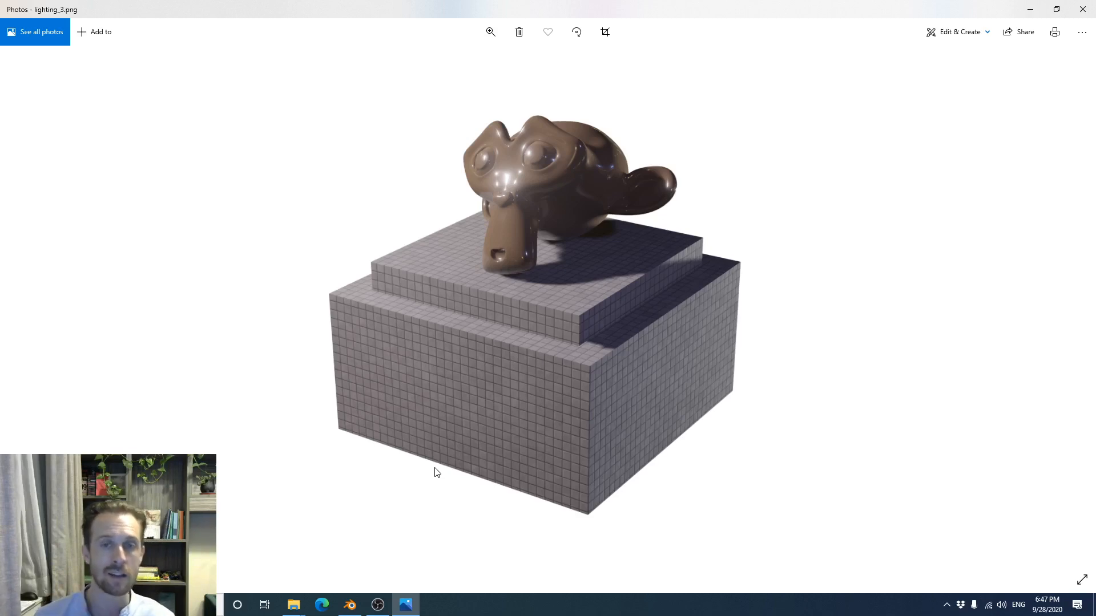
Compare the lighting_2 and lighting_4 reference renders, and switch to the building scene in Blender
{"action": "key", "text": "Left"}
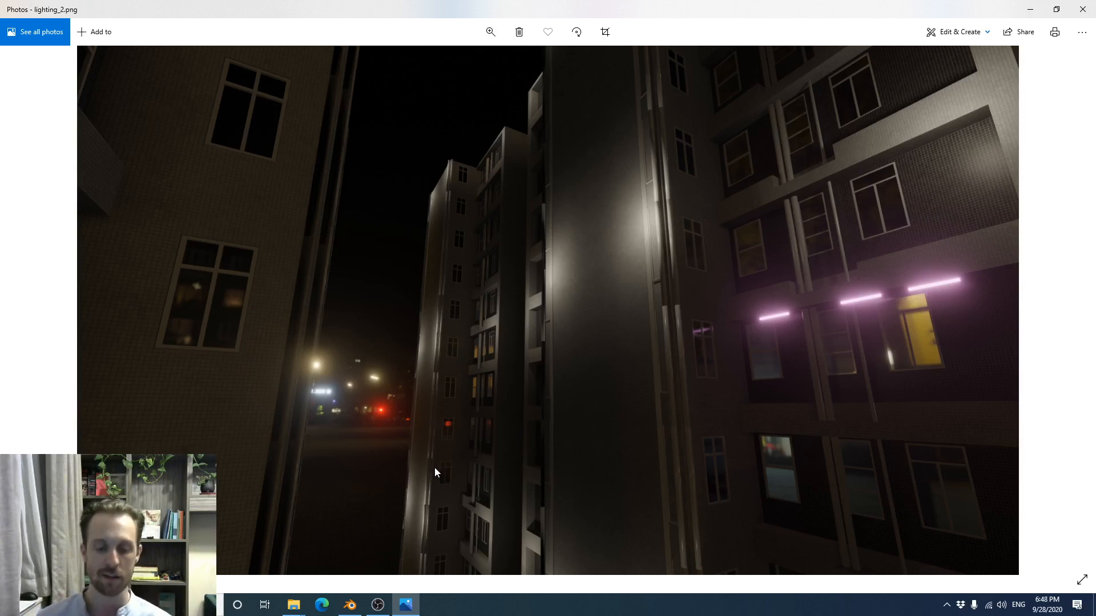
{"action": "key", "text": "Right"}
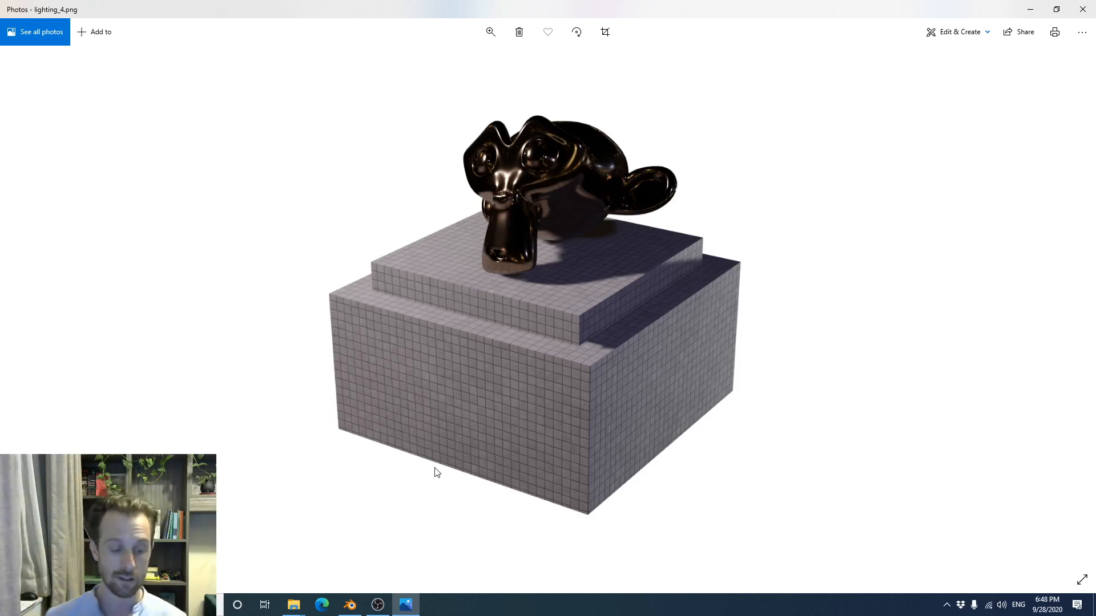
{"action": "key", "text": "alt+Tab"}
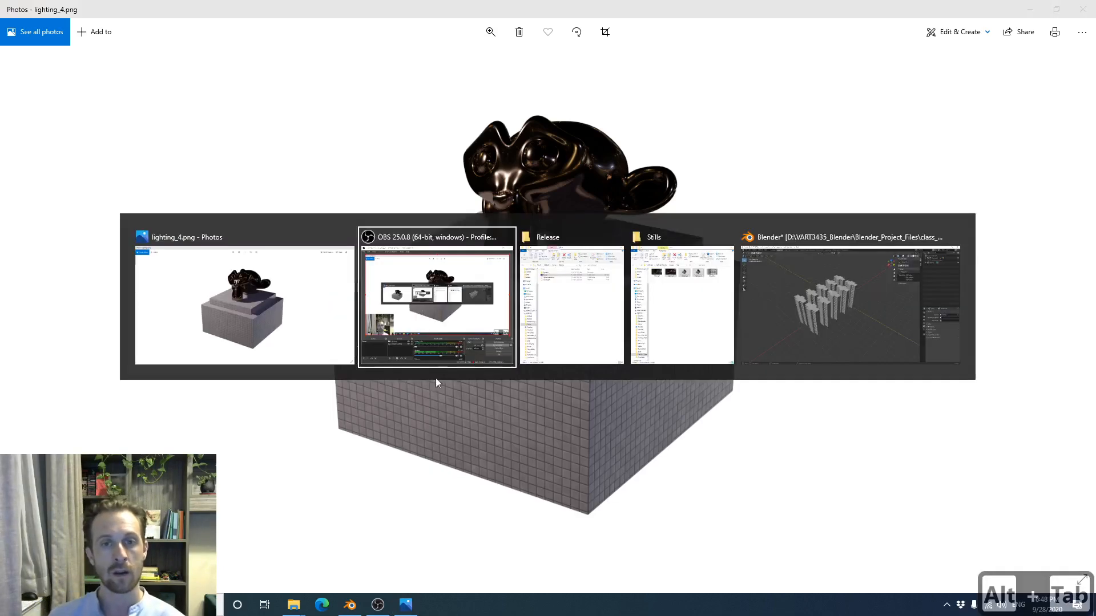
{"action": "left_click", "coordinate": [843, 305], "text": "alt"}
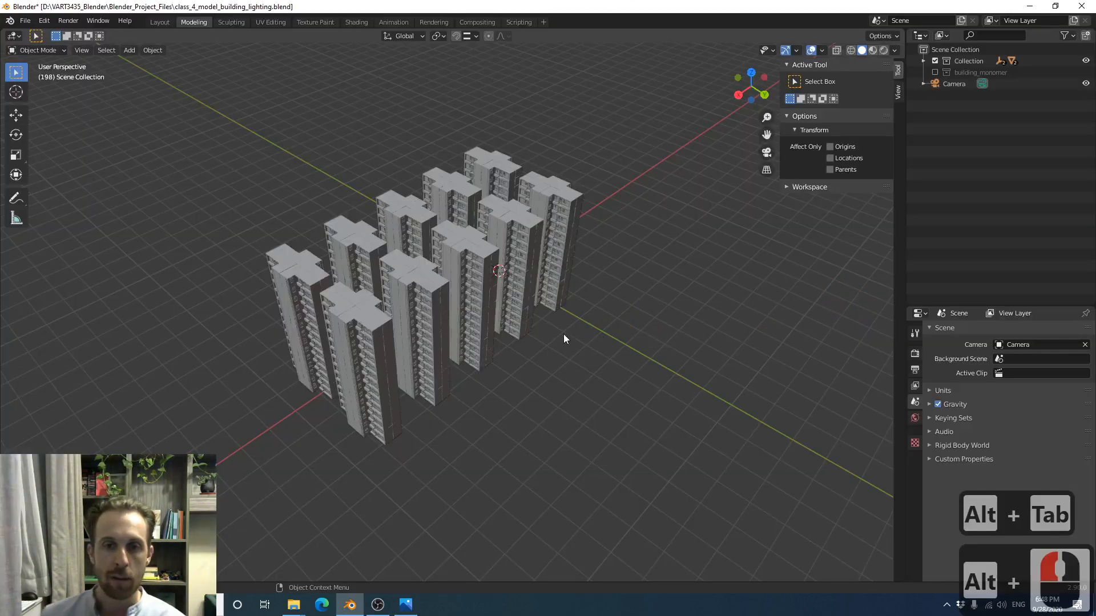
Save the building scene as a new file named class_4_model_building_lighting_2.blend in the Blender_Project_Files folder
{"action": "mouse_move", "coordinate": [564, 334]}
{"action": "middle_mouse_down"}
{"action": "mouse_move", "coordinate": [543, 313]}
{"action": "mouse_move", "coordinate": [570, 346]}
{"action": "middle_mouse_up"}
{"action": "scroll", "coordinate": [571, 347], "scroll_direction": "up", "scroll_amount": 4}
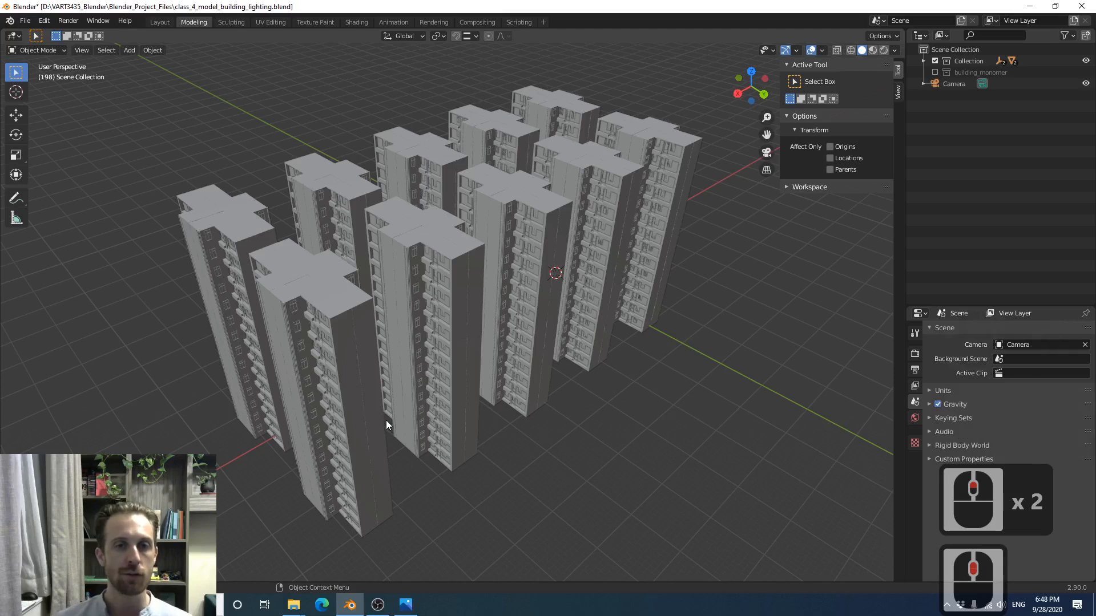
{"action": "left_click", "coordinate": [26, 20]}
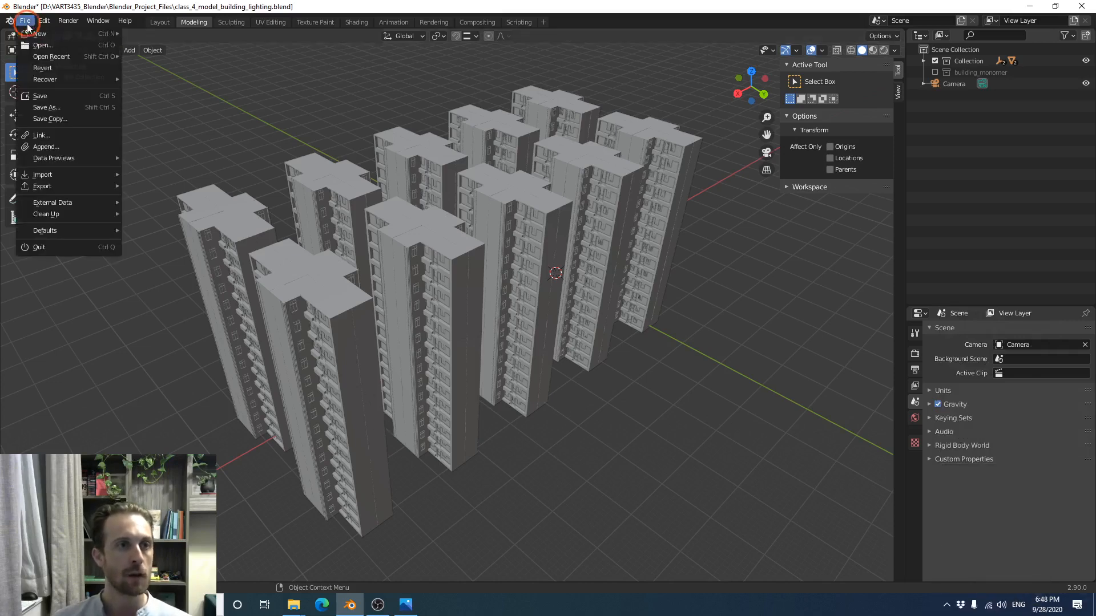
{"action": "left_click", "coordinate": [46, 107]}
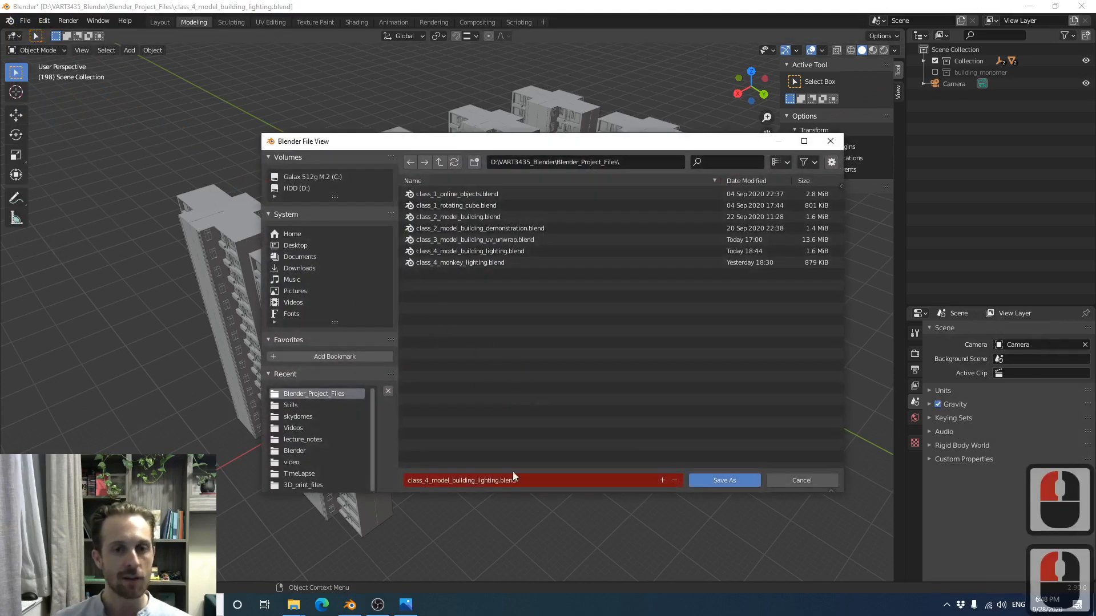
{"action": "left_click", "coordinate": [429, 481]}
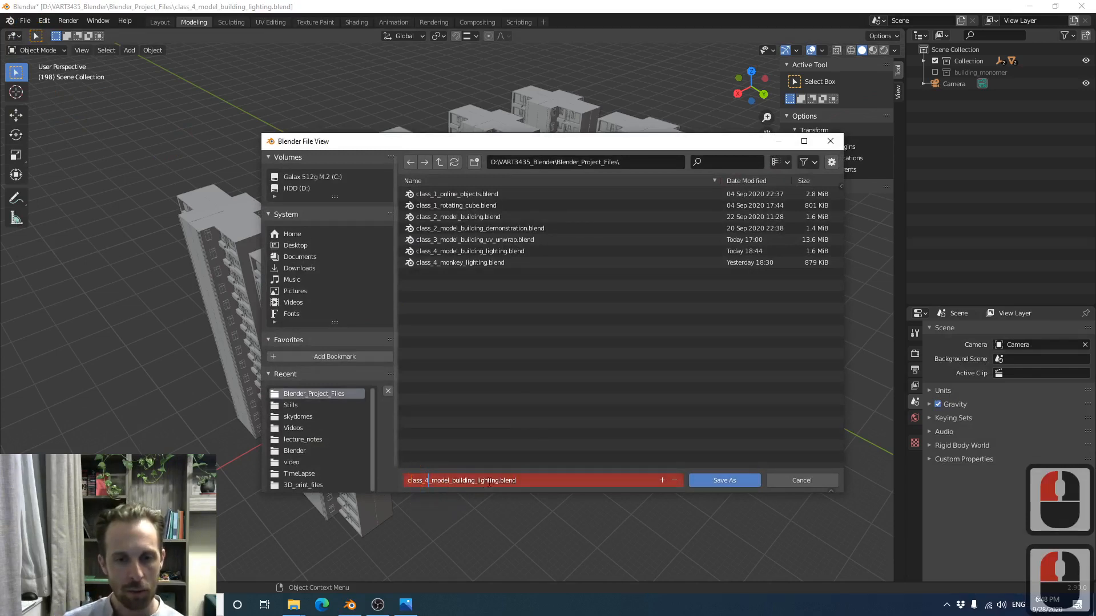
{"action": "left_click", "coordinate": [497, 481]}
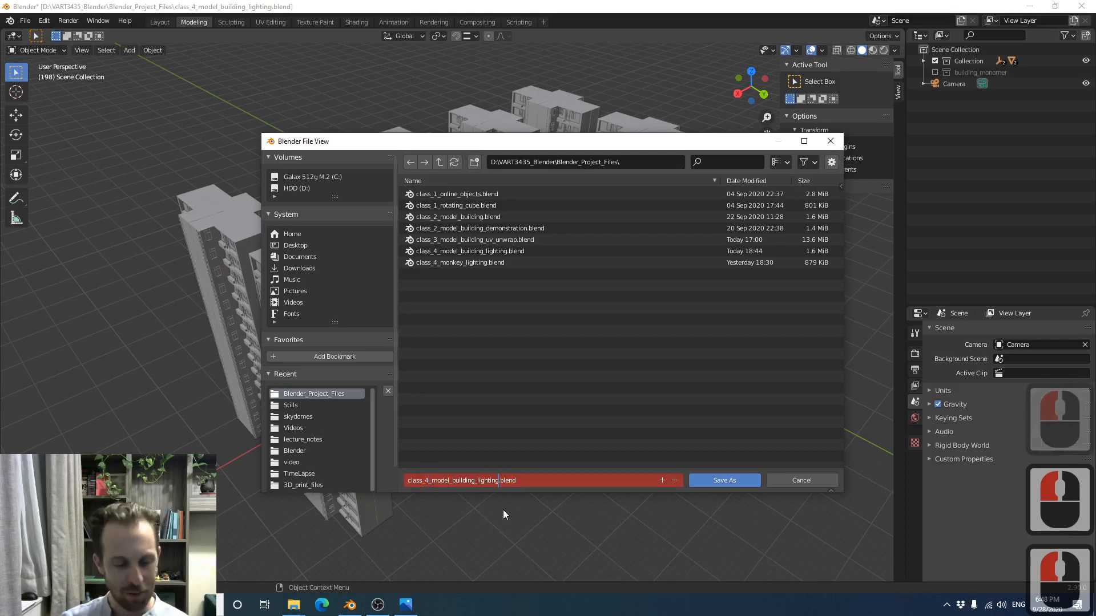
{"action": "type", "text": "_2"}
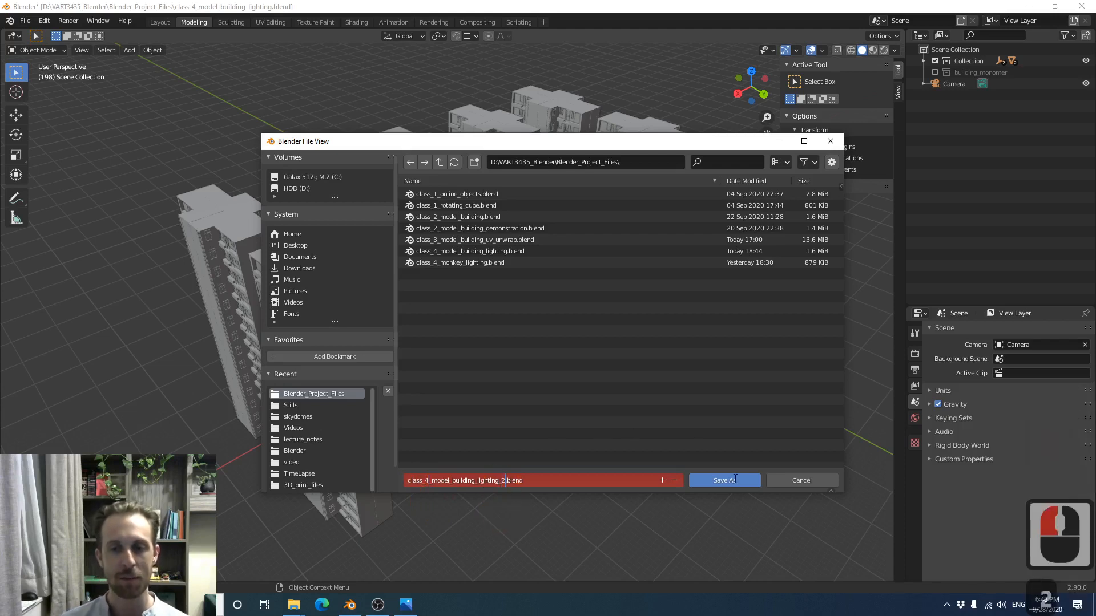
{"action": "left_click", "coordinate": [735, 480]}
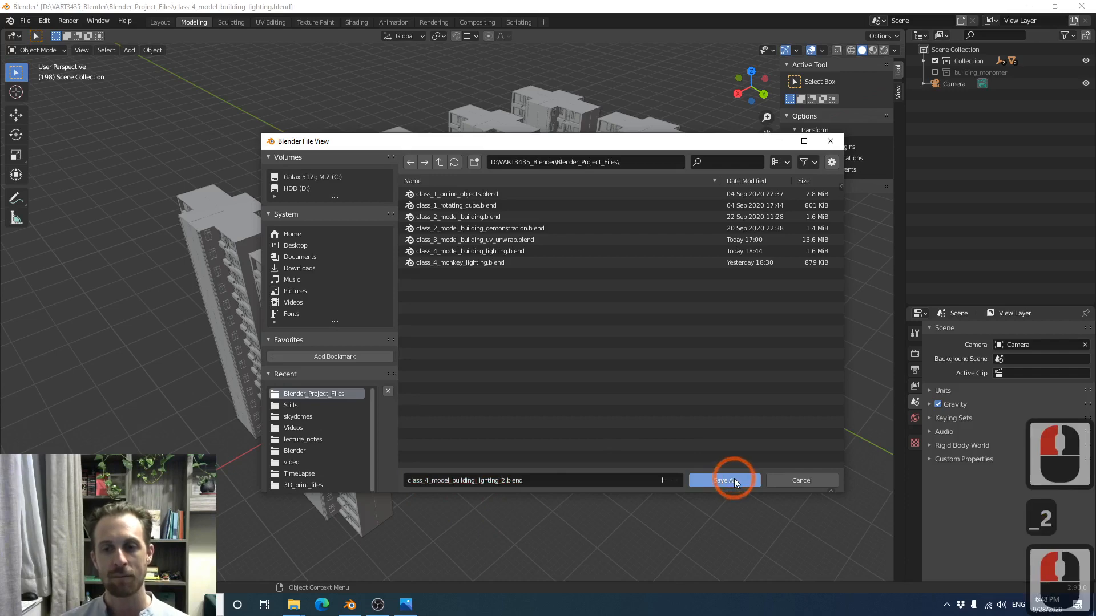
{"action": "left_click", "coordinate": [741, 480]}
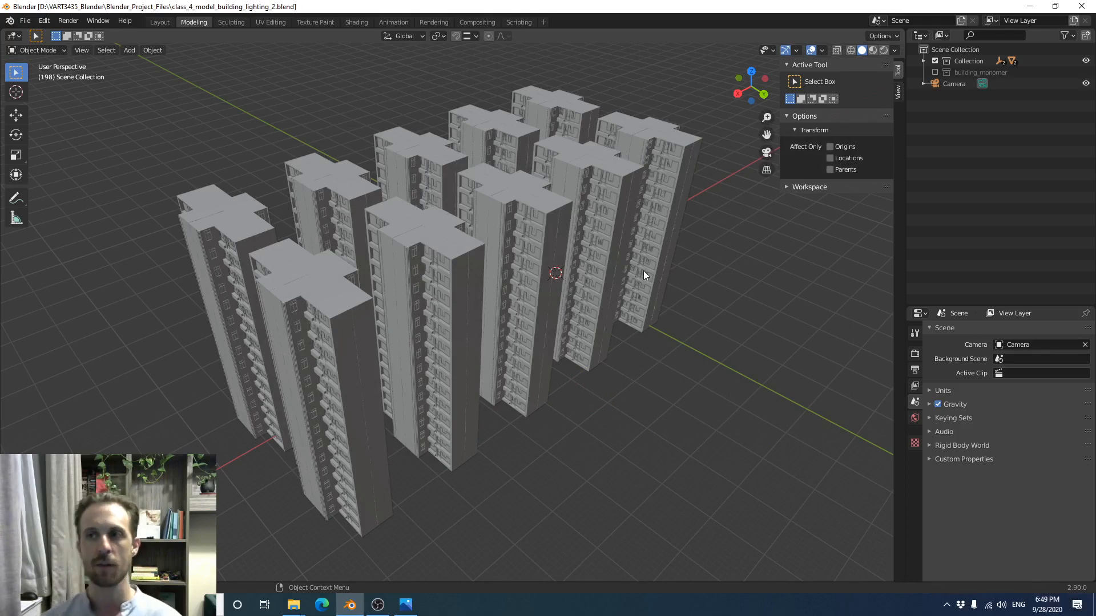
Exclude the Collection holding the buildings from the view layer and place the 3D cursor near the world origin
{"action": "left_click", "coordinate": [934, 61]}
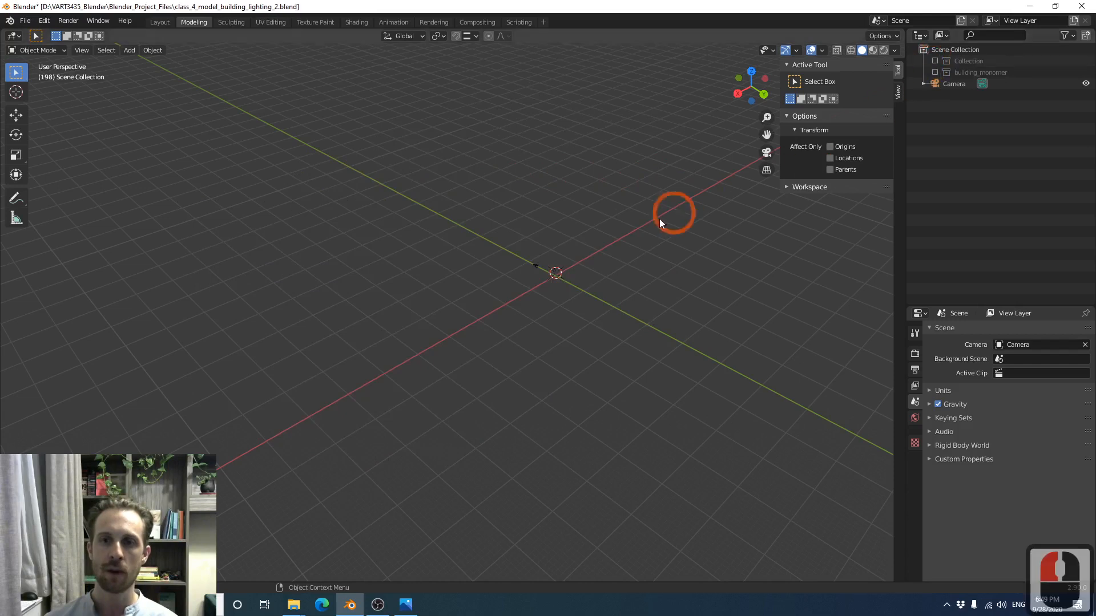
{"action": "scroll", "coordinate": [566, 279], "scroll_direction": "up", "scroll_amount": 3}
{"action": "scroll", "coordinate": [555, 298], "scroll_direction": "up", "scroll_amount": 2}
{"action": "middle_click_drag", "start_coordinate": [642, 264], "coordinate": [459, 311], "text": "shift"}
{"action": "scroll", "coordinate": [655, 269], "scroll_direction": "up", "scroll_amount": 5}
{"action": "scroll", "coordinate": [464, 309], "scroll_direction": "up", "scroll_amount": 2}
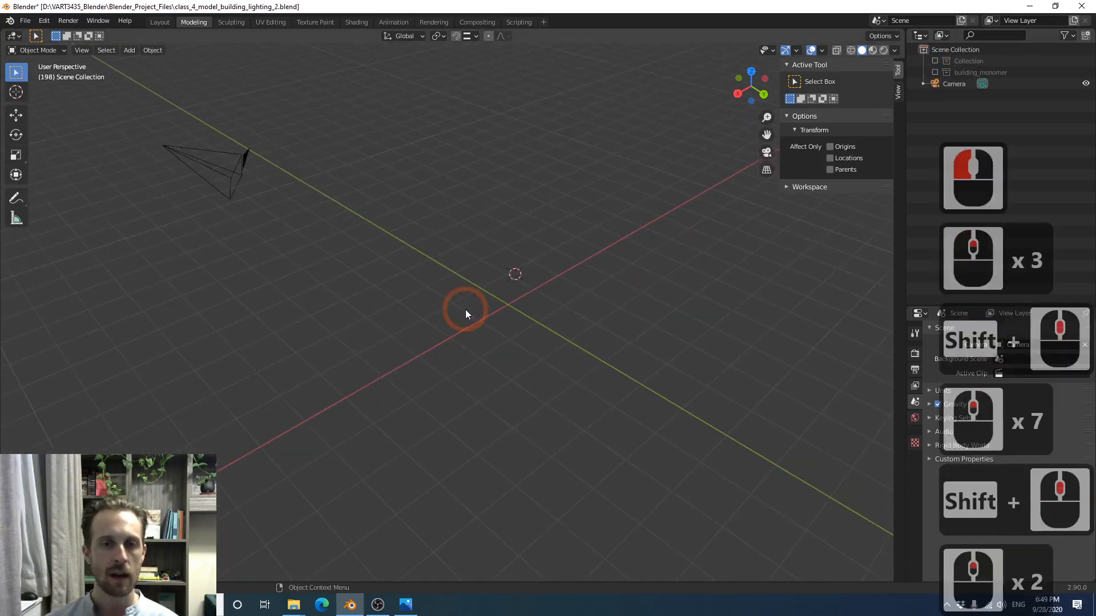
{"action": "right_click", "coordinate": [508, 305], "text": "shift"}
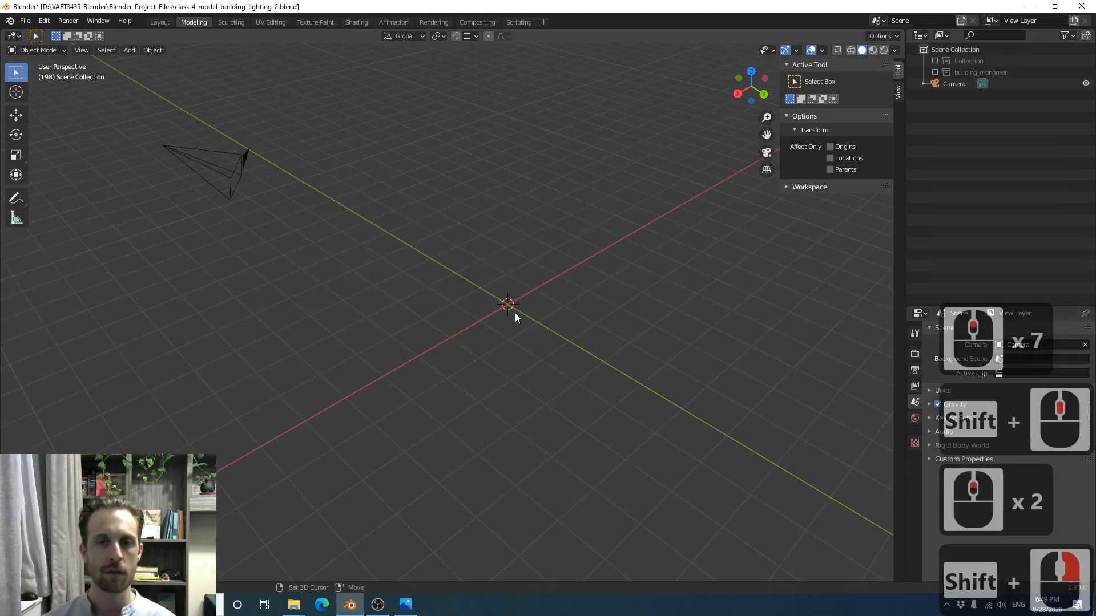
Add a cube mesh at the 3D cursor
{"action": "key", "text": "shift+a"}
{"action": "mouse_move", "coordinate": [515, 312]}
{"action": "left_click", "coordinate": [564, 322]}
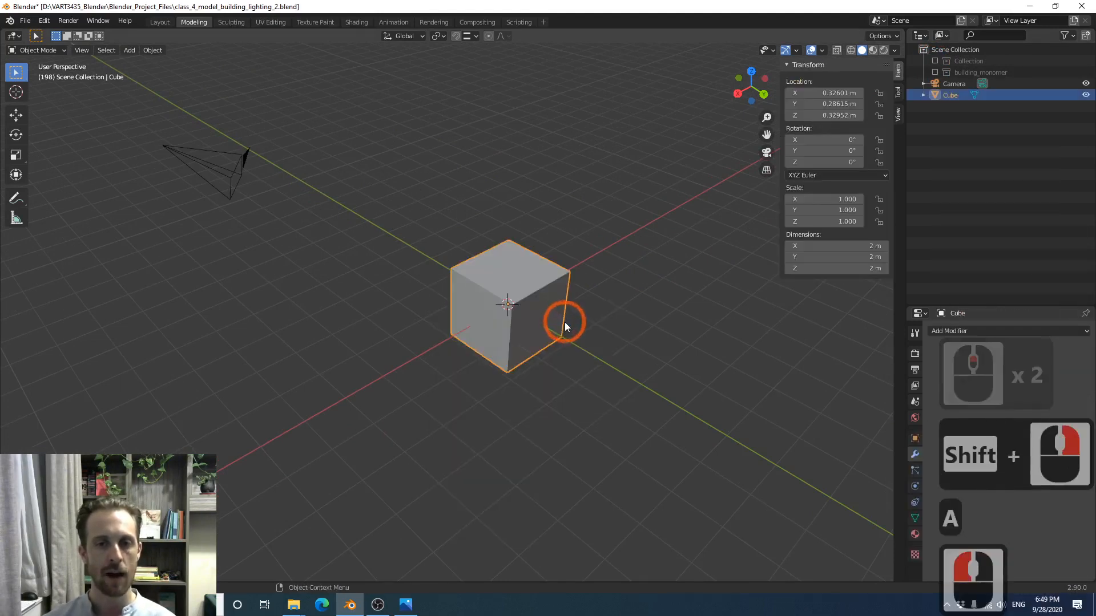
{"action": "scroll", "coordinate": [551, 323], "scroll_direction": "down", "scroll_amount": 3}
{"action": "scroll", "coordinate": [535, 330], "scroll_direction": "up", "scroll_amount": 6}
{"action": "middle_click_drag", "start_coordinate": [536, 330], "coordinate": [436, 66]}
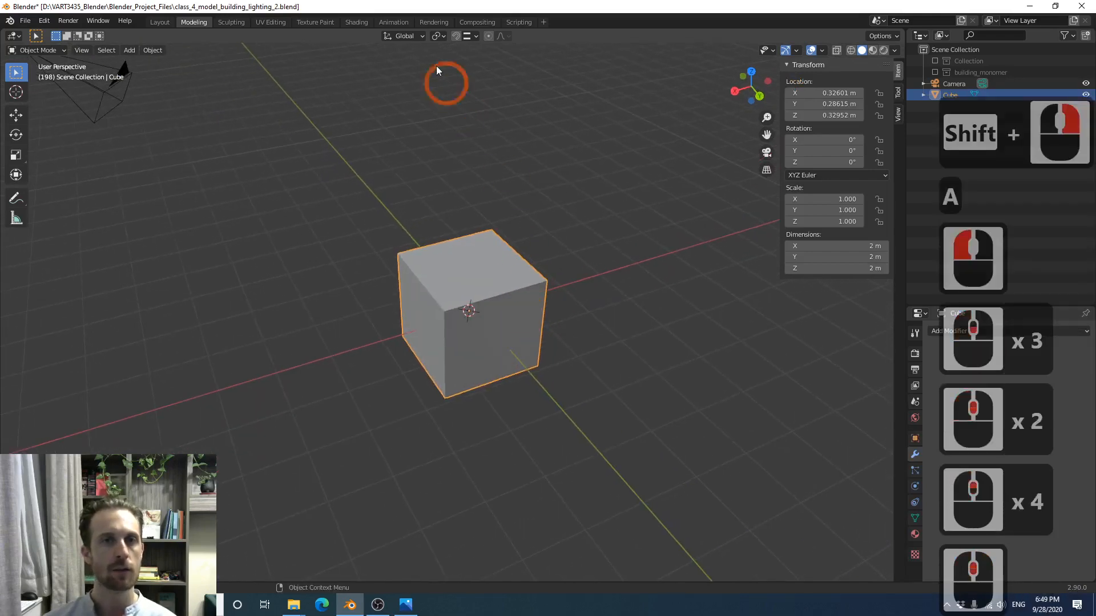
Switch to the Animation workspace and set its camera viewport to Solid shading
{"action": "left_click", "coordinate": [391, 23]}
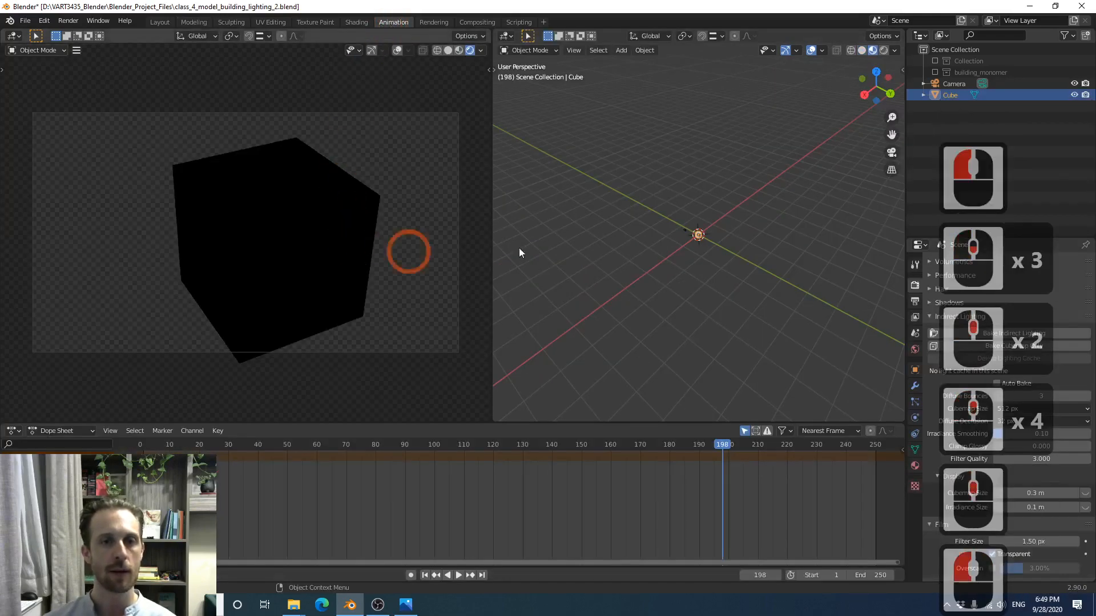
{"action": "scroll", "coordinate": [705, 245], "scroll_direction": "up", "scroll_amount": 9}
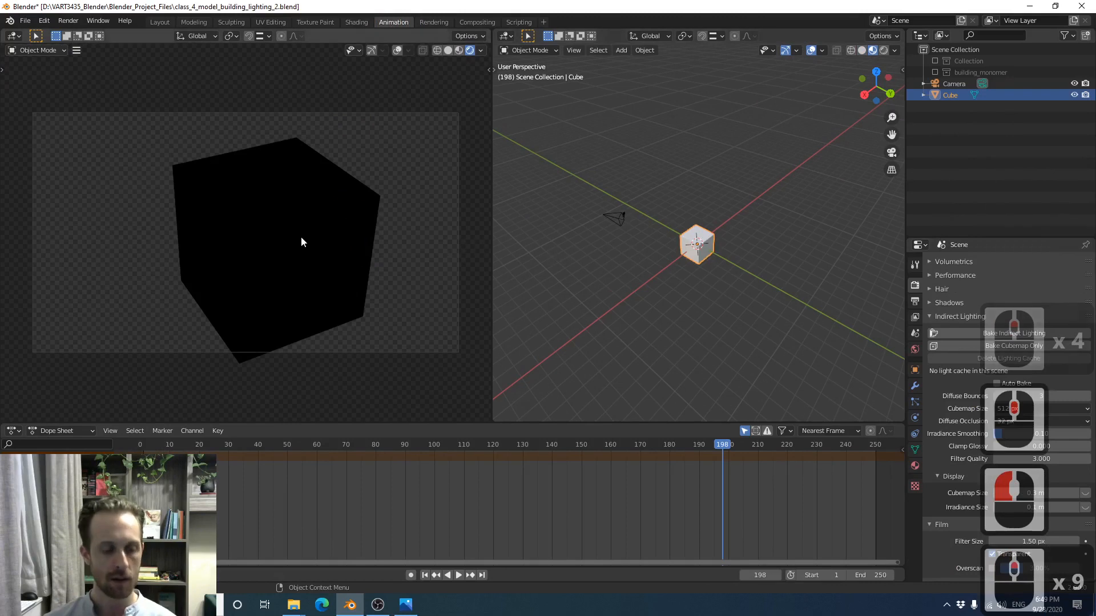
{"action": "key", "text": "z"}
{"action": "left_click", "coordinate": [366, 236]}
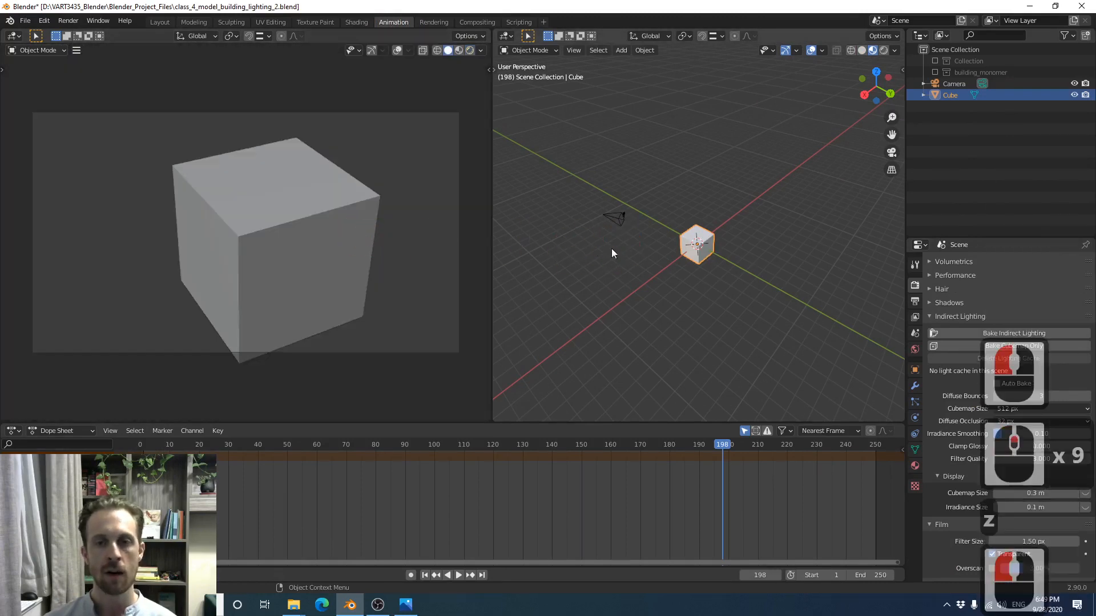
Reframe the camera so the whole cube fits inside the frame, seen at an angle from slightly above
{"action": "middle_click_drag", "start_coordinate": [719, 272], "coordinate": [671, 249]}
{"action": "middle_click_drag", "start_coordinate": [388, 243], "coordinate": [336, 207], "text": "shift"}
{"action": "scroll", "coordinate": [297, 210], "scroll_direction": "down", "scroll_amount": 3}
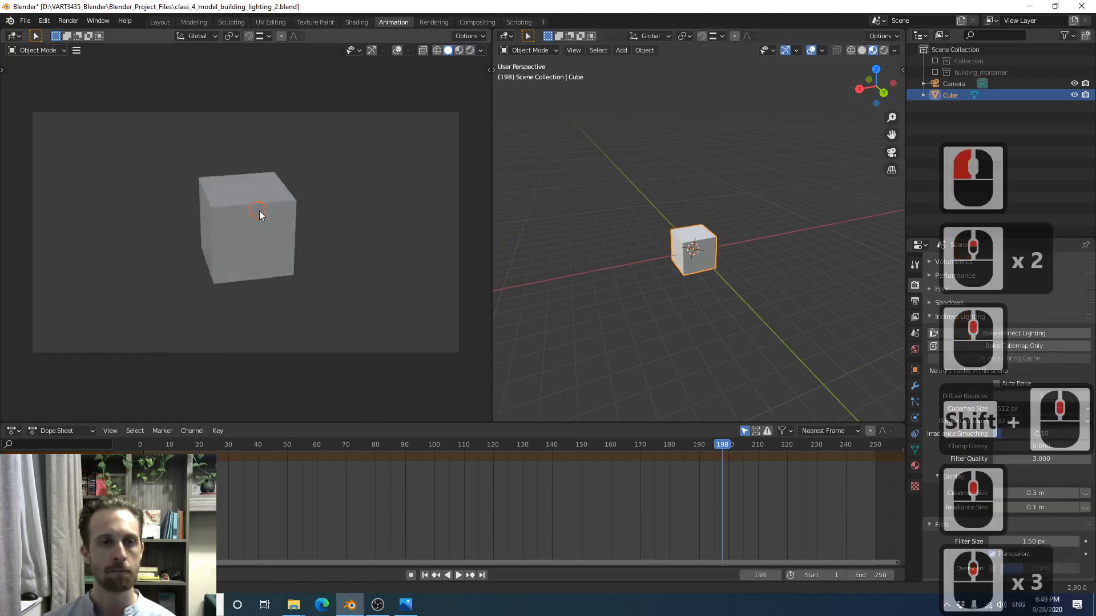
{"action": "middle_click_drag", "start_coordinate": [259, 214], "coordinate": [296, 203]}
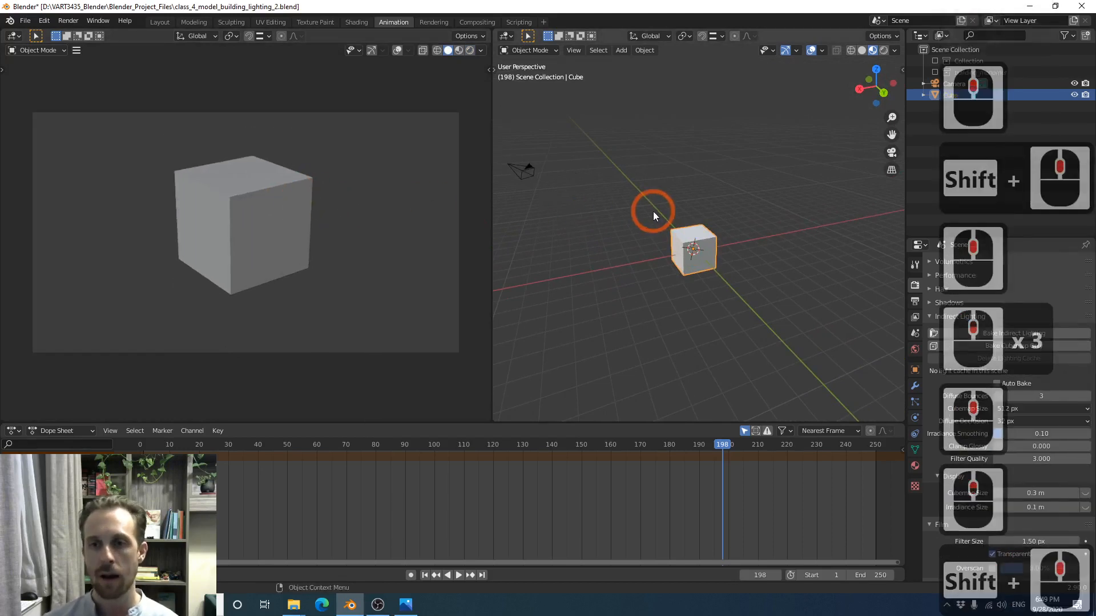
Scale the cube by 0.5 along the Z axis
{"action": "scroll", "coordinate": [721, 247], "scroll_direction": "up", "scroll_amount": 6}
{"action": "middle_click_drag", "start_coordinate": [705, 260], "coordinate": [741, 213], "text": "shift"}
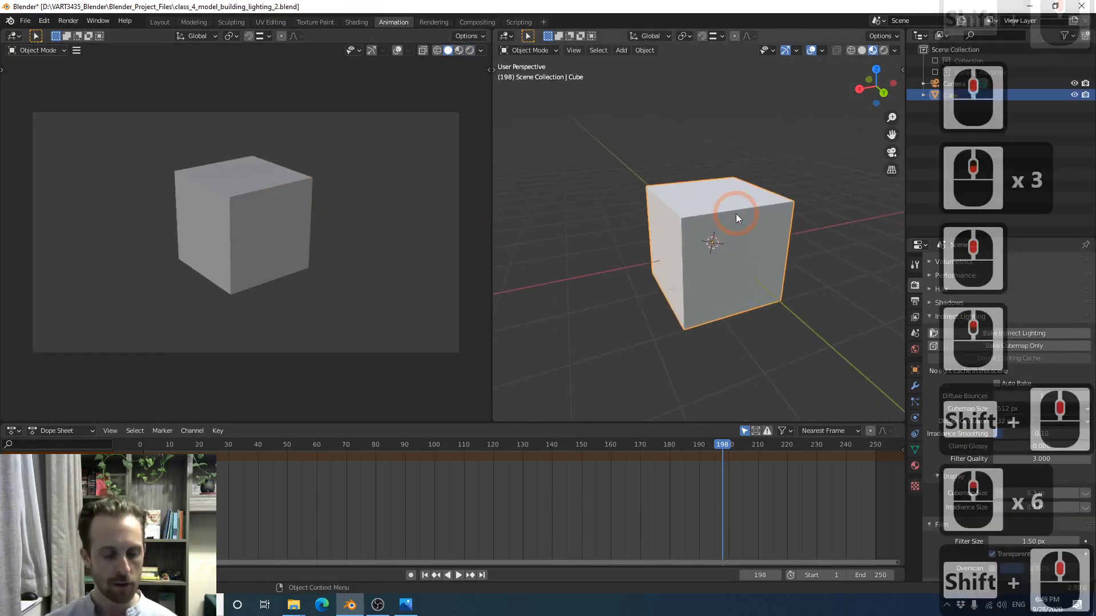
{"action": "type", "text": "sz"}
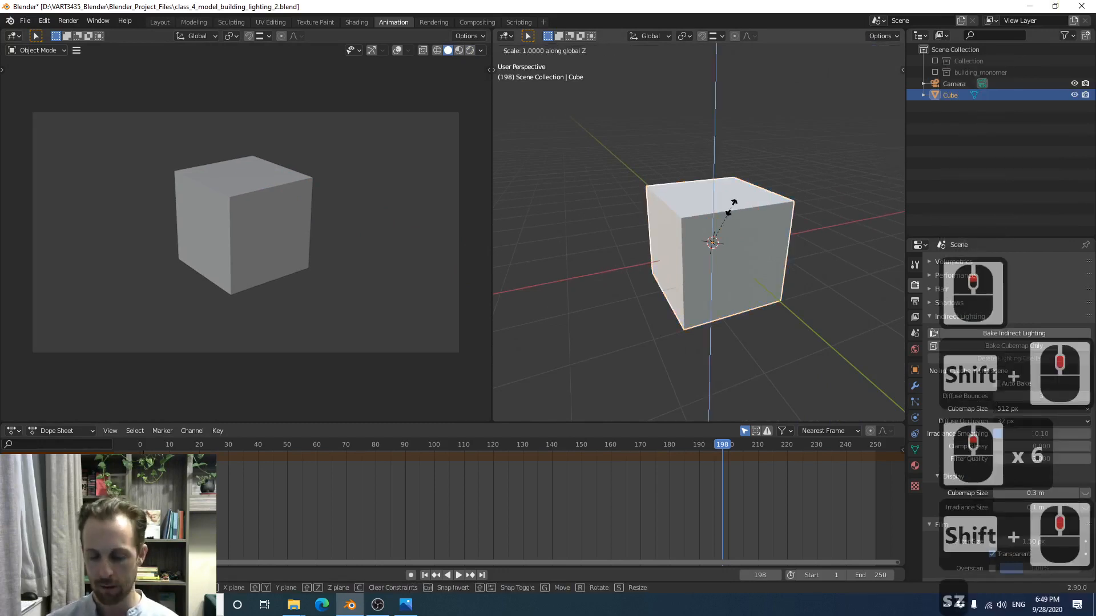
{"action": "type", "text": ".5"}
{"action": "key", "text": "Return"}
Extrude the block's top face in place and scale it inward to leave an even border around it
{"action": "scroll", "coordinate": [684, 247], "scroll_direction": "up", "scroll_amount": 2}
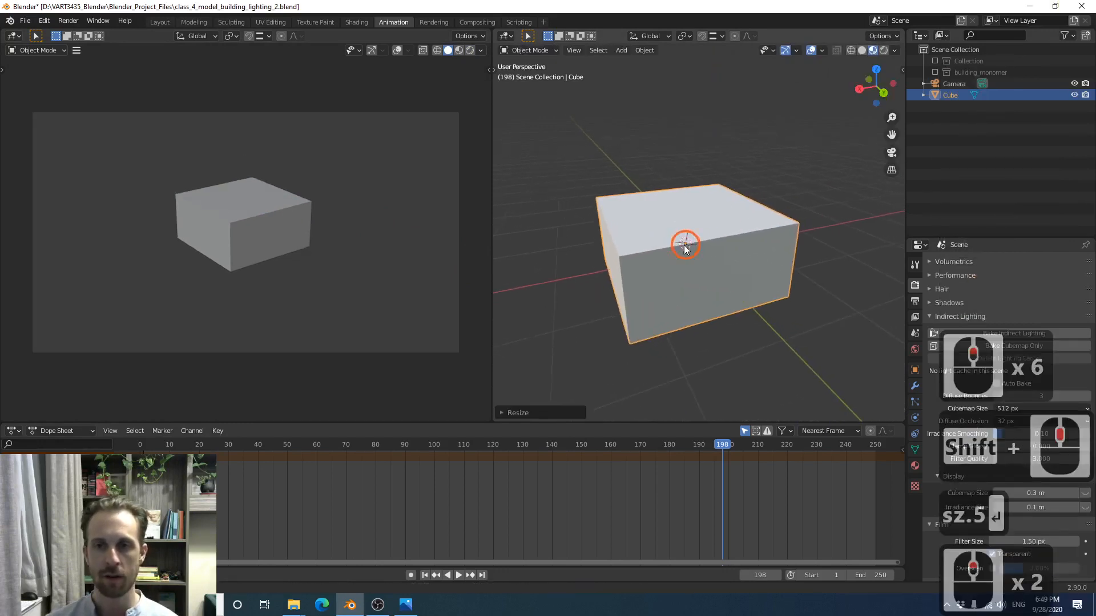
{"action": "middle_click_drag", "start_coordinate": [685, 246], "coordinate": [692, 226], "text": "shift"}
{"action": "key", "text": "Tab"}
{"action": "scroll", "coordinate": [691, 225], "scroll_direction": "up", "scroll_amount": 1}
{"action": "key", "text": "3"}
{"action": "left_click", "coordinate": [690, 222]}
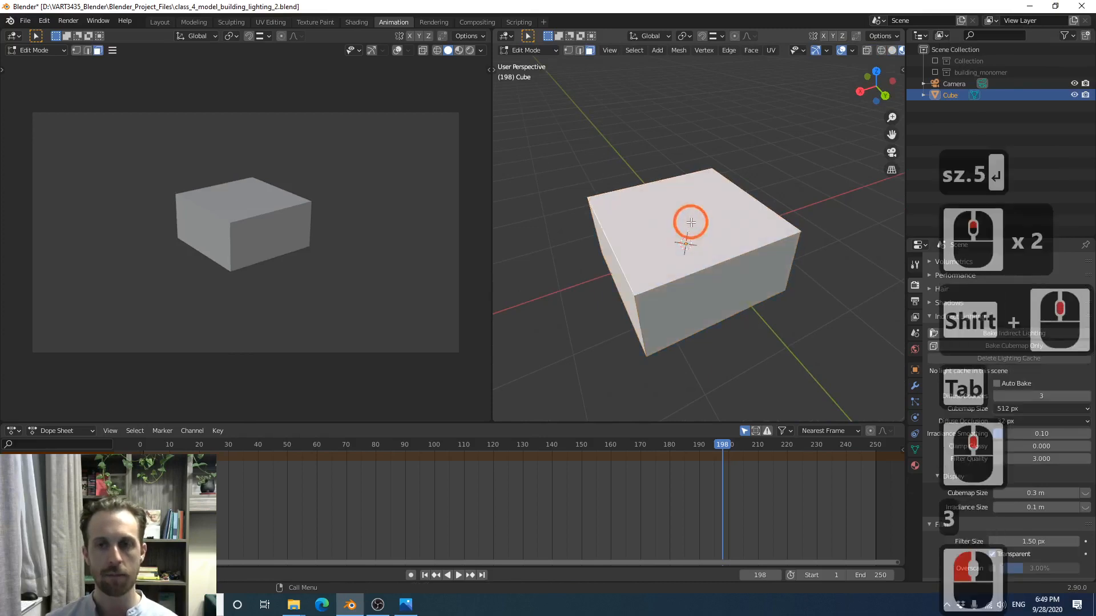
{"action": "key", "text": "e"}
{"action": "left_click", "coordinate": [731, 221]}
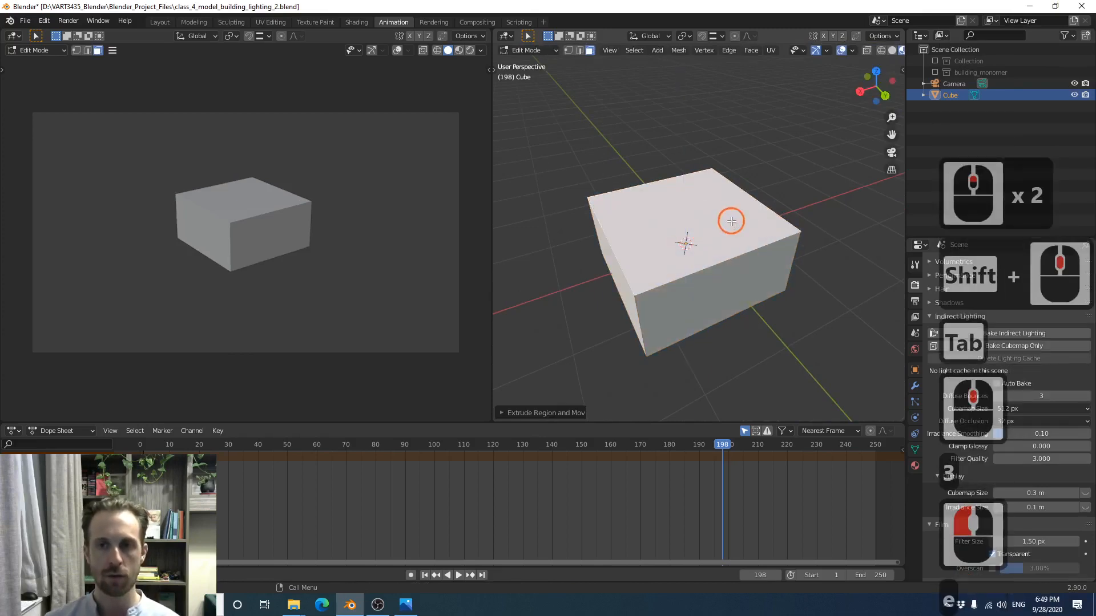
{"action": "key", "text": "s"}
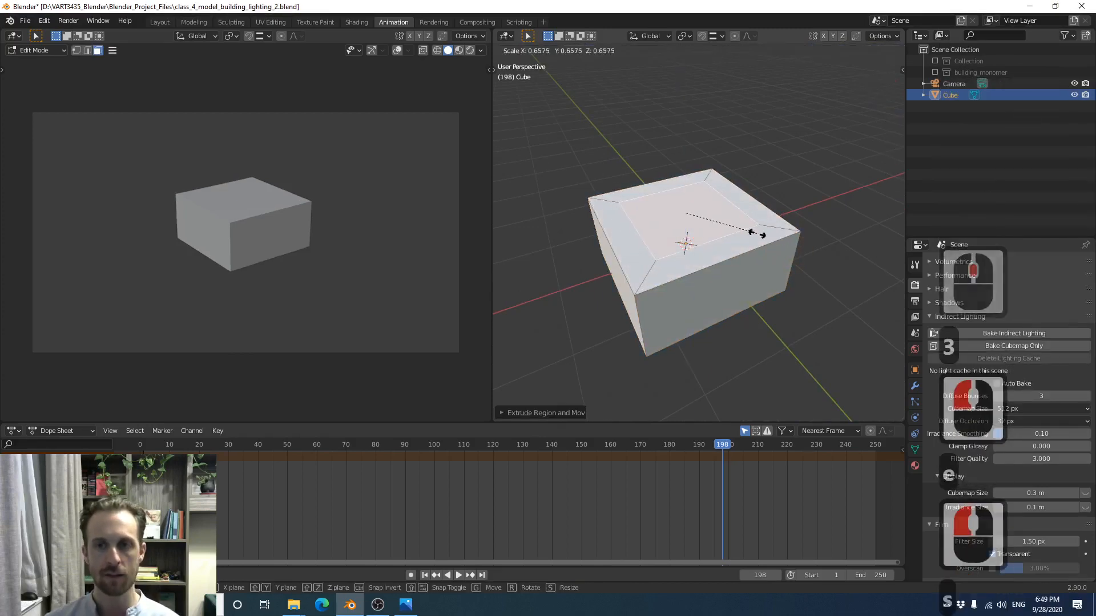
{"action": "left_click", "coordinate": [764, 237]}
Extrude the inner top face and raise it along Z to form a smaller second tier
{"action": "key", "text": "e"}
{"action": "left_click", "coordinate": [763, 237]}
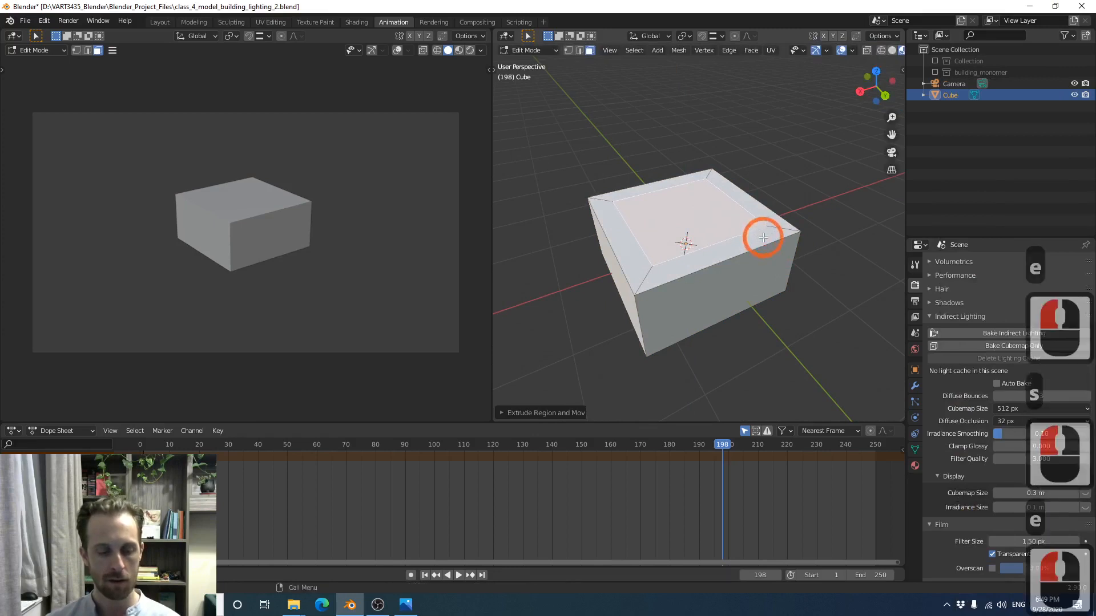
{"action": "key", "text": "g"}
{"action": "key", "text": "z"}
{"action": "left_click", "coordinate": [721, 213]}
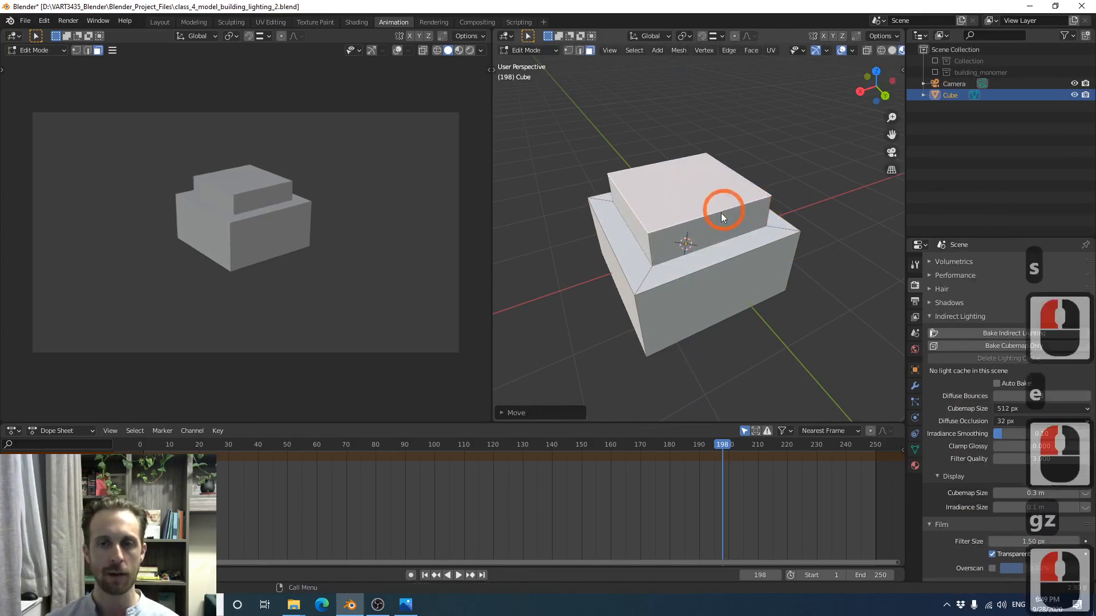
Return to Object Mode and apply the stepped block's object transform
{"action": "key", "text": "Tab"}
{"action": "middle_click_drag", "start_coordinate": [721, 214], "coordinate": [724, 235]}
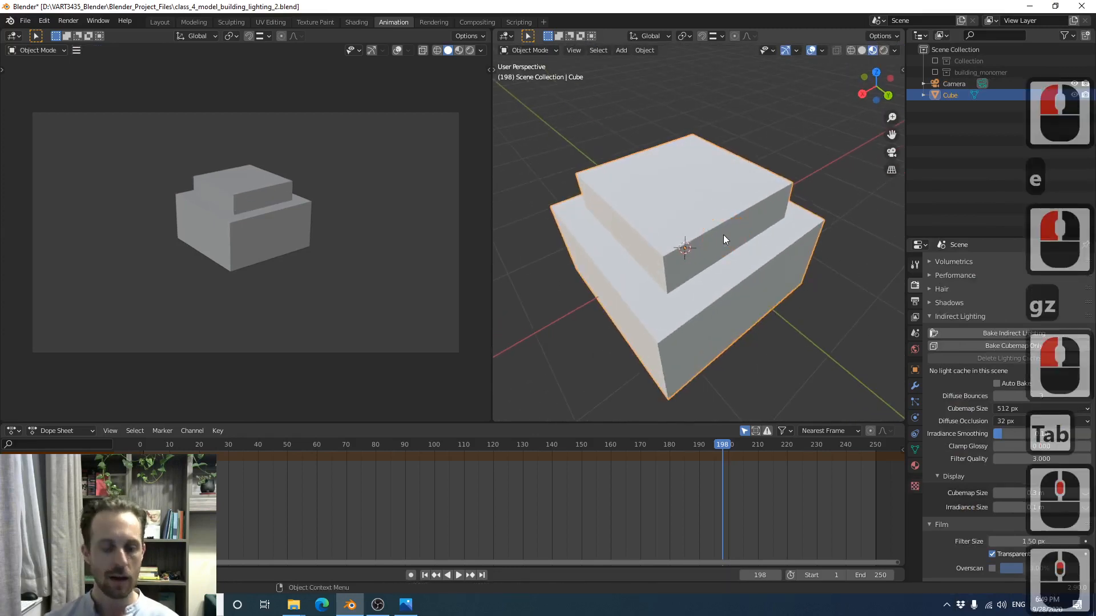
{"action": "key", "text": "ctrl+a"}
{"action": "left_click", "coordinate": [724, 235]}
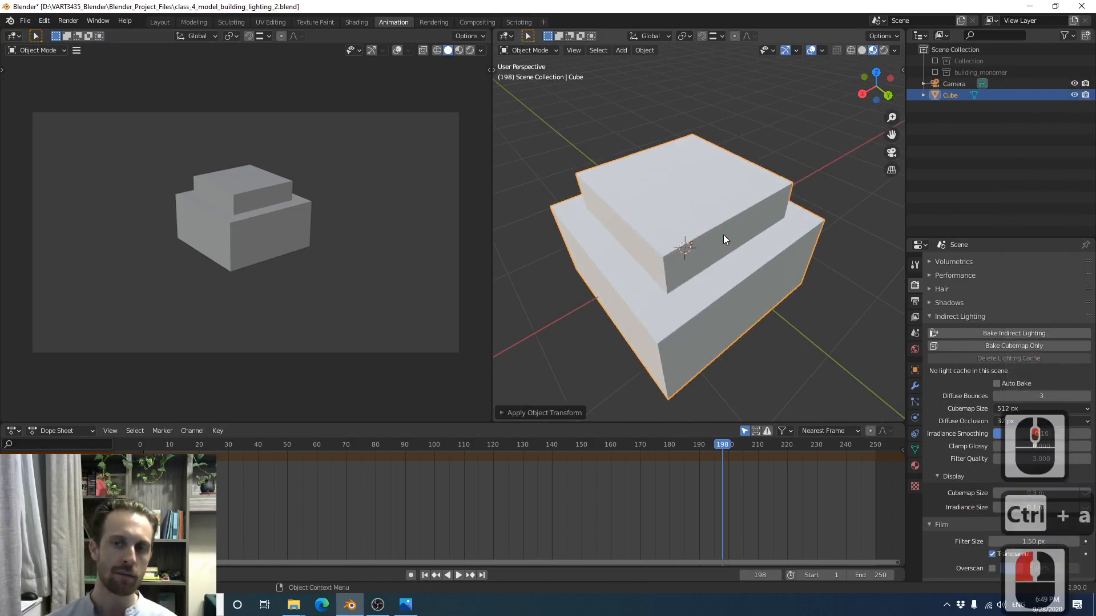
UV-map all faces of the stepped block with Cube Projection
{"action": "key", "text": "Tab"}
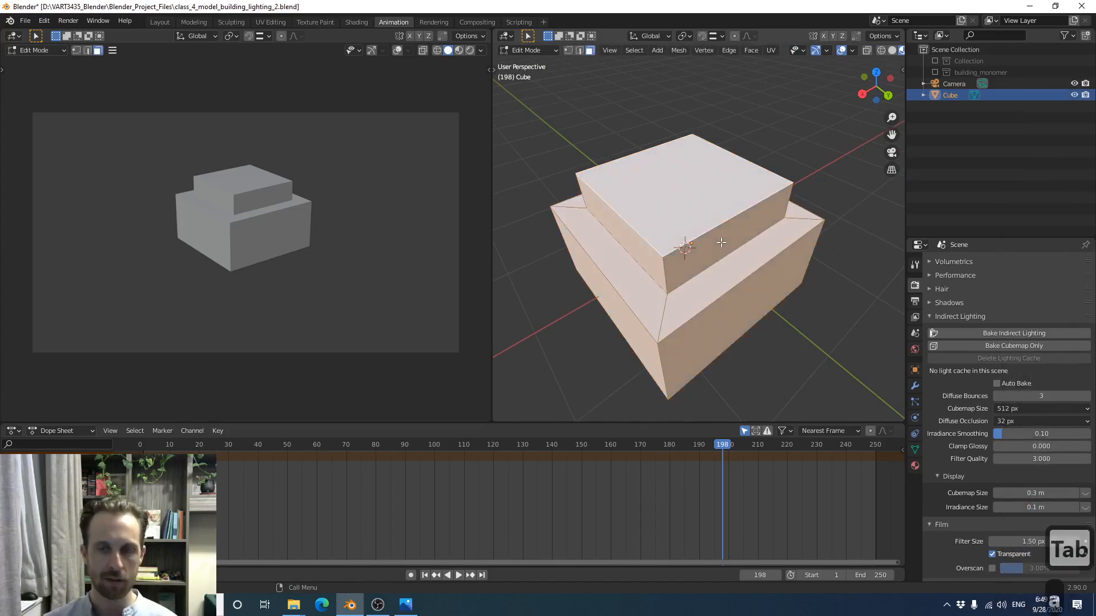
{"action": "key", "text": "a"}
{"action": "key", "text": "u"}
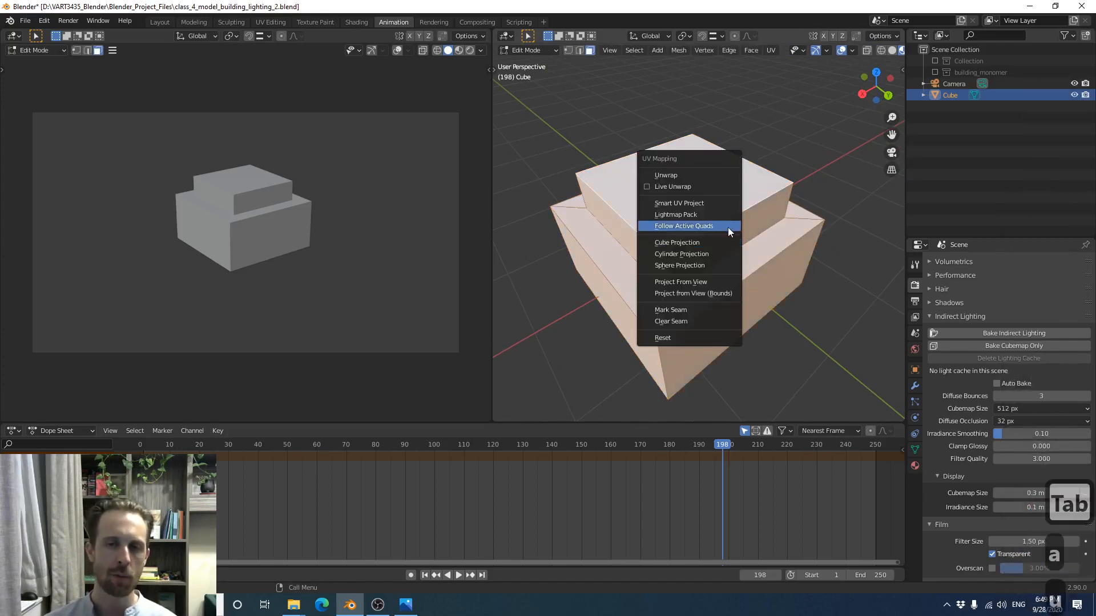
{"action": "left_click", "coordinate": [725, 242]}
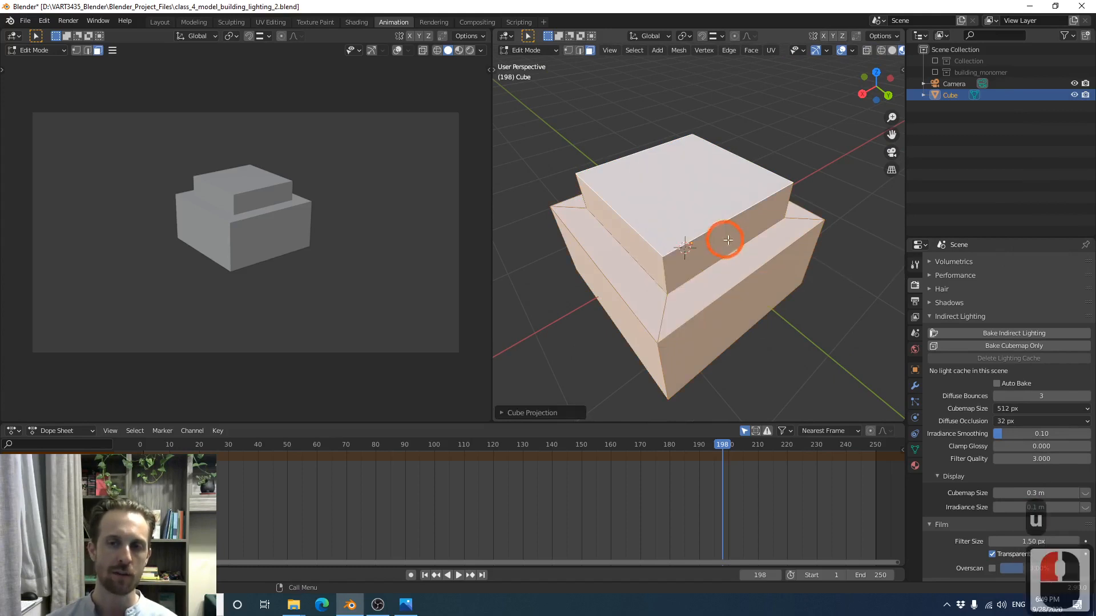
Return to Object Mode and assign the existing white_tiles material to the stepped block
{"action": "middle_click_drag", "start_coordinate": [604, 311], "coordinate": [640, 257]}
{"action": "key", "text": "Tab"}
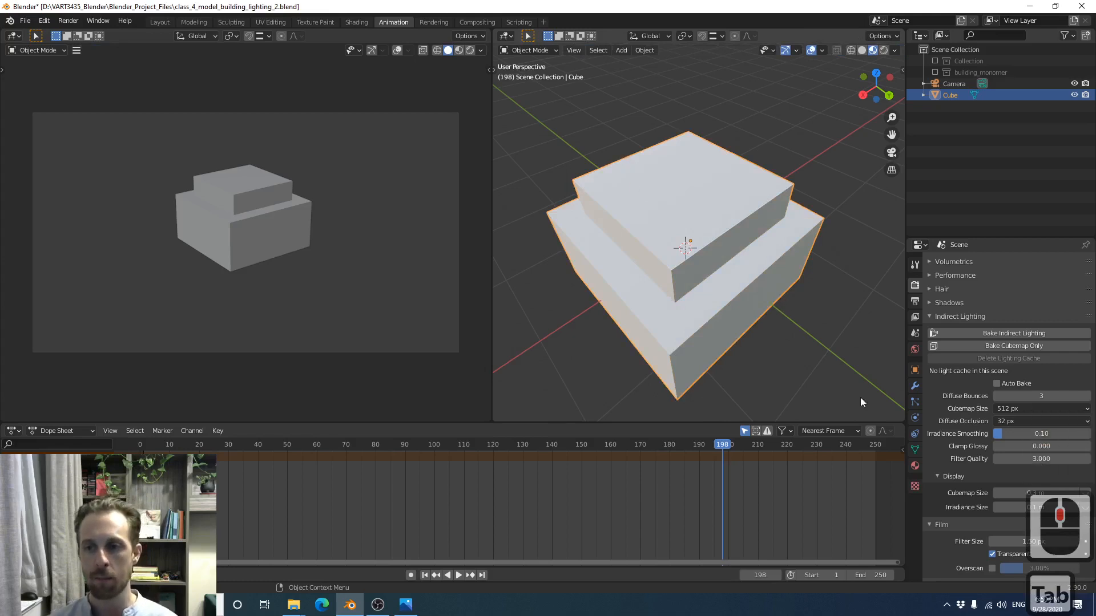
{"action": "left_click", "coordinate": [915, 465]}
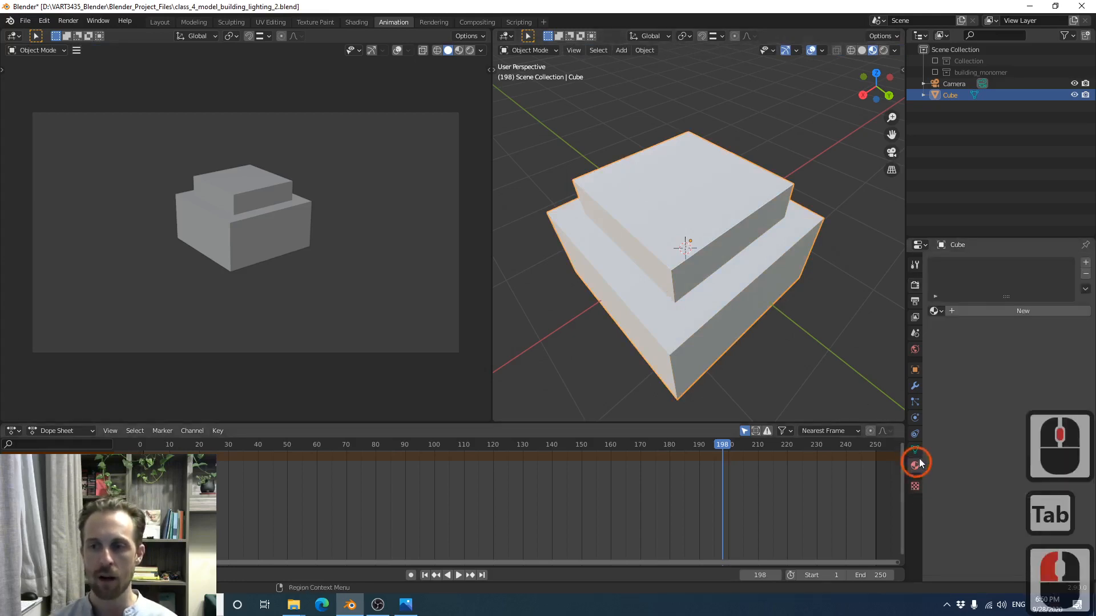
{"action": "left_click", "coordinate": [936, 311]}
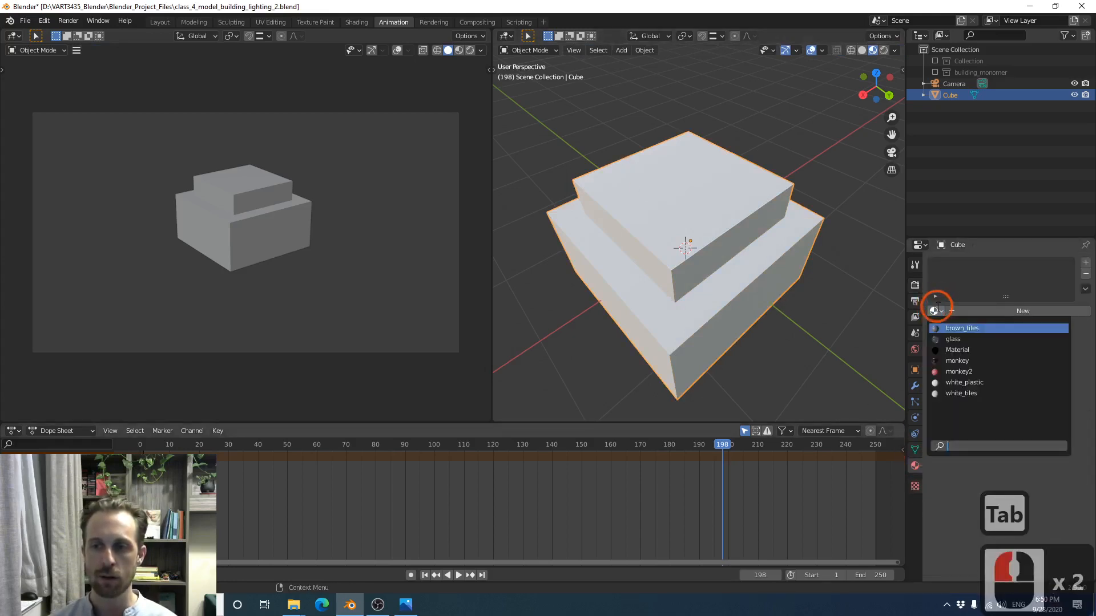
{"action": "left_click", "coordinate": [978, 393]}
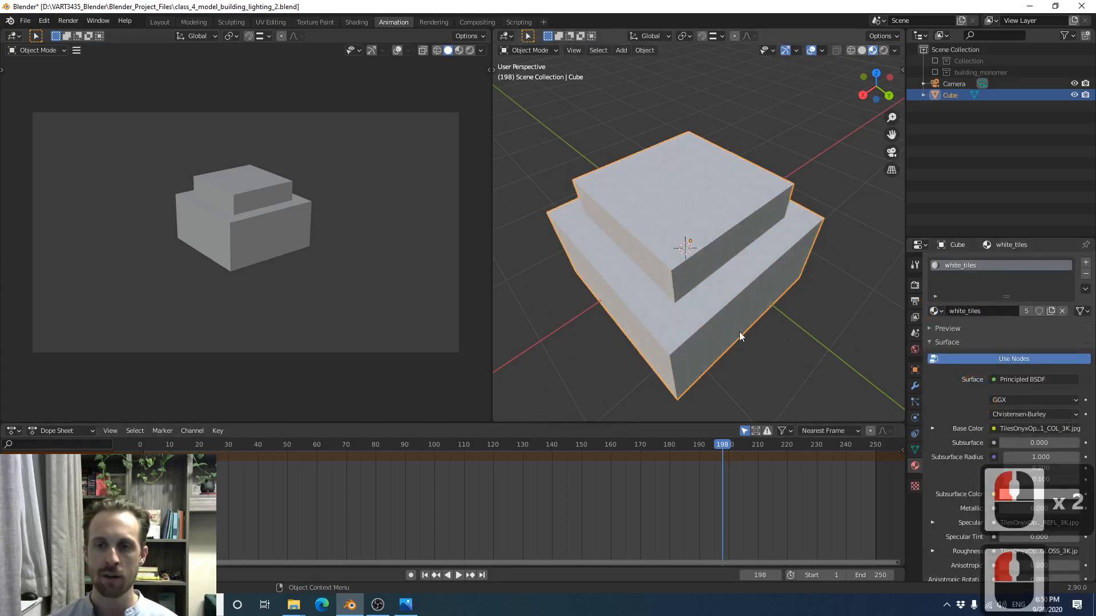
Switch to the Shading workspace and frame the stepped block closely alongside its white_tiles nodes
{"action": "middle_click_drag", "start_coordinate": [733, 330], "coordinate": [728, 304], "text": "shift"}
{"action": "scroll", "coordinate": [598, 230], "scroll_direction": "up", "scroll_amount": 4}
{"action": "middle_click_drag", "start_coordinate": [598, 230], "coordinate": [624, 215], "text": "shift"}
{"action": "scroll", "coordinate": [620, 258], "scroll_direction": "down", "scroll_amount": 2}
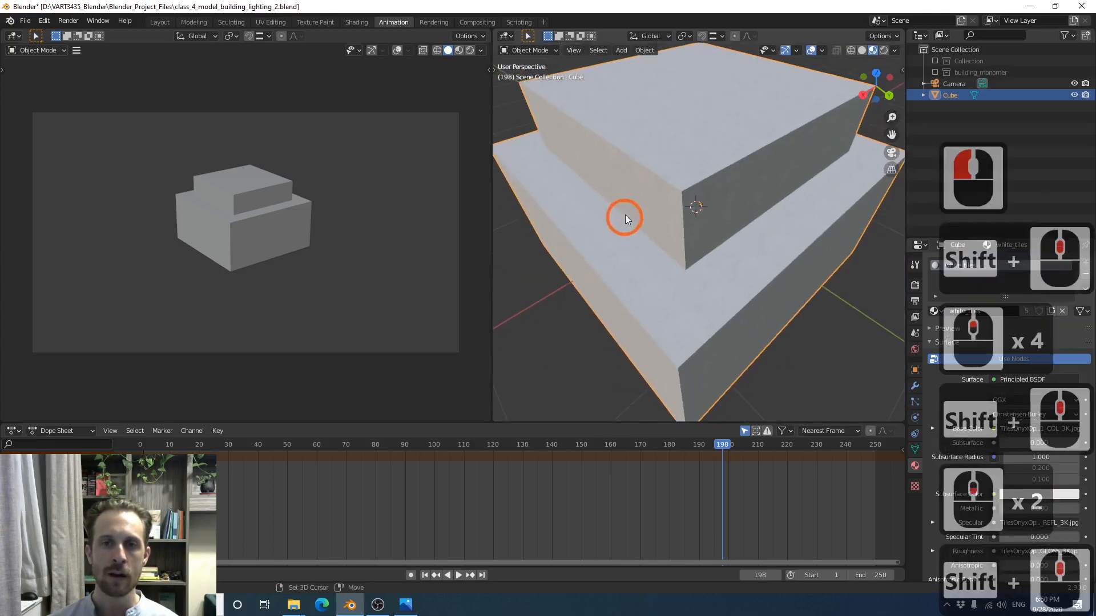
{"action": "left_click", "coordinate": [348, 21]}
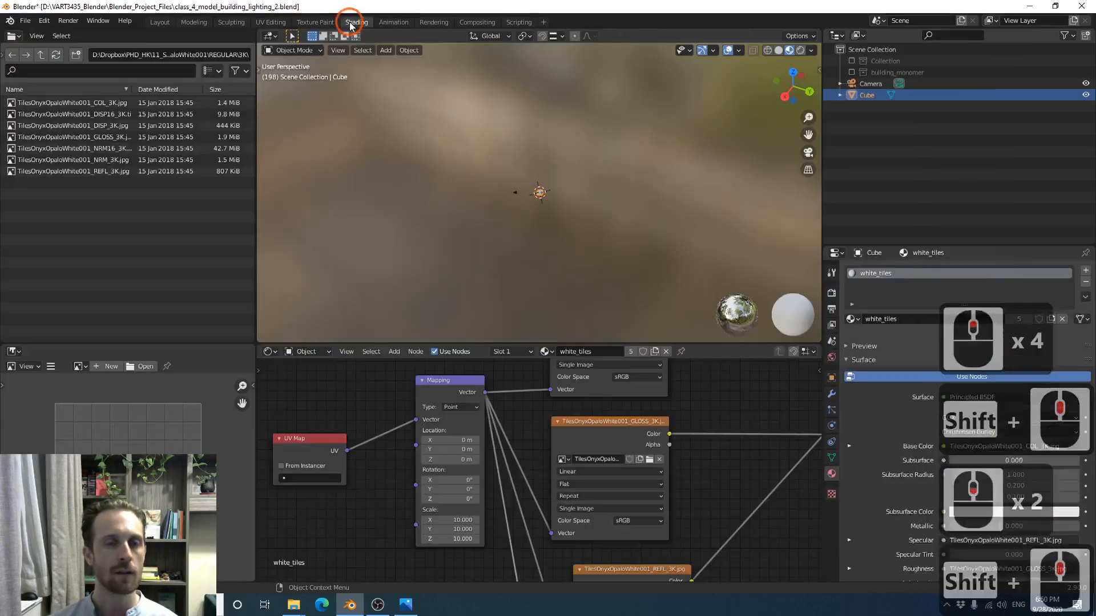
{"action": "scroll", "coordinate": [494, 471], "scroll_direction": "down", "scroll_amount": 1}
{"action": "scroll", "coordinate": [495, 471], "scroll_direction": "up", "scroll_amount": 1}
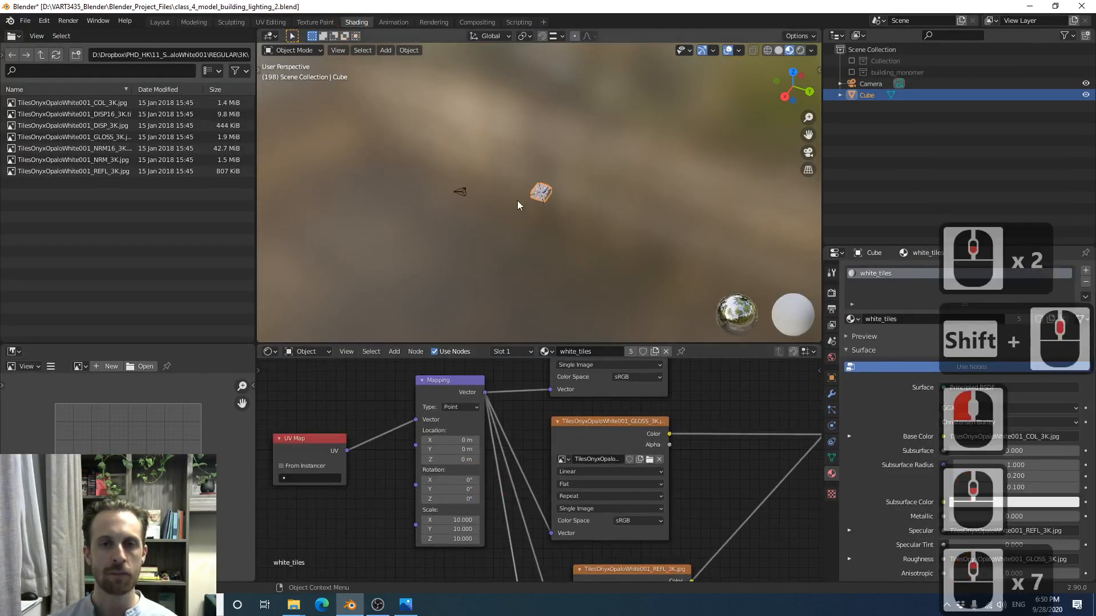
{"action": "scroll", "coordinate": [521, 207], "scroll_direction": "up", "scroll_amount": 14}
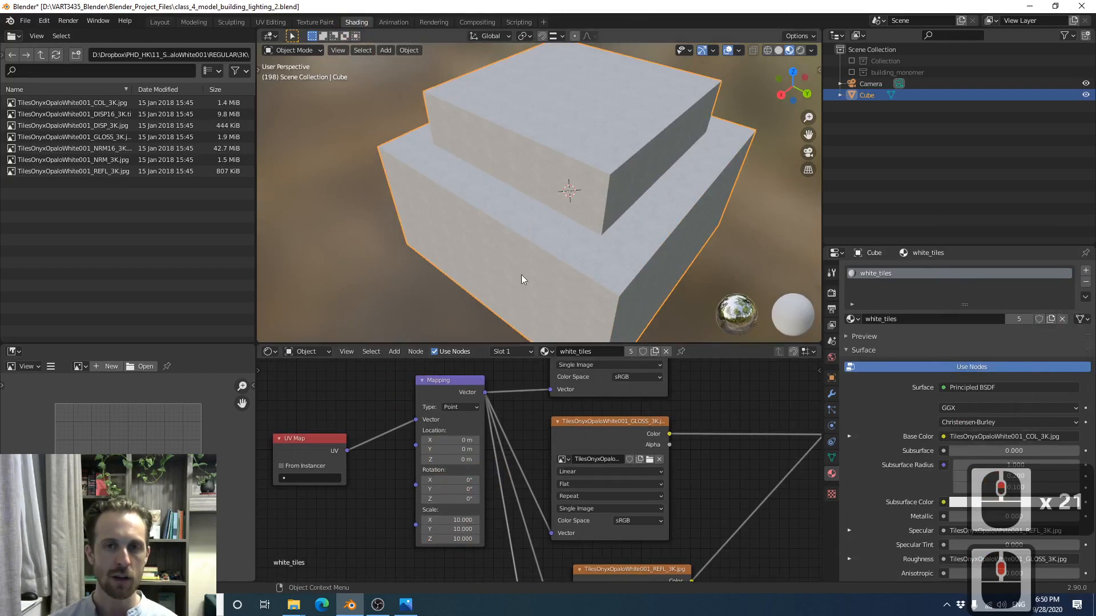
{"action": "scroll", "coordinate": [574, 211], "scroll_direction": "up", "scroll_amount": 3}
Set the Mapping node's X, Y and Z scale to 1
{"action": "mouse_move", "coordinate": [470, 516]}
{"action": "left_mouse_down"}
{"action": "mouse_move", "coordinate": [460, 557]}
{"action": "mouse_move", "coordinate": [456, 518]}
{"action": "left_mouse_up"}
{"action": "type", "text": "1"}
{"action": "key", "text": "Return"}
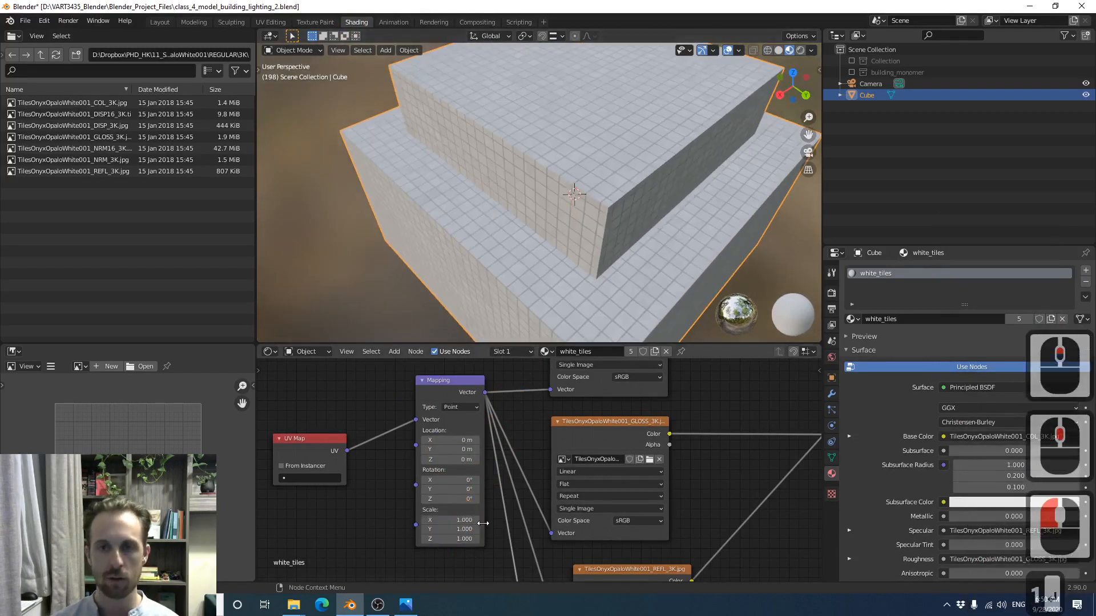
Set the Mapping node's X, Y and Z scale to 0.5 for larger tiles and deselect the block
{"action": "left_click_drag", "start_coordinate": [457, 520], "coordinate": [456, 549]}
{"action": "type", "text": ".5"}
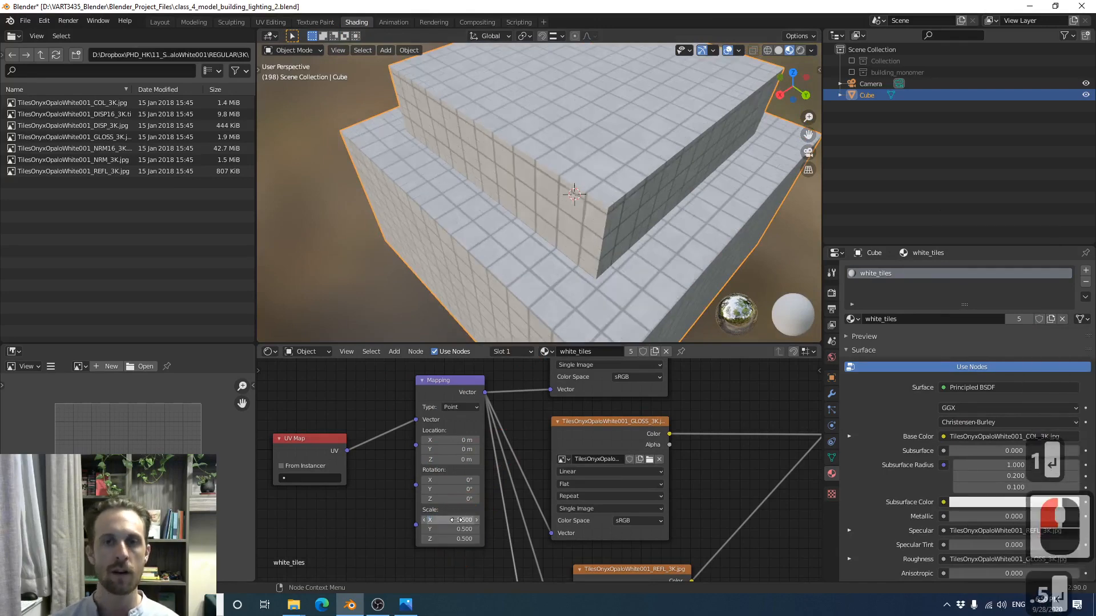
{"action": "key", "text": "Return"}
{"action": "scroll", "coordinate": [516, 310], "scroll_direction": "down", "scroll_amount": 2}
{"action": "mouse_move", "coordinate": [516, 309]}
{"action": "middle_mouse_down"}
{"action": "mouse_move", "coordinate": [516, 268]}
{"action": "mouse_move", "coordinate": [511, 293]}
{"action": "middle_mouse_up"}
{"action": "scroll", "coordinate": [556, 250], "scroll_direction": "up", "scroll_amount": 2}
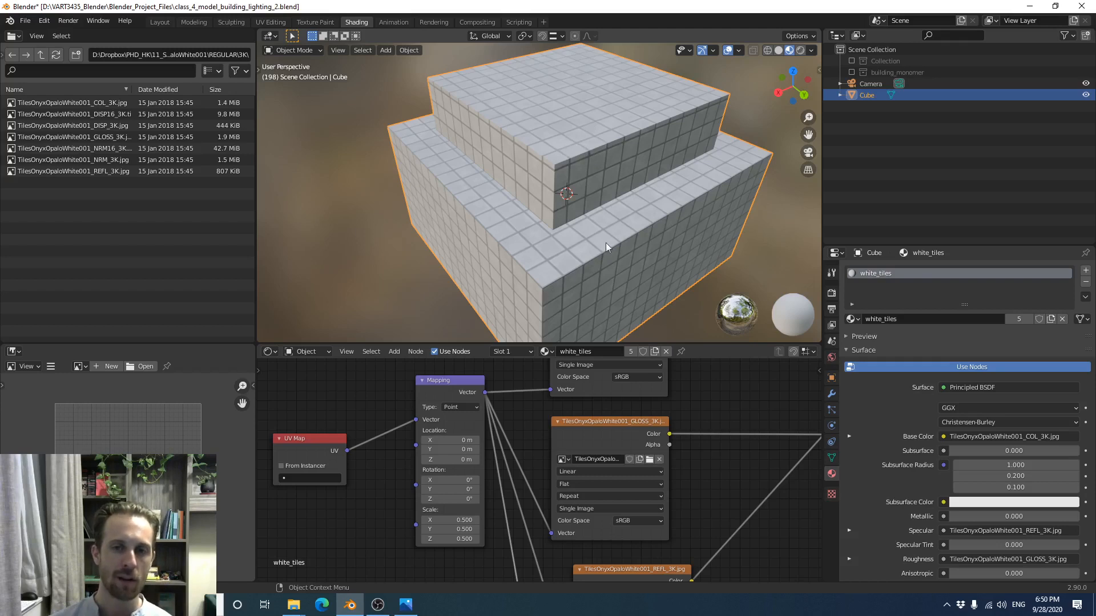
{"action": "left_click", "coordinate": [378, 261]}
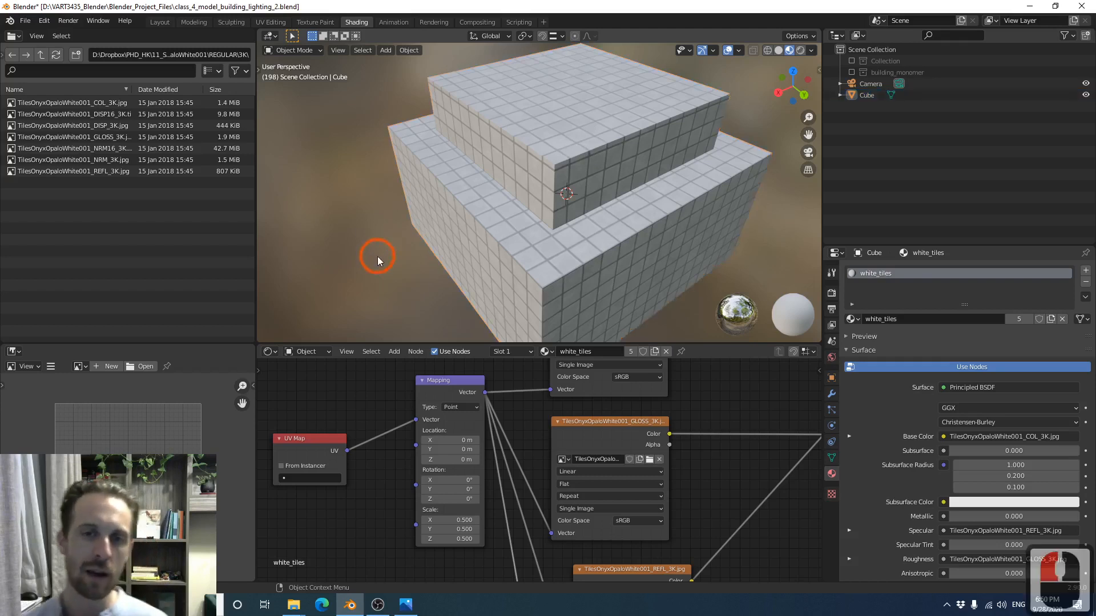
Return to the Animation workspace, display the camera view in Material Preview and orbit the camera around the tiled block
{"action": "left_click", "coordinate": [393, 22]}
{"action": "mouse_move", "coordinate": [346, 194]}
{"action": "middle_mouse_down"}
{"action": "mouse_move", "coordinate": [337, 231]}
{"action": "mouse_move", "coordinate": [347, 238]}
{"action": "middle_mouse_up"}
{"action": "key", "text": "z"}
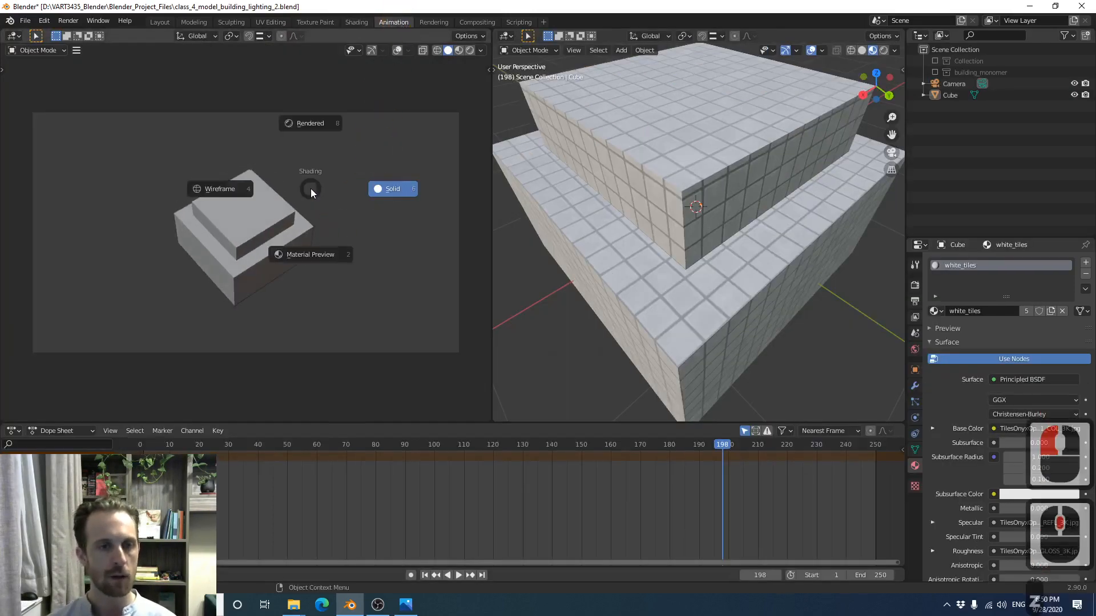
{"action": "left_click", "coordinate": [307, 255]}
{"action": "middle_click_drag", "start_coordinate": [287, 268], "coordinate": [261, 233]}
{"action": "scroll", "coordinate": [273, 236], "scroll_direction": "up", "scroll_amount": 2}
{"action": "middle_click_drag", "start_coordinate": [327, 182], "coordinate": [299, 176]}
{"action": "scroll", "coordinate": [299, 176], "scroll_direction": "down", "scroll_amount": 4}
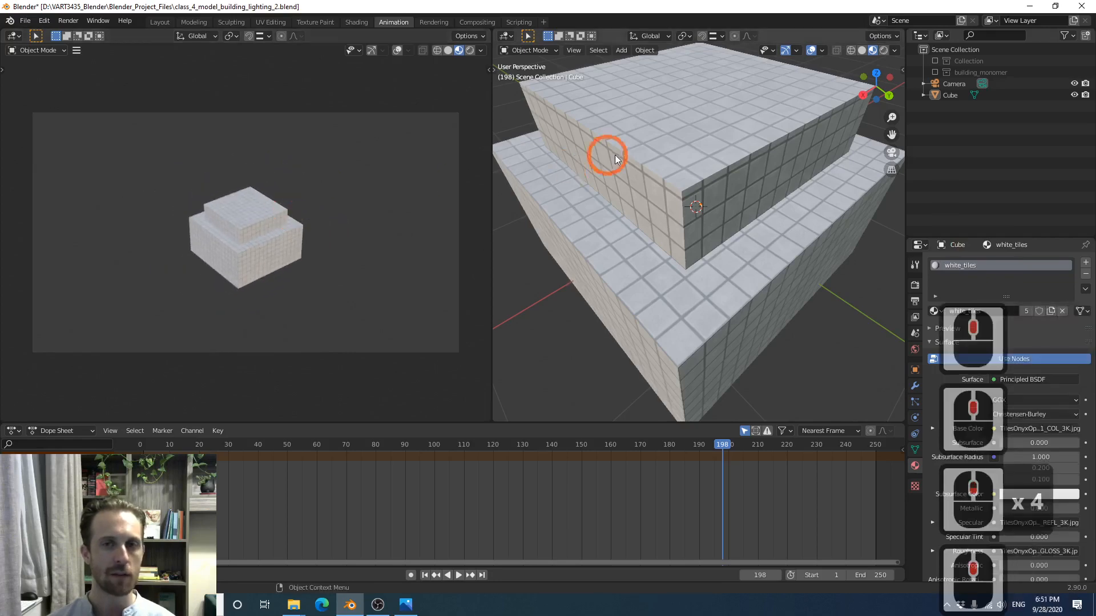
Bring the whole camera into sight in the perspective view and move it closer to the block through the camera view
{"action": "scroll", "coordinate": [615, 158], "scroll_direction": "down", "scroll_amount": 11}
{"action": "scroll", "coordinate": [631, 206], "scroll_direction": "down", "scroll_amount": 6}
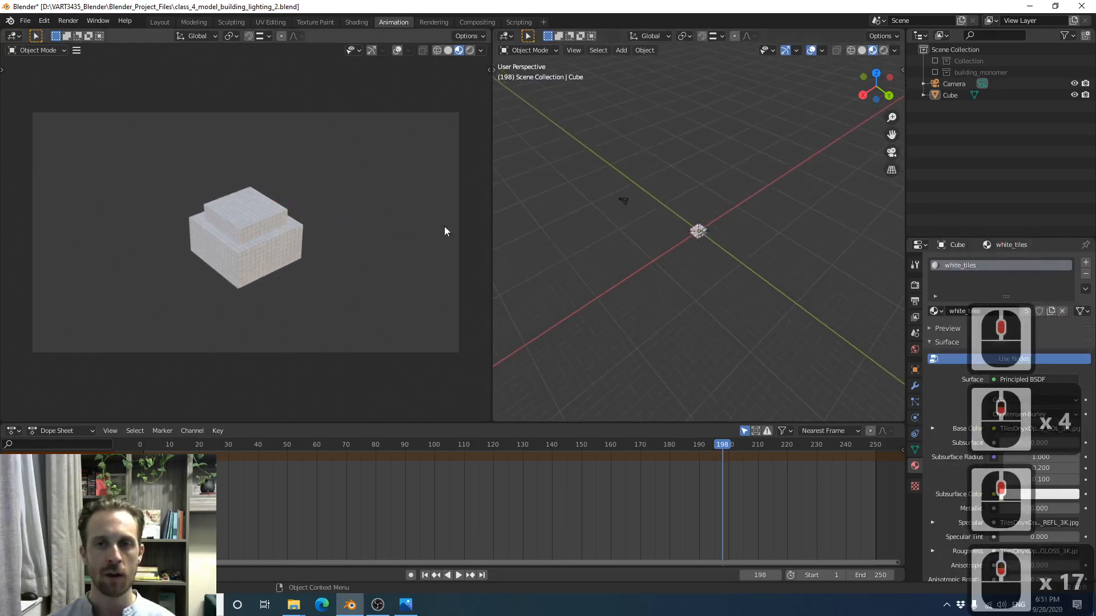
{"action": "scroll", "coordinate": [367, 248], "scroll_direction": "up", "scroll_amount": 2}
{"action": "scroll", "coordinate": [366, 247], "scroll_direction": "down", "scroll_amount": 2}
{"action": "scroll", "coordinate": [367, 249], "scroll_direction": "up", "scroll_amount": 2}
{"action": "scroll", "coordinate": [366, 250], "scroll_direction": "down", "scroll_amount": 2}
{"action": "scroll", "coordinate": [366, 250], "scroll_direction": "up", "scroll_amount": 3}
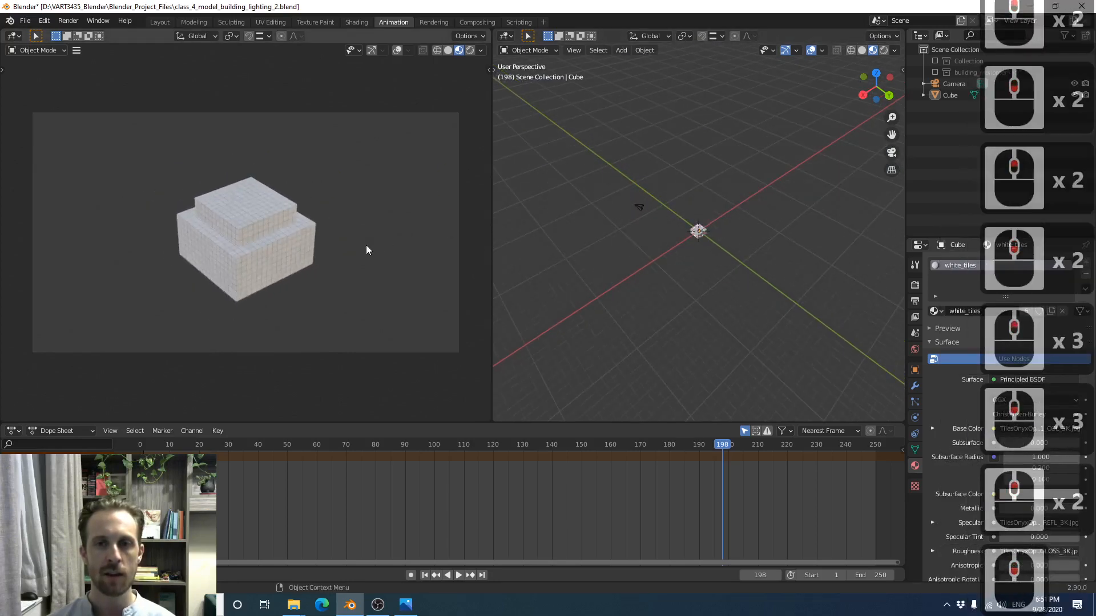
{"action": "scroll", "coordinate": [366, 250], "scroll_direction": "down", "scroll_amount": 2}
{"action": "scroll", "coordinate": [367, 250], "scroll_direction": "down", "scroll_amount": 2}
{"action": "scroll", "coordinate": [366, 250], "scroll_direction": "up", "scroll_amount": 3}
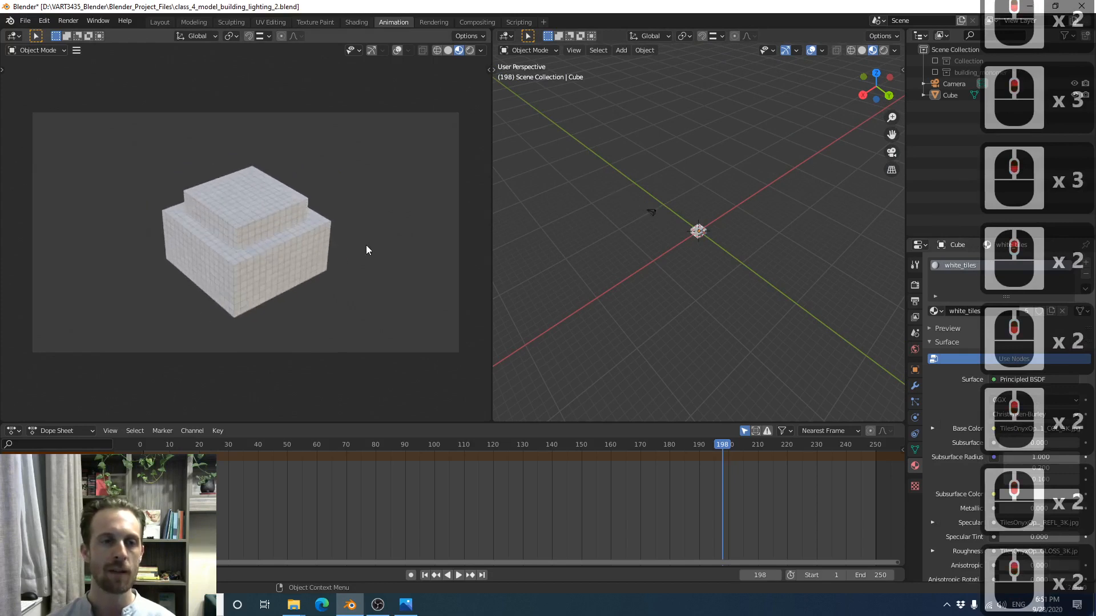
Show the camera view's View Lock settings and switch Camera to View off and back on
{"action": "key", "text": "n"}
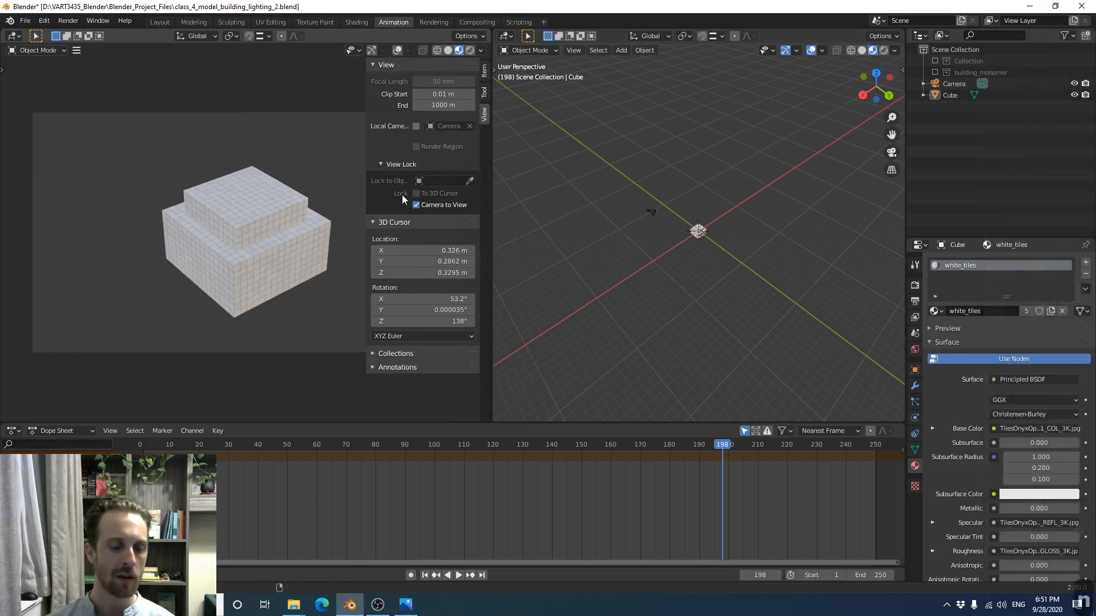
{"action": "key", "text": "n"}
{"action": "key", "text": "n"}
{"action": "key", "text": "n"}
{"action": "key", "text": "n"}
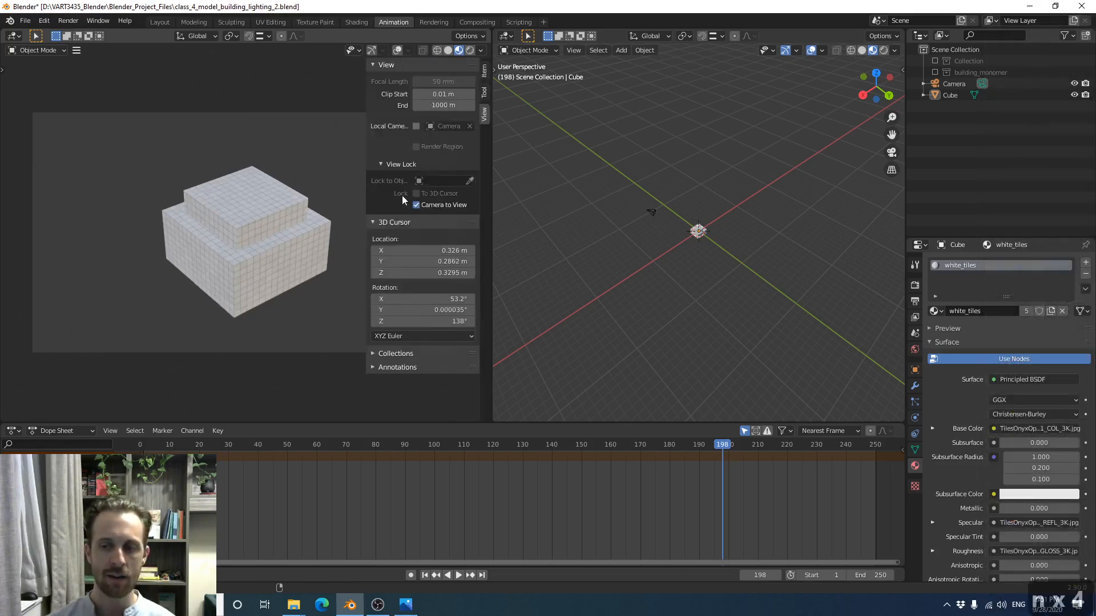
{"action": "left_click", "coordinate": [416, 205]}
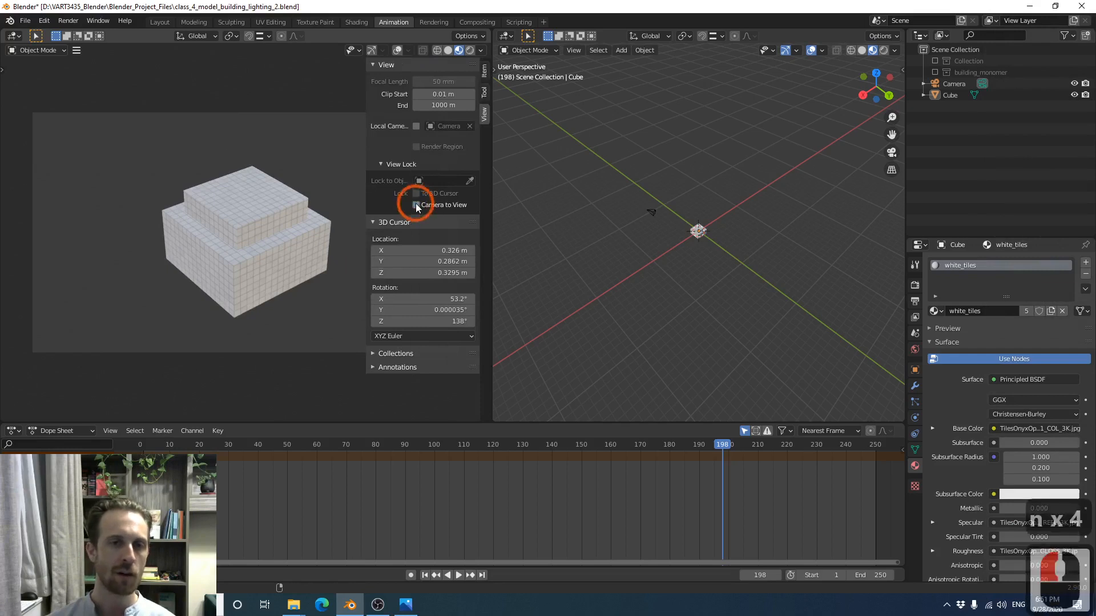
{"action": "left_click", "coordinate": [416, 205]}
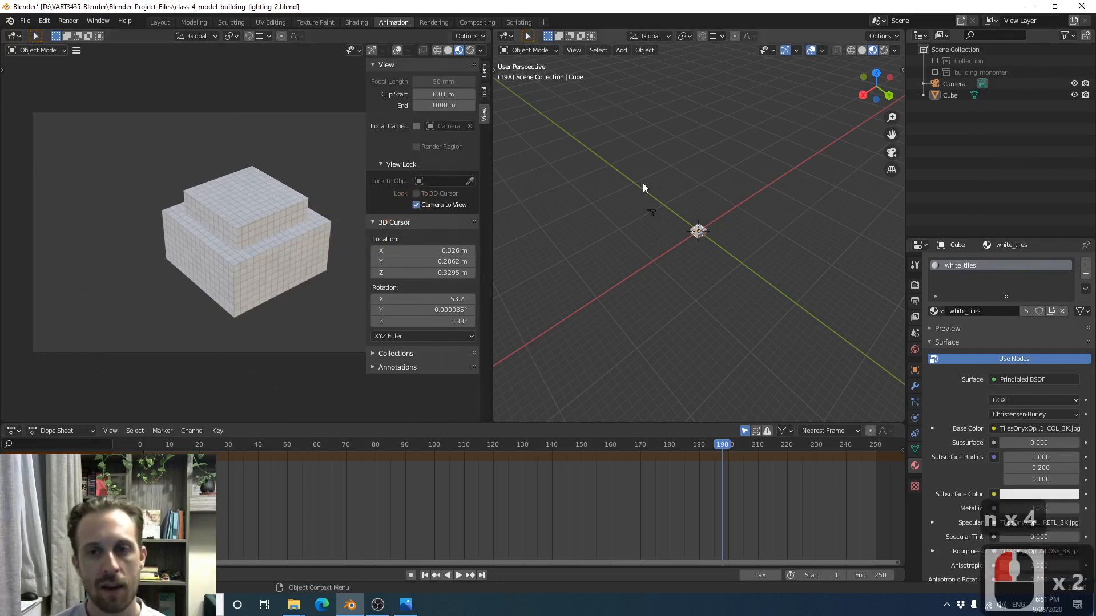
Select the camera object and set it as the scene's active camera
{"action": "left_click", "coordinate": [650, 212]}
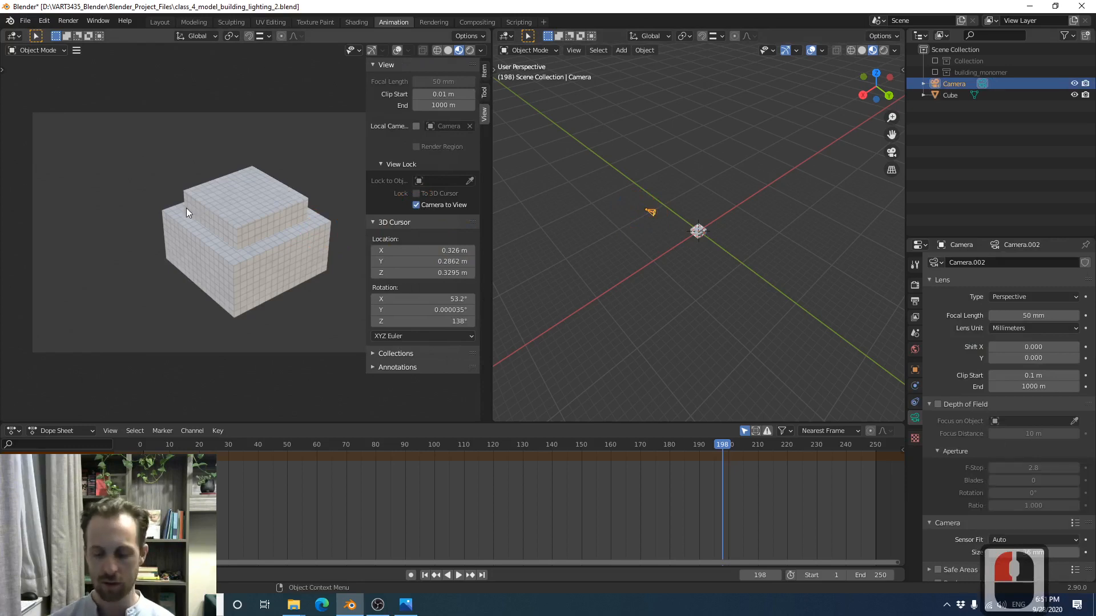
{"action": "key", "text": "ctrl+KP_0"}
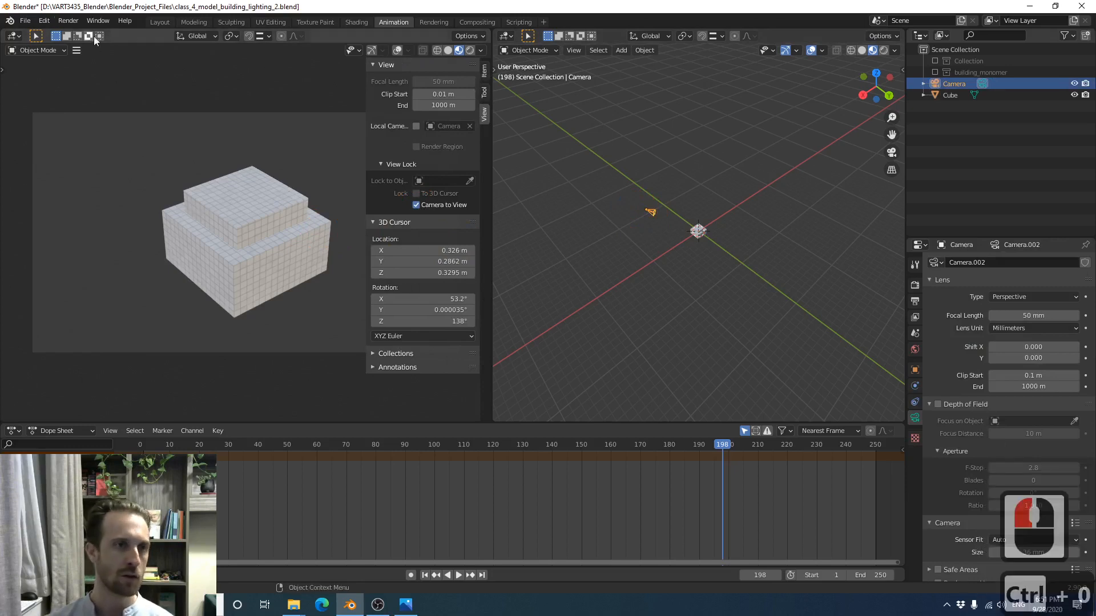
{"action": "left_click", "coordinate": [77, 50]}
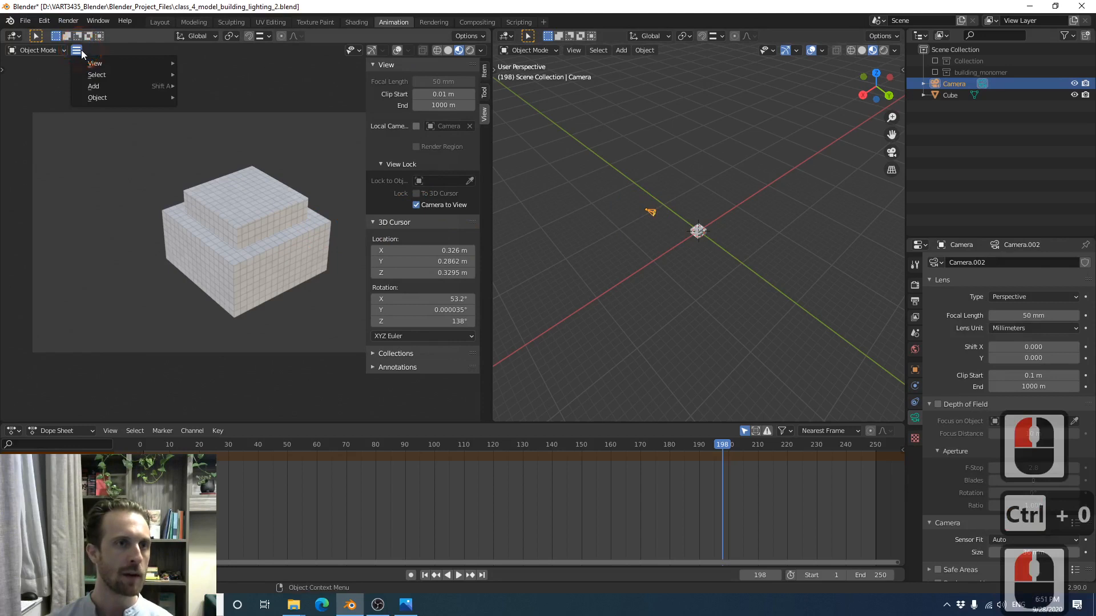
{"action": "mouse_move", "coordinate": [91, 62]}
{"action": "mouse_move", "coordinate": [95, 96]}
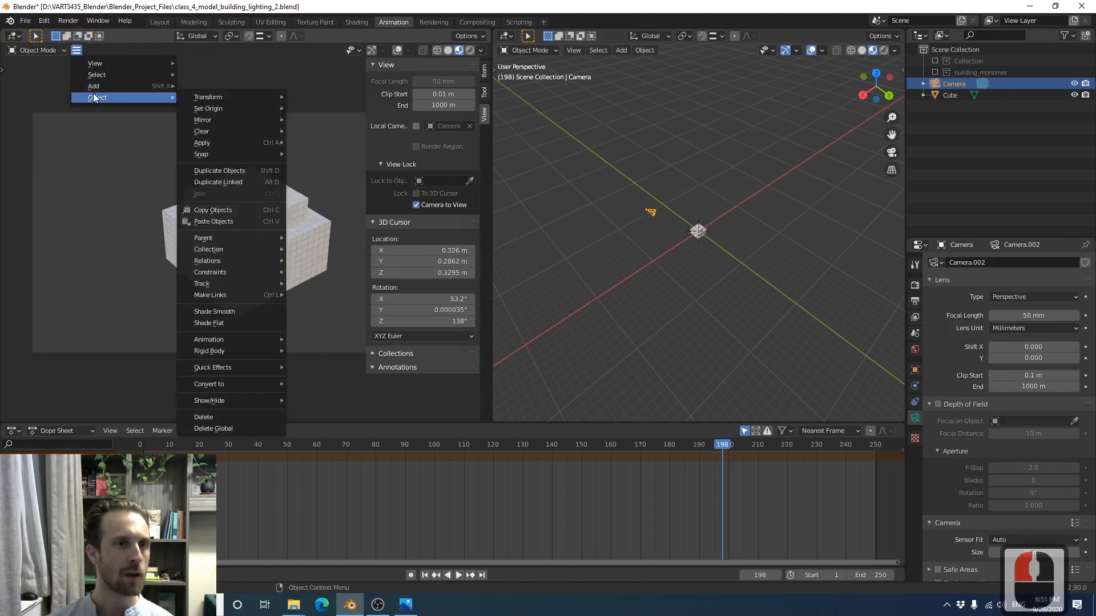
{"action": "mouse_move", "coordinate": [196, 135]}
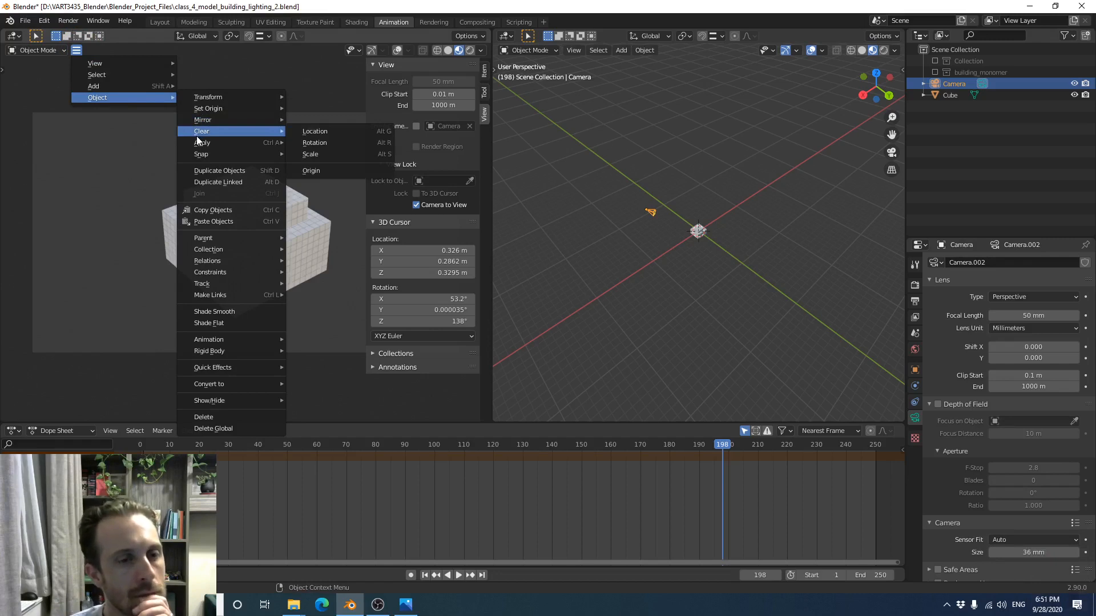
{"action": "mouse_move", "coordinate": [141, 62]}
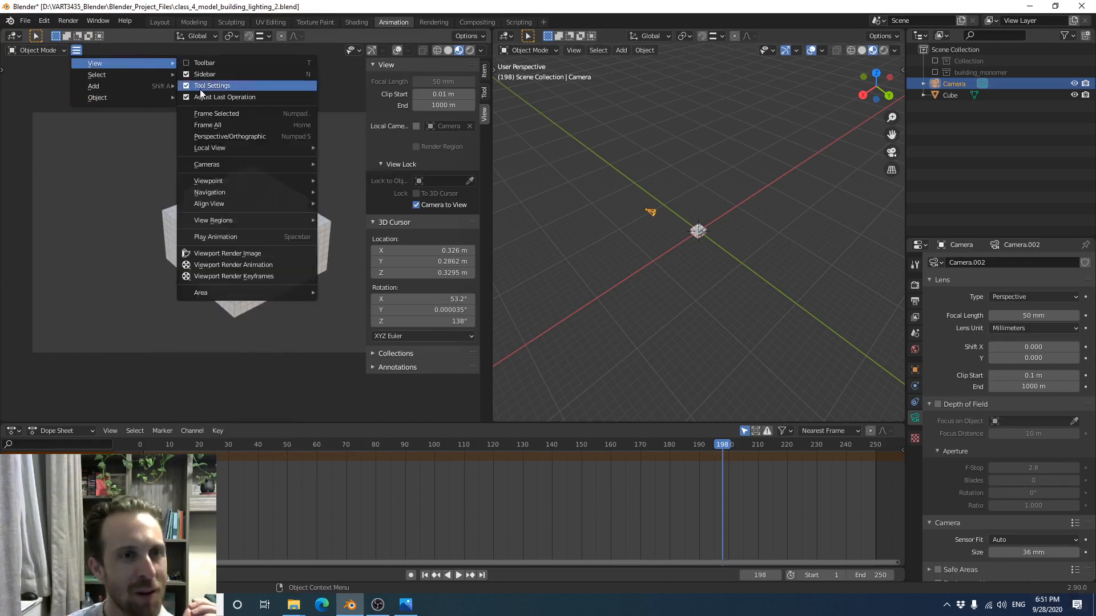
{"action": "mouse_move", "coordinate": [231, 164]}
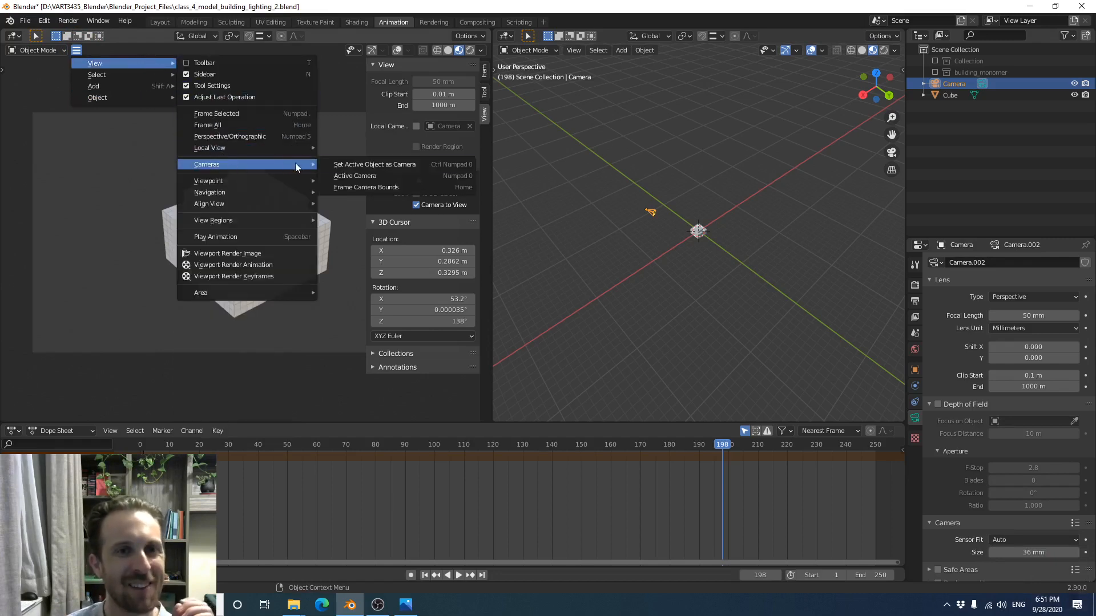
{"action": "left_click", "coordinate": [354, 163]}
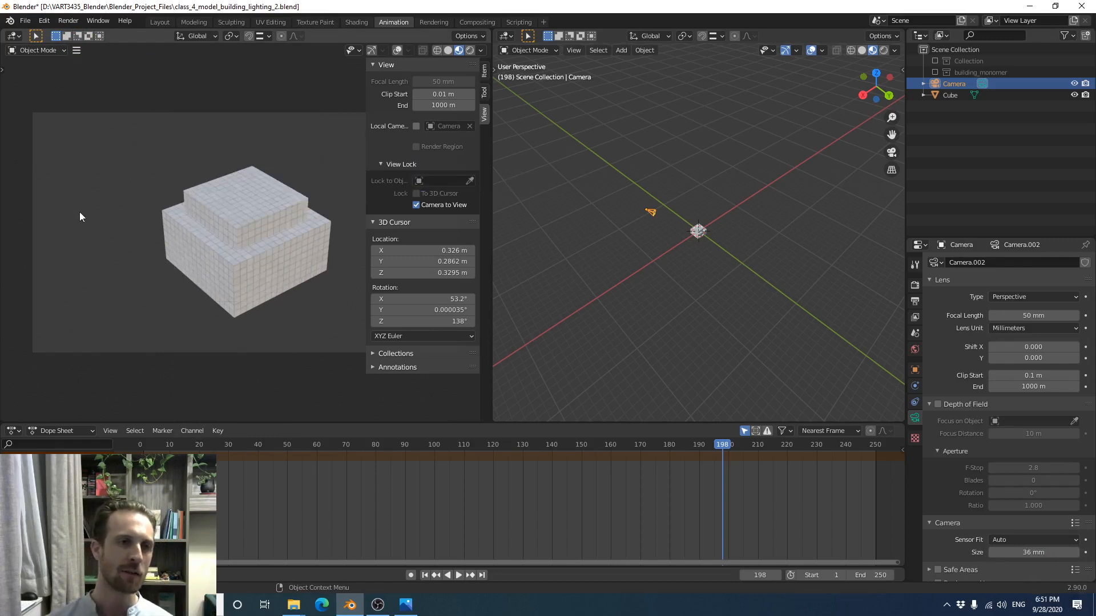
Deselect the camera, orbit, shift and move it closer to reframe the tiled block, and hide the view settings
{"action": "left_click", "coordinate": [135, 170]}
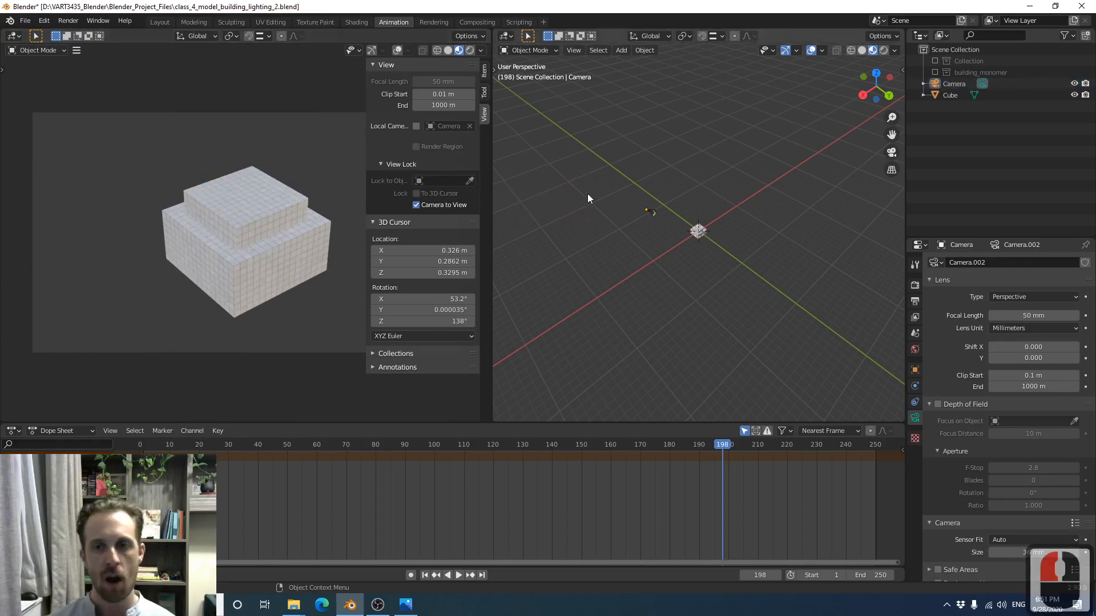
{"action": "middle_click_drag", "start_coordinate": [215, 277], "coordinate": [244, 268]}
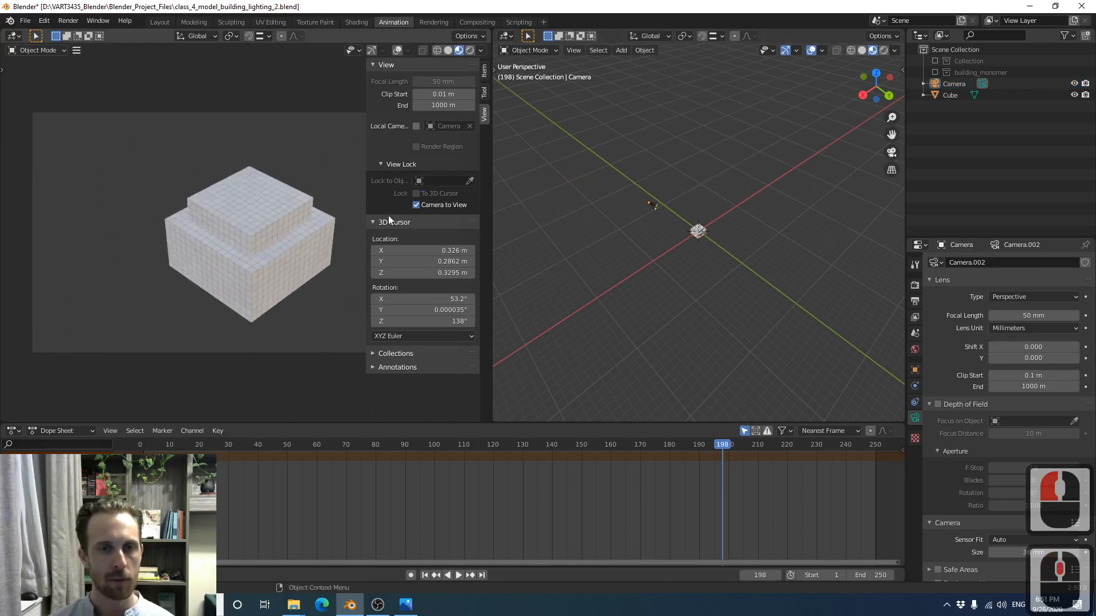
{"action": "middle_click_drag", "start_coordinate": [324, 226], "coordinate": [212, 221], "text": "shift"}
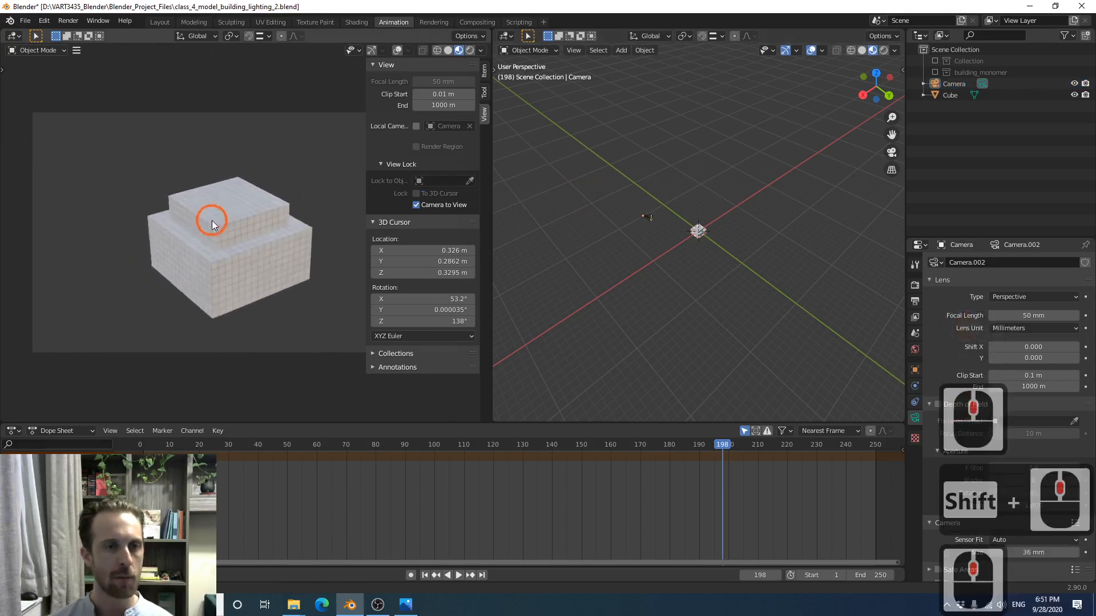
{"action": "scroll", "coordinate": [215, 217], "scroll_direction": "up", "scroll_amount": 1}
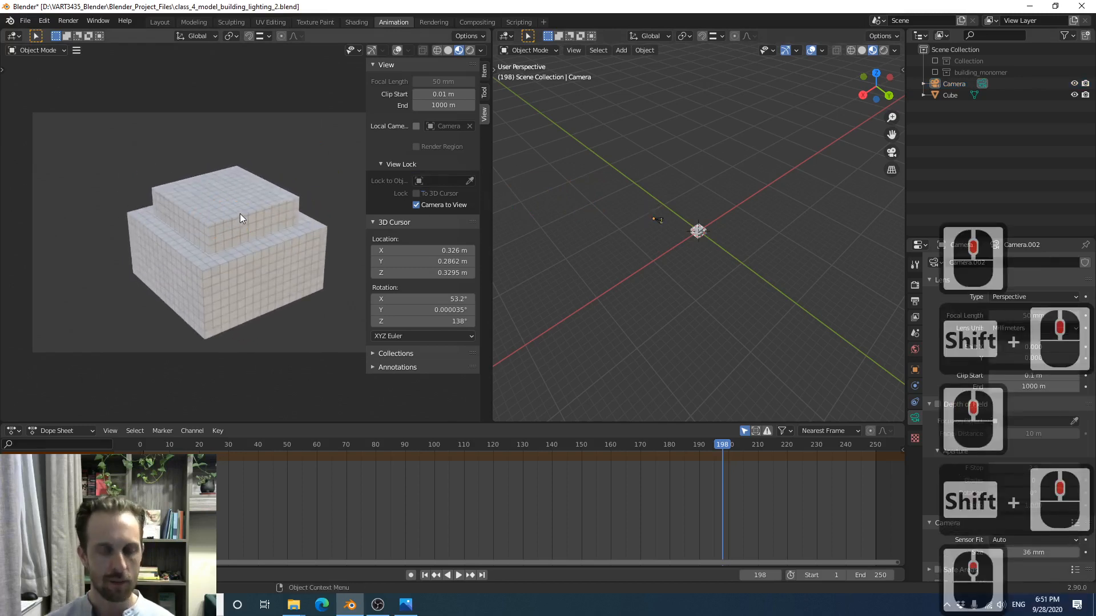
{"action": "key", "text": "n"}
Place the 3D cursor on the top face of the block's upper tier
{"action": "scroll", "coordinate": [712, 241], "scroll_direction": "up", "scroll_amount": 10}
{"action": "scroll", "coordinate": [711, 241], "scroll_direction": "up", "scroll_amount": 6}
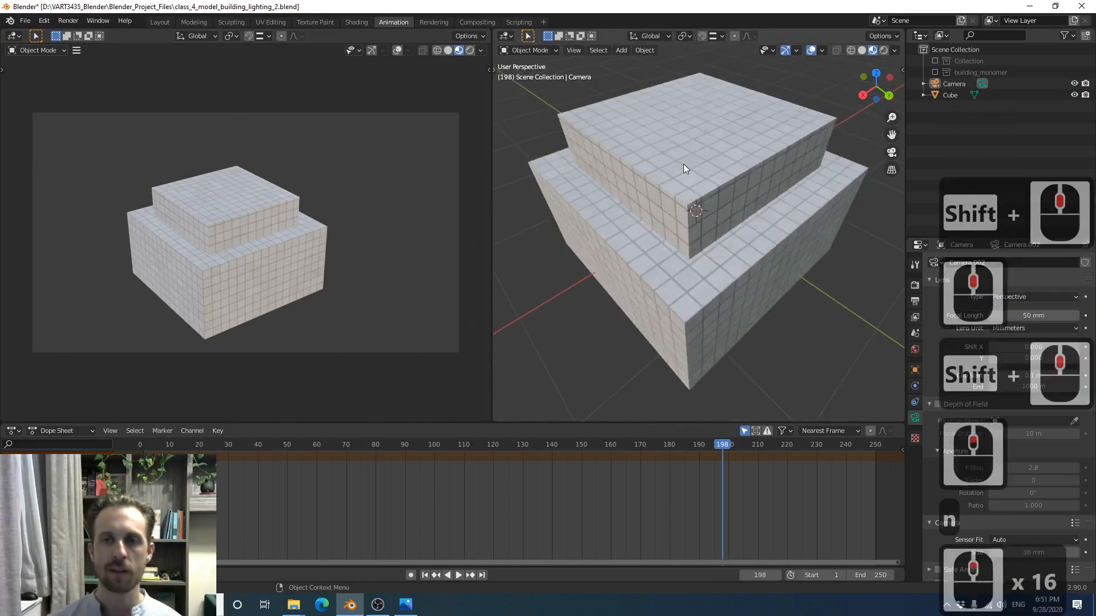
{"action": "right_click", "coordinate": [697, 118], "text": "shift"}
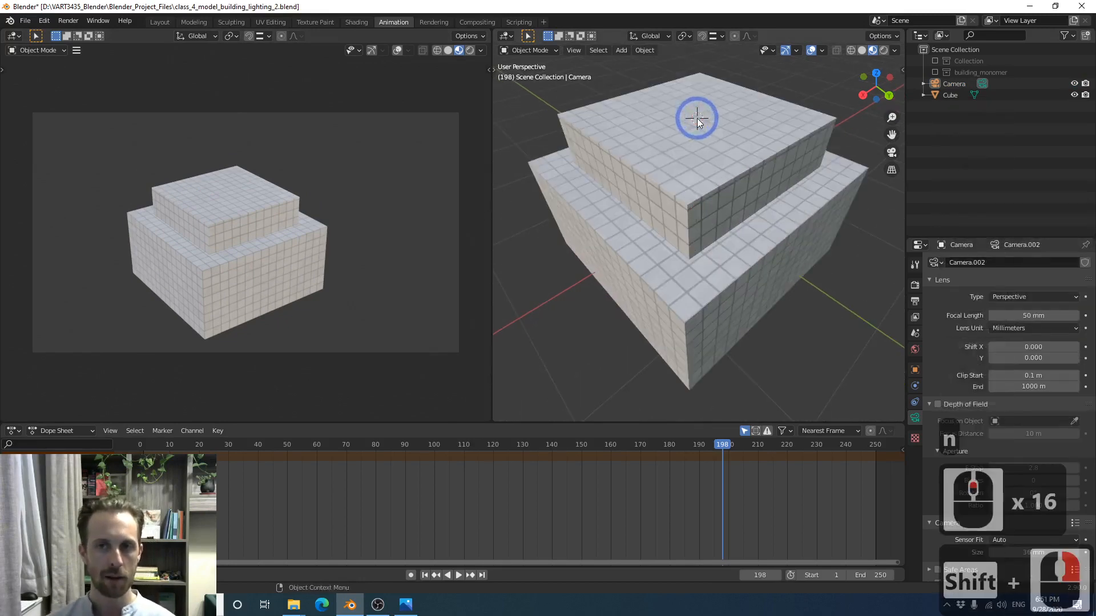
Add a Monkey mesh at the 3D cursor on the pedestal's upper tier
{"action": "key", "text": "shift+a"}
{"action": "mouse_move", "coordinate": [699, 120]}
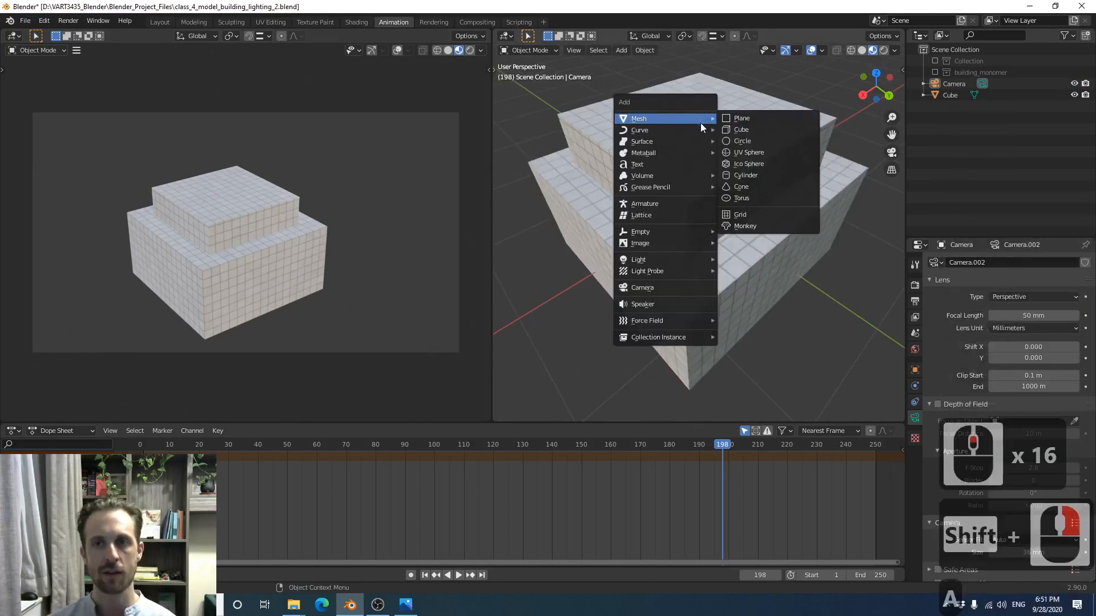
{"action": "left_click", "coordinate": [746, 226]}
{"action": "scroll", "coordinate": [689, 177], "scroll_direction": "down", "scroll_amount": 5}
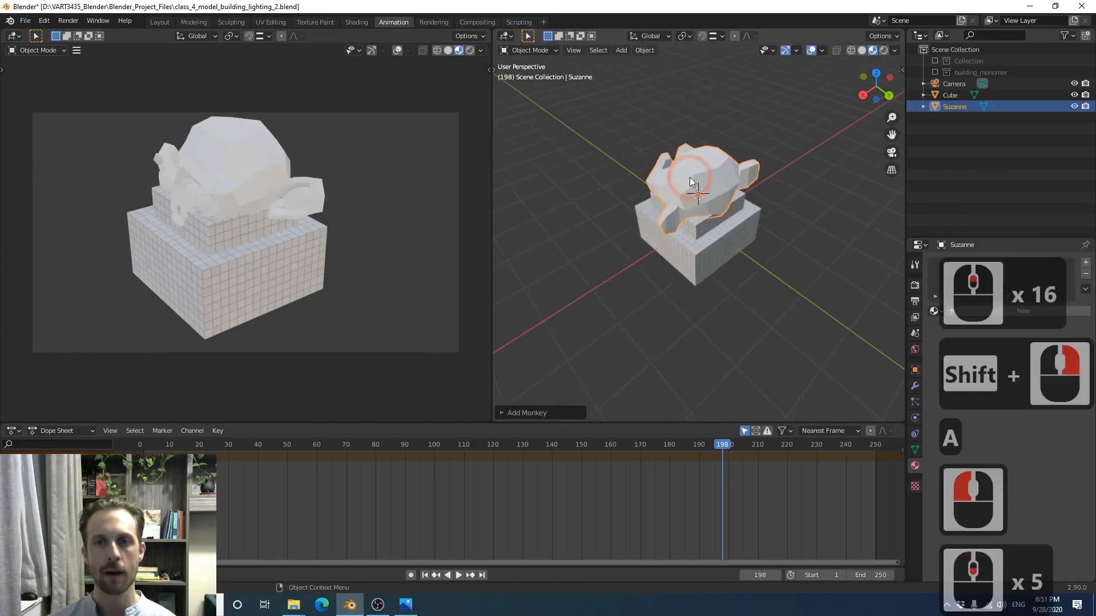
{"action": "middle_click_drag", "start_coordinate": [690, 177], "coordinate": [705, 197]}
{"action": "scroll", "coordinate": [705, 197], "scroll_direction": "up", "scroll_amount": 2}
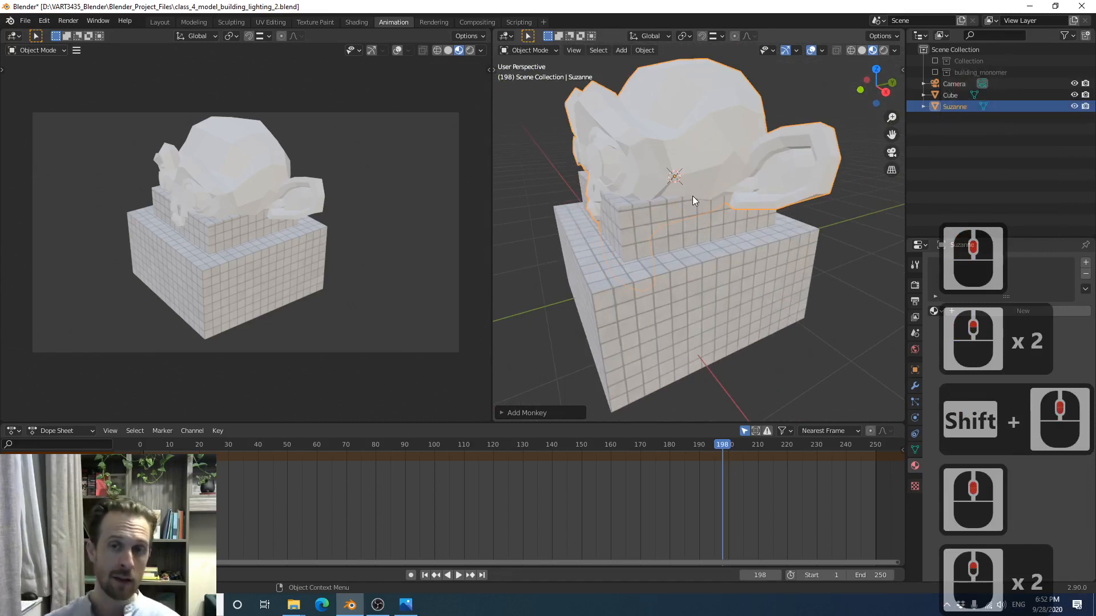
{"action": "scroll", "coordinate": [628, 181], "scroll_direction": "down", "scroll_amount": 2}
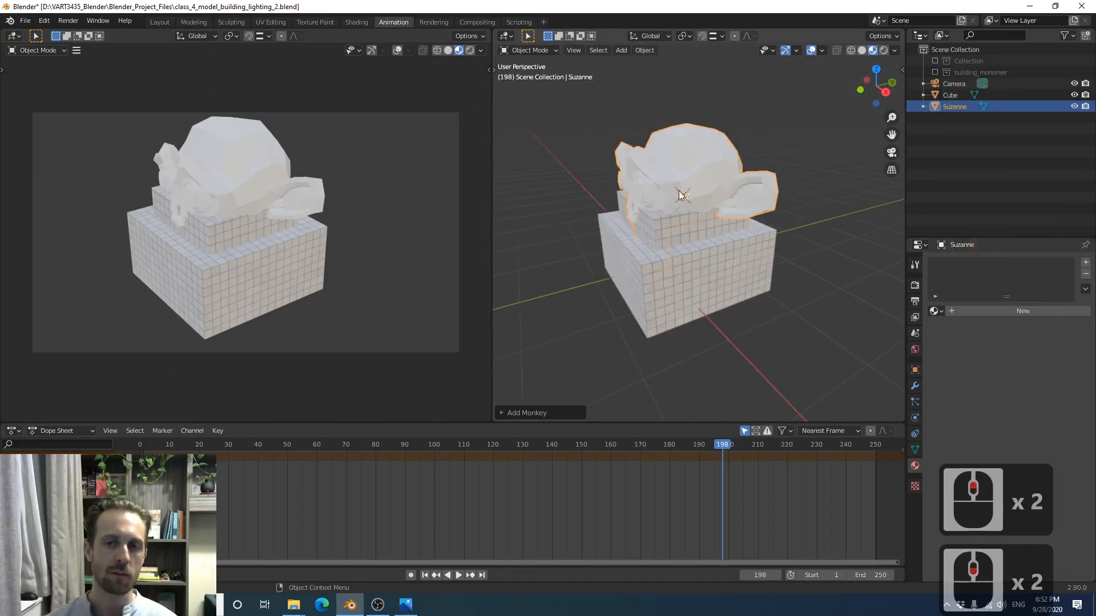
{"action": "middle_click_drag", "start_coordinate": [680, 195], "coordinate": [724, 201]}
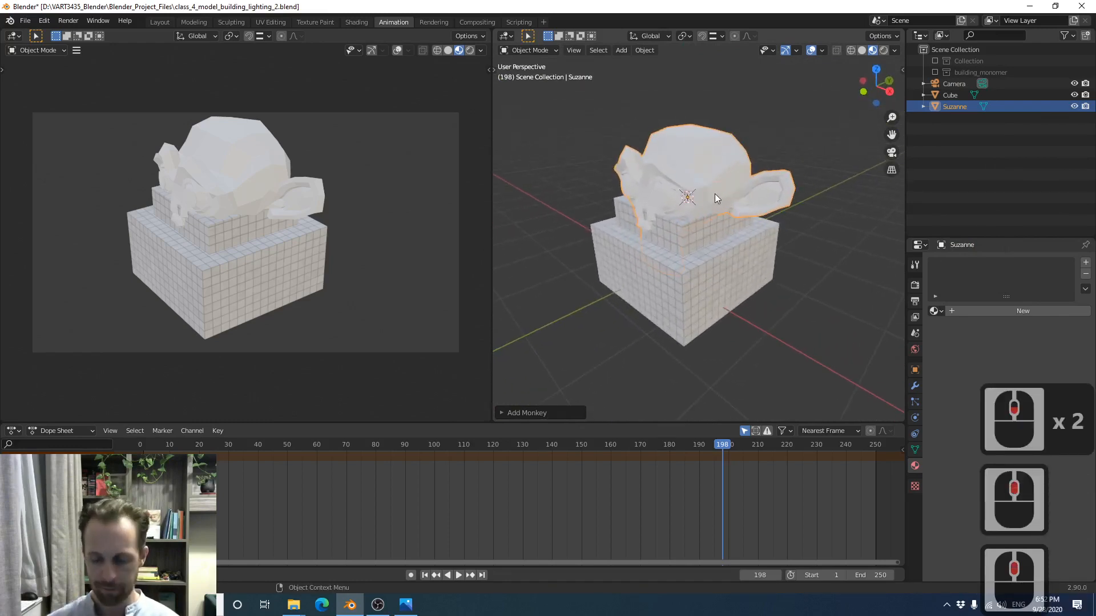
Scale the monkey head down to 0.6
{"action": "type", "text": "s"}
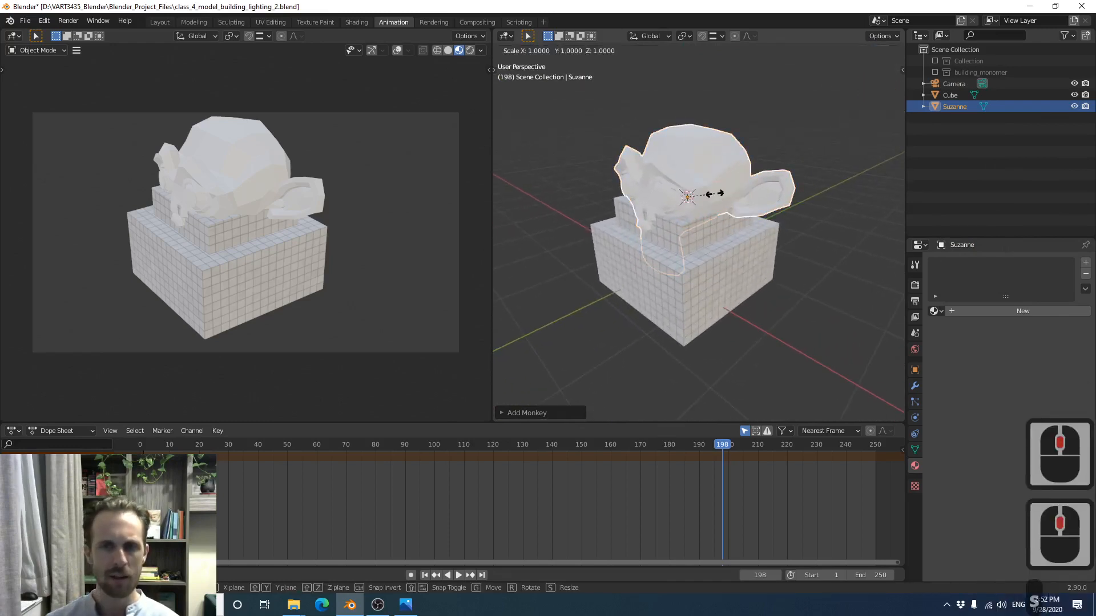
{"action": "type", "text": ".6"}
{"action": "key", "text": "Return"}
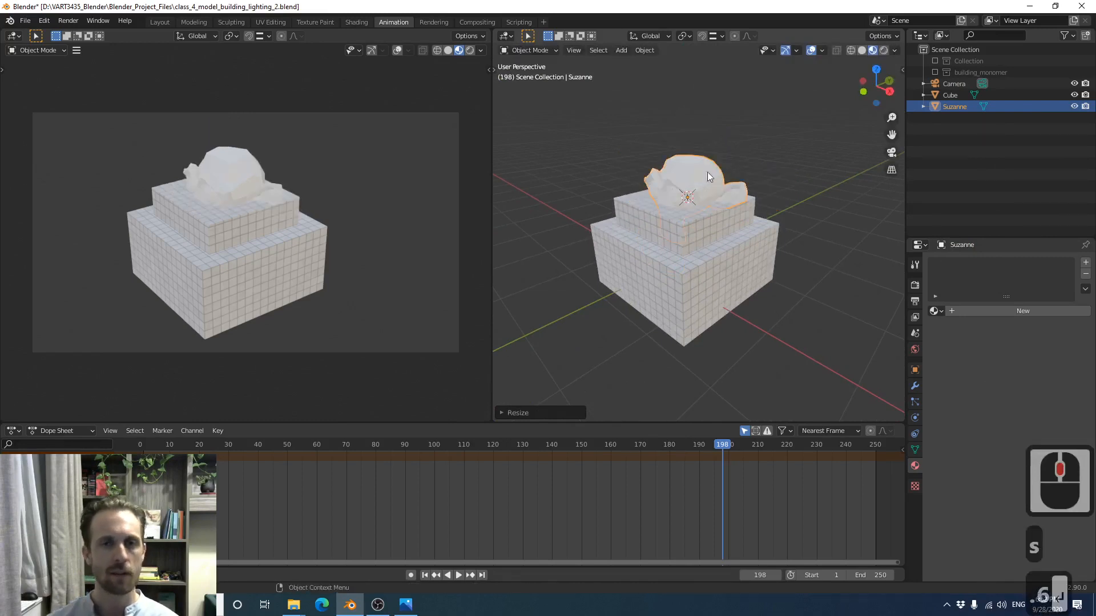
Raise the monkey head about 0.58 m along the Z axis in front view so its chin clears the upper tier
{"action": "middle_click_drag", "start_coordinate": [708, 177], "coordinate": [686, 193]}
{"action": "key", "text": "1"}
{"action": "middle_click", "coordinate": [691, 190]}
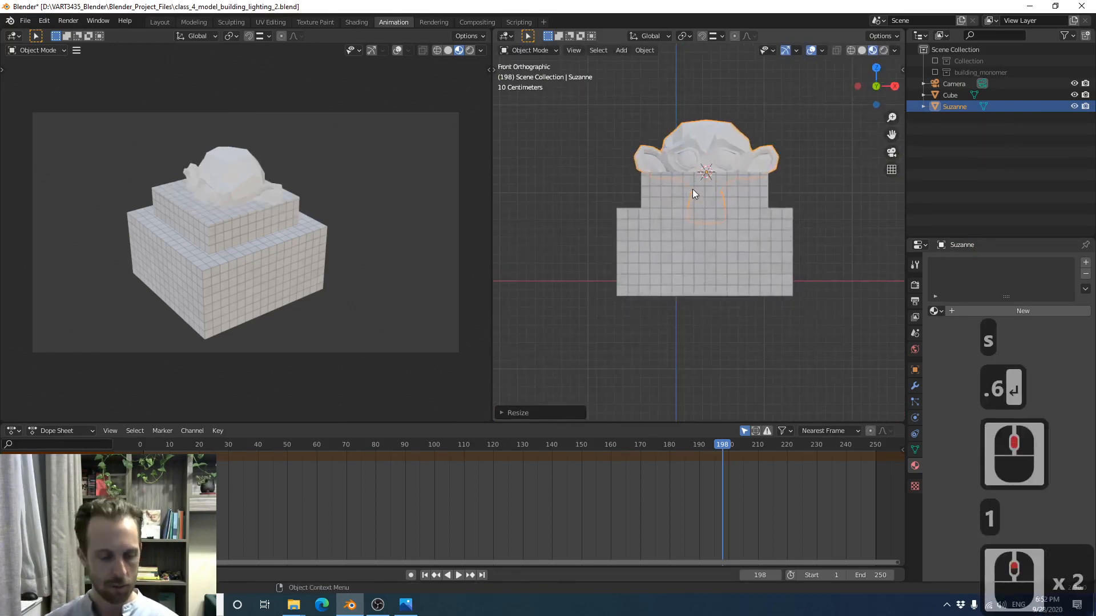
{"action": "scroll", "coordinate": [692, 190], "scroll_direction": "down", "scroll_amount": 2}
{"action": "key", "text": "g"}
{"action": "key", "text": "z"}
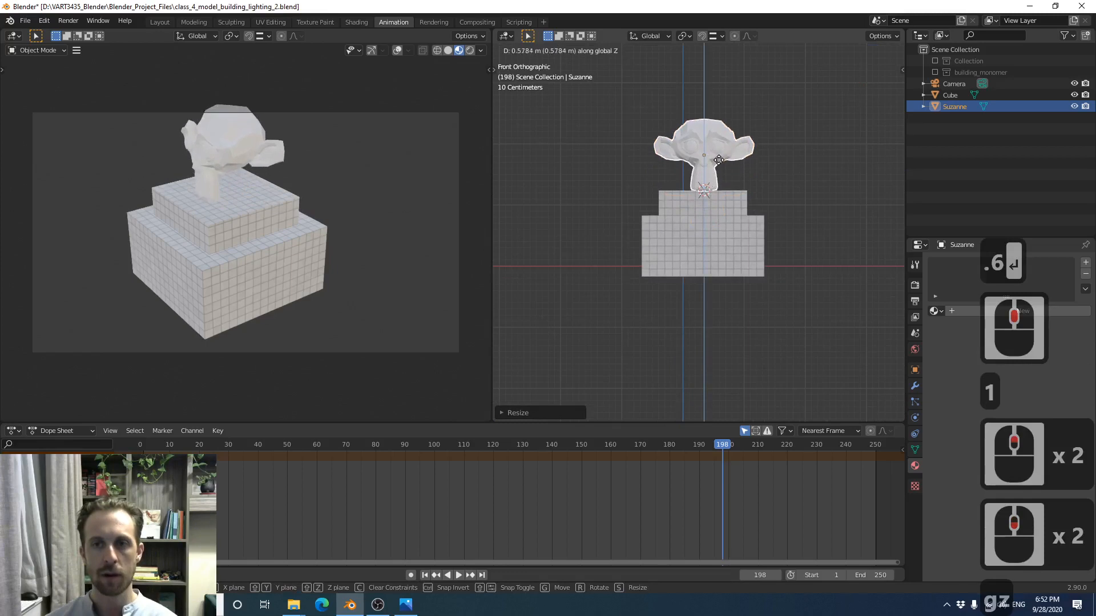
{"action": "left_click", "coordinate": [718, 160]}
Tilt the monkey head backward in right side view and lower it toward the upper tier's top face
{"action": "key", "text": "3"}
{"action": "scroll", "coordinate": [777, 121], "scroll_direction": "up", "scroll_amount": 2}
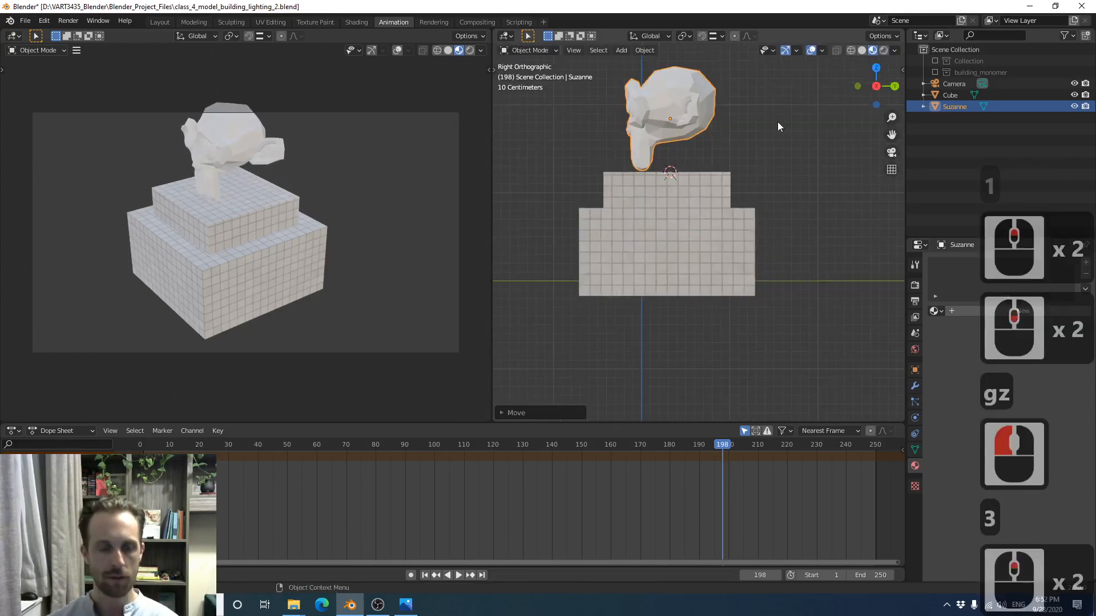
{"action": "key", "text": "r"}
{"action": "left_click", "coordinate": [706, 132]}
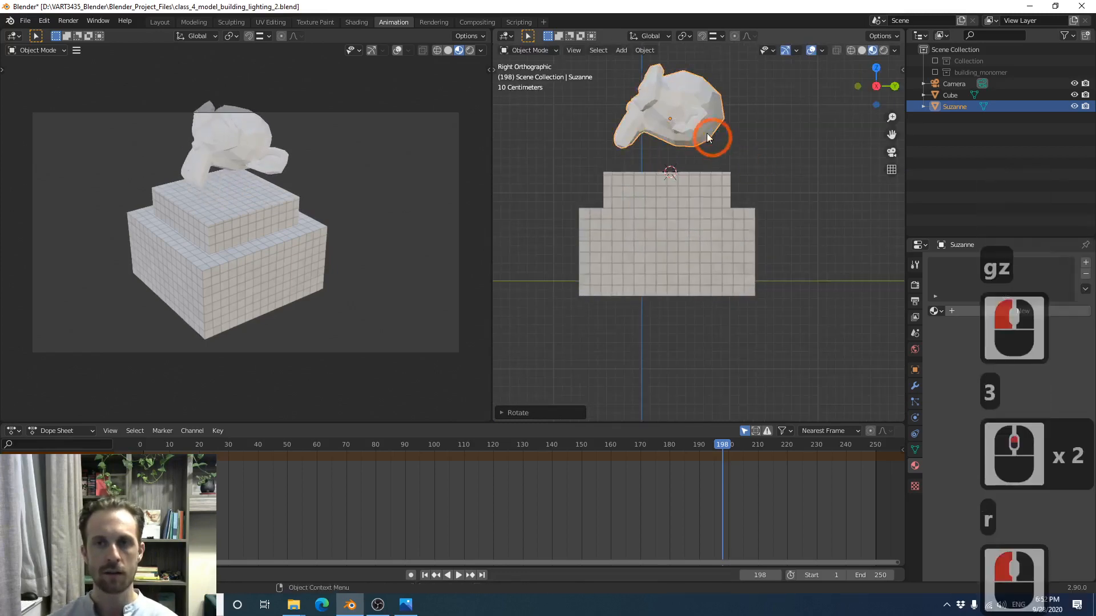
{"action": "scroll", "coordinate": [701, 130], "scroll_direction": "up", "scroll_amount": 2}
{"action": "key", "text": "g"}
{"action": "left_click", "coordinate": [747, 144]}
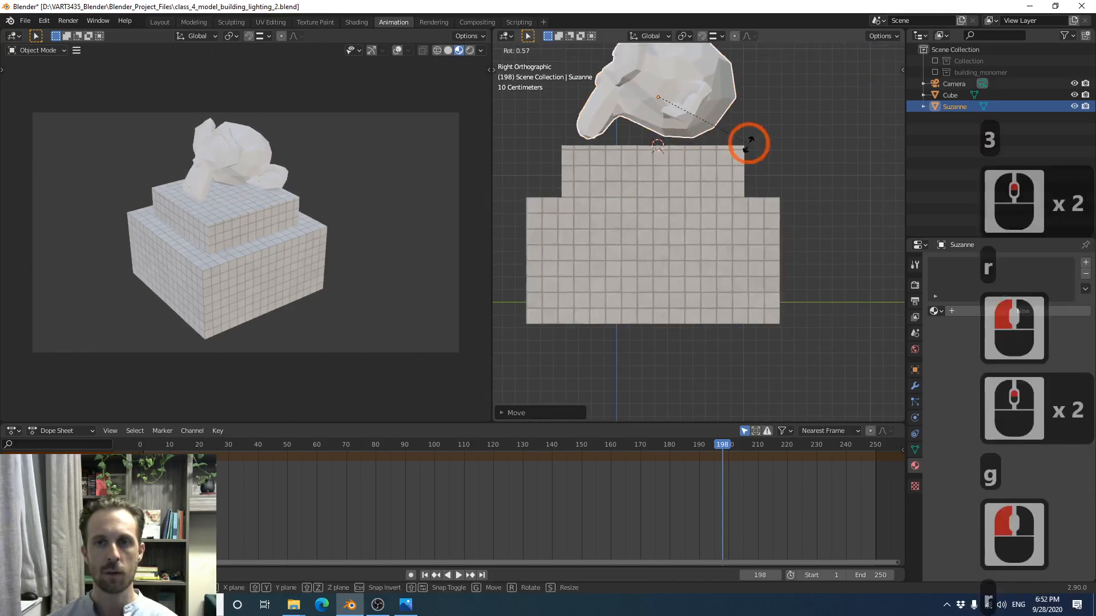
Fine-tune the monkey head's tilt and height in side view so chin and back of head rest on the tier
{"action": "key", "text": "r"}
{"action": "left_click", "coordinate": [747, 150]}
{"action": "key", "text": "g"}
{"action": "left_click", "coordinate": [752, 152]}
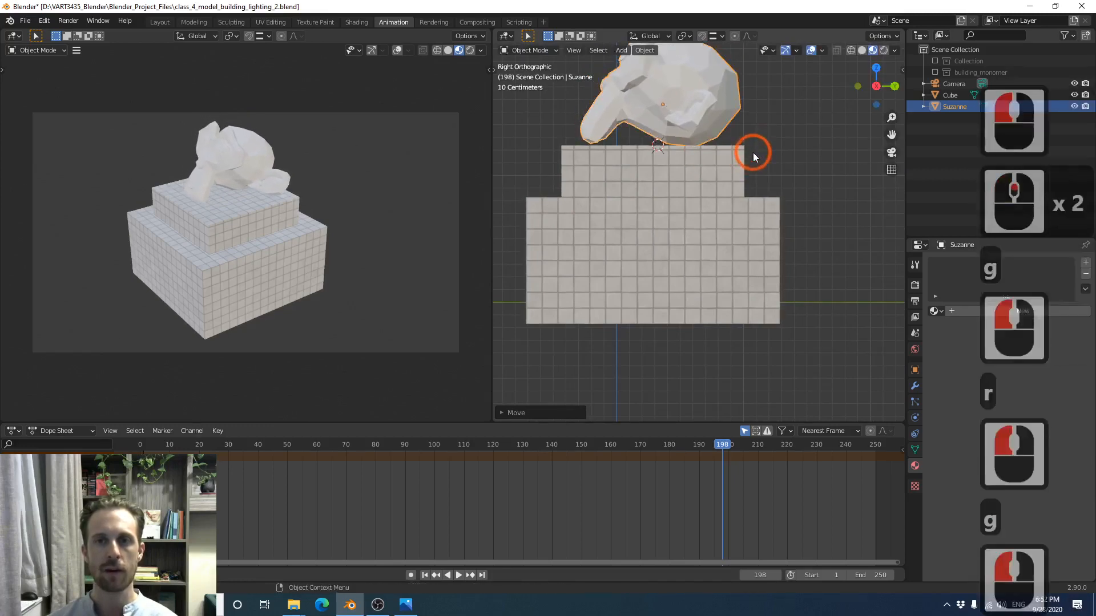
{"action": "key", "text": "r"}
{"action": "key", "text": "g"}
{"action": "left_click", "coordinate": [752, 149]}
{"action": "left_click", "coordinate": [748, 144]}
Tilt the monkey head sideways in front view and shift it about 0.22 m in negative X so it rests on one ear
{"action": "key", "text": "KP_1"}
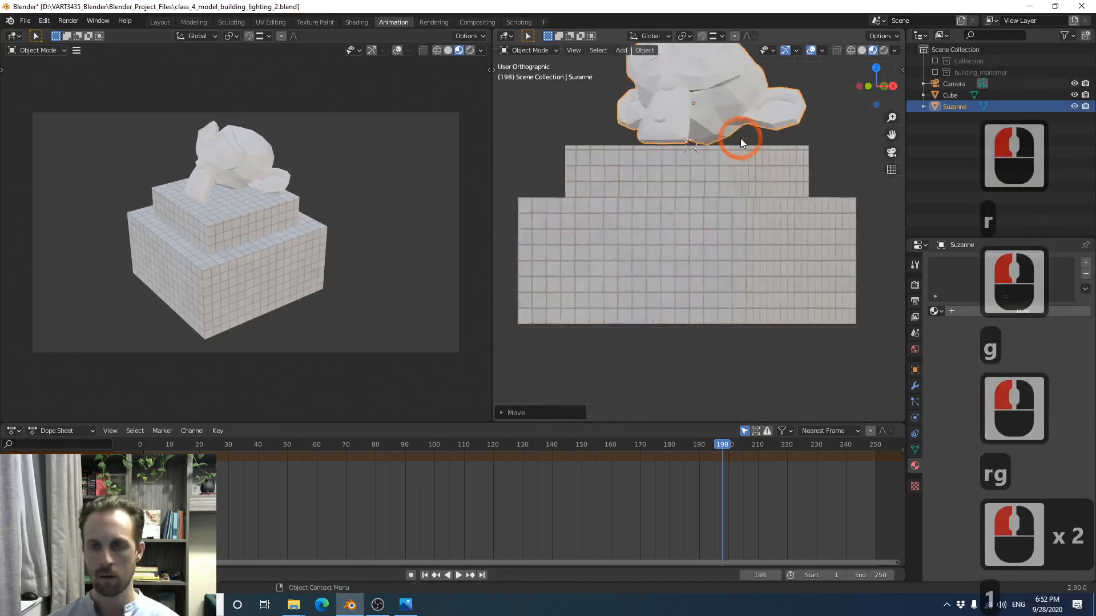
{"action": "key", "text": "r"}
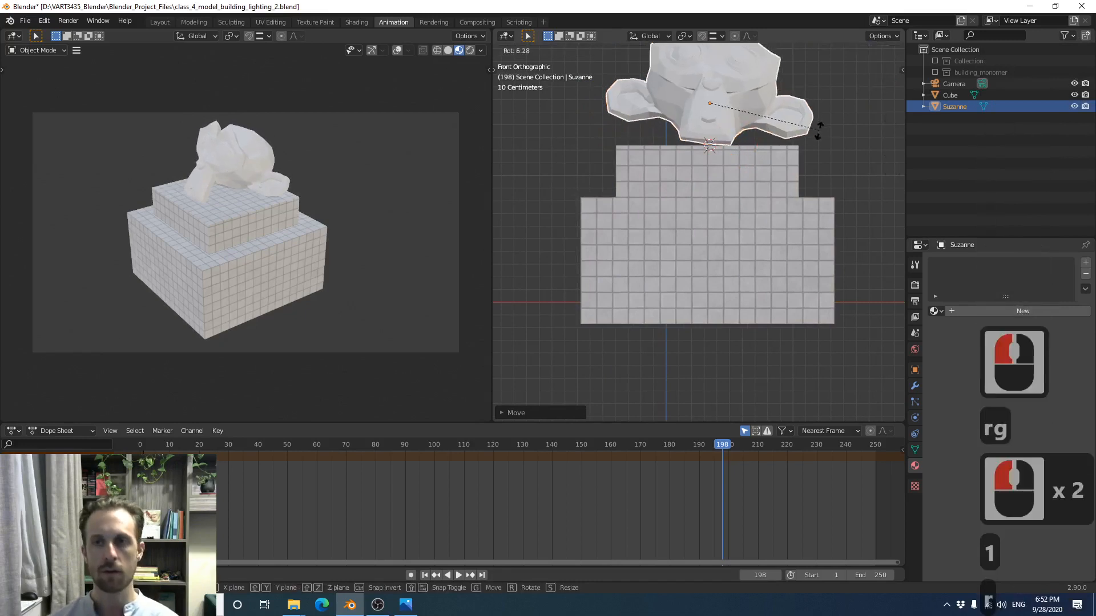
{"action": "left_click", "coordinate": [796, 127]}
{"action": "key", "text": "g"}
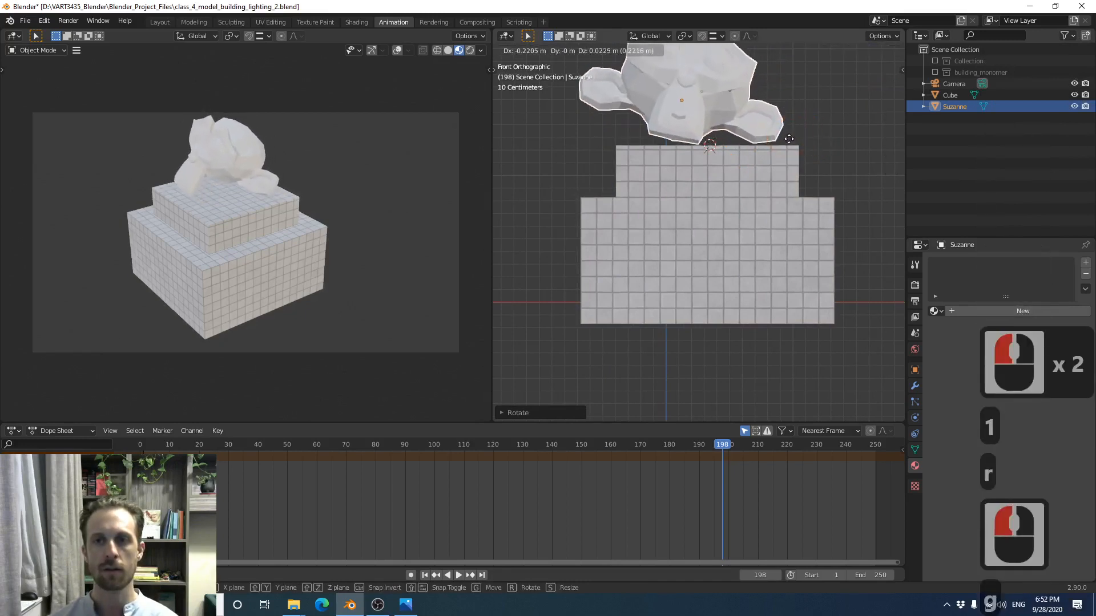
{"action": "left_click", "coordinate": [788, 142]}
Rotate the monkey head in top view so its face turns toward the scene camera
{"action": "scroll", "coordinate": [788, 143], "scroll_direction": "up", "scroll_amount": 3}
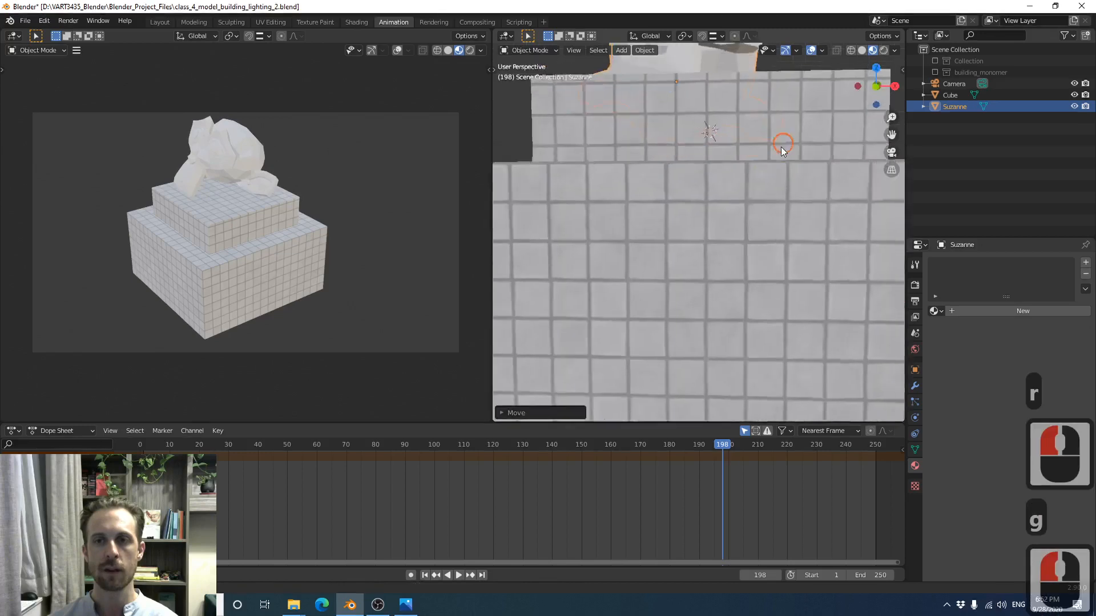
{"action": "middle_click_drag", "start_coordinate": [781, 146], "coordinate": [778, 166]}
{"action": "scroll", "coordinate": [778, 166], "scroll_direction": "down", "scroll_amount": 4}
{"action": "key", "text": "KP_7"}
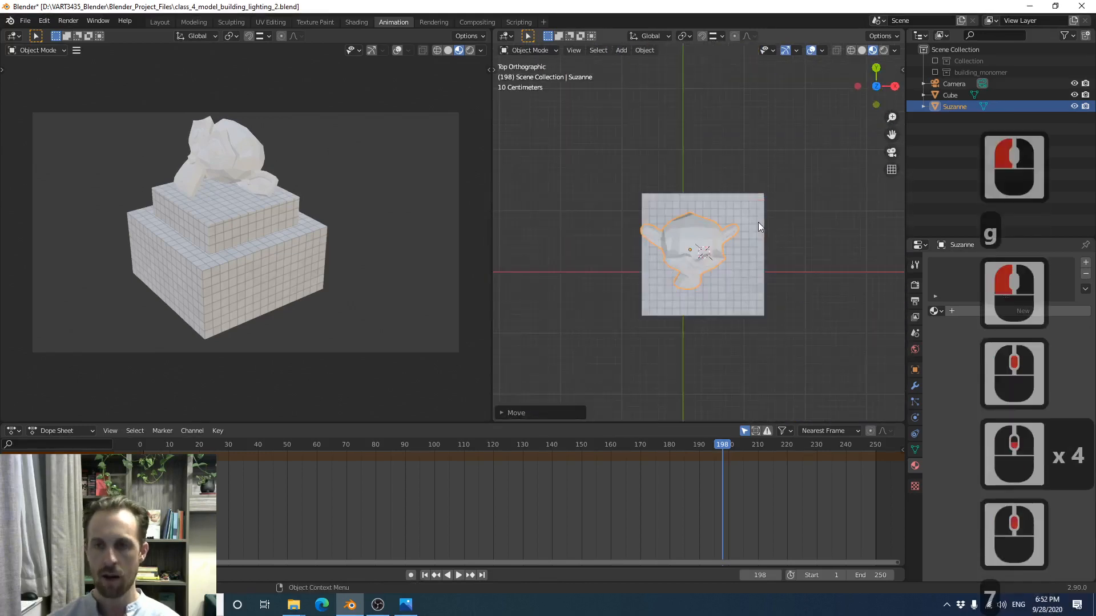
{"action": "scroll", "coordinate": [735, 271], "scroll_direction": "up", "scroll_amount": 2}
{"action": "key", "text": "r"}
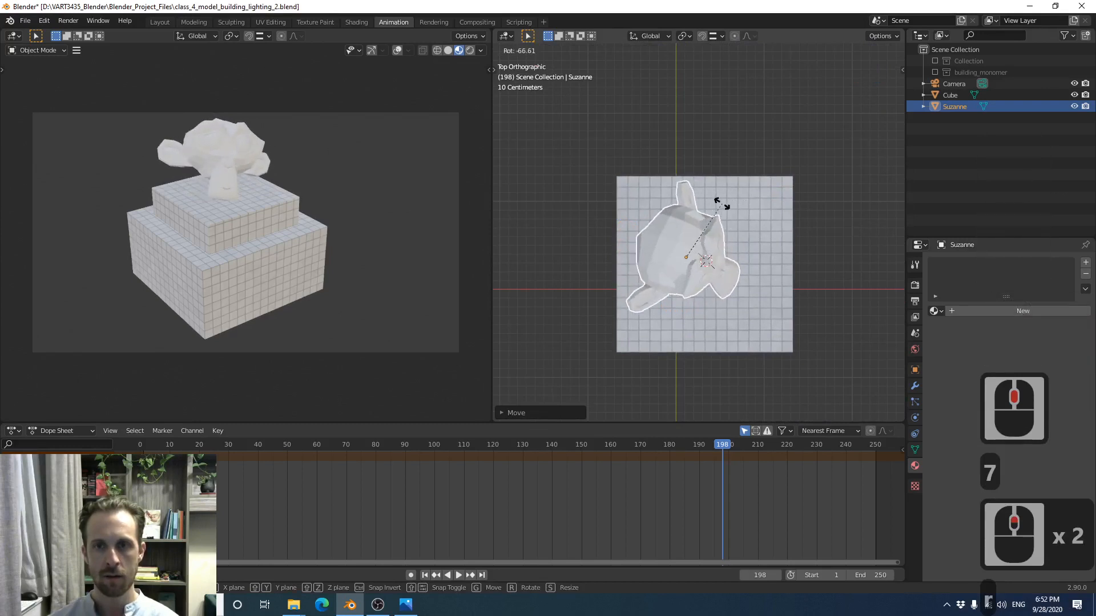
{"action": "left_click", "coordinate": [721, 224]}
Shift the monkey head horizontally in top view toward the centre of the upper tier and deselect it
{"action": "scroll", "coordinate": [721, 224], "scroll_direction": "up", "scroll_amount": 1}
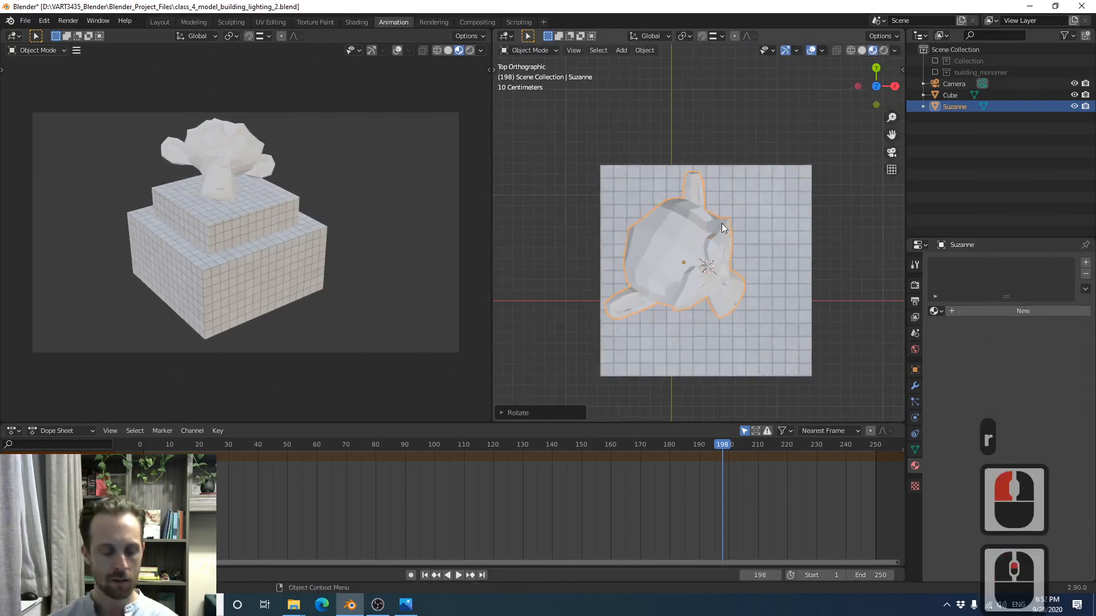
{"action": "key", "text": "z"}
{"action": "left_click", "coordinate": [710, 274]}
{"action": "key", "text": "g"}
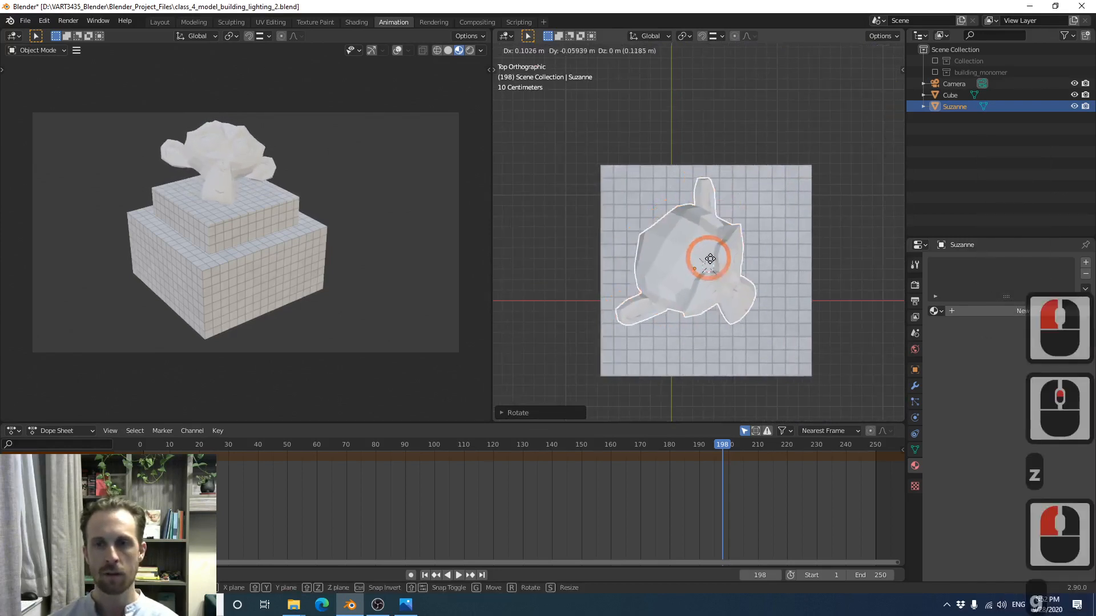
{"action": "left_click", "coordinate": [721, 266]}
{"action": "middle_click_drag", "start_coordinate": [721, 267], "coordinate": [673, 170]}
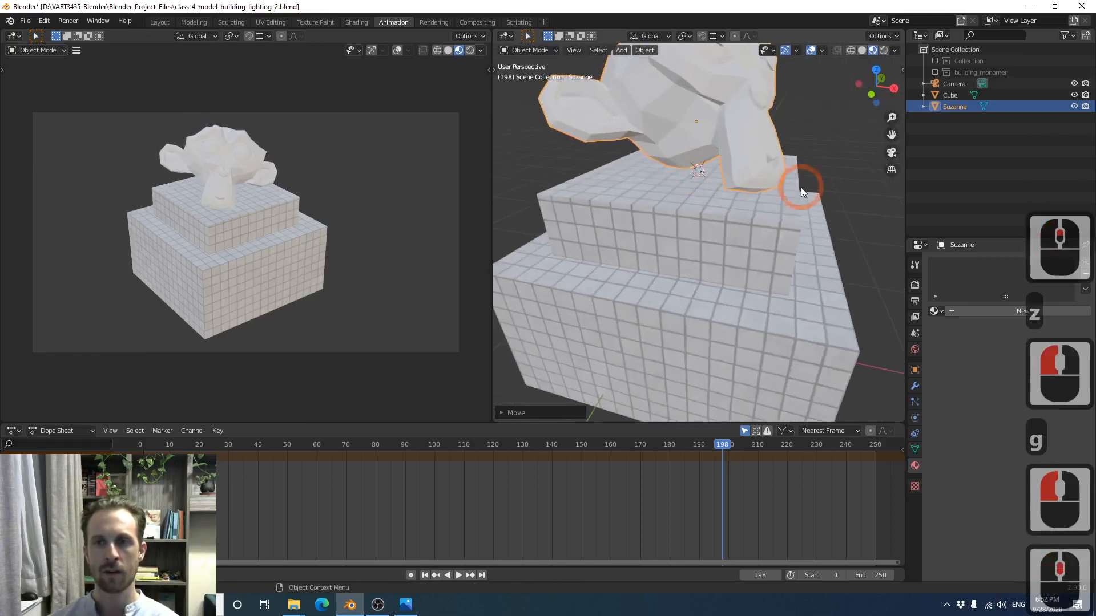
{"action": "scroll", "coordinate": [799, 188], "scroll_direction": "down", "scroll_amount": 3}
{"action": "middle_click_drag", "start_coordinate": [799, 189], "coordinate": [723, 200]}
{"action": "left_click", "coordinate": [778, 162]}
{"action": "scroll", "coordinate": [775, 166], "scroll_direction": "up", "scroll_amount": 1}
{"action": "scroll", "coordinate": [759, 164], "scroll_direction": "up", "scroll_amount": 4}
{"action": "scroll", "coordinate": [749, 170], "scroll_direction": "down", "scroll_amount": 4}
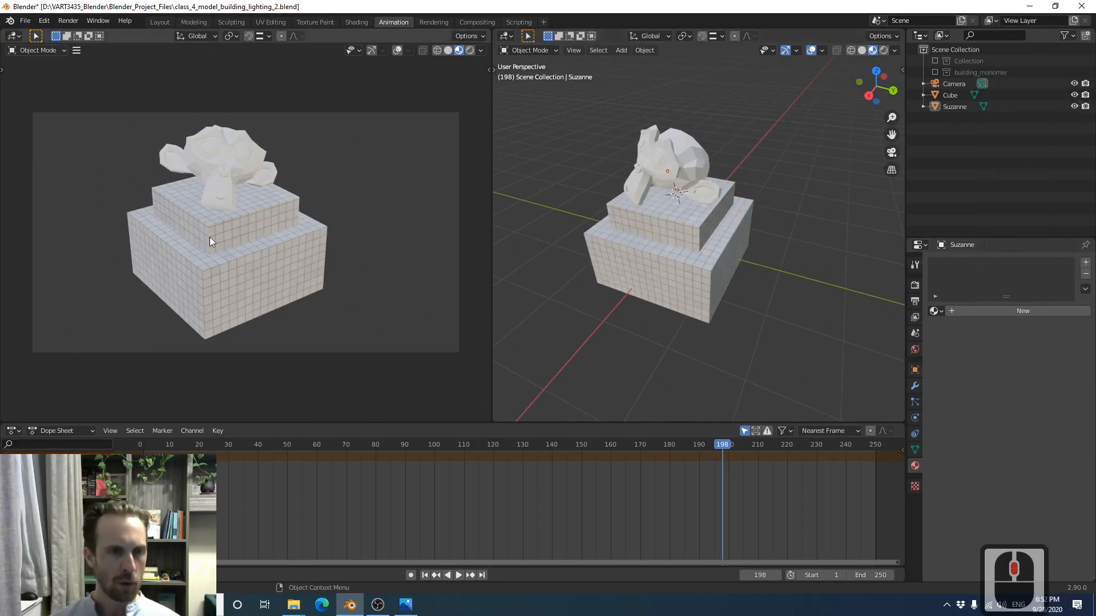
Switch the camera view to Rendered shading
{"action": "key", "text": "z"}
{"action": "left_click", "coordinate": [221, 177]}
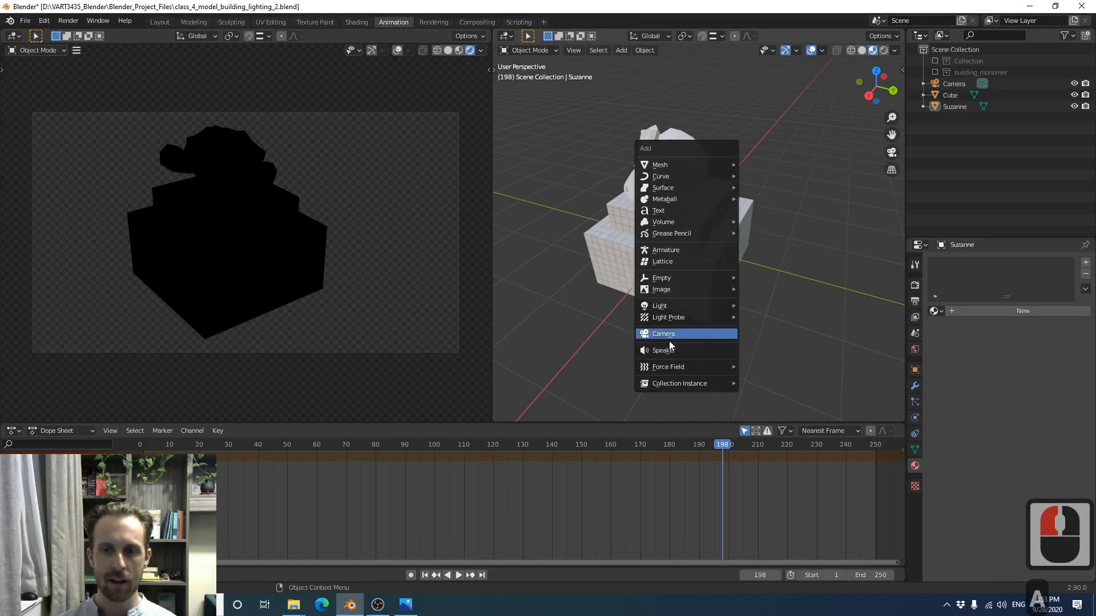
Add a Sun light to try its effect on the scene, and delete it
{"action": "mouse_move", "coordinate": [673, 306]}
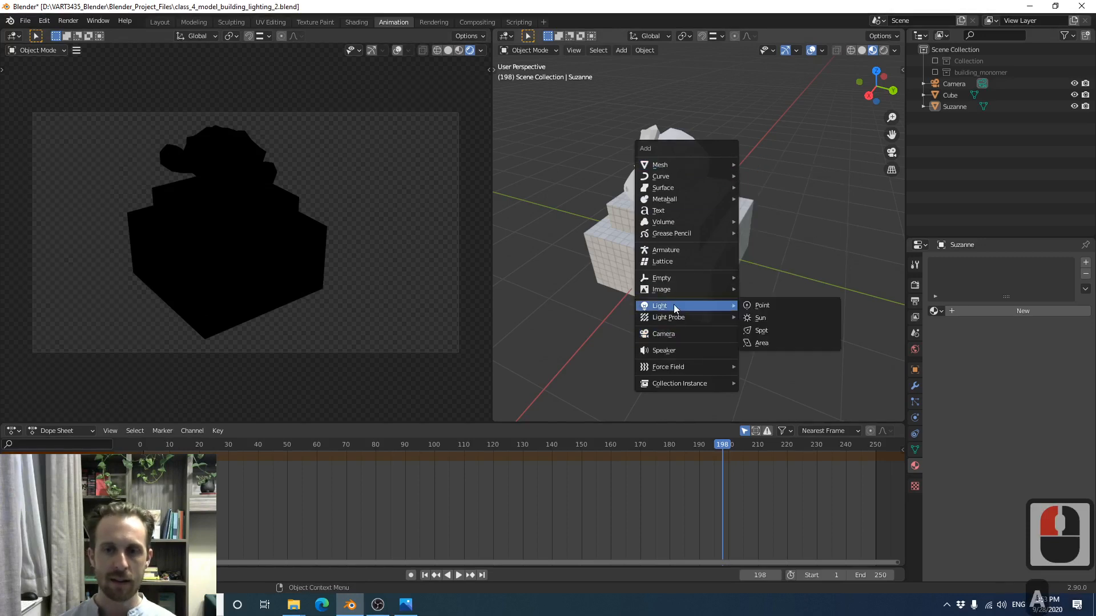
{"action": "left_click", "coordinate": [759, 317]}
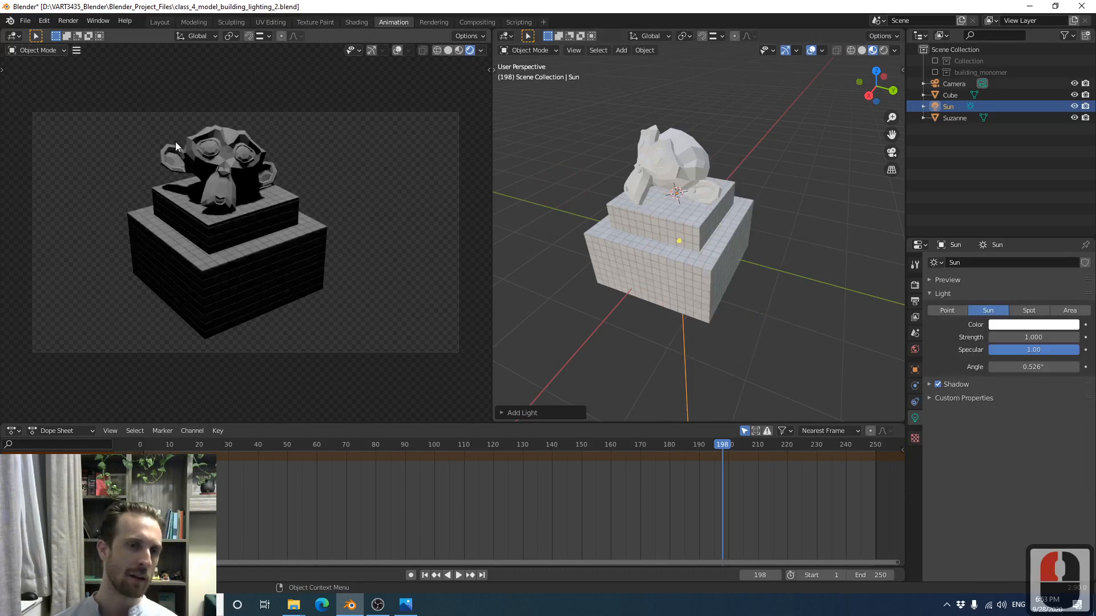
{"action": "key", "text": "x"}
{"action": "left_click", "coordinate": [628, 197]}
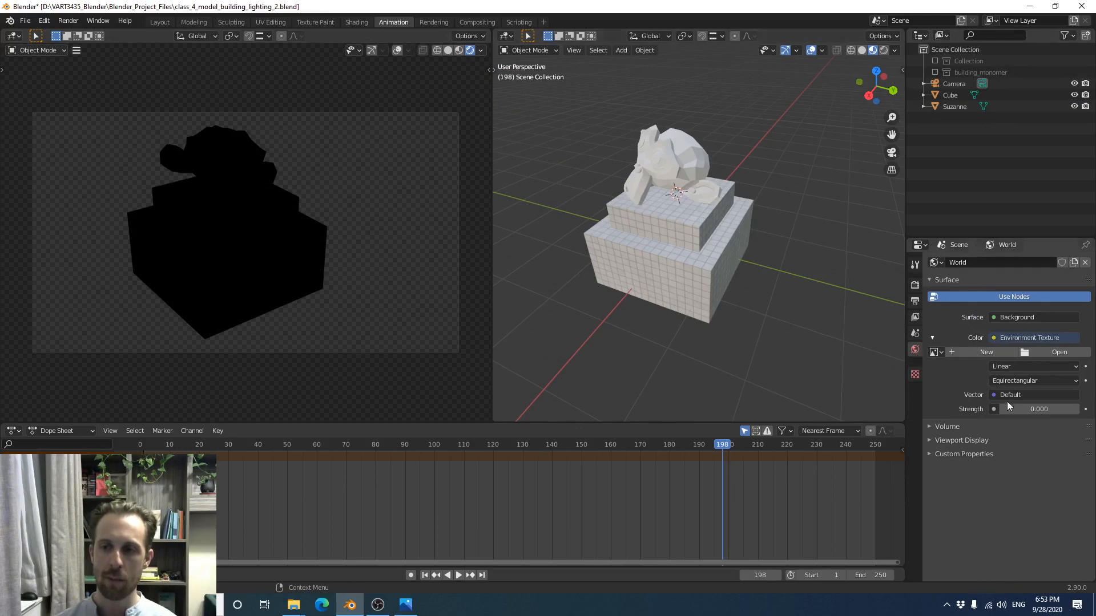
Set the world's background strength to 1 with Background as the surface shader
{"action": "left_click", "coordinate": [1030, 409]}
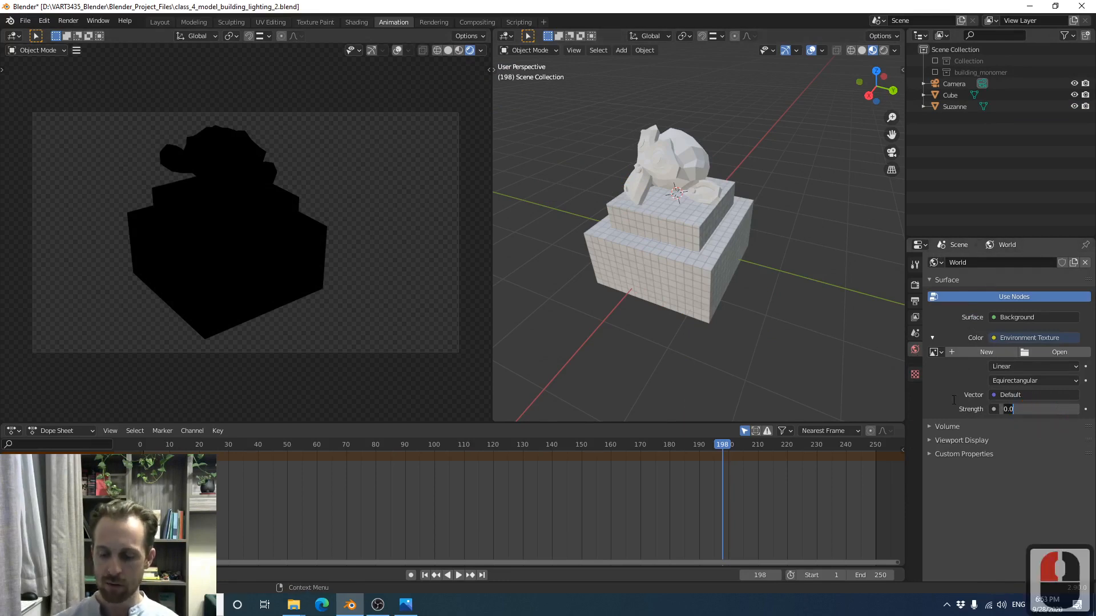
{"action": "type", "text": "1"}
{"action": "key", "text": "Return"}
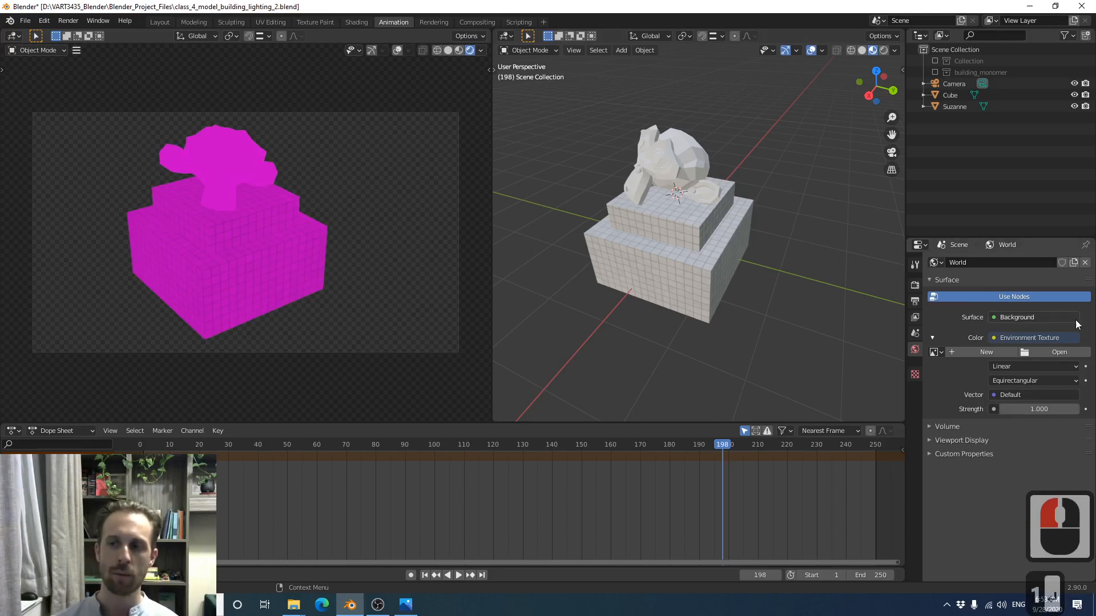
{"action": "left_click", "coordinate": [1041, 313]}
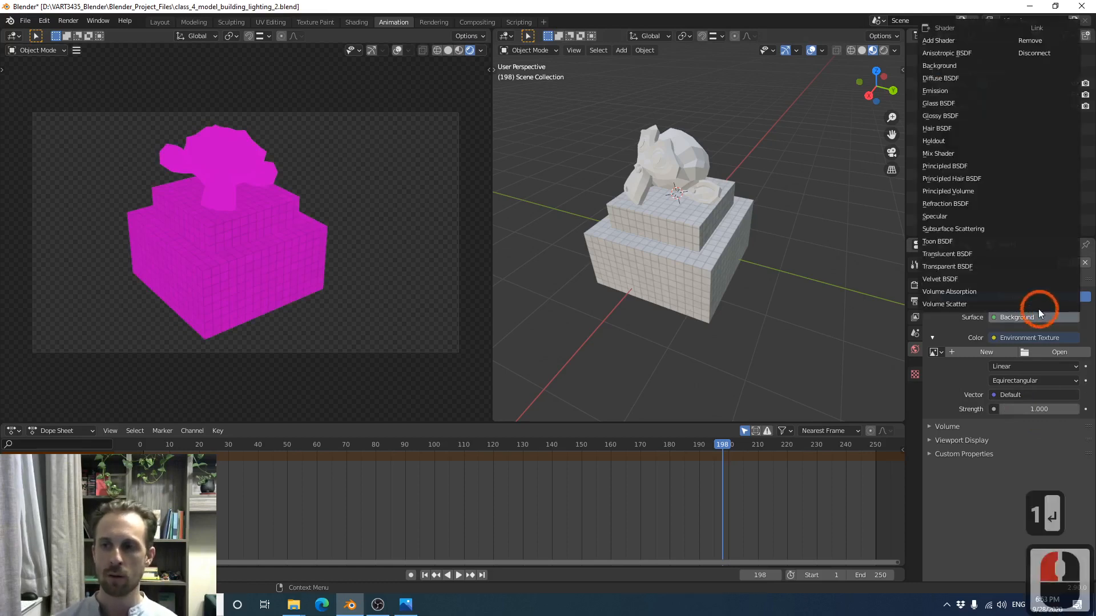
{"action": "left_click", "coordinate": [957, 65]}
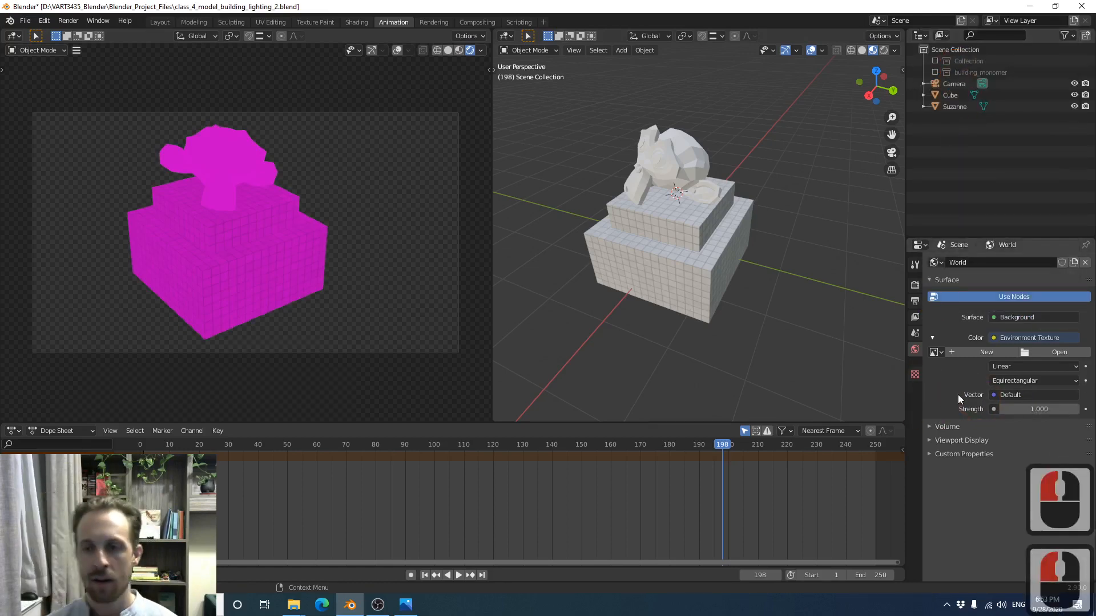
{"action": "left_click", "coordinate": [1030, 410]}
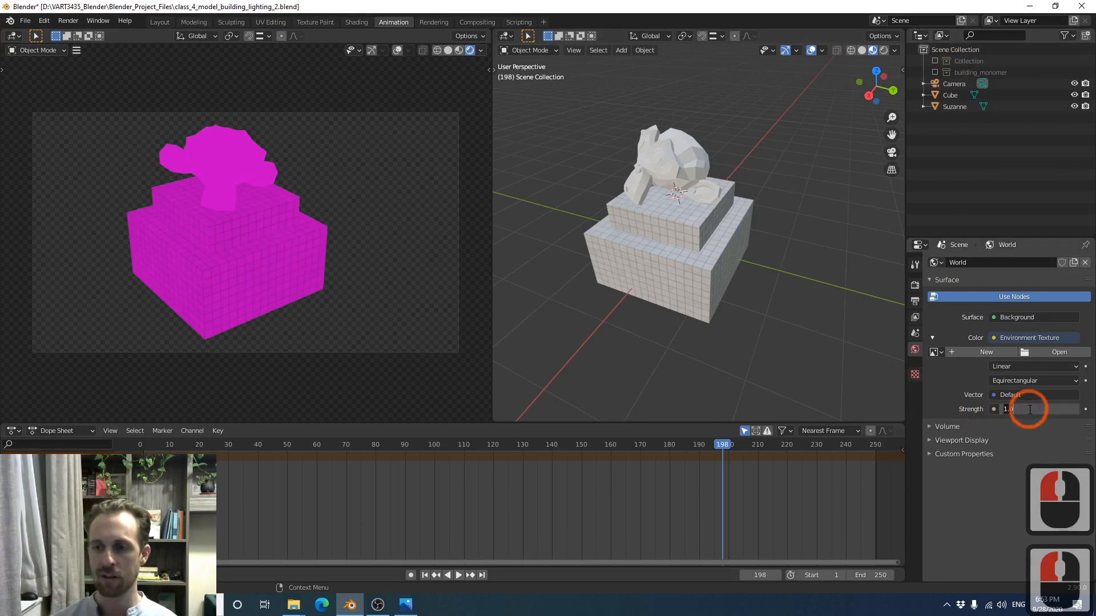
{"action": "type", "text": "1"}
{"action": "key", "text": "Return"}
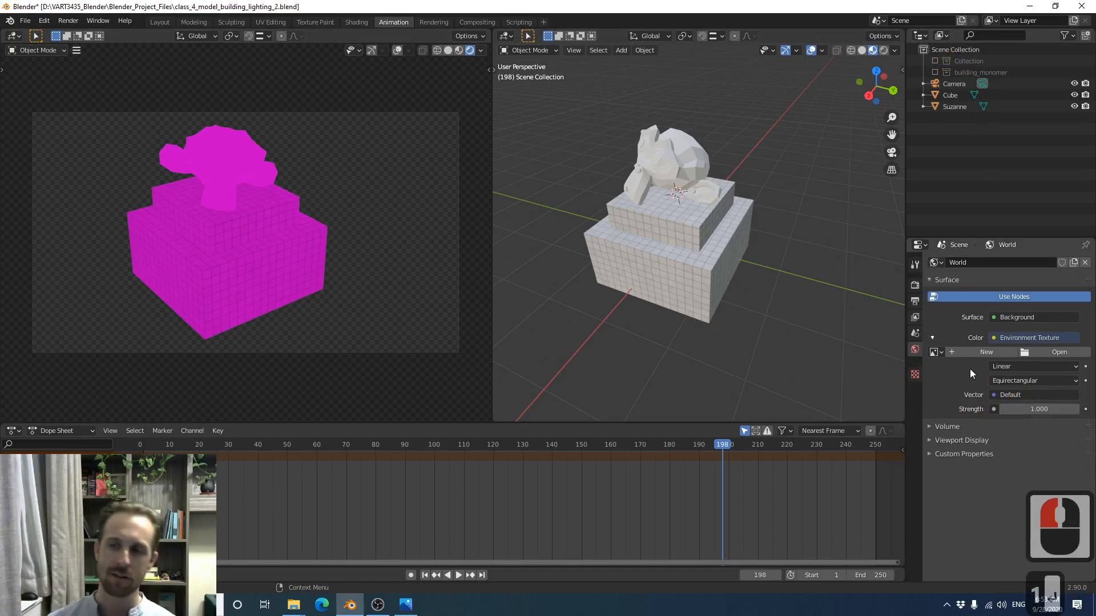
Replace the world color's Environment Texture with Hue Saturation Value
{"action": "left_click", "coordinate": [1008, 337]}
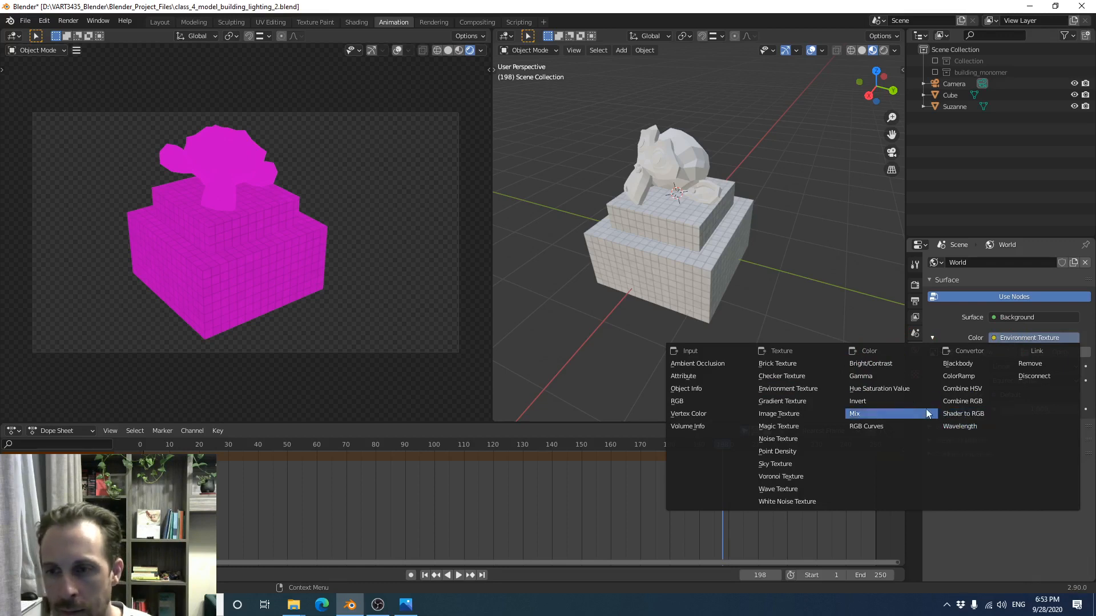
{"action": "left_click", "coordinate": [896, 388]}
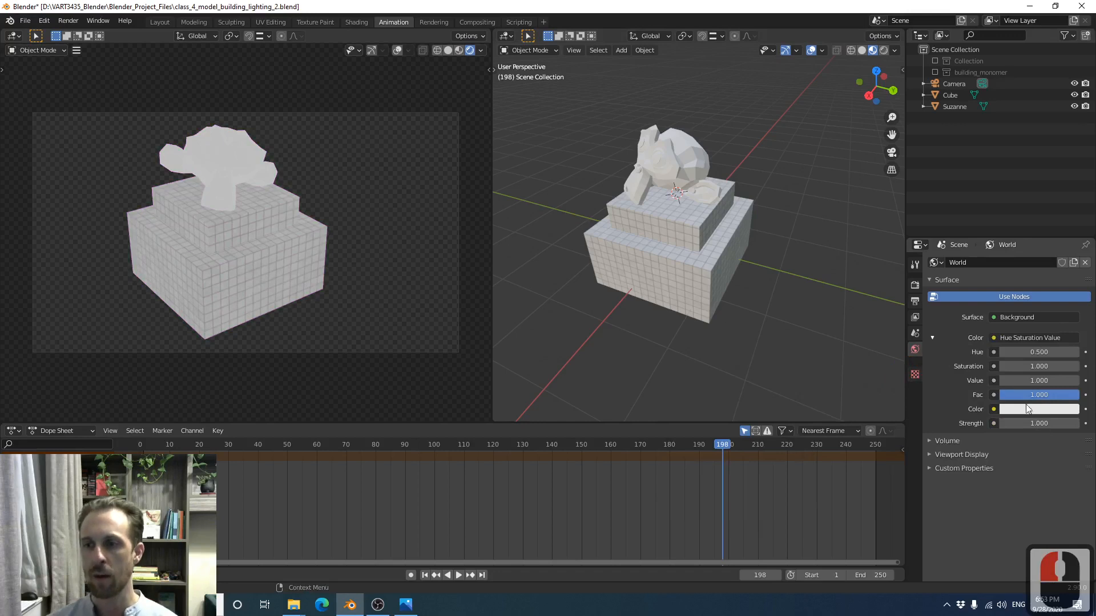
Set the world's background strength to 0
{"action": "double_click", "coordinate": [1036, 423]}
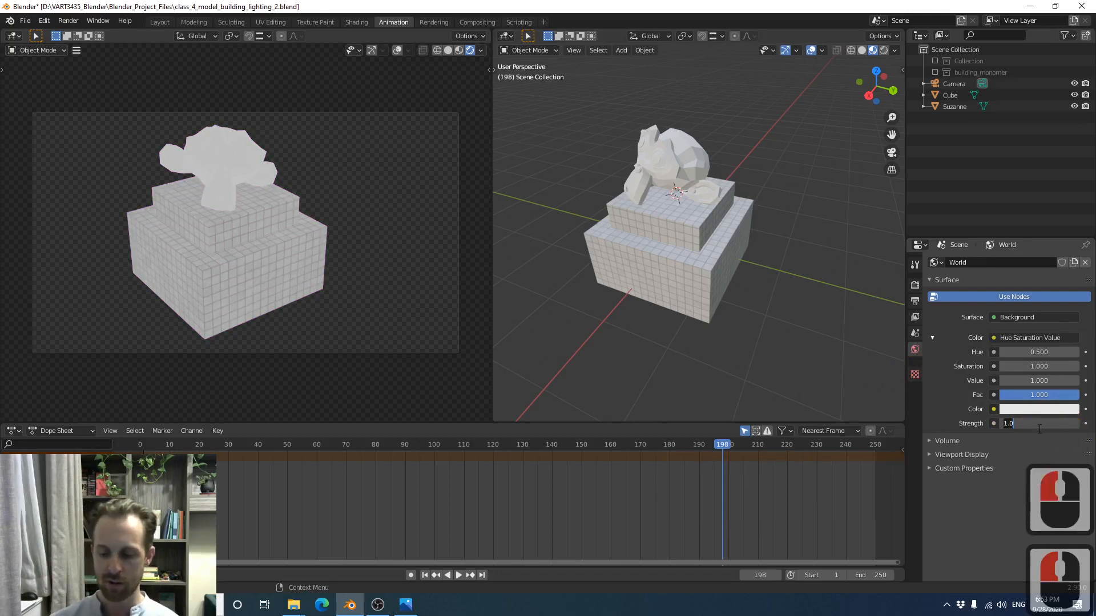
{"action": "type", "text": "0"}
{"action": "key", "text": "Return"}
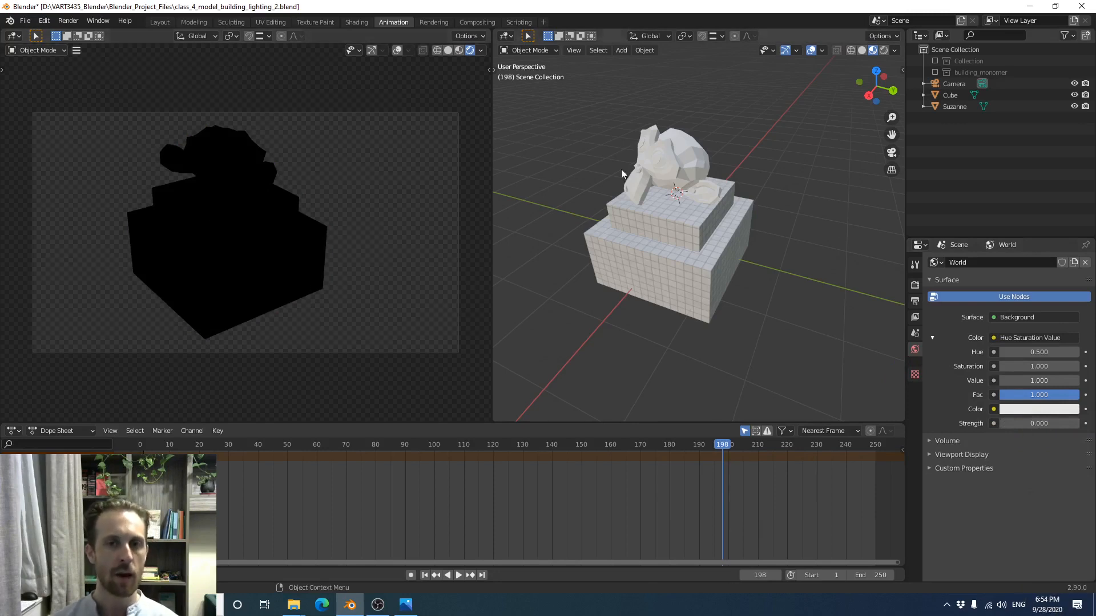
Add a Subdivision Surface modifier to the monkey head and shade it smooth
{"action": "scroll", "coordinate": [674, 172], "scroll_direction": "up", "scroll_amount": 2}
{"action": "scroll", "coordinate": [730, 187], "scroll_direction": "up", "scroll_amount": 2}
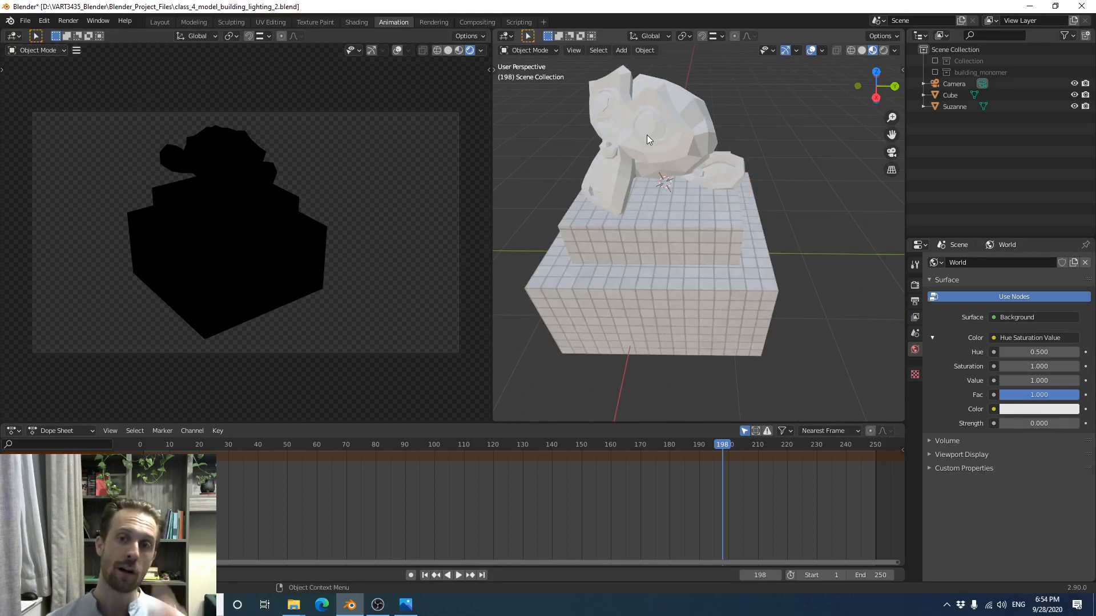
{"action": "middle_click_drag", "start_coordinate": [663, 109], "coordinate": [653, 217]}
{"action": "left_click", "coordinate": [674, 217]}
{"action": "scroll", "coordinate": [675, 217], "scroll_direction": "up", "scroll_amount": 1}
{"action": "scroll", "coordinate": [671, 238], "scroll_direction": "up", "scroll_amount": 2}
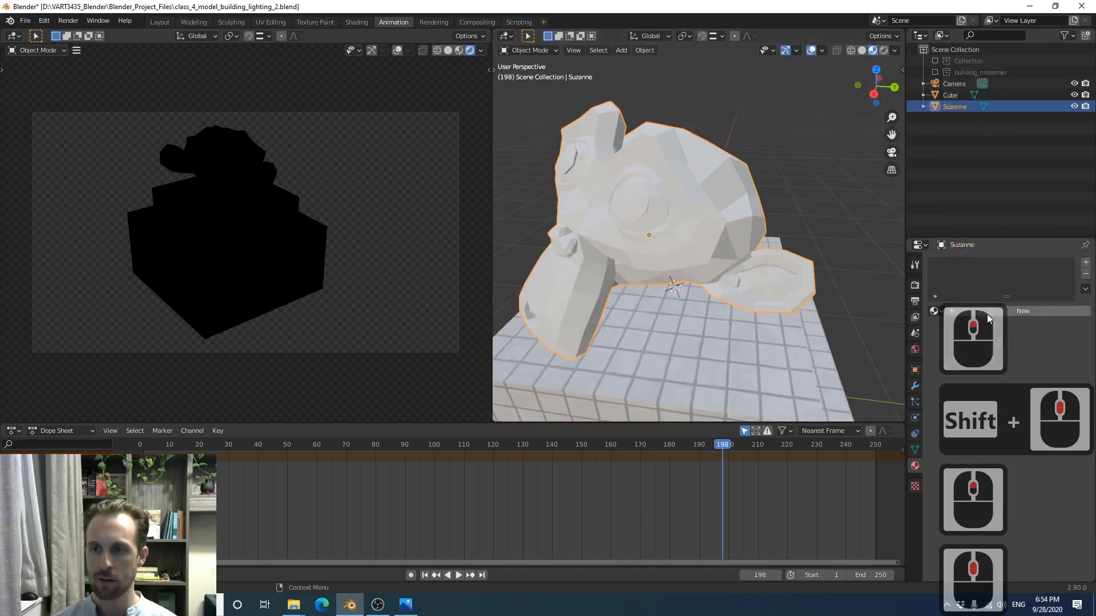
{"action": "left_click", "coordinate": [915, 386]}
{"action": "left_click", "coordinate": [961, 261]}
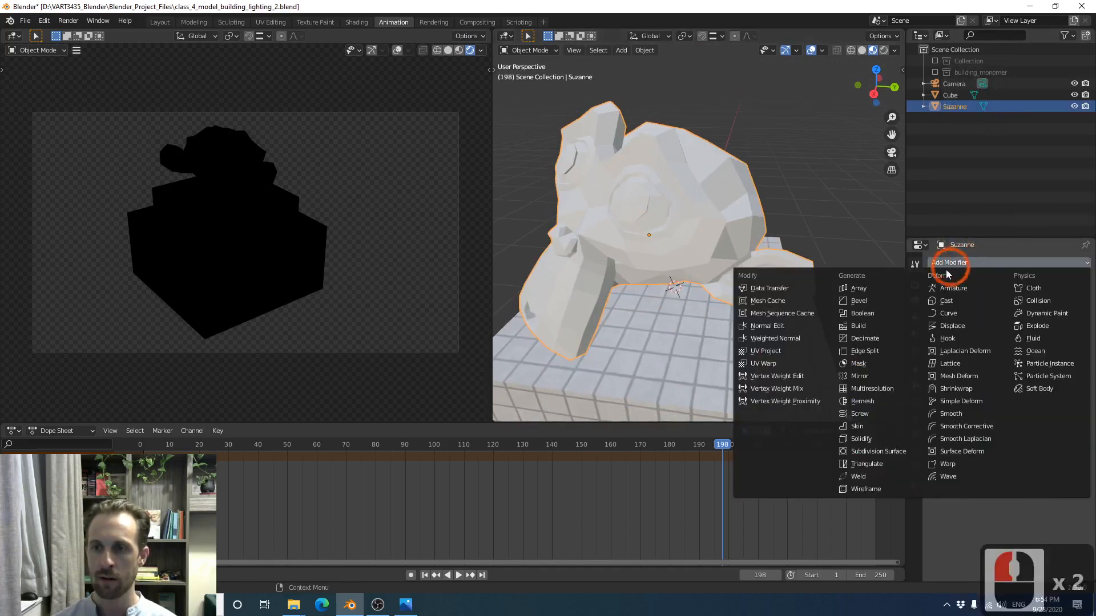
{"action": "left_click", "coordinate": [893, 451]}
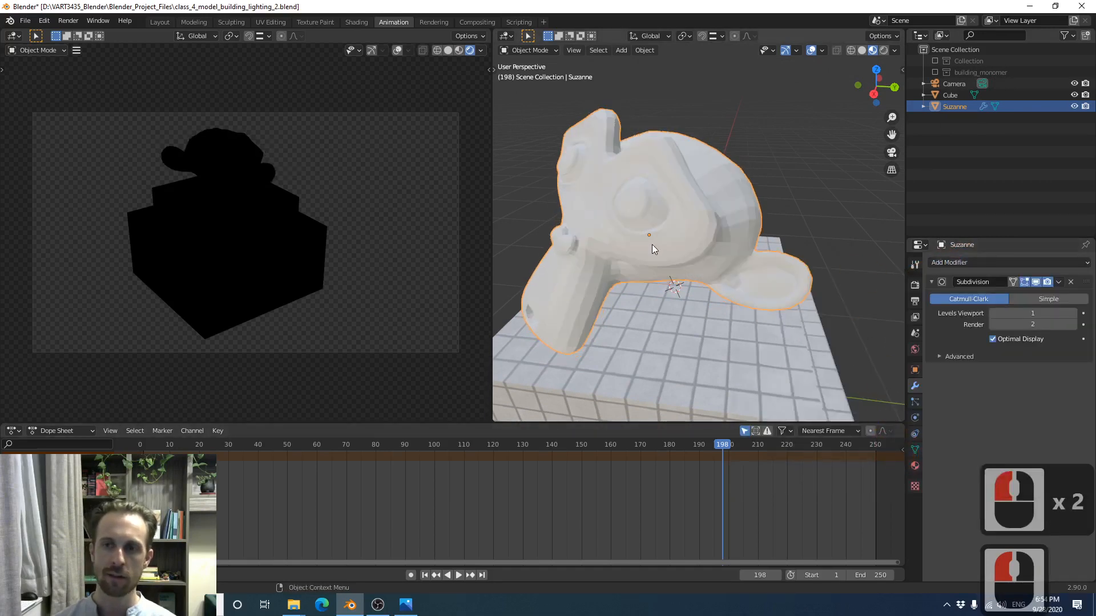
{"action": "right_click", "coordinate": [651, 180]}
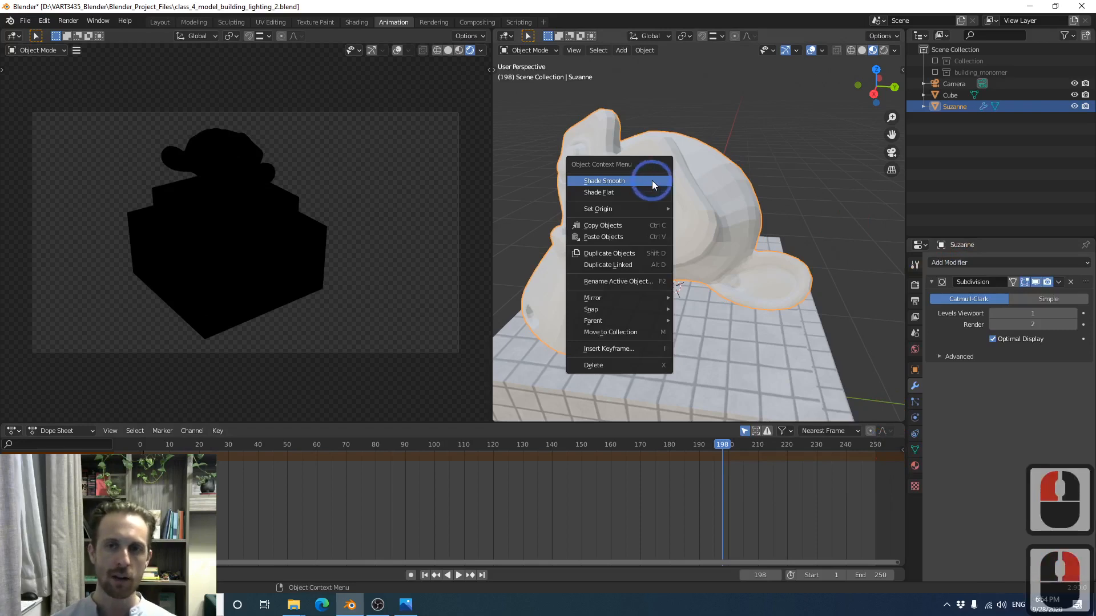
{"action": "left_click", "coordinate": [651, 180]}
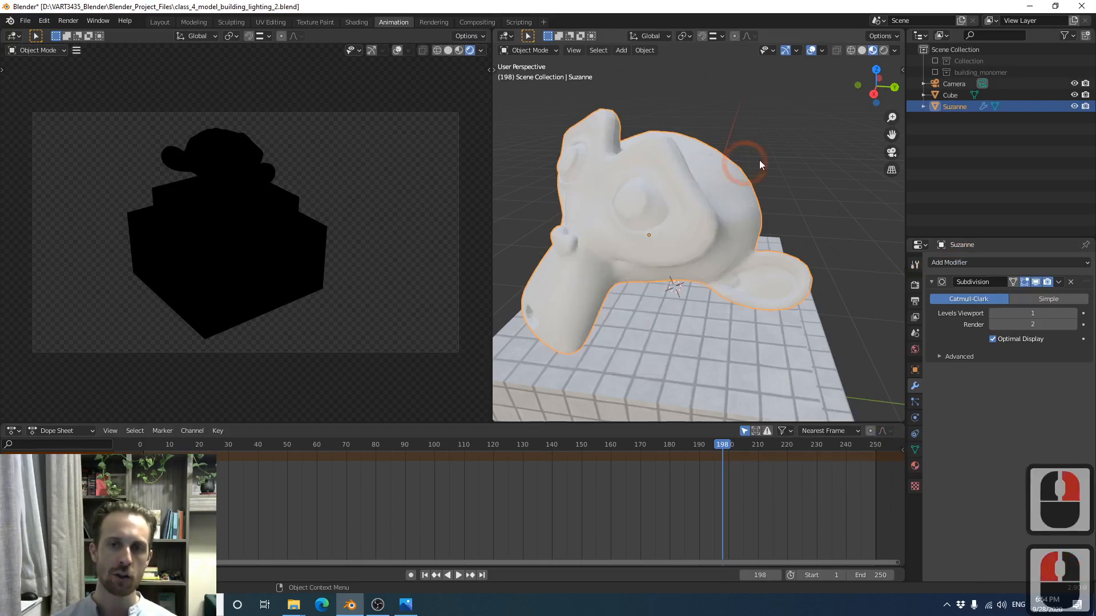
Switch the perspective viewport to Solid shading and try Shade Flat on the monkey head
{"action": "key", "text": "z"}
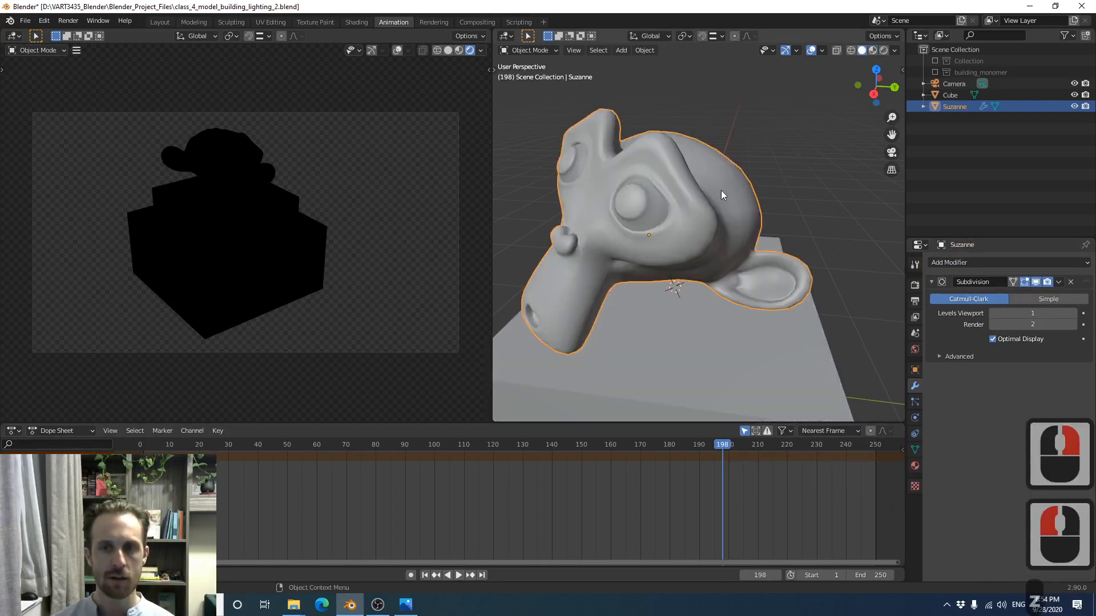
{"action": "key", "text": "z"}
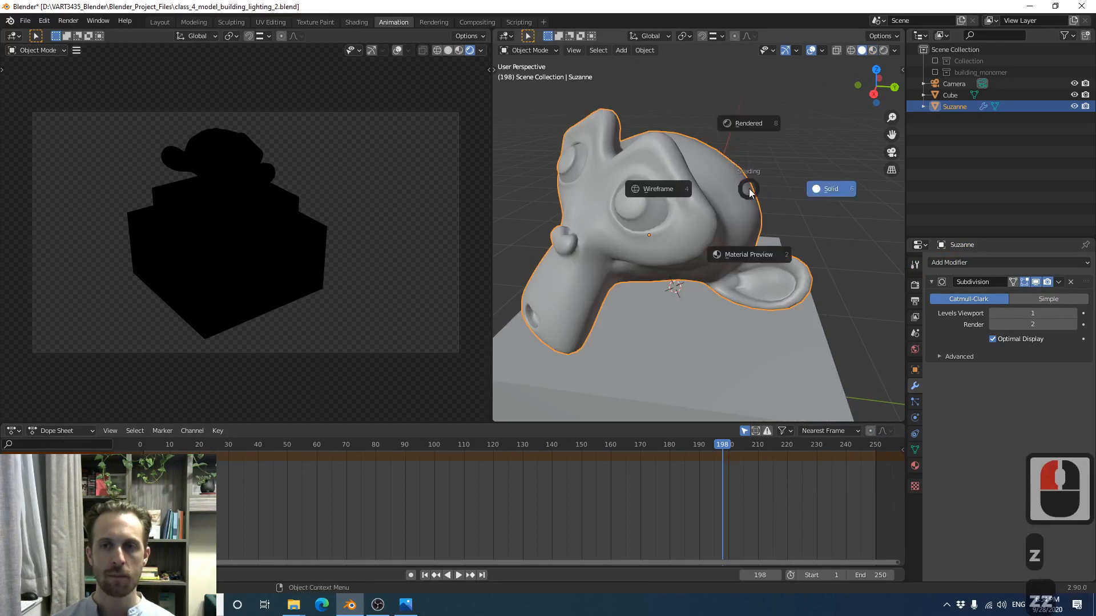
{"action": "left_click", "coordinate": [813, 188]}
{"action": "right_click", "coordinate": [693, 200]}
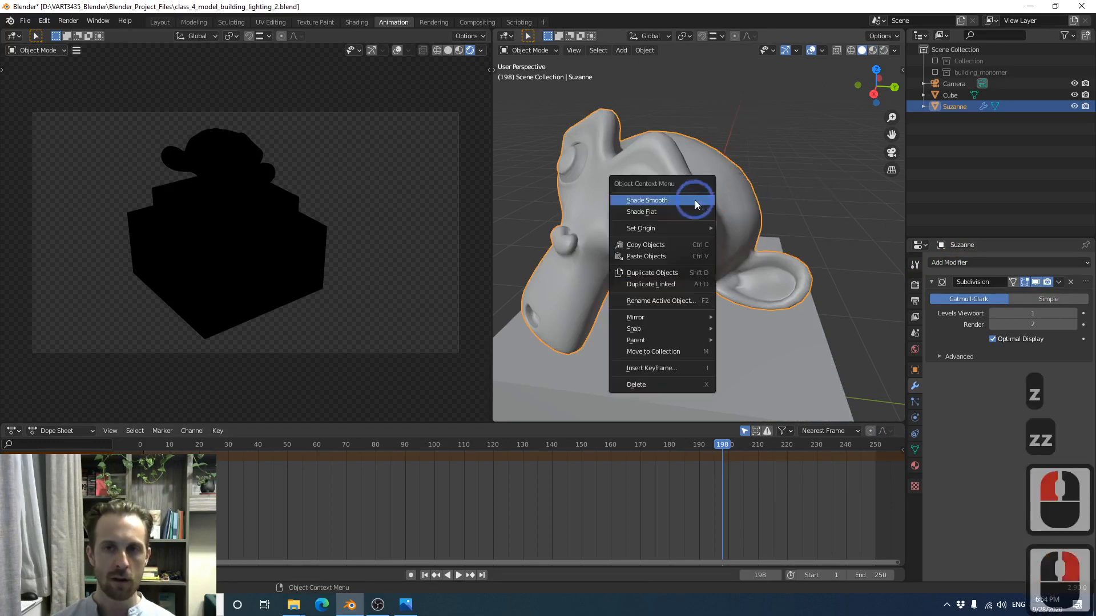
{"action": "left_click", "coordinate": [696, 200]}
{"action": "right_click", "coordinate": [697, 201]}
{"action": "left_click", "coordinate": [686, 215]}
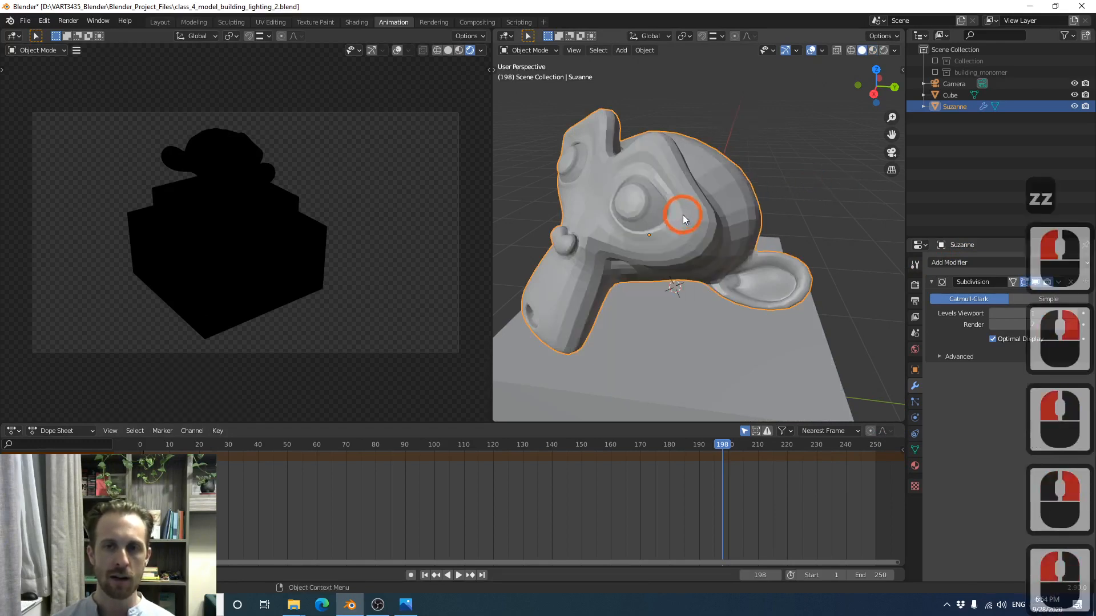
{"action": "scroll", "coordinate": [707, 206], "scroll_direction": "up", "scroll_amount": 2}
{"action": "mouse_move", "coordinate": [706, 207]}
{"action": "middle_mouse_down"}
{"action": "mouse_move", "coordinate": [730, 203]}
{"action": "mouse_move", "coordinate": [700, 202]}
{"action": "middle_mouse_up"}
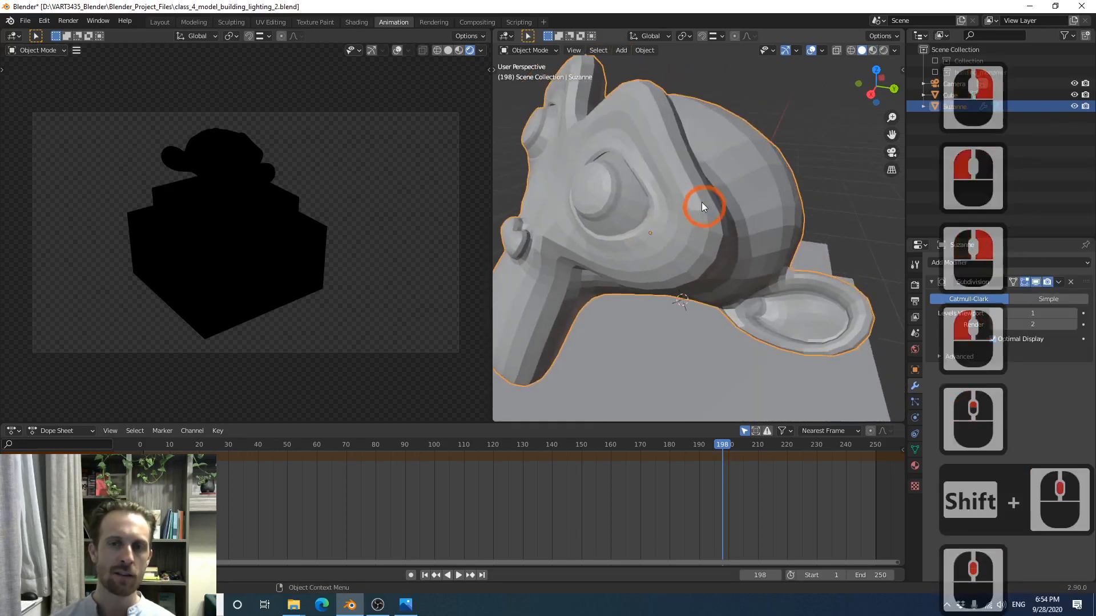
Apply Shade Smooth to the monkey head again and deselect it
{"action": "right_click", "coordinate": [664, 185]}
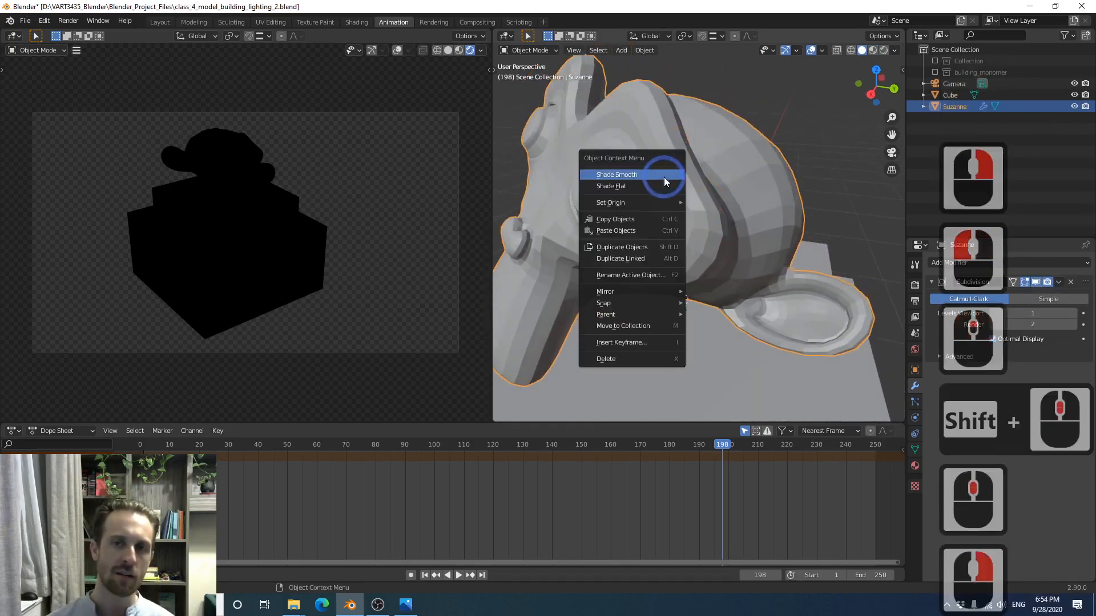
{"action": "left_click", "coordinate": [663, 178]}
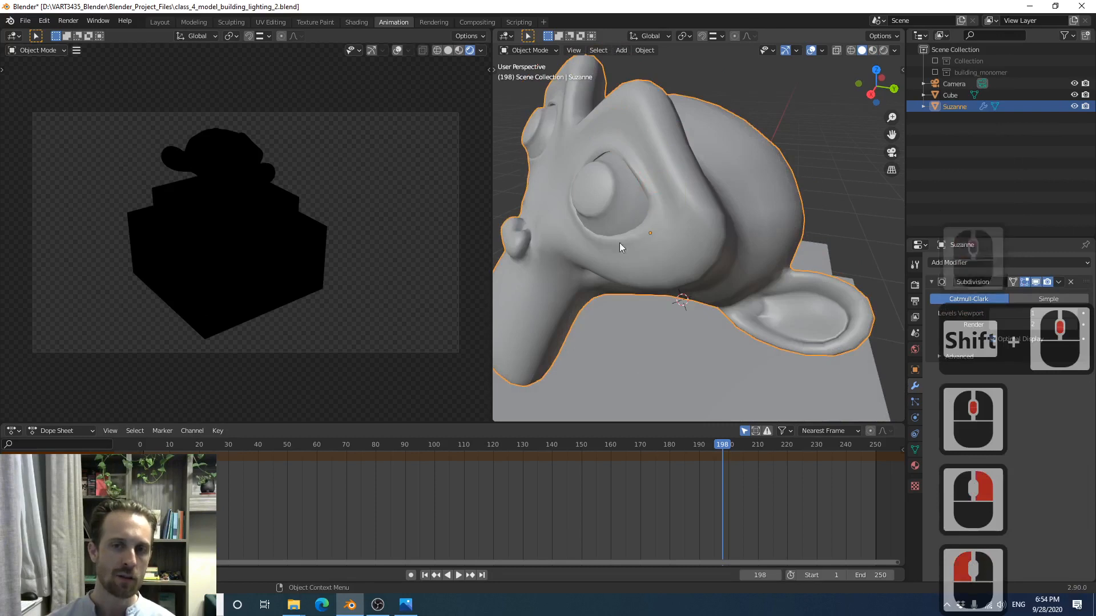
{"action": "scroll", "coordinate": [679, 177], "scroll_direction": "down", "scroll_amount": 2}
{"action": "scroll", "coordinate": [678, 185], "scroll_direction": "up", "scroll_amount": 1}
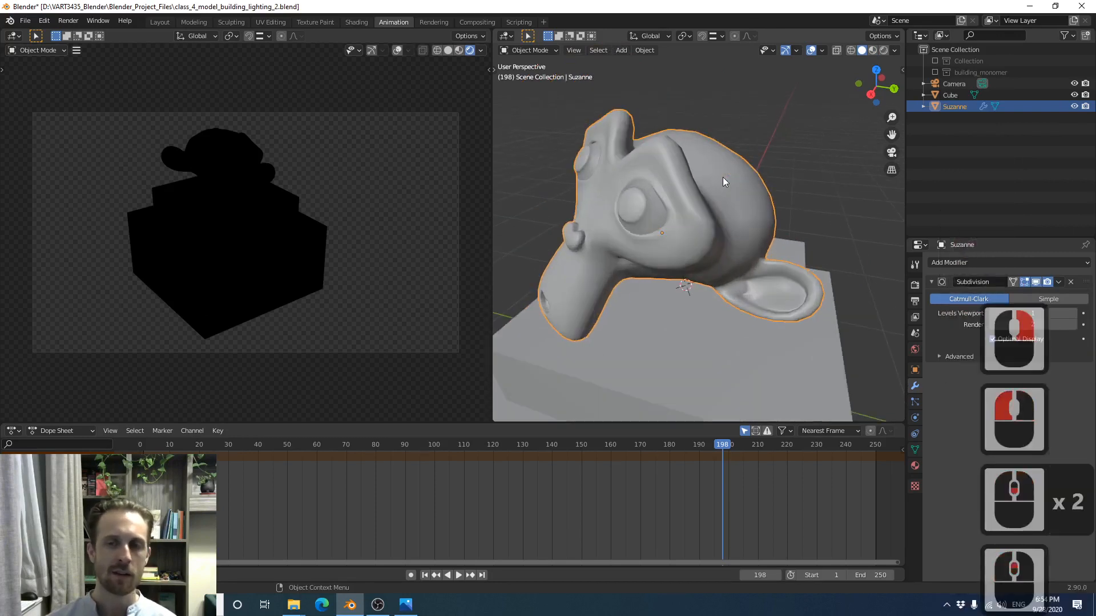
{"action": "left_click", "coordinate": [761, 119]}
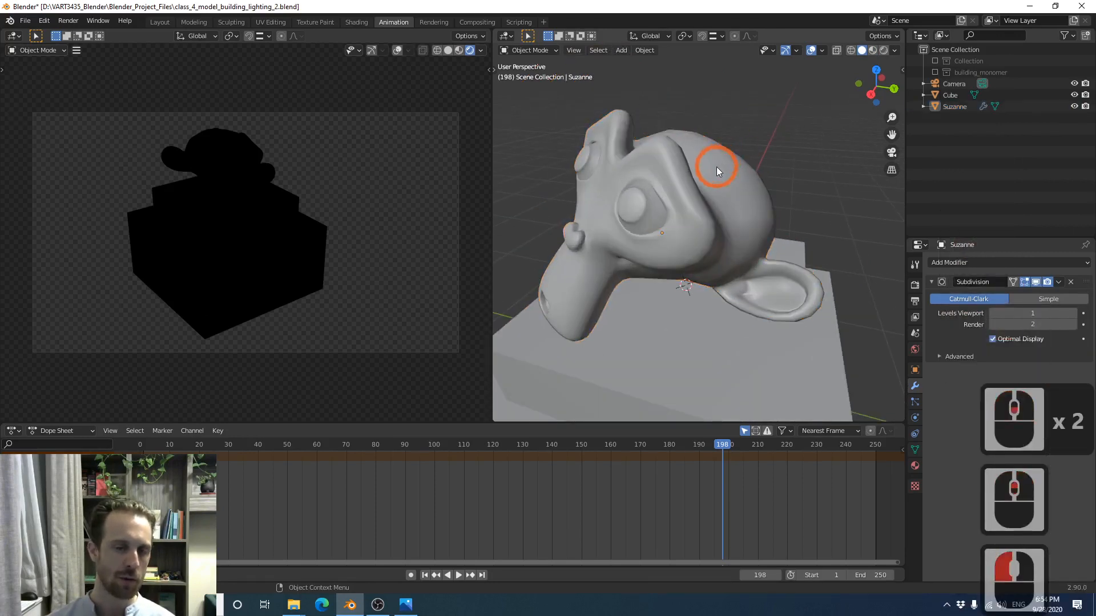
Return the perspective viewport to Material Preview shading
{"action": "mouse_move", "coordinate": [717, 168]}
{"action": "middle_mouse_down"}
{"action": "mouse_move", "coordinate": [703, 217]}
{"action": "mouse_move", "coordinate": [669, 187]}
{"action": "mouse_move", "coordinate": [698, 204]}
{"action": "mouse_move", "coordinate": [683, 200]}
{"action": "middle_mouse_up"}
{"action": "scroll", "coordinate": [713, 196], "scroll_direction": "down", "scroll_amount": 4}
{"action": "key", "text": "z"}
{"action": "left_click", "coordinate": [696, 223]}
Create a new material on the monkey head and name it monkeymaterial
{"action": "left_click", "coordinate": [685, 182]}
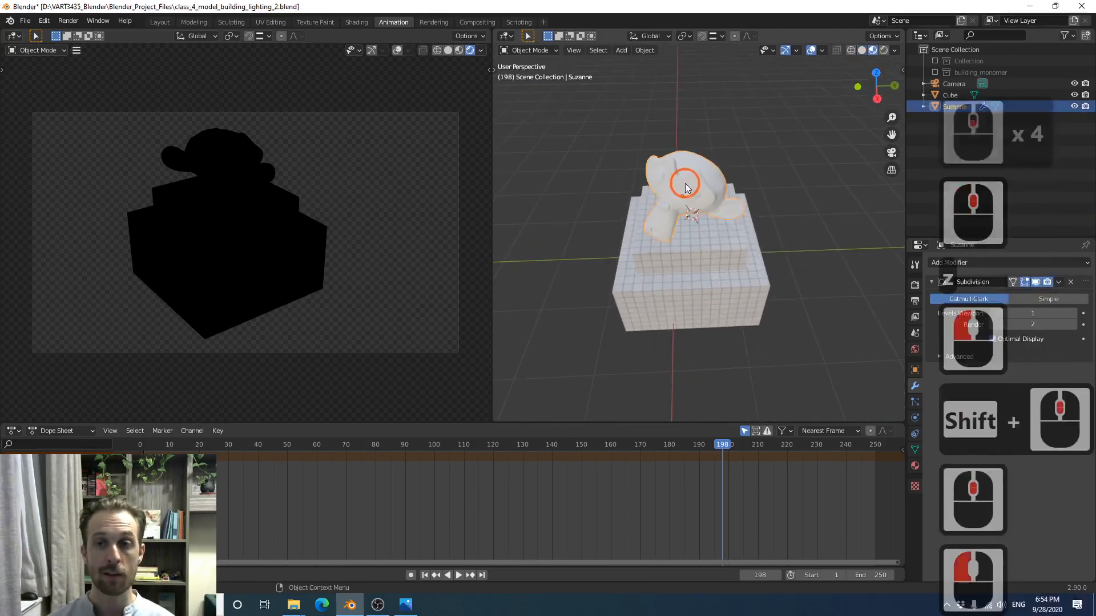
{"action": "left_click", "coordinate": [914, 466]}
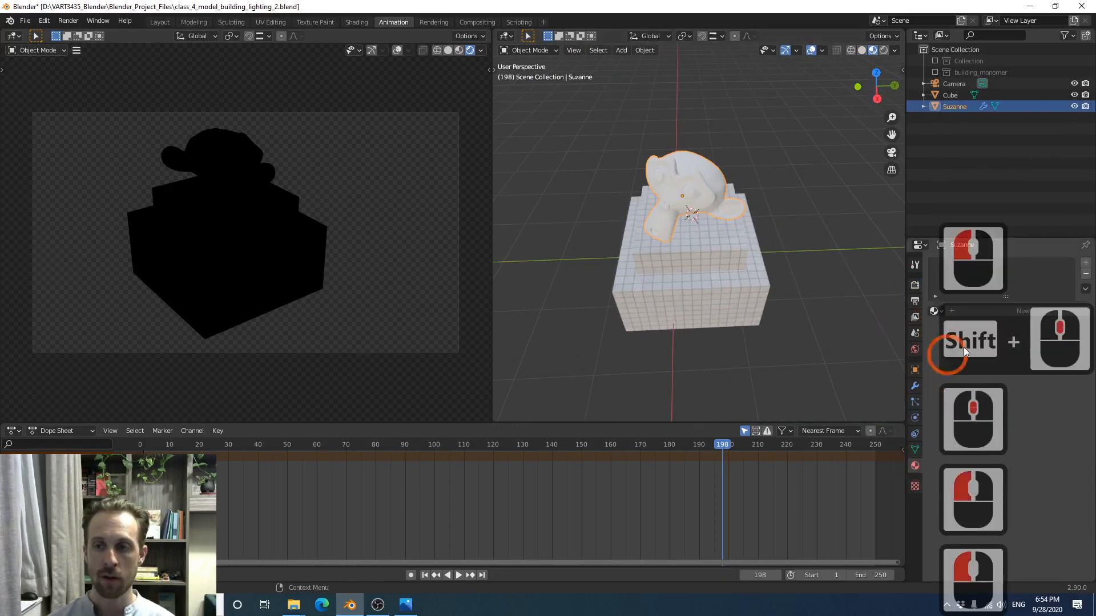
{"action": "left_click", "coordinate": [984, 309]}
{"action": "double_click", "coordinate": [984, 310]}
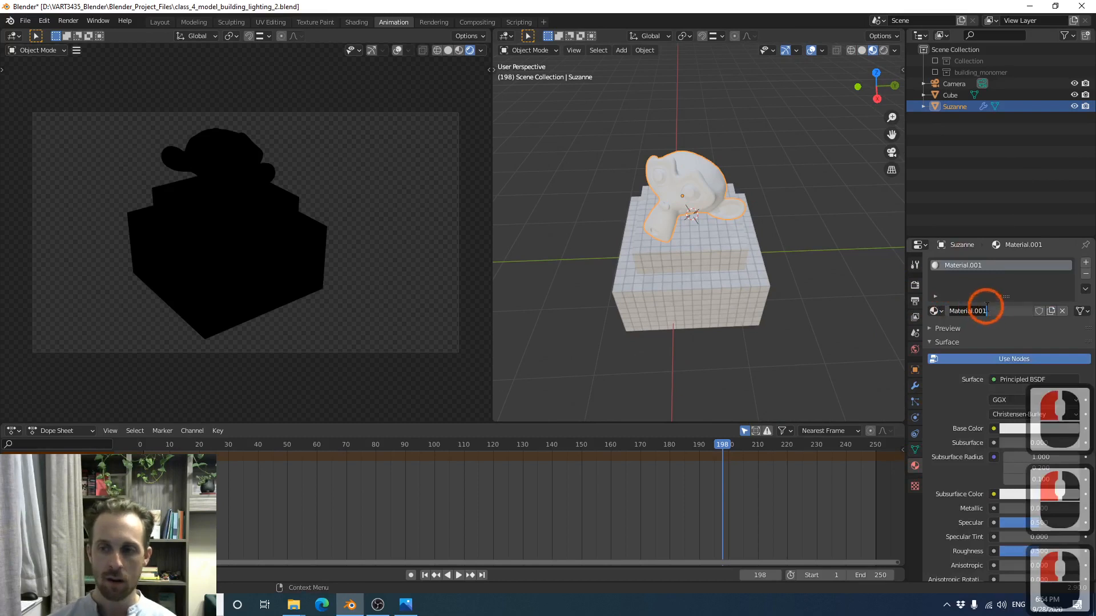
{"action": "type", "text": "monkey"}
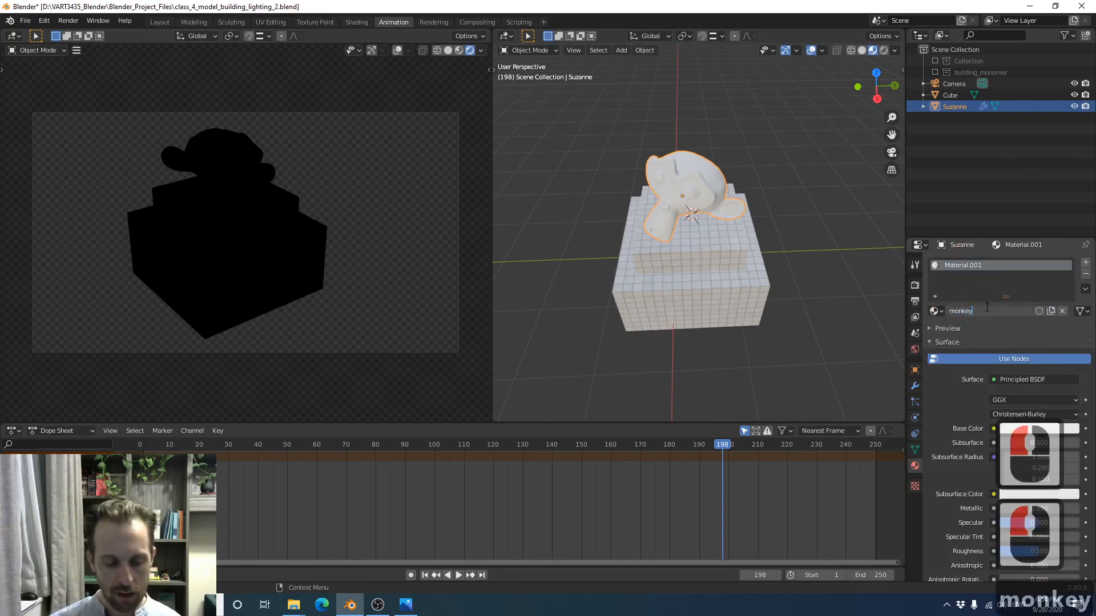
{"action": "type", "text": "material"}
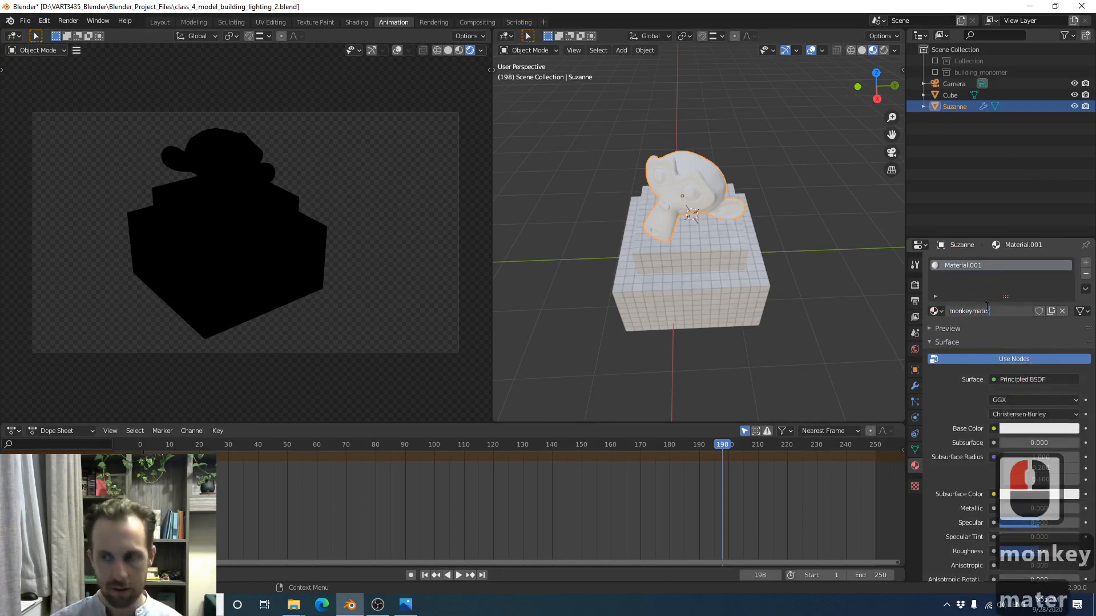
{"action": "left_click", "coordinate": [974, 332]}
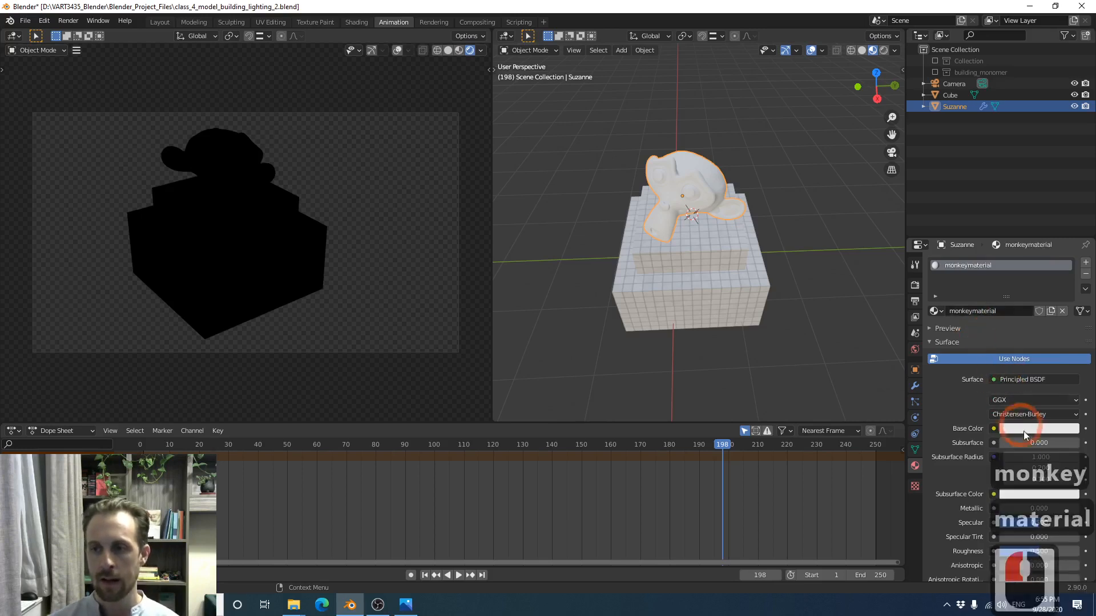
Set the monkey material's base color to a saturated orange with a hue of about 0.036
{"action": "left_click", "coordinate": [1024, 435]}
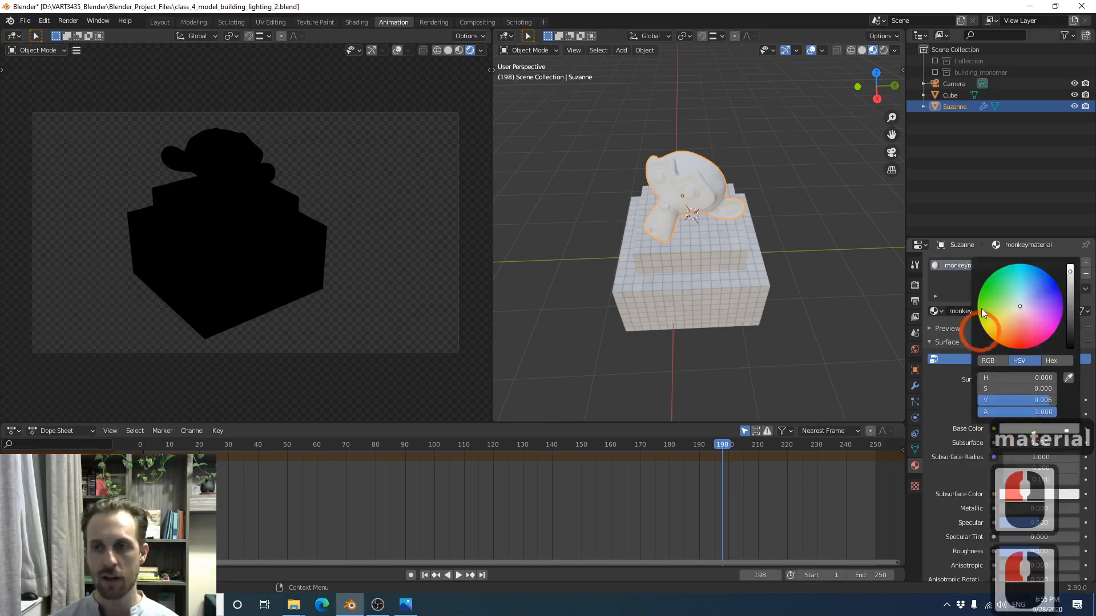
{"action": "left_click_drag", "start_coordinate": [1019, 317], "coordinate": [1012, 340]}
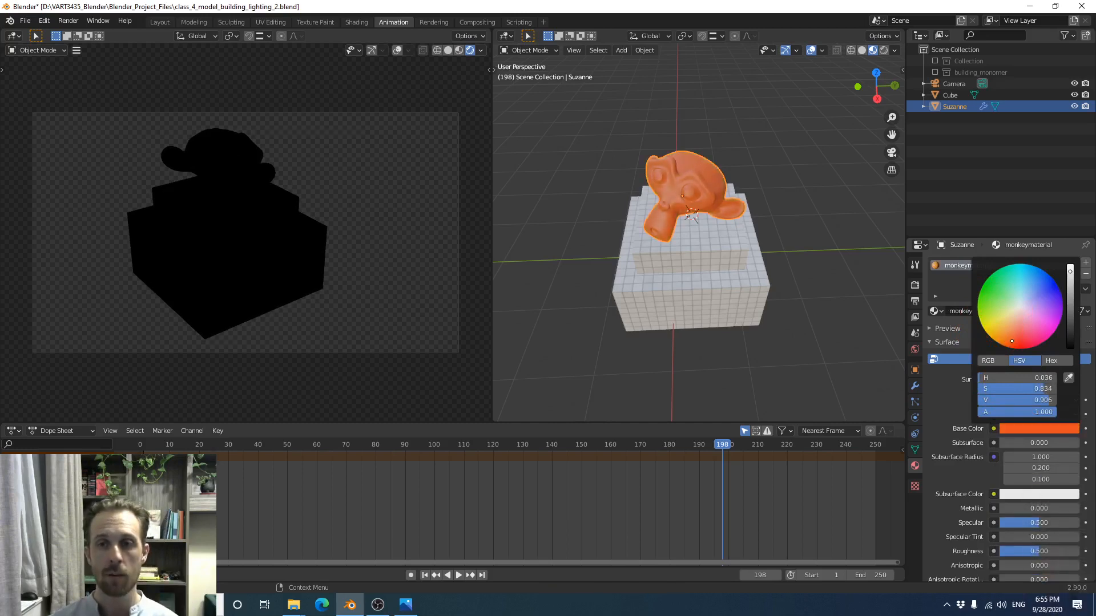
{"action": "left_click", "coordinate": [779, 149]}
{"action": "middle_click_drag", "start_coordinate": [779, 149], "coordinate": [731, 201]}
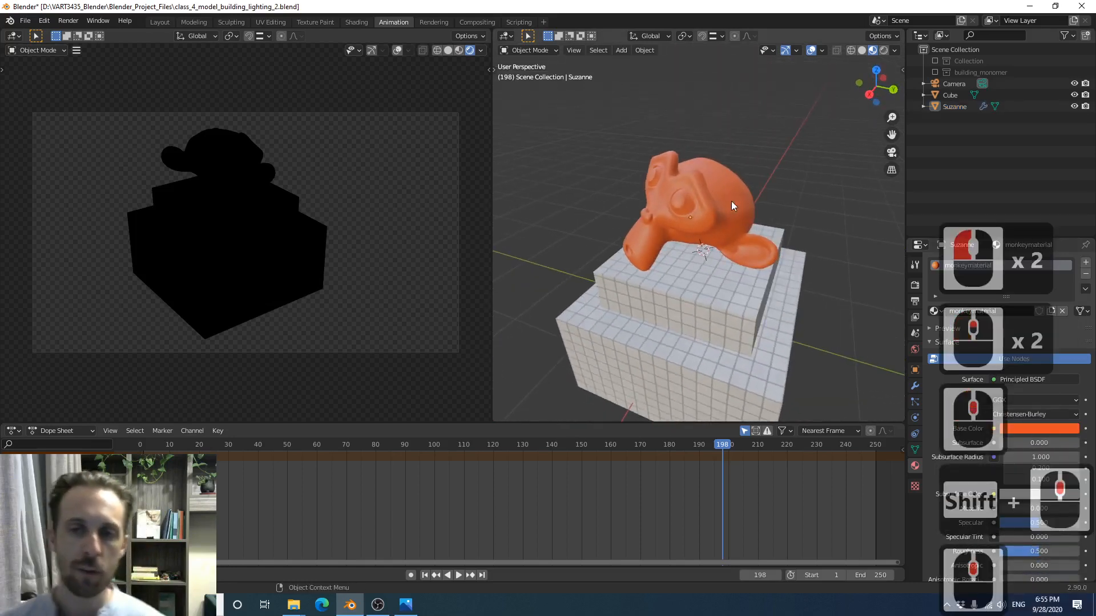
{"action": "scroll", "coordinate": [757, 217], "scroll_direction": "down", "scroll_amount": 3}
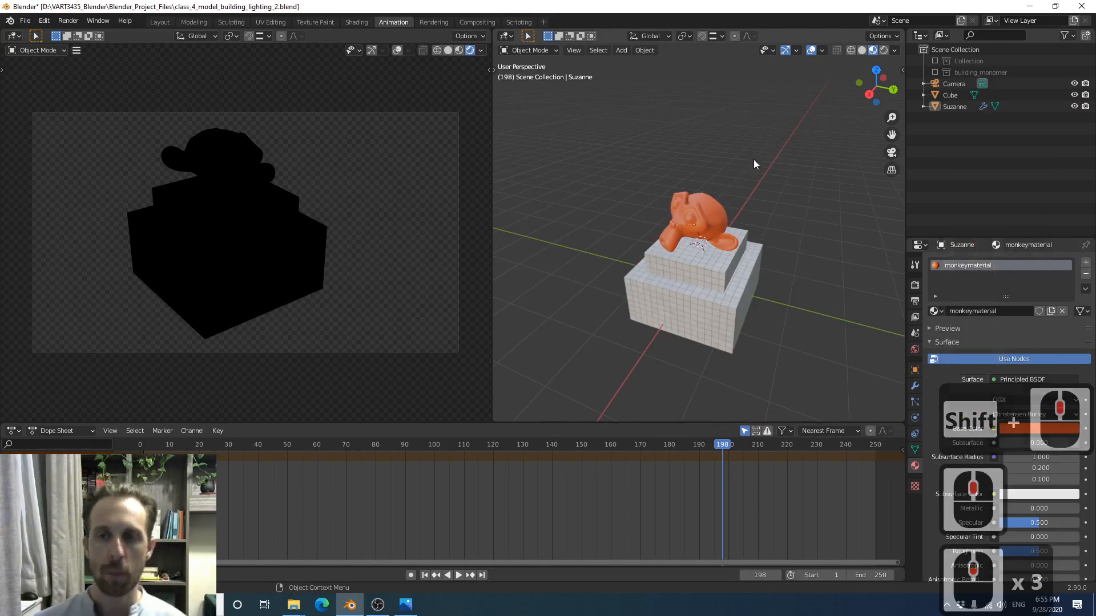
{"action": "middle_click_drag", "start_coordinate": [756, 164], "coordinate": [766, 217]}
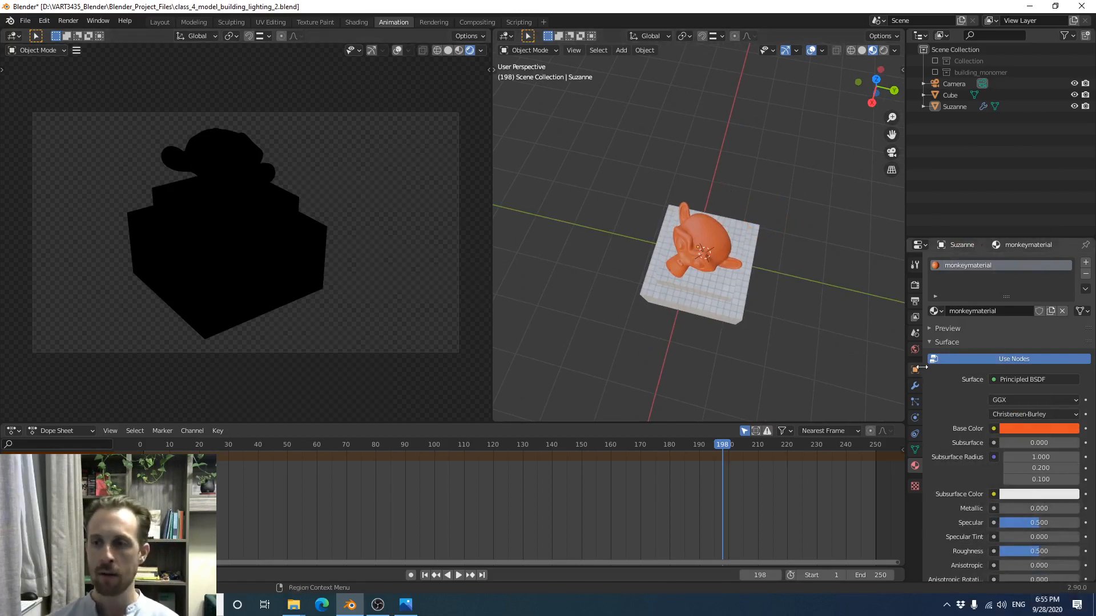
In the render settings, toggle the film's Transparent option to compare camera view backgrounds, leaving it enabled
{"action": "left_click", "coordinate": [914, 285]}
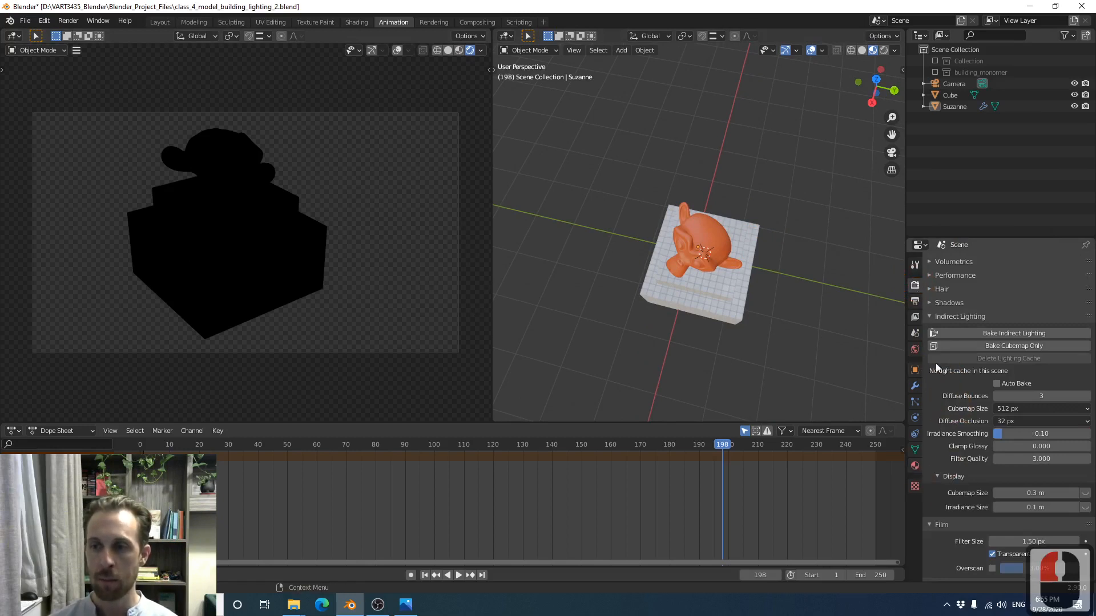
{"action": "left_click", "coordinate": [935, 315]}
{"action": "left_click", "coordinate": [962, 343]}
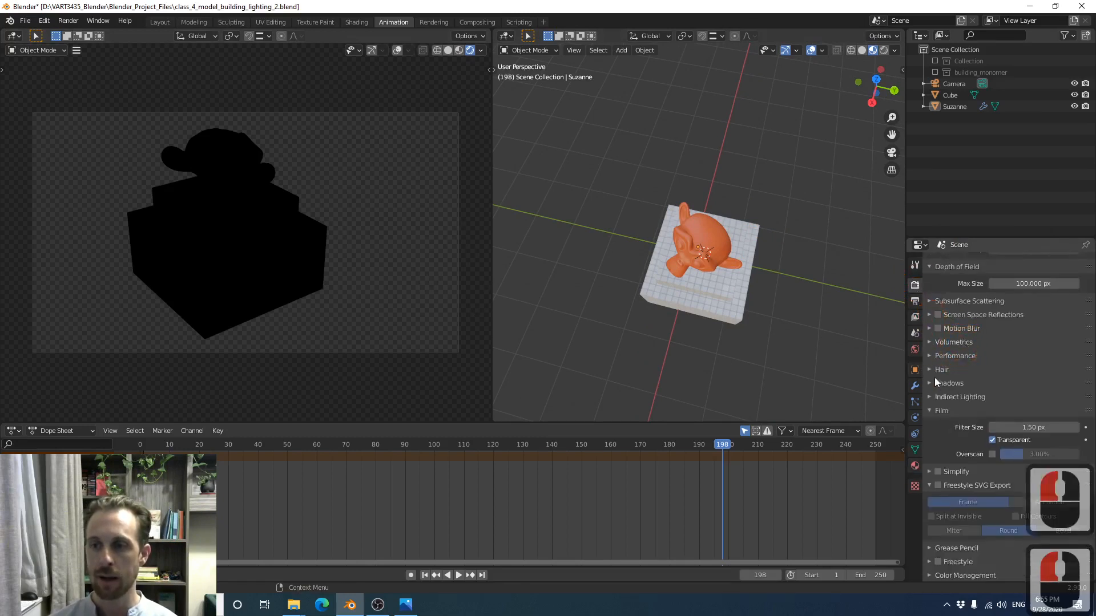
{"action": "scroll", "coordinate": [950, 424], "scroll_direction": "down", "scroll_amount": 2}
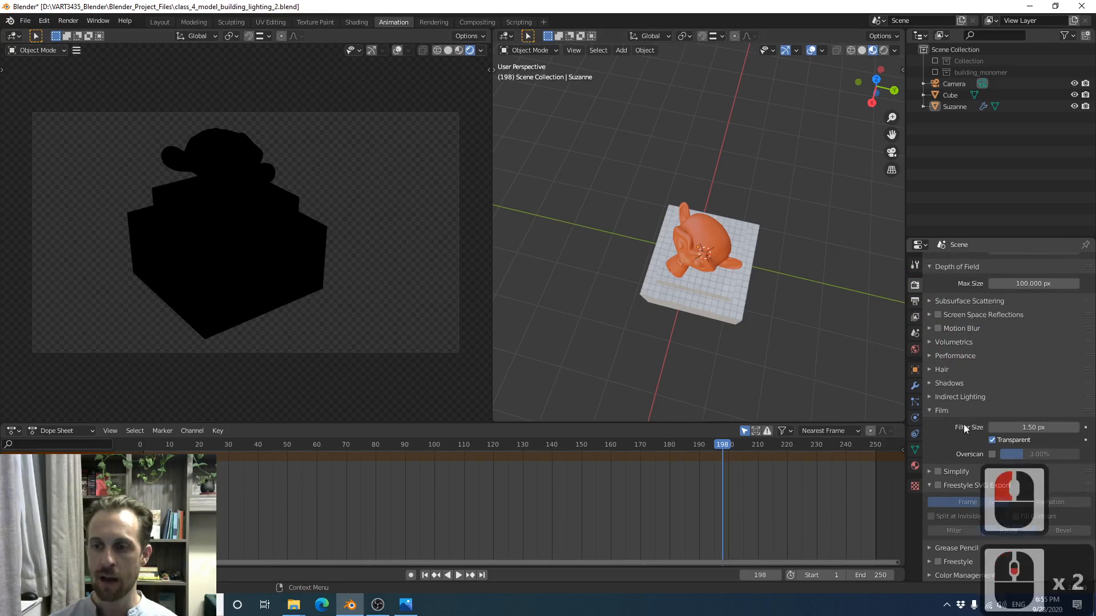
{"action": "left_click", "coordinate": [991, 441]}
{"action": "left_click", "coordinate": [991, 440]}
{"action": "left_click", "coordinate": [991, 440]}
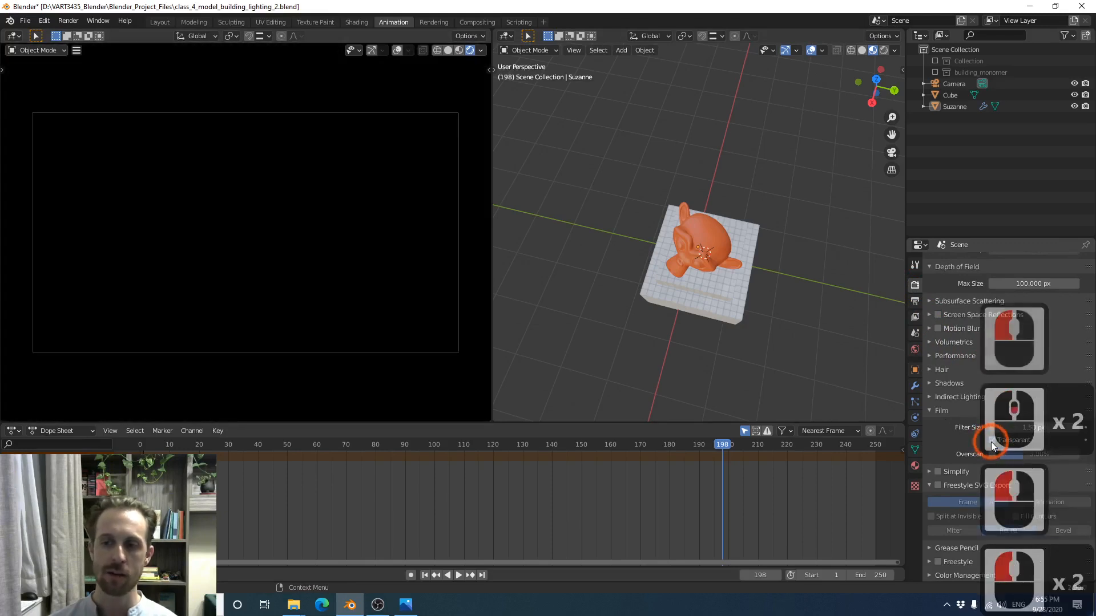
{"action": "left_click", "coordinate": [990, 440]}
{"action": "left_click", "coordinate": [990, 441]}
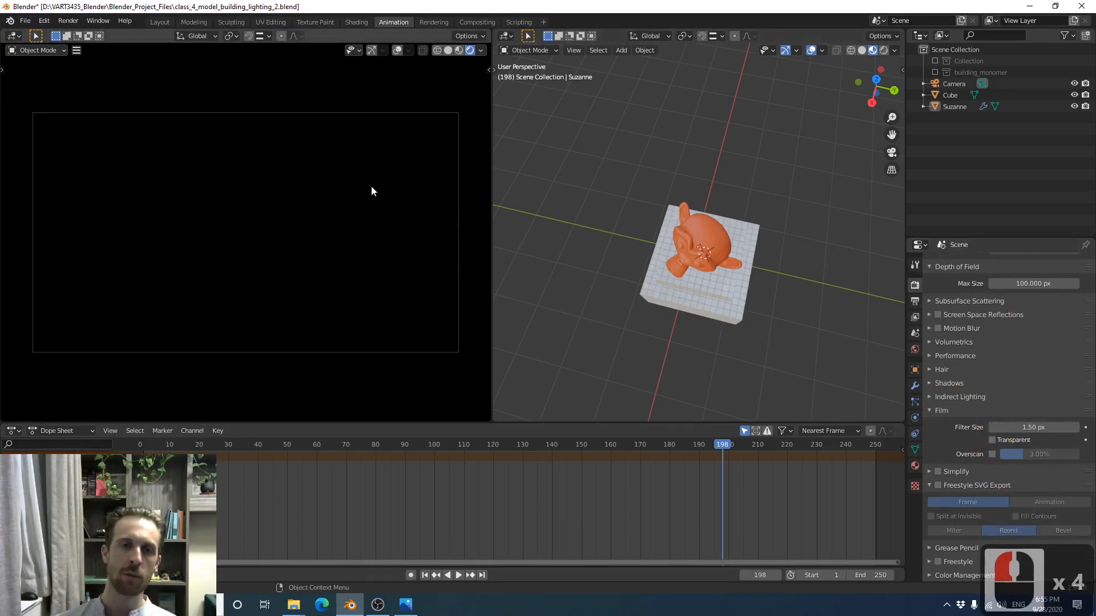
{"action": "left_click", "coordinate": [991, 440]}
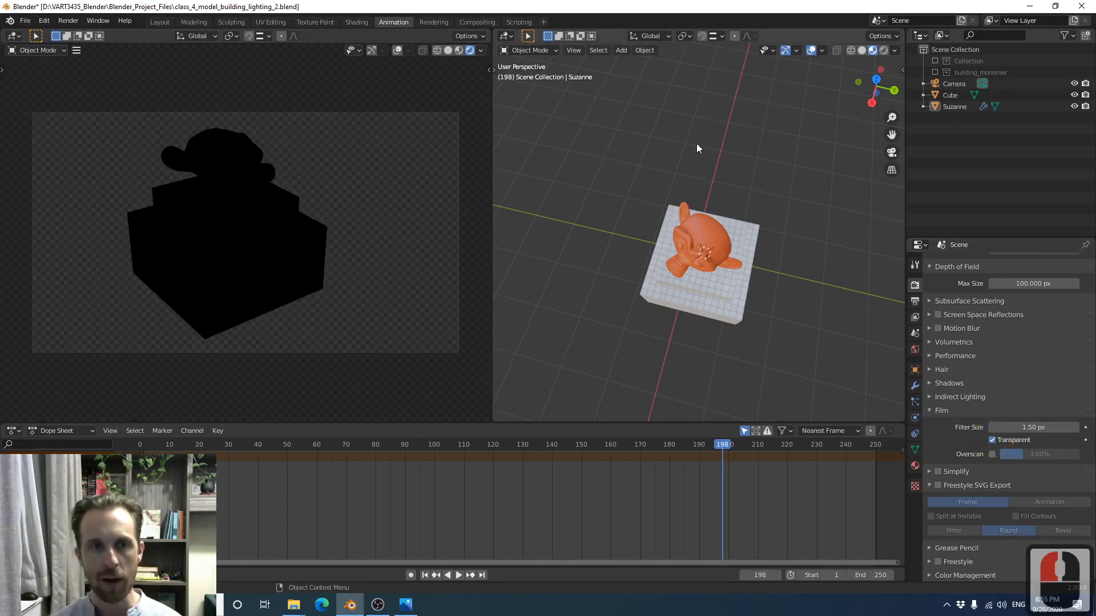
{"action": "middle_click_drag", "start_coordinate": [712, 152], "coordinate": [709, 158]}
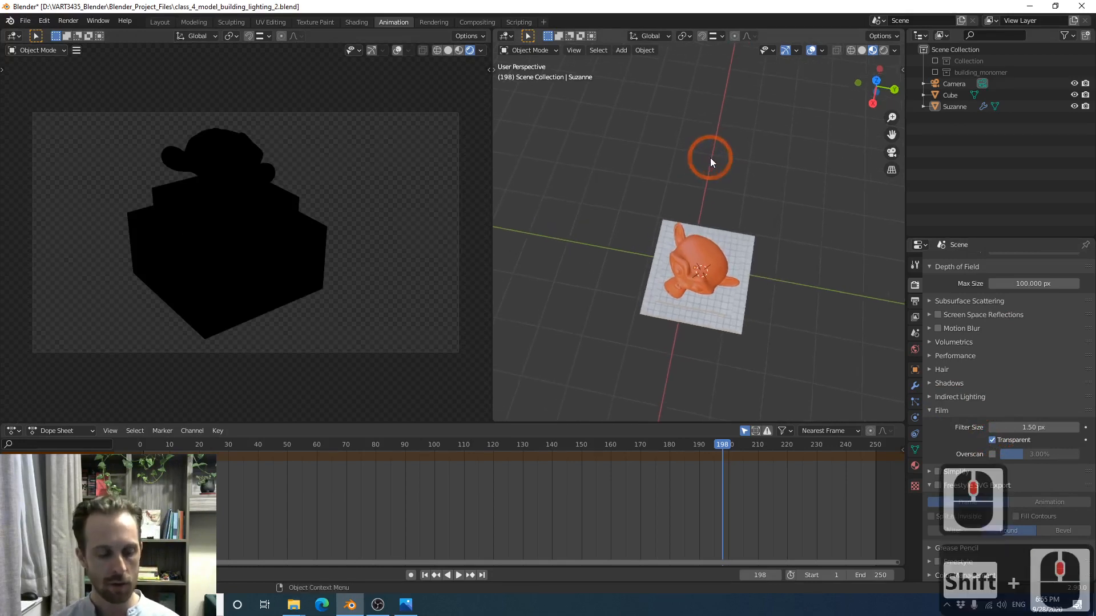
Add a Spot light to the scene at the pedestal
{"action": "key", "text": "shift+a"}
{"action": "mouse_move", "coordinate": [705, 182]}
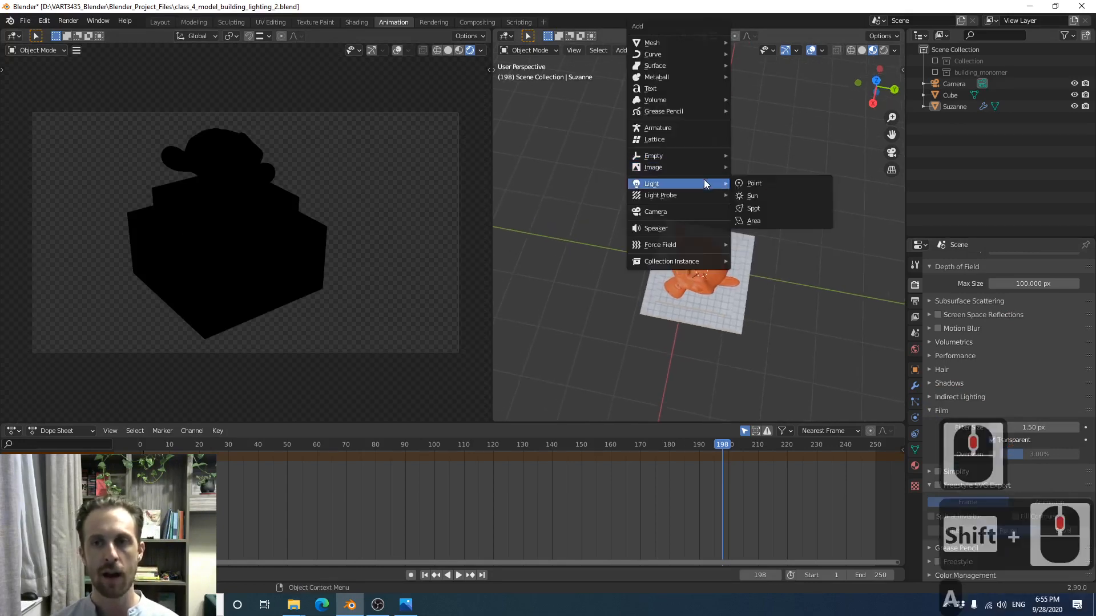
{"action": "left_click", "coordinate": [772, 210]}
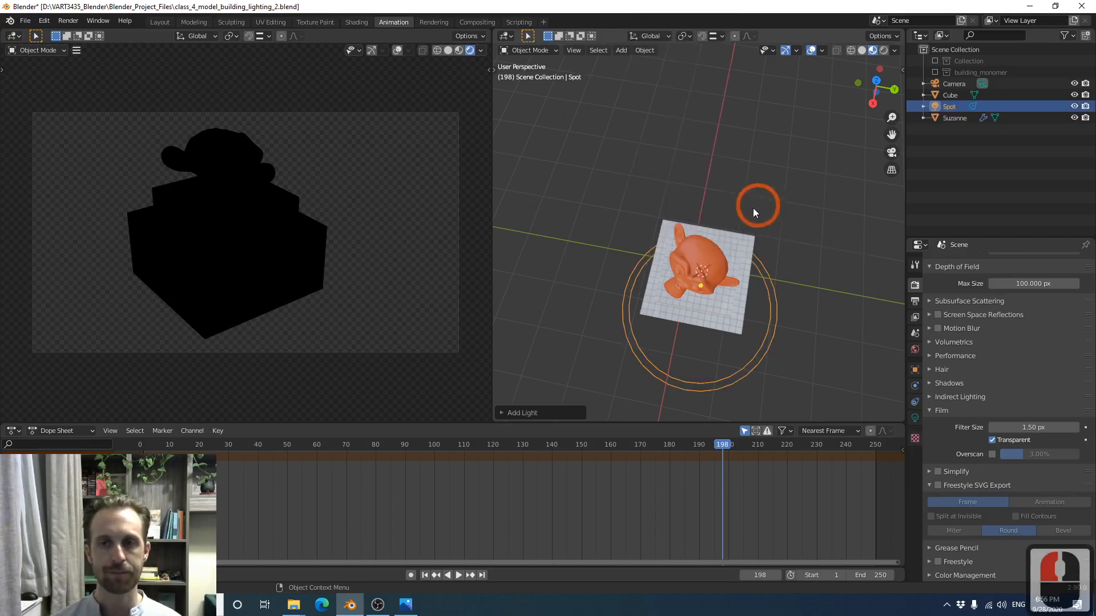
{"action": "middle_click_drag", "start_coordinate": [752, 208], "coordinate": [660, 187]}
{"action": "scroll", "coordinate": [709, 229], "scroll_direction": "down", "scroll_amount": 4}
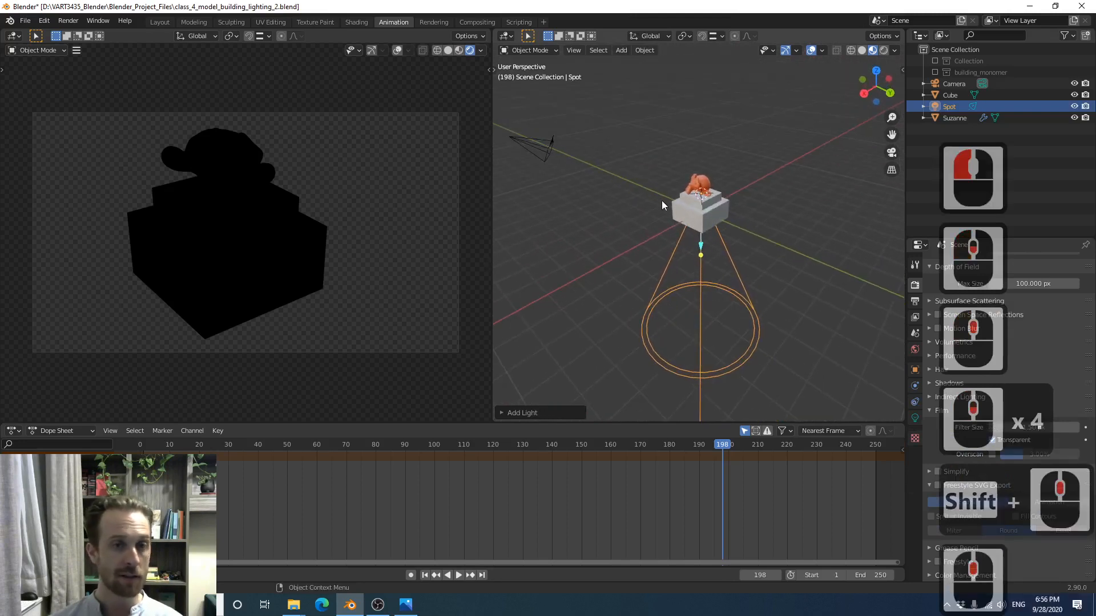
Raise the spot light along the Z axis until it shines down from high above the monkey head
{"action": "key", "text": "g"}
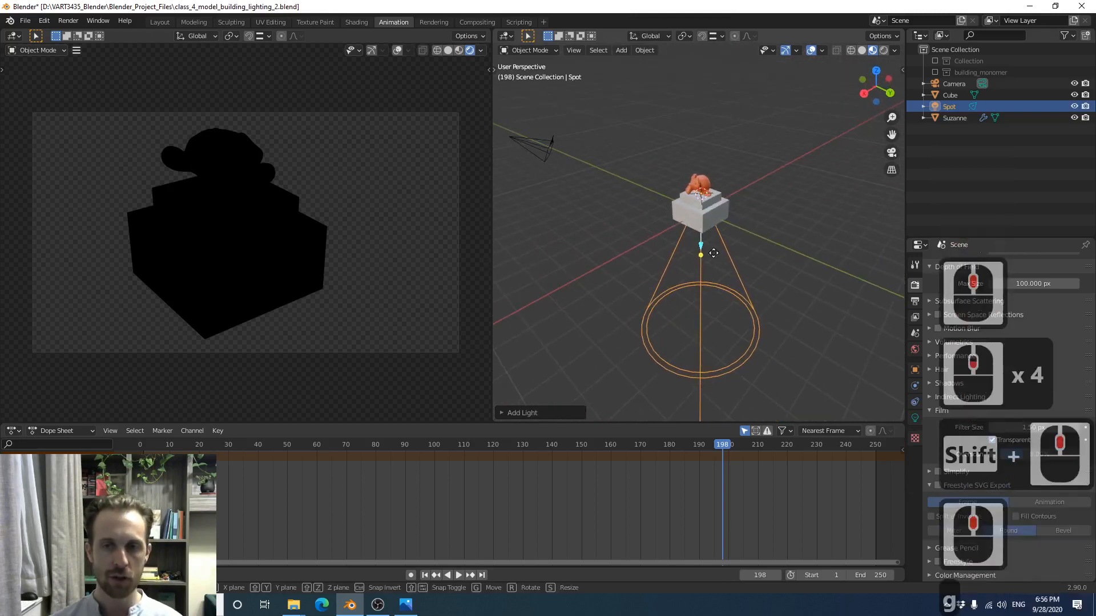
{"action": "key", "text": "z"}
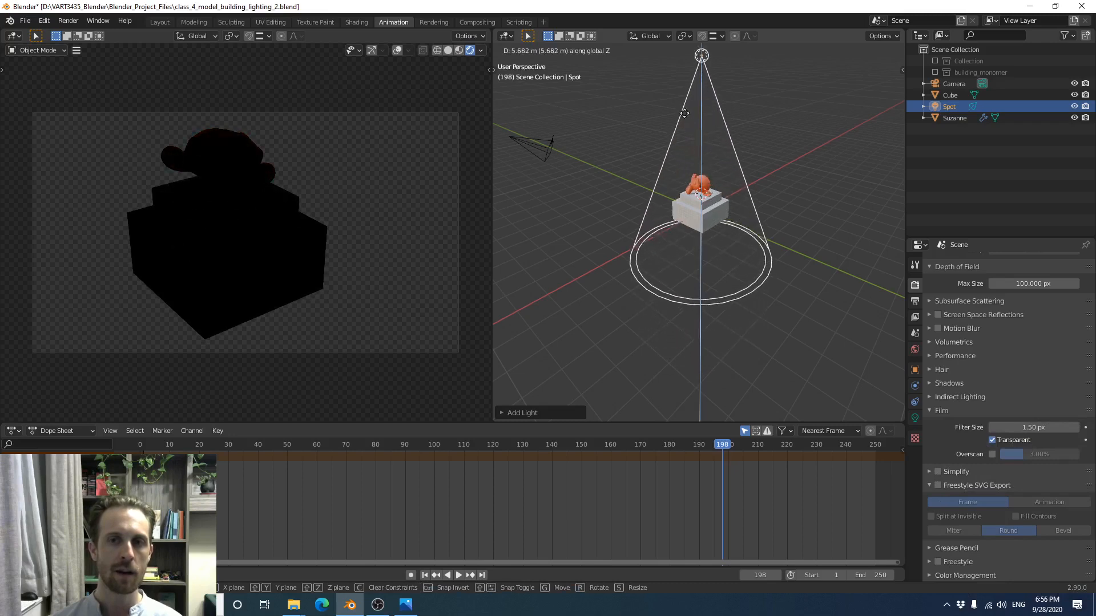
{"action": "middle_click_drag", "start_coordinate": [682, 215], "coordinate": [662, 275]}
{"action": "scroll", "coordinate": [727, 211], "scroll_direction": "down", "scroll_amount": 3}
{"action": "scroll", "coordinate": [673, 261], "scroll_direction": "up", "scroll_amount": 4}
{"action": "scroll", "coordinate": [651, 231], "scroll_direction": "down", "scroll_amount": 4}
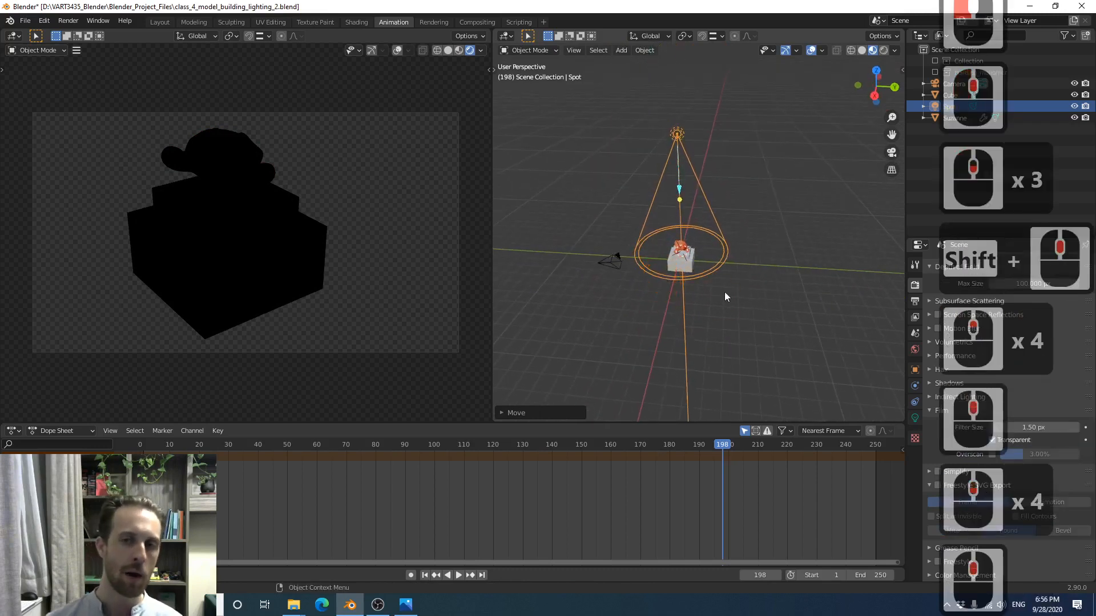
{"action": "scroll", "coordinate": [725, 296], "scroll_direction": "up", "scroll_amount": 3}
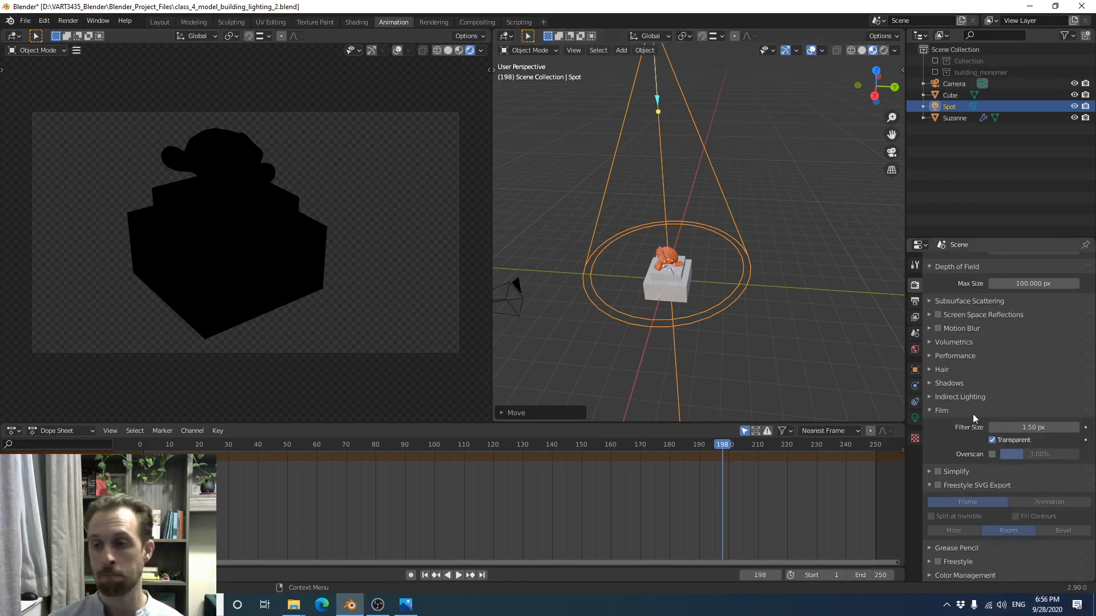
Set the spot light's power to 300 W in its light properties
{"action": "left_click", "coordinate": [914, 418]}
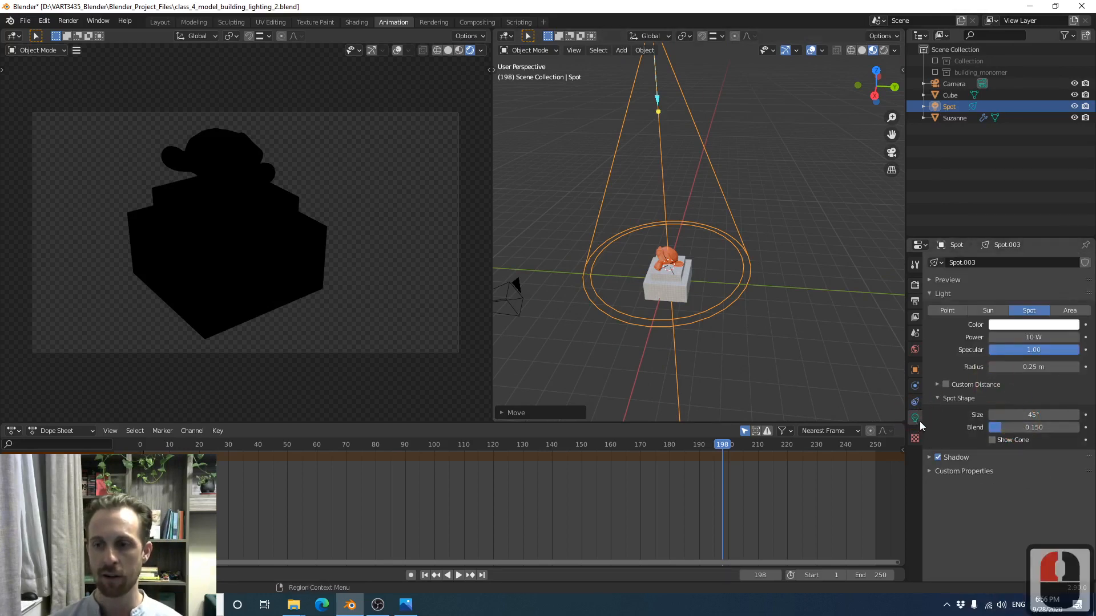
{"action": "left_click", "coordinate": [1028, 338]}
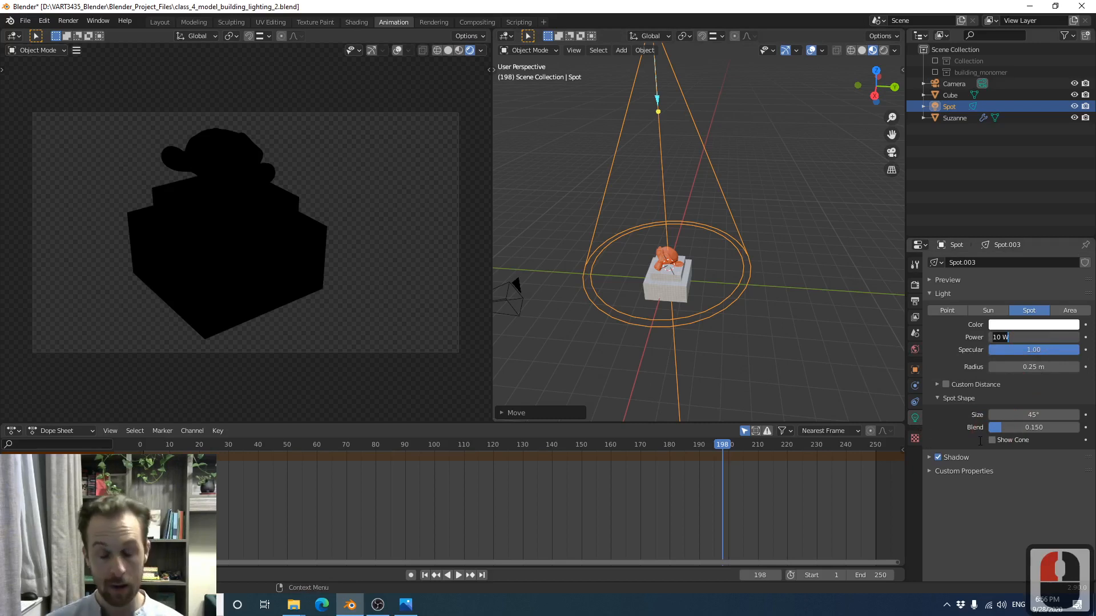
{"action": "type", "text": "300"}
{"action": "key", "text": "Return"}
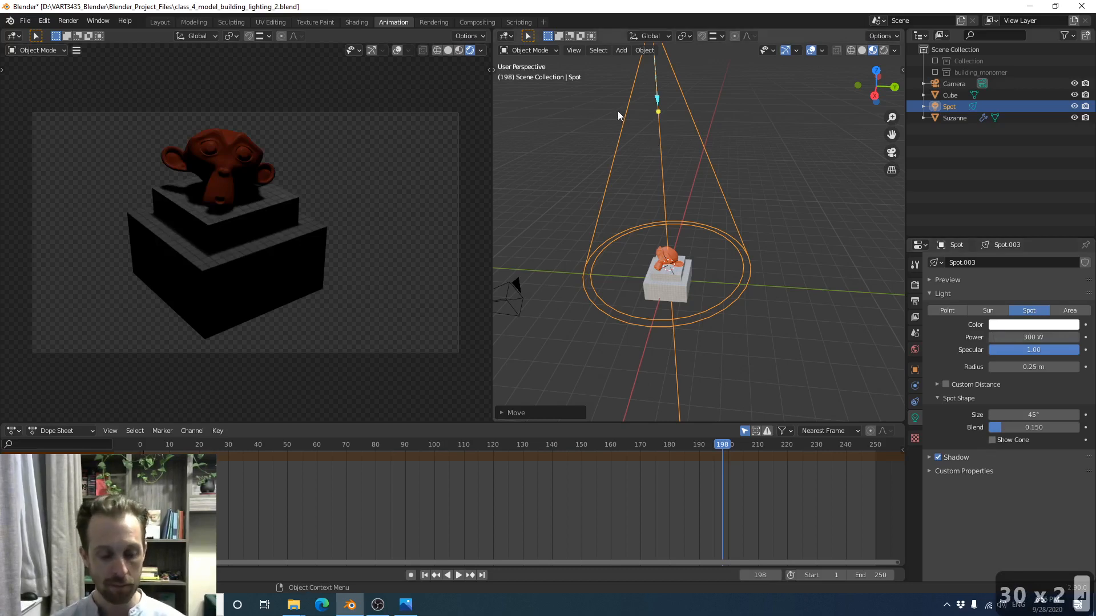
Lower the spot light along Z to compare the lighting up close, and place it high above the monkey head again
{"action": "key", "text": "g"}
{"action": "key", "text": "z"}
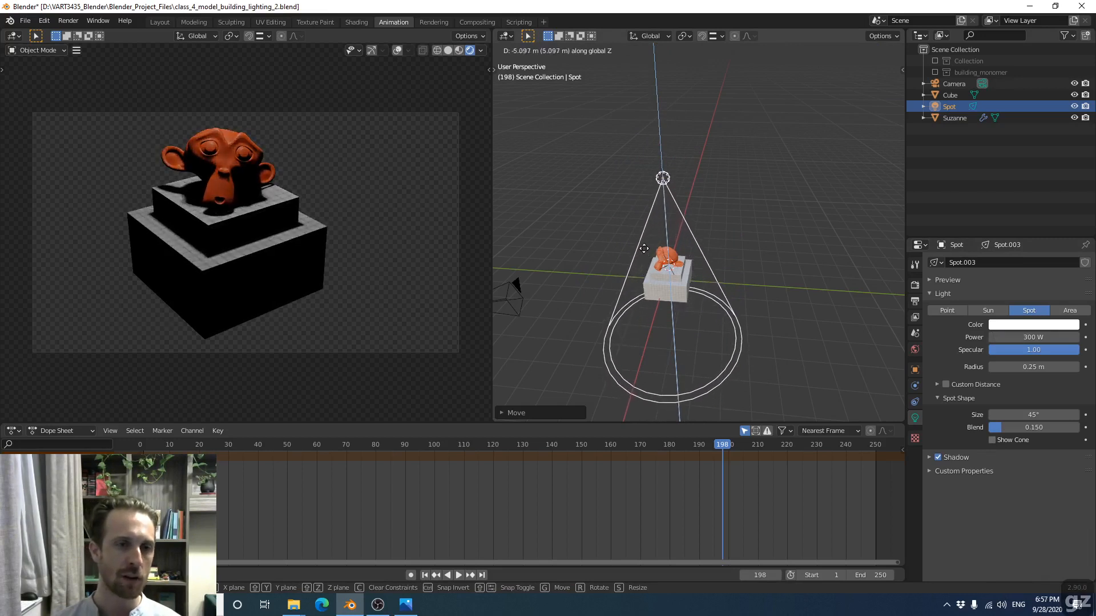
{"action": "left_click", "coordinate": [630, 75]}
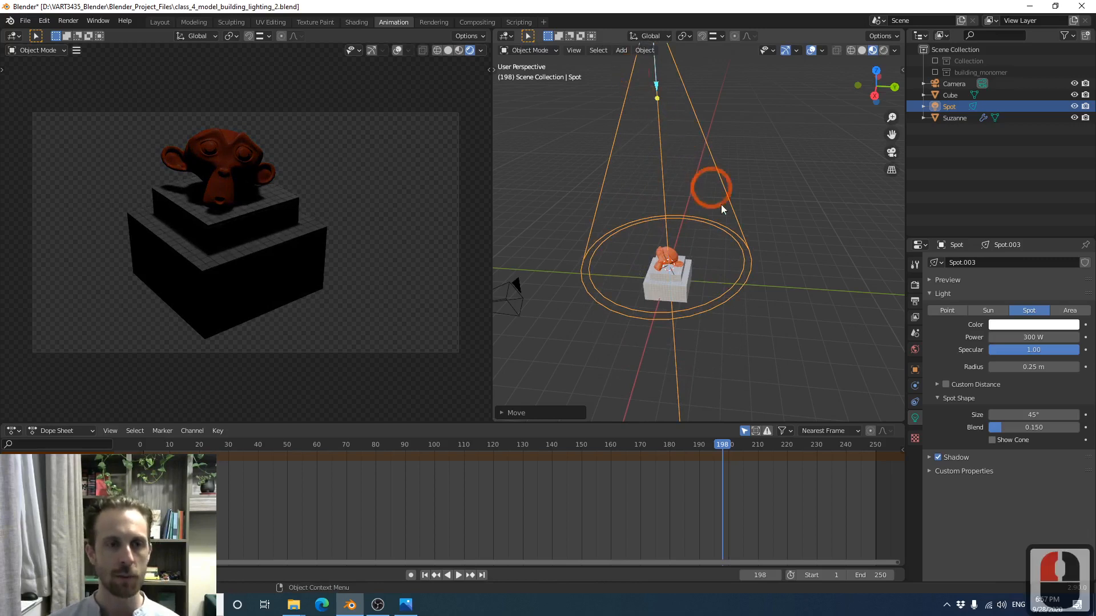
Set the spot light's power to 600 W
{"action": "double_click", "coordinate": [1025, 337]}
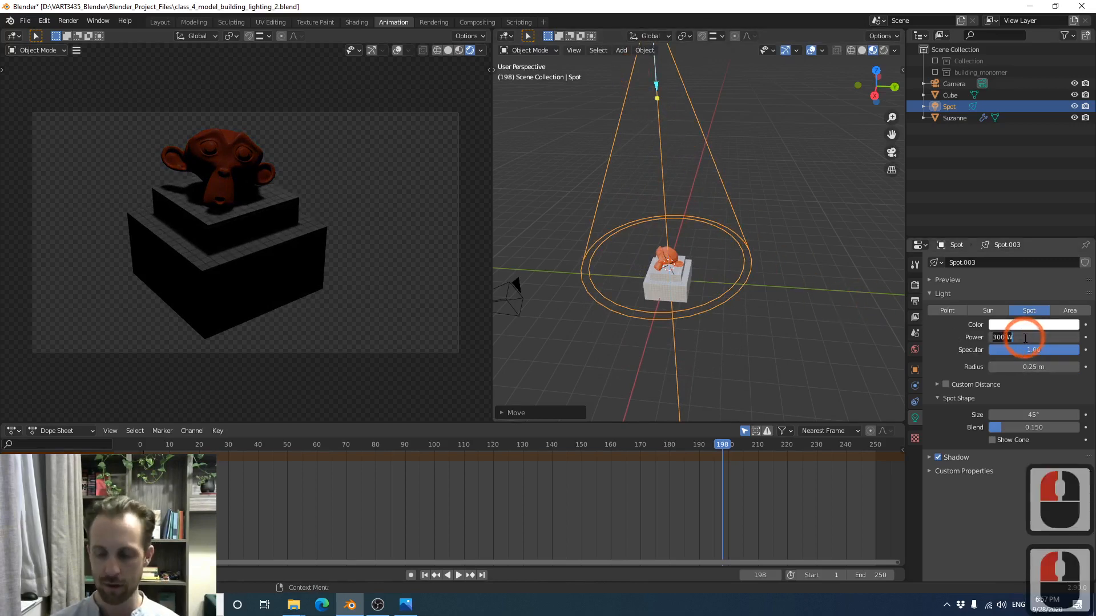
{"action": "type", "text": "60"}
{"action": "key", "text": "Return"}
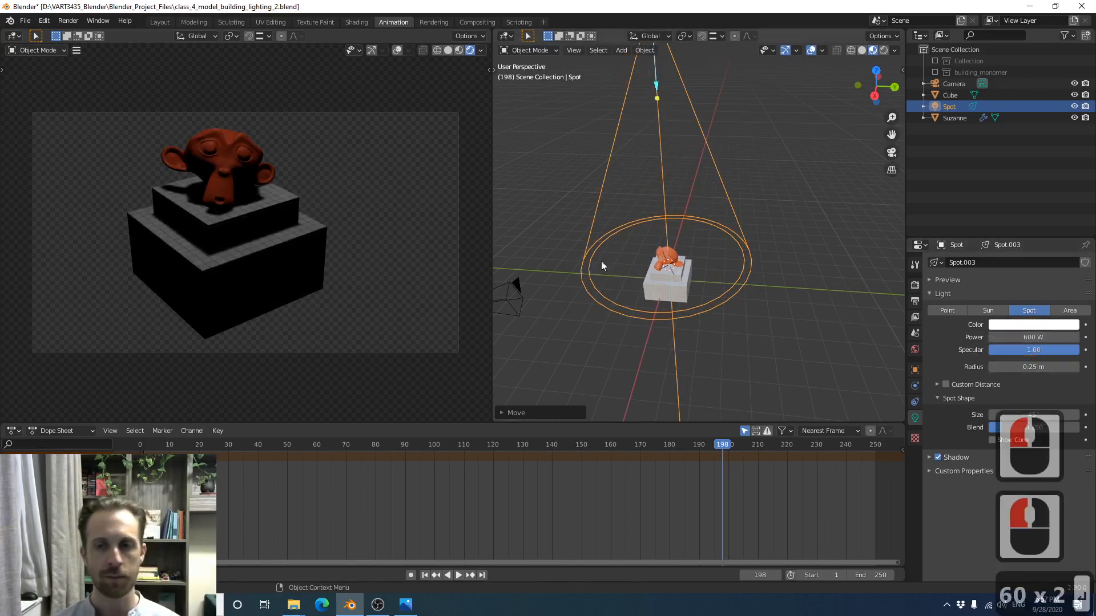
Rotate the spot light 90 degrees about the X axis so it shines horizontally
{"action": "left_click", "coordinate": [877, 72]}
{"action": "left_click", "coordinate": [877, 65]}
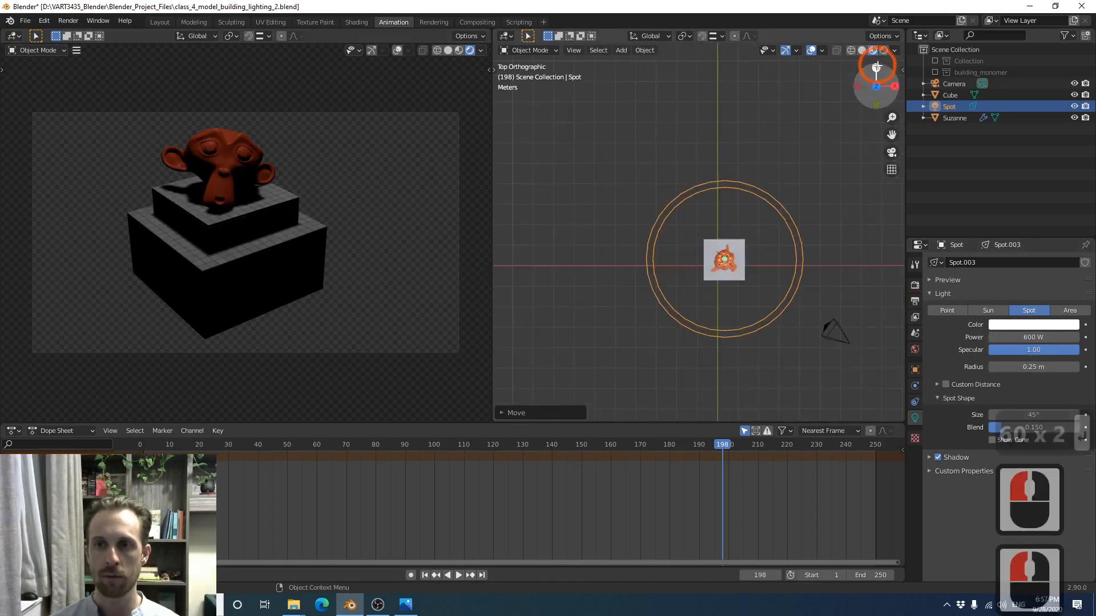
{"action": "middle_click_drag", "start_coordinate": [756, 242], "coordinate": [683, 175]}
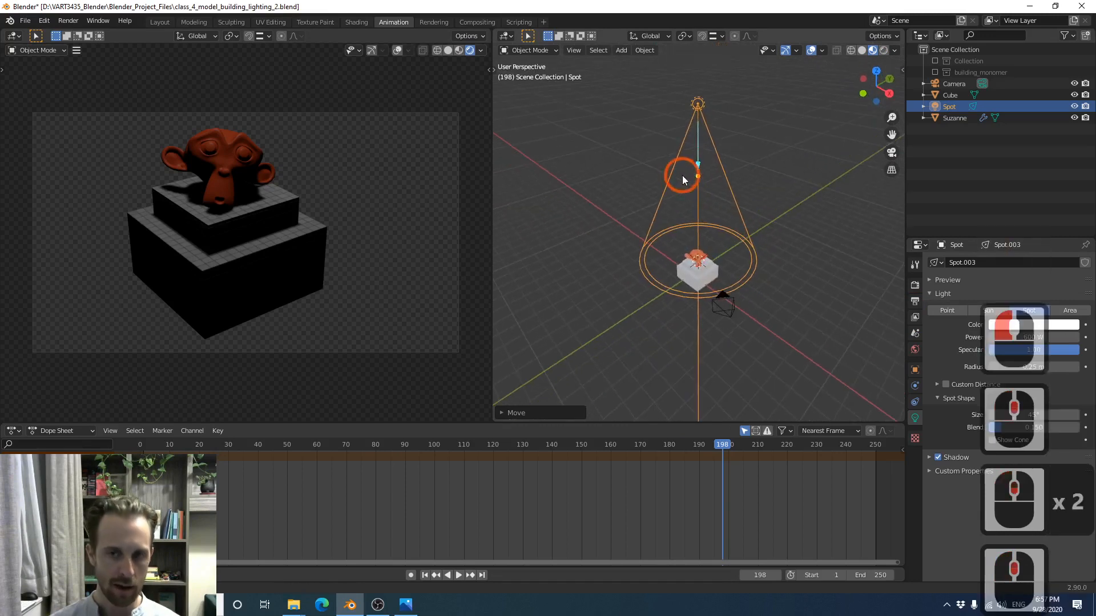
{"action": "type", "text": "r"}
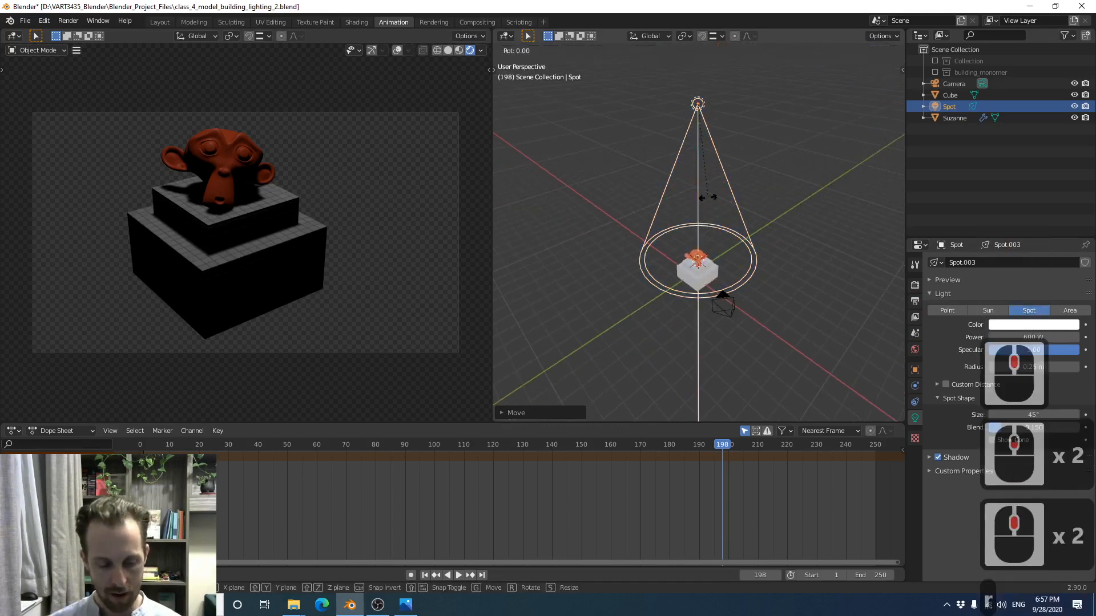
{"action": "type", "text": "x90"}
{"action": "key", "text": "Return"}
{"action": "scroll", "coordinate": [707, 198], "scroll_direction": "down", "scroll_amount": 4}
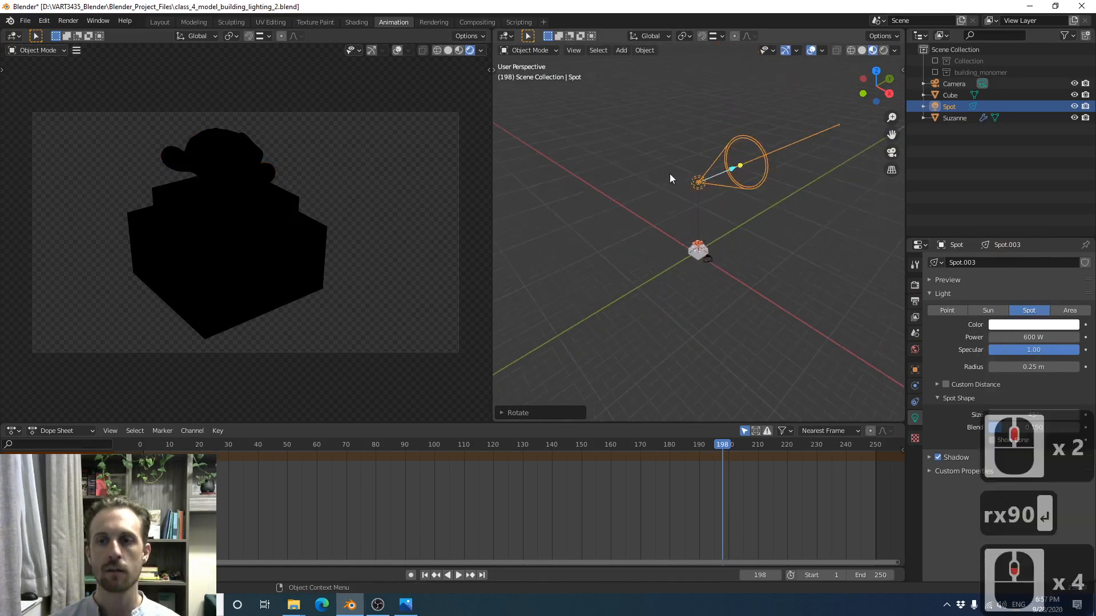
{"action": "middle_click_drag", "start_coordinate": [669, 173], "coordinate": [639, 243]}
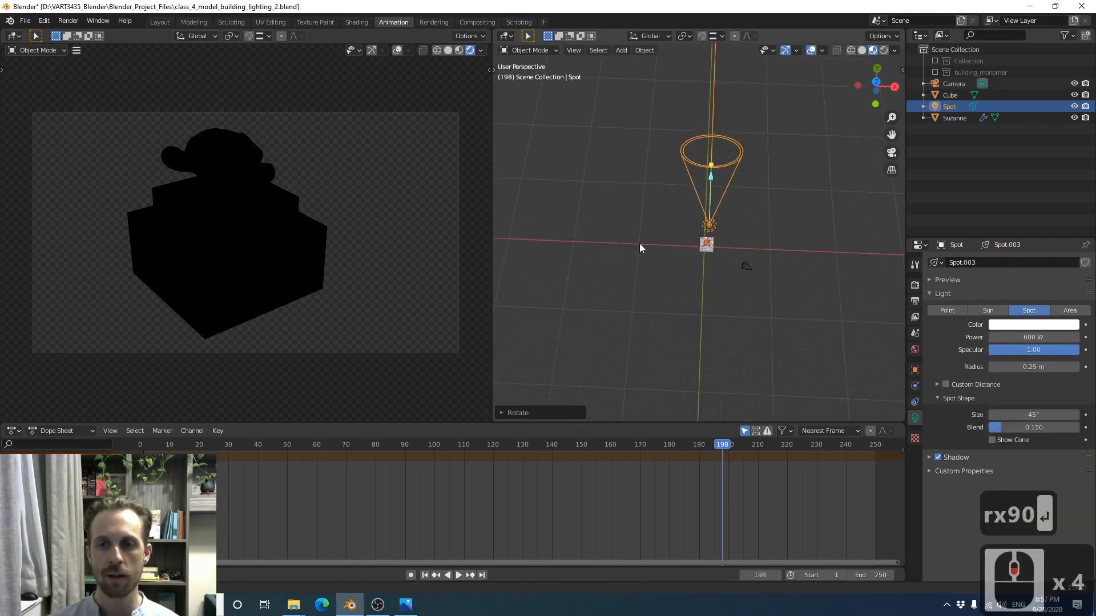
In top view, rotate the spot light clockwise and move it to the pedestal's front-left, with its beam aimed across the monkey head
{"action": "left_click", "coordinate": [860, 96]}
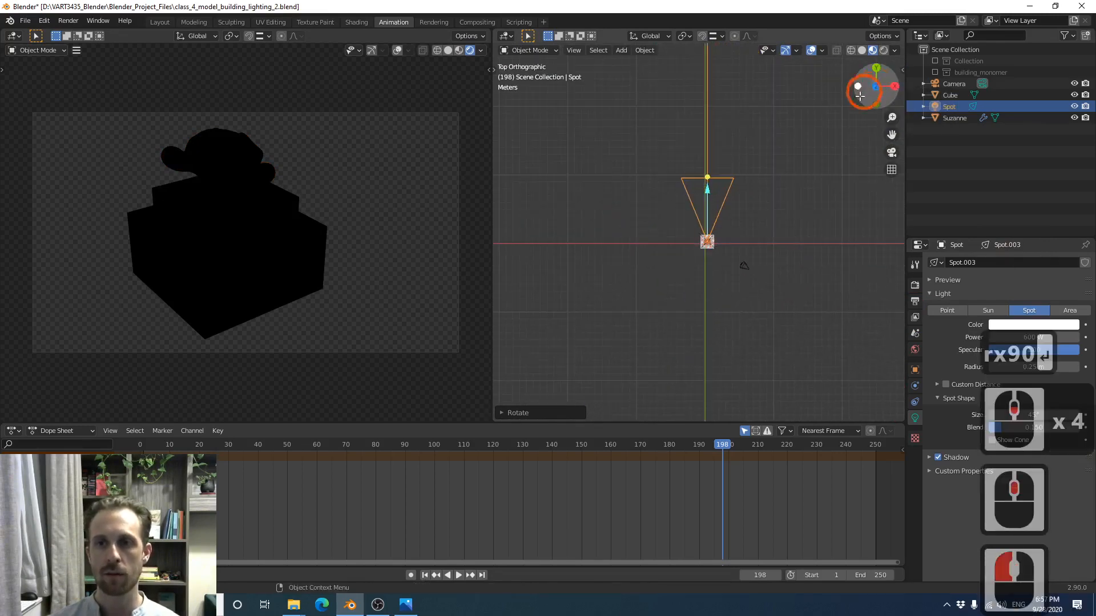
{"action": "left_click", "coordinate": [736, 244]}
{"action": "scroll", "coordinate": [737, 244], "scroll_direction": "up", "scroll_amount": 4}
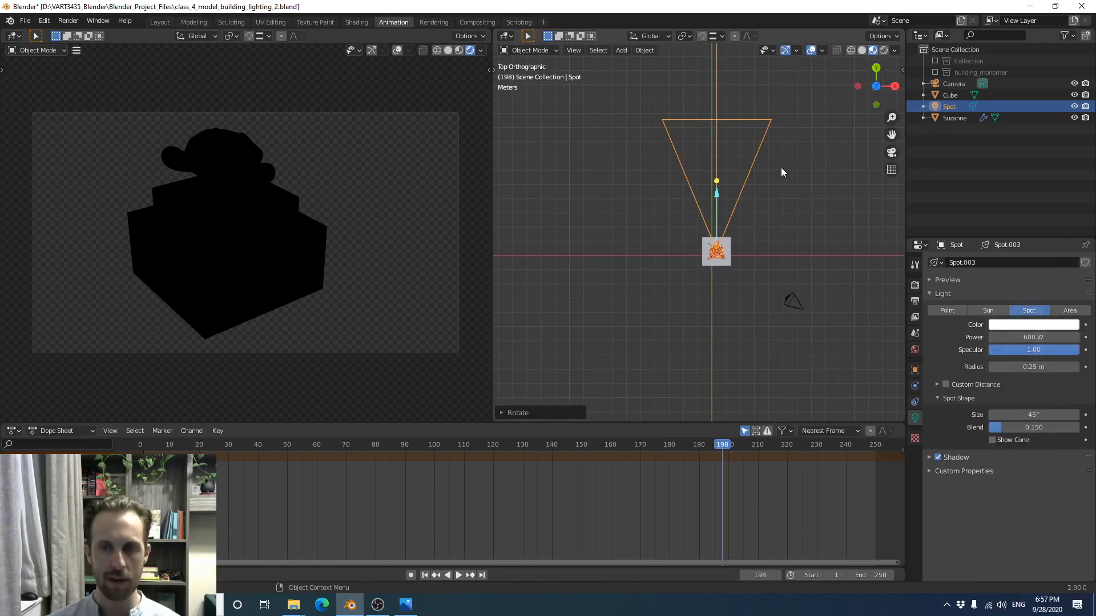
{"action": "key", "text": "r"}
{"action": "left_click", "coordinate": [799, 209]}
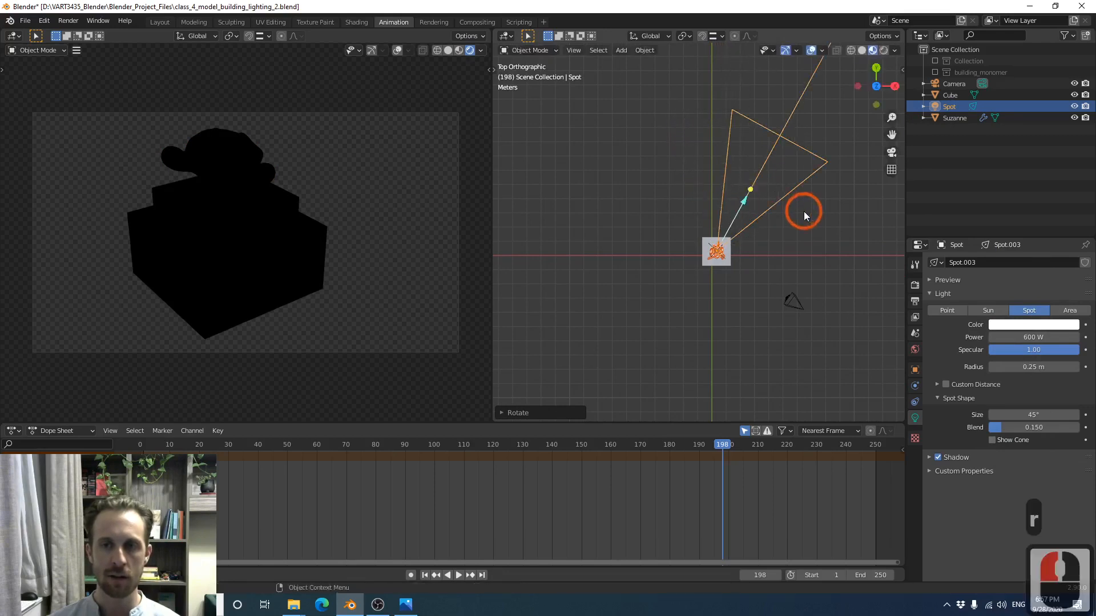
{"action": "key", "text": "g"}
{"action": "left_click", "coordinate": [736, 331]}
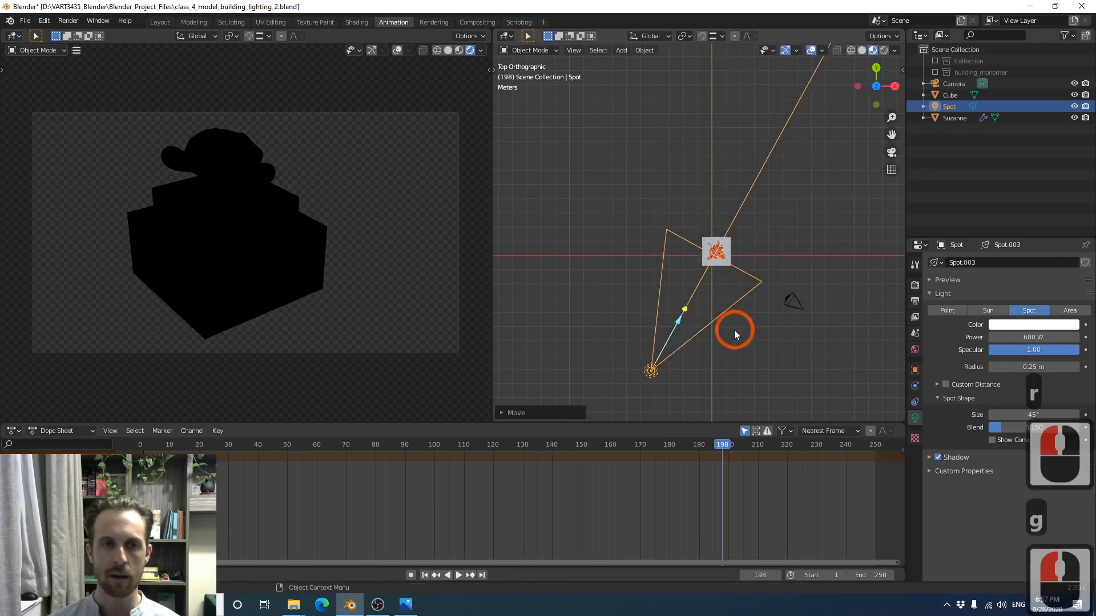
In right side view, lower the spot light about 9 m along Z so its beam reaches the monkey head and pedestal
{"action": "middle_click_drag", "start_coordinate": [727, 330], "coordinate": [639, 201]}
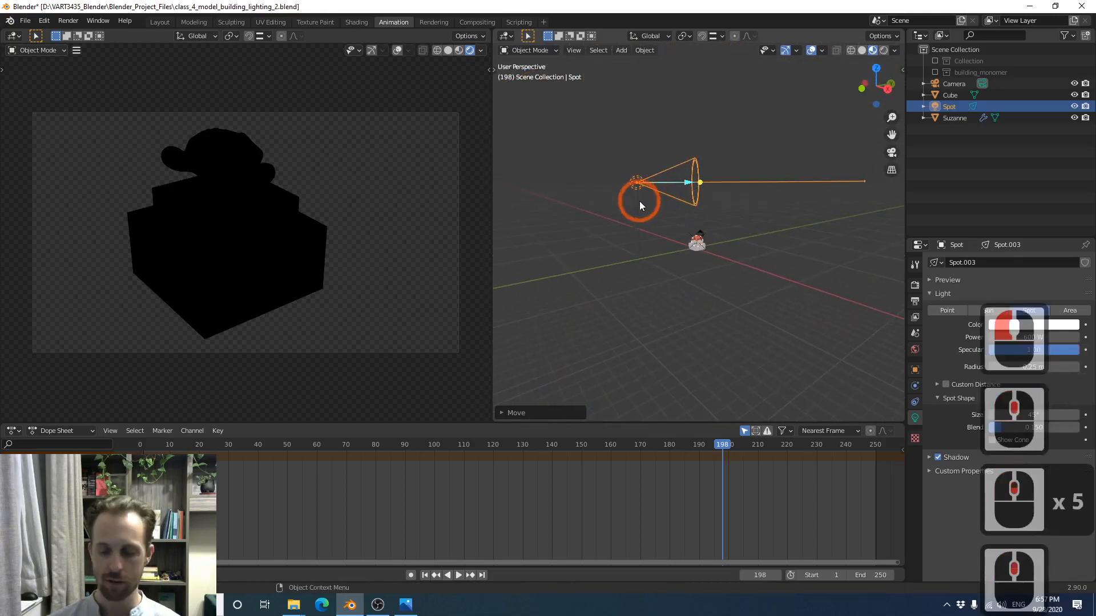
{"action": "key", "text": "KP_3"}
{"action": "scroll", "coordinate": [662, 180], "scroll_direction": "up", "scroll_amount": 2}
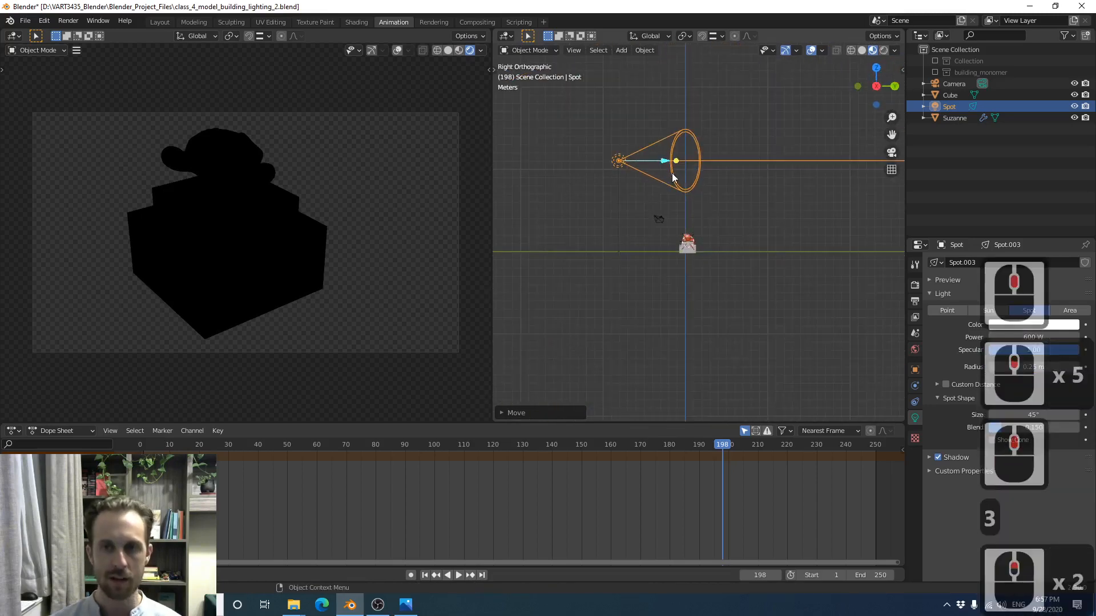
{"action": "key", "text": "g"}
{"action": "key", "text": "z"}
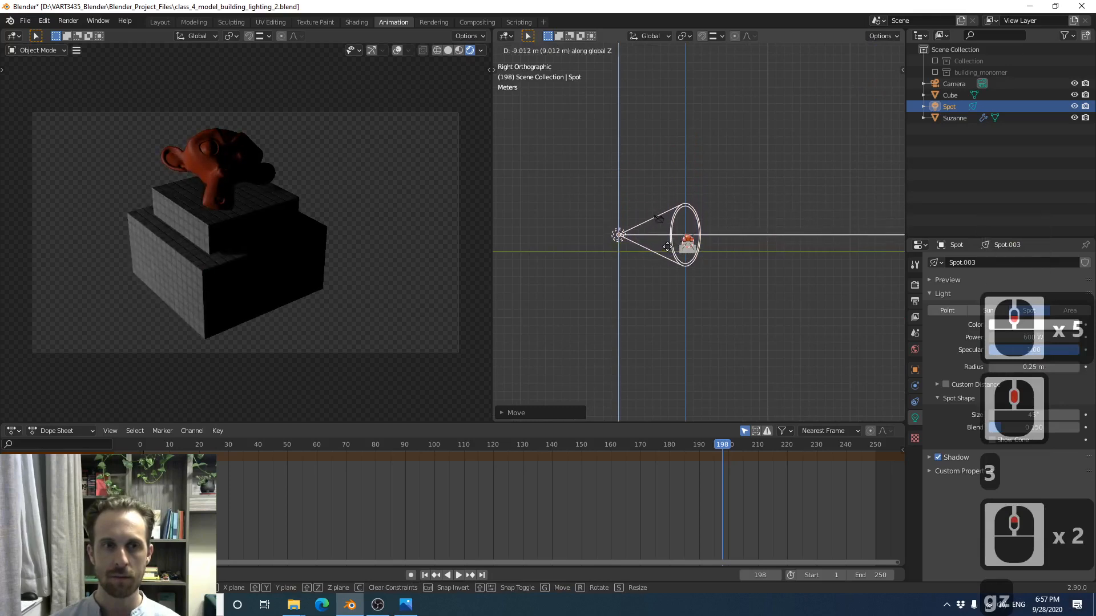
{"action": "left_click", "coordinate": [667, 247]}
Raise the spot light partway along Z so it sits higher than the monkey head
{"action": "mouse_move", "coordinate": [626, 230]}
{"action": "middle_mouse_down"}
{"action": "mouse_move", "coordinate": [698, 285]}
{"action": "mouse_move", "coordinate": [714, 265]}
{"action": "mouse_move", "coordinate": [659, 250]}
{"action": "mouse_move", "coordinate": [656, 220]}
{"action": "mouse_move", "coordinate": [641, 215]}
{"action": "middle_mouse_up"}
{"action": "key", "text": "g"}
{"action": "key", "text": "z"}
{"action": "left_click", "coordinate": [662, 219]}
In right side view, tilt the spot light about 16 degrees downward toward the monkey head and pedestal
{"action": "key", "text": "KP_3"}
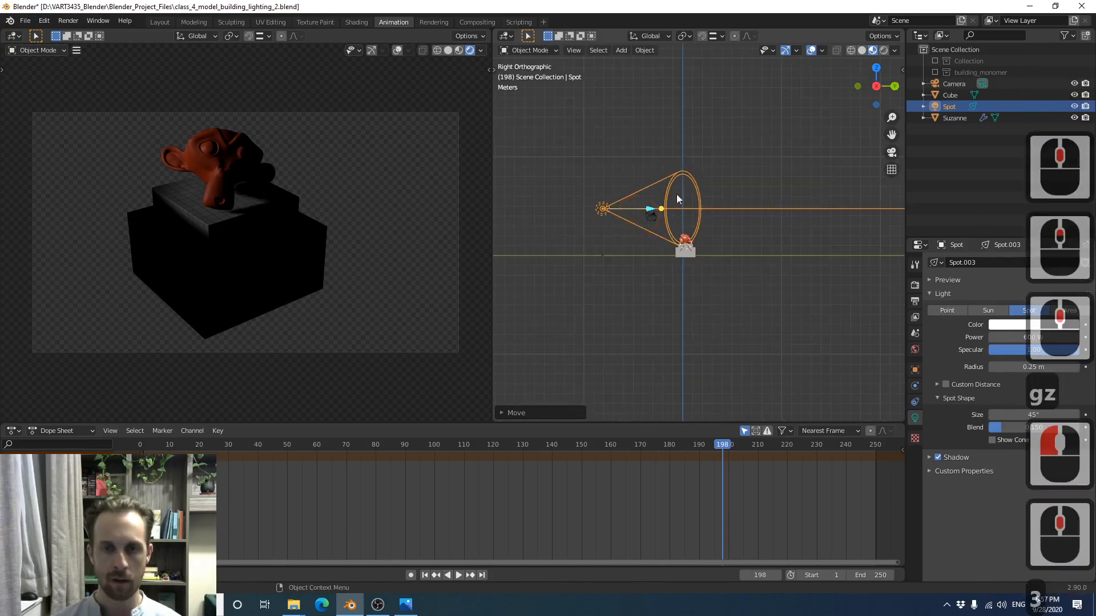
{"action": "key", "text": "r"}
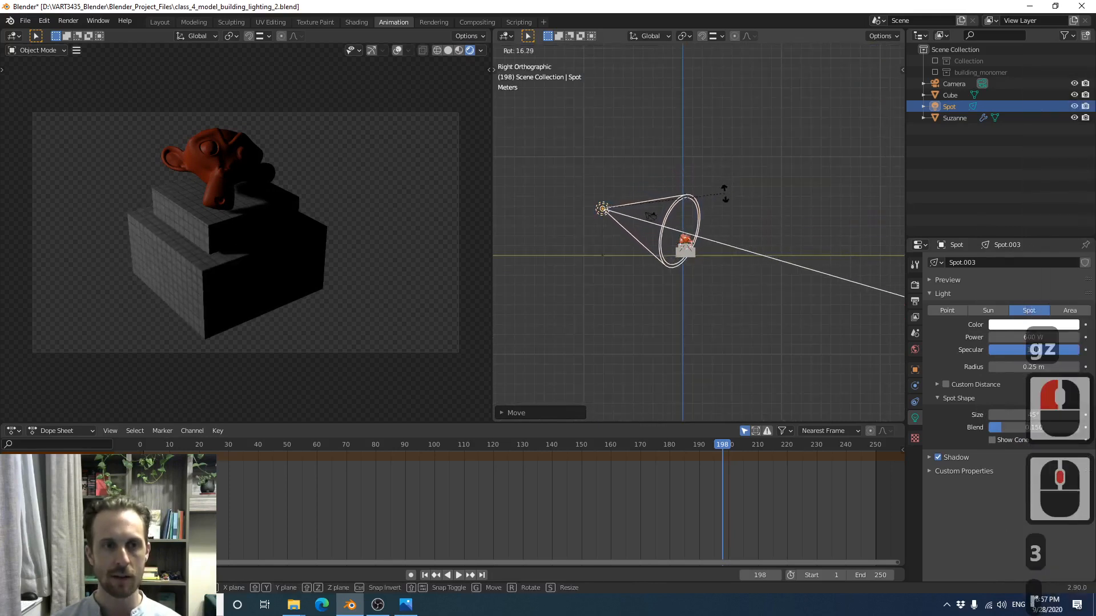
{"action": "left_click", "coordinate": [724, 194]}
In top view, turn the spot light to point nearly along Y, and move it sideways in front of the monkey head
{"action": "middle_click_drag", "start_coordinate": [612, 190], "coordinate": [679, 280]}
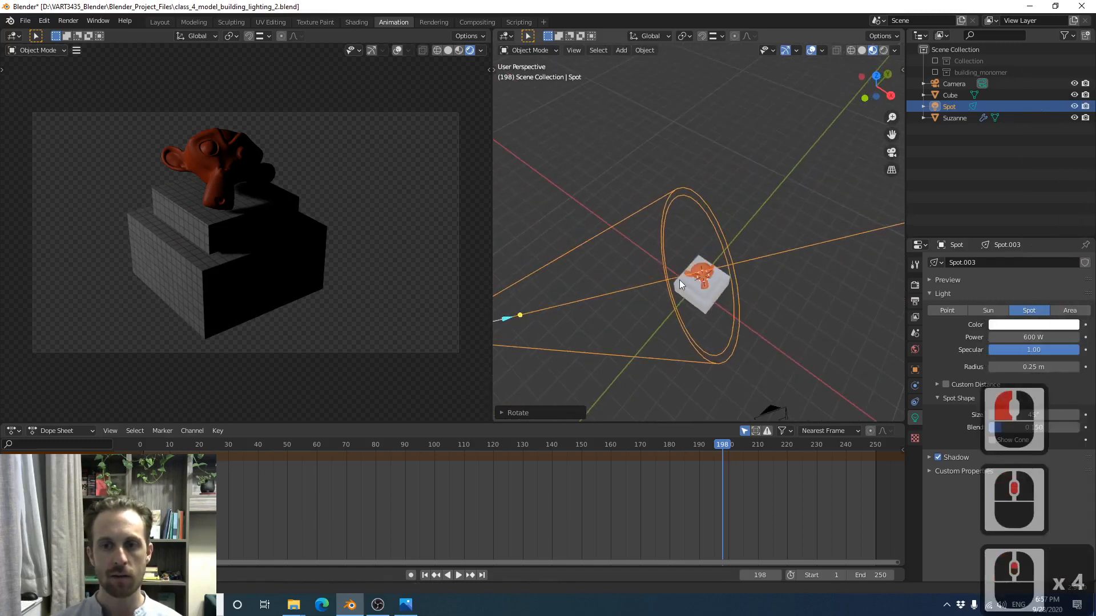
{"action": "key", "text": "KP_7"}
{"action": "scroll", "coordinate": [727, 273], "scroll_direction": "down", "scroll_amount": 3}
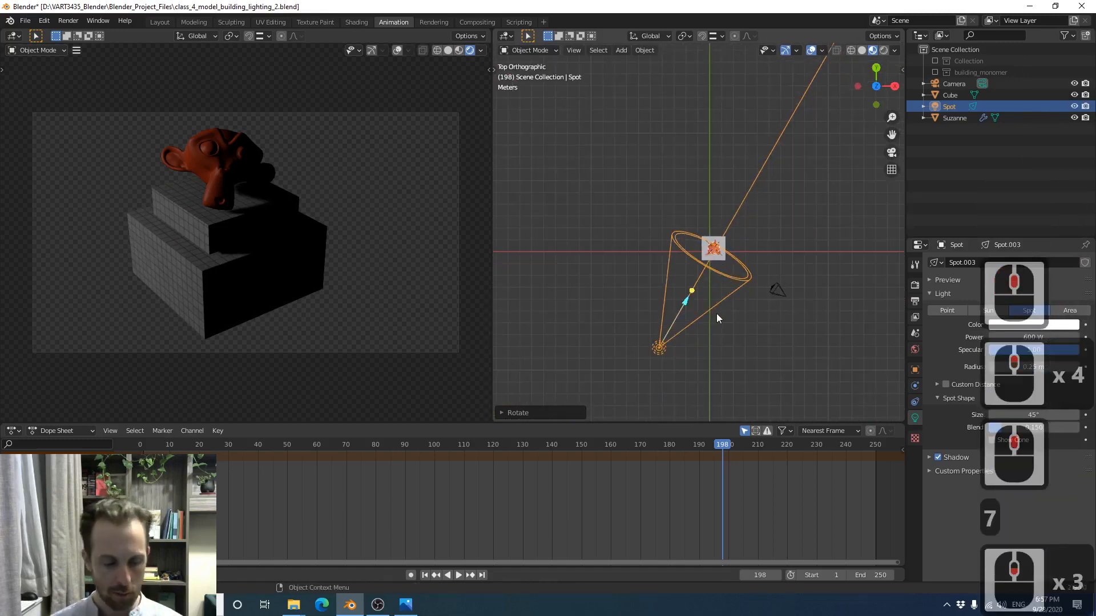
{"action": "key", "text": "r"}
{"action": "left_click", "coordinate": [713, 288]}
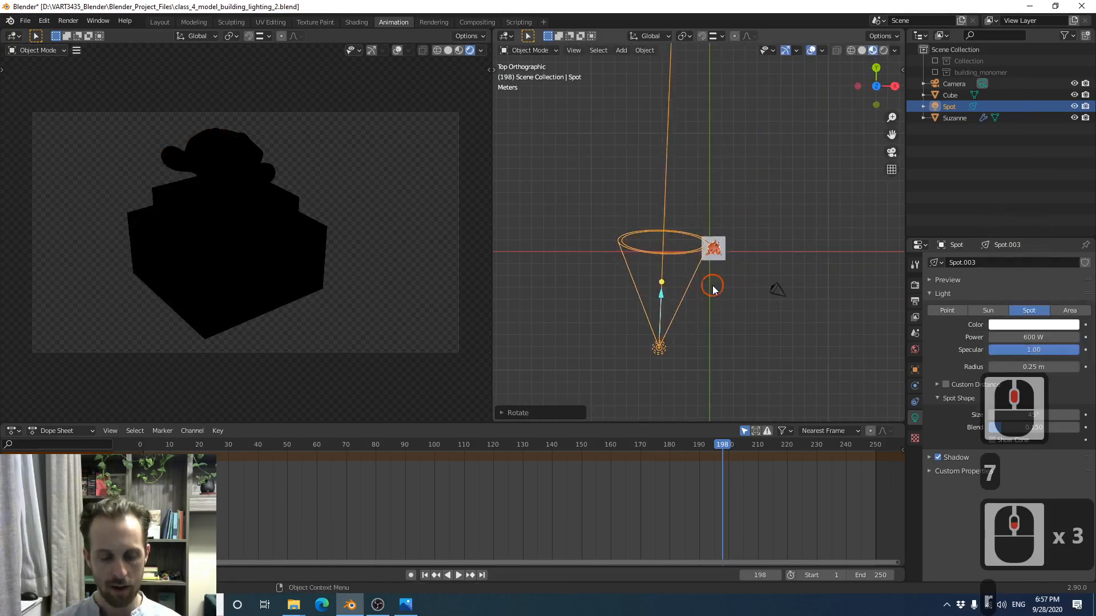
{"action": "key", "text": "g"}
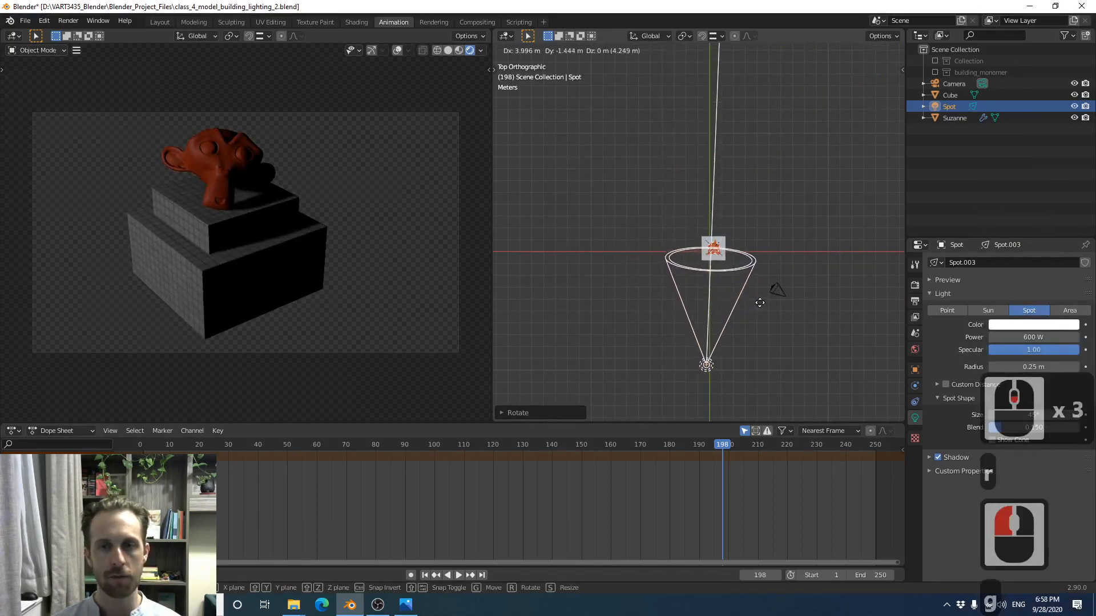
{"action": "left_click", "coordinate": [758, 297]}
In top view, rotate and move the spot light until it points nearly along Y, centred in front of the monkey head
{"action": "key", "text": "r"}
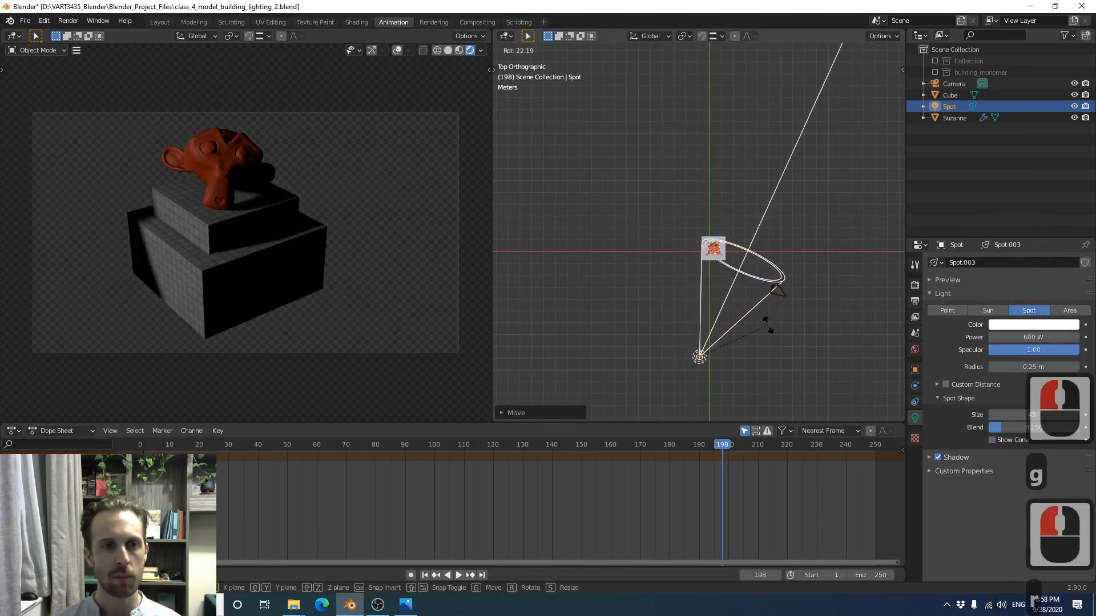
{"action": "left_click", "coordinate": [759, 317]}
{"action": "key", "text": "g"}
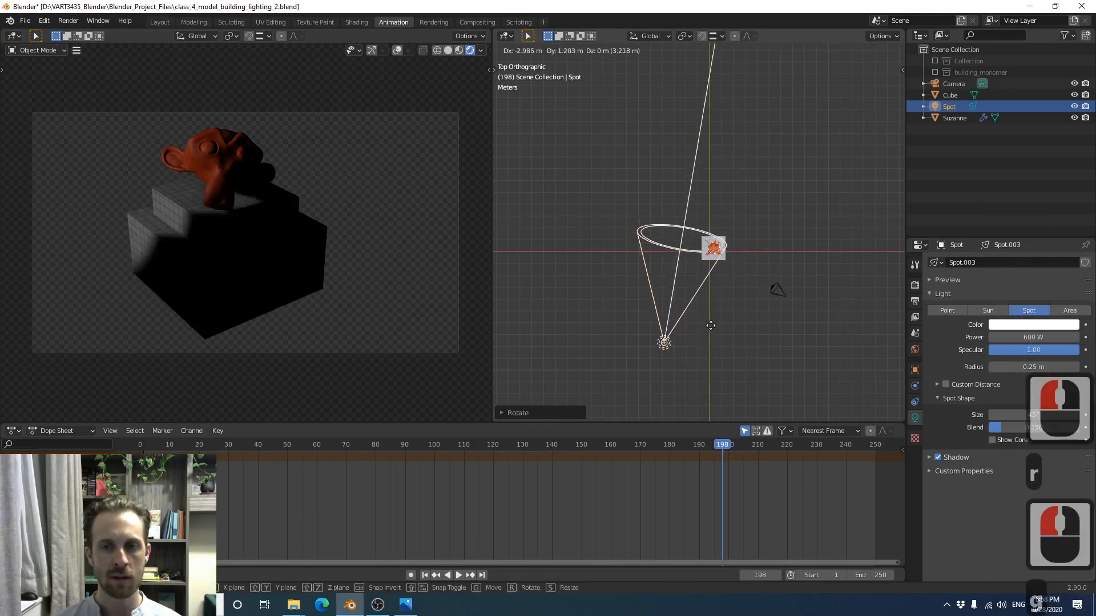
{"action": "left_click", "coordinate": [714, 318]}
{"action": "key", "text": "r"}
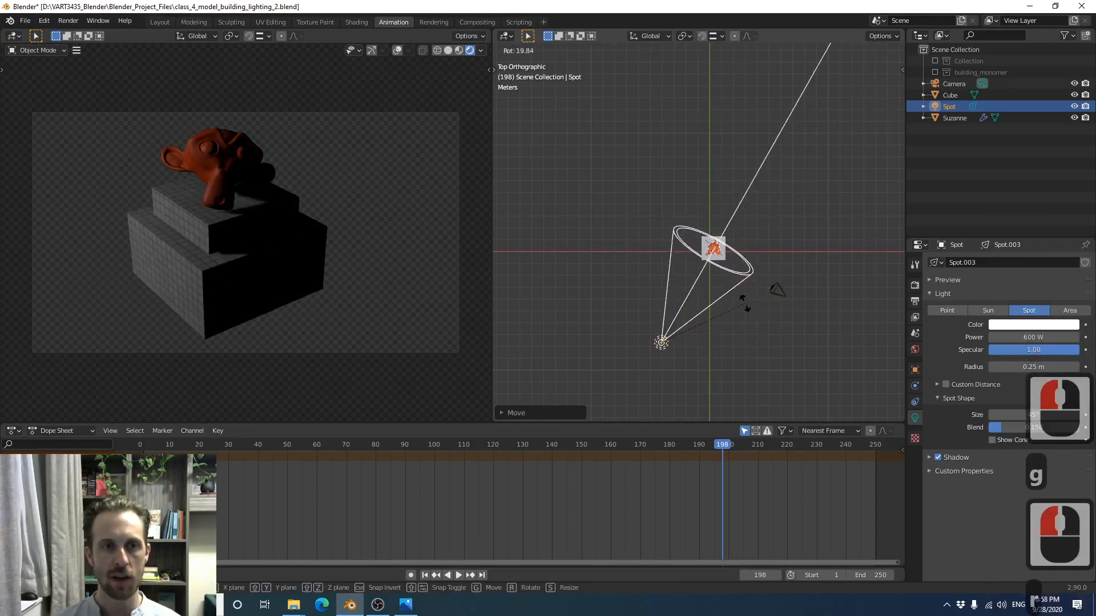
{"action": "left_click", "coordinate": [721, 278]}
{"action": "key", "text": "g"}
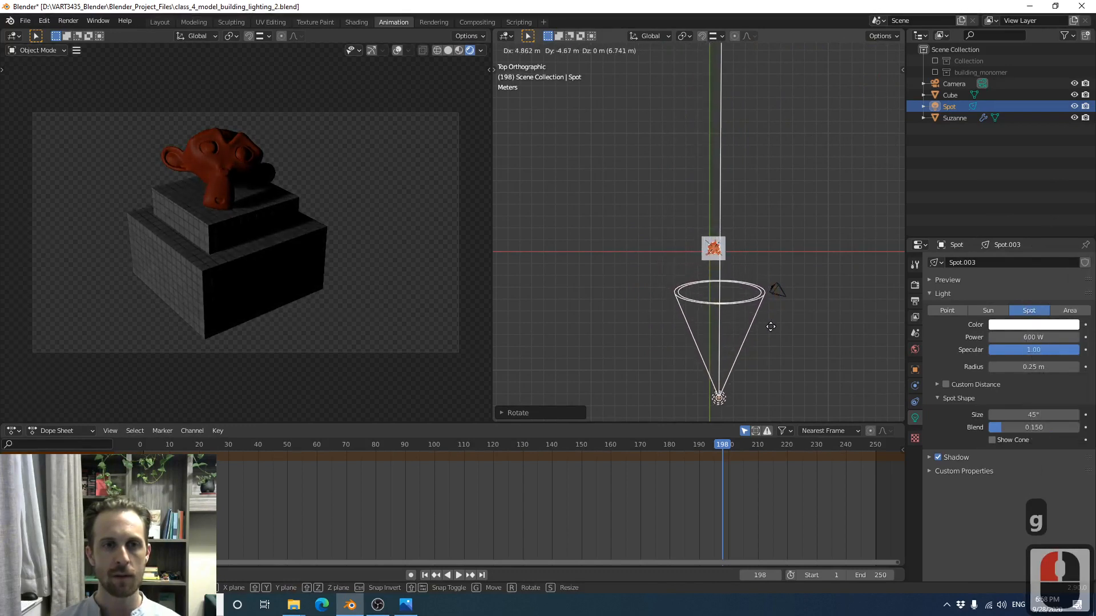
{"action": "left_click", "coordinate": [765, 309]}
Try the spot light at 1000 W and 1300 W power
{"action": "middle_click_drag", "start_coordinate": [765, 308], "coordinate": [627, 194]}
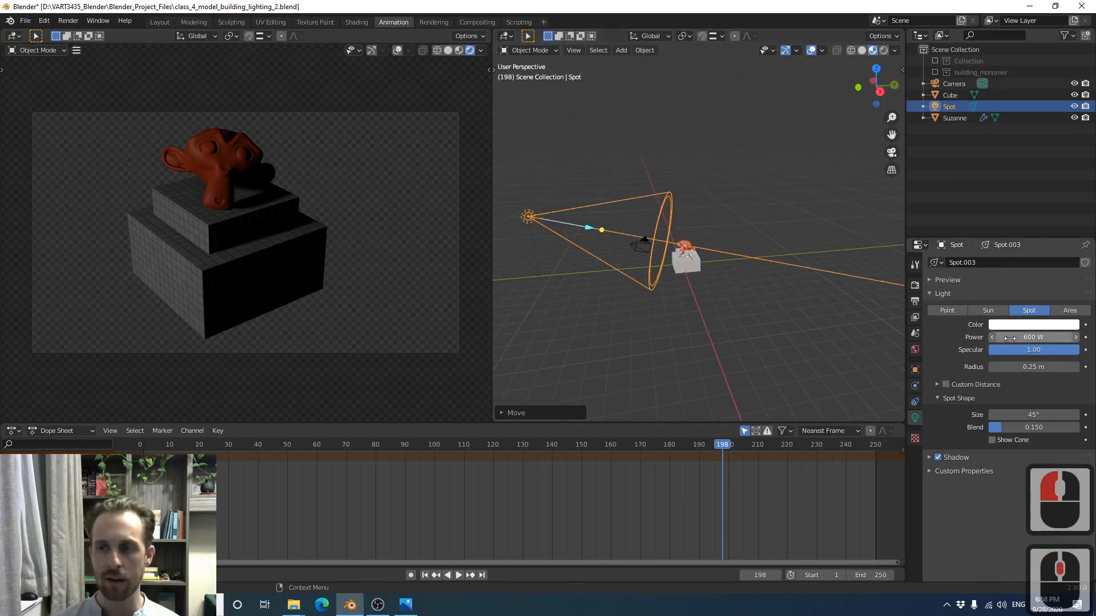
{"action": "left_click", "coordinate": [1010, 338]}
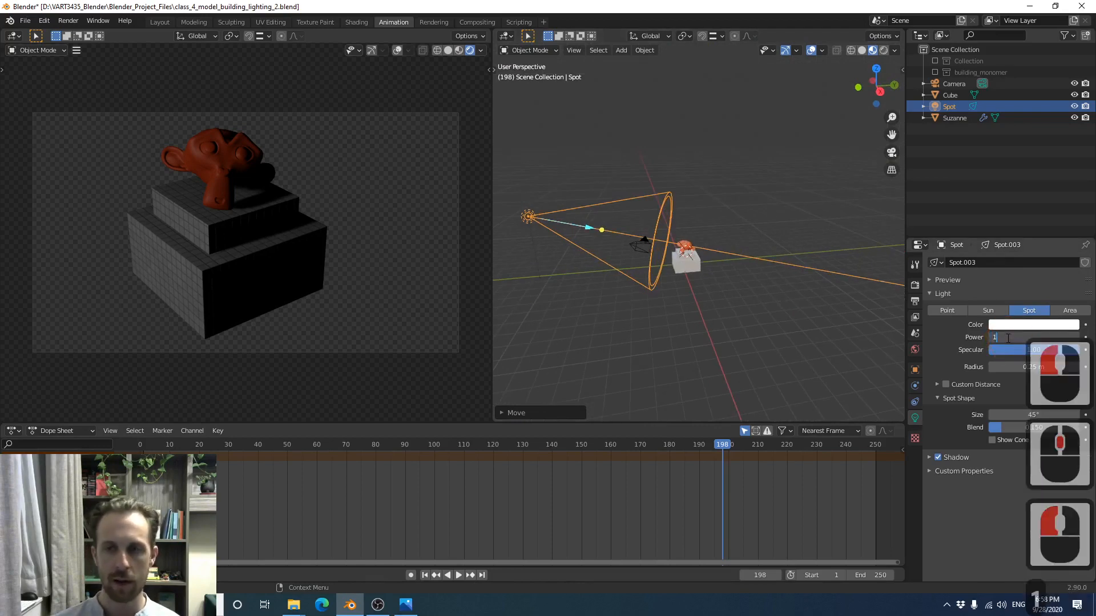
{"action": "type", "text": "1000"}
{"action": "key", "text": "Return"}
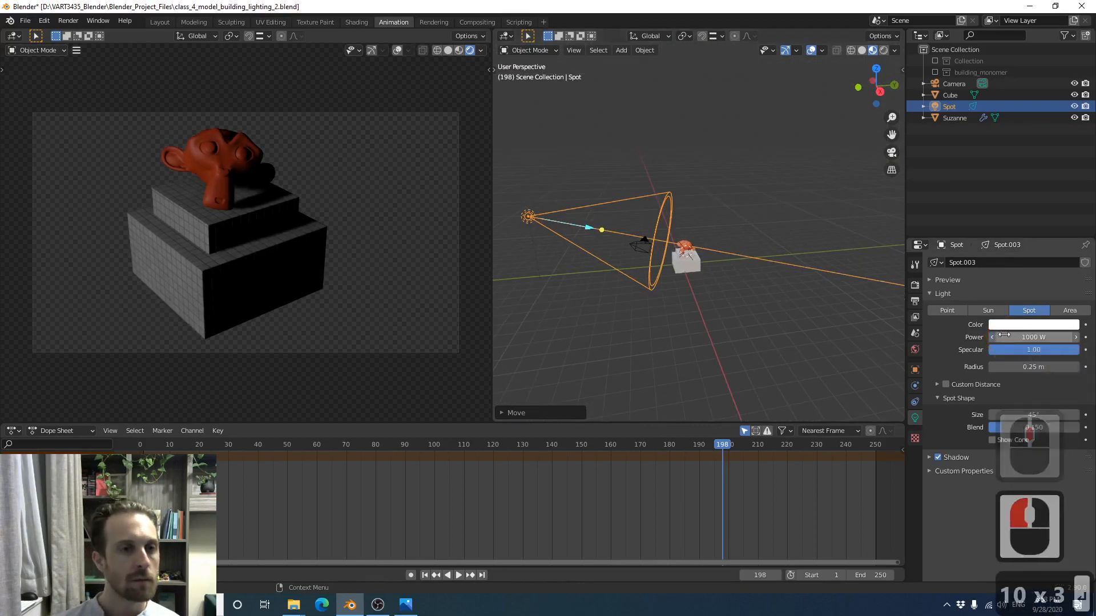
{"action": "left_click", "coordinate": [1027, 337]}
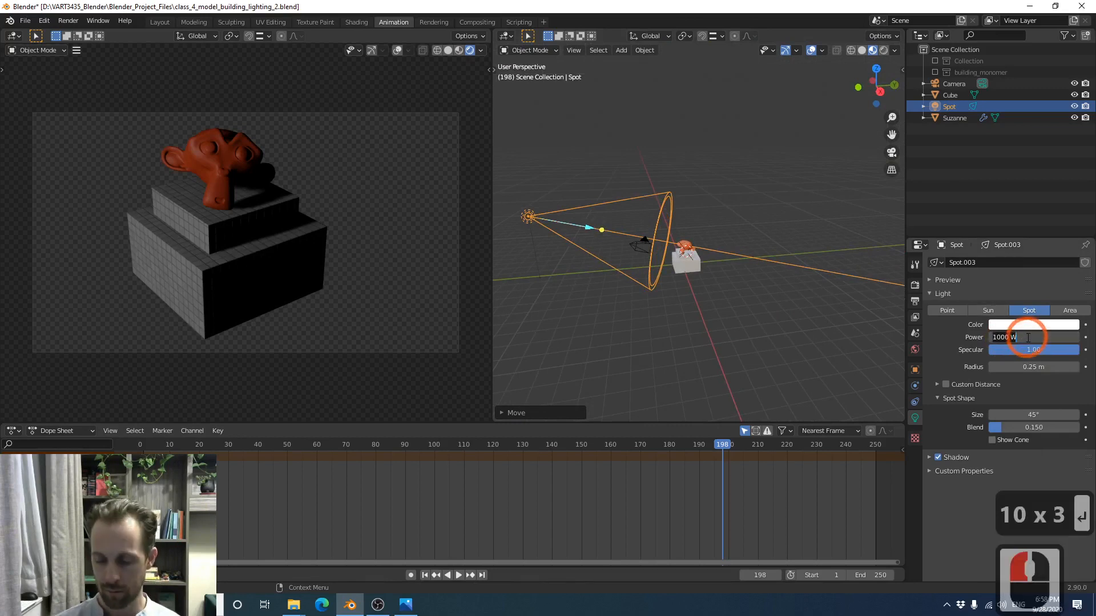
{"action": "type", "text": "1300"}
{"action": "key", "text": "Return"}
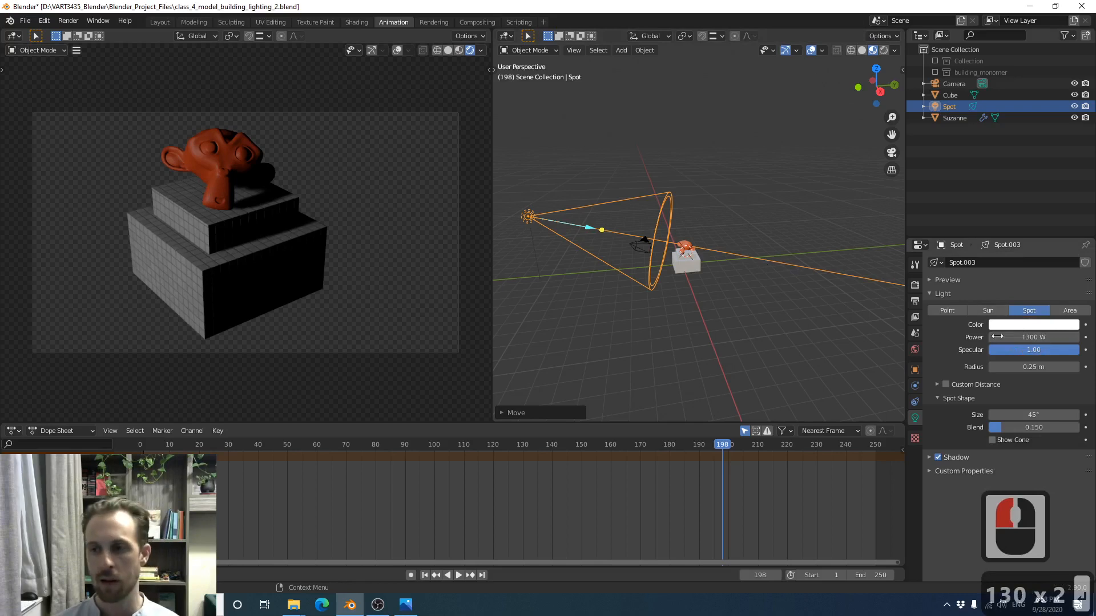
Set the spot light's power to 1500 W
{"action": "left_click", "coordinate": [1023, 336]}
{"action": "type", "text": "1500"}
{"action": "key", "text": "Return"}
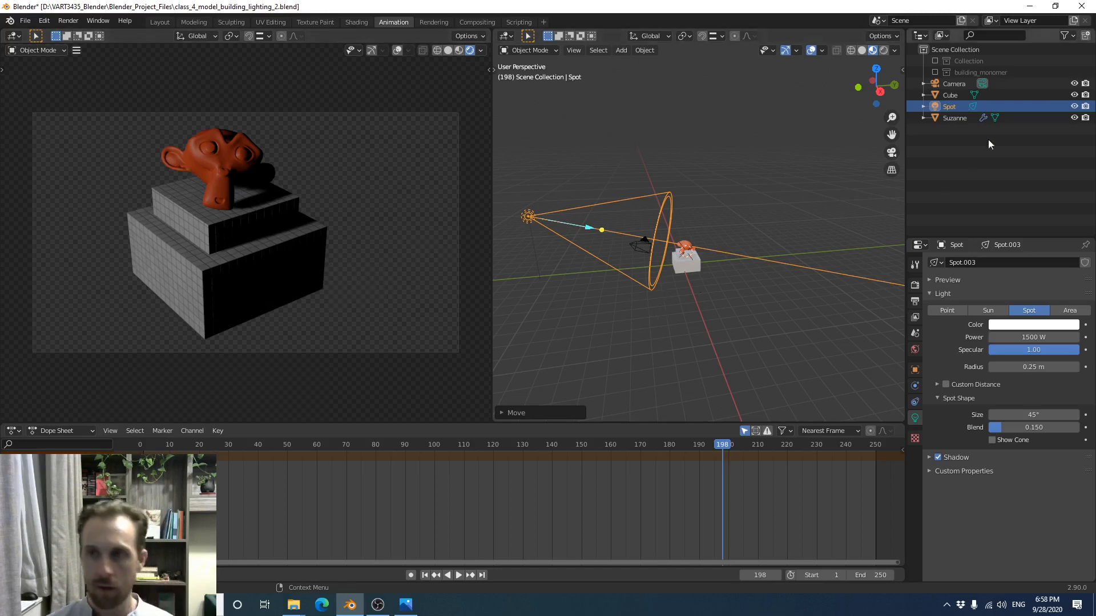
Rename the spot light to "key"
{"action": "double_click", "coordinate": [948, 106]}
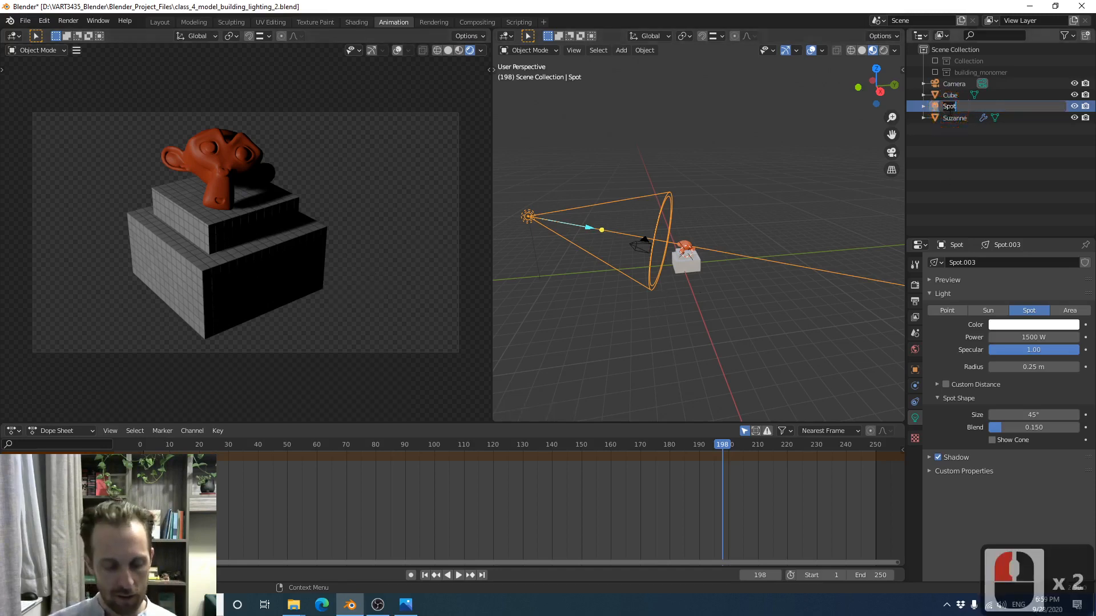
{"action": "type", "text": "key"}
{"action": "left_click", "coordinate": [916, 192]}
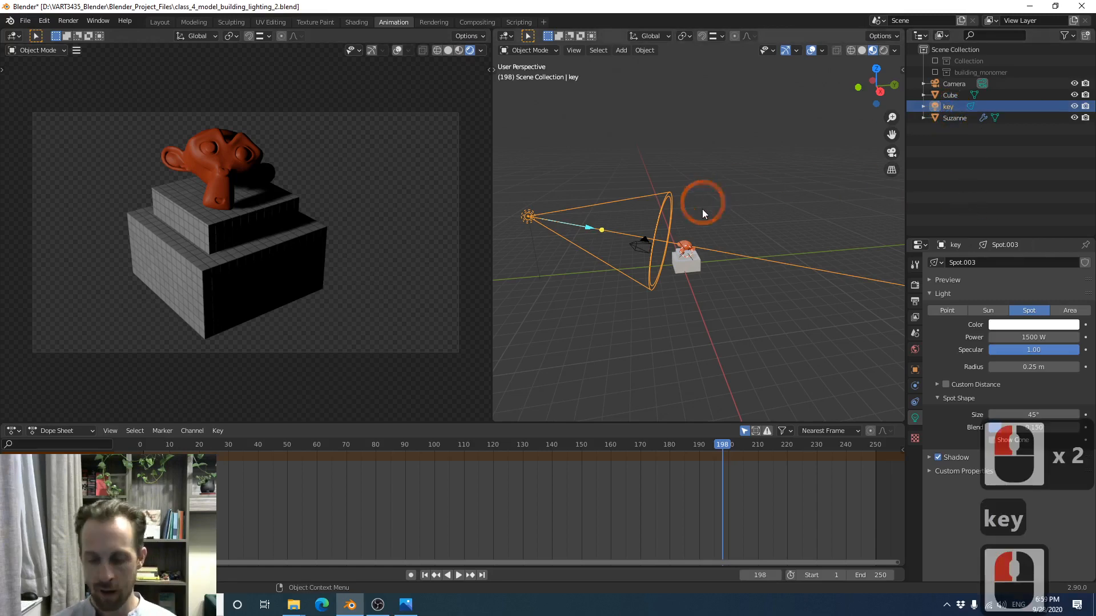
In top view, duplicate the key light in place and rotate the copy about 111 degrees counterclockwise
{"action": "key", "text": "KP_7"}
{"action": "scroll", "coordinate": [699, 294], "scroll_direction": "down", "scroll_amount": 2}
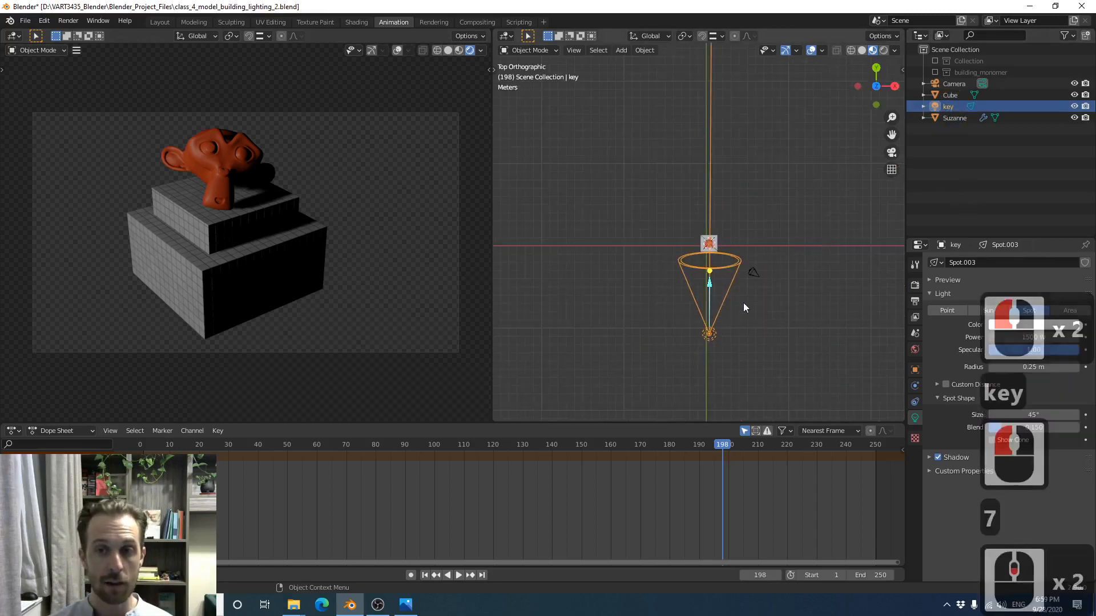
{"action": "scroll", "coordinate": [745, 307], "scroll_direction": "up", "scroll_amount": 2}
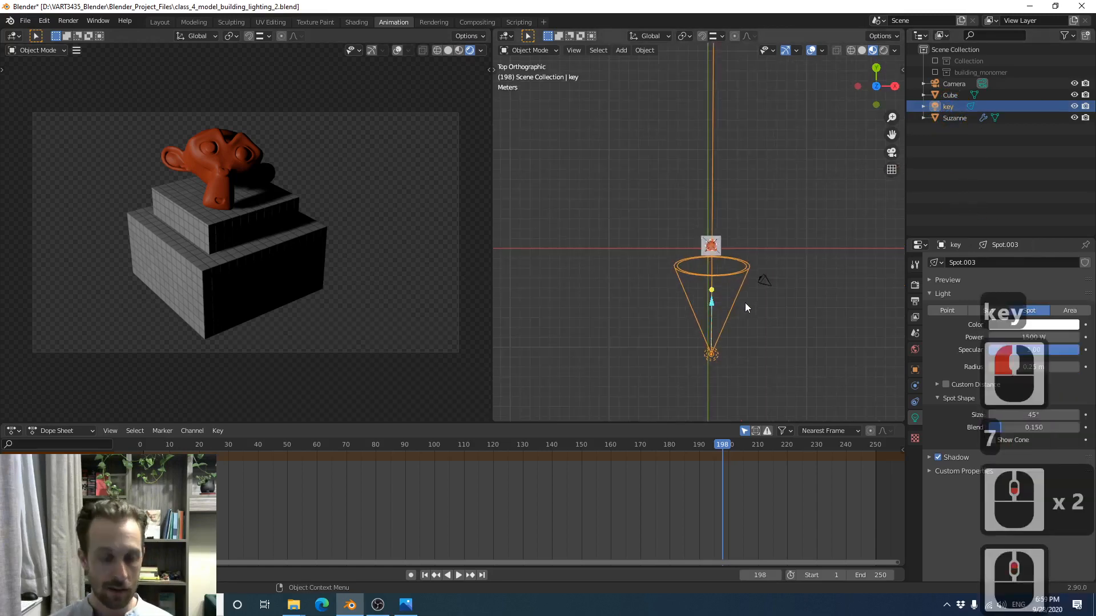
{"action": "key", "text": "shift+d"}
{"action": "left_click", "coordinate": [720, 353]}
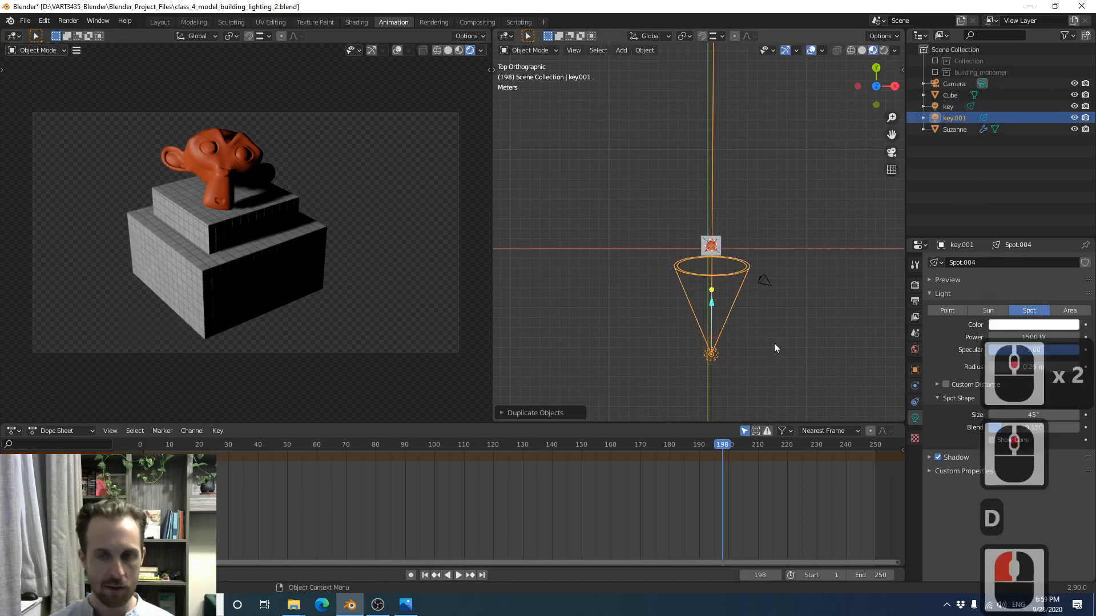
{"action": "key", "text": "r"}
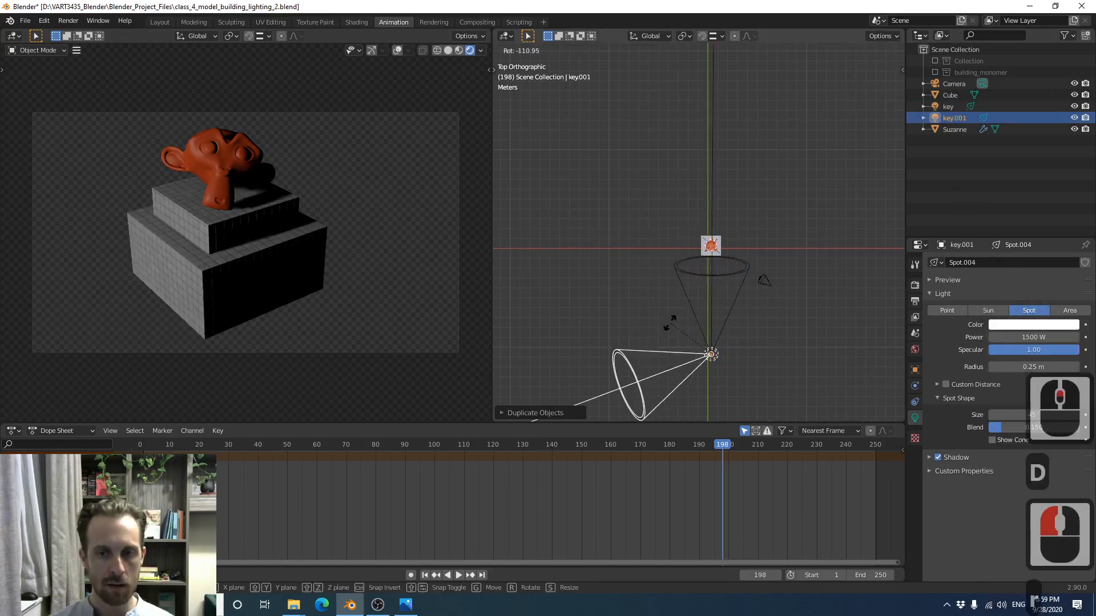
{"action": "left_click", "coordinate": [668, 319]}
Move the duplicated spot light about 11 m along X and 17 m along Y, aiming its beam at the monkey head
{"action": "key", "text": "g"}
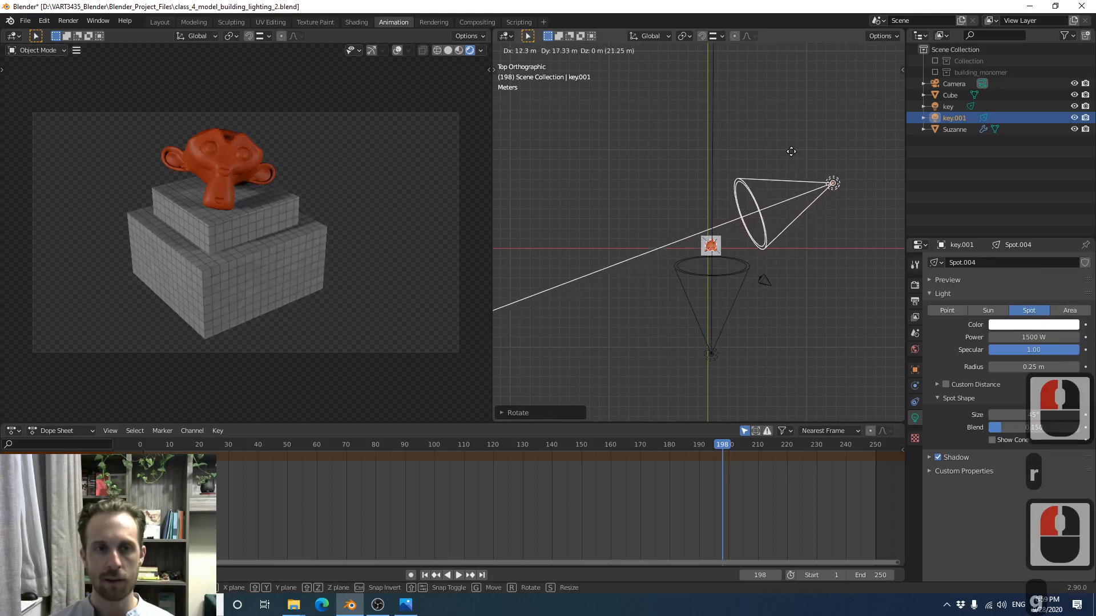
{"action": "left_click", "coordinate": [791, 154]}
{"action": "scroll", "coordinate": [818, 216], "scroll_direction": "up", "scroll_amount": 2}
{"action": "key", "text": "g"}
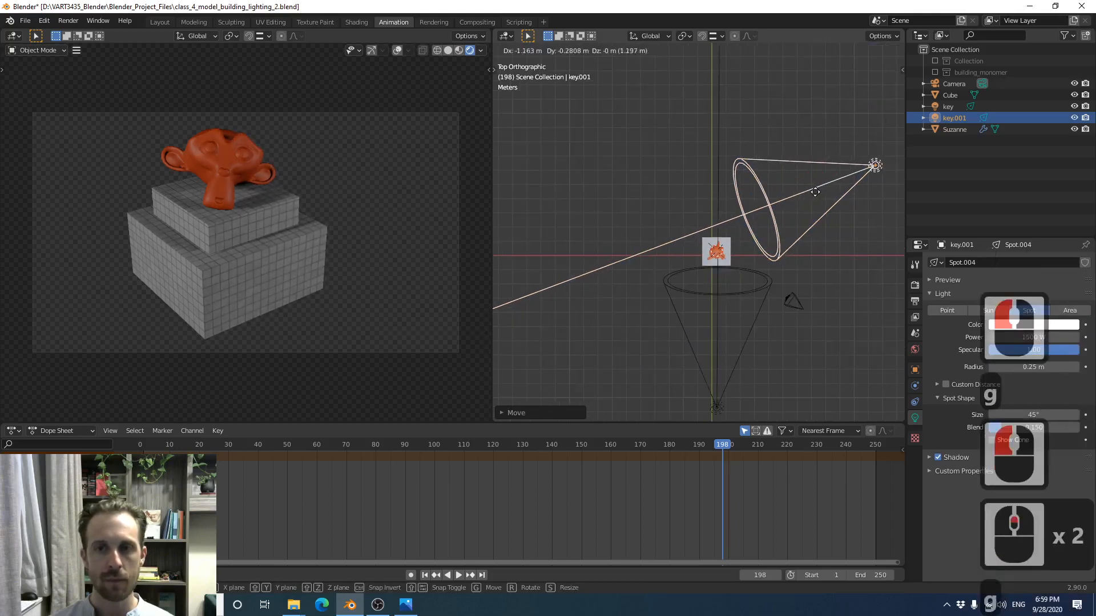
{"action": "left_click", "coordinate": [818, 192]}
{"action": "scroll", "coordinate": [785, 237], "scroll_direction": "down", "scroll_amount": 4}
{"action": "middle_click_drag", "start_coordinate": [783, 239], "coordinate": [679, 167]}
{"action": "scroll", "coordinate": [708, 209], "scroll_direction": "up", "scroll_amount": 2}
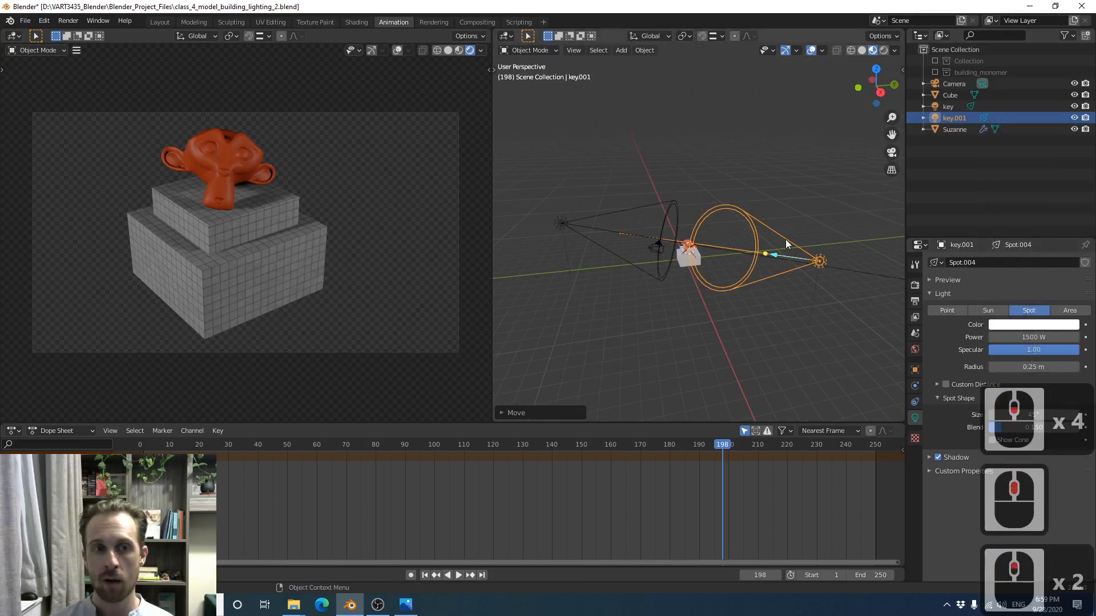
Hide the key light and rename the duplicated spot light to "fill"
{"action": "left_click", "coordinate": [1074, 107]}
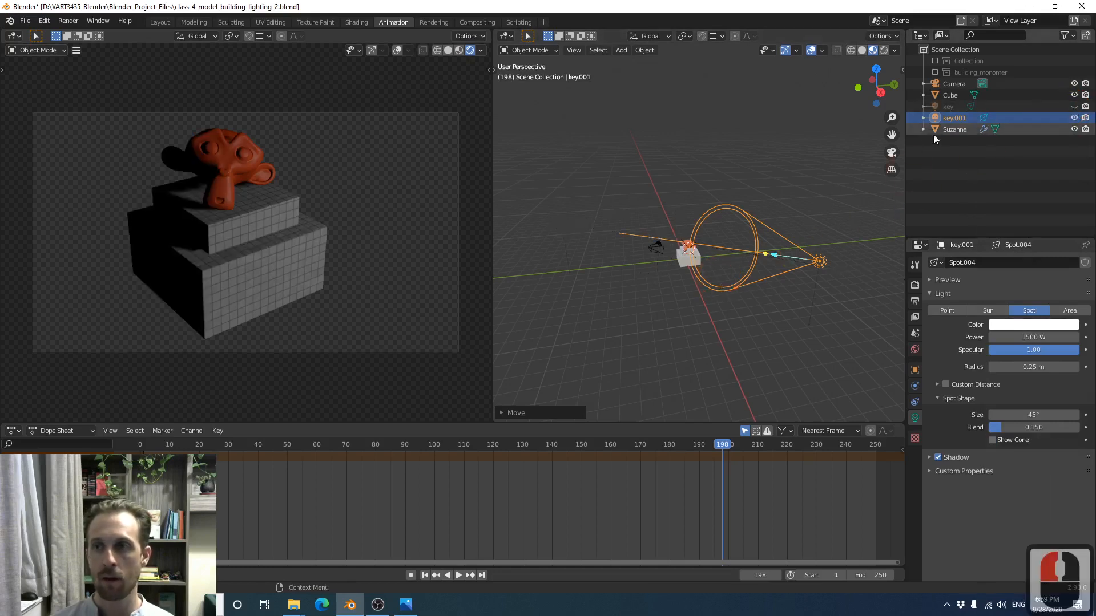
{"action": "left_click", "coordinate": [955, 117]}
{"action": "double_click", "coordinate": [955, 117]}
{"action": "type", "text": "fill"}
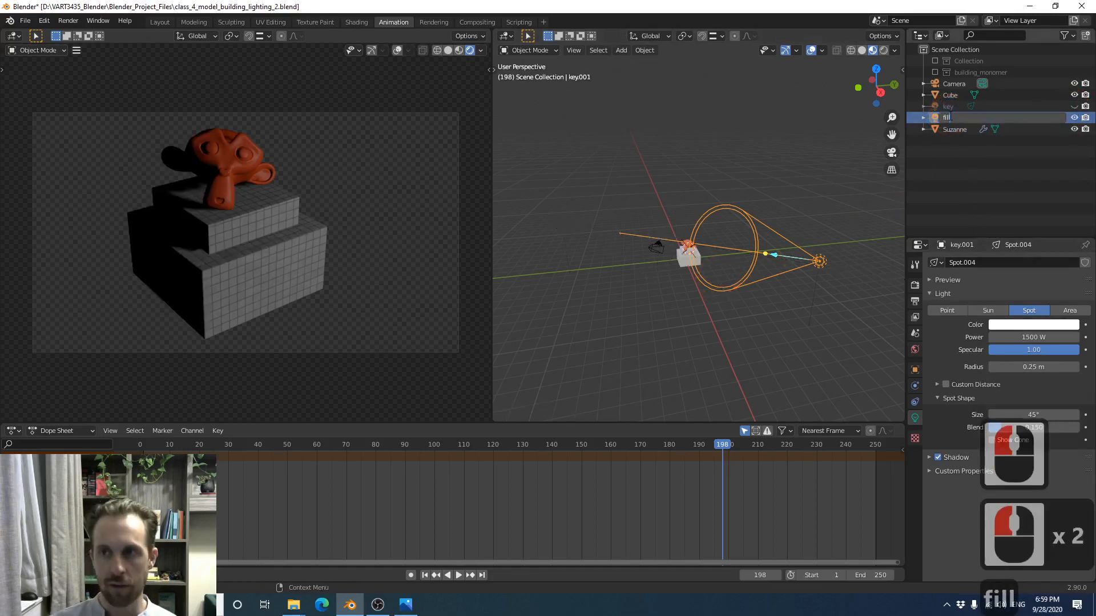
{"action": "left_click", "coordinate": [978, 186]}
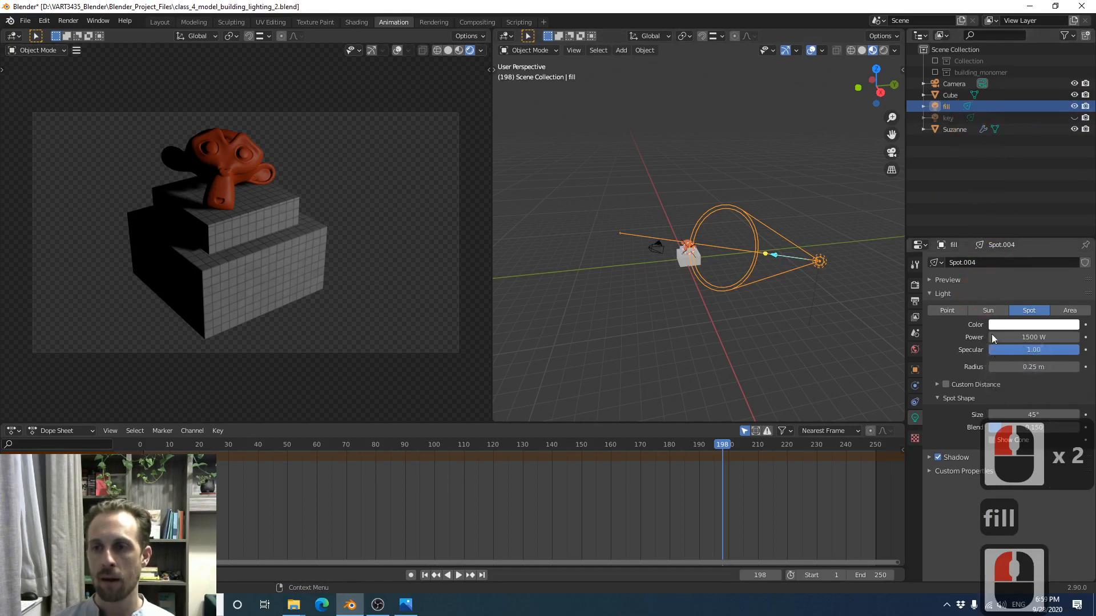
Try the fill light at 200 W and 500 W power
{"action": "double_click", "coordinate": [1016, 337]}
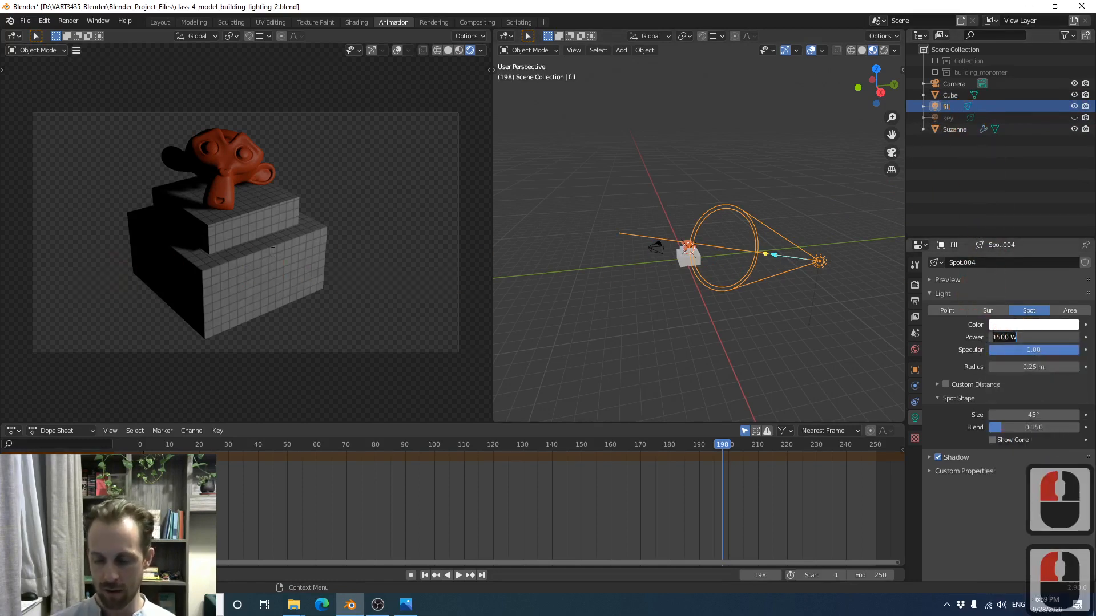
{"action": "type", "text": "200"}
{"action": "key", "text": "Return"}
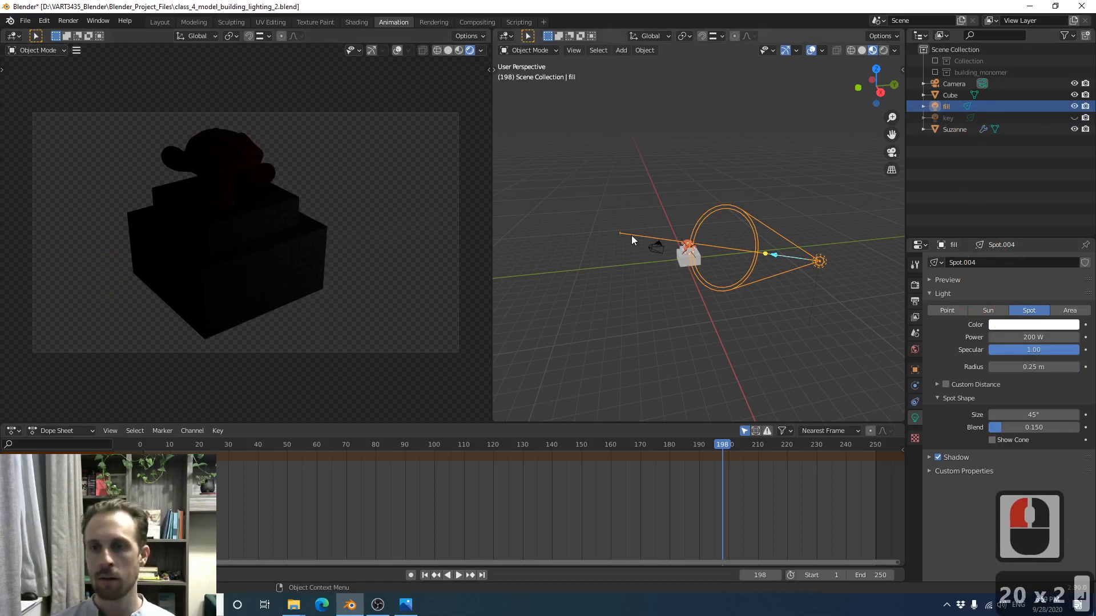
{"action": "middle_click_drag", "start_coordinate": [731, 248], "coordinate": [915, 320]}
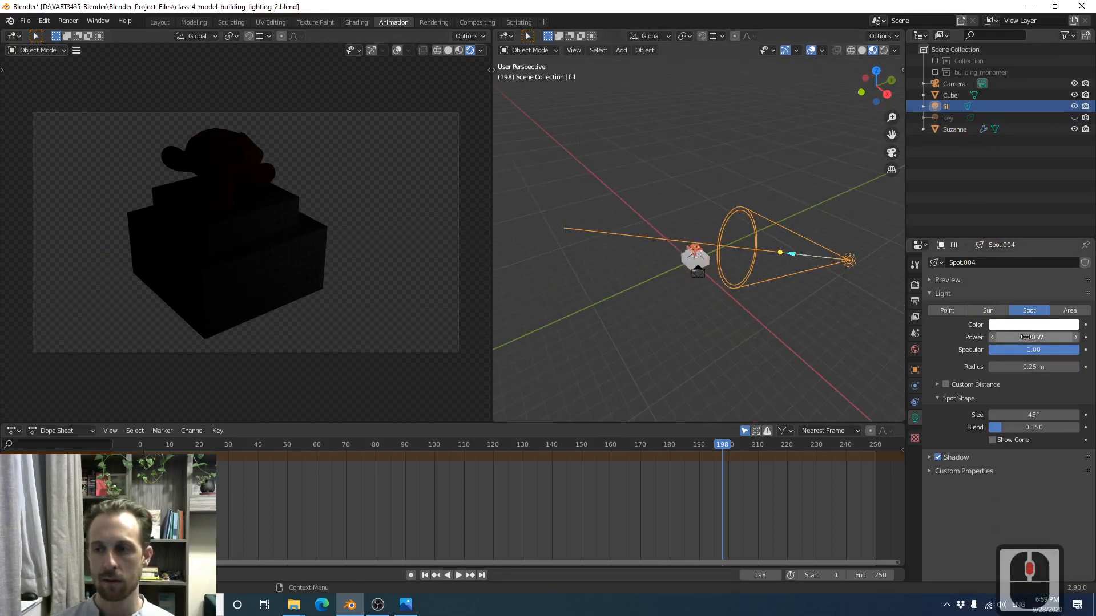
{"action": "double_click", "coordinate": [1010, 338]}
{"action": "type", "text": "500"}
{"action": "key", "text": "Return"}
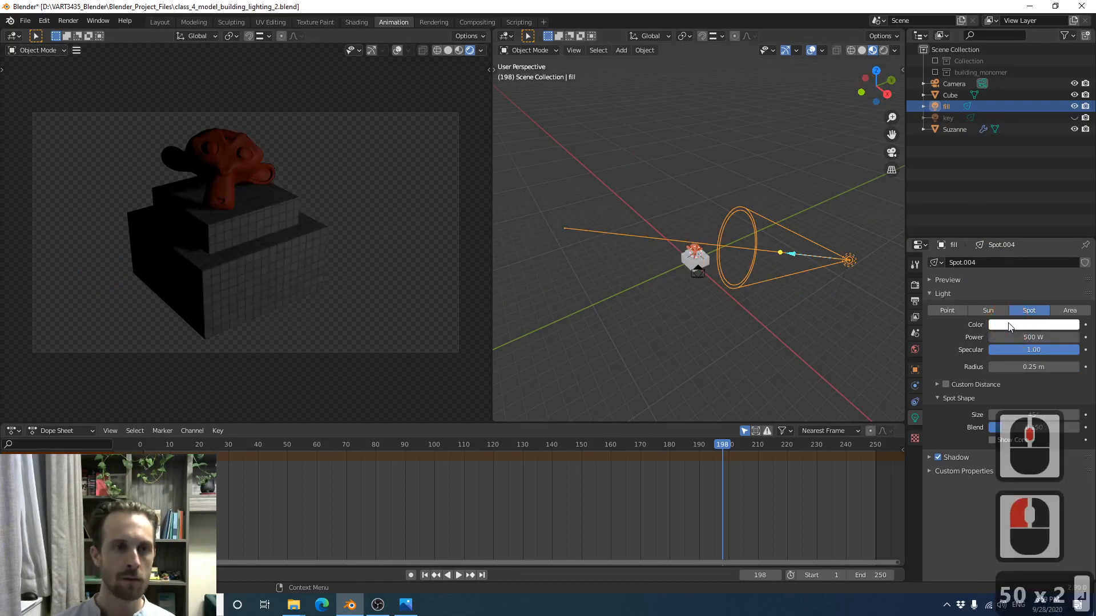
Set the fill light's power to 350 W and show the key light again
{"action": "double_click", "coordinate": [1018, 338]}
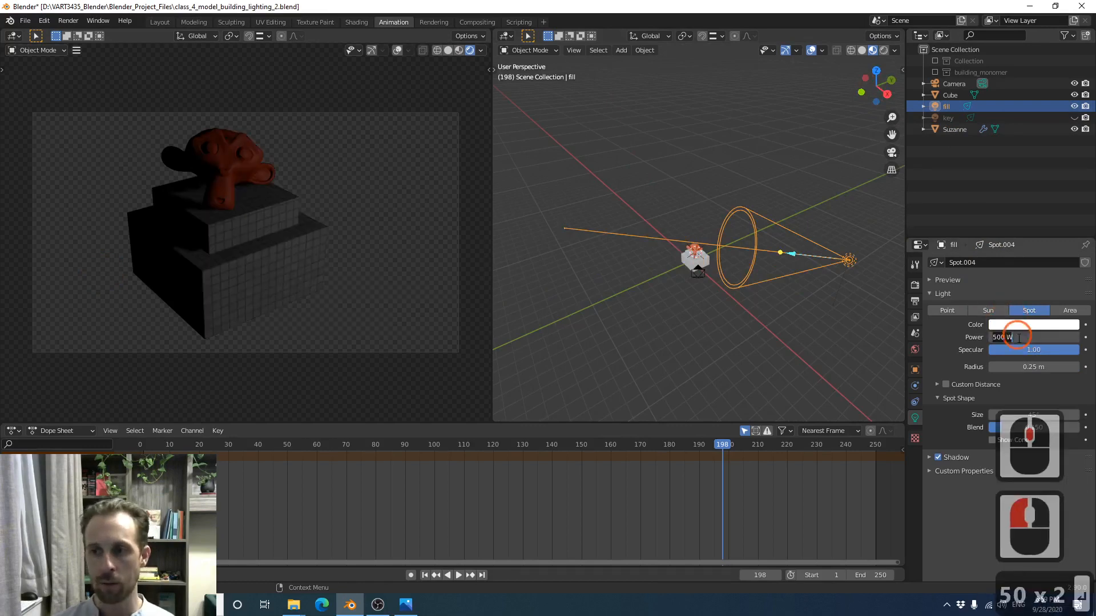
{"action": "type", "text": "350"}
{"action": "key", "text": "Return"}
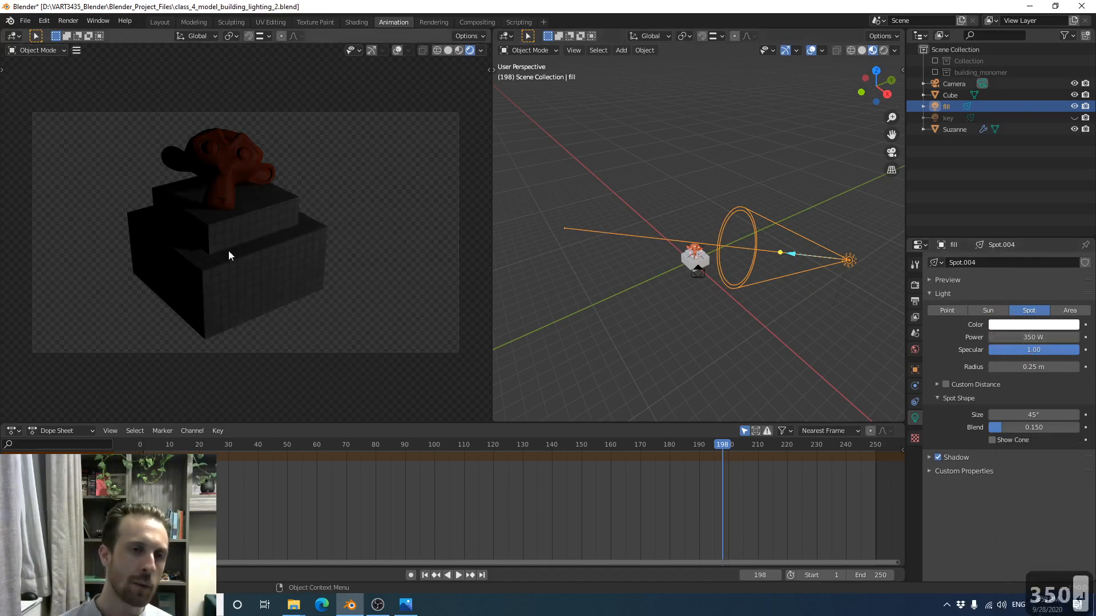
{"action": "left_click", "coordinate": [1073, 118]}
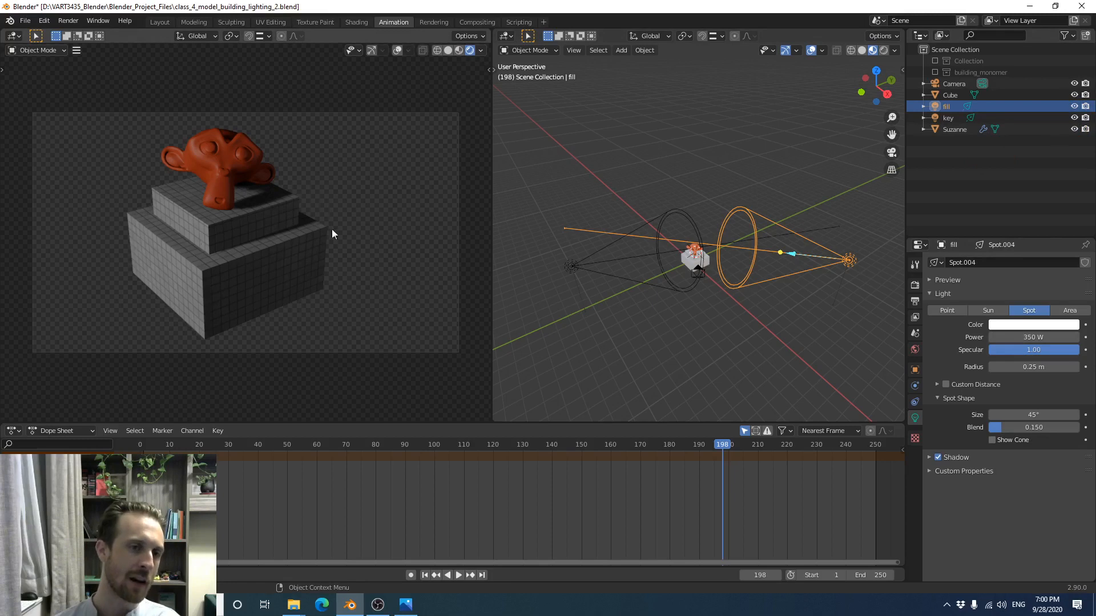
Toggle the visibility of the fill and key lights in turn to compare their effect on the monkey head and pedestal
{"action": "left_click", "coordinate": [1074, 108]}
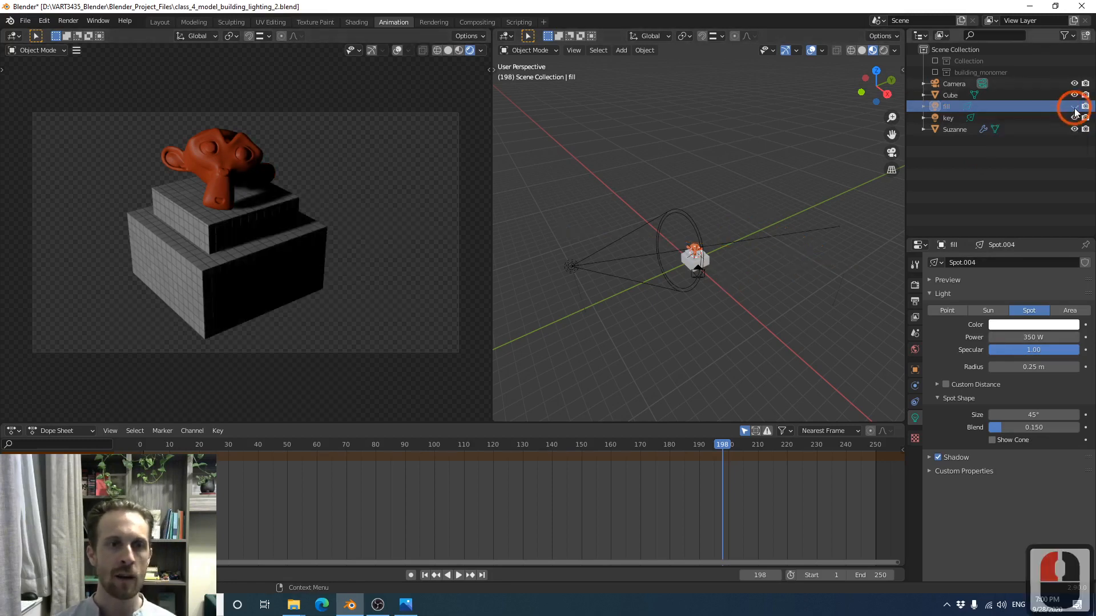
{"action": "left_click", "coordinate": [1074, 108]}
{"action": "left_click", "coordinate": [1074, 117]}
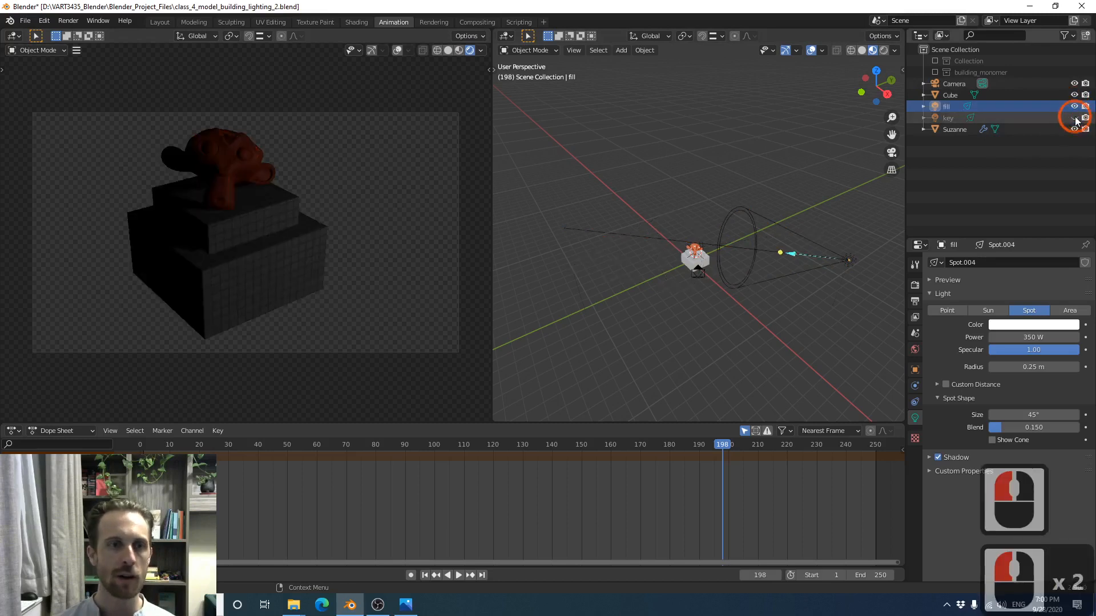
{"action": "left_click", "coordinate": [1073, 116]}
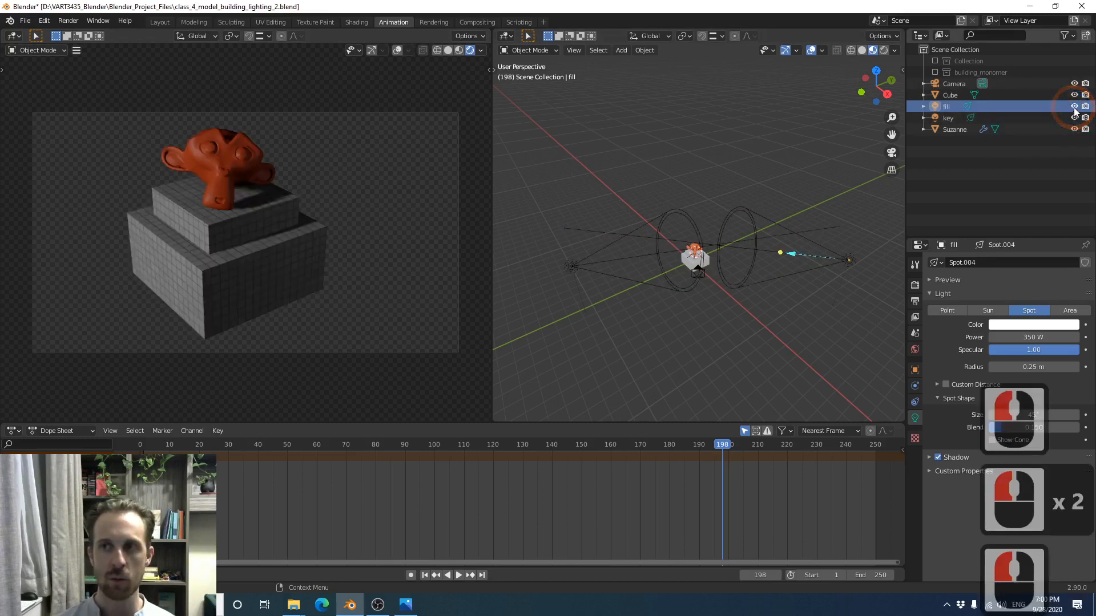
{"action": "left_click", "coordinate": [1074, 108]}
{"action": "left_click", "coordinate": [1073, 107]}
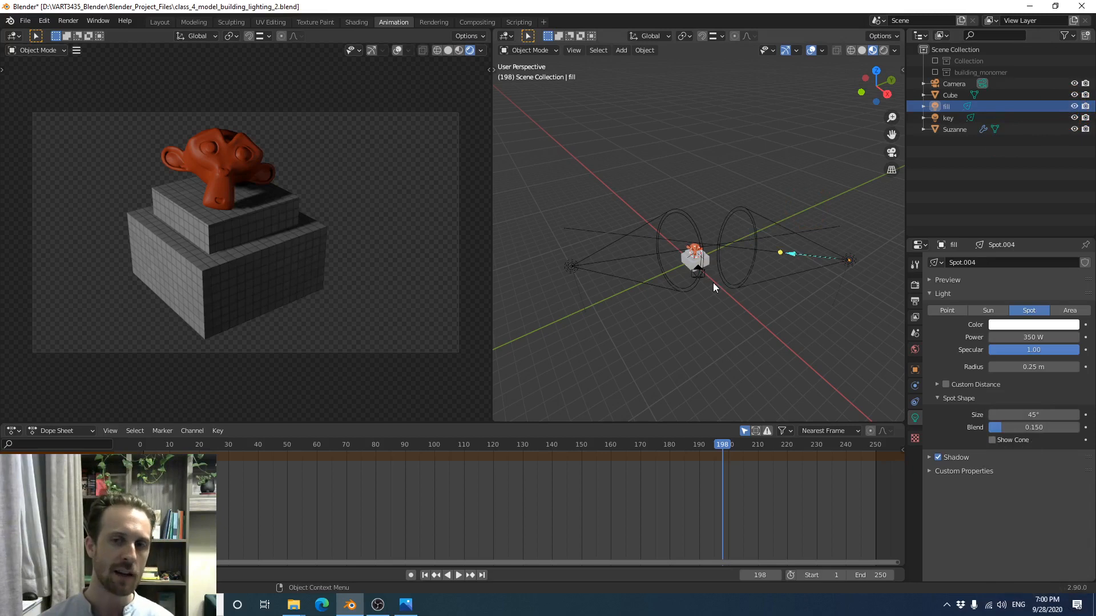
Examine from above how the key and fill lights are placed around the pedestal, selecting each light in turn
{"action": "middle_click_drag", "start_coordinate": [713, 282], "coordinate": [708, 371]}
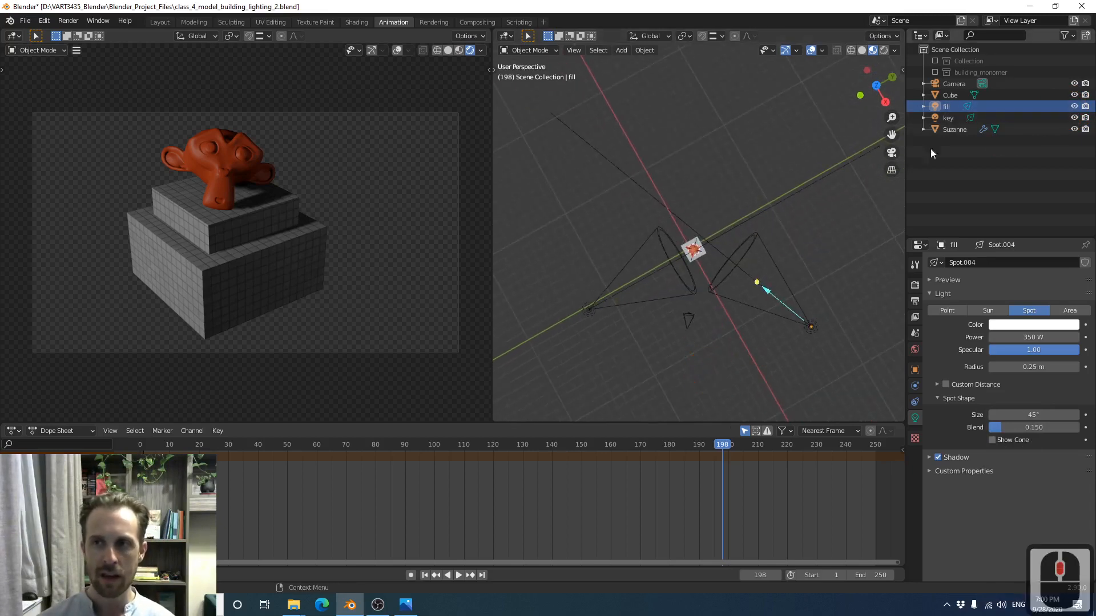
{"action": "left_click", "coordinate": [589, 309]}
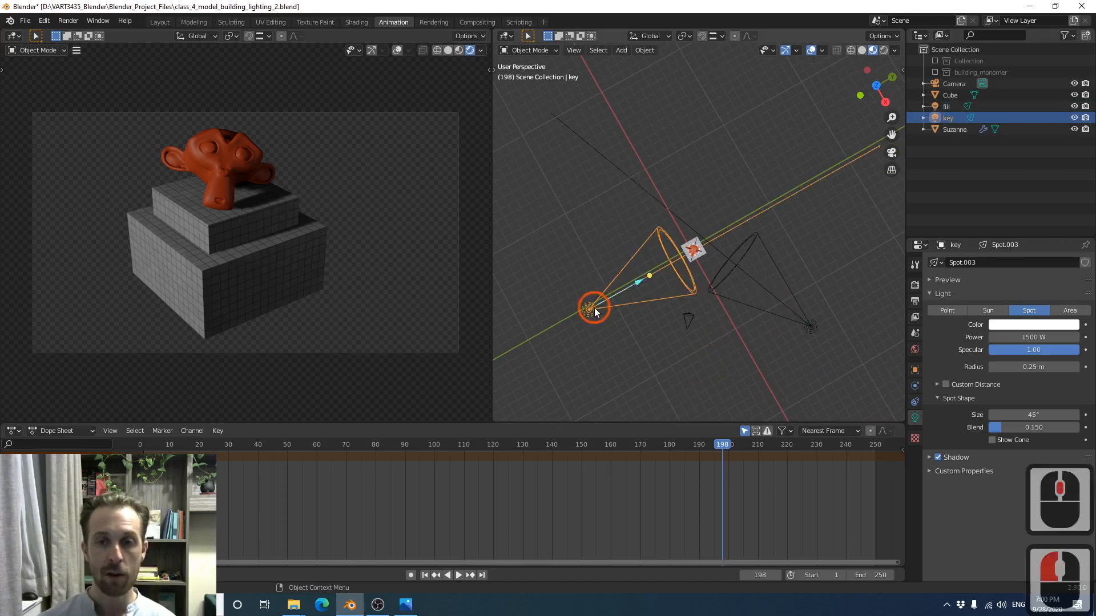
{"action": "left_click", "coordinate": [643, 263]}
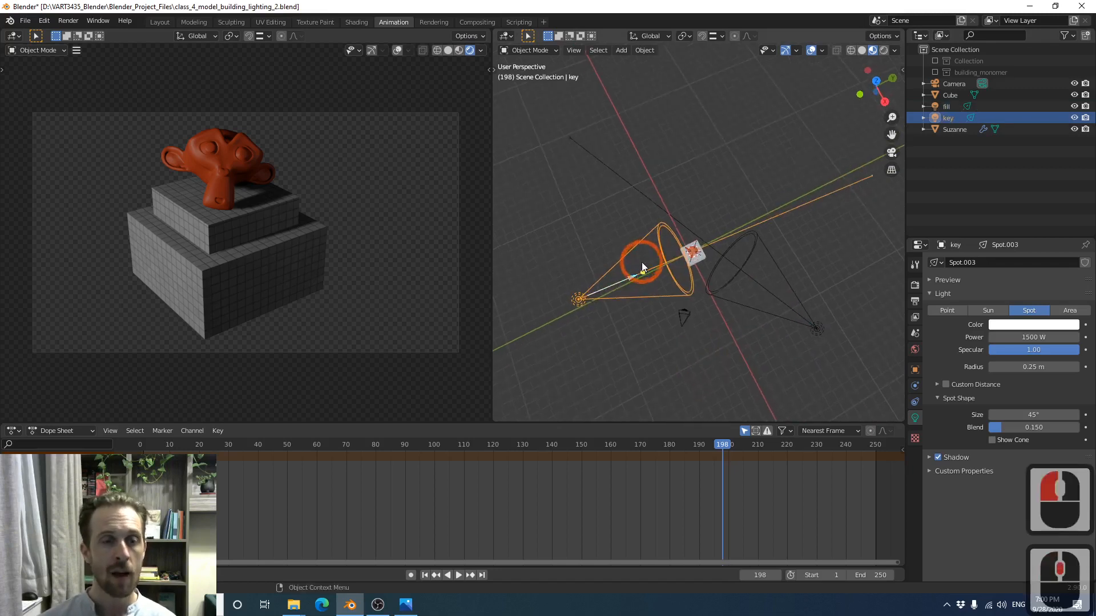
{"action": "scroll", "coordinate": [642, 262], "scroll_direction": "up", "scroll_amount": 2}
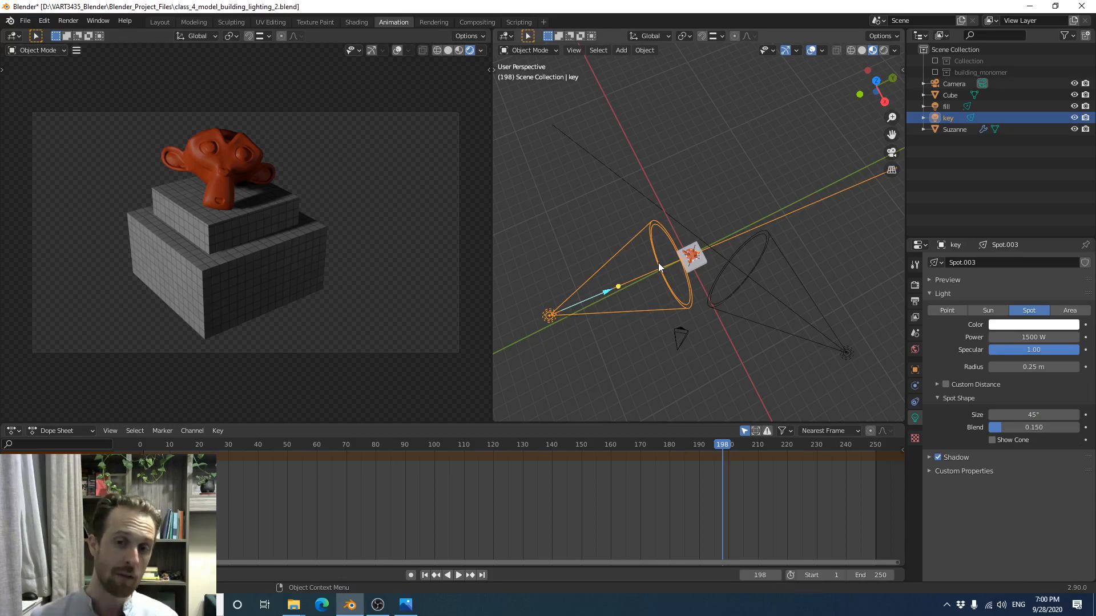
{"action": "scroll", "coordinate": [714, 285], "scroll_direction": "down", "scroll_amount": 2}
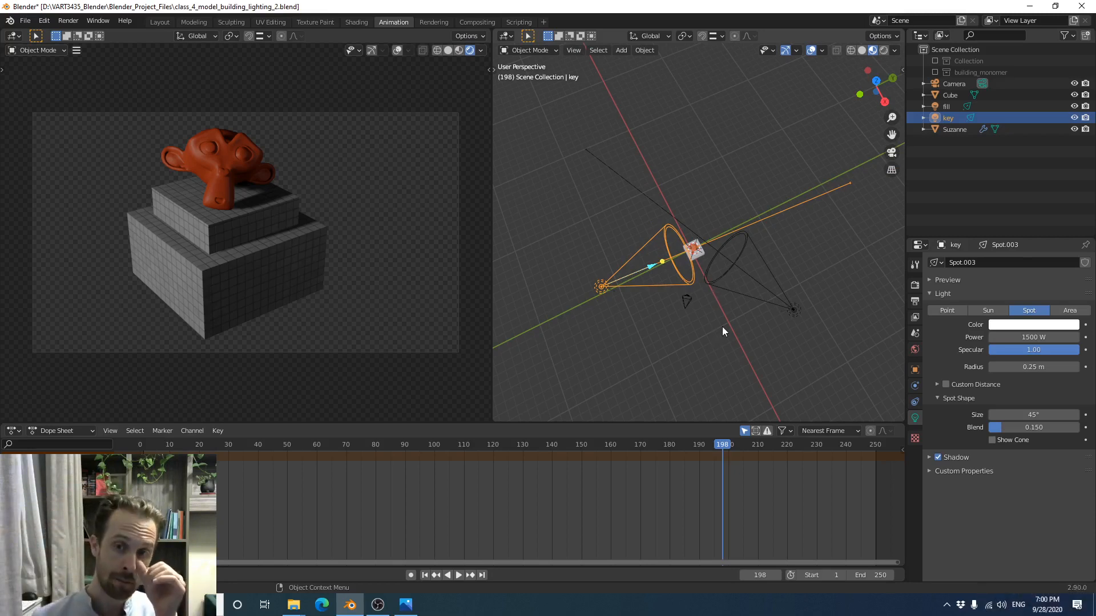
{"action": "middle_click_drag", "start_coordinate": [721, 326], "coordinate": [701, 283]}
{"action": "left_click", "coordinate": [793, 301]}
{"action": "scroll", "coordinate": [721, 338], "scroll_direction": "up", "scroll_amount": 2}
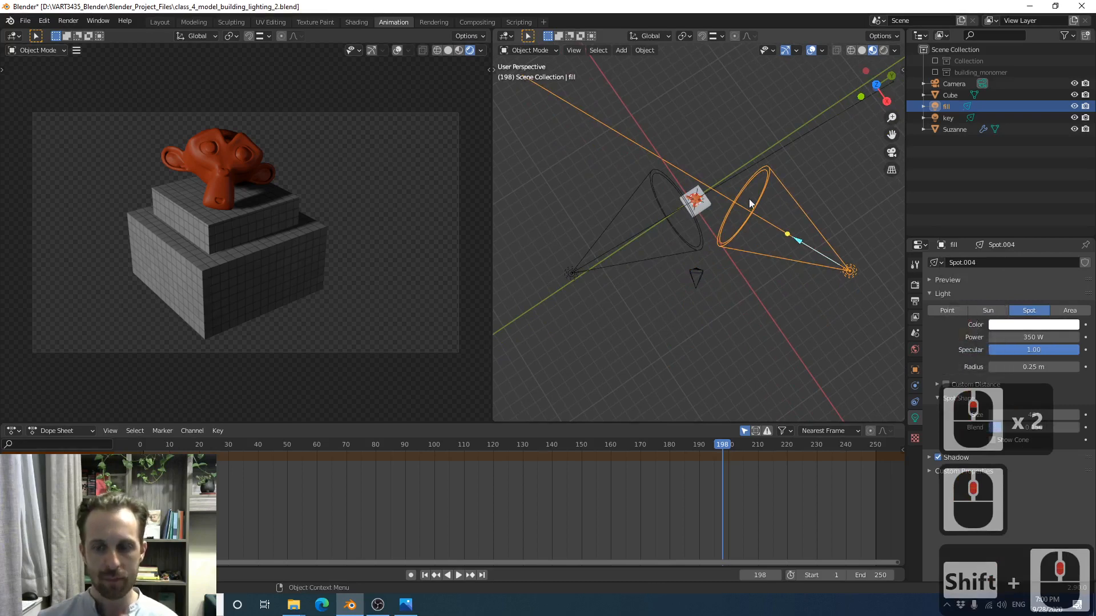
Duplicate the key light and move the copy in top view to the negative X side of the pedestal
{"action": "key", "text": "KP_7"}
{"action": "left_click", "coordinate": [669, 343]}
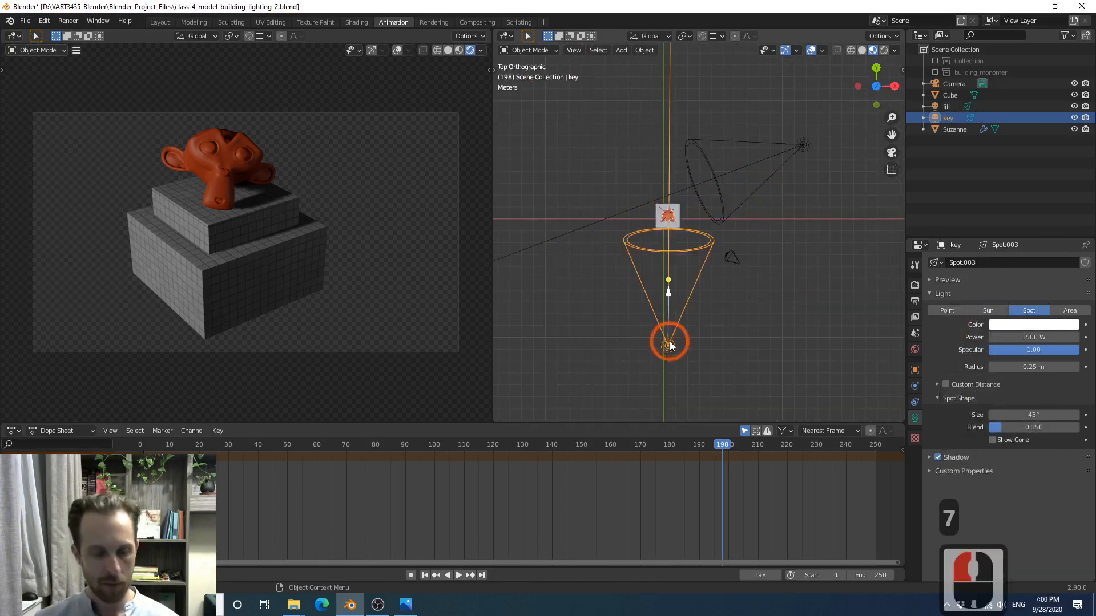
{"action": "key", "text": "shift+d"}
{"action": "right_click", "coordinate": [735, 331]}
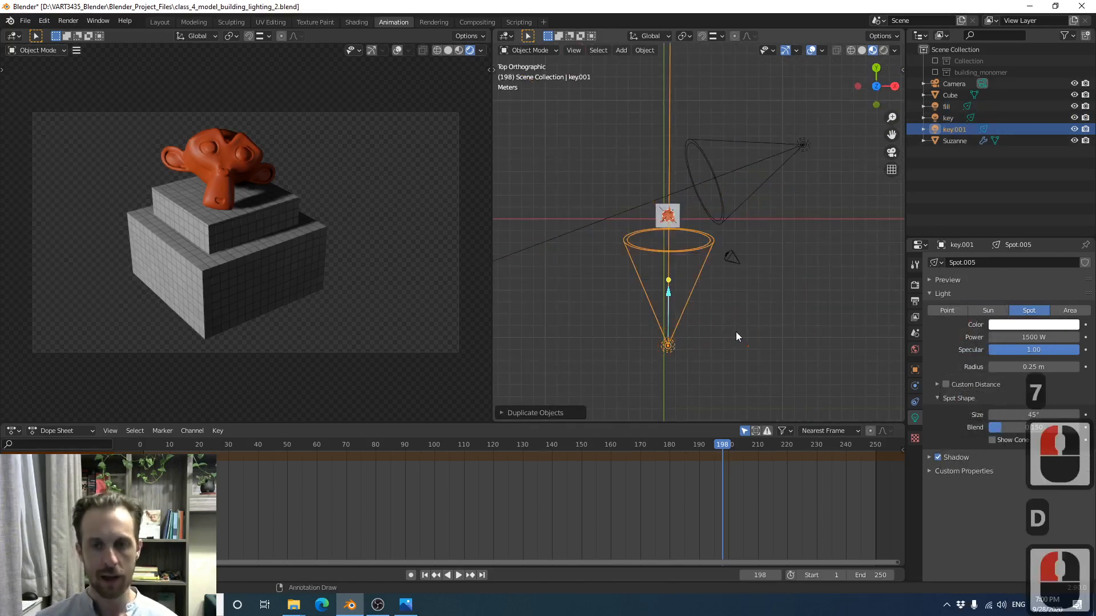
{"action": "key", "text": "g"}
{"action": "left_click", "coordinate": [659, 190]}
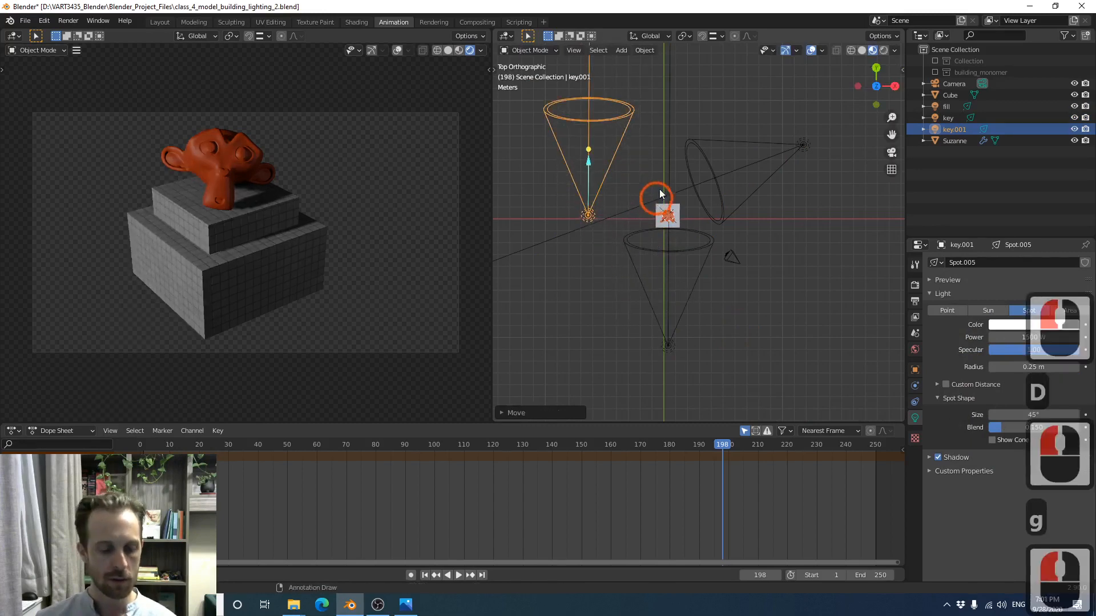
Rotate the copied spot toward the monkey head and shift it behind the pedestal, directly opposite the camera
{"action": "key", "text": "r"}
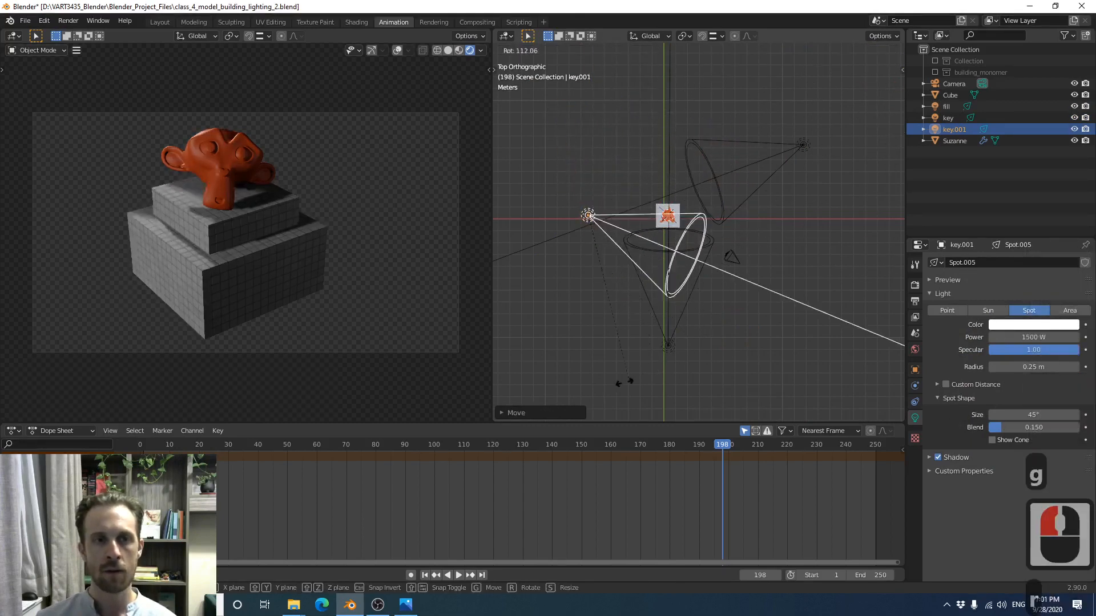
{"action": "left_click", "coordinate": [600, 337]}
{"action": "scroll", "coordinate": [622, 317], "scroll_direction": "up", "scroll_amount": 2}
{"action": "key", "text": "g"}
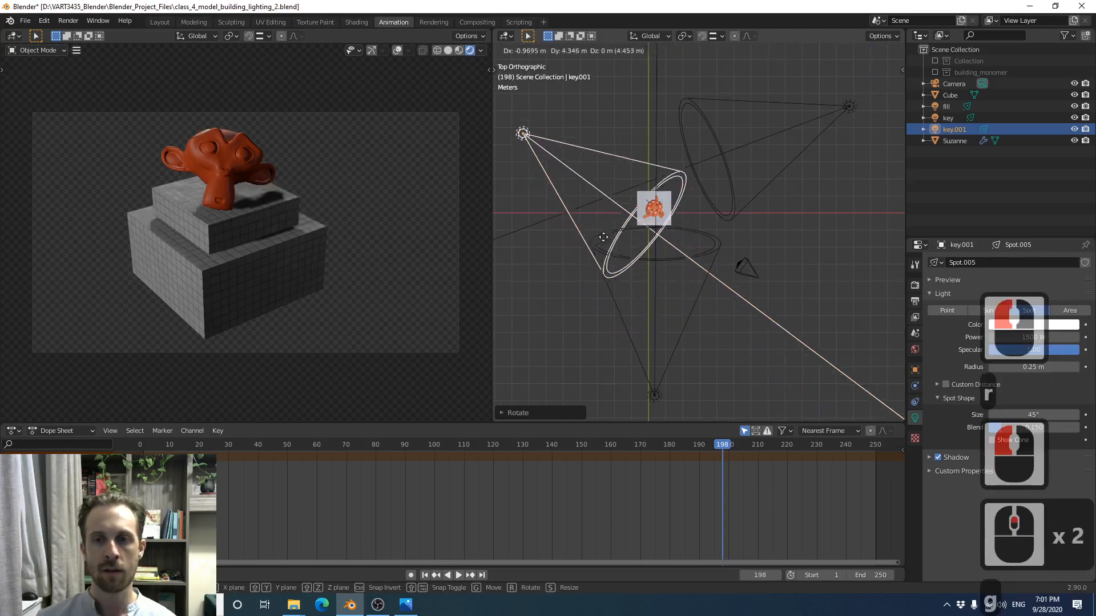
{"action": "left_click", "coordinate": [603, 204]}
{"action": "key", "text": "g"}
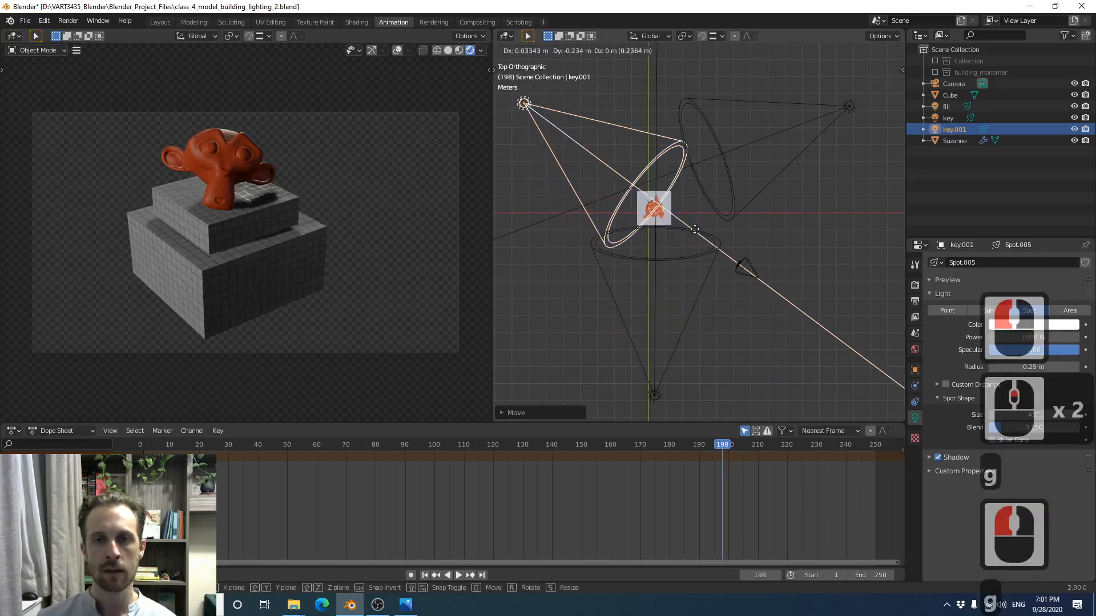
{"action": "left_click", "coordinate": [690, 225]}
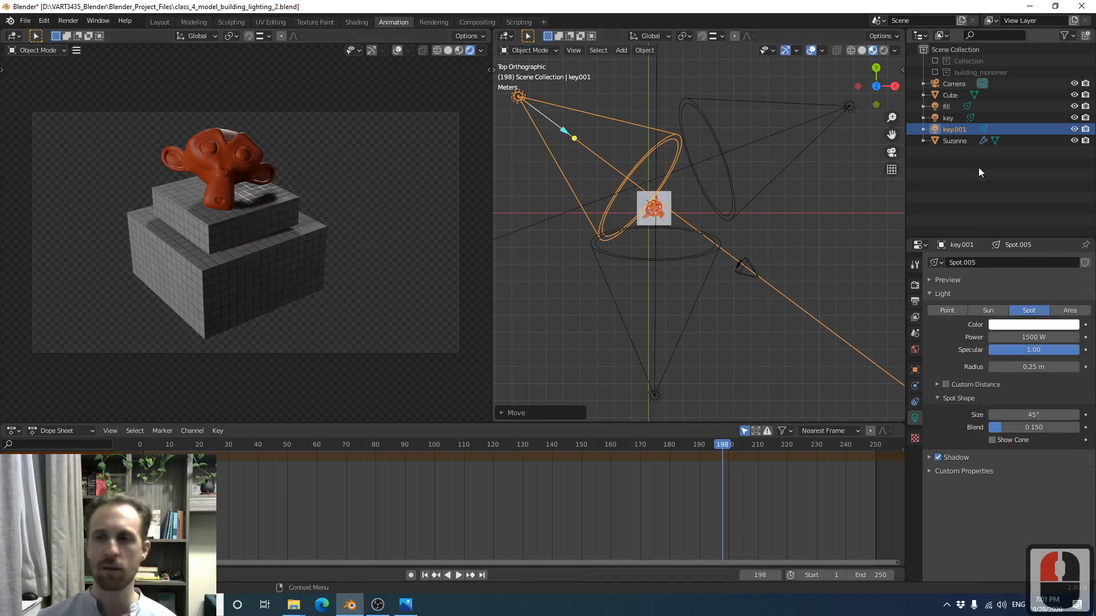
Rename the copied light to "rim" and hide the fill and key lights
{"action": "left_click", "coordinate": [958, 130]}
{"action": "double_click", "coordinate": [957, 130]}
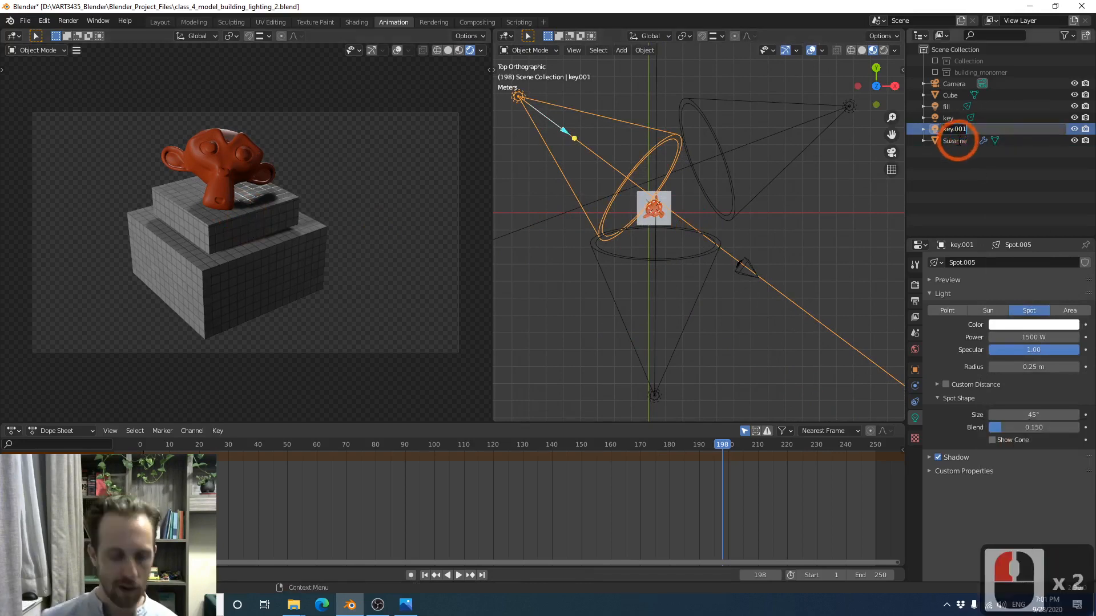
{"action": "type", "text": "rim"}
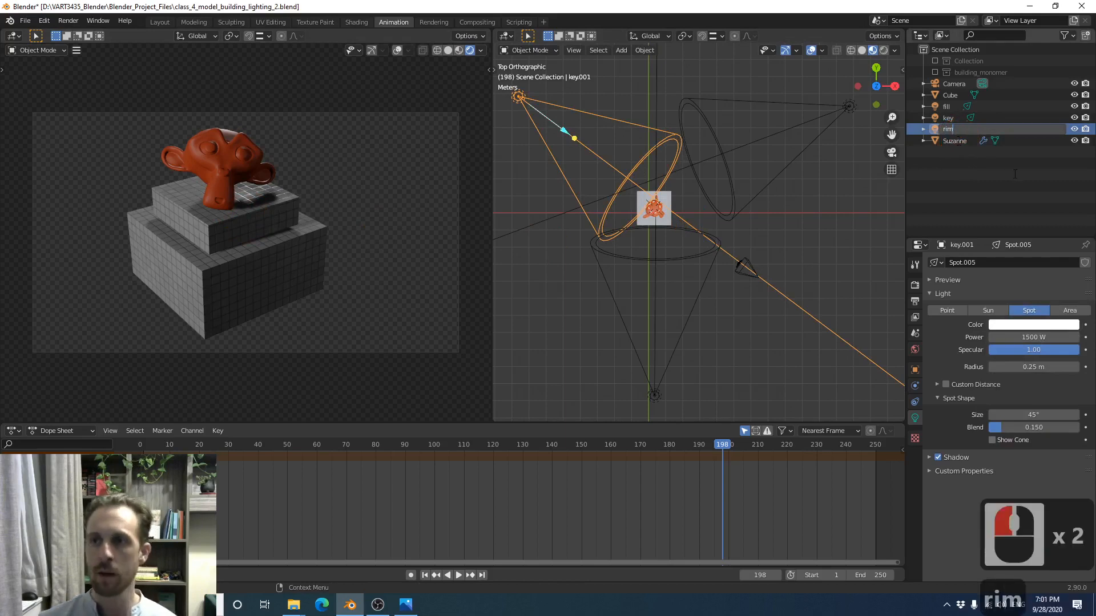
{"action": "left_click", "coordinate": [998, 185]}
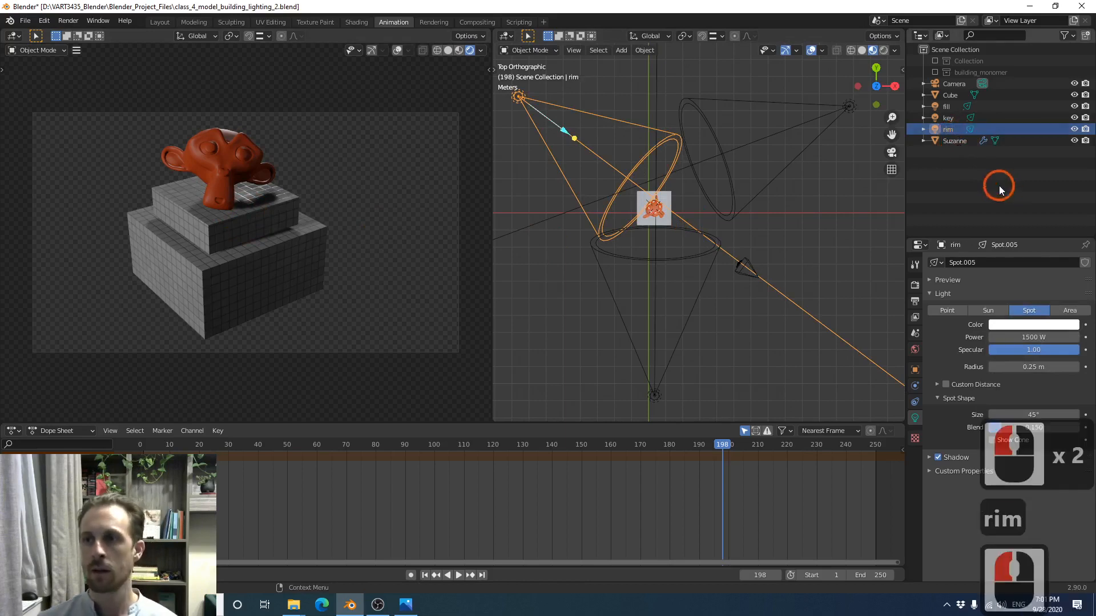
{"action": "left_click", "coordinate": [1074, 106]}
{"action": "left_click", "coordinate": [1074, 117]}
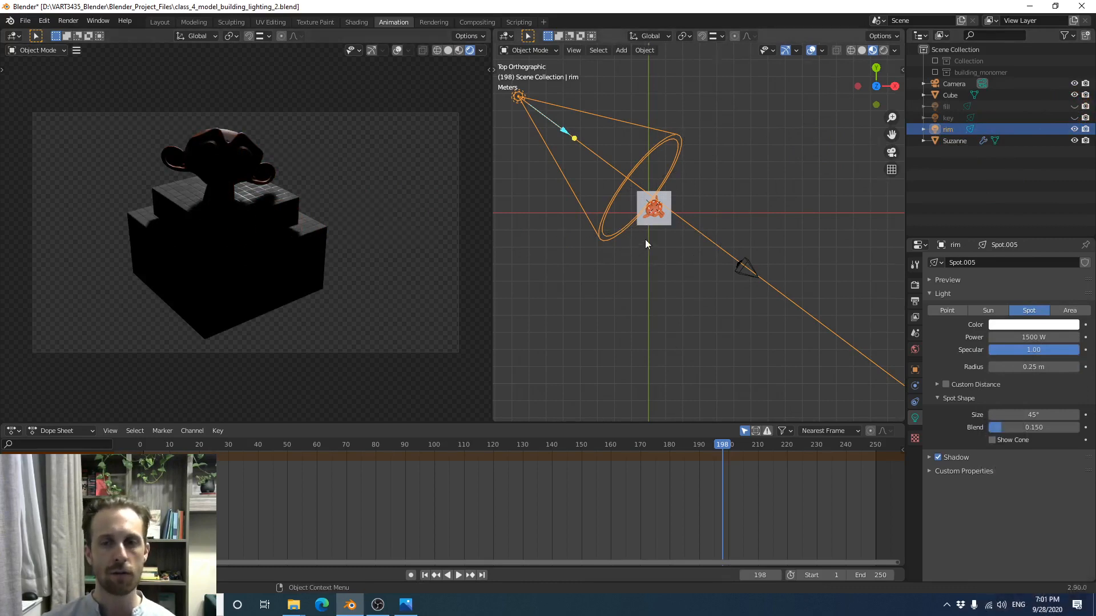
Tilt the rim light upward in front view so its cone's lower edge just grazes the monkey head
{"action": "middle_click_drag", "start_coordinate": [645, 239], "coordinate": [689, 233]}
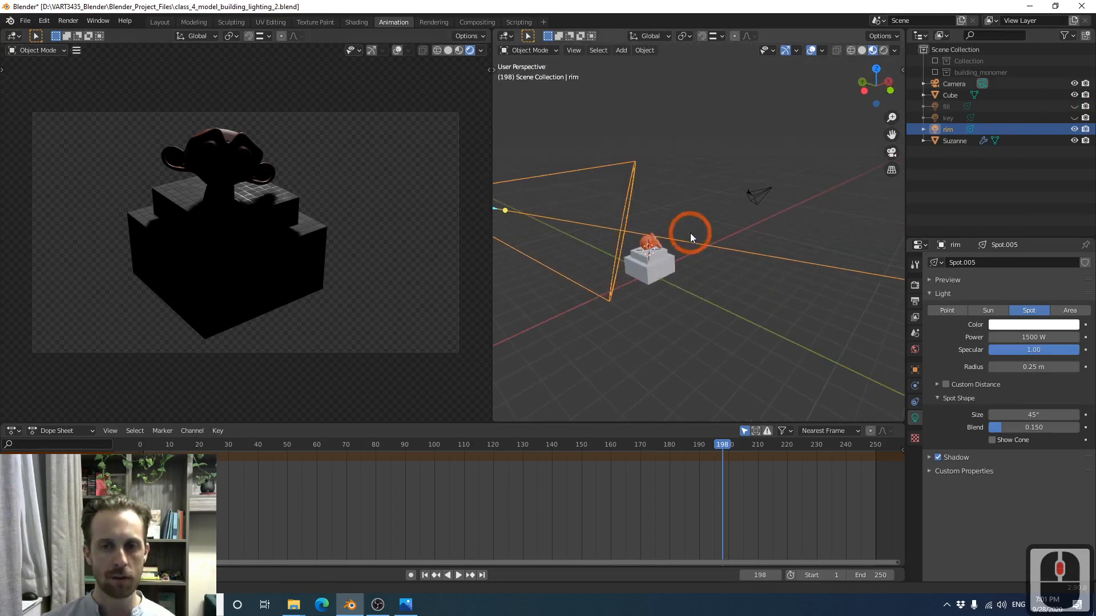
{"action": "scroll", "coordinate": [657, 236], "scroll_direction": "down", "scroll_amount": 2}
{"action": "key", "text": "KP_1"}
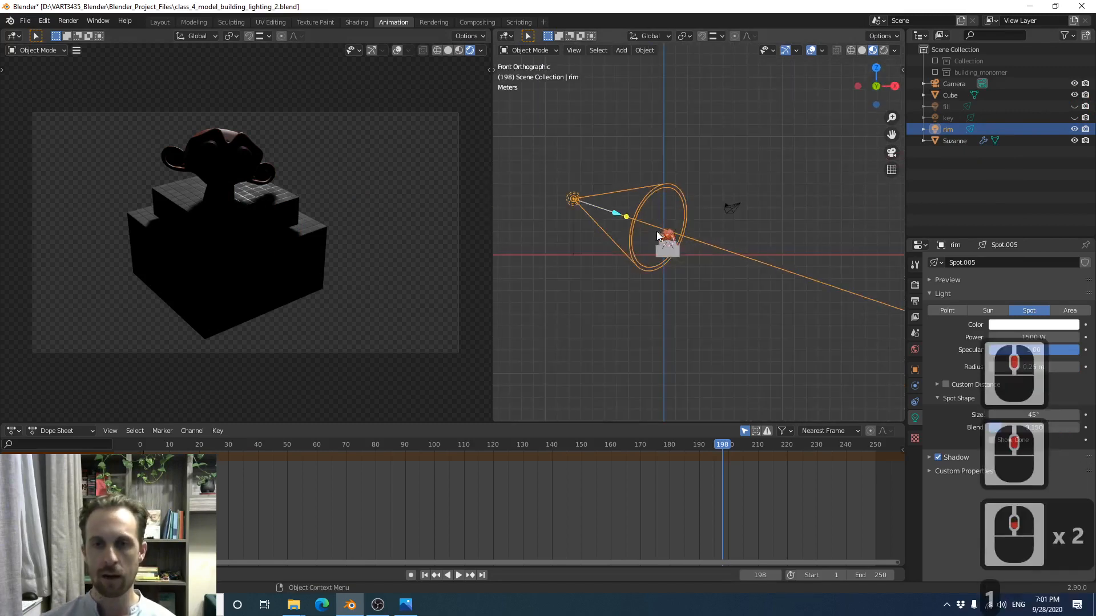
{"action": "key", "text": "KP_2"}
{"action": "key", "text": "KP_3"}
{"action": "key", "text": "KP_1"}
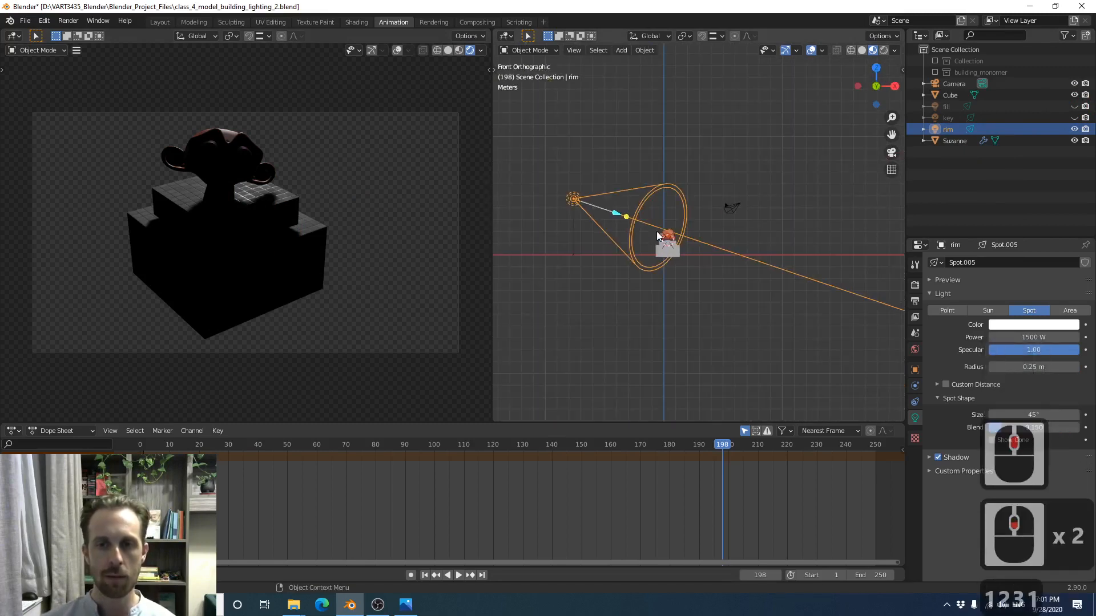
{"action": "key", "text": "r"}
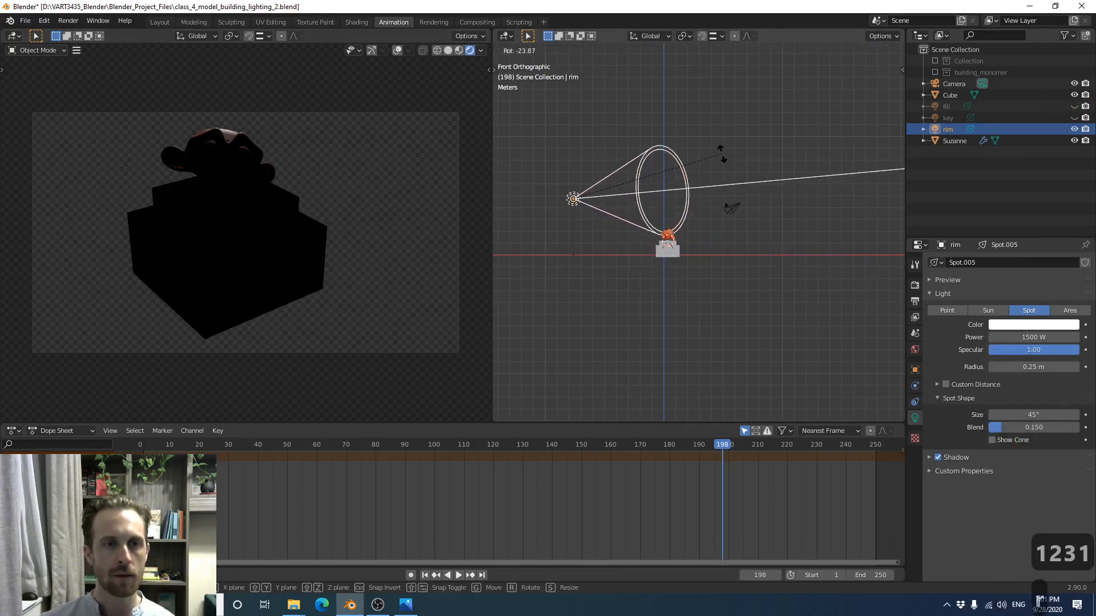
{"action": "left_click", "coordinate": [712, 162]}
Raise the rim light about 0.17 m along Z and fine-tune its tilt in front view
{"action": "scroll", "coordinate": [648, 212], "scroll_direction": "up", "scroll_amount": 2}
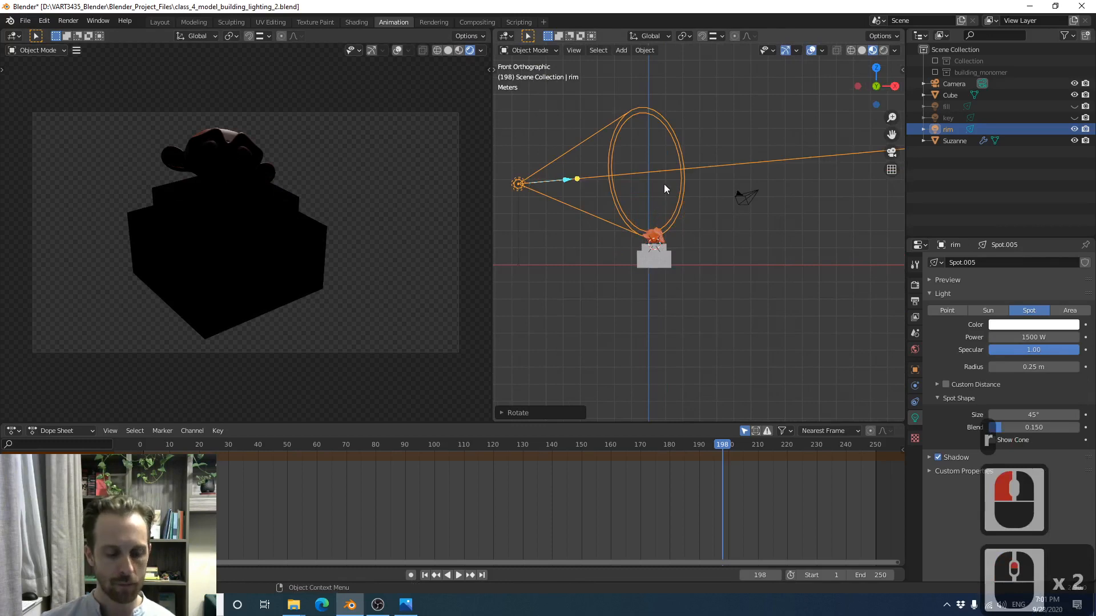
{"action": "key", "text": "g"}
{"action": "key", "text": "z"}
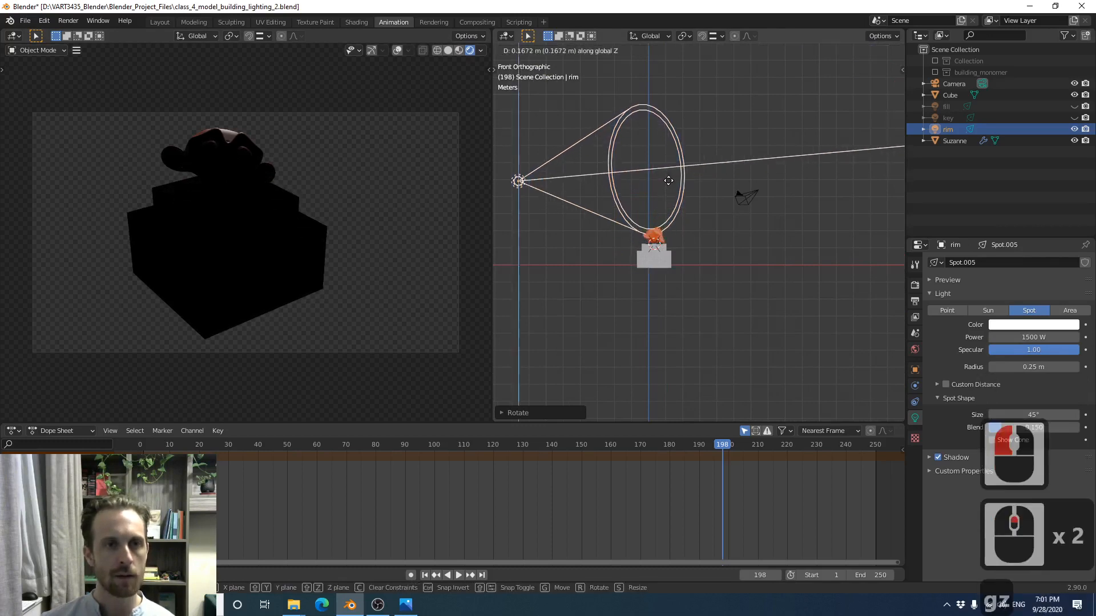
{"action": "left_click", "coordinate": [668, 181]}
{"action": "left_click_drag", "start_coordinate": [698, 167], "coordinate": [703, 162]}
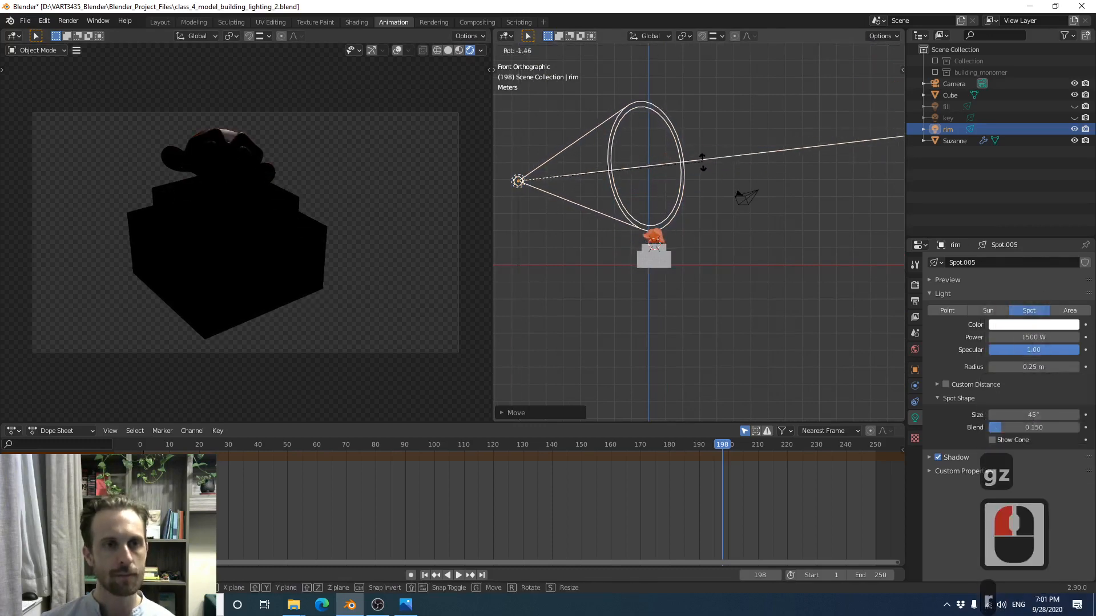
{"action": "left_click", "coordinate": [688, 181]}
Nudge the rim light about 0.14 m in top view, mostly along negative X
{"action": "key", "text": "KP_7"}
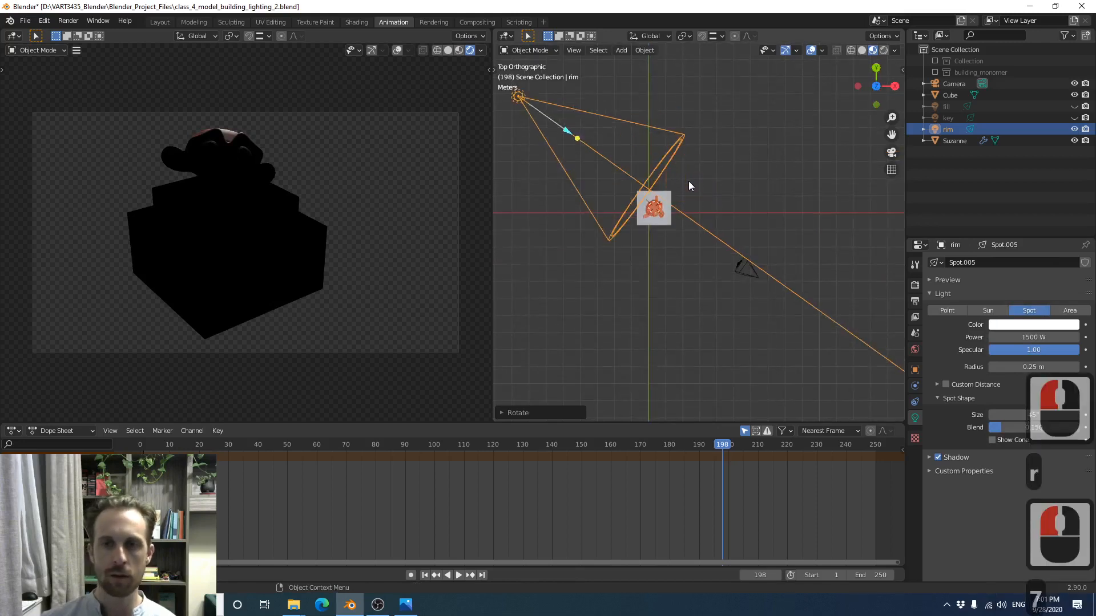
{"action": "scroll", "coordinate": [679, 197], "scroll_direction": "up", "scroll_amount": 2}
{"action": "scroll", "coordinate": [679, 197], "scroll_direction": "down", "scroll_amount": 2}
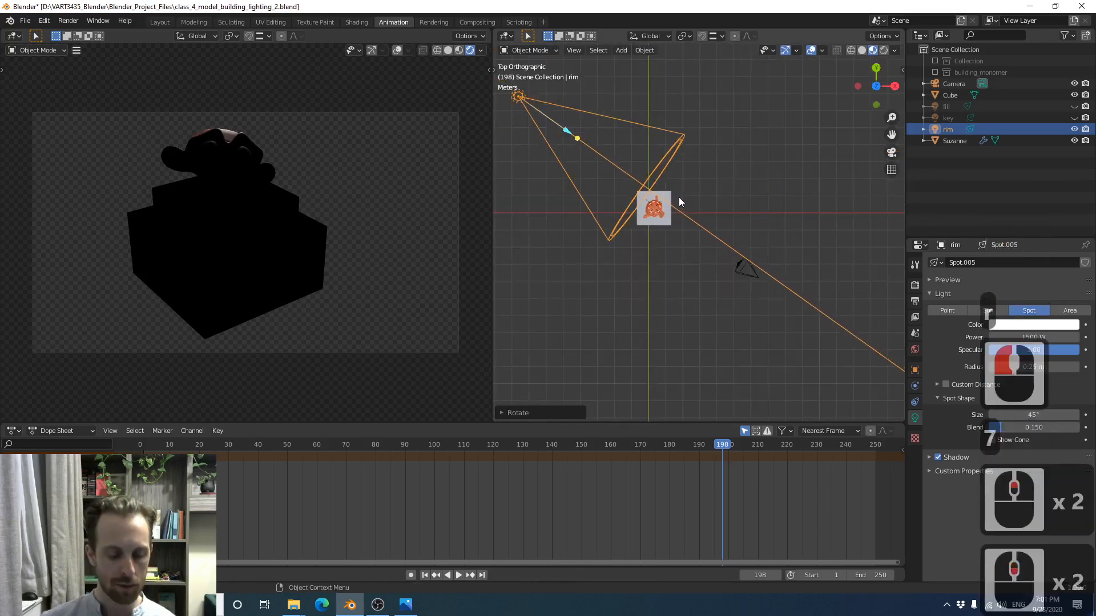
{"action": "key", "text": "g"}
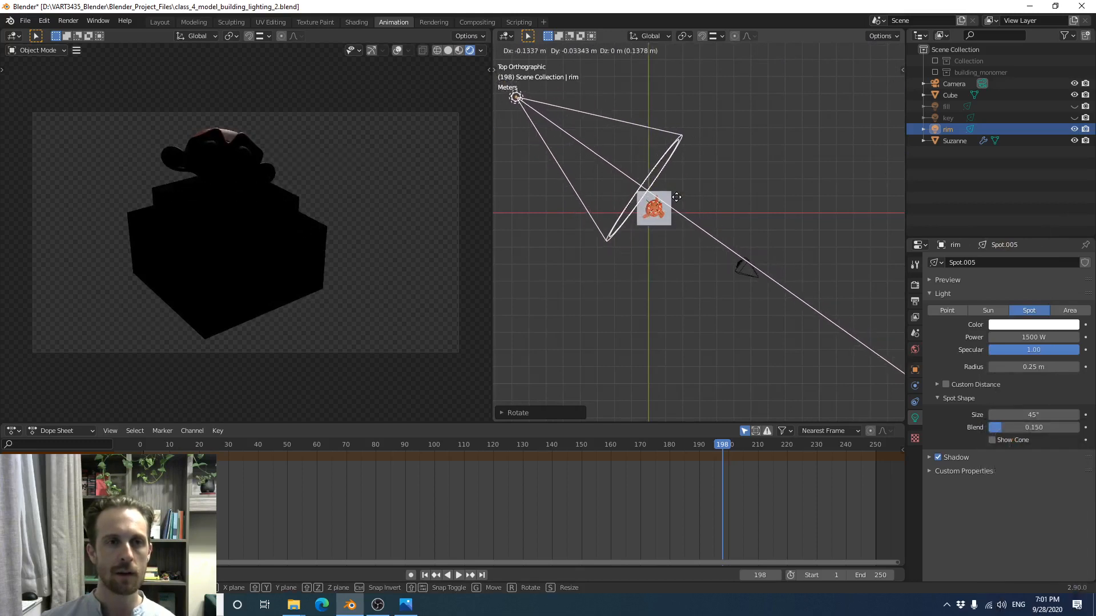
{"action": "left_click", "coordinate": [677, 197]}
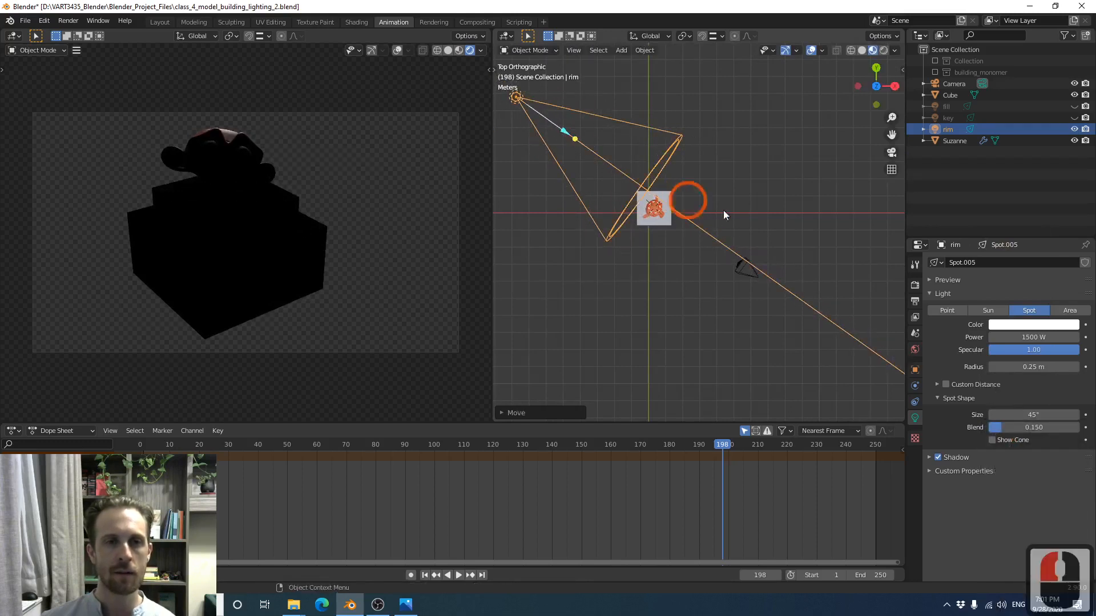
Try the rim light at 40000 W power
{"action": "left_click", "coordinate": [1025, 337]}
{"action": "type", "text": "40000"}
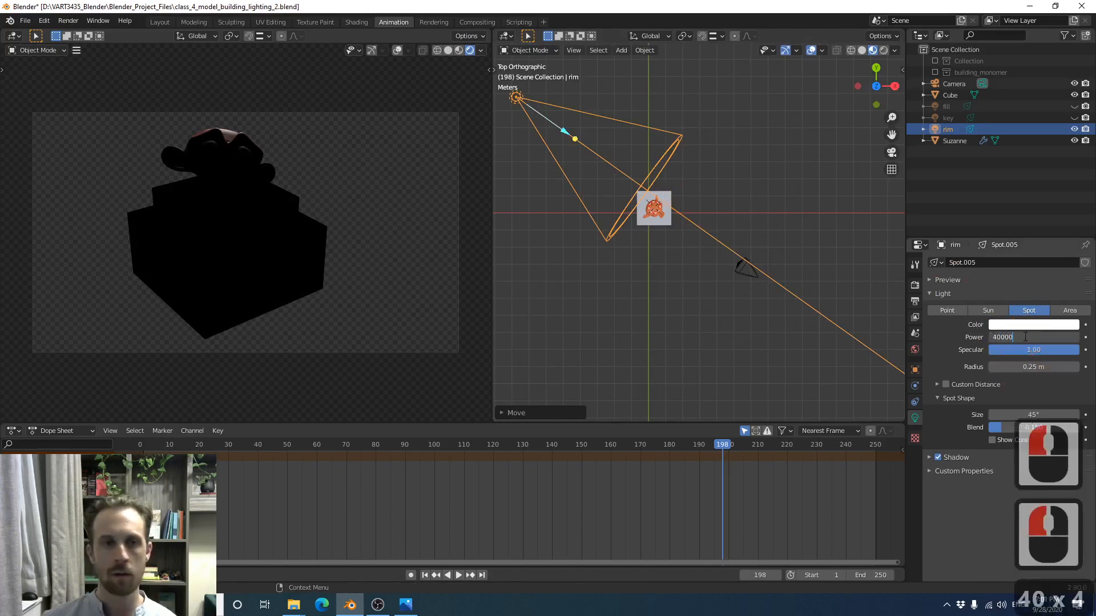
{"action": "key", "text": "Return"}
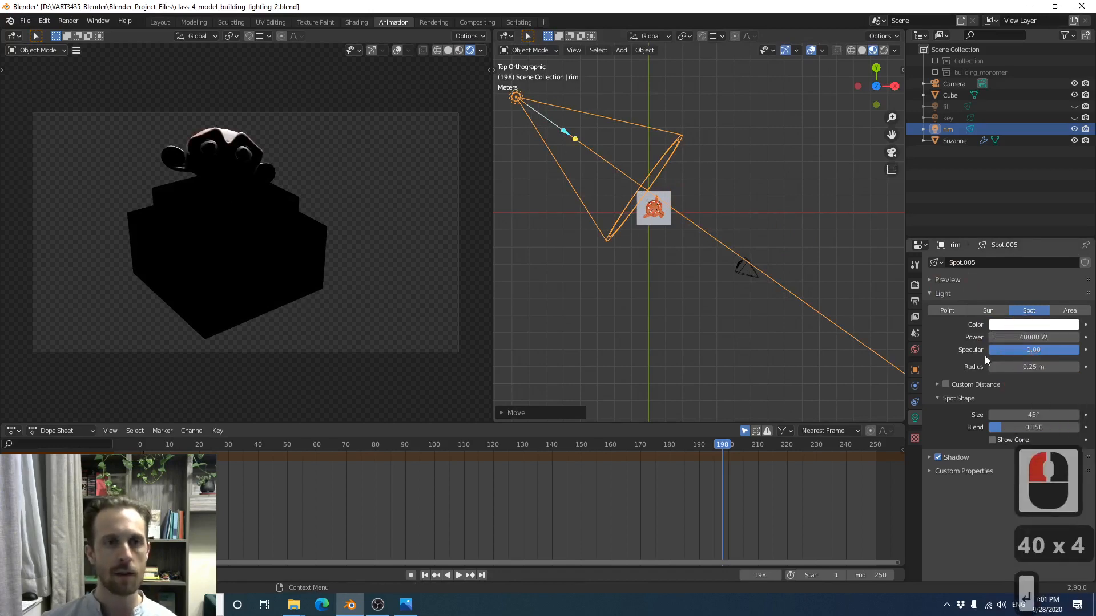
Set the rim light's power to 2000 W
{"action": "left_click", "coordinate": [1031, 338]}
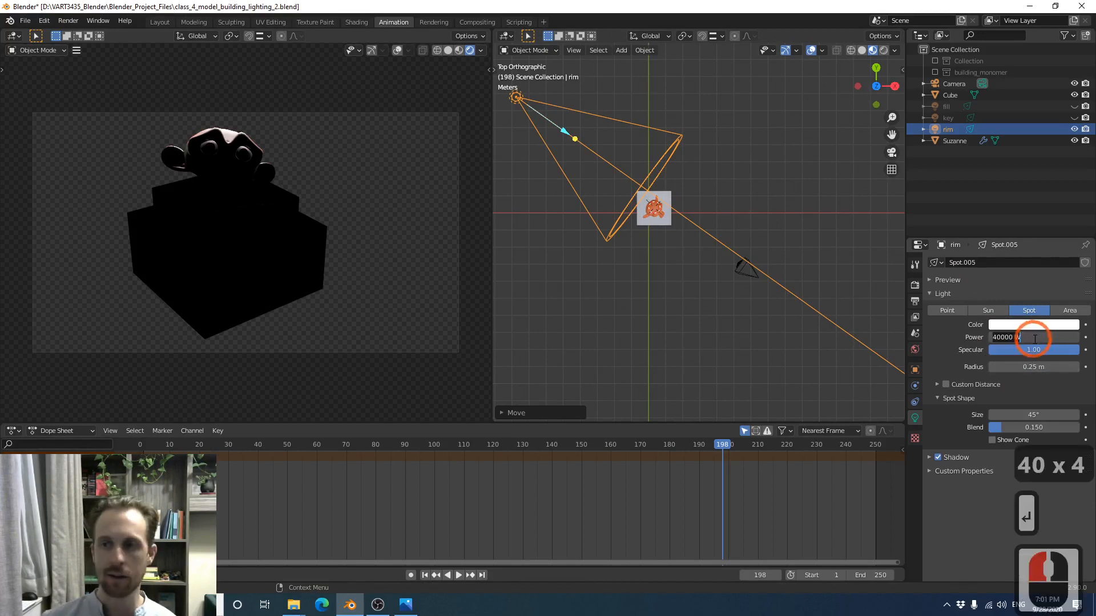
{"action": "type", "text": "2000"}
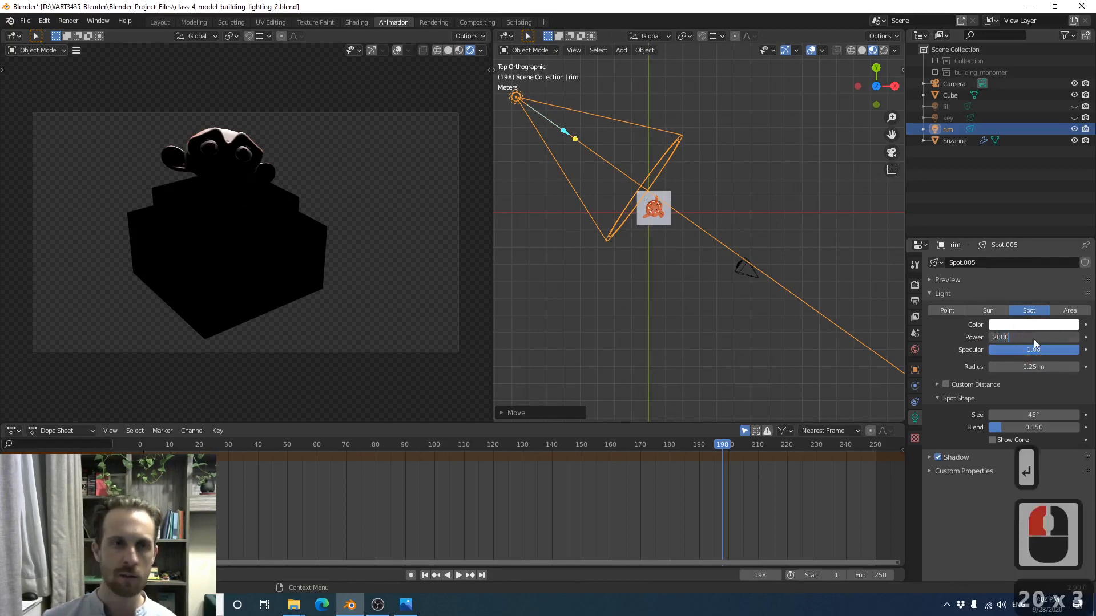
{"action": "key", "text": "Return"}
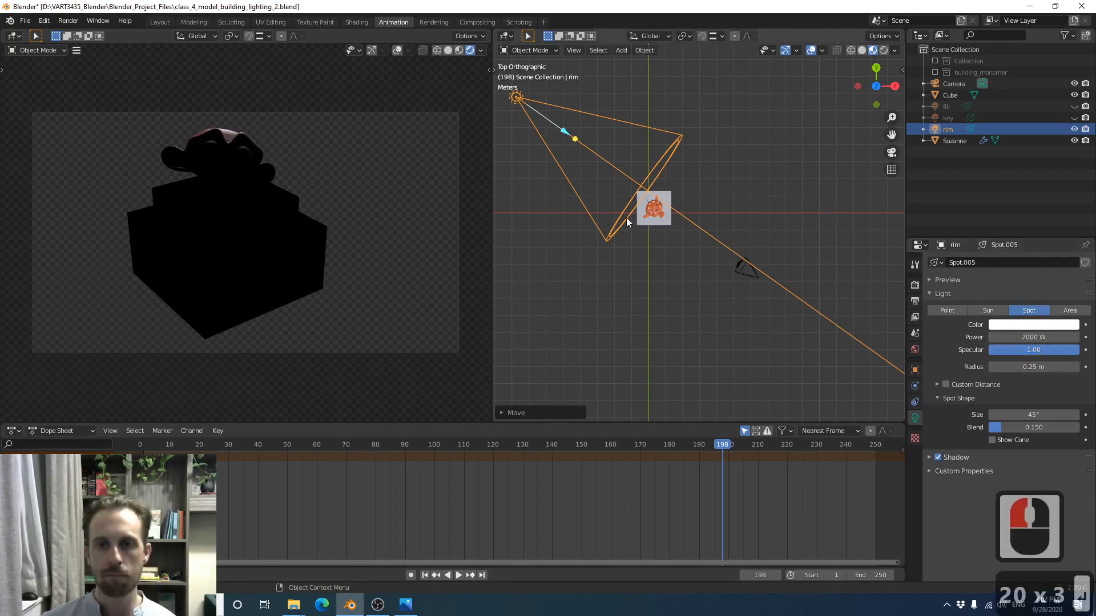
Rotate the rim light about 0.62° in front view
{"action": "middle_click_drag", "start_coordinate": [626, 224], "coordinate": [679, 119]}
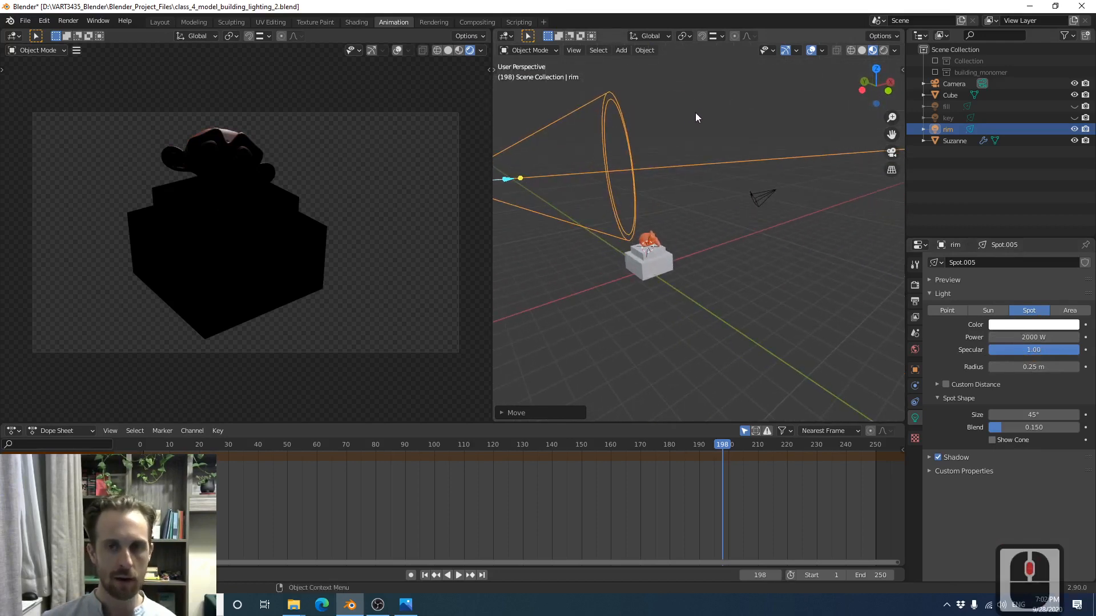
{"action": "key", "text": "KP_1"}
{"action": "key", "text": "r"}
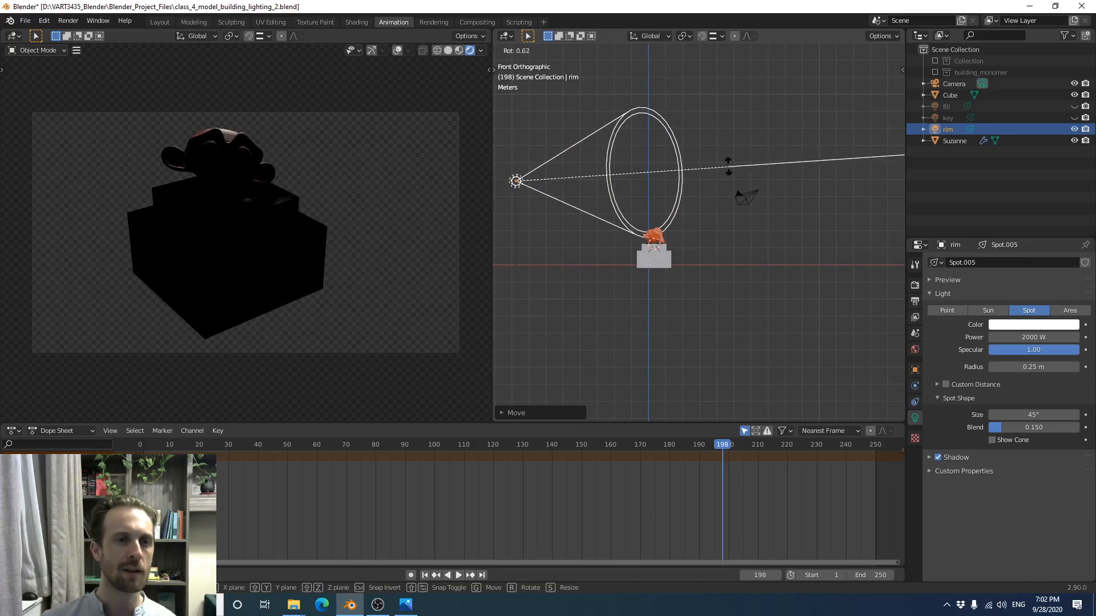
{"action": "left_click", "coordinate": [728, 169]}
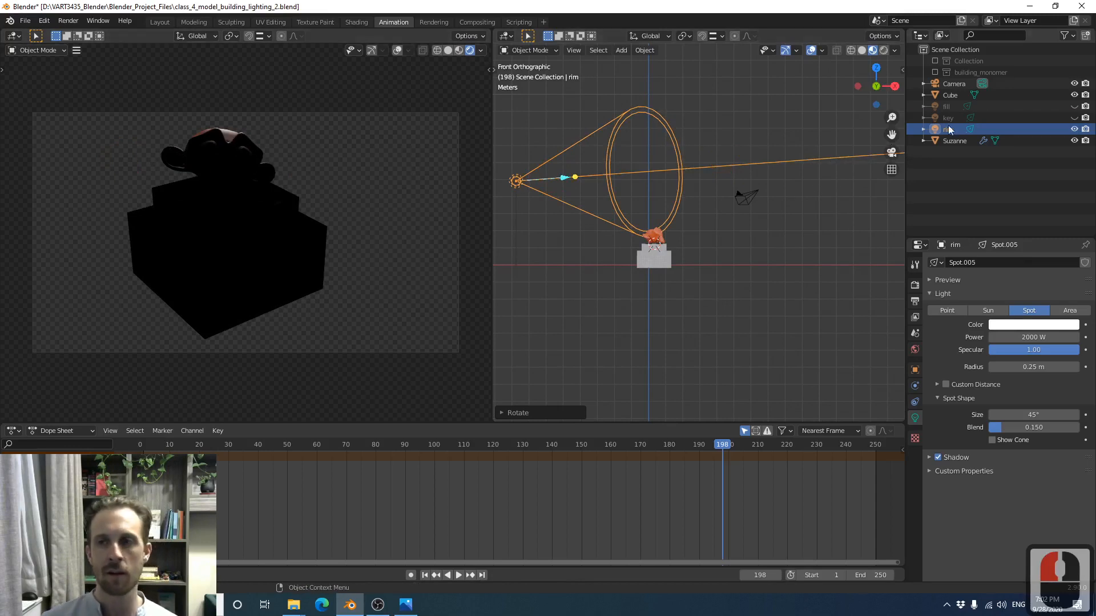
Make the fill and key lights visible again alongside the rim light
{"action": "left_click", "coordinate": [1074, 107]}
{"action": "left_click", "coordinate": [1074, 119]}
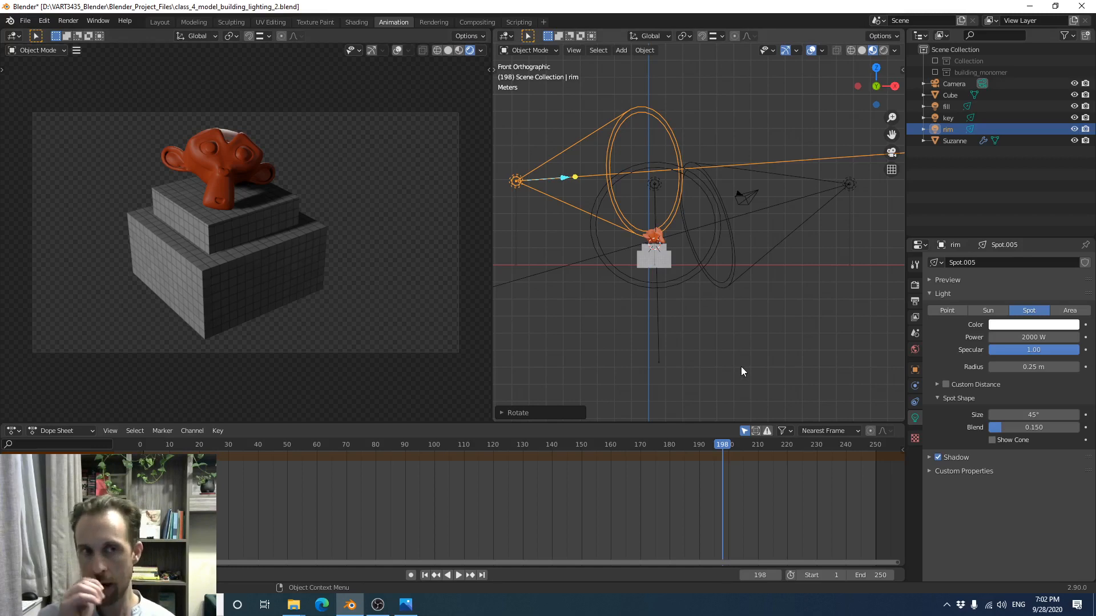
Switch the render engine between Cycles and Eevee to compare the lit scene, finishing on Eevee
{"action": "left_click", "coordinate": [914, 284]}
{"action": "scroll", "coordinate": [1002, 325], "scroll_direction": "up", "scroll_amount": 13}
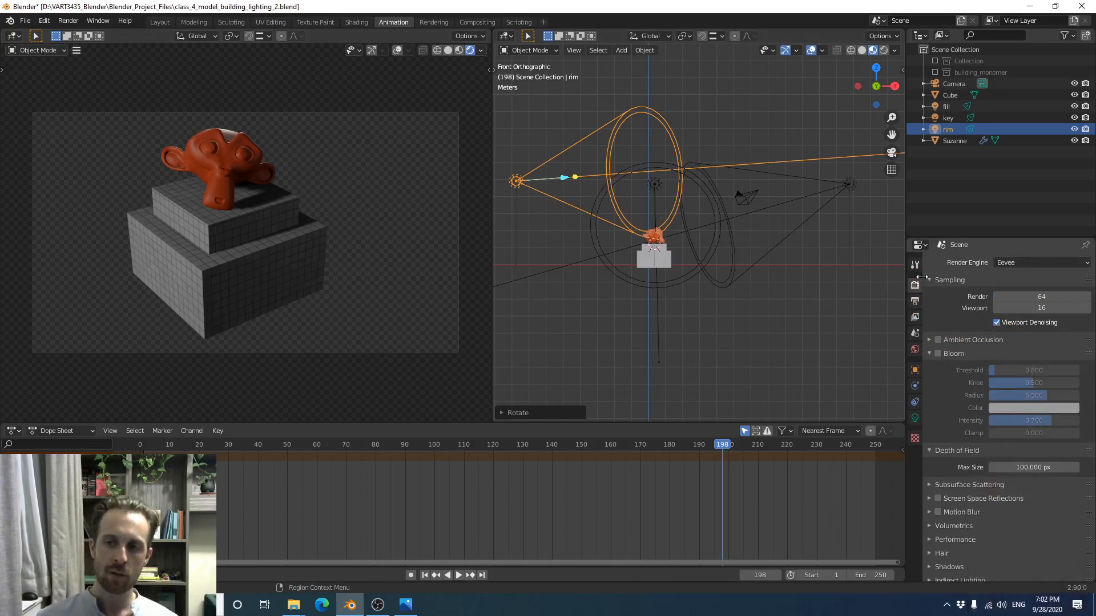
{"action": "left_click", "coordinate": [1025, 265]}
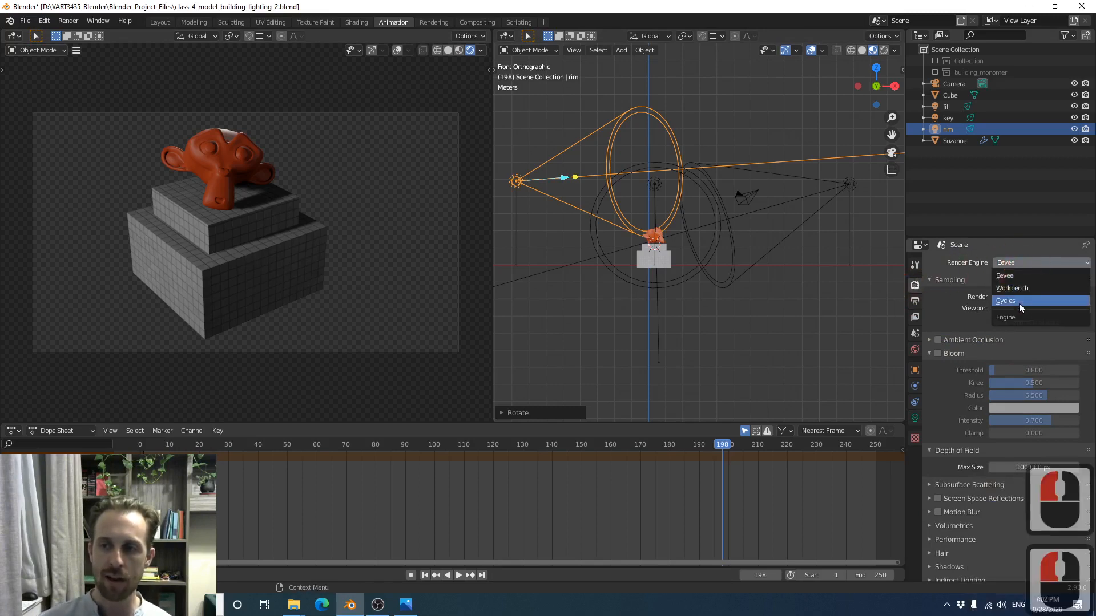
{"action": "left_click", "coordinate": [1019, 276]}
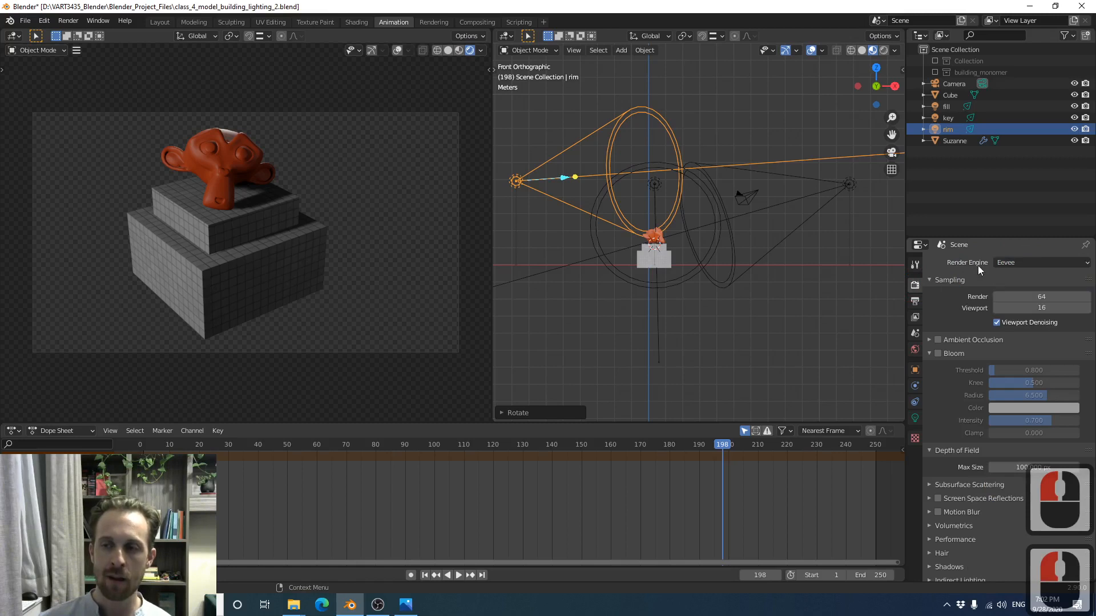
{"action": "left_click", "coordinate": [1015, 261]}
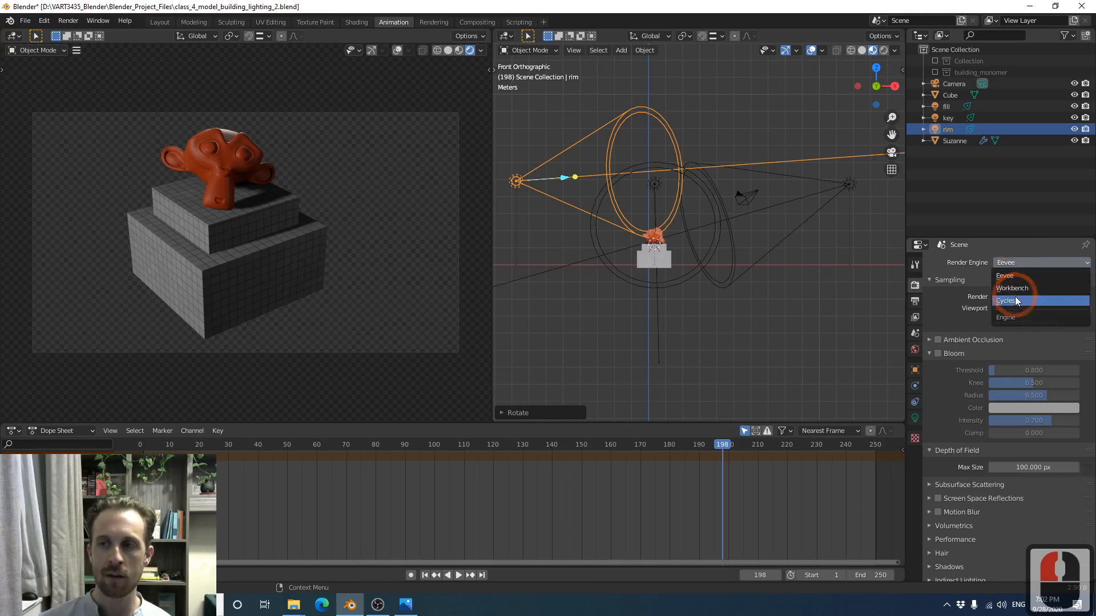
{"action": "left_click", "coordinate": [1012, 297]}
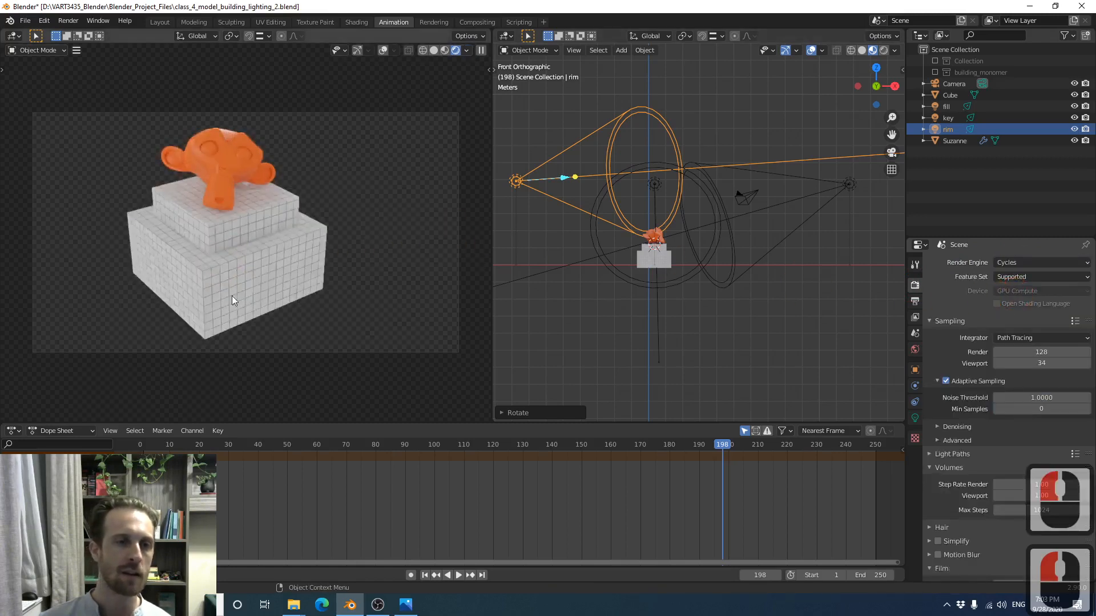
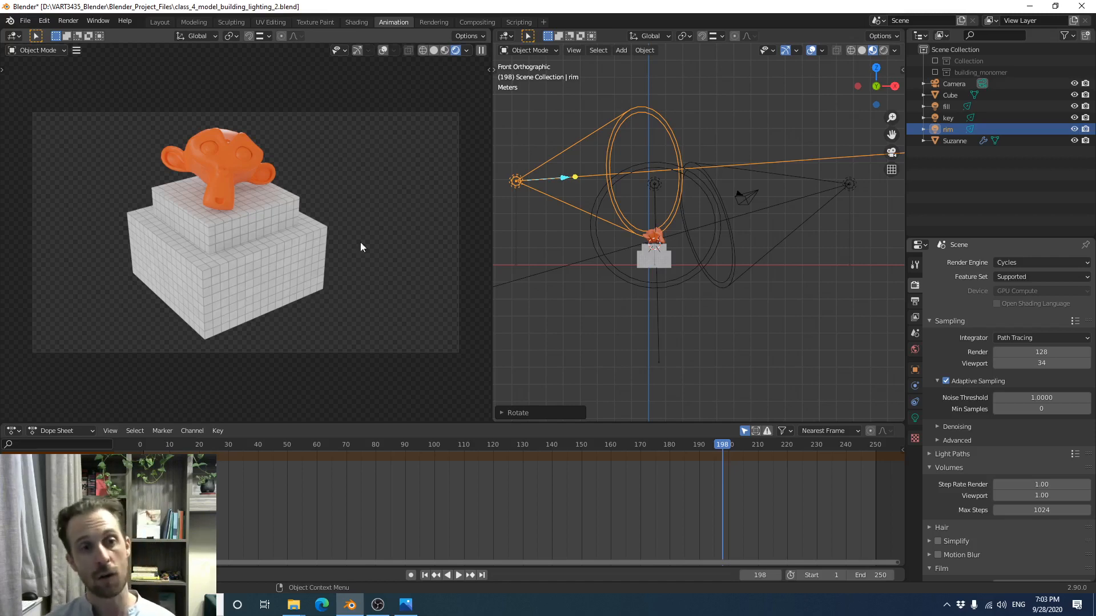
{"action": "left_click_drag", "start_coordinate": [1066, 261], "coordinate": [1037, 275]}
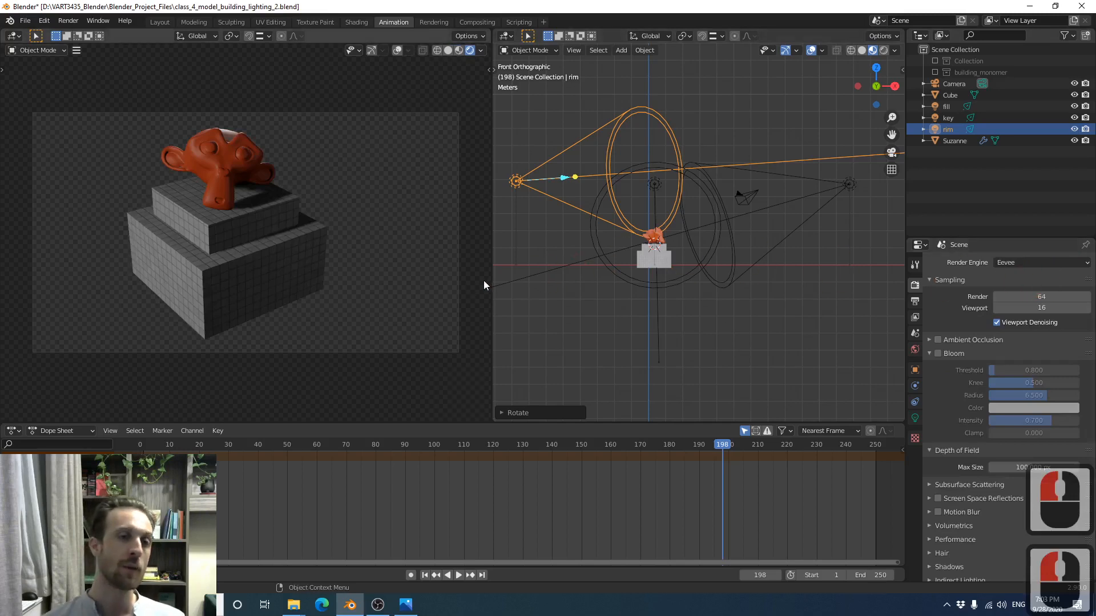
{"action": "left_click", "coordinate": [1007, 263]}
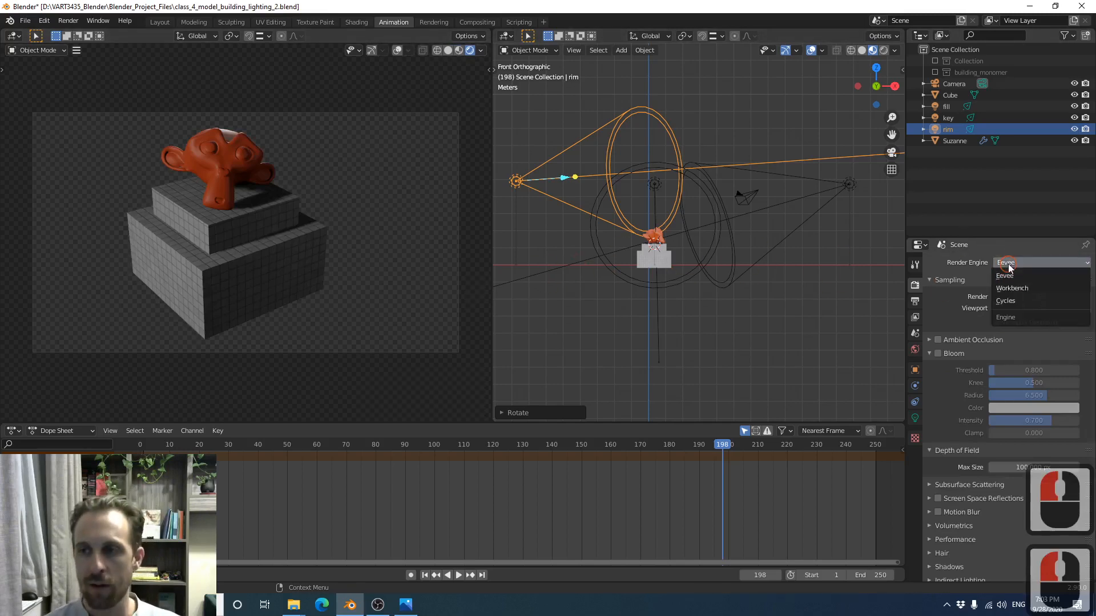
{"action": "left_click", "coordinate": [1005, 301]}
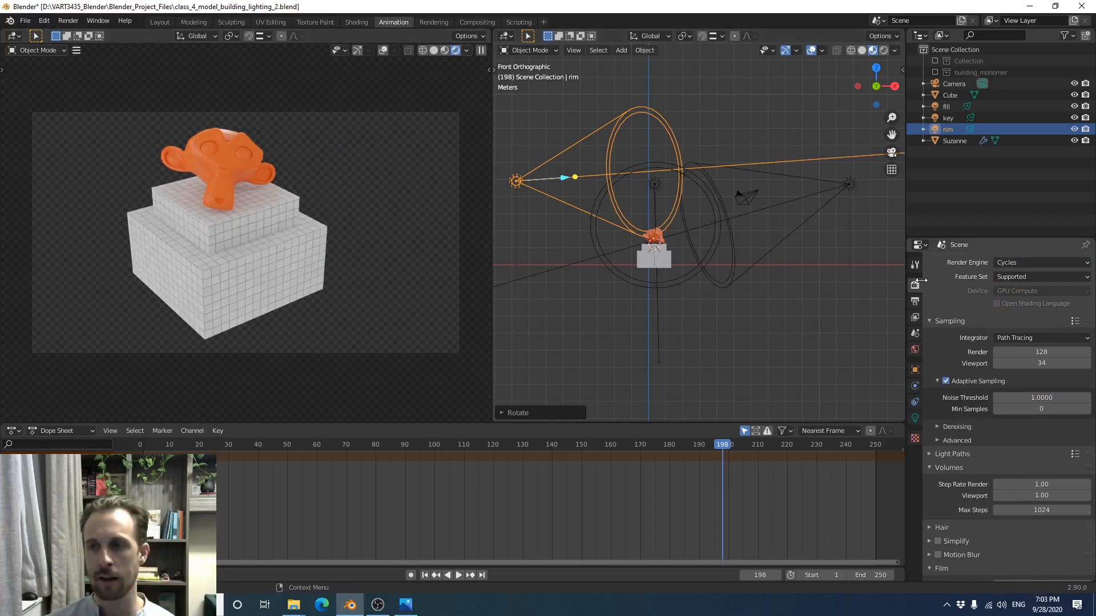
{"action": "left_click", "coordinate": [1008, 262]}
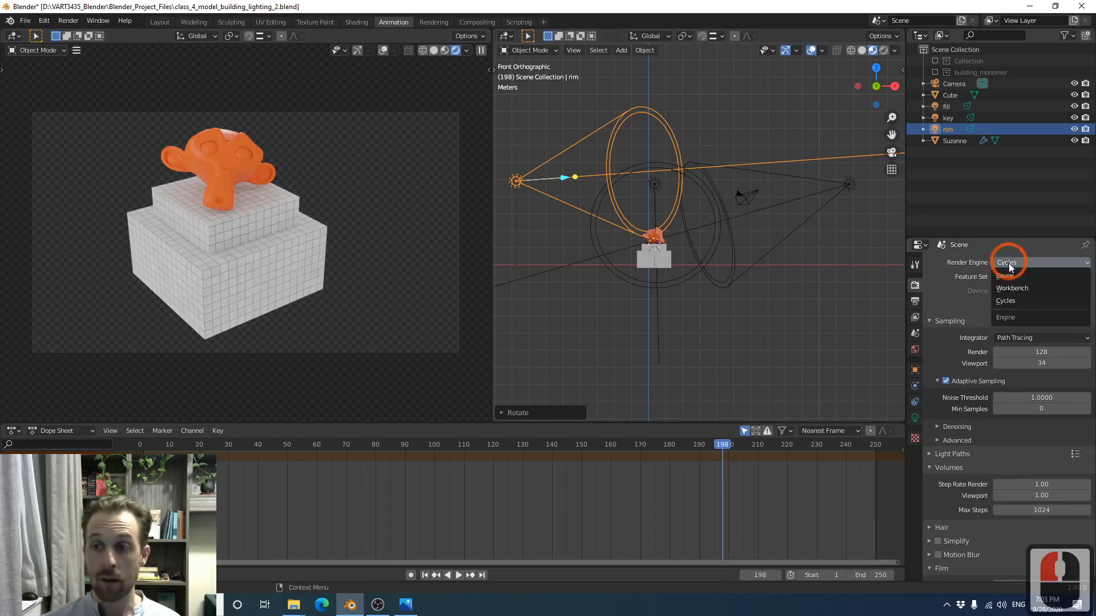
{"action": "left_click", "coordinate": [1005, 275]}
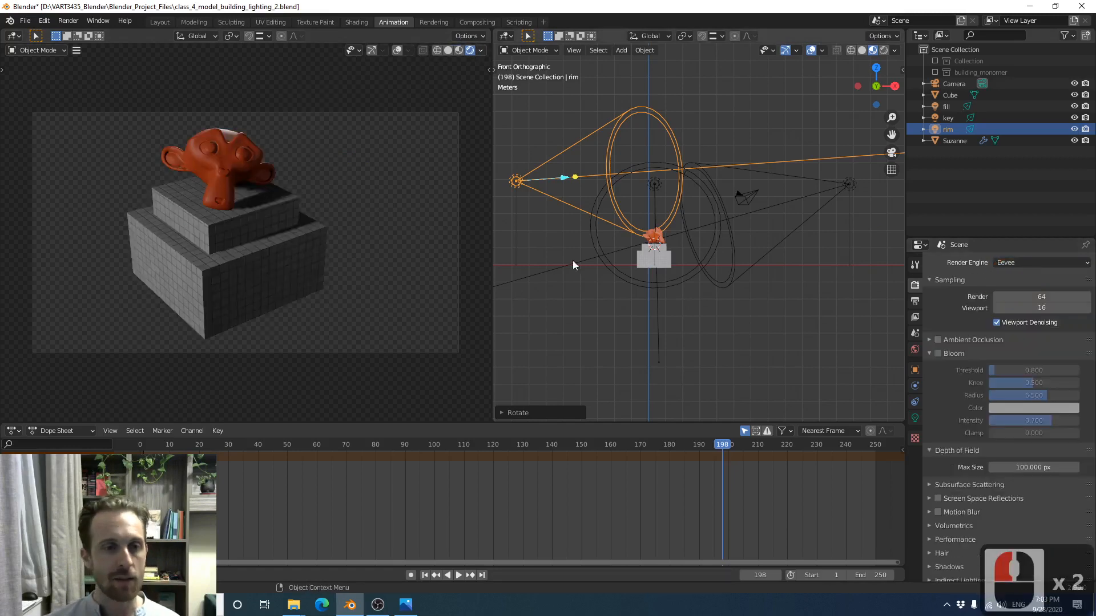
{"action": "middle_click_drag", "start_coordinate": [701, 238], "coordinate": [690, 207]}
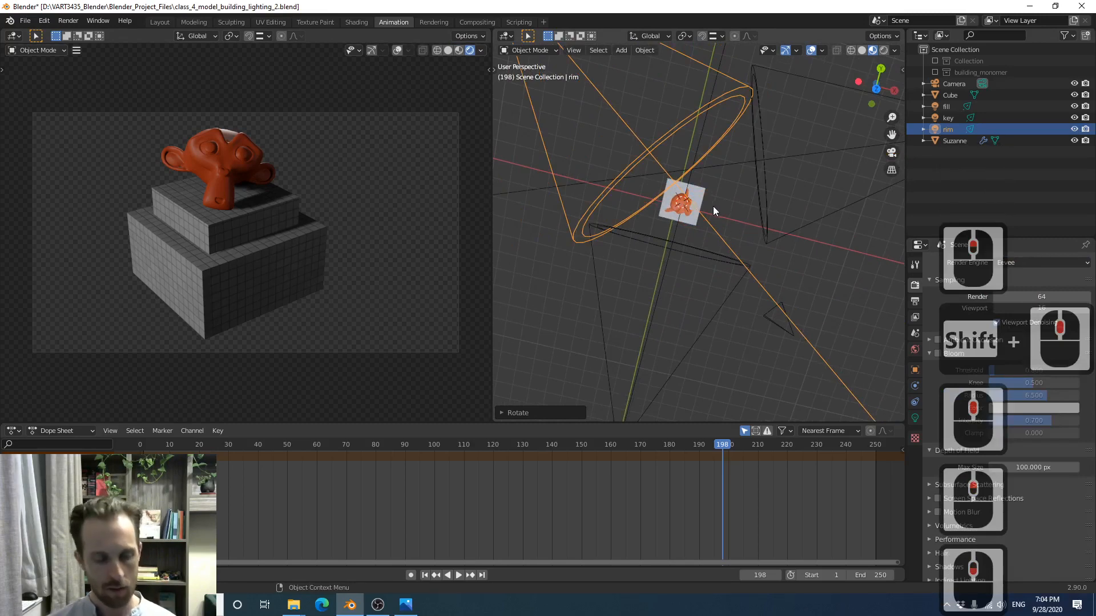
{"action": "key", "text": "shift+a"}
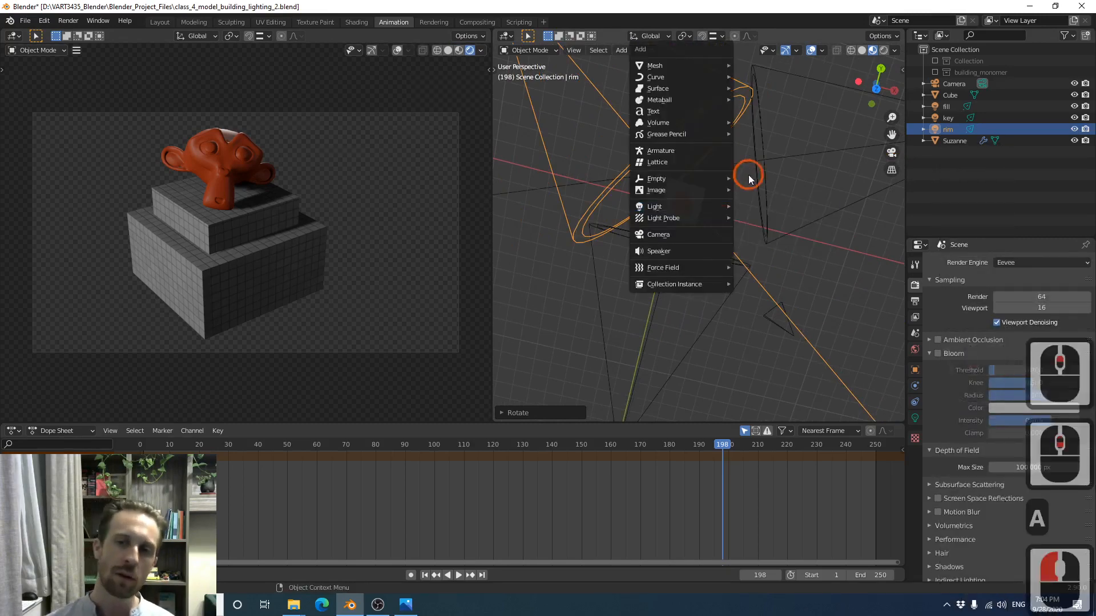
{"action": "left_click", "coordinate": [766, 204]}
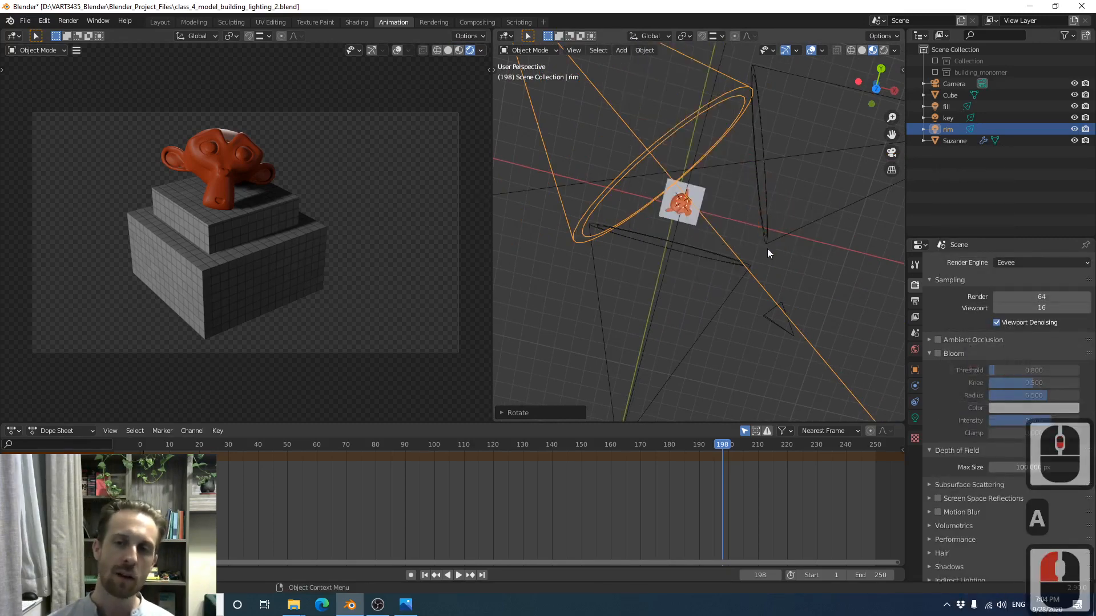
{"action": "left_click", "coordinate": [742, 224]}
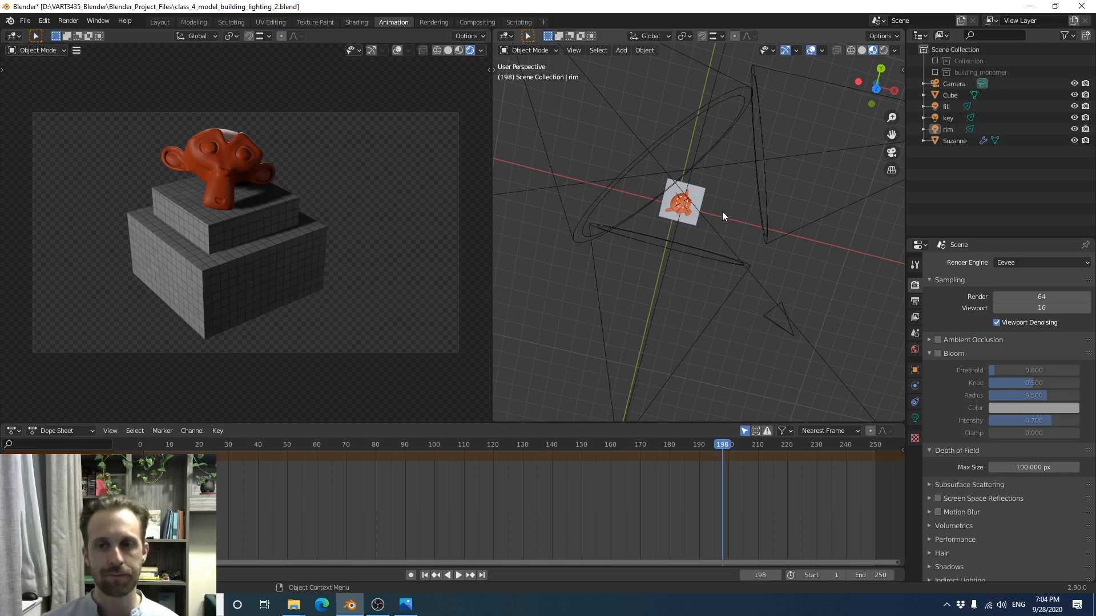
Add an Irradiance Volume light probe around the pedestal in top view
{"action": "key", "text": "KP_7"}
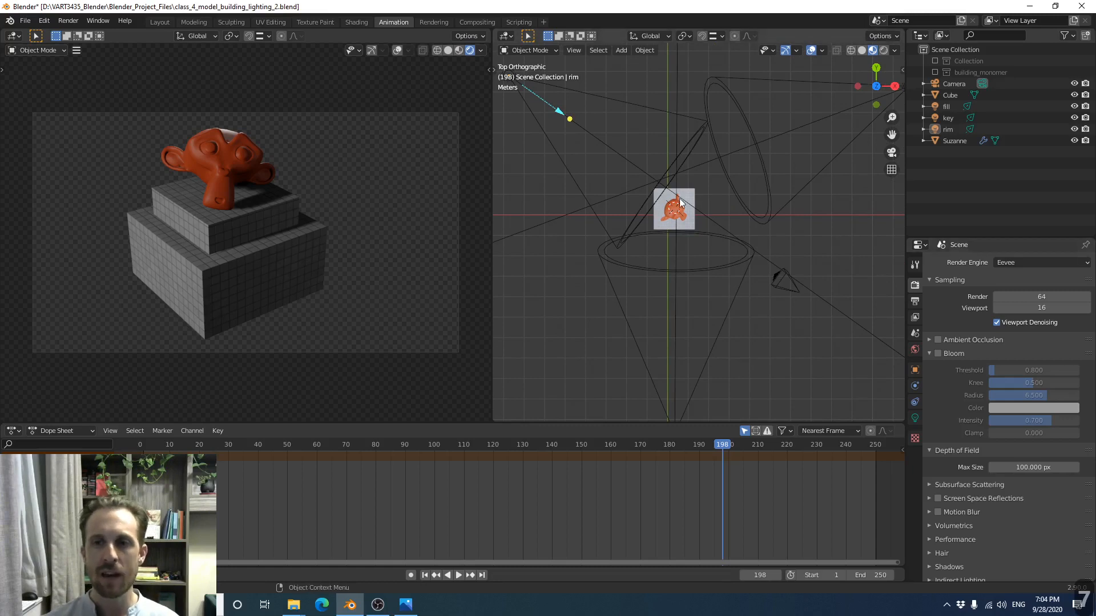
{"action": "key", "text": "shift+a"}
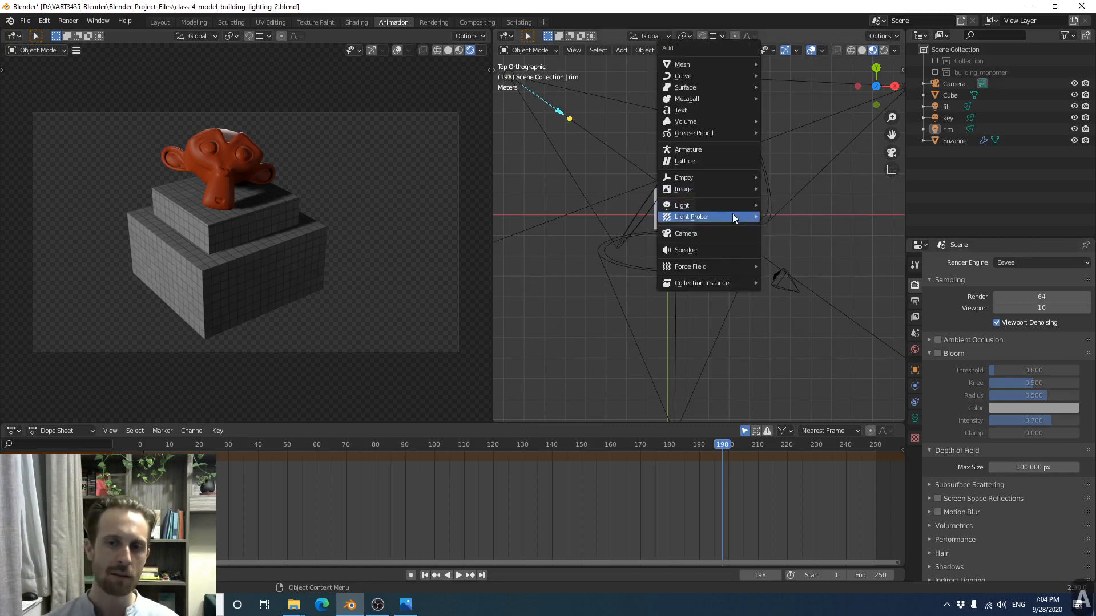
{"action": "mouse_move", "coordinate": [732, 216]}
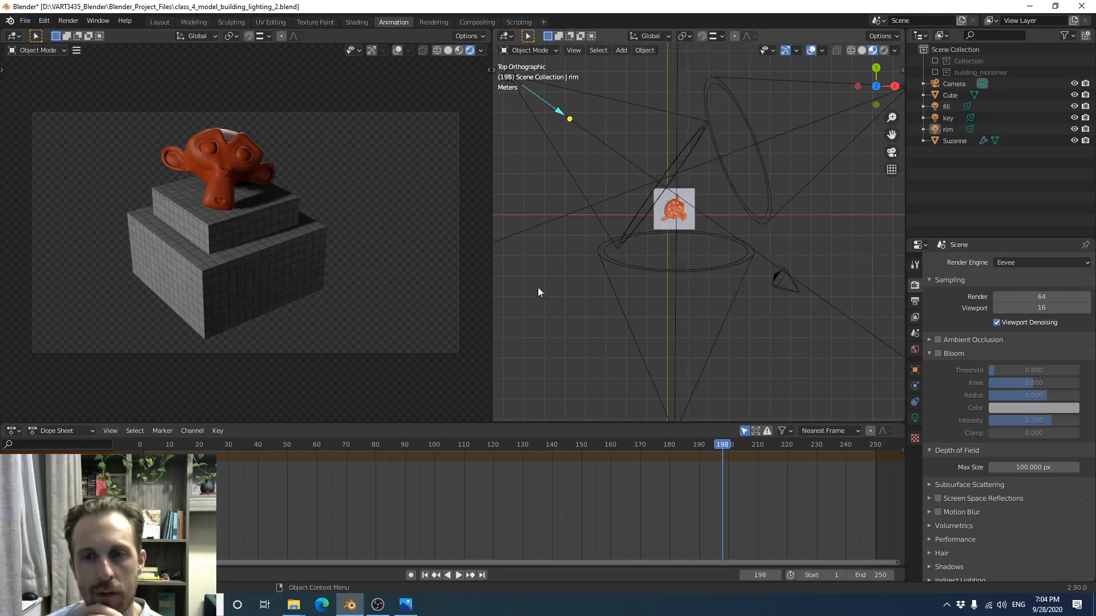
{"action": "key", "text": "shift+a"}
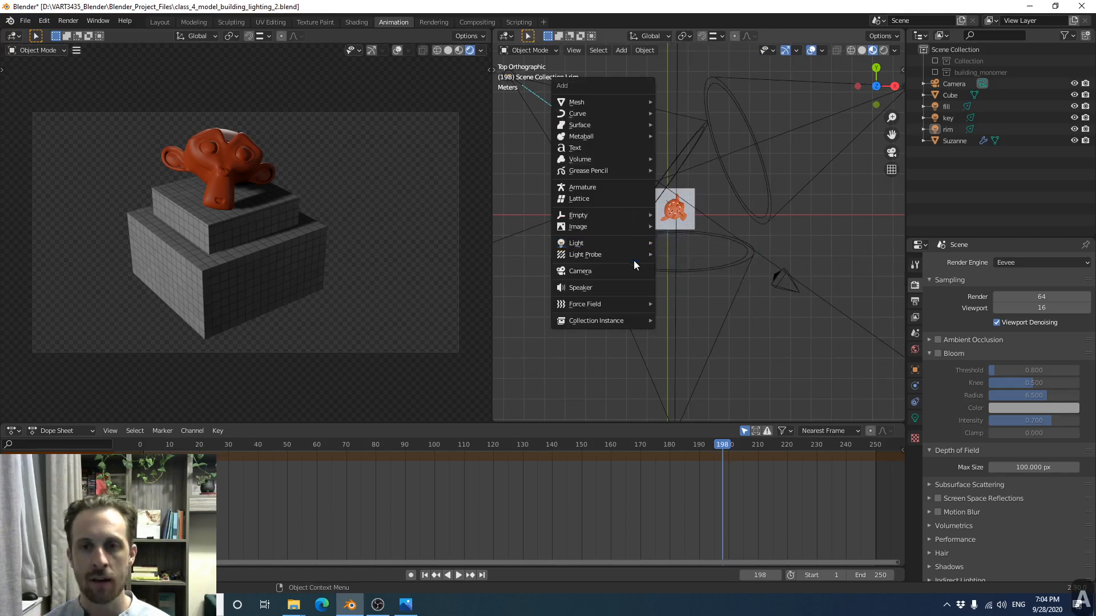
{"action": "left_click", "coordinate": [696, 278]}
Scale up the irradiance volume so it encloses the monkey head and the whole pedestal with a generous margin
{"action": "scroll", "coordinate": [686, 248], "scroll_direction": "up", "scroll_amount": 5}
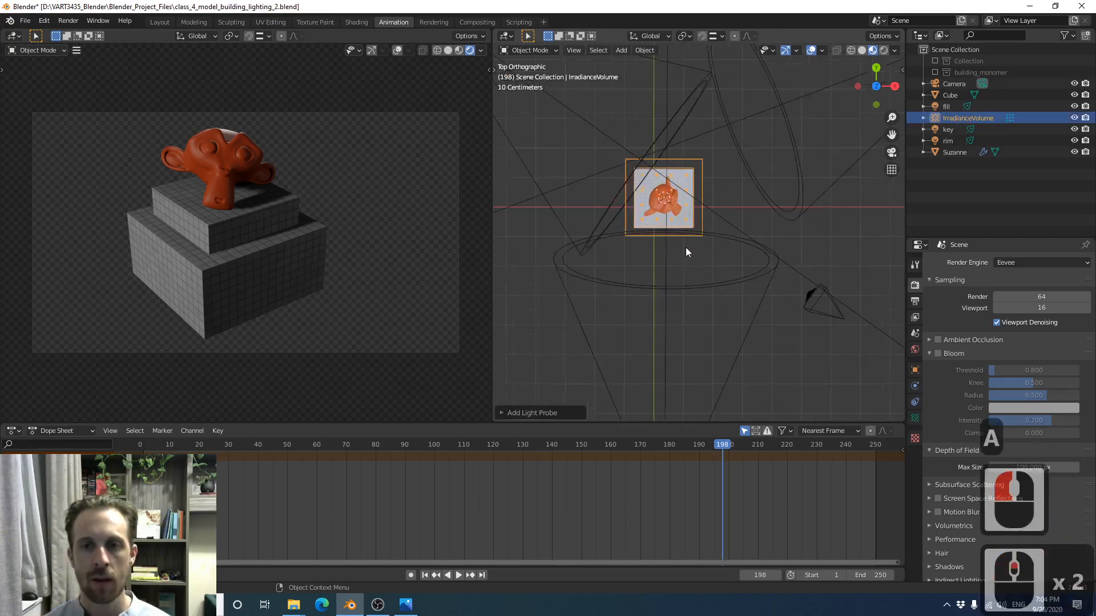
{"action": "middle_click_drag", "start_coordinate": [683, 242], "coordinate": [693, 218]}
{"action": "scroll", "coordinate": [649, 197], "scroll_direction": "up", "scroll_amount": 4}
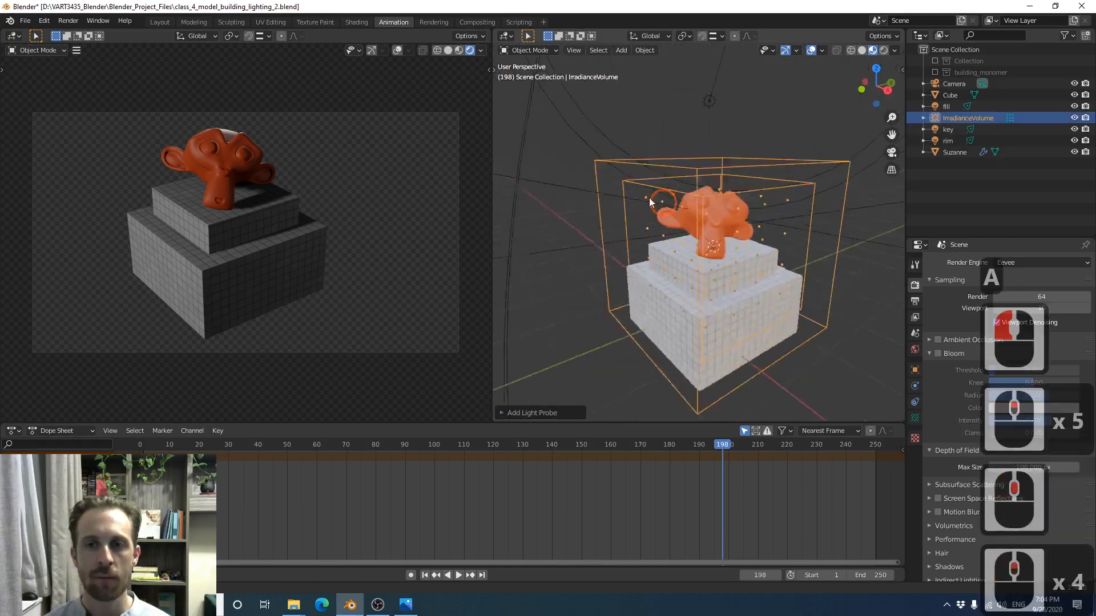
{"action": "scroll", "coordinate": [745, 246], "scroll_direction": "down", "scroll_amount": 3}
{"action": "middle_click_drag", "start_coordinate": [744, 245], "coordinate": [622, 210], "text": "shift"}
{"action": "scroll", "coordinate": [619, 228], "scroll_direction": "up", "scroll_amount": 4}
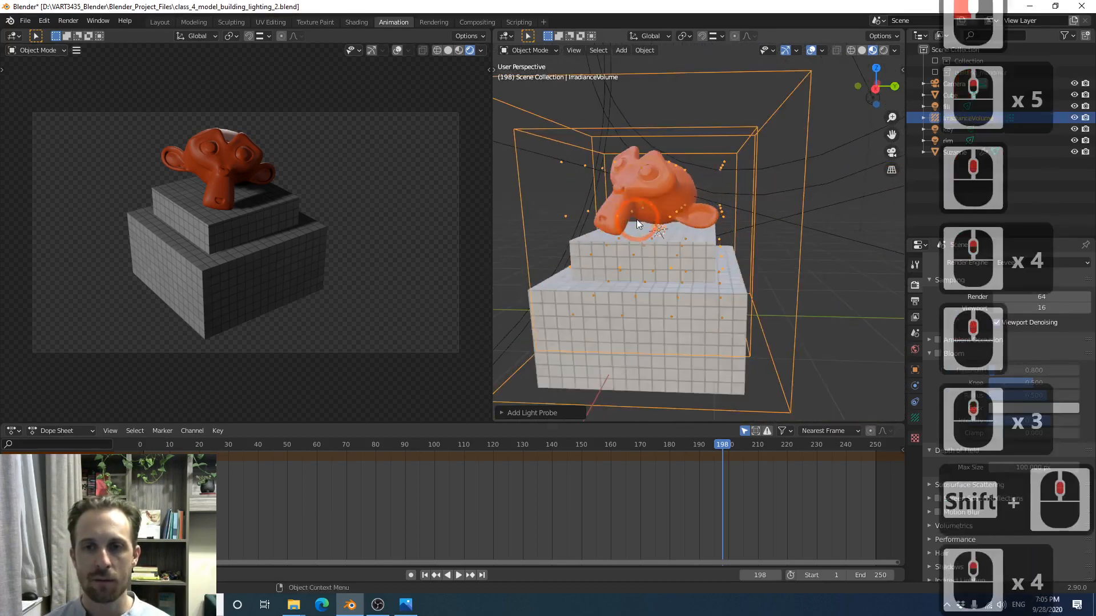
{"action": "scroll", "coordinate": [645, 231], "scroll_direction": "down", "scroll_amount": 4}
{"action": "key", "text": "s"}
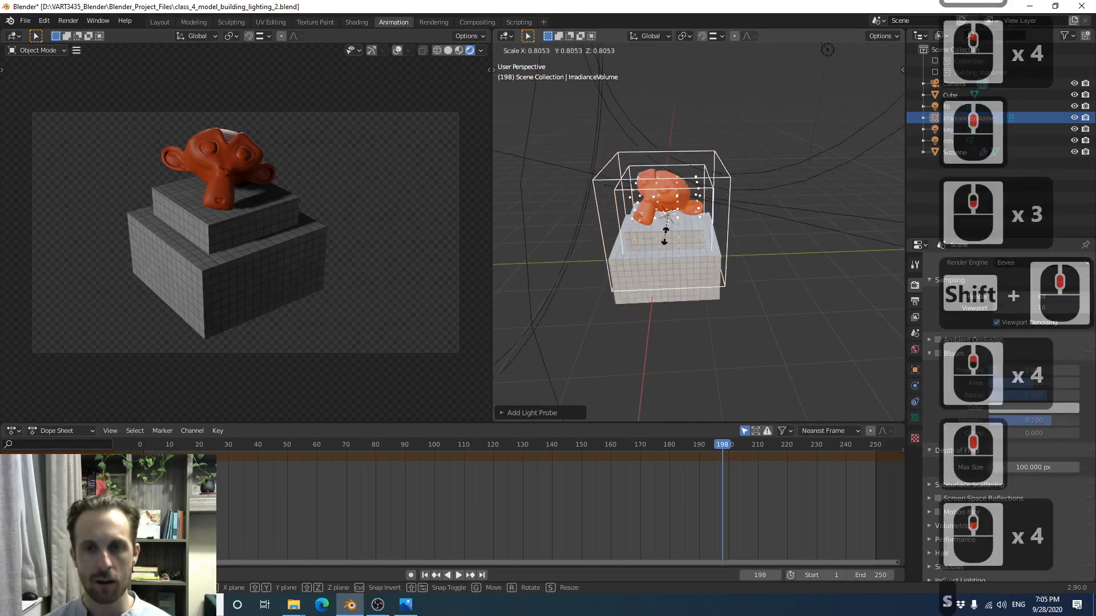
{"action": "left_click", "coordinate": [619, 185]}
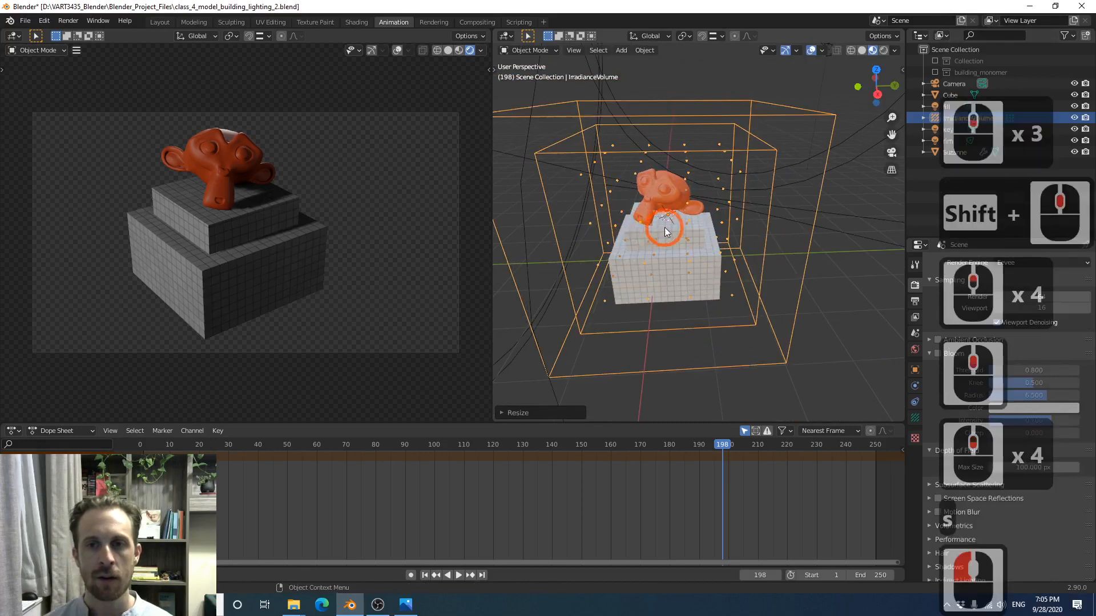
{"action": "middle_click_drag", "start_coordinate": [618, 185], "coordinate": [673, 245]}
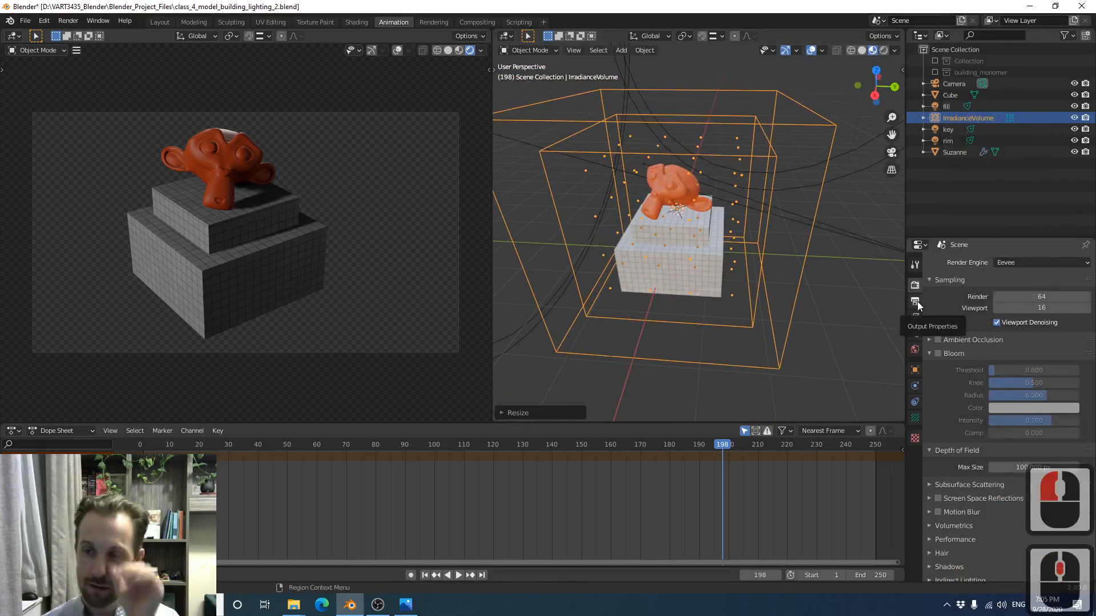
Bake the scene's indirect lighting in Eevee's render settings
{"action": "scroll", "coordinate": [946, 483], "scroll_direction": "down", "scroll_amount": 5}
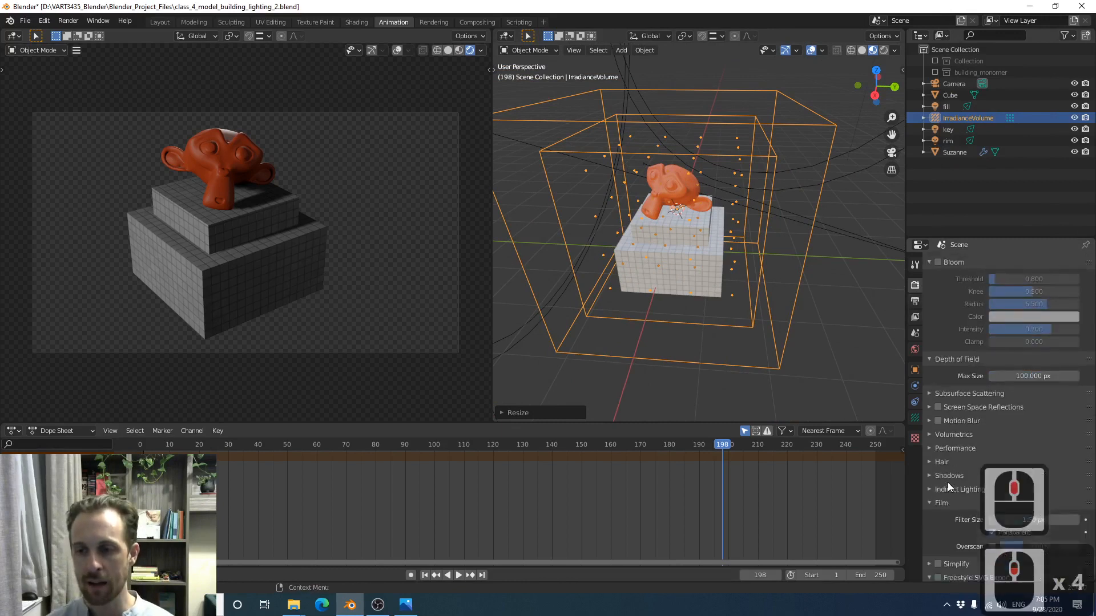
{"action": "scroll", "coordinate": [947, 474], "scroll_direction": "down", "scroll_amount": 4}
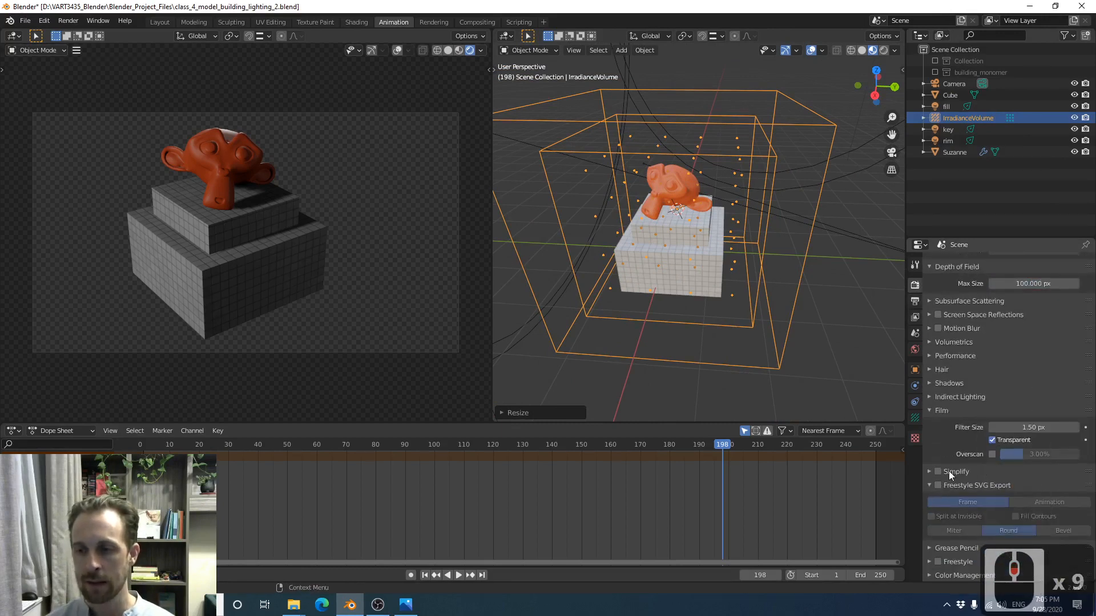
{"action": "left_click", "coordinate": [931, 400]}
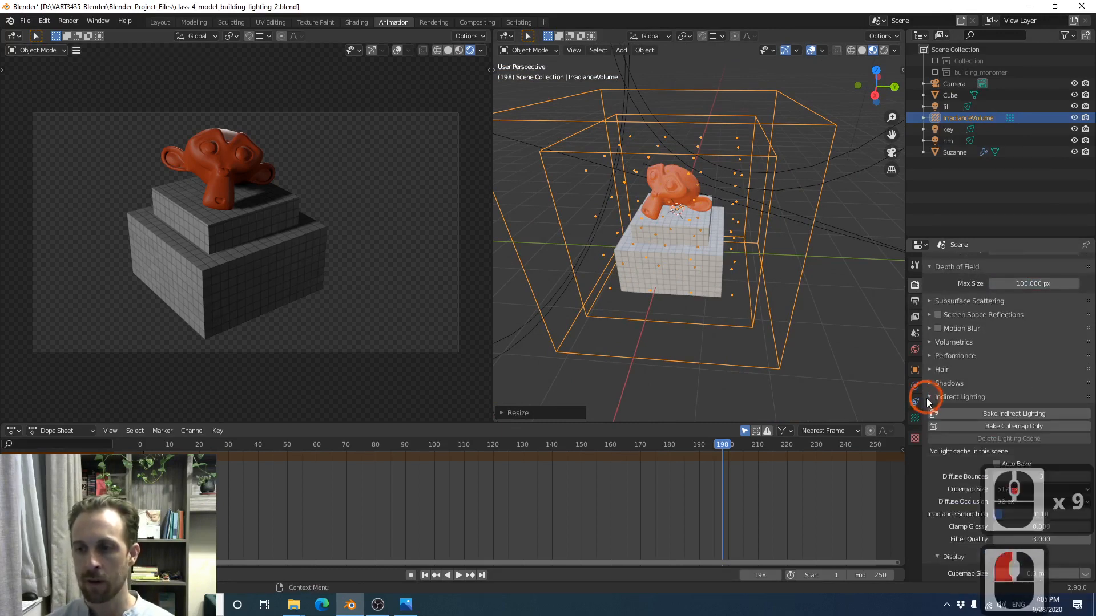
{"action": "left_click", "coordinate": [984, 412]}
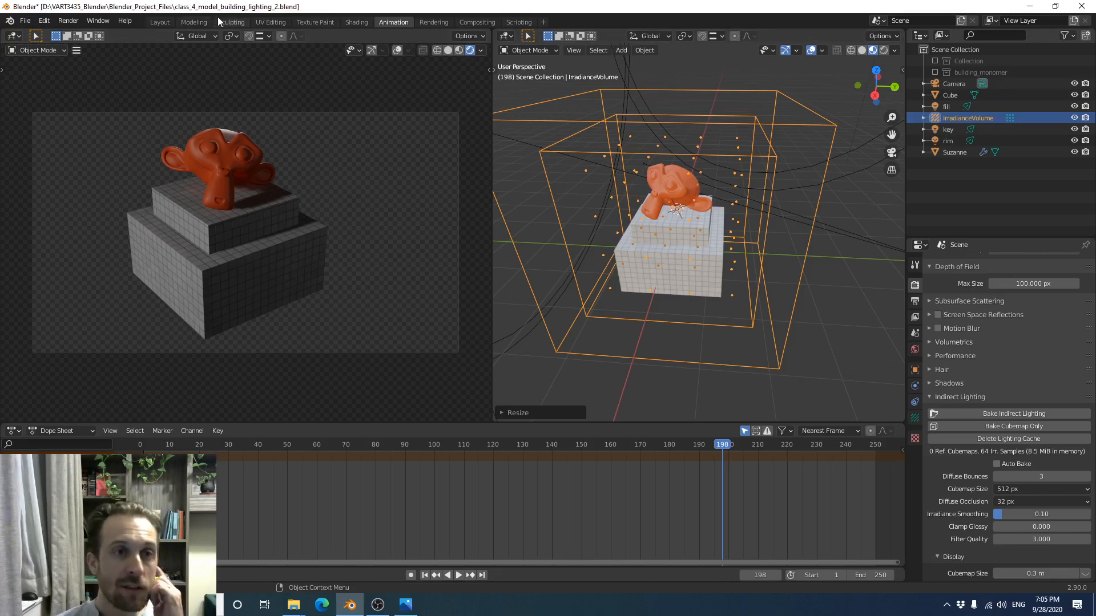
Render the current frame as a still image
{"action": "left_click", "coordinate": [66, 20]}
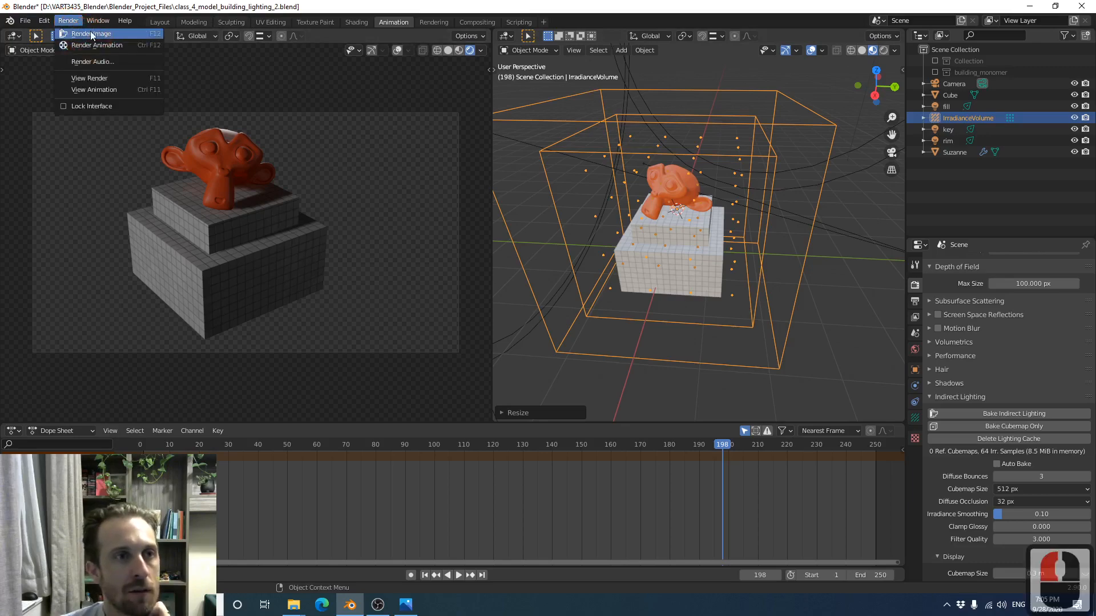
{"action": "left_click", "coordinate": [90, 33]}
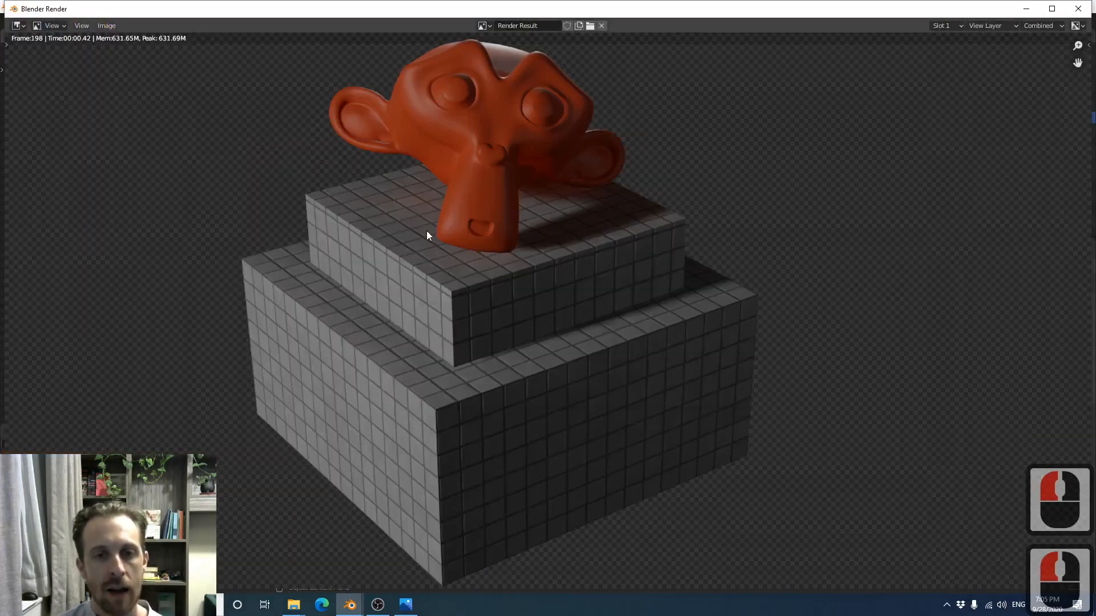
Examine the orange bounce light and the shadowed pedestal tiles in the rendered image up close, and close the render window
{"action": "scroll", "coordinate": [426, 231], "scroll_direction": "down", "scroll_amount": 2}
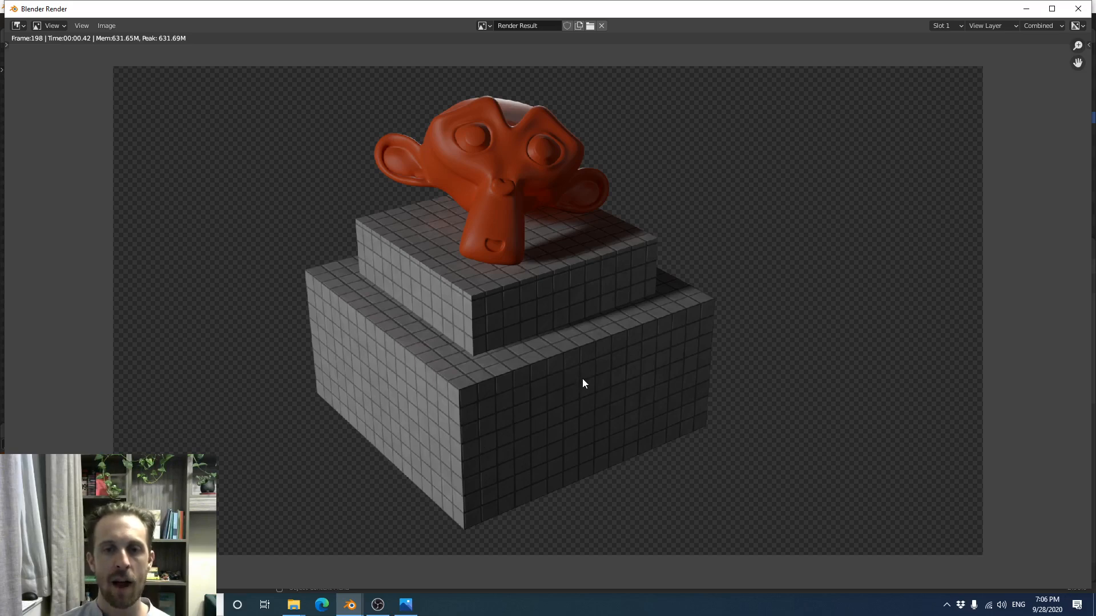
{"action": "scroll", "coordinate": [614, 375], "scroll_direction": "up", "scroll_amount": 5}
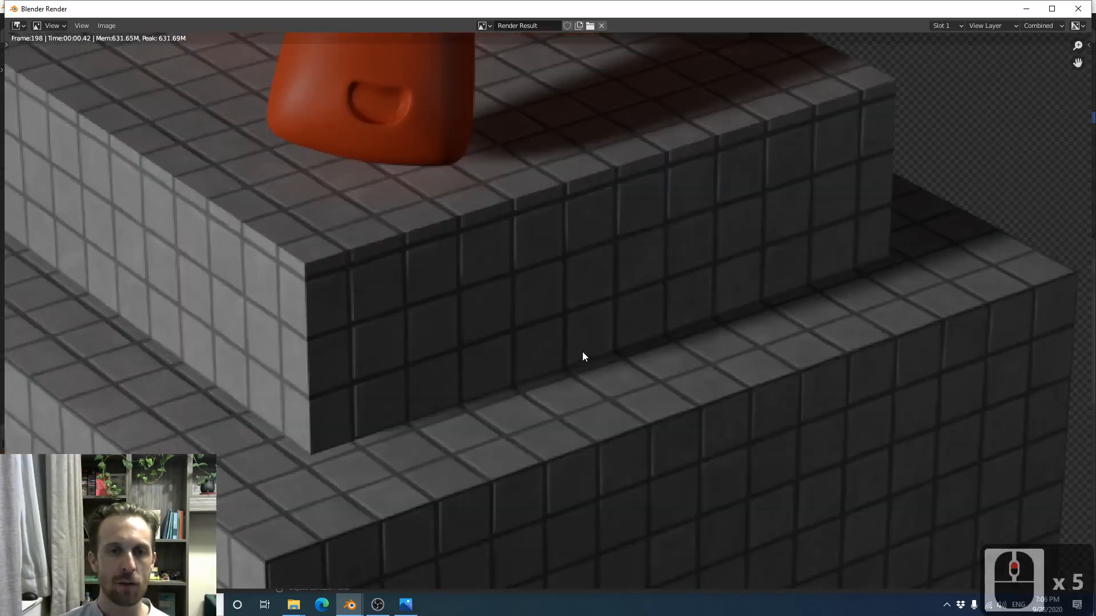
{"action": "scroll", "coordinate": [582, 356], "scroll_direction": "down", "scroll_amount": 4}
{"action": "middle_click_drag", "start_coordinate": [578, 353], "coordinate": [536, 306], "text": "shift"}
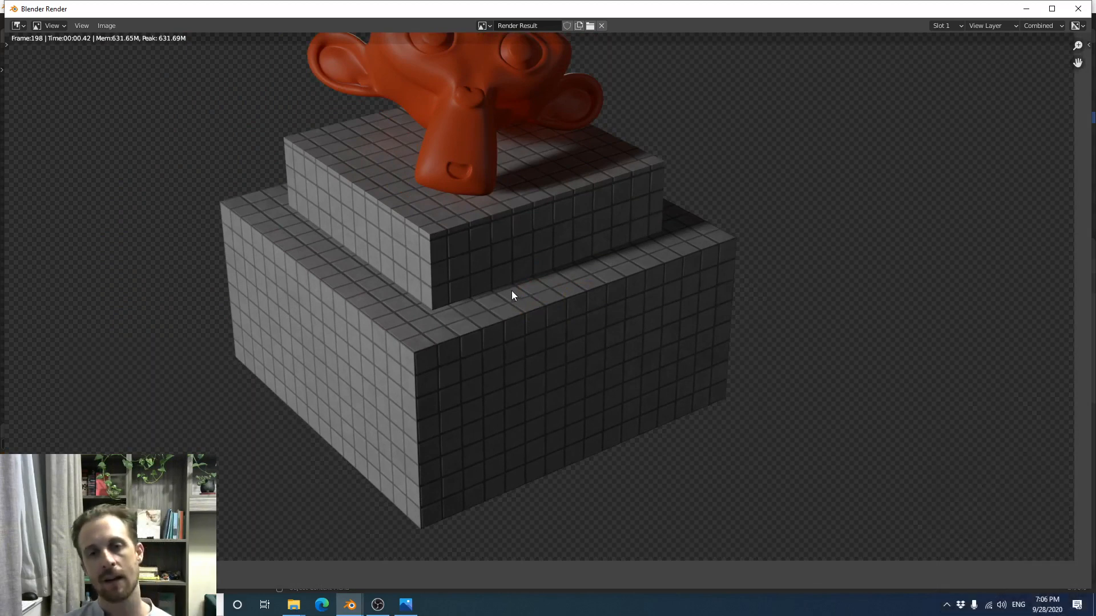
{"action": "left_click", "coordinate": [1078, 8]}
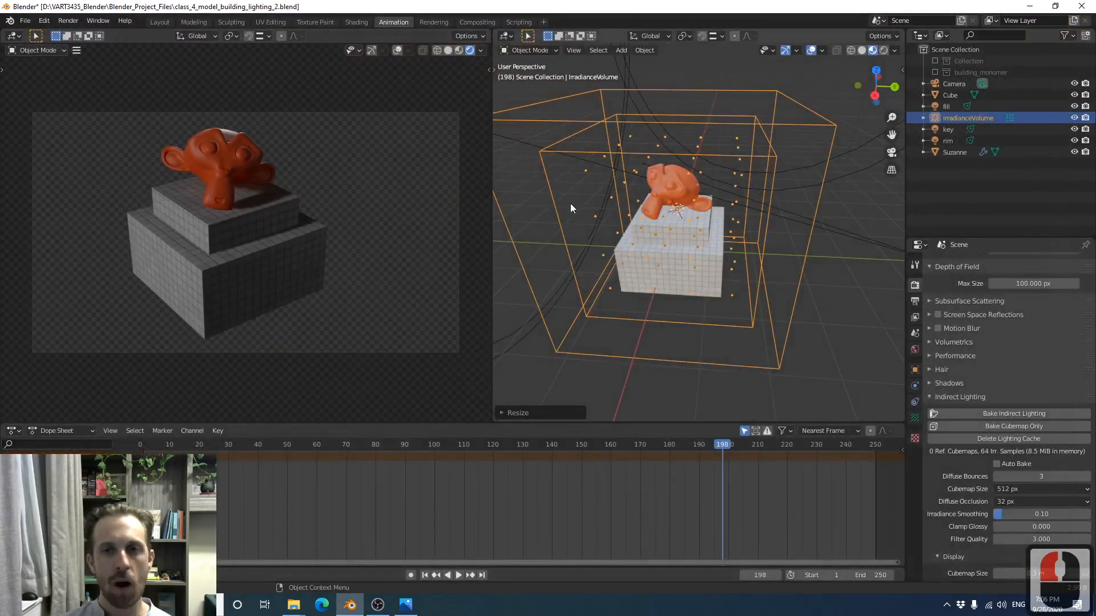
Set the roughness of the monkey head's orange material to 0.1
{"action": "scroll", "coordinate": [673, 183], "scroll_direction": "up", "scroll_amount": 2}
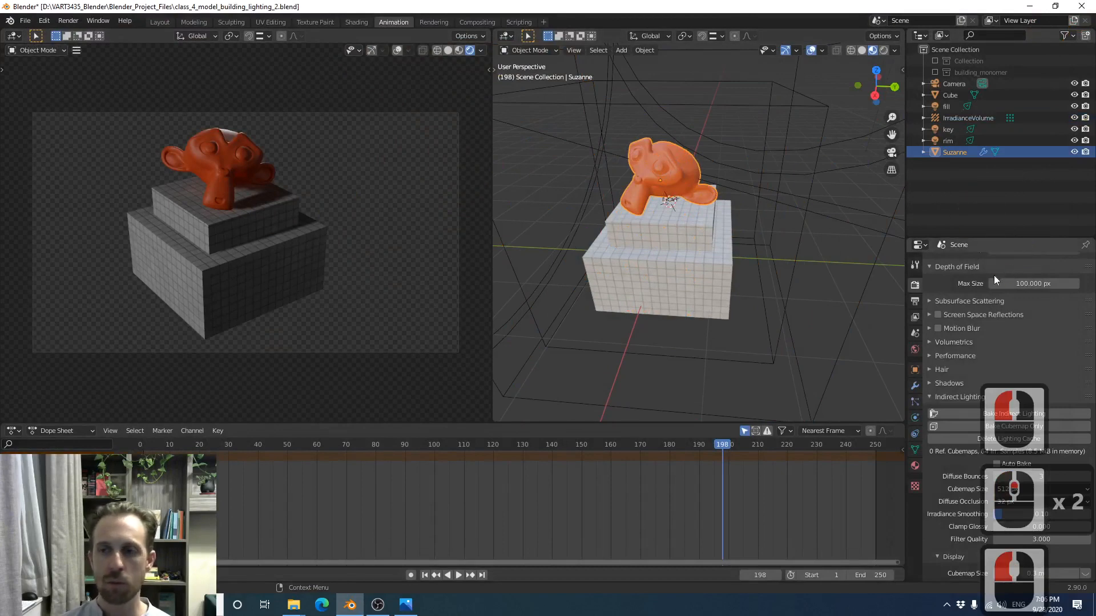
{"action": "left_click", "coordinate": [915, 466]}
{"action": "left_click", "coordinate": [934, 422]}
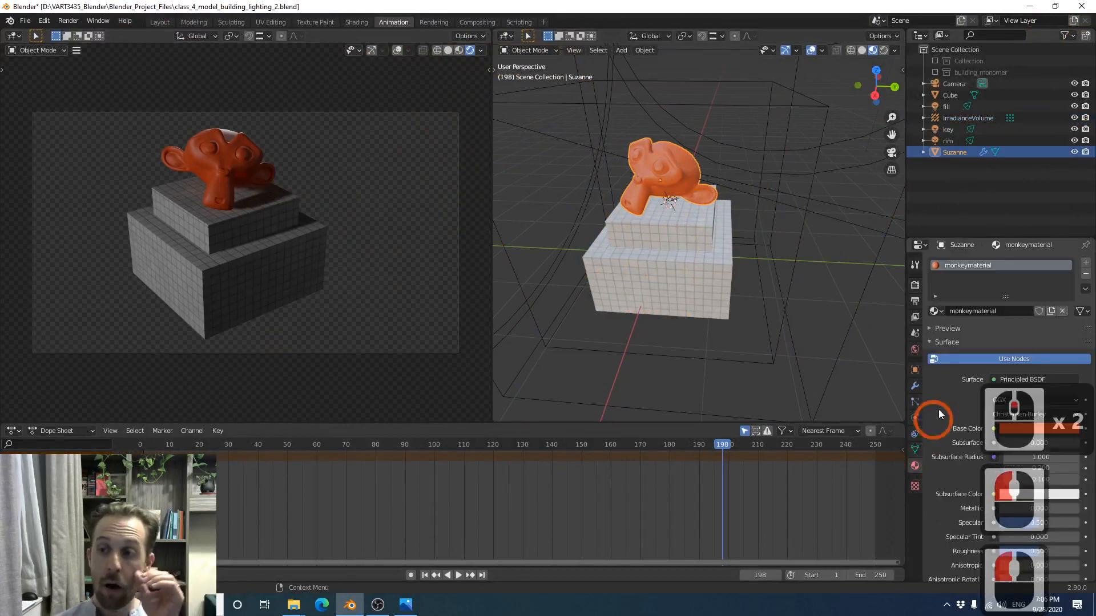
{"action": "scroll", "coordinate": [963, 379], "scroll_direction": "down", "scroll_amount": 5}
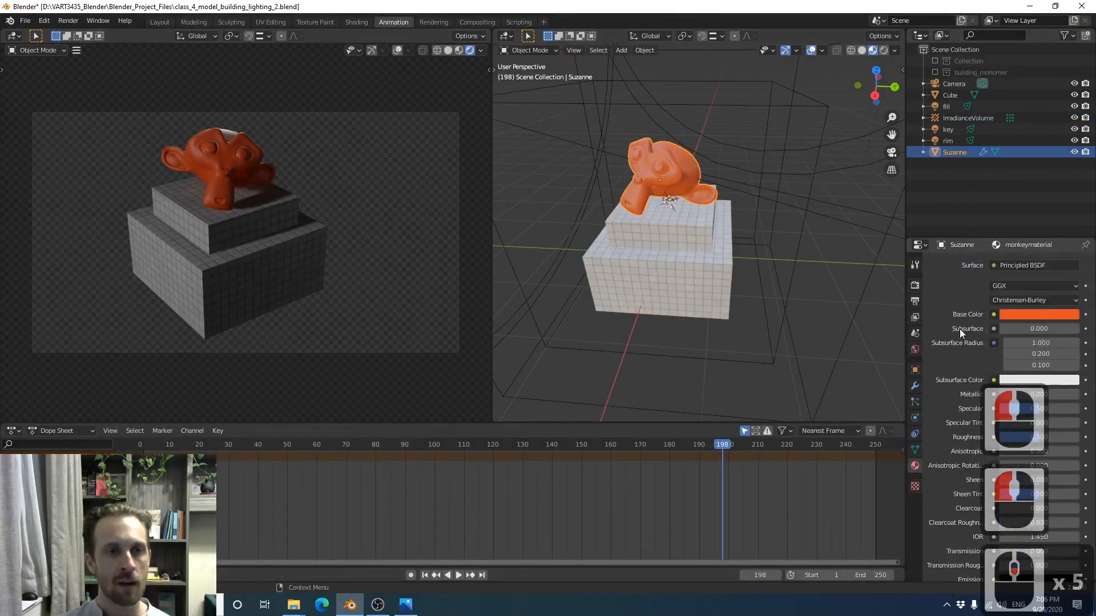
{"action": "scroll", "coordinate": [963, 331], "scroll_direction": "down", "scroll_amount": 1}
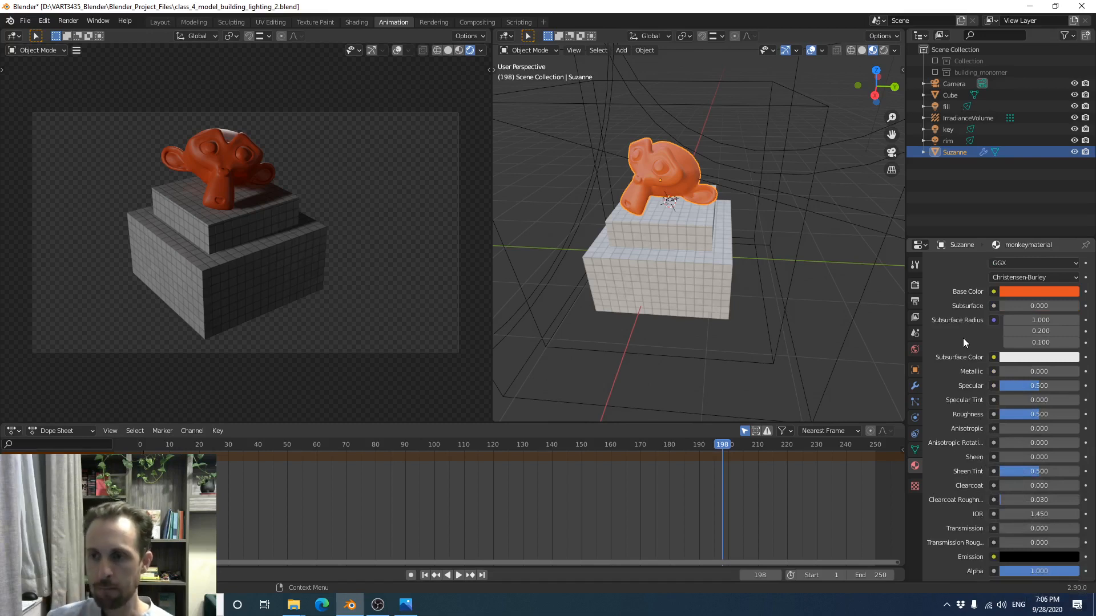
{"action": "left_click", "coordinate": [1063, 414]}
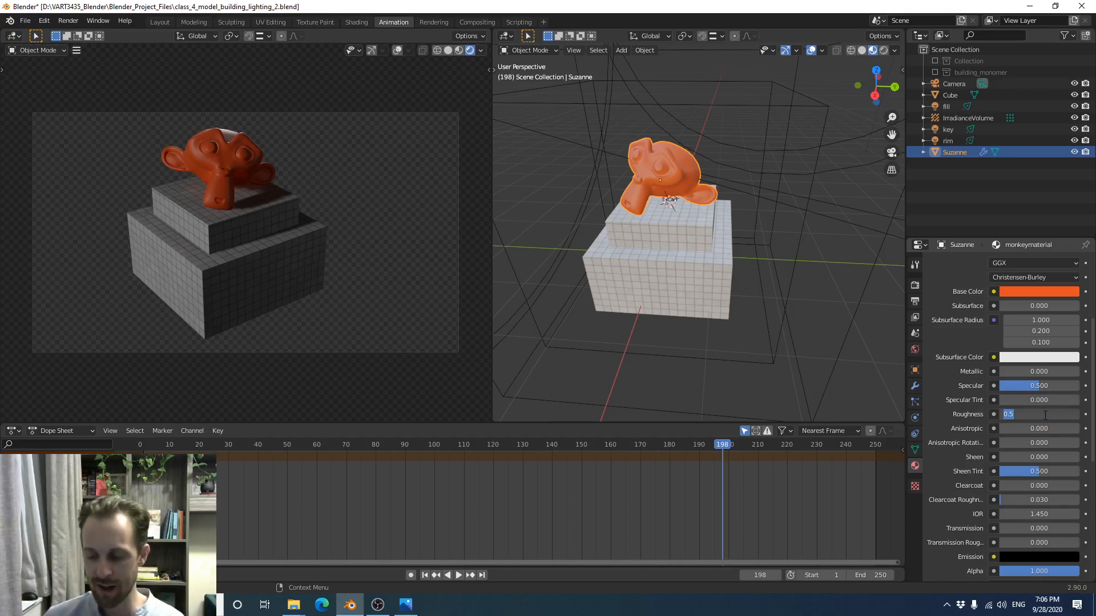
{"action": "type", "text": ".1"}
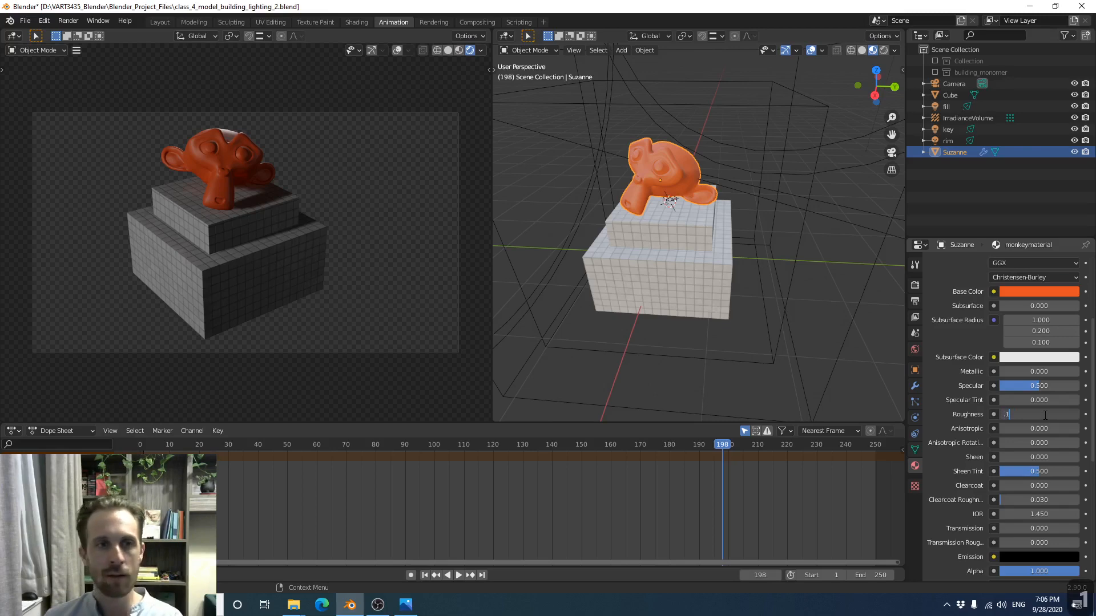
{"action": "key", "text": "Return"}
Select the irradiance volume and rebake the scene's indirect lighting for the glossier monkey head
{"action": "middle_click_drag", "start_coordinate": [679, 196], "coordinate": [647, 194]}
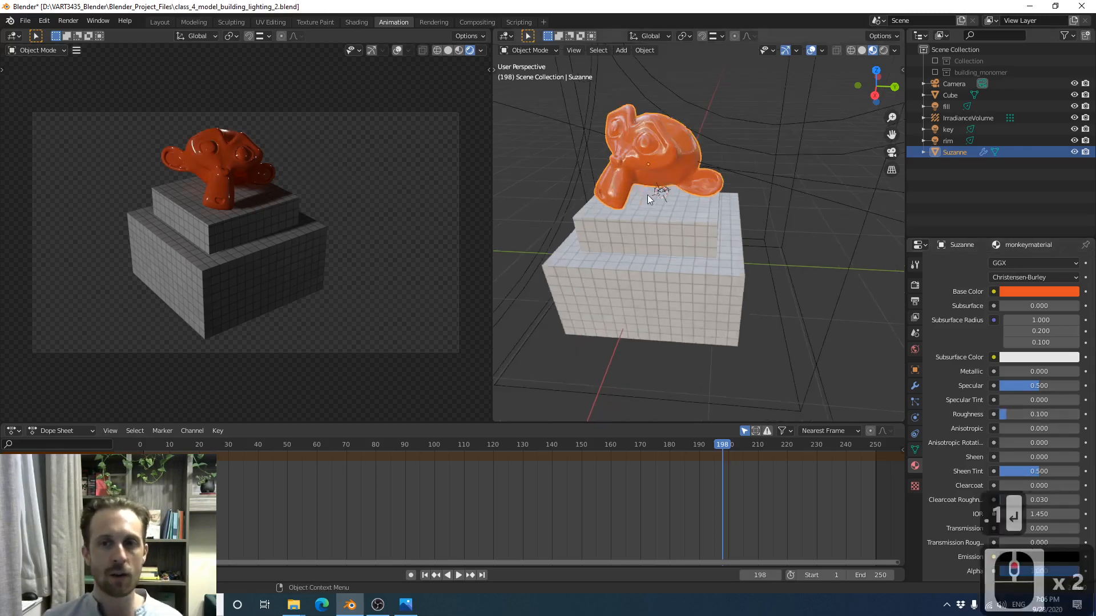
{"action": "middle_click_drag", "start_coordinate": [667, 150], "coordinate": [697, 228], "text": "shift"}
{"action": "scroll", "coordinate": [697, 228], "scroll_direction": "up", "scroll_amount": 2}
{"action": "scroll", "coordinate": [698, 227], "scroll_direction": "down", "scroll_amount": 4}
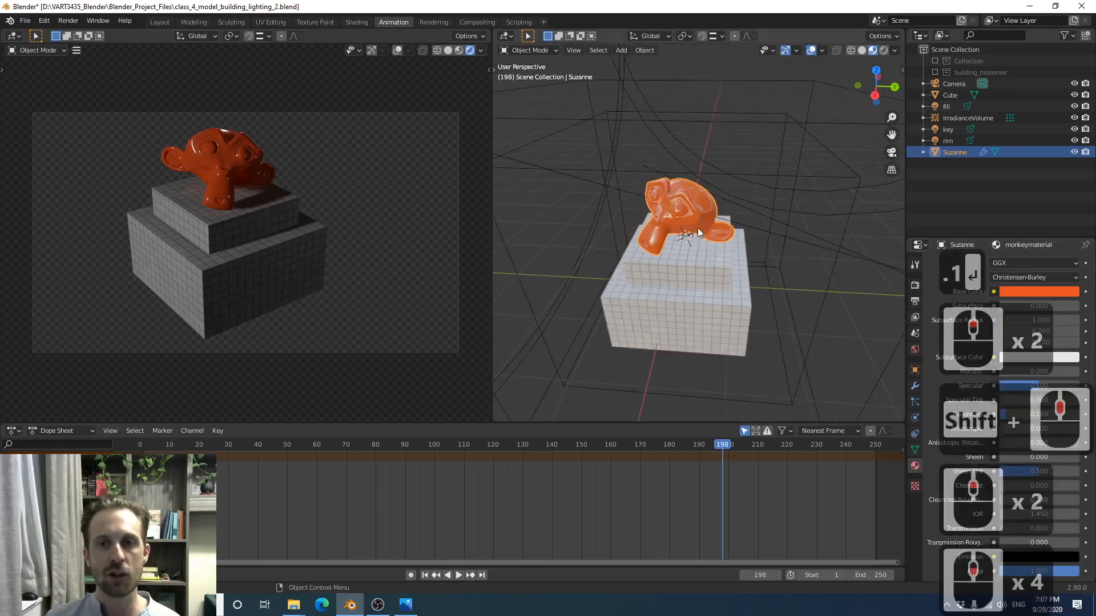
{"action": "scroll", "coordinate": [697, 228], "scroll_direction": "down", "scroll_amount": 1}
{"action": "left_click", "coordinate": [778, 149]}
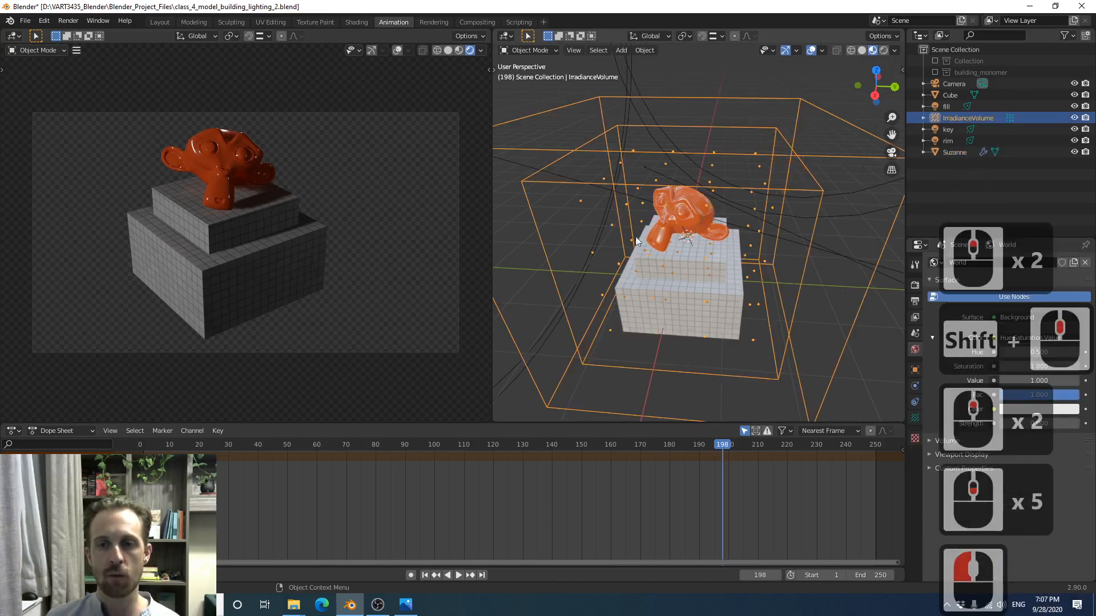
{"action": "left_click", "coordinate": [914, 285]}
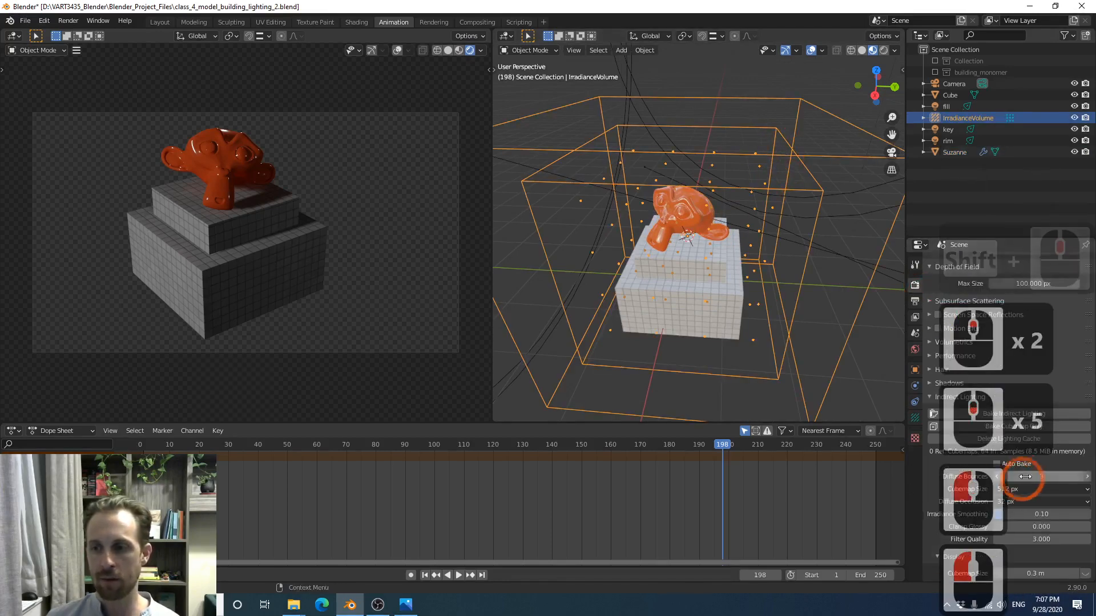
{"action": "left_click", "coordinate": [1056, 412]}
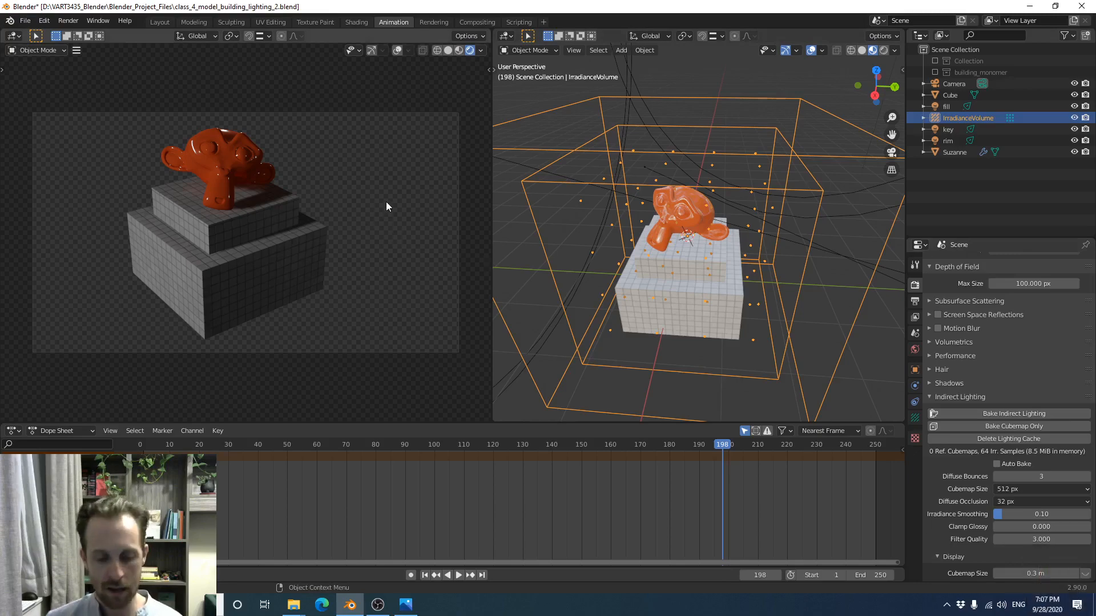
Render the current frame with the glossy monkey head, look over the whole image and close the render window
{"action": "left_click", "coordinate": [68, 21]}
{"action": "left_click", "coordinate": [81, 38]}
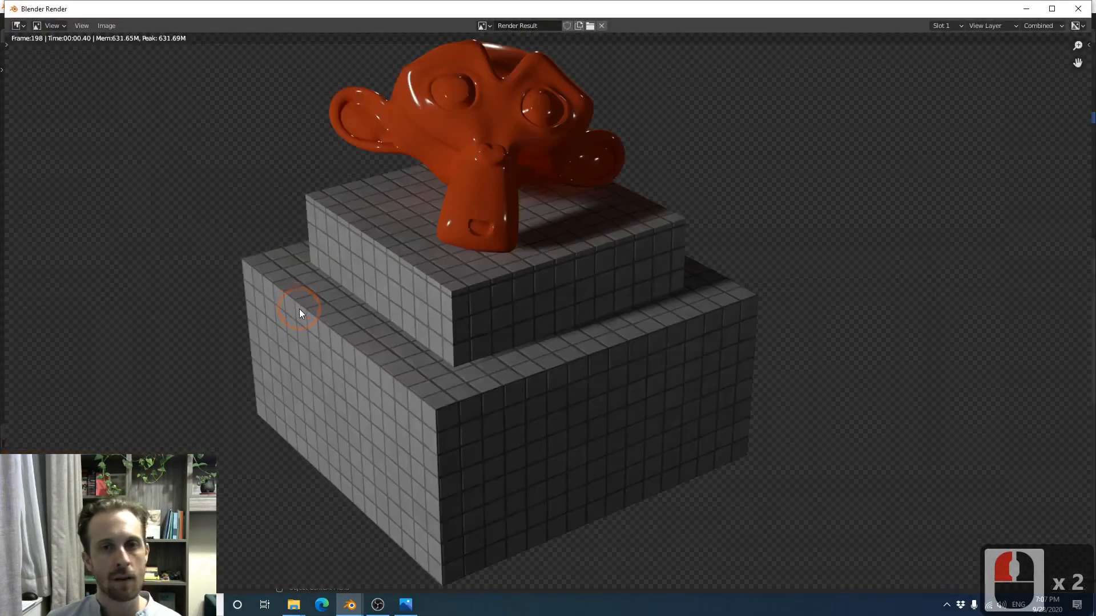
{"action": "scroll", "coordinate": [299, 309], "scroll_direction": "down", "scroll_amount": 1}
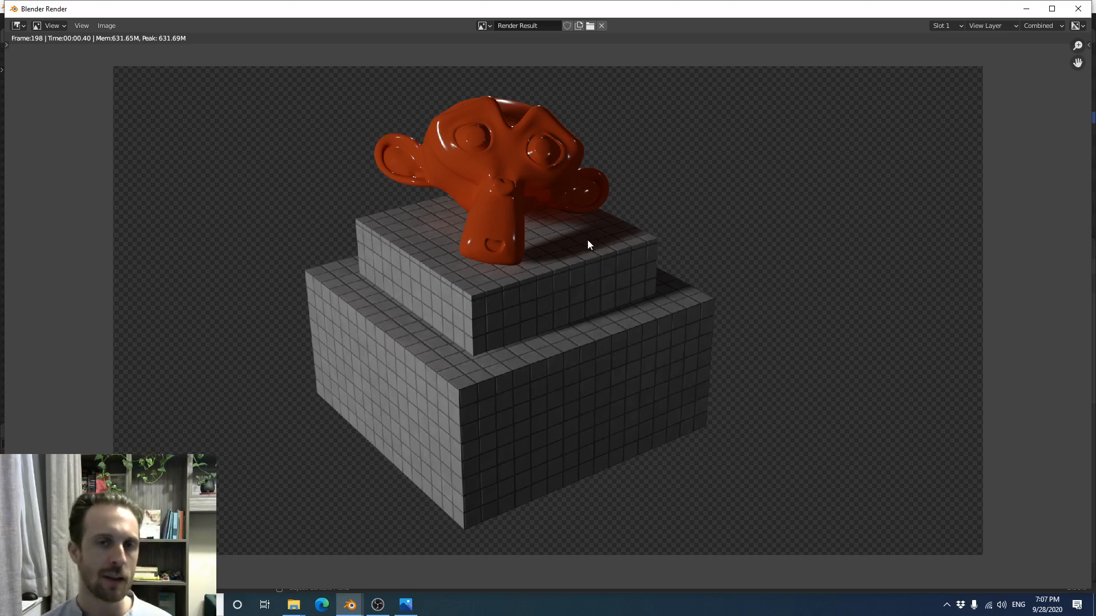
{"action": "left_click", "coordinate": [1078, 9]}
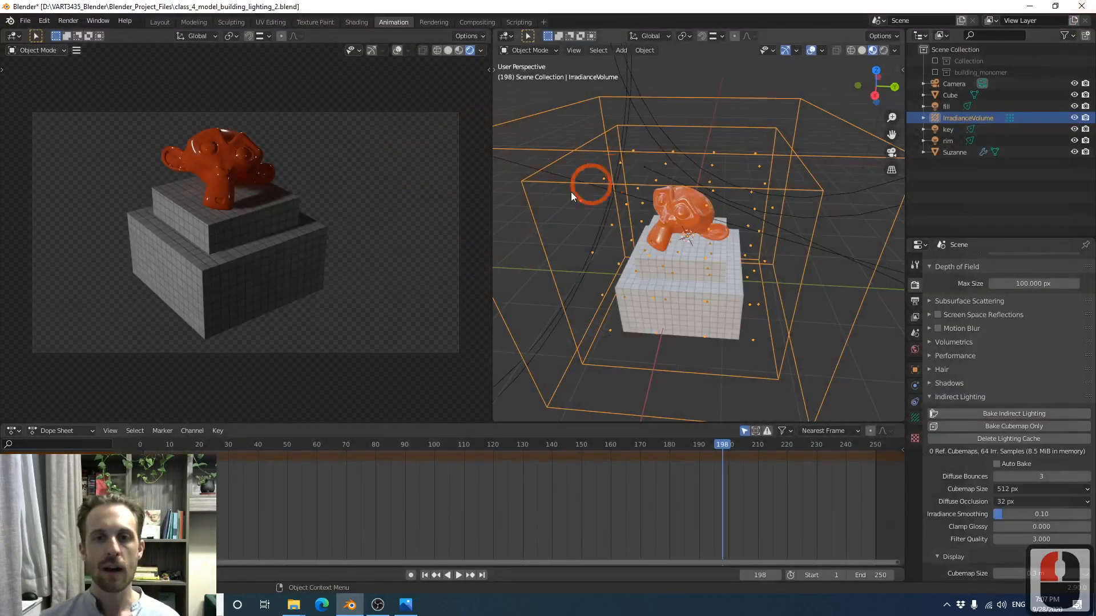
Review the three-point lighting setup by selecting the key, fill and rim spot lights around the pedestal one by one
{"action": "scroll", "coordinate": [625, 259], "scroll_direction": "down", "scroll_amount": 3}
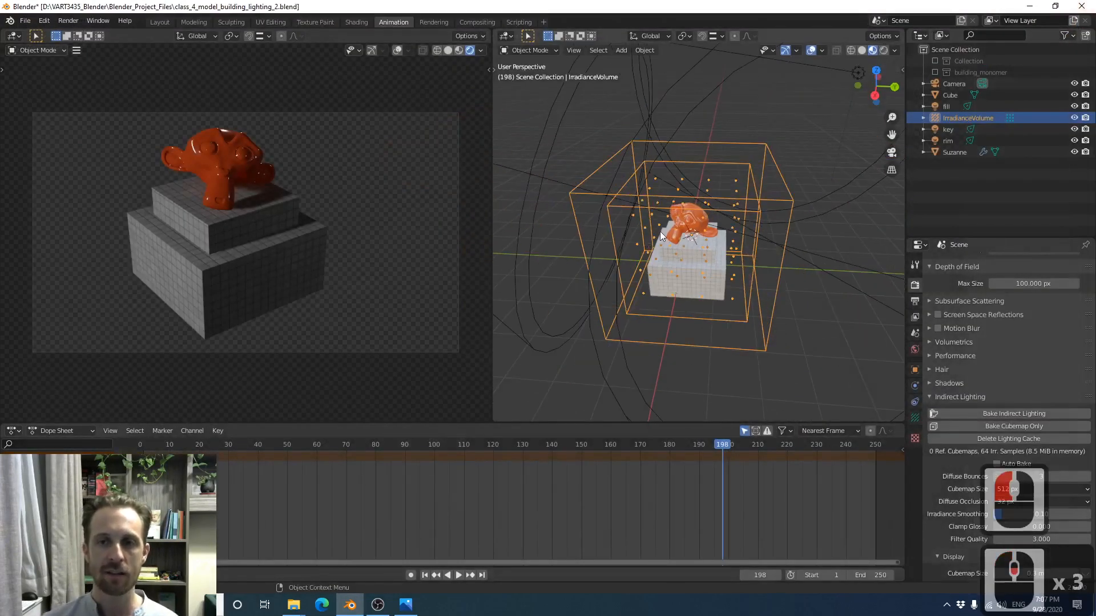
{"action": "scroll", "coordinate": [660, 231], "scroll_direction": "down", "scroll_amount": 3}
{"action": "middle_click_drag", "start_coordinate": [660, 231], "coordinate": [704, 232]}
{"action": "scroll", "coordinate": [687, 197], "scroll_direction": "down", "scroll_amount": 5}
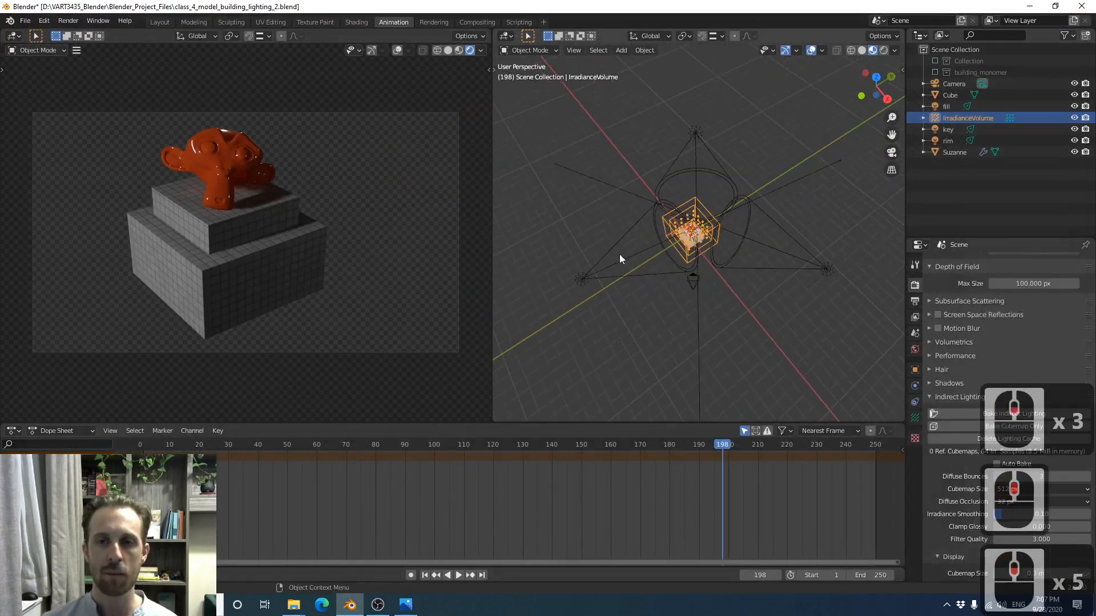
{"action": "left_click", "coordinate": [949, 128]}
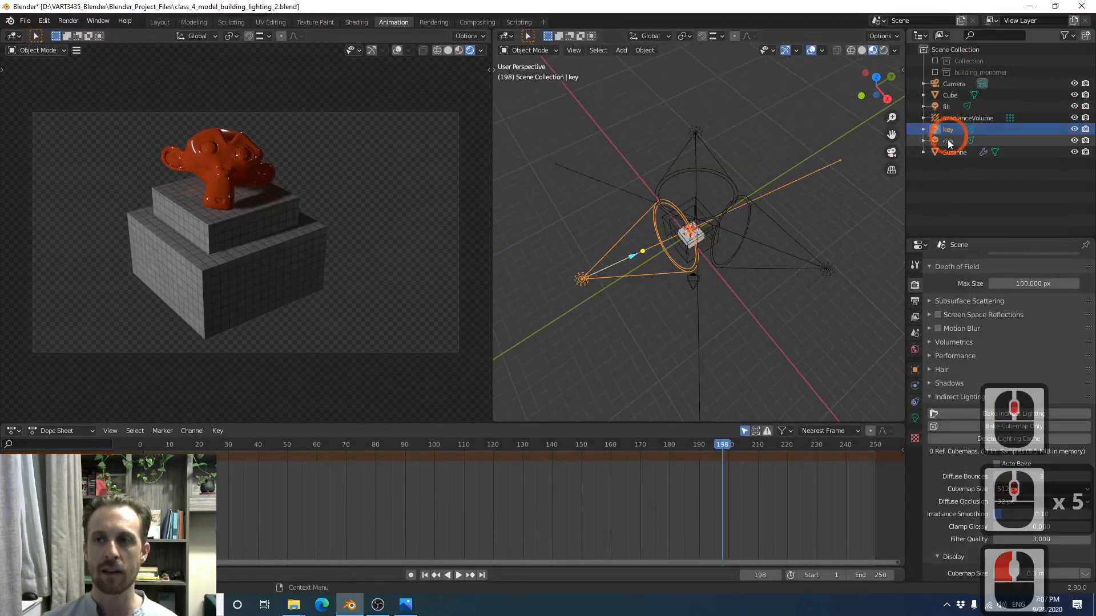
{"action": "left_click", "coordinate": [947, 107]}
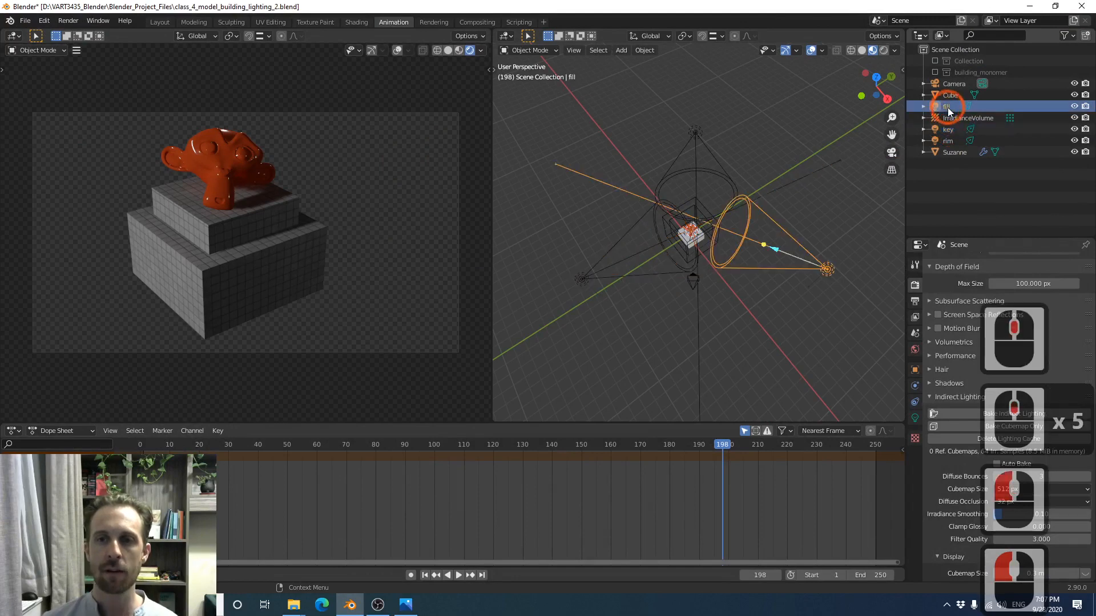
{"action": "left_click", "coordinate": [951, 141]}
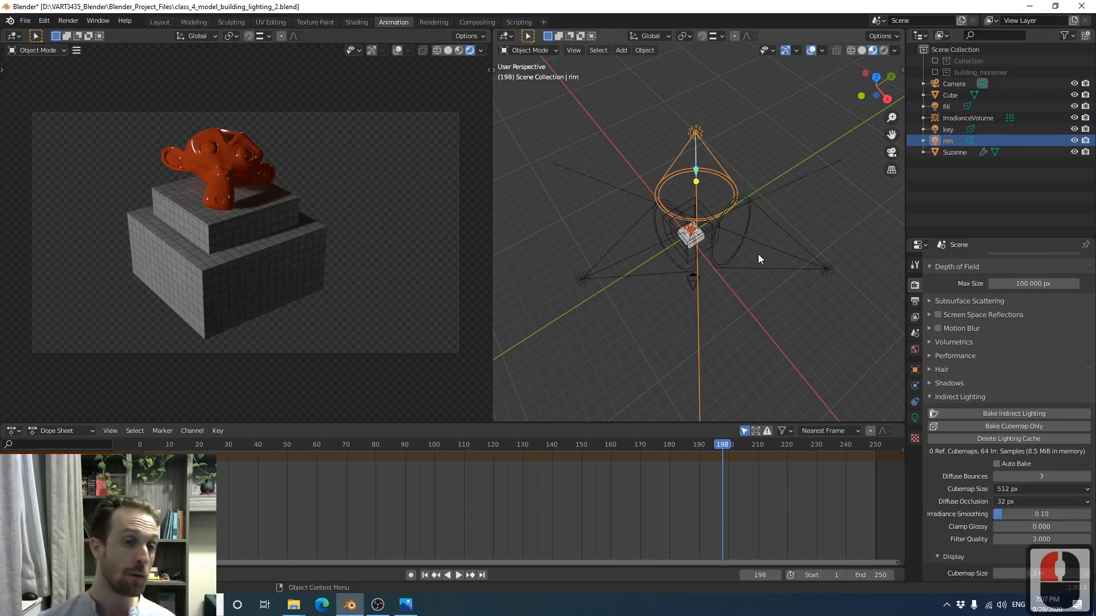
{"action": "scroll", "coordinate": [756, 255], "scroll_direction": "up", "scroll_amount": 2}
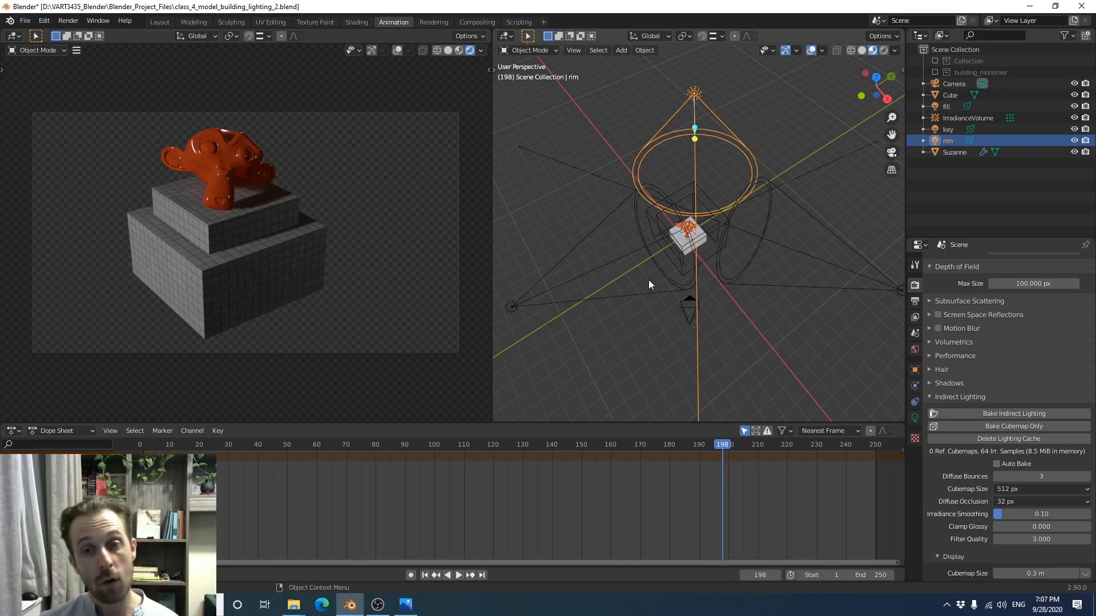
Tint the key spot light a pale warm yellow, with hue 0.137 and saturation 0.123
{"action": "left_click", "coordinate": [639, 297]}
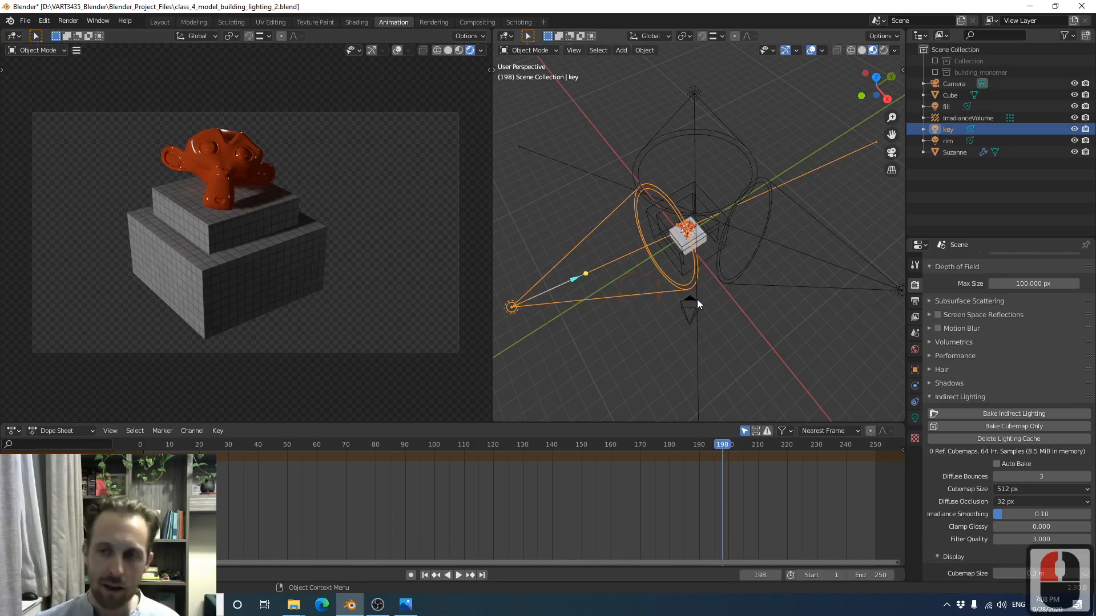
{"action": "left_click", "coordinate": [915, 418]}
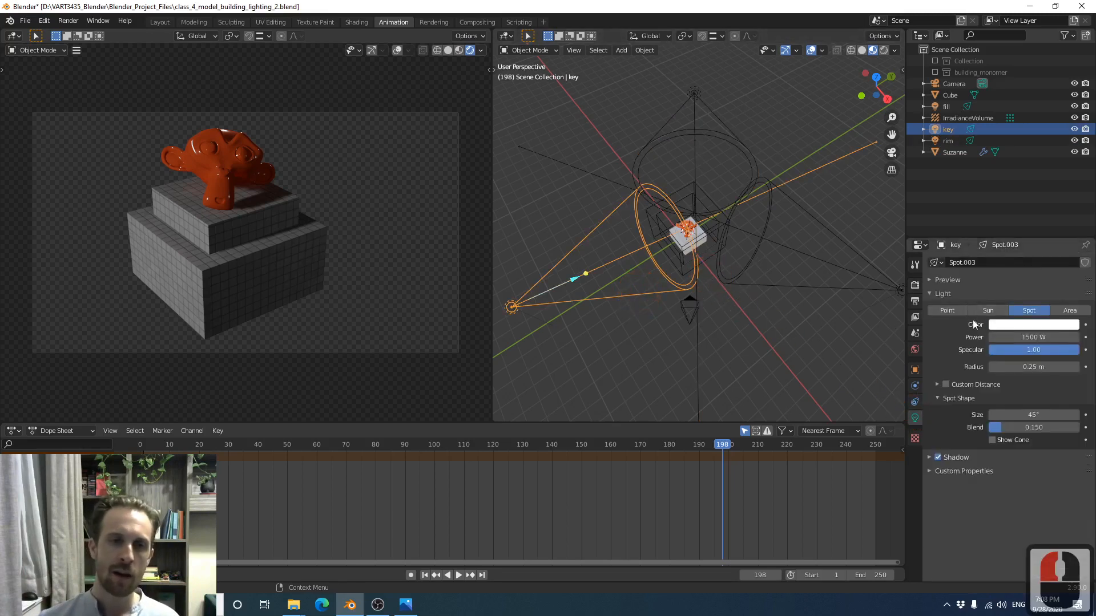
{"action": "left_click", "coordinate": [1003, 326]}
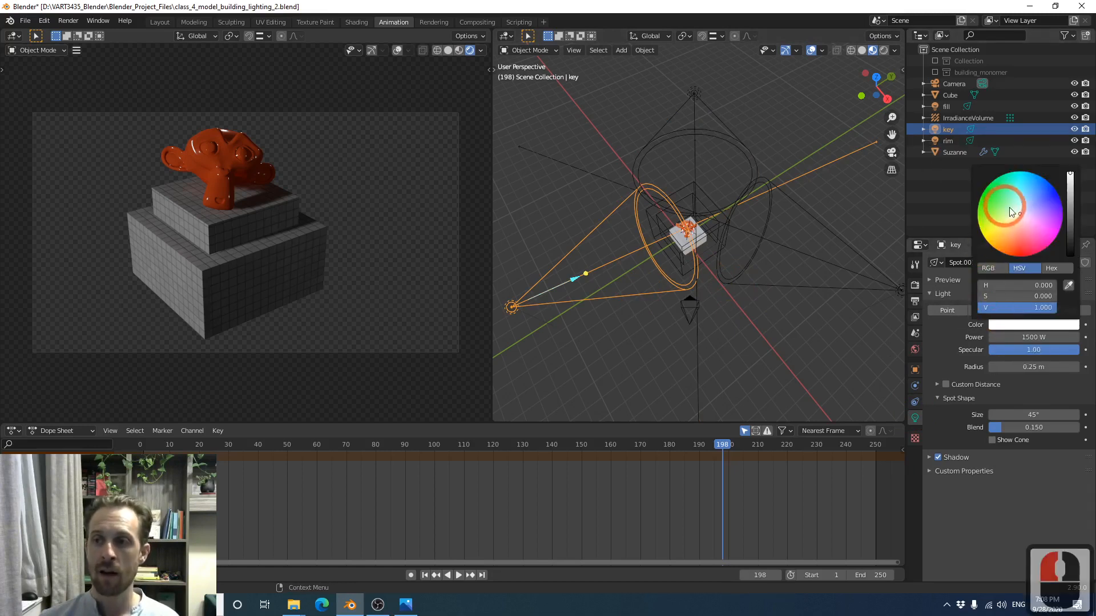
{"action": "mouse_move", "coordinate": [1019, 214]}
{"action": "left_mouse_down"}
{"action": "mouse_move", "coordinate": [1002, 240]}
{"action": "mouse_move", "coordinate": [1016, 217]}
{"action": "left_mouse_up"}
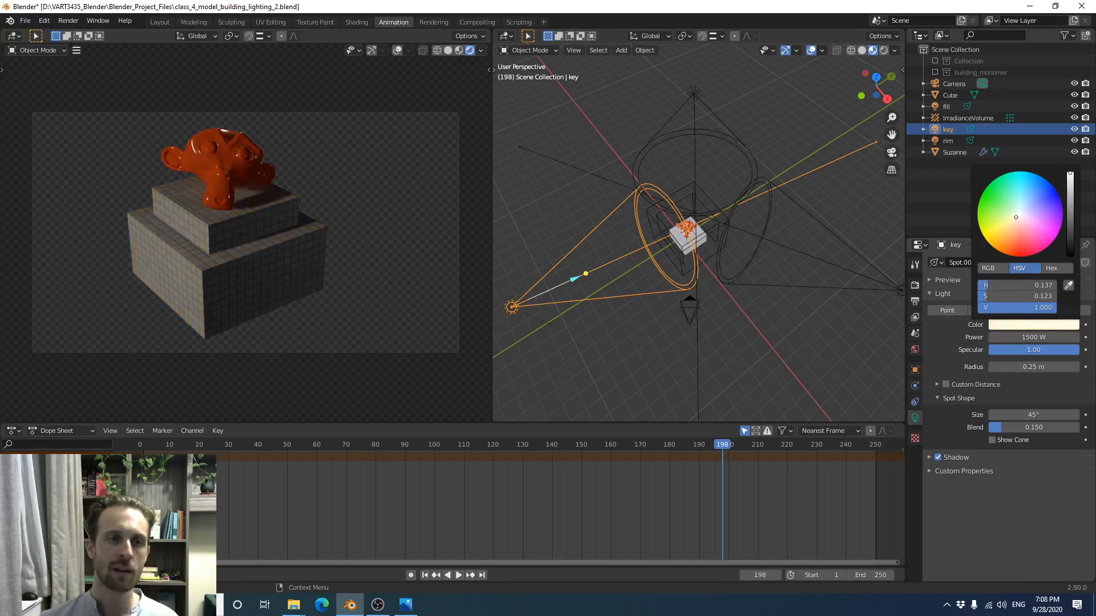
Tint the fill spot light a pale cool blue
{"action": "left_click", "coordinate": [893, 286]}
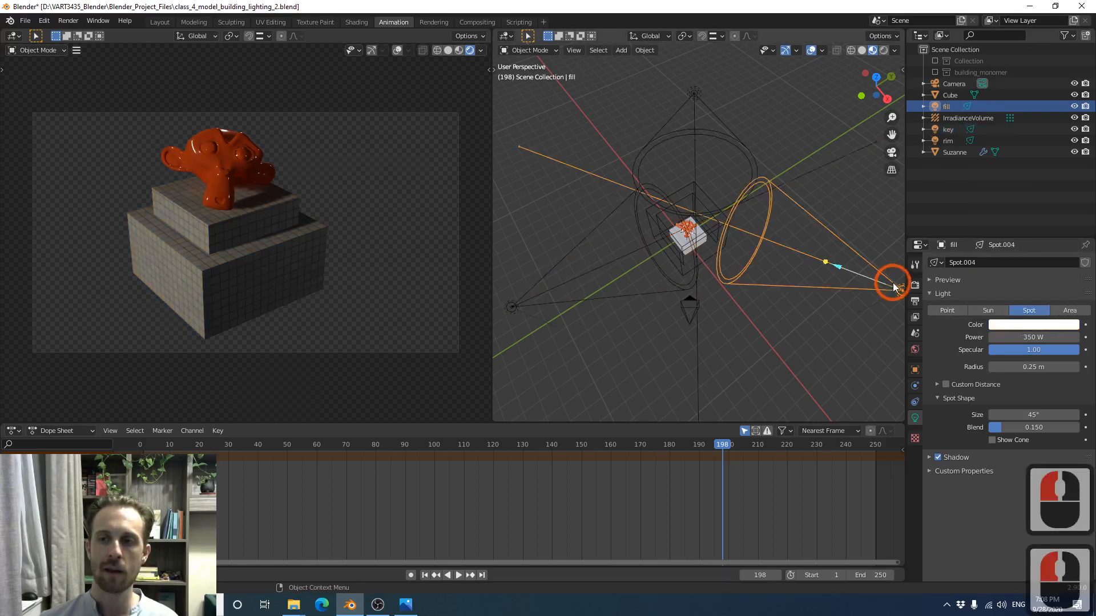
{"action": "left_click", "coordinate": [1010, 324]}
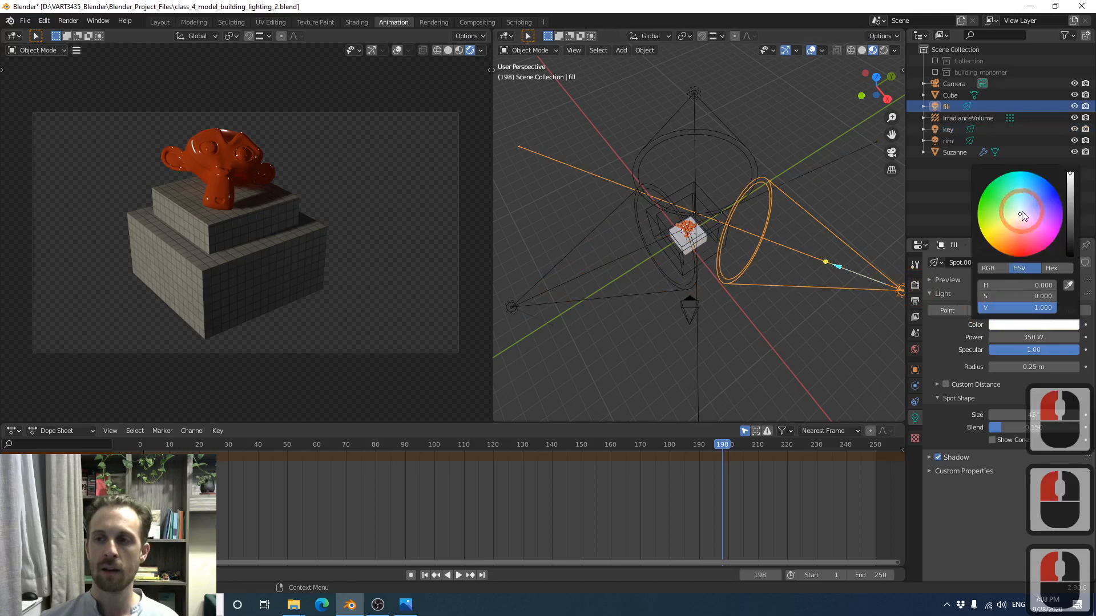
{"action": "left_click", "coordinate": [1022, 211]}
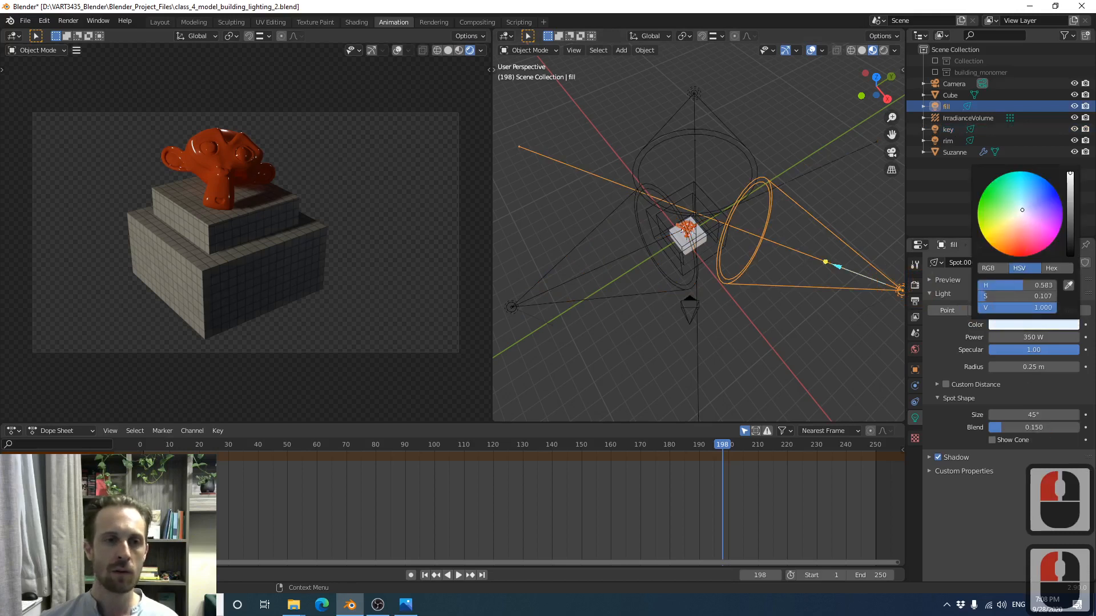
{"action": "left_click_drag", "start_coordinate": [1022, 210], "coordinate": [1025, 207]}
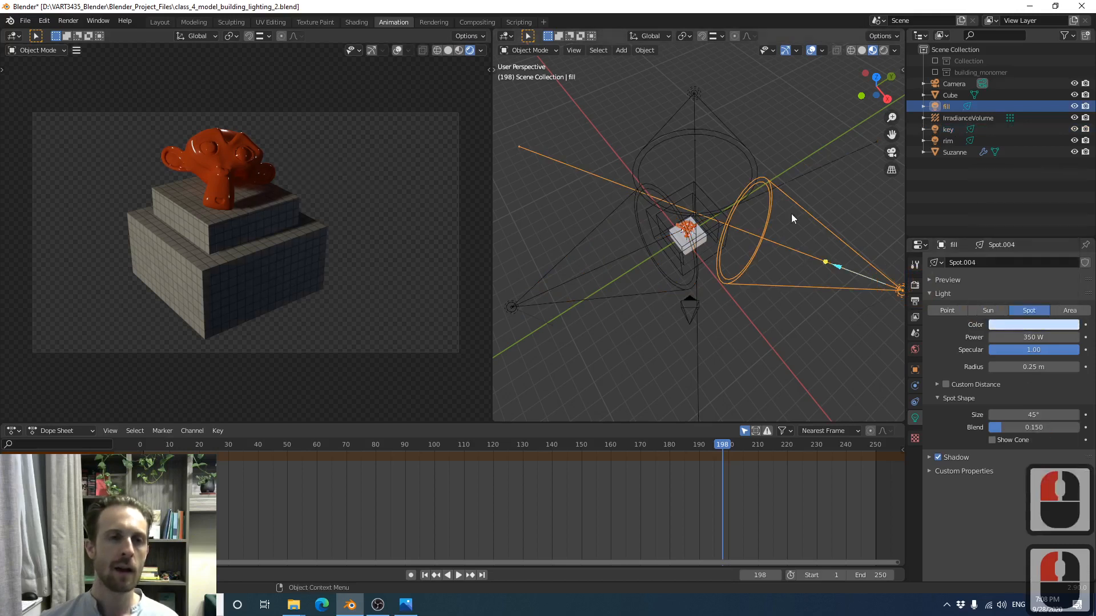
Render the current frame with the warm key and cool fill lights, review the image and close the render window
{"action": "left_click", "coordinate": [68, 21]}
{"action": "left_click", "coordinate": [123, 70]}
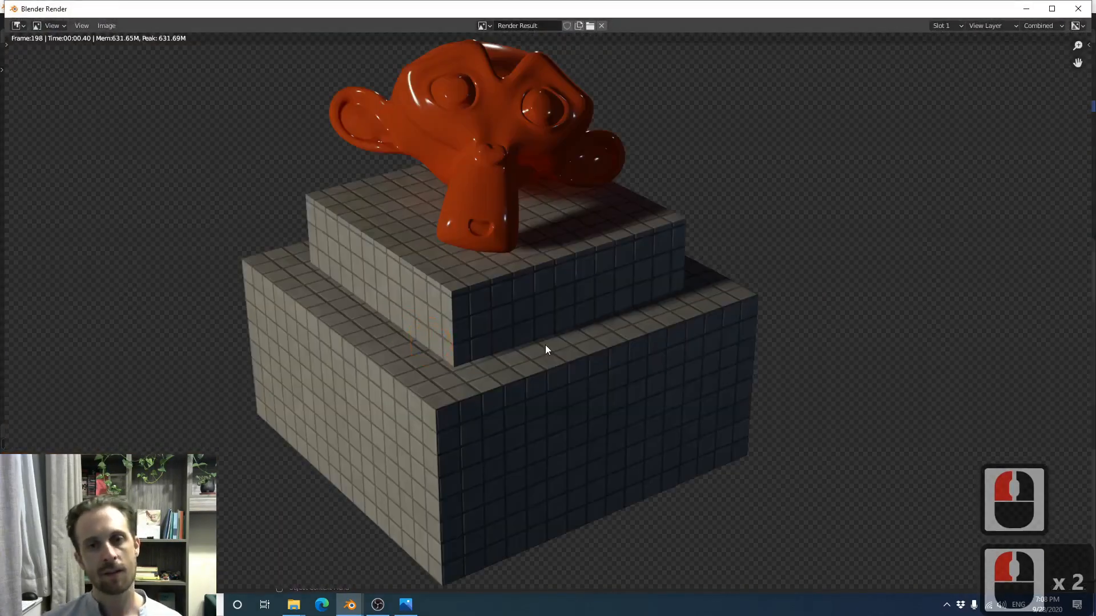
{"action": "scroll", "coordinate": [545, 349], "scroll_direction": "down", "scroll_amount": 1}
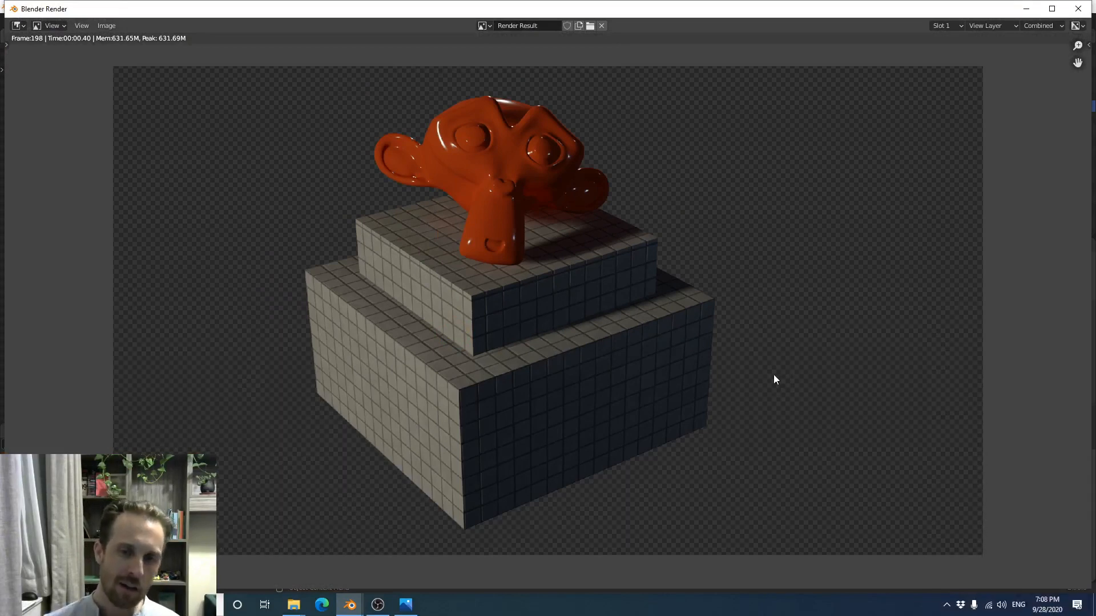
{"action": "key", "text": "Escape"}
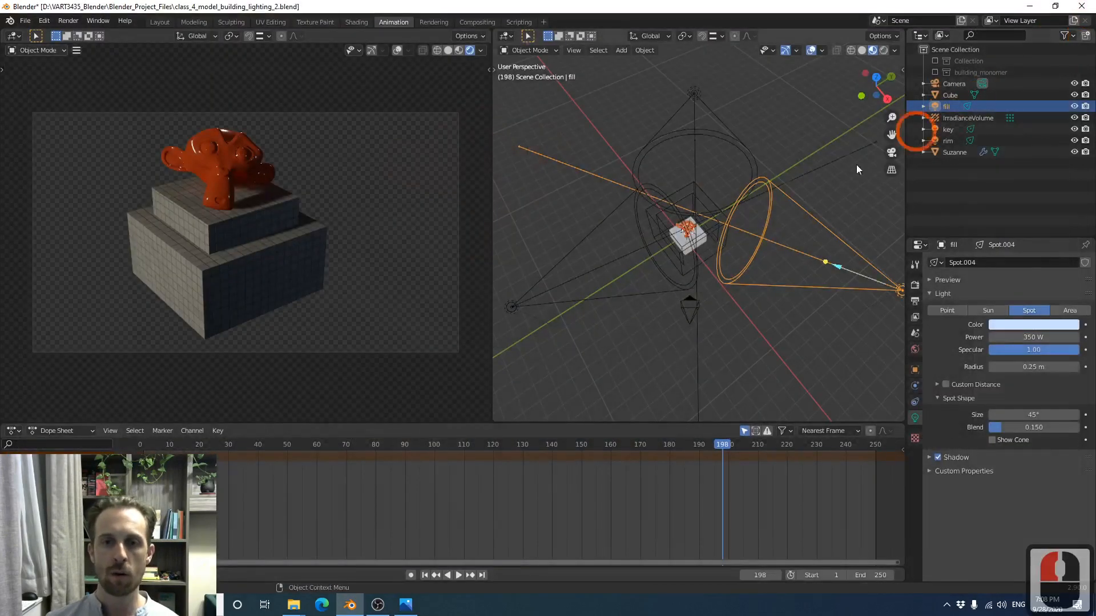
Deepen the fill spot light to blue with hue 0.622 and saturation 0.519, and tint the key spot light salmon red
{"action": "left_click", "coordinate": [1025, 324]}
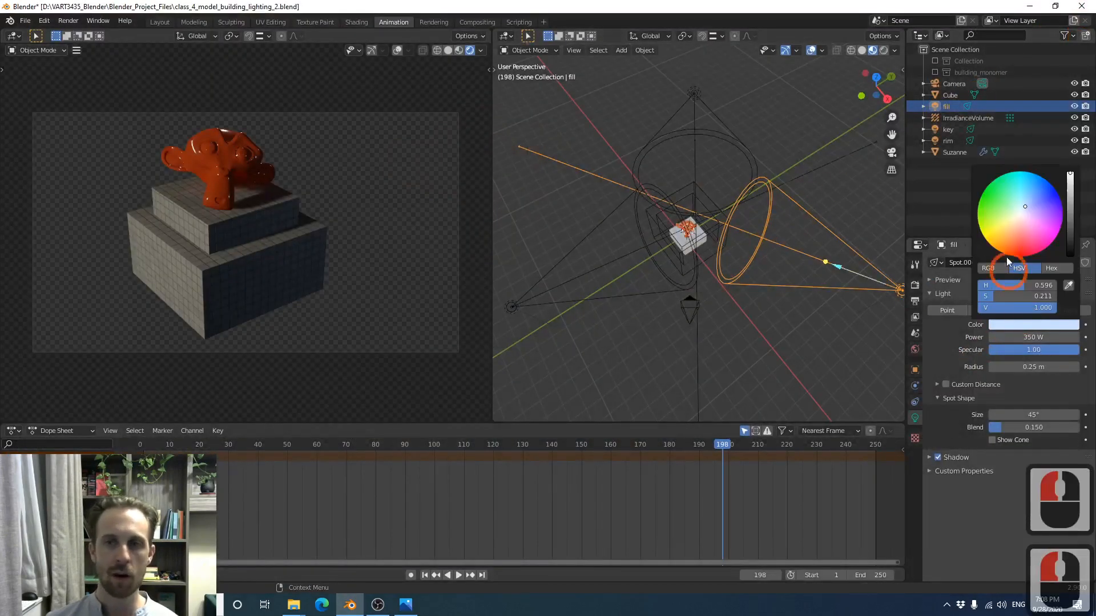
{"action": "left_click_drag", "start_coordinate": [1025, 203], "coordinate": [1035, 197]}
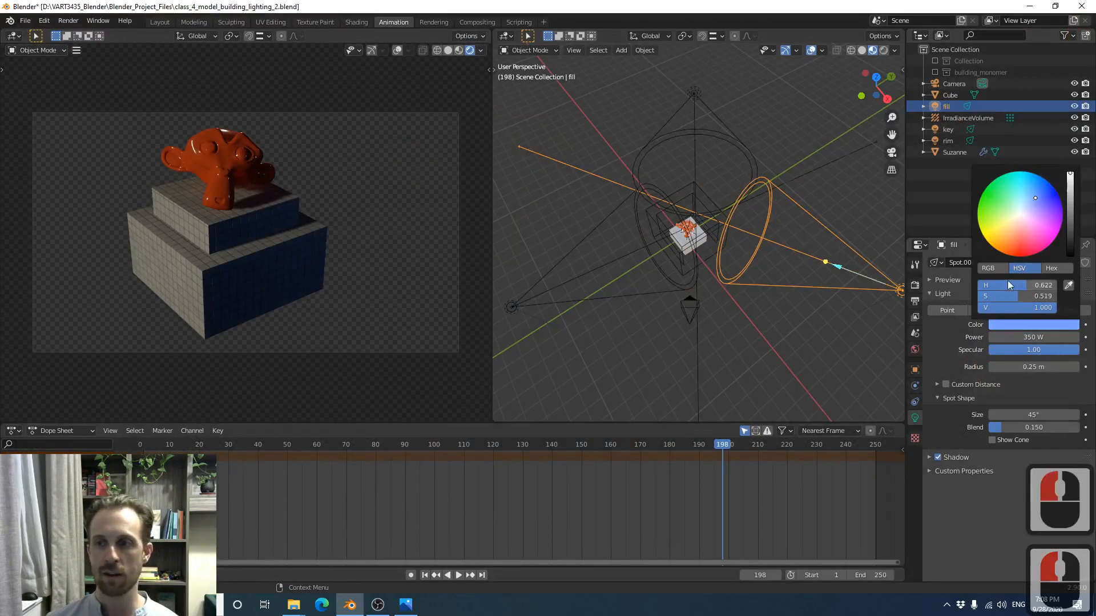
{"action": "left_click", "coordinate": [599, 299]}
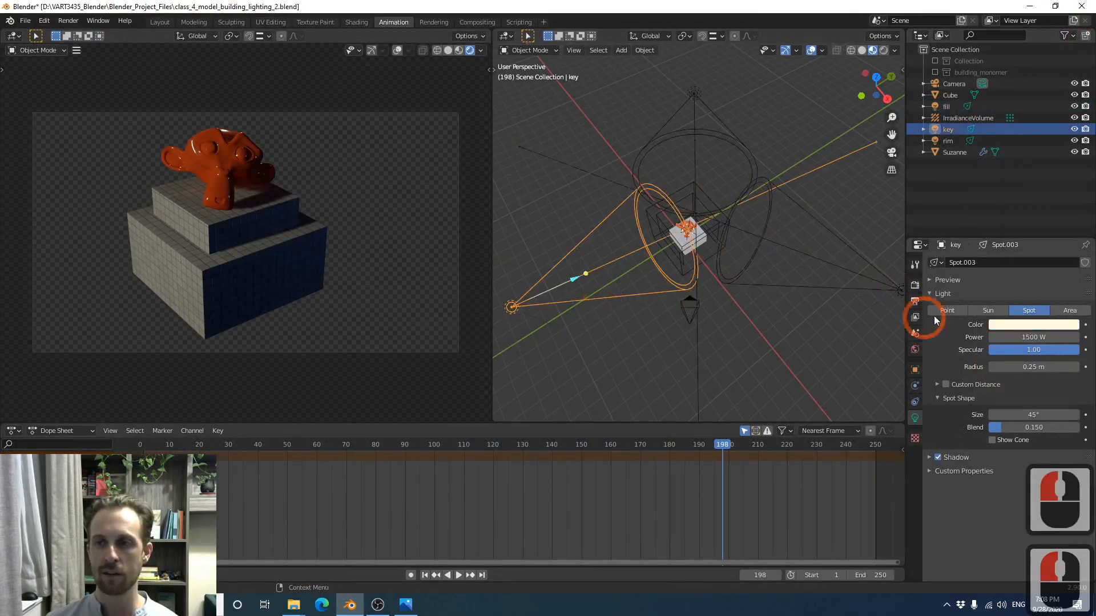
{"action": "left_click", "coordinate": [1016, 325]}
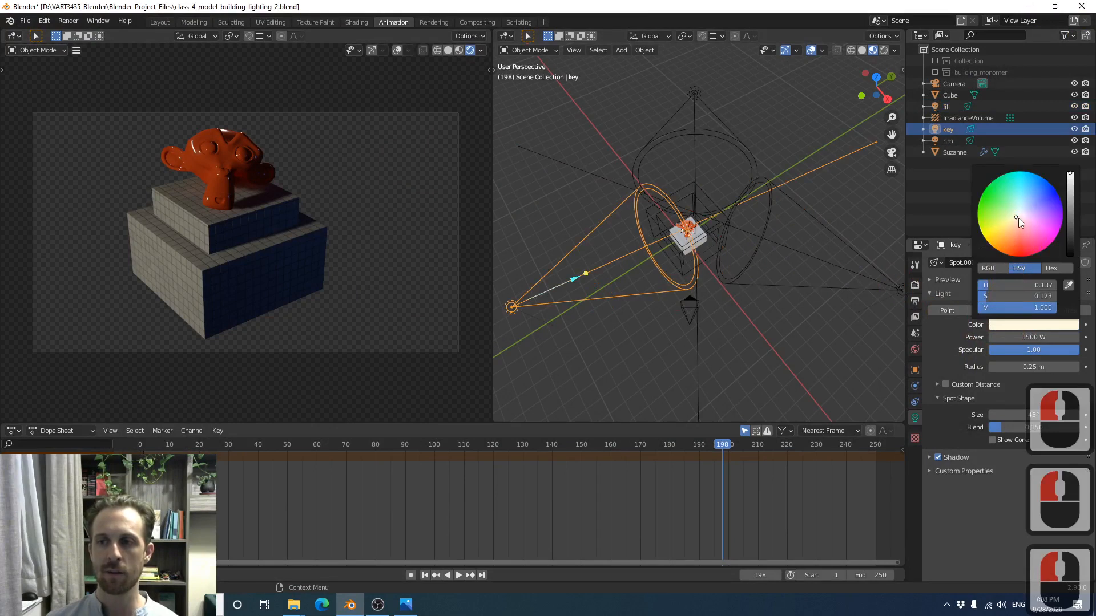
{"action": "left_click_drag", "start_coordinate": [1018, 218], "coordinate": [1019, 233]}
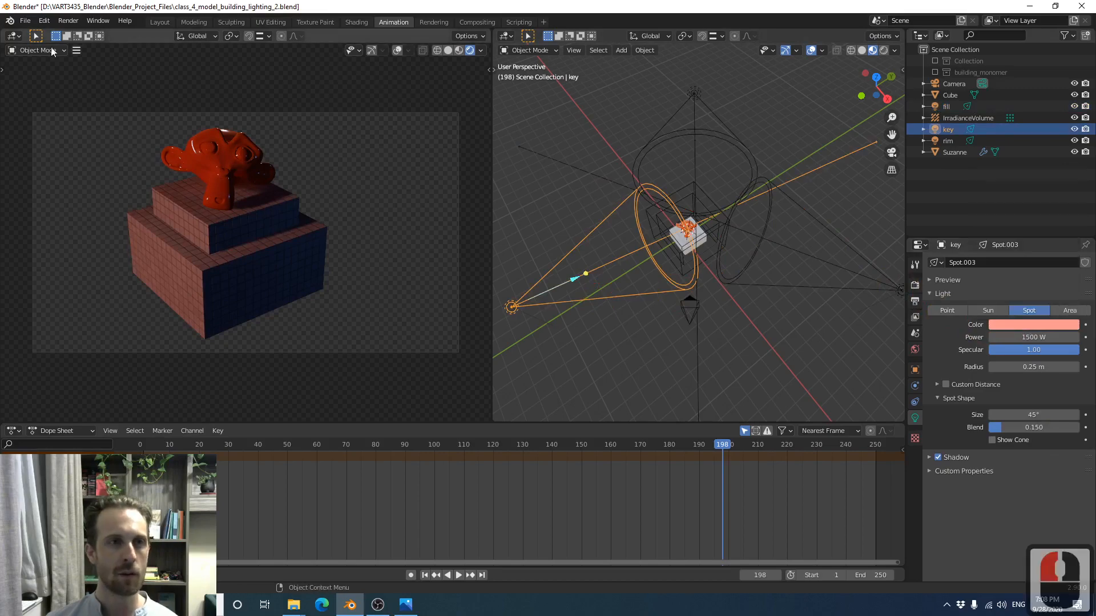
Render the current frame with the stronger red key and blue fill lights, review the image and close the render window
{"action": "left_click", "coordinate": [70, 21]}
{"action": "left_click", "coordinate": [79, 36]}
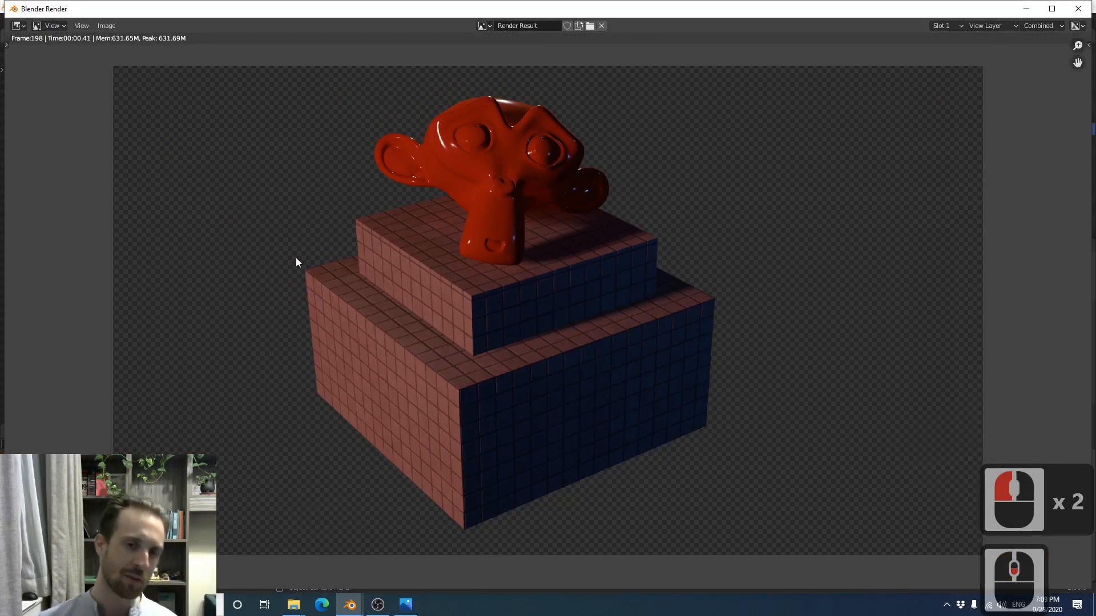
{"action": "left_click", "coordinate": [1077, 8]}
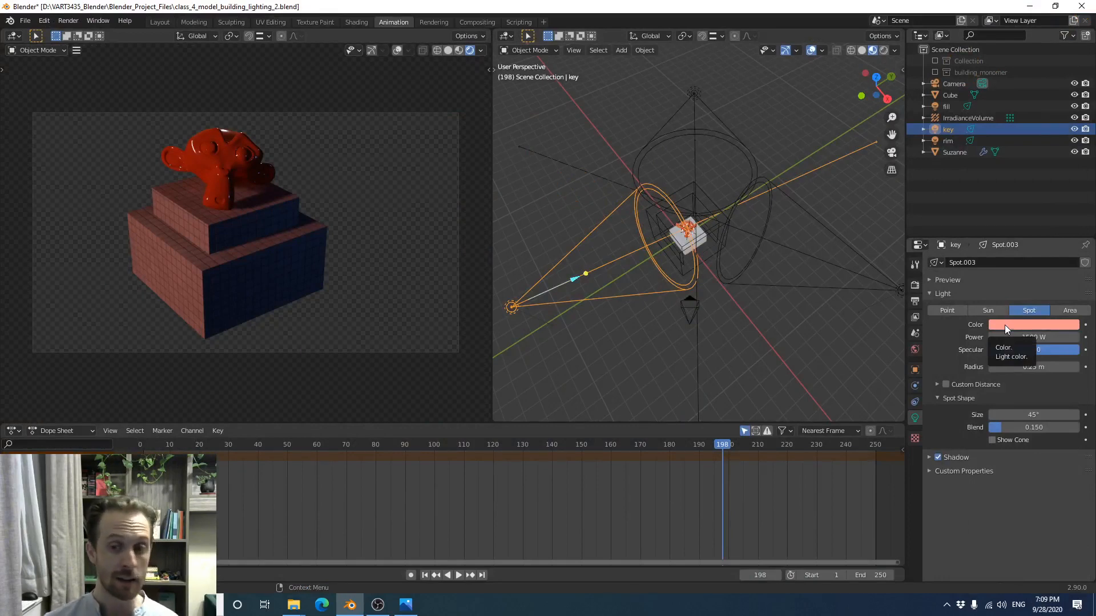
Move the three spot lights, monkey head, pedestal and irradiance volume into a new collection named monkey
{"action": "left_click", "coordinate": [747, 331]}
{"action": "scroll", "coordinate": [742, 292], "scroll_direction": "down", "scroll_amount": 2}
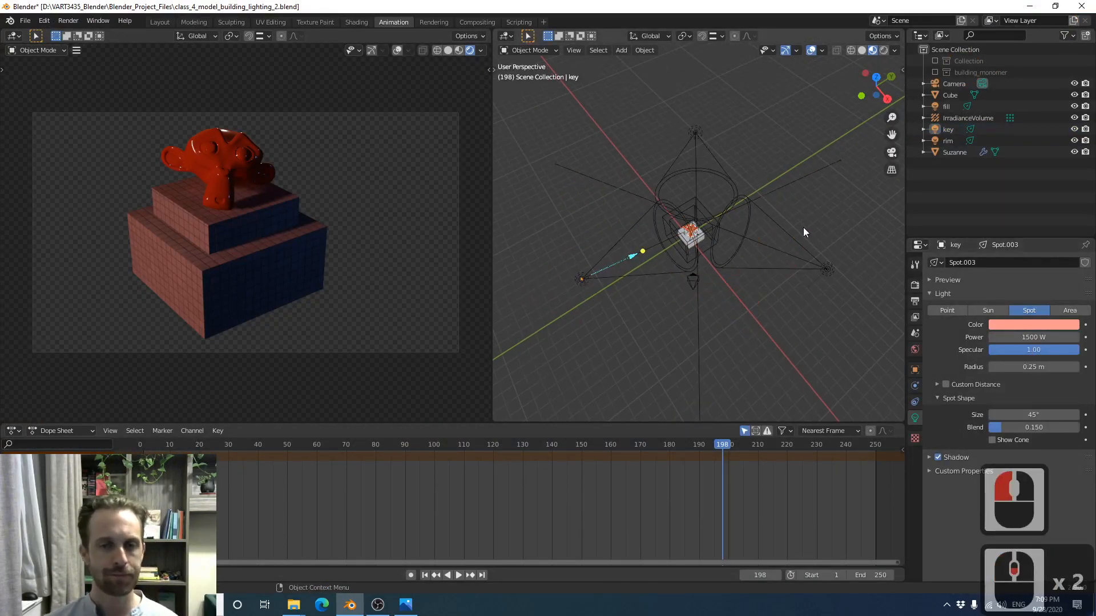
{"action": "left_click", "coordinate": [822, 268]}
{"action": "left_click", "coordinate": [695, 135], "text": "shift"}
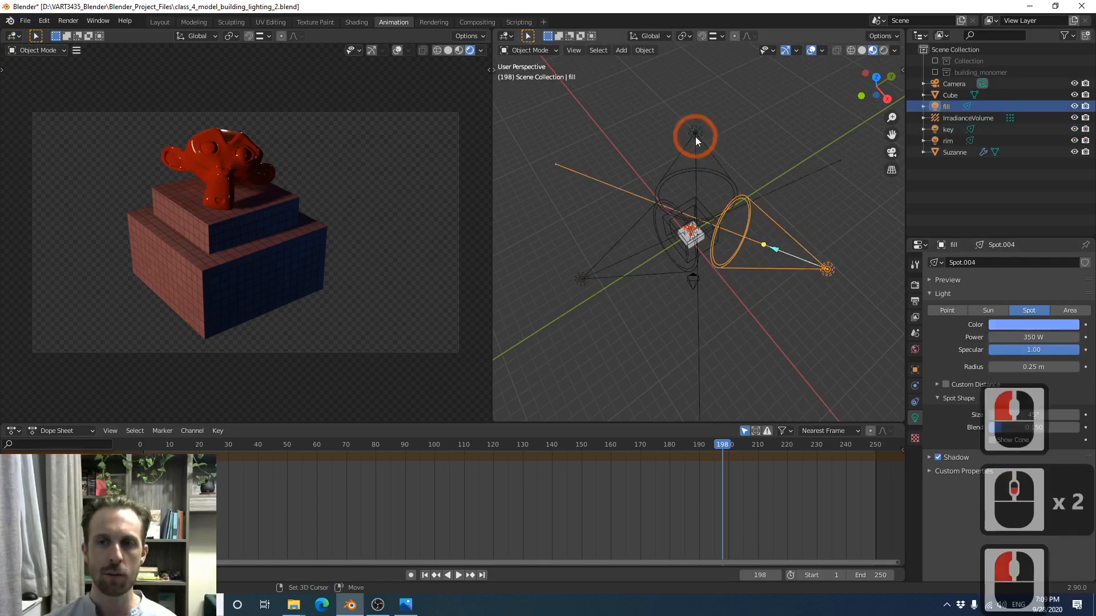
{"action": "left_click", "coordinate": [608, 262], "text": "shift"}
{"action": "scroll", "coordinate": [650, 267], "scroll_direction": "up", "scroll_amount": 1, "text": "shift"}
{"action": "scroll", "coordinate": [694, 266], "scroll_direction": "up", "scroll_amount": 7}
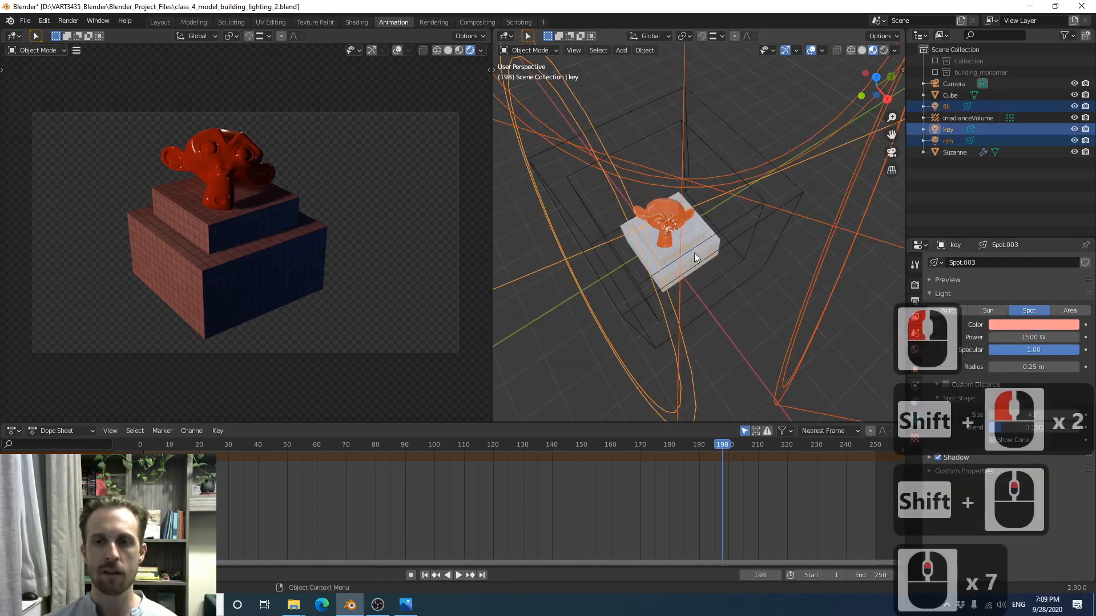
{"action": "left_click", "coordinate": [671, 217], "text": "shift"}
{"action": "left_click", "coordinate": [710, 234], "text": "shift"}
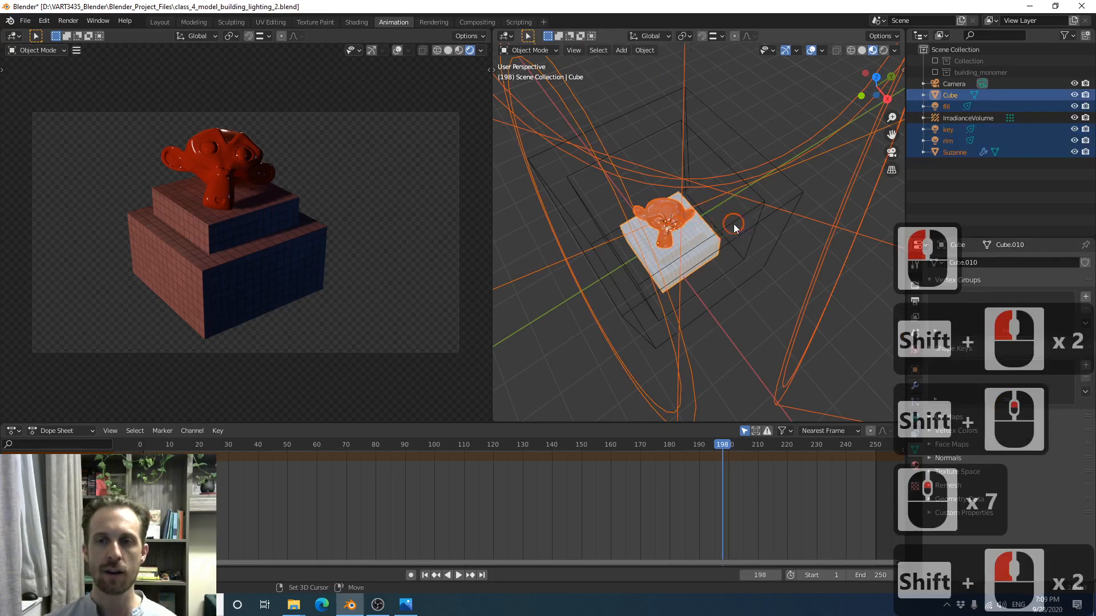
{"action": "left_click", "coordinate": [733, 224], "text": "shift"}
{"action": "scroll", "coordinate": [732, 225], "scroll_direction": "up", "scroll_amount": 3, "text": "shift"}
{"action": "scroll", "coordinate": [719, 228], "scroll_direction": "up", "scroll_amount": 1}
{"action": "scroll", "coordinate": [707, 231], "scroll_direction": "down", "scroll_amount": 5}
{"action": "middle_click_drag", "start_coordinate": [703, 229], "coordinate": [652, 199]}
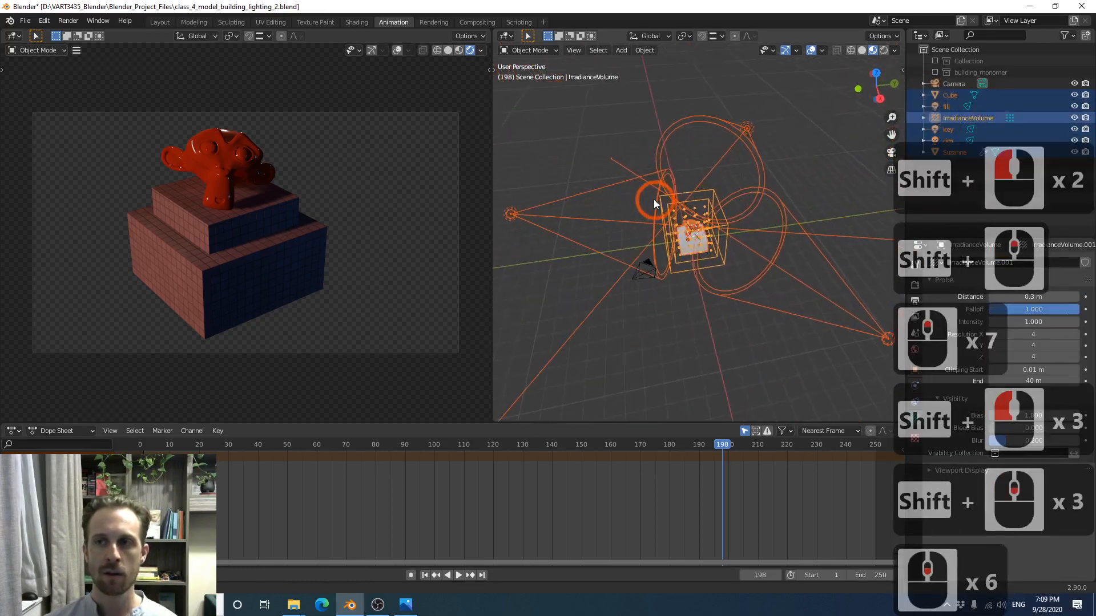
{"action": "key", "text": "m"}
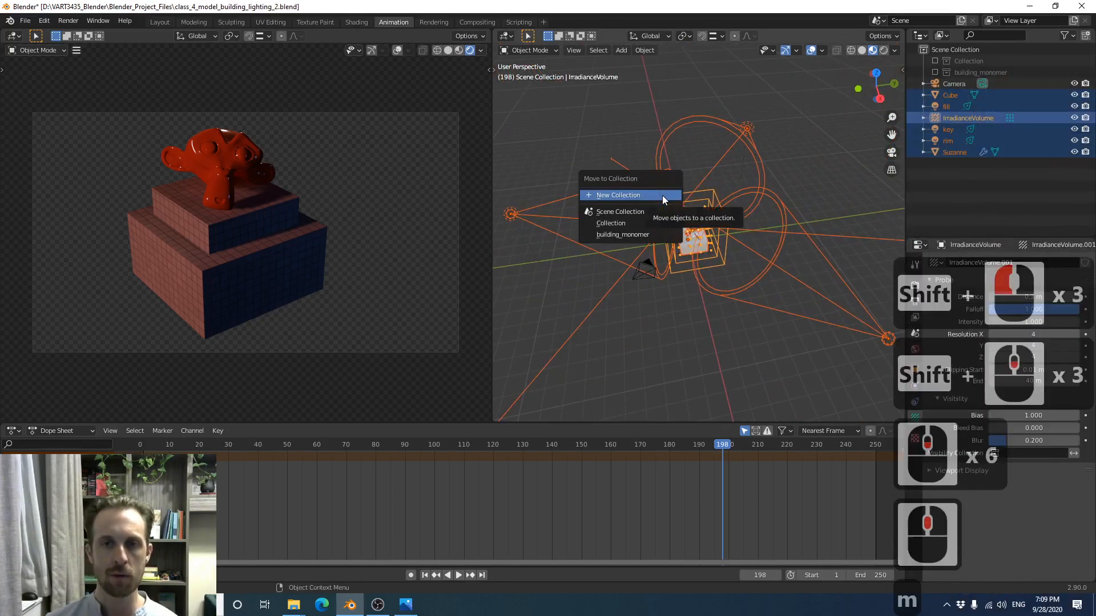
{"action": "left_click", "coordinate": [662, 195]}
{"action": "type", "text": "monkey"}
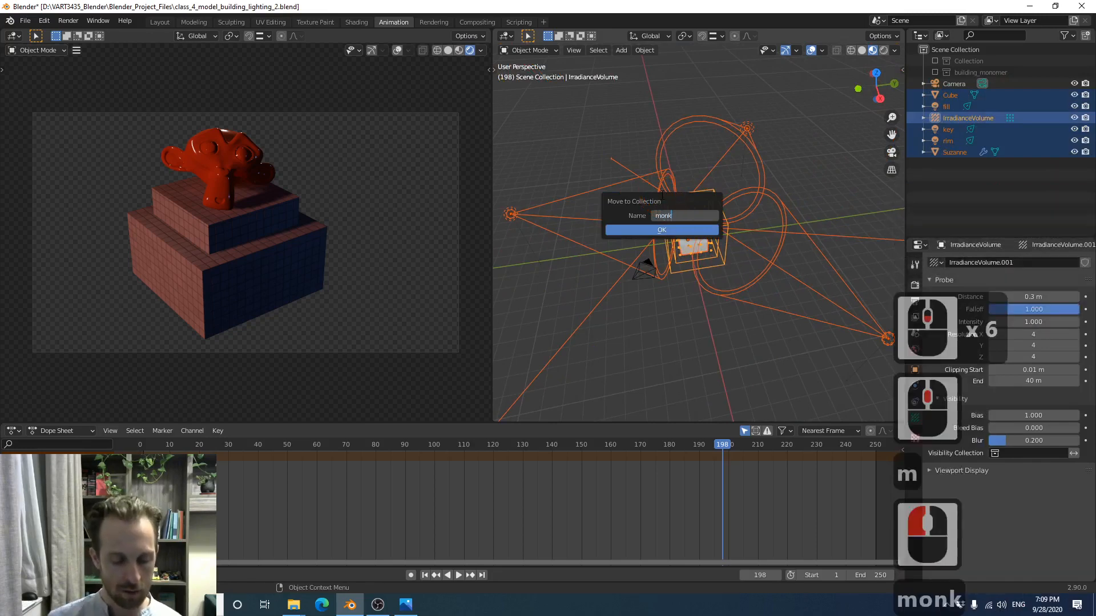
{"action": "left_click", "coordinate": [713, 229]}
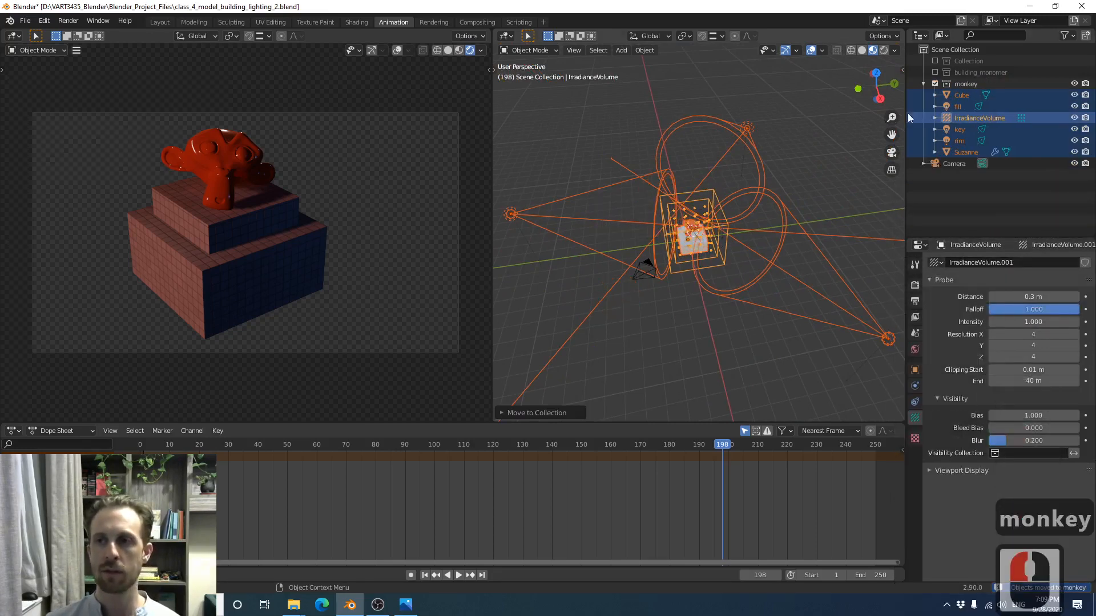
Exclude the monkey collection from the view layer and enable the collection that holds the tower buildings
{"action": "left_click", "coordinate": [923, 84]}
{"action": "left_click", "coordinate": [935, 84]}
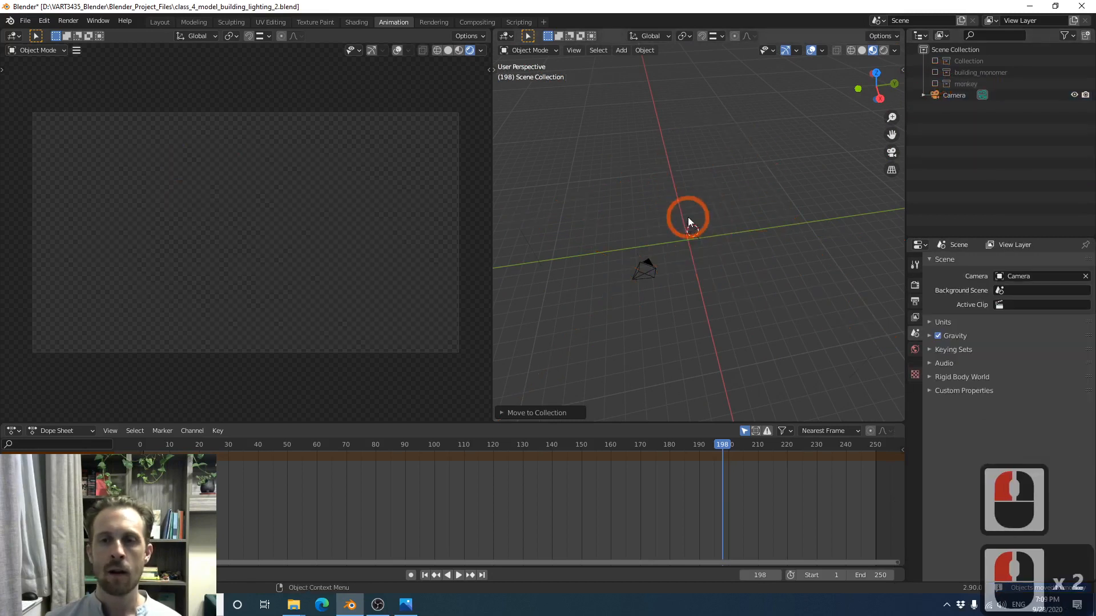
{"action": "left_click", "coordinate": [934, 61]}
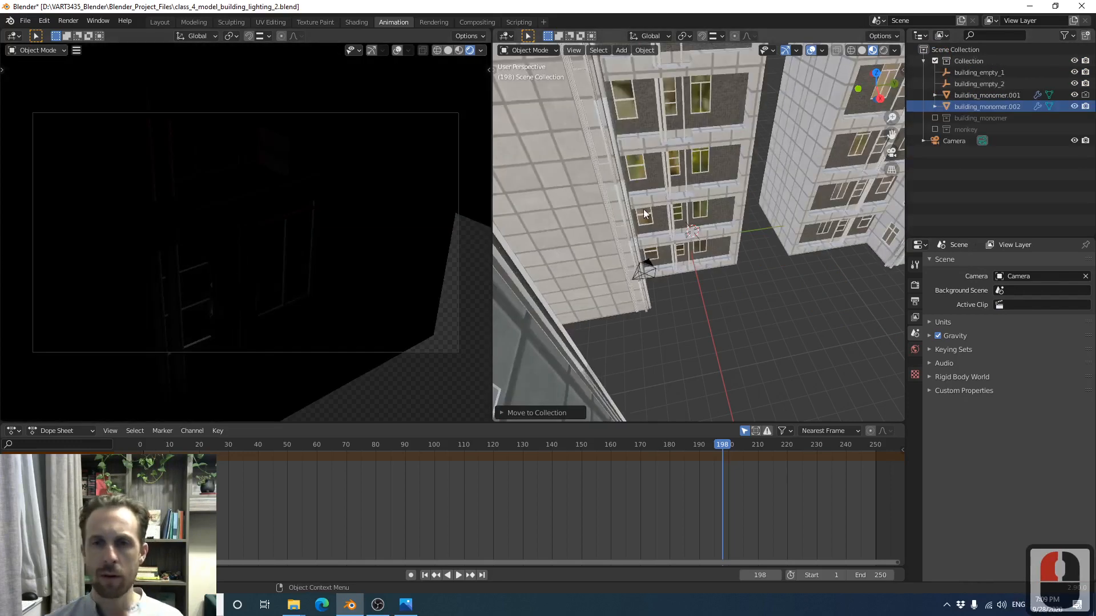
Reframe the camera so that the whole cluster of tower buildings fits inside the camera frame
{"action": "scroll", "coordinate": [683, 217], "scroll_direction": "up", "scroll_amount": 3}
{"action": "scroll", "coordinate": [686, 219], "scroll_direction": "down", "scroll_amount": 8}
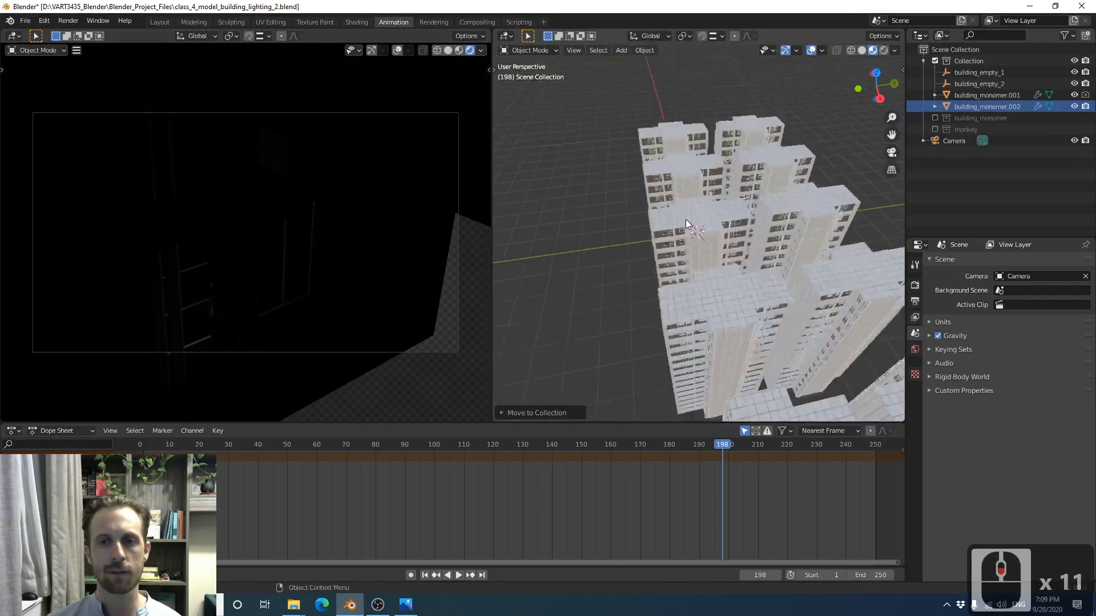
{"action": "scroll", "coordinate": [710, 230], "scroll_direction": "down", "scroll_amount": 1}
{"action": "middle_click_drag", "start_coordinate": [710, 231], "coordinate": [682, 183]}
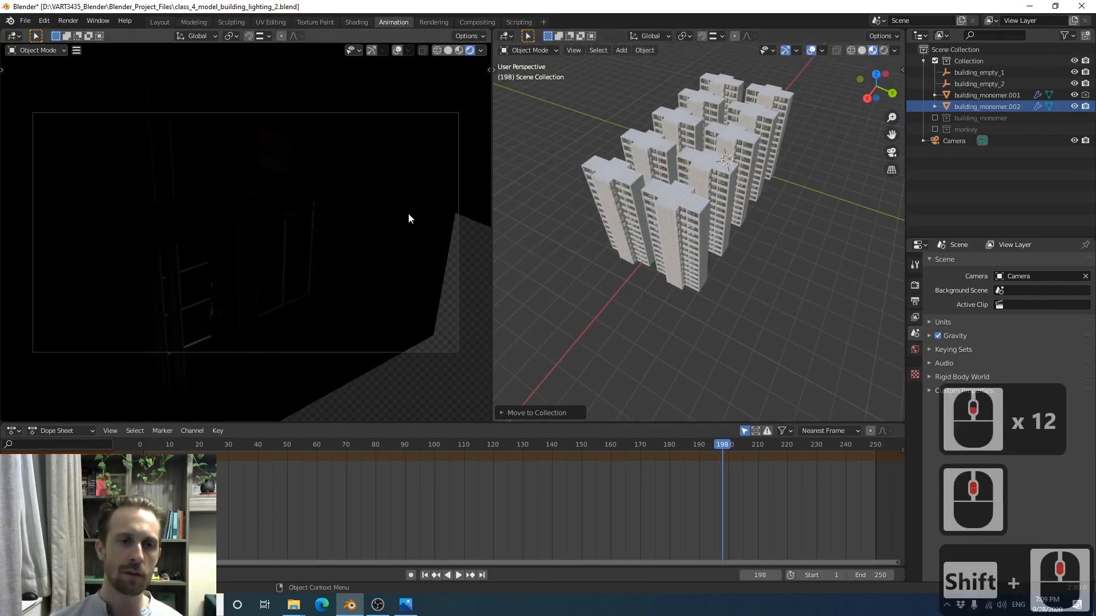
{"action": "scroll", "coordinate": [699, 191], "scroll_direction": "down", "scroll_amount": 2}
{"action": "middle_click_drag", "start_coordinate": [691, 185], "coordinate": [669, 163]}
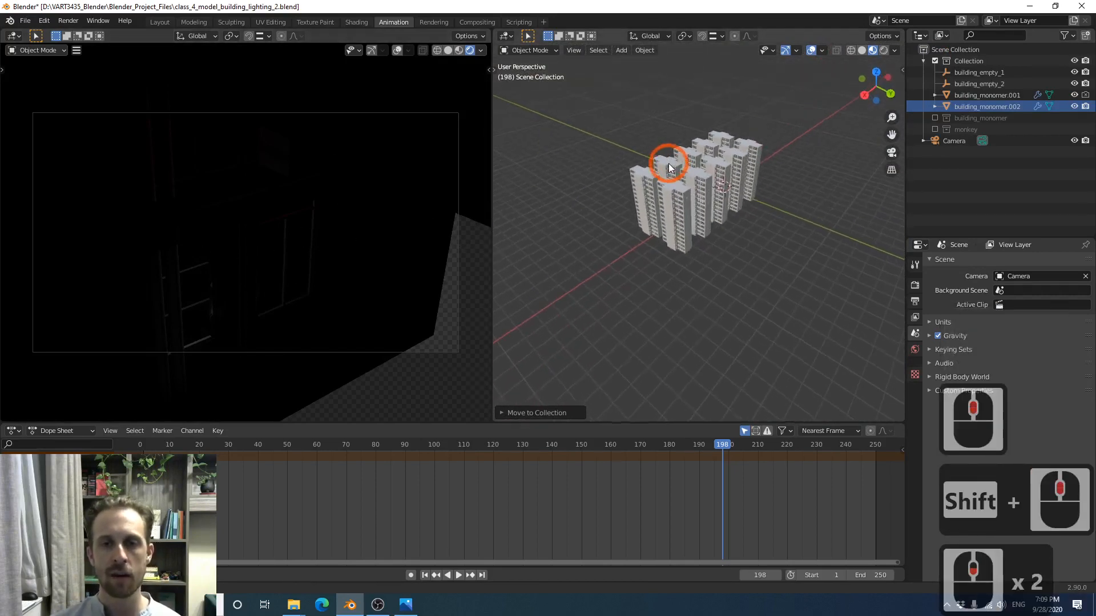
{"action": "scroll", "coordinate": [331, 240], "scroll_direction": "down", "scroll_amount": 20}
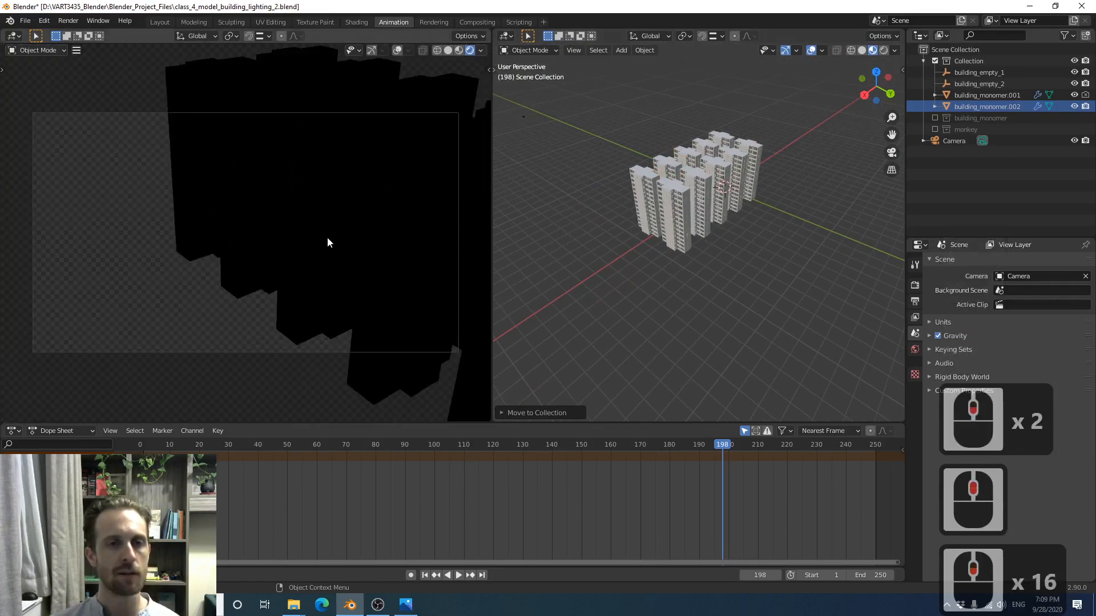
{"action": "middle_click_drag", "start_coordinate": [360, 227], "coordinate": [260, 197]}
{"action": "scroll", "coordinate": [312, 226], "scroll_direction": "up", "scroll_amount": 1}
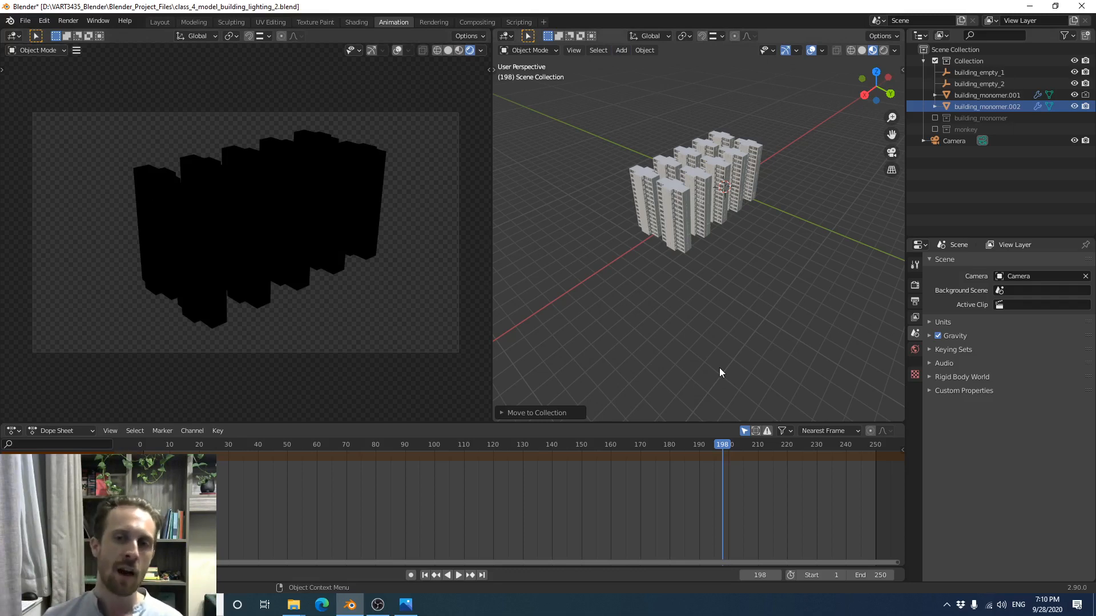
Set the Mapping node's X, Y and Z scale to 10 in the towers' white_tiles material, using the Shading workspace
{"action": "scroll", "coordinate": [687, 279], "scroll_direction": "up", "scroll_amount": 4}
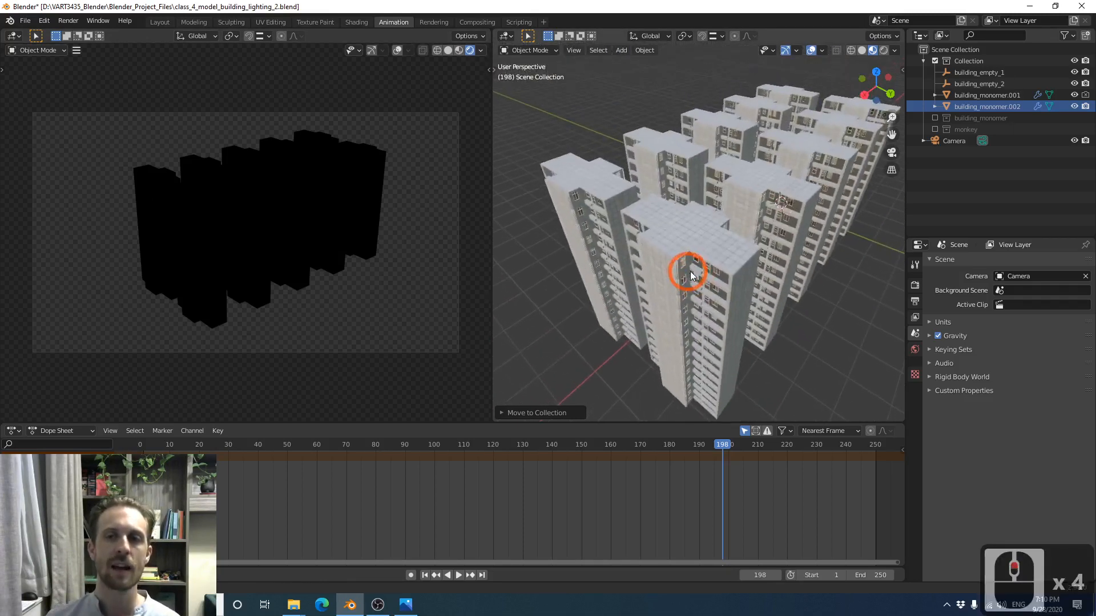
{"action": "scroll", "coordinate": [705, 264], "scroll_direction": "down", "scroll_amount": 1}
{"action": "middle_click_drag", "start_coordinate": [689, 271], "coordinate": [686, 248], "text": "shift"}
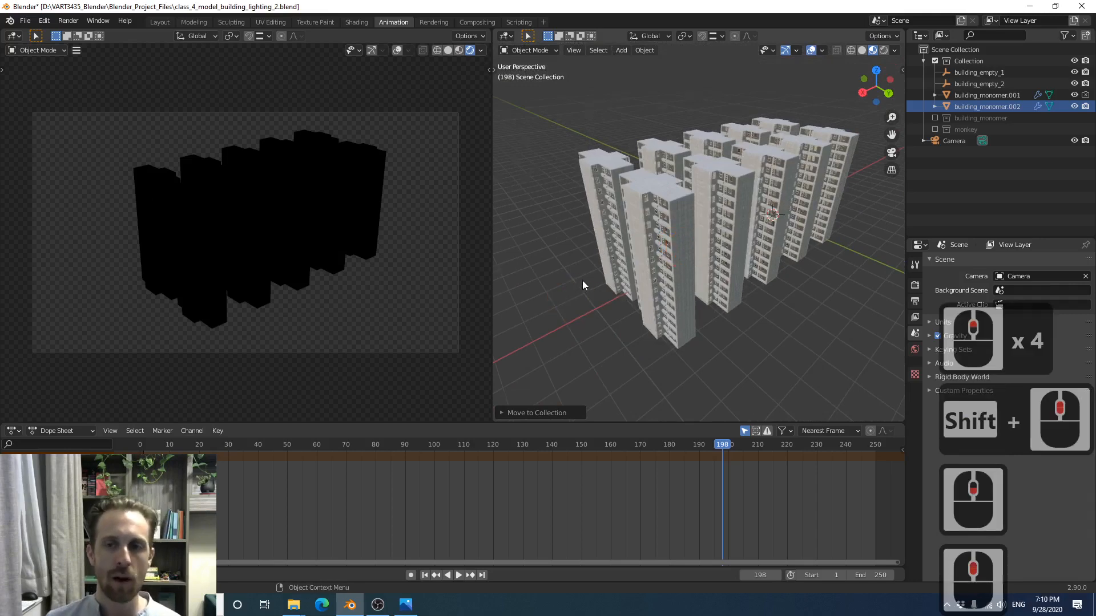
{"action": "scroll", "coordinate": [594, 274], "scroll_direction": "up", "scroll_amount": 1}
{"action": "middle_click_drag", "start_coordinate": [616, 233], "coordinate": [680, 226]}
{"action": "scroll", "coordinate": [619, 267], "scroll_direction": "up", "scroll_amount": 1}
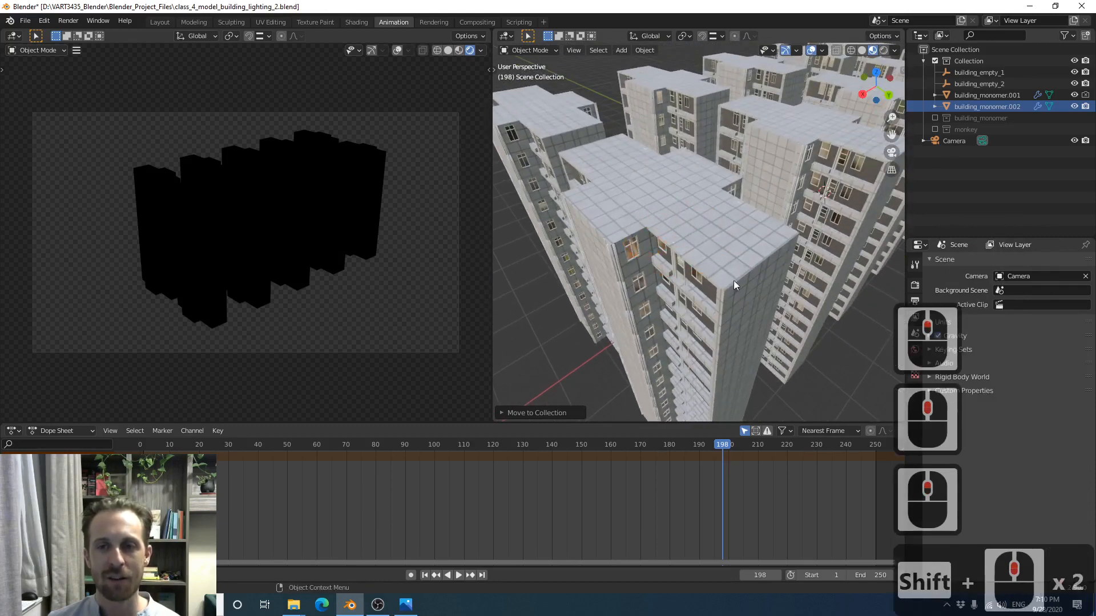
{"action": "middle_click_drag", "start_coordinate": [747, 231], "coordinate": [642, 179]}
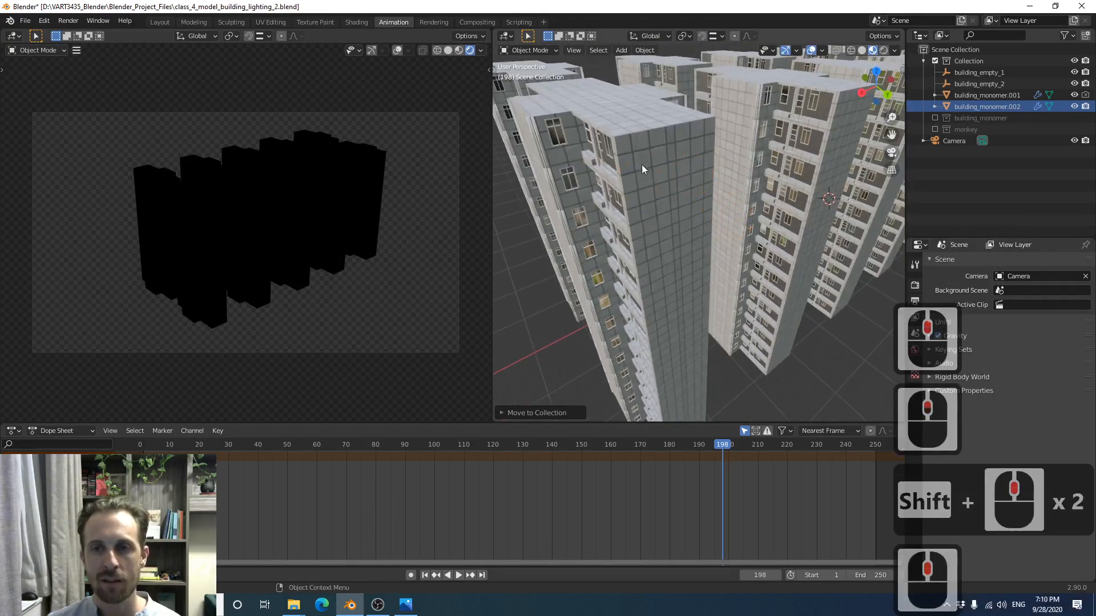
{"action": "left_click", "coordinate": [356, 22]}
{"action": "left_click", "coordinate": [450, 195]}
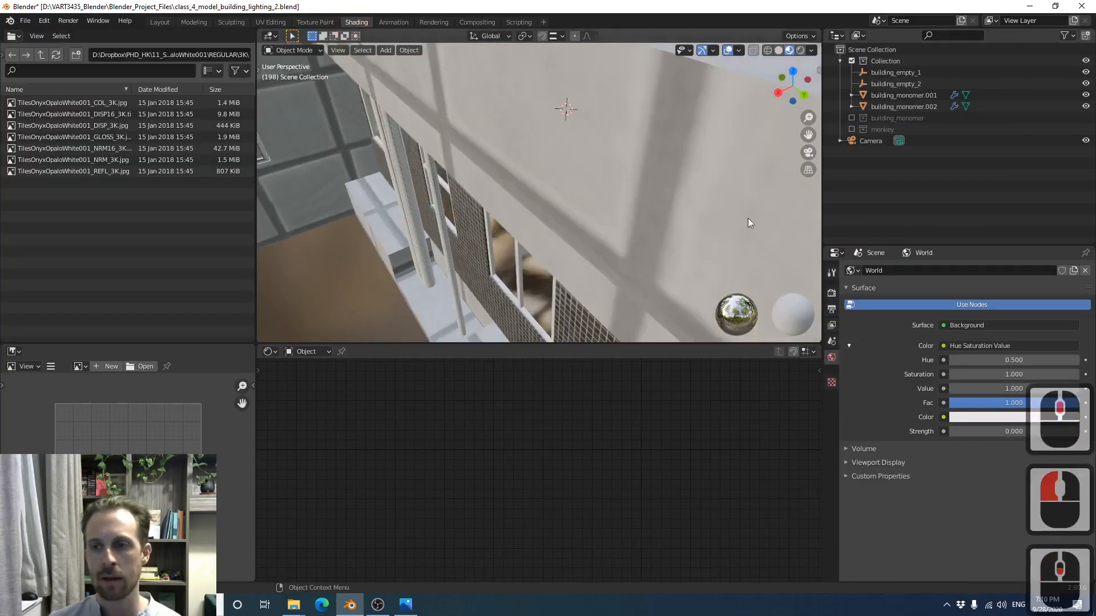
{"action": "scroll", "coordinate": [741, 220], "scroll_direction": "down", "scroll_amount": 6}
{"action": "left_click", "coordinate": [632, 166]}
{"action": "left_click", "coordinate": [499, 425]}
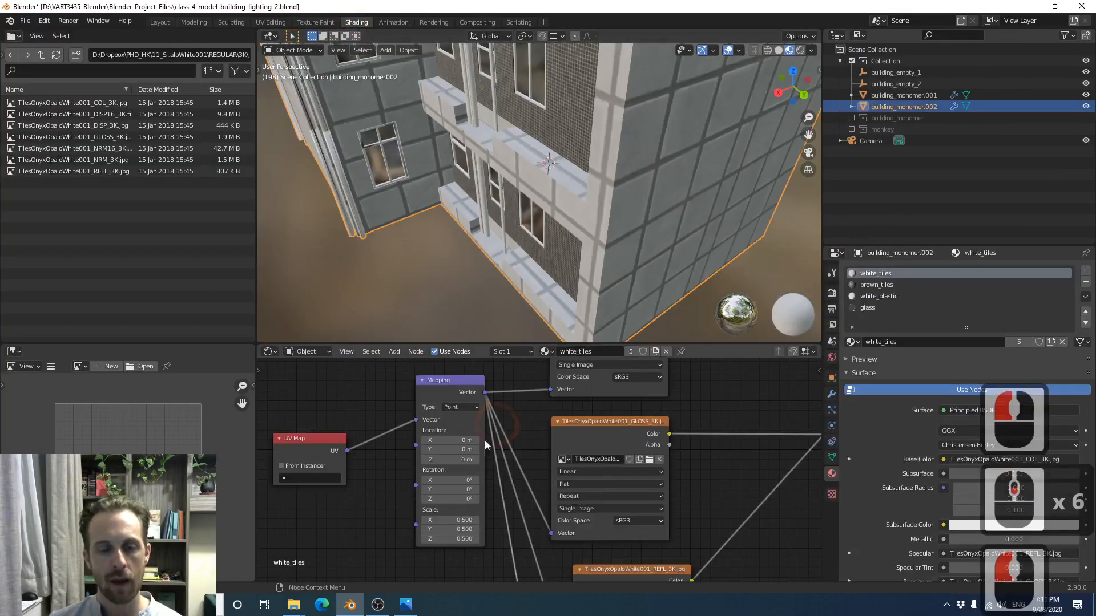
{"action": "left_click_drag", "start_coordinate": [452, 520], "coordinate": [454, 550]}
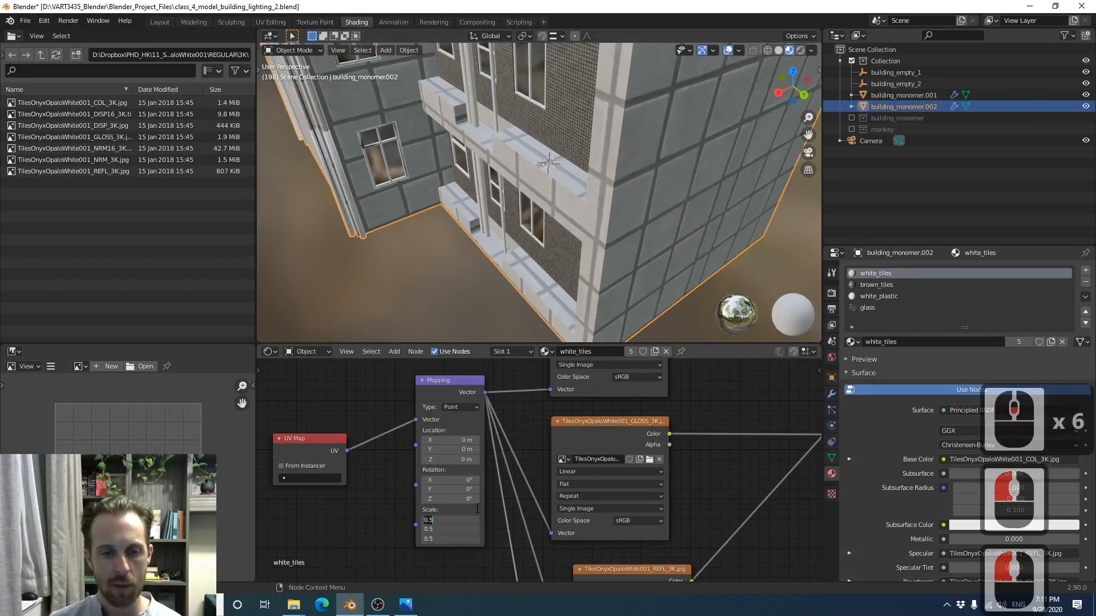
{"action": "type", "text": "10"}
{"action": "key", "text": "Return"}
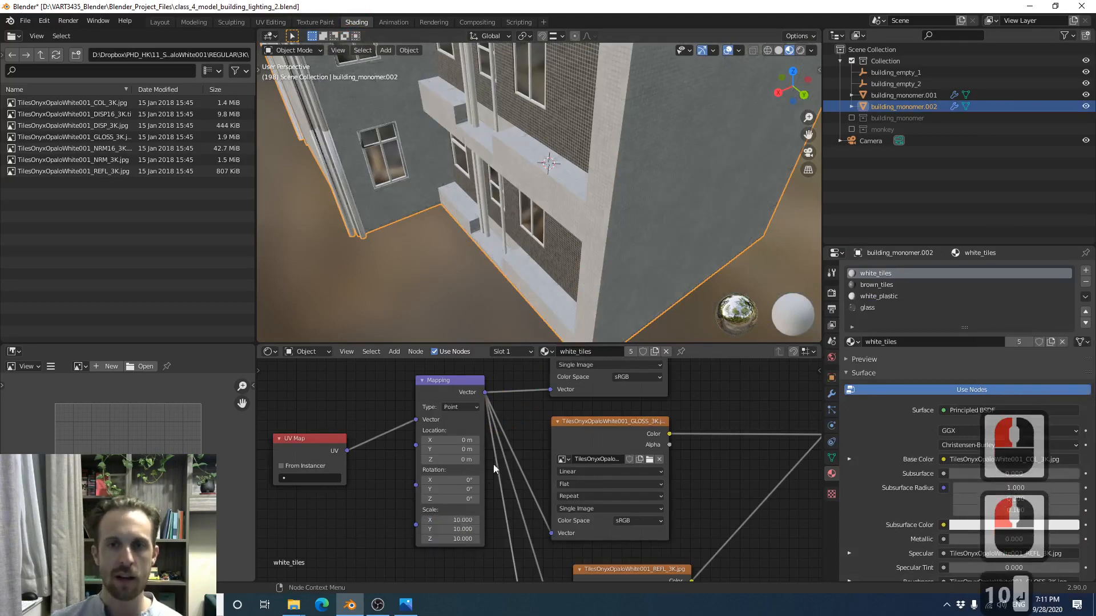
Examine the rescaled tiles up close, and return to the Animation workspace to view the whole cluster of towers
{"action": "scroll", "coordinate": [493, 464], "scroll_direction": "down", "scroll_amount": 1}
{"action": "scroll", "coordinate": [578, 211], "scroll_direction": "up", "scroll_amount": 2}
{"action": "scroll", "coordinate": [577, 211], "scroll_direction": "down", "scroll_amount": 3}
{"action": "scroll", "coordinate": [566, 184], "scroll_direction": "up", "scroll_amount": 10}
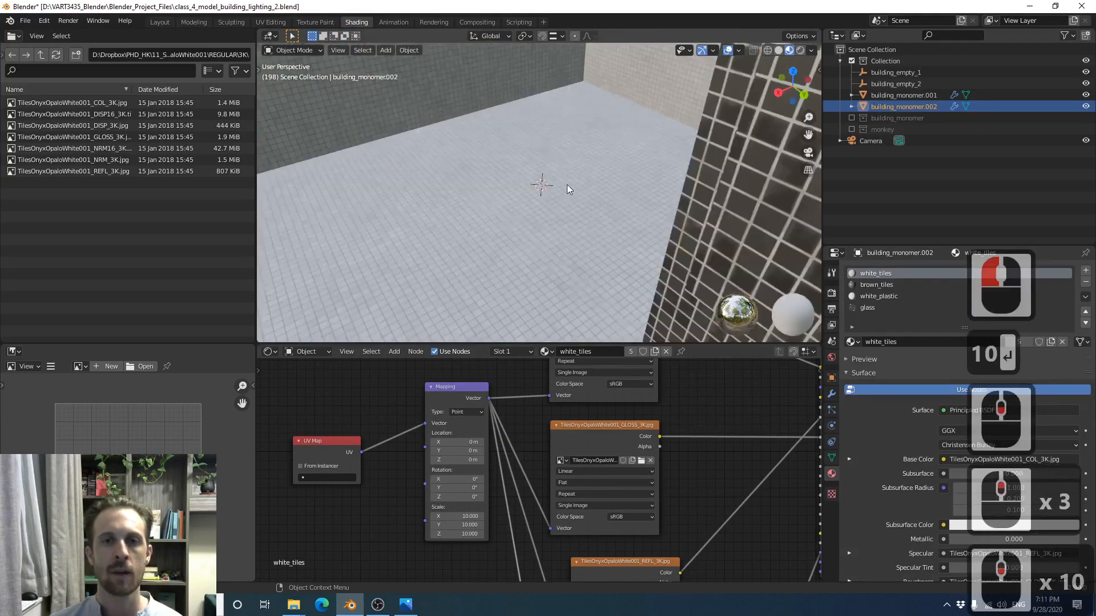
{"action": "scroll", "coordinate": [530, 142], "scroll_direction": "down", "scroll_amount": 6}
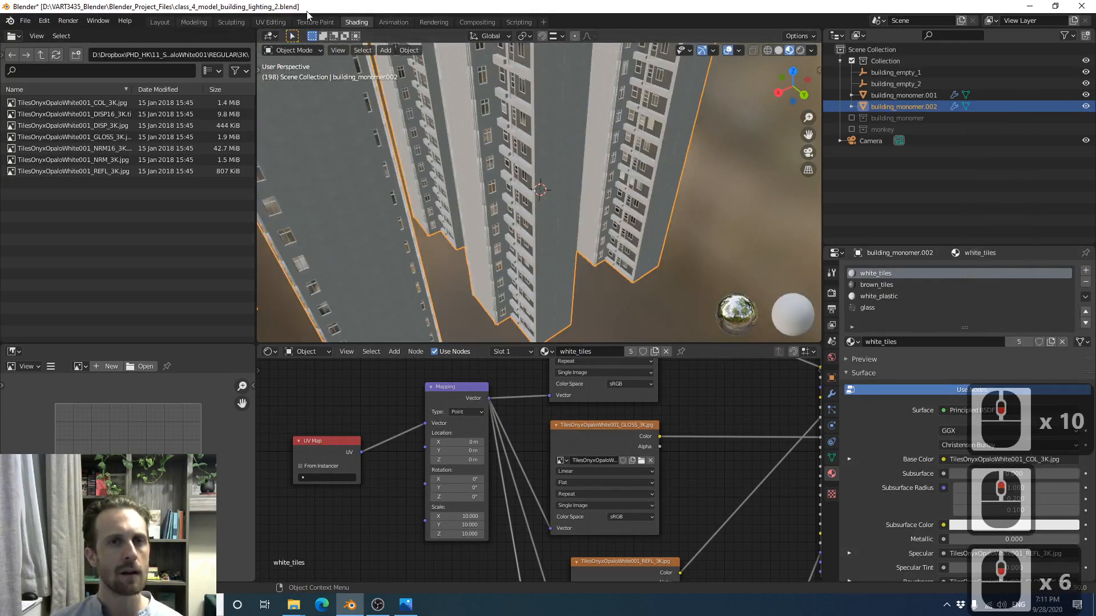
{"action": "left_click", "coordinate": [399, 27]}
{"action": "scroll", "coordinate": [744, 257], "scroll_direction": "down", "scroll_amount": 2}
{"action": "middle_click_drag", "start_coordinate": [724, 245], "coordinate": [735, 291], "text": "shift"}
{"action": "left_click", "coordinate": [734, 290]}
{"action": "scroll", "coordinate": [761, 299], "scroll_direction": "up", "scroll_amount": 1}
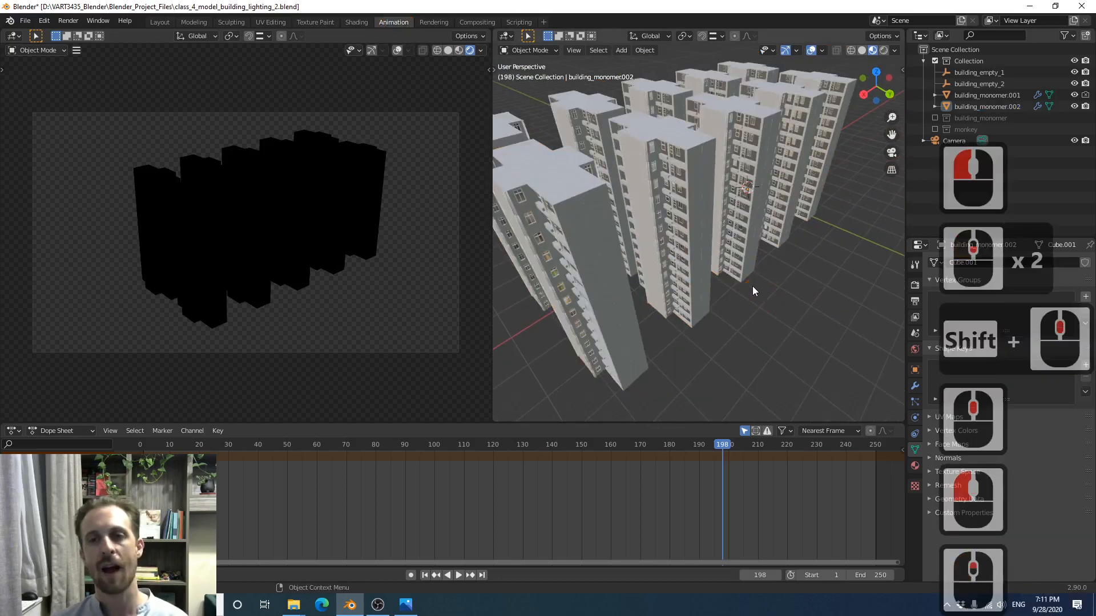
{"action": "scroll", "coordinate": [752, 284], "scroll_direction": "down", "scroll_amount": 2}
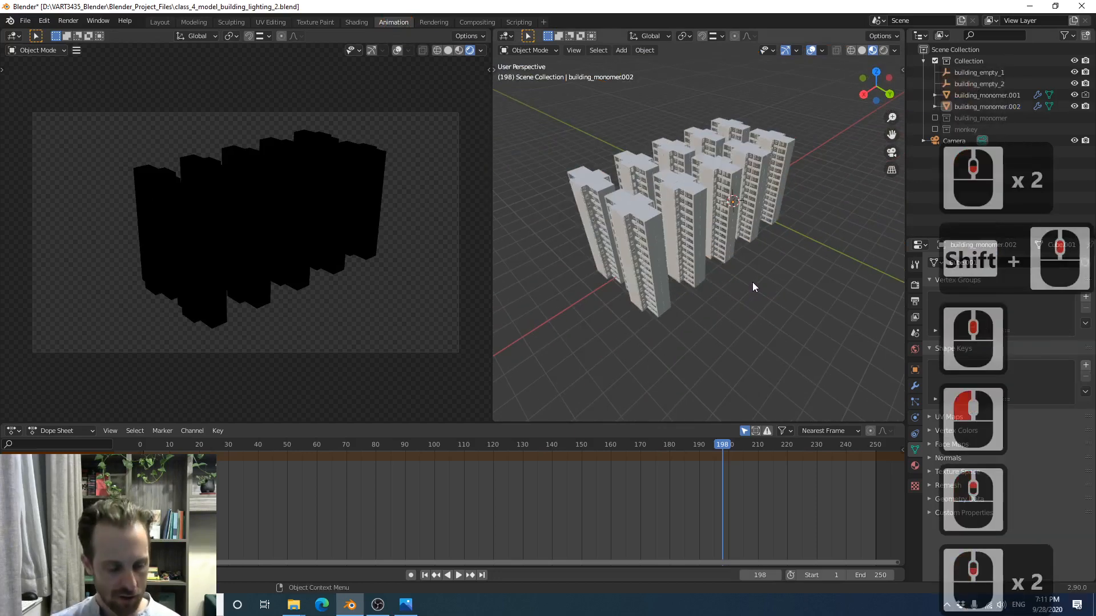
Switch to Firefox, search the web for "hdri haven" and open the HDRI catalogue on the HDRI Haven site
{"action": "key", "text": "super"}
{"action": "type", "text": "fire"}
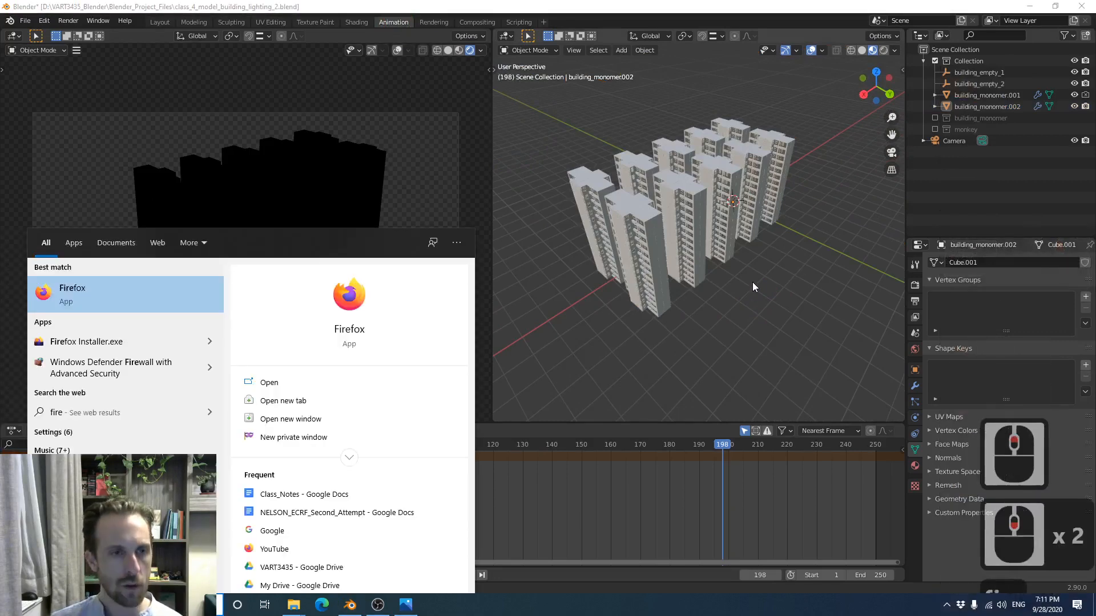
{"action": "key", "text": "Return"}
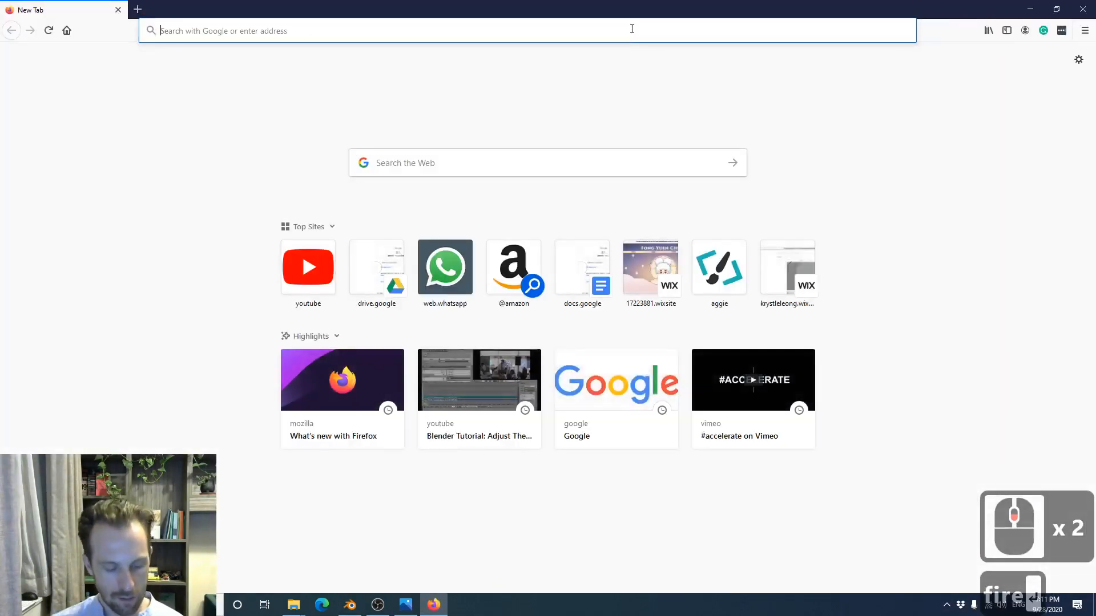
{"action": "type", "text": "hdri haven"}
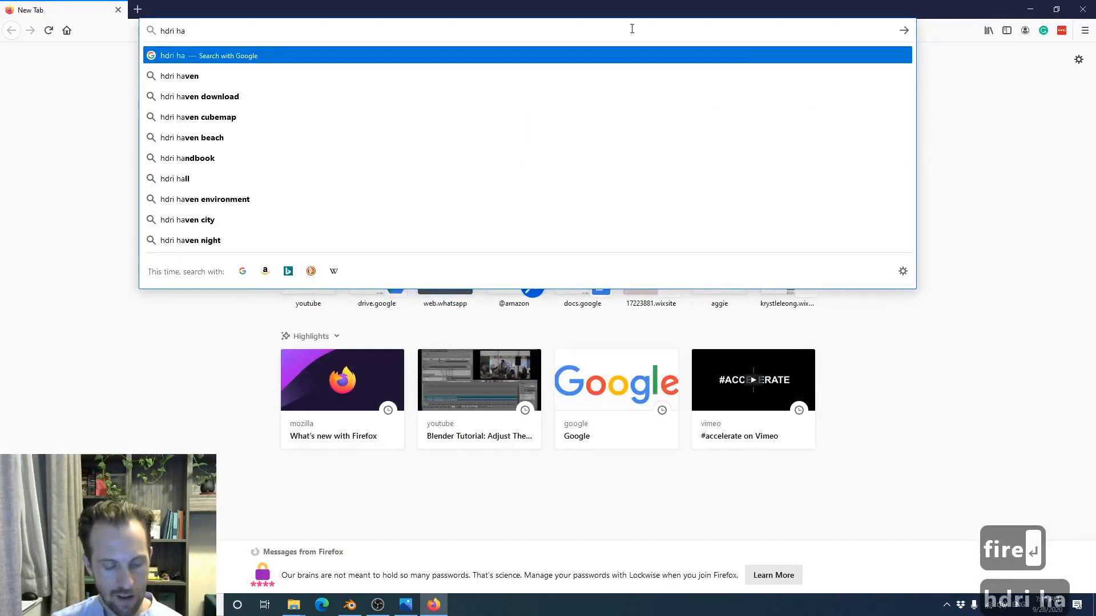
{"action": "key", "text": "Return"}
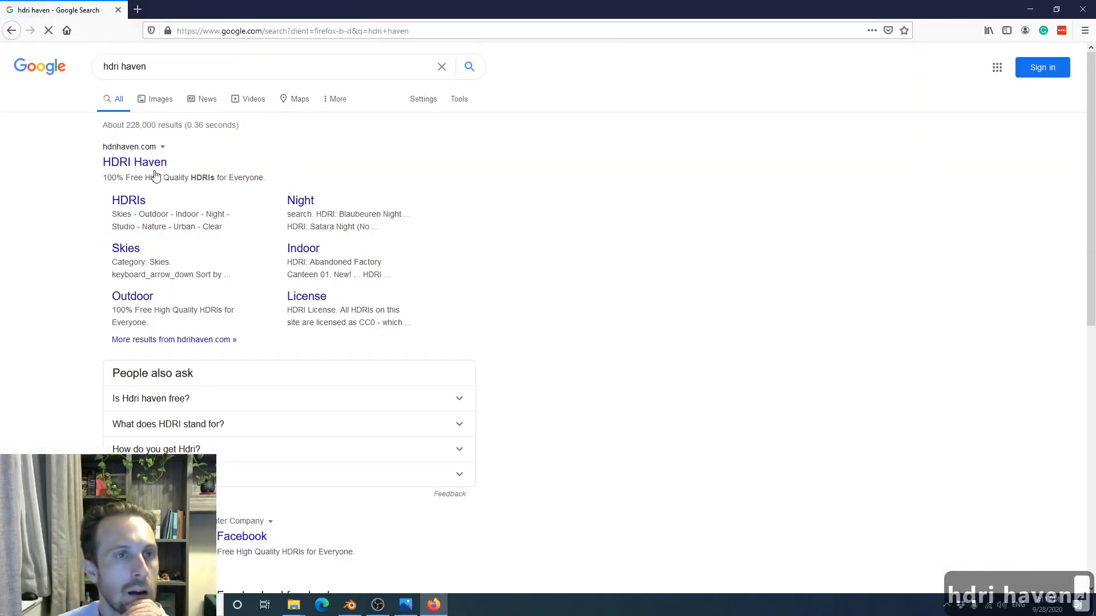
{"action": "left_click", "coordinate": [151, 162]}
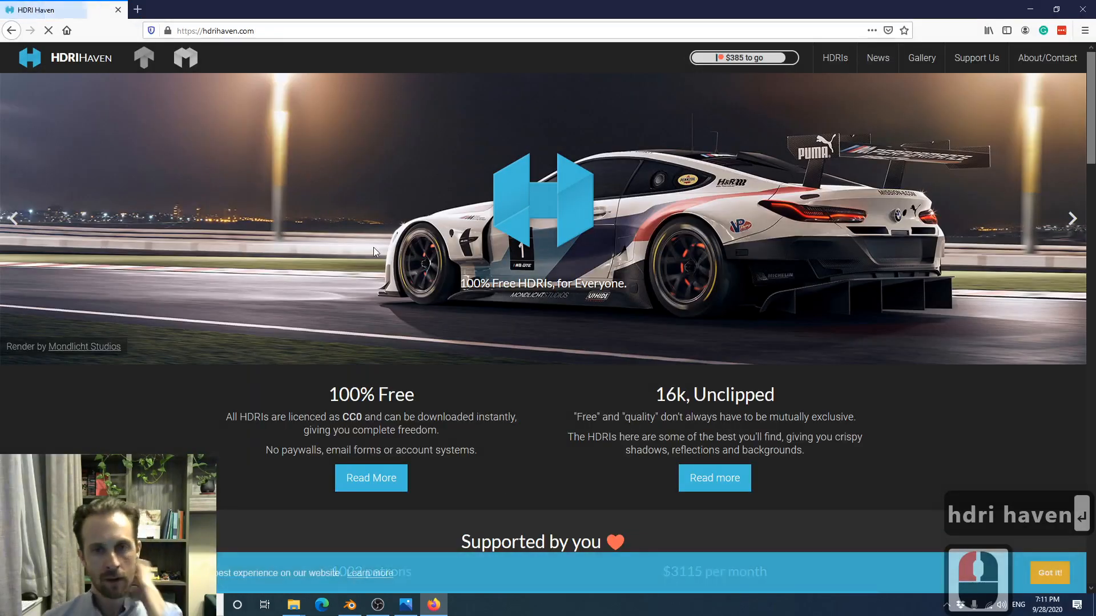
{"action": "left_click", "coordinate": [834, 59]}
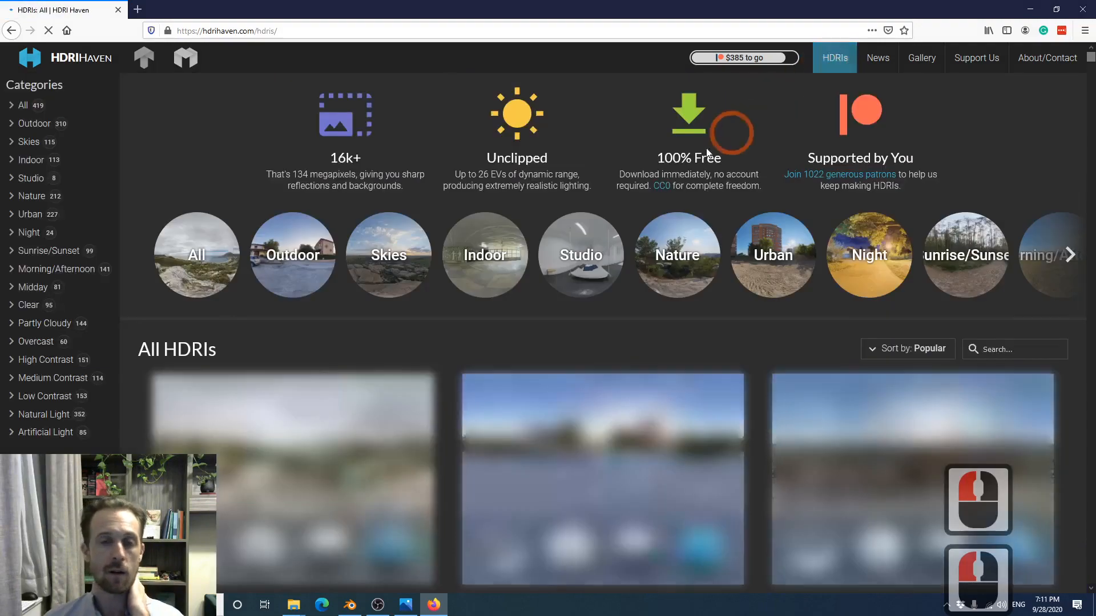
Open the Cannon HDRI from the catalogue and examine its preview, download resolutions and dynamic range information
{"action": "scroll", "coordinate": [585, 340], "scroll_direction": "down", "scroll_amount": 2}
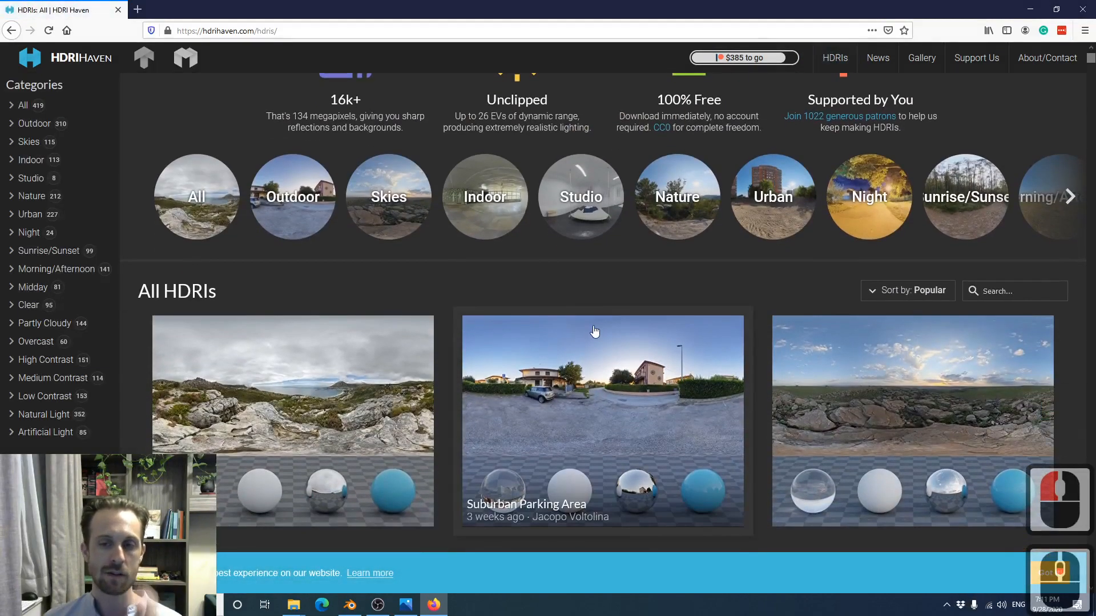
{"action": "scroll", "coordinate": [595, 330], "scroll_direction": "down", "scroll_amount": 3}
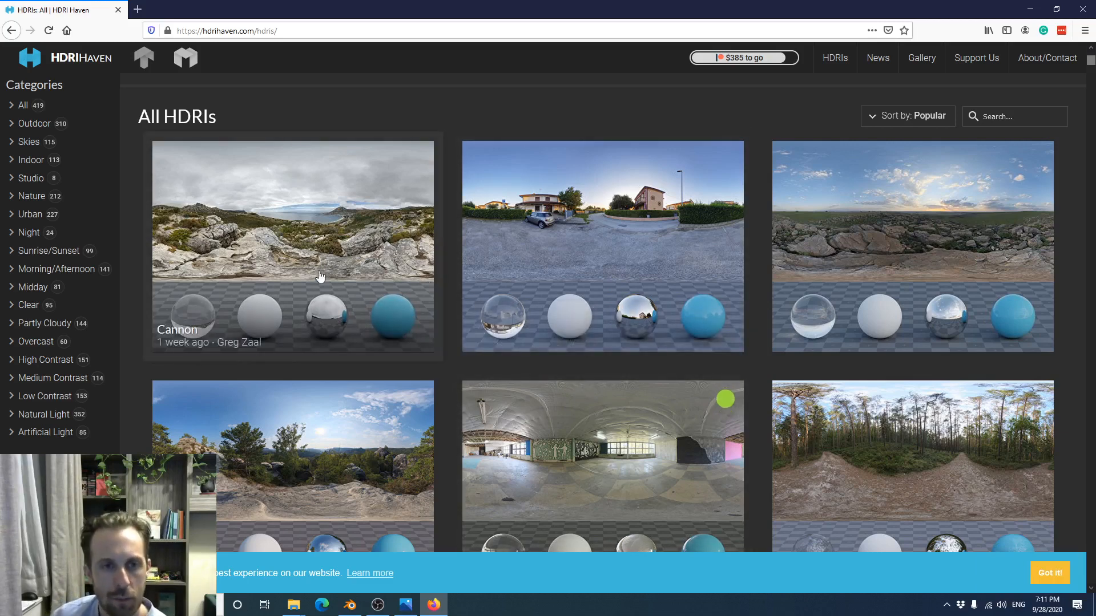
{"action": "left_click", "coordinate": [334, 255]}
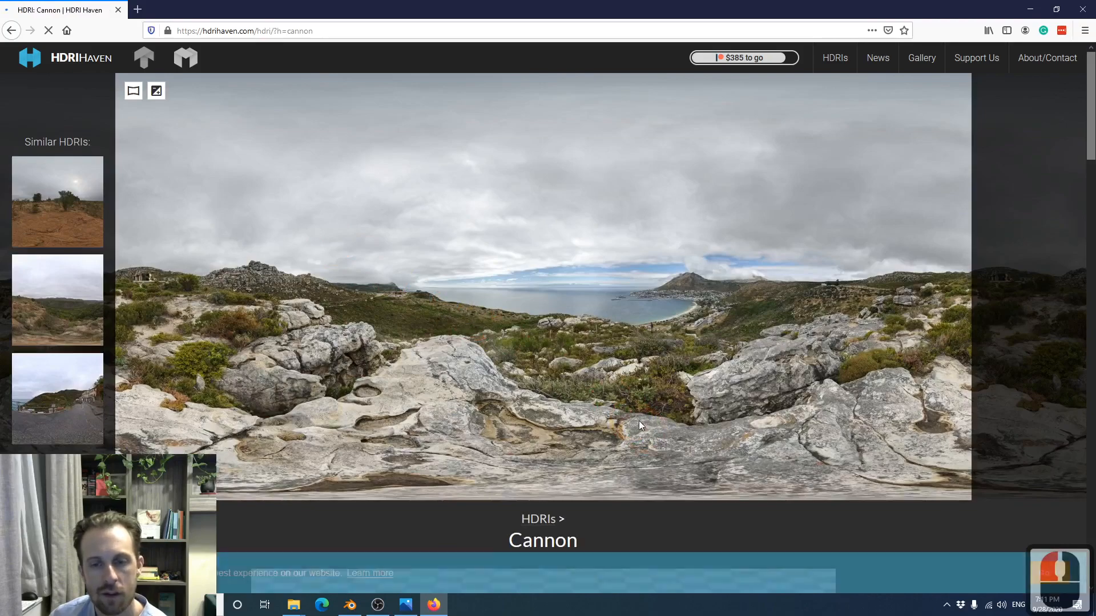
{"action": "scroll", "coordinate": [634, 421], "scroll_direction": "down", "scroll_amount": 3}
{"action": "scroll", "coordinate": [632, 427], "scroll_direction": "down", "scroll_amount": 6}
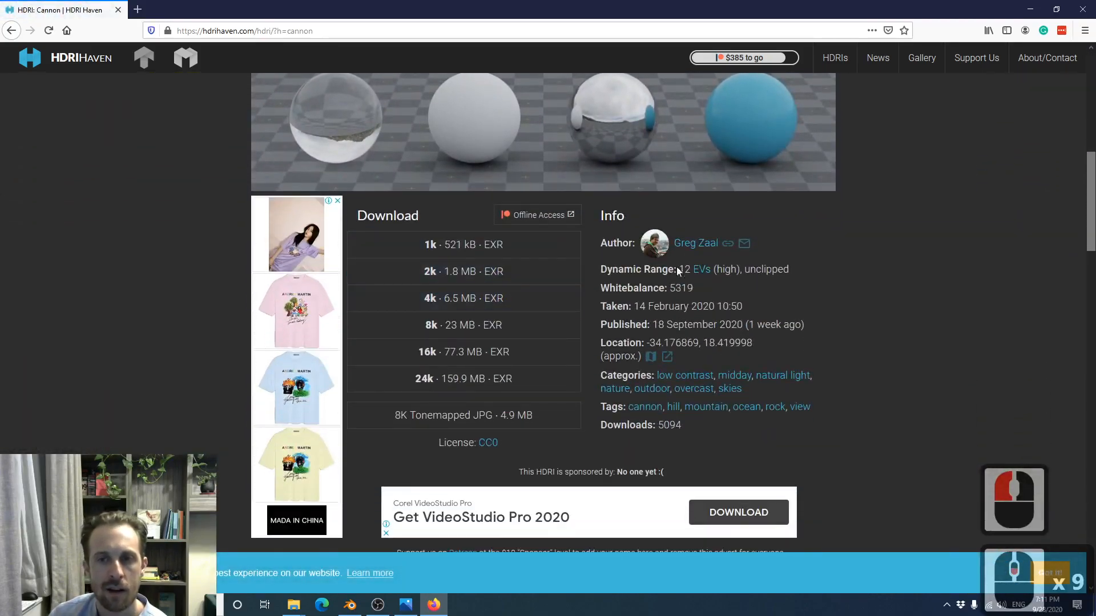
{"action": "scroll", "coordinate": [694, 295], "scroll_direction": "up", "scroll_amount": 6}
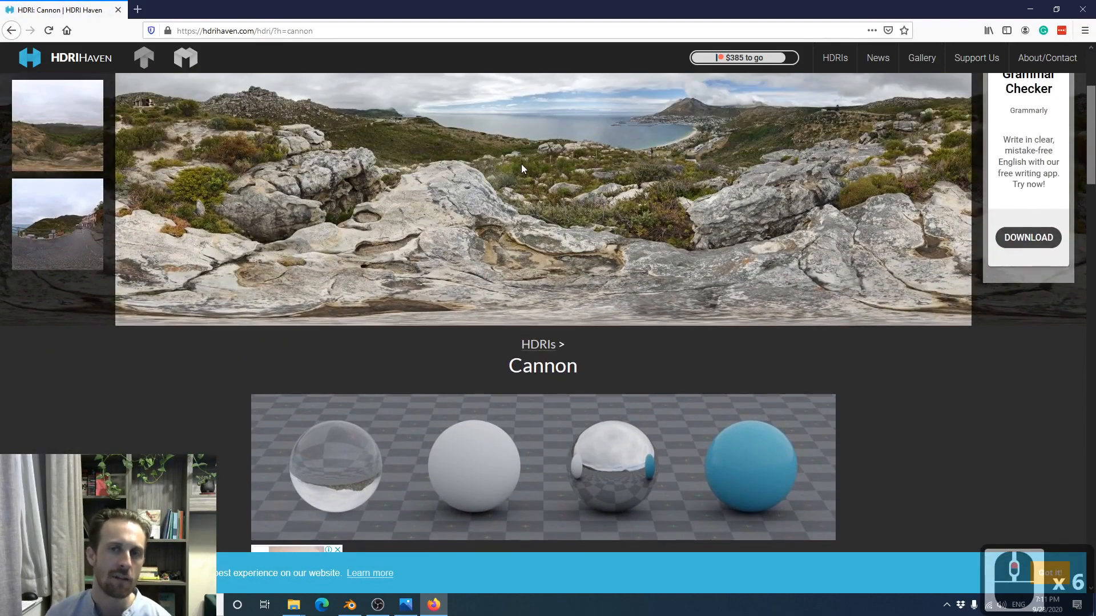
{"action": "scroll", "coordinate": [522, 169], "scroll_direction": "down", "scroll_amount": 6}
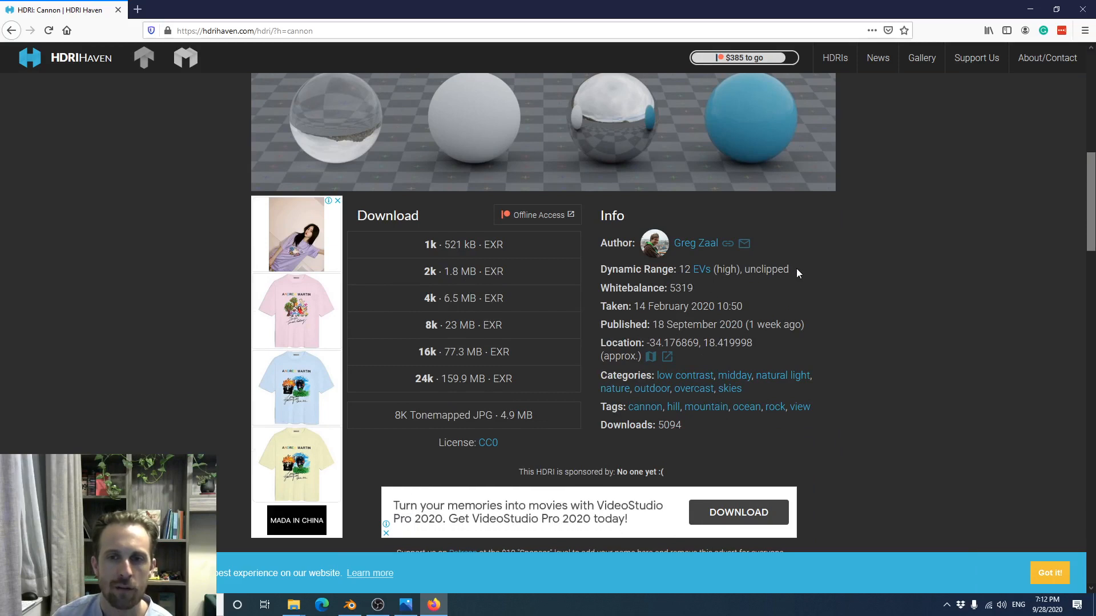
{"action": "left_click_drag", "start_coordinate": [790, 270], "coordinate": [601, 269]}
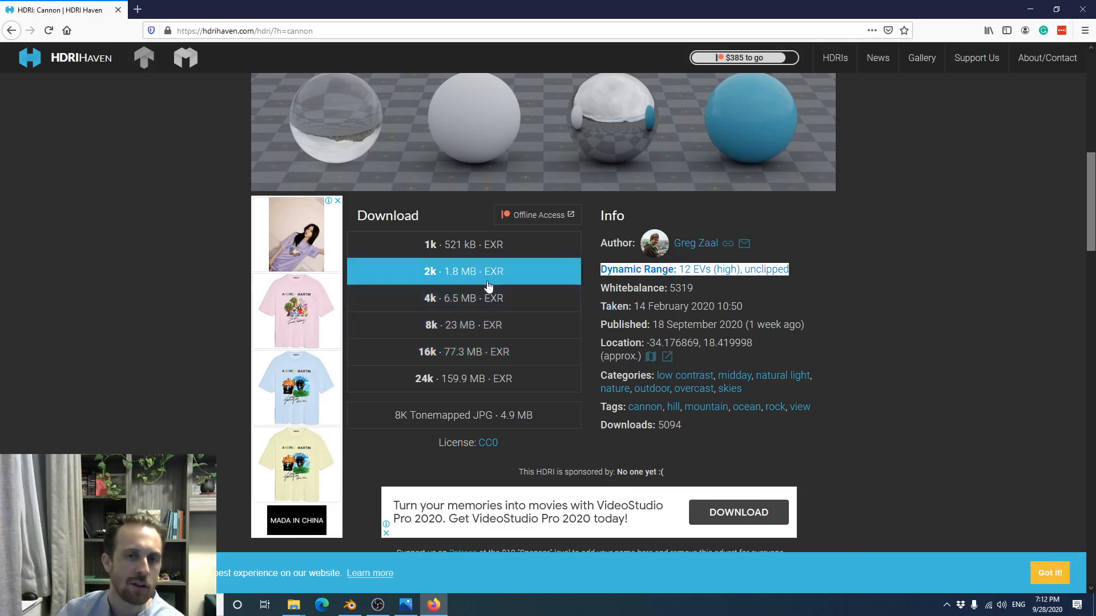
{"action": "scroll", "coordinate": [487, 285], "scroll_direction": "up", "scroll_amount": 1}
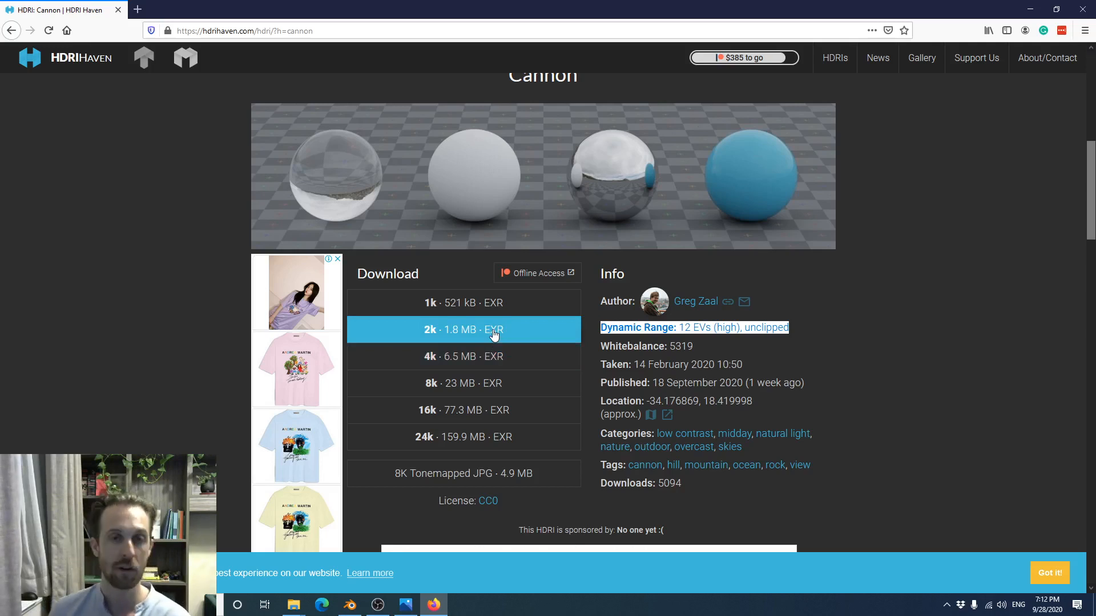
Return to Blender and set the World background's color input to an Environment Texture
{"action": "left_click", "coordinate": [345, 610]}
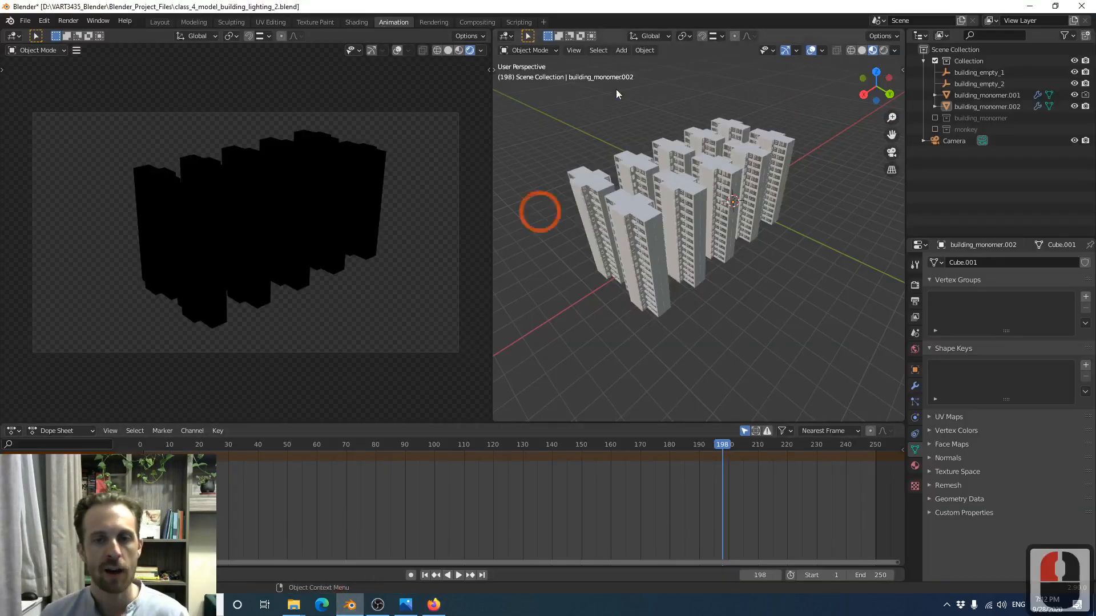
{"action": "scroll", "coordinate": [686, 195], "scroll_direction": "down", "scroll_amount": 2}
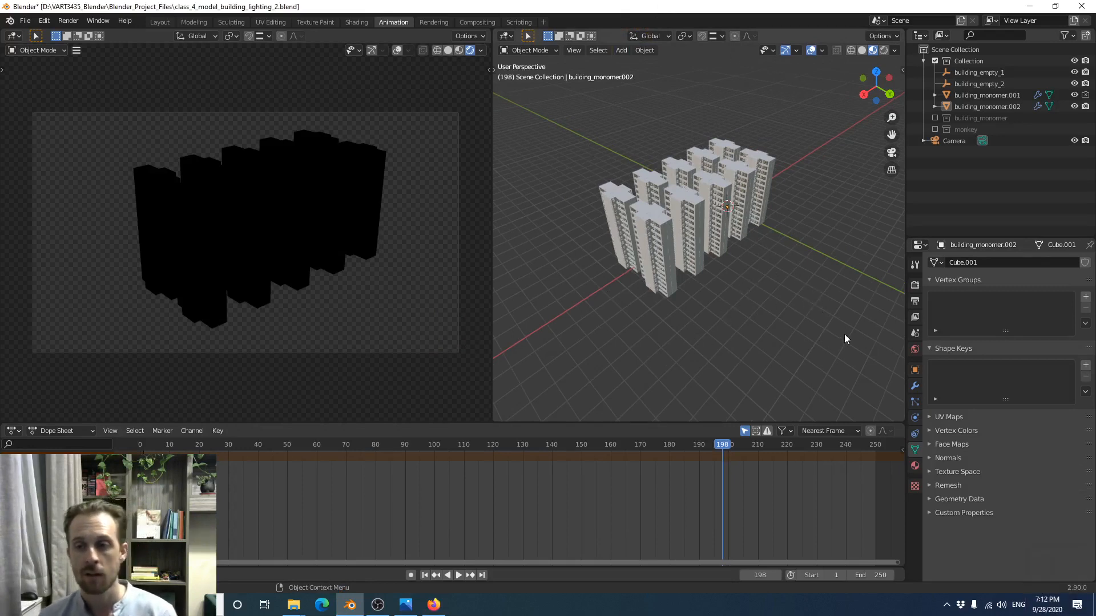
{"action": "left_click", "coordinate": [914, 350]}
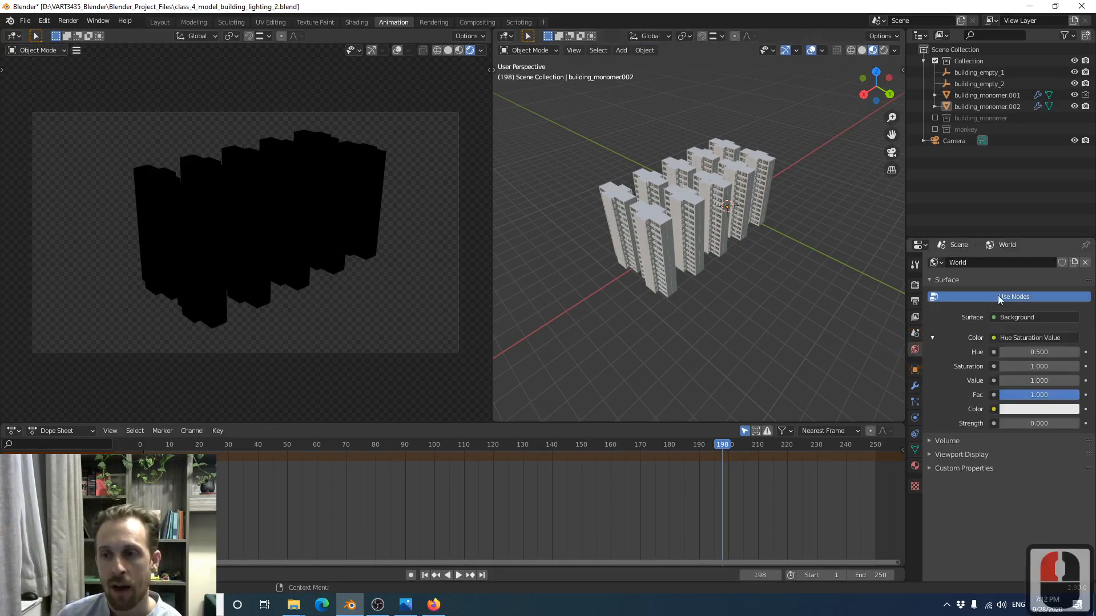
{"action": "left_click", "coordinate": [1011, 316]}
{"action": "left_click", "coordinate": [1011, 316]}
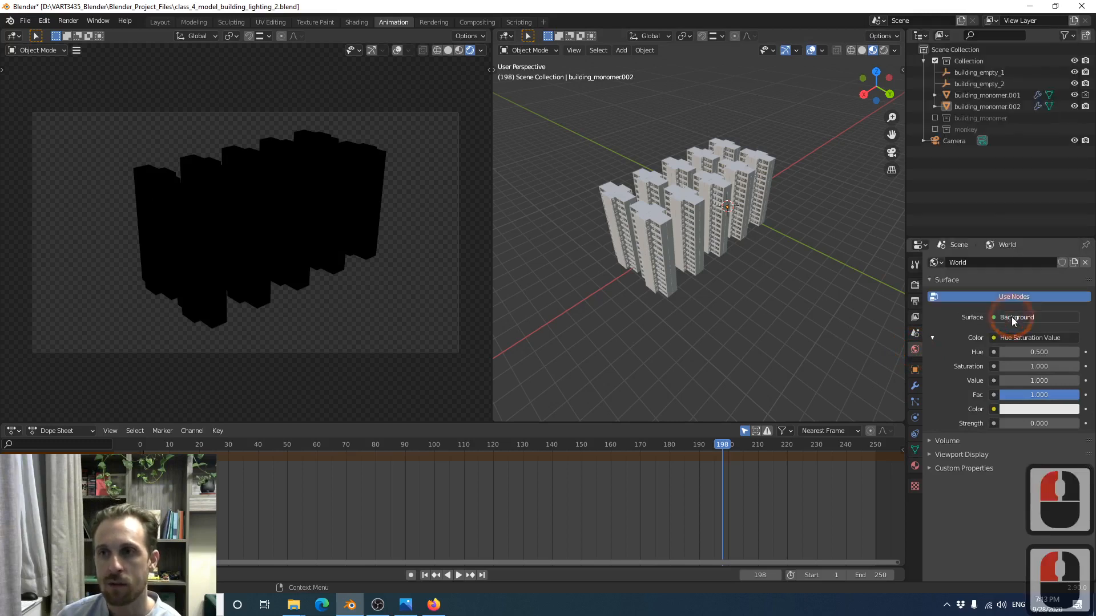
{"action": "left_click", "coordinate": [1013, 317]}
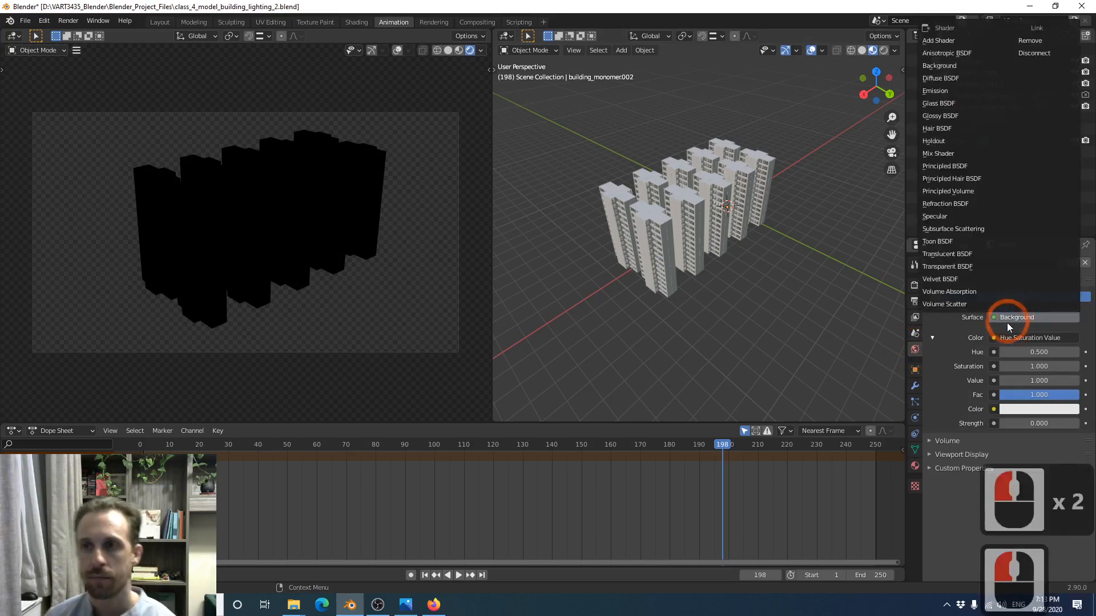
{"action": "left_click", "coordinate": [1004, 333]}
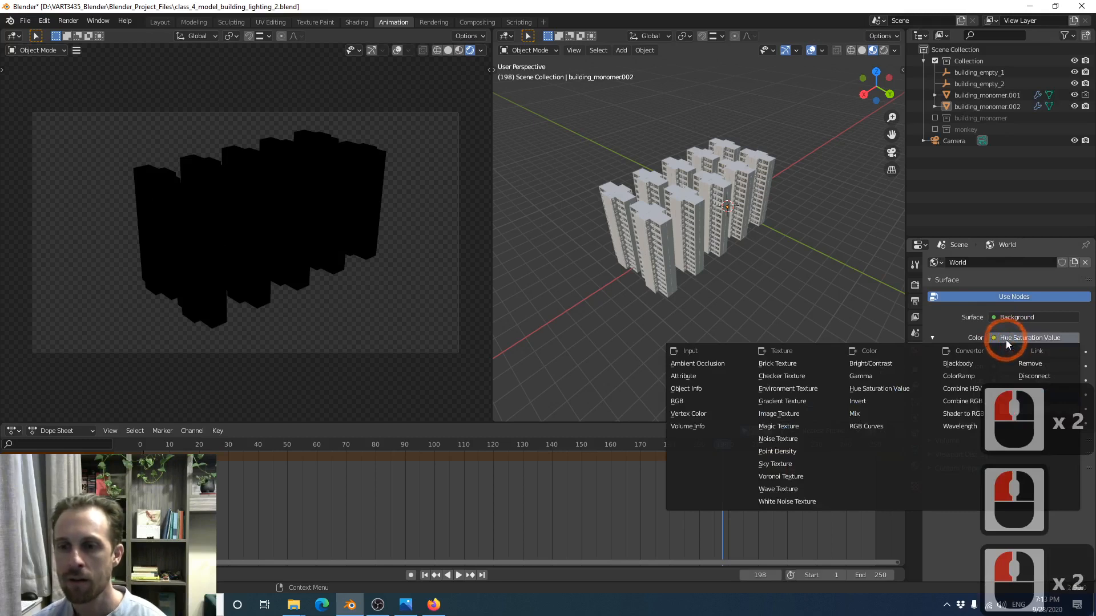
{"action": "left_click", "coordinate": [805, 389]}
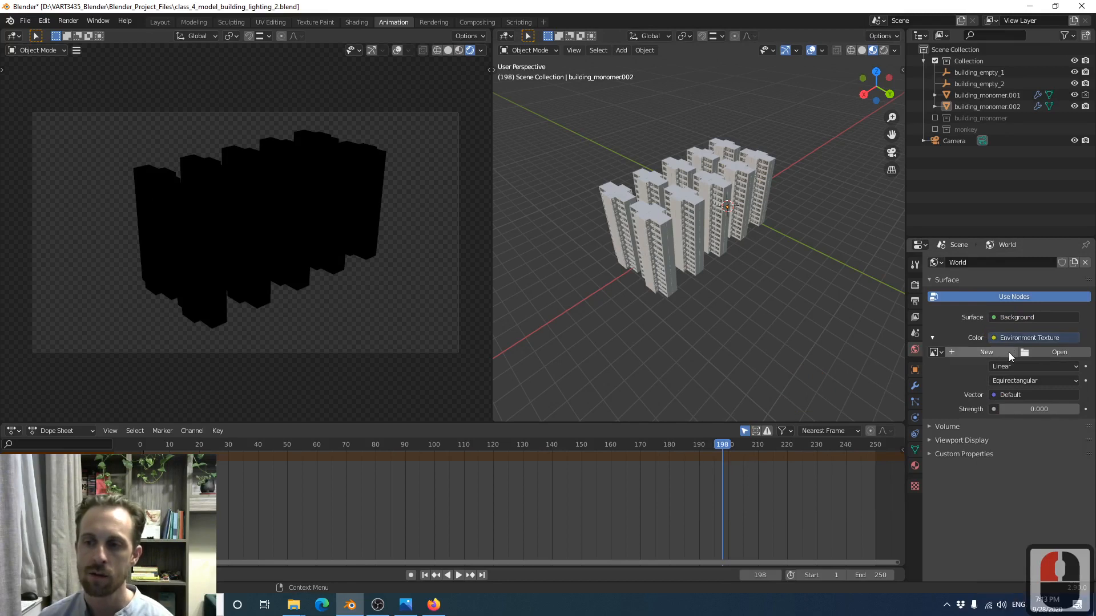
Load teatro_massimo_4k.hdr from the skydomes folder as the World's environment image
{"action": "left_click", "coordinate": [1031, 350]}
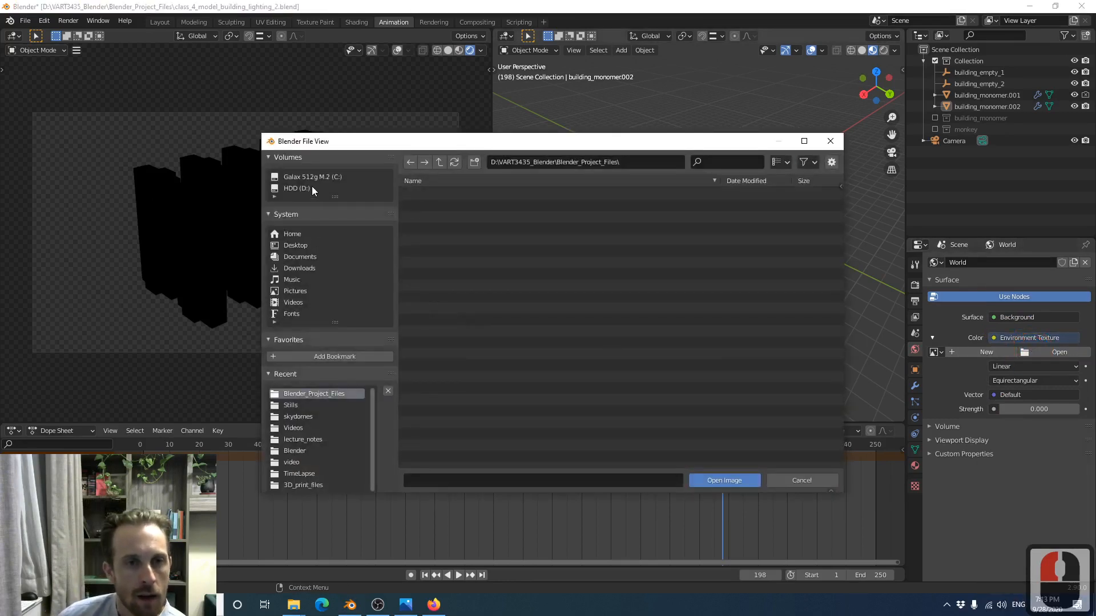
{"action": "left_click", "coordinate": [311, 415]}
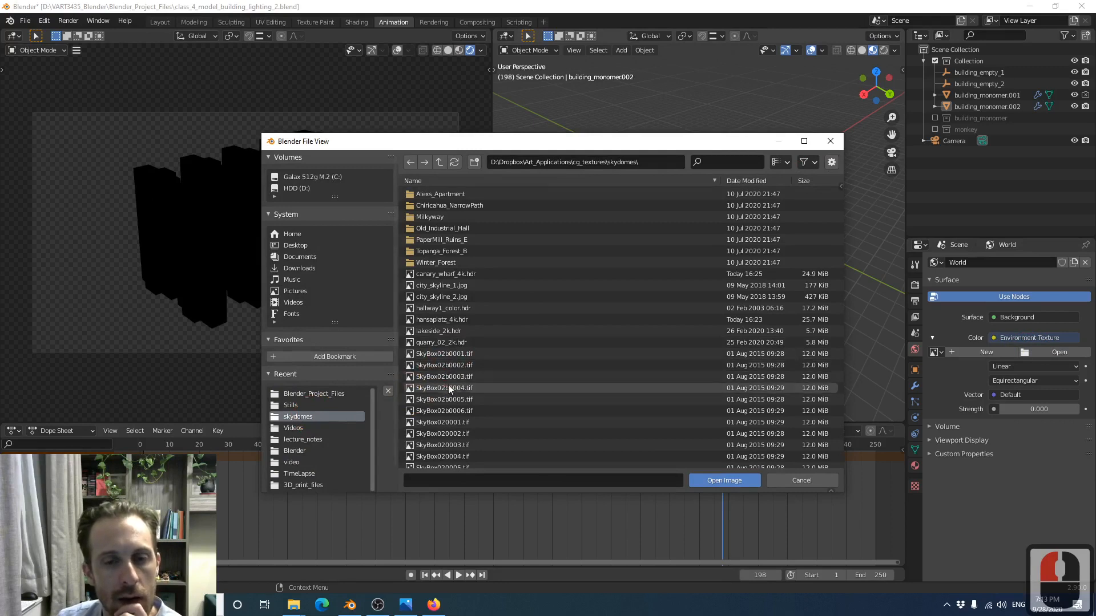
{"action": "scroll", "coordinate": [446, 388], "scroll_direction": "down", "scroll_amount": 1}
{"action": "left_click", "coordinate": [445, 252]}
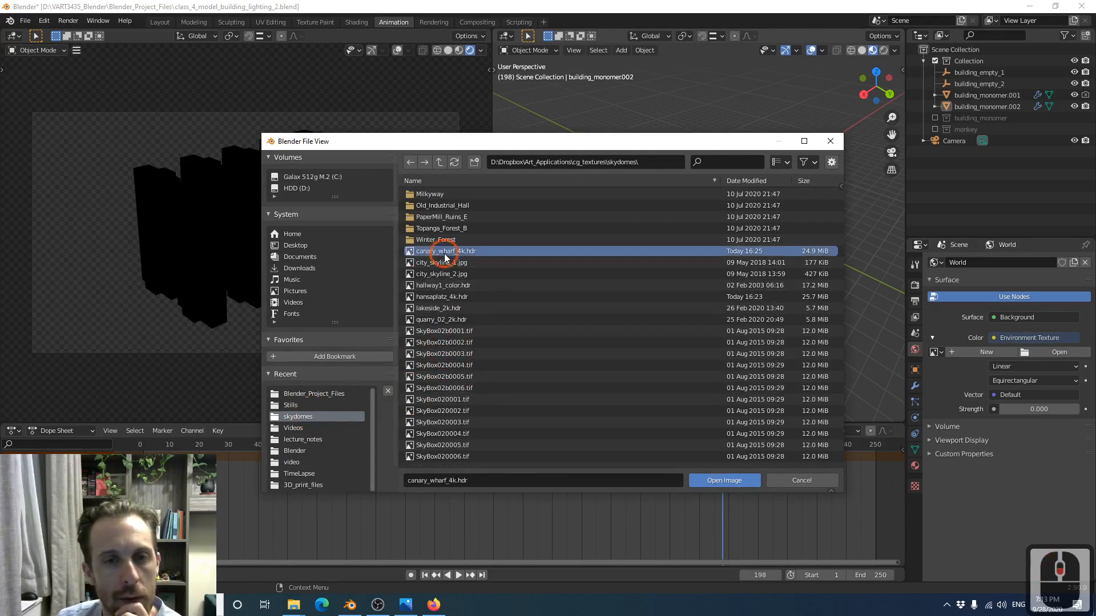
{"action": "scroll", "coordinate": [469, 356], "scroll_direction": "down", "scroll_amount": 2}
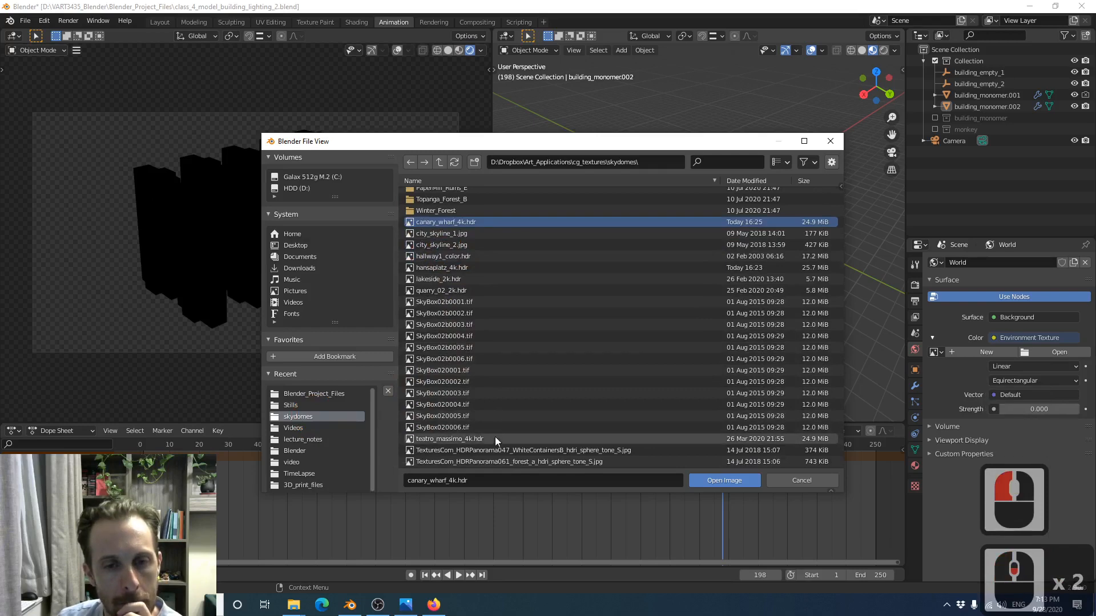
{"action": "left_click", "coordinate": [464, 438]}
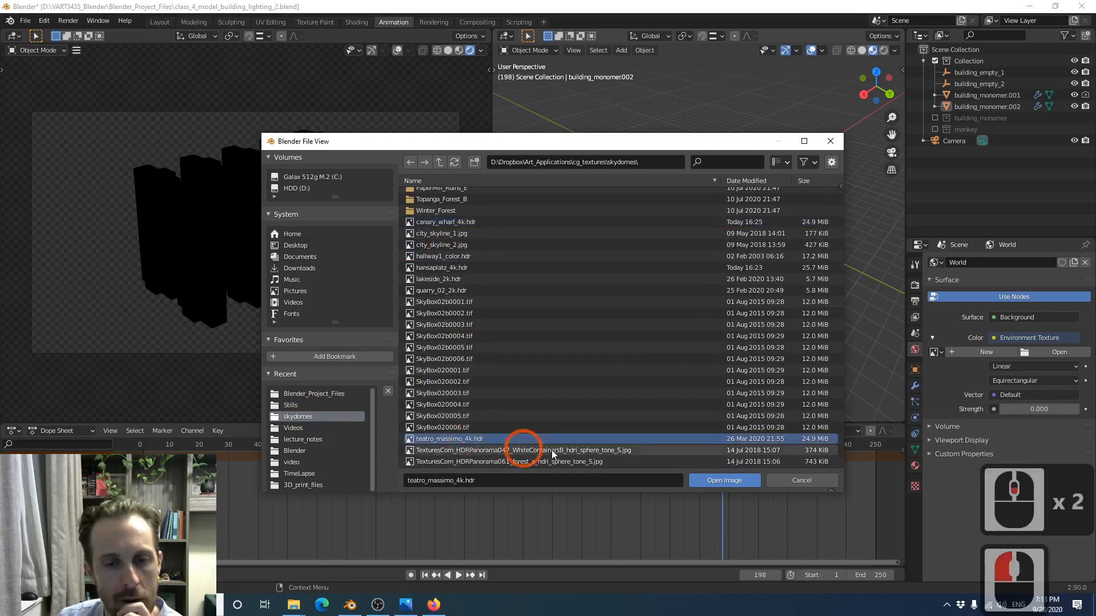
{"action": "left_click", "coordinate": [744, 481]}
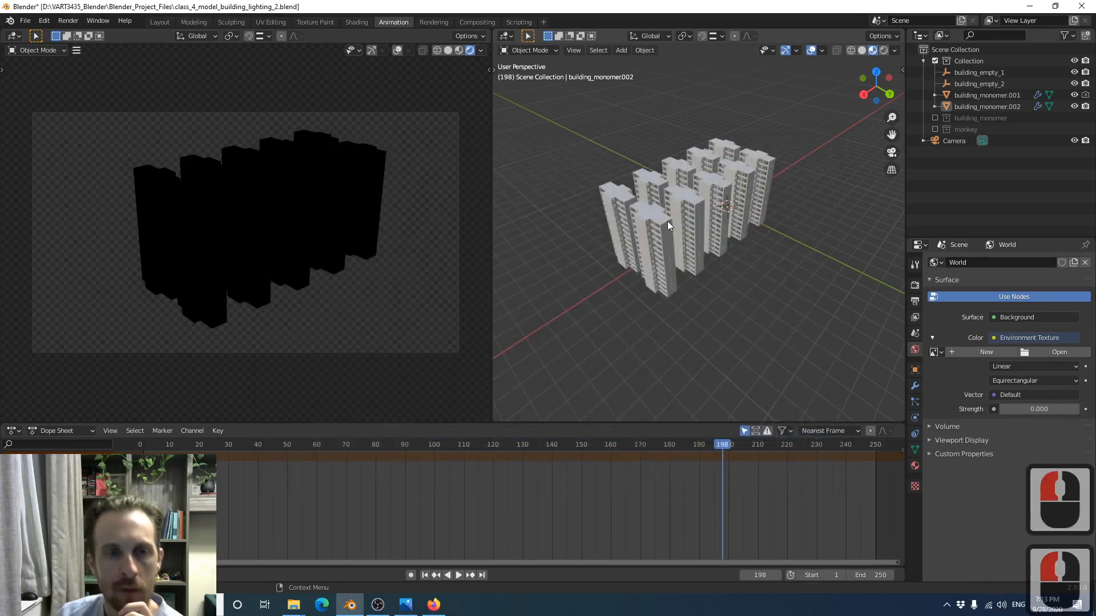
Switch the user perspective viewport to Rendered shading and turn off Transparent film in the render settings
{"action": "key", "text": "z"}
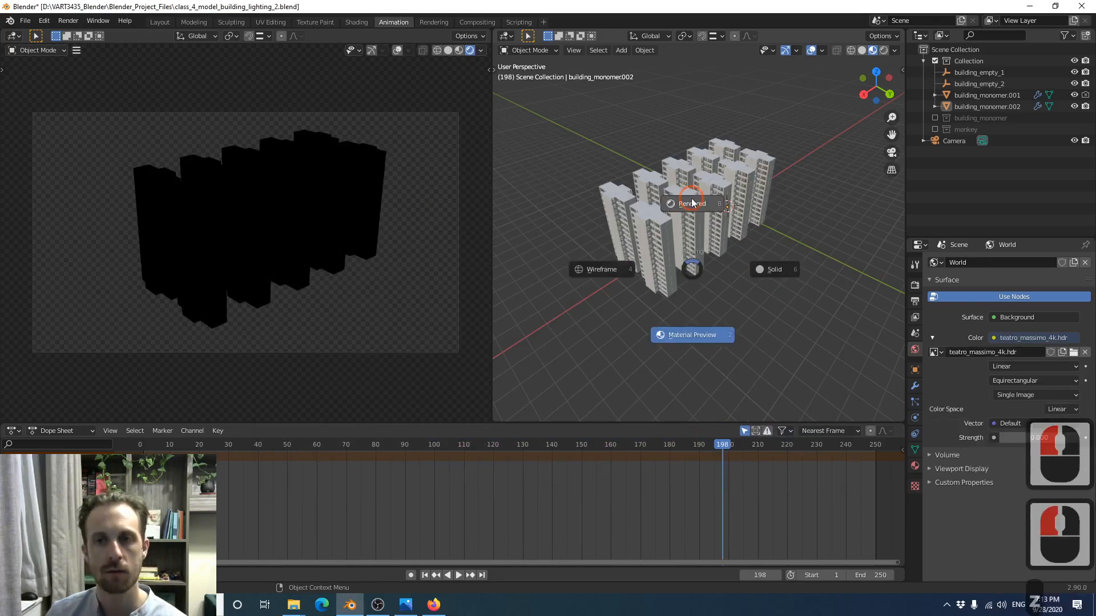
{"action": "left_click", "coordinate": [708, 210]}
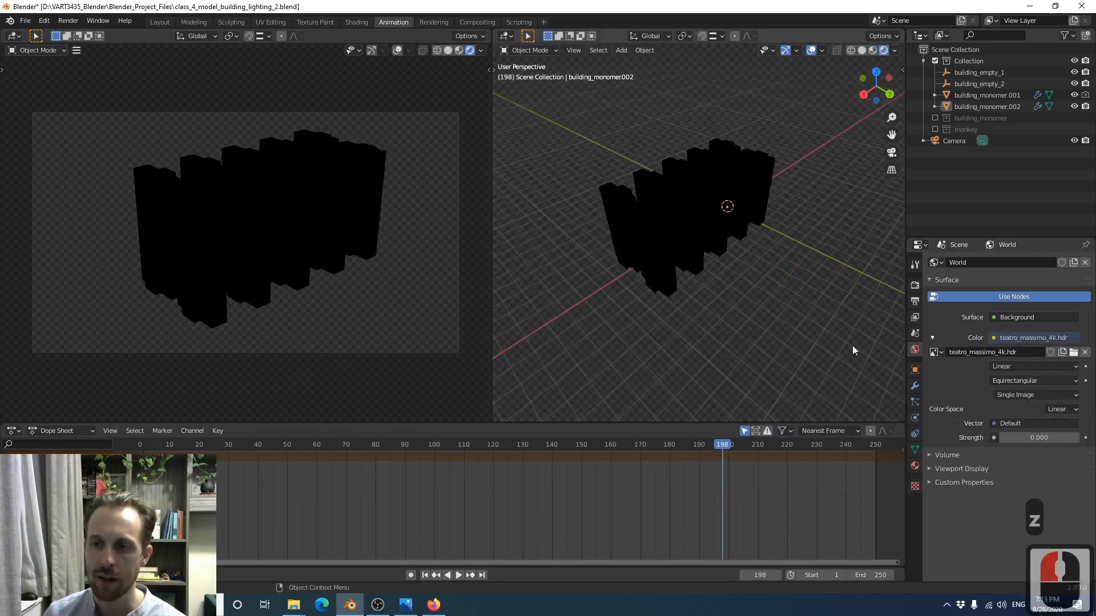
{"action": "left_click", "coordinate": [914, 284]}
{"action": "left_click", "coordinate": [942, 414]}
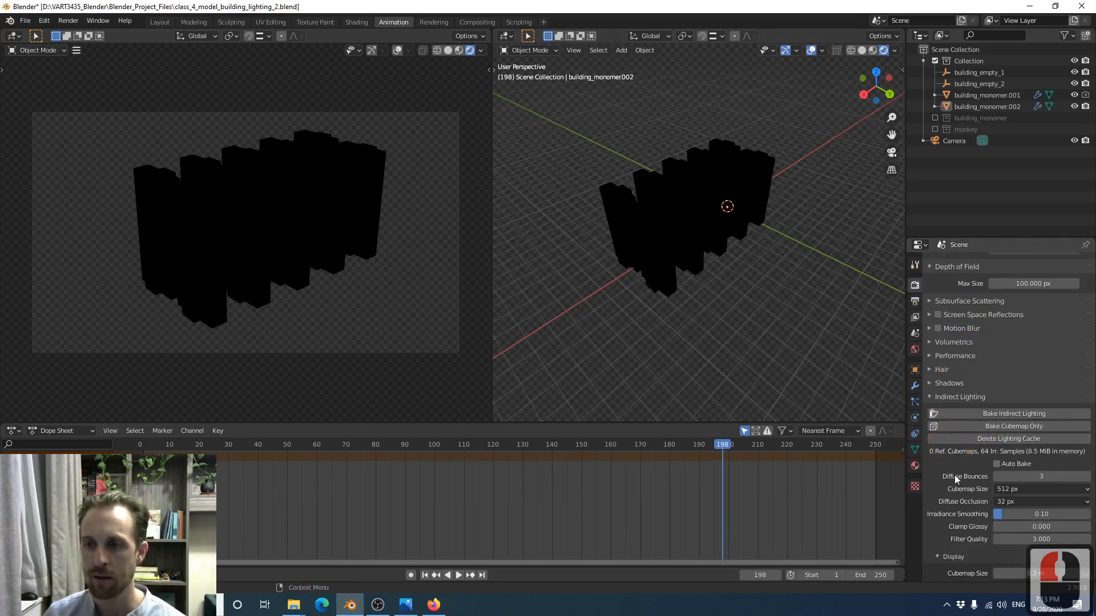
{"action": "scroll", "coordinate": [954, 478], "scroll_direction": "down", "scroll_amount": 9}
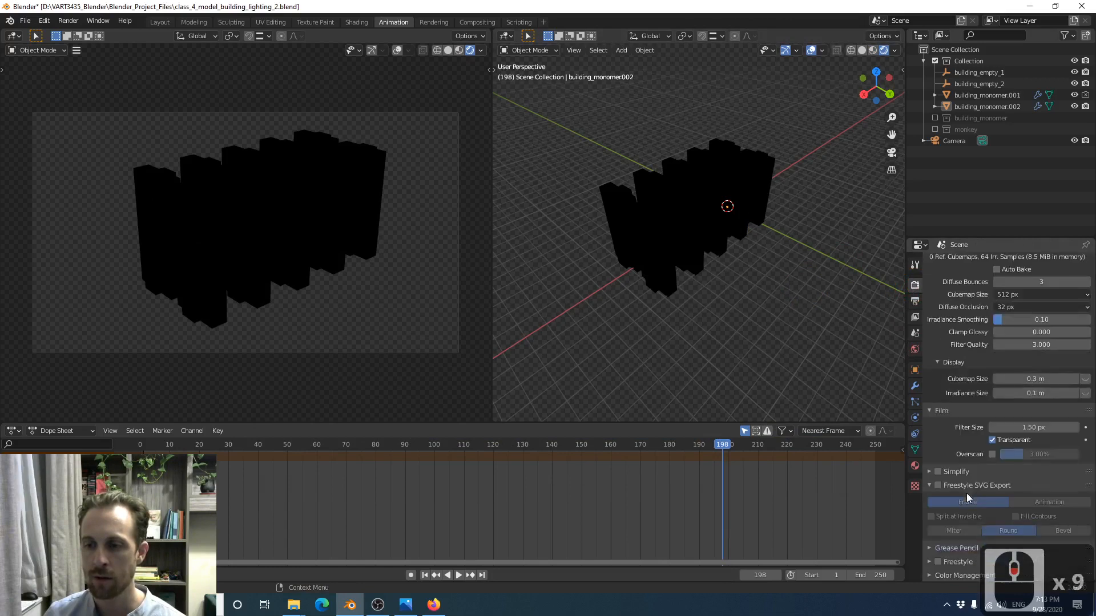
{"action": "left_click", "coordinate": [991, 440]}
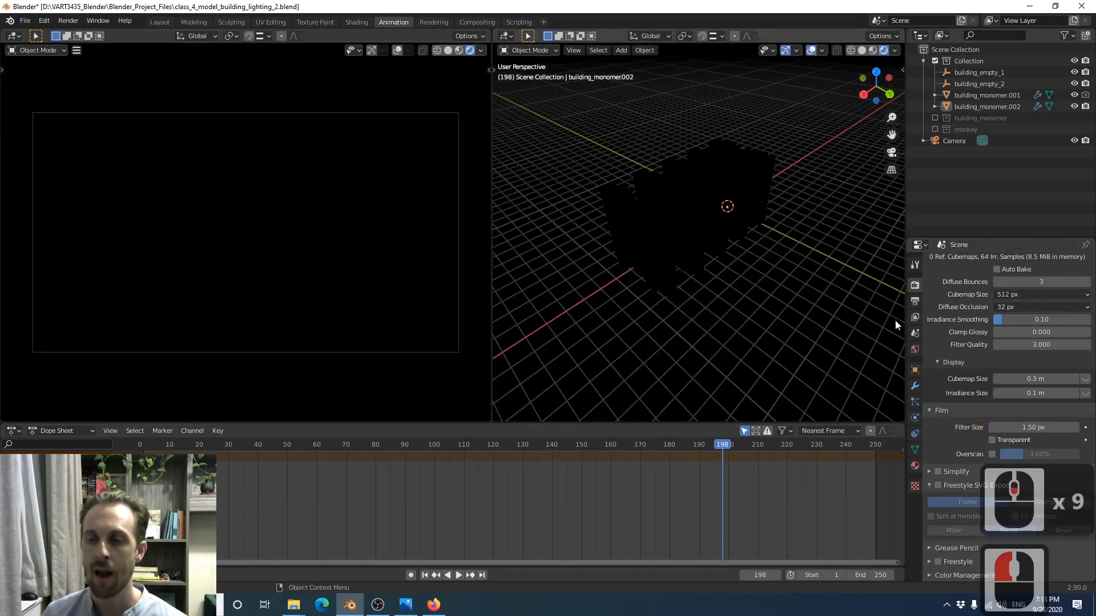
Set the World background's strength to 1 and inspect the HDRI surroundings around the towers in the user perspective viewport
{"action": "left_click", "coordinate": [915, 349]}
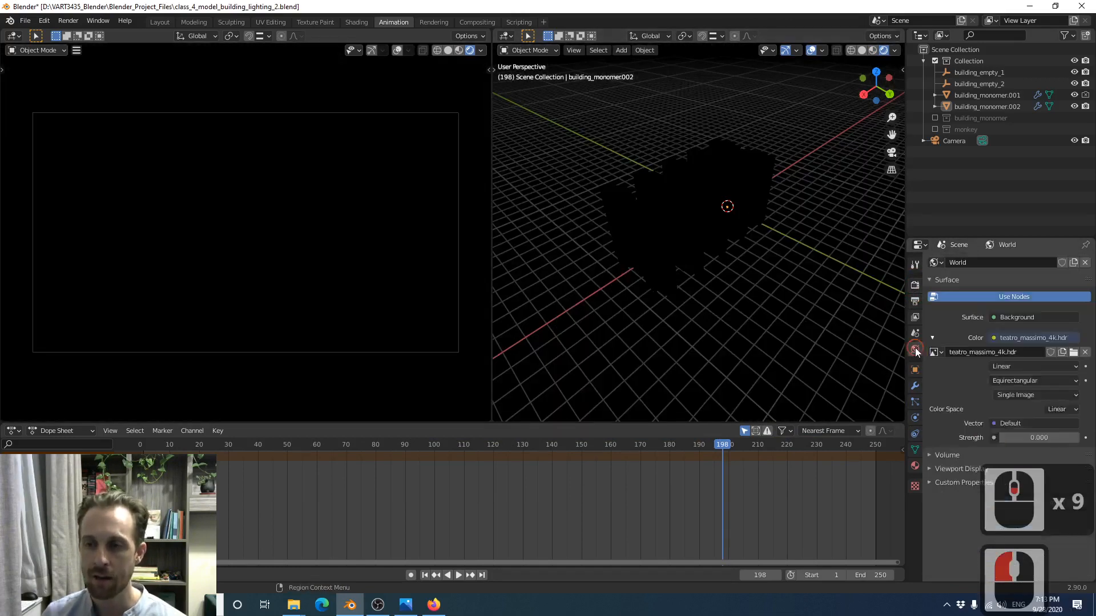
{"action": "left_click", "coordinate": [1031, 437]}
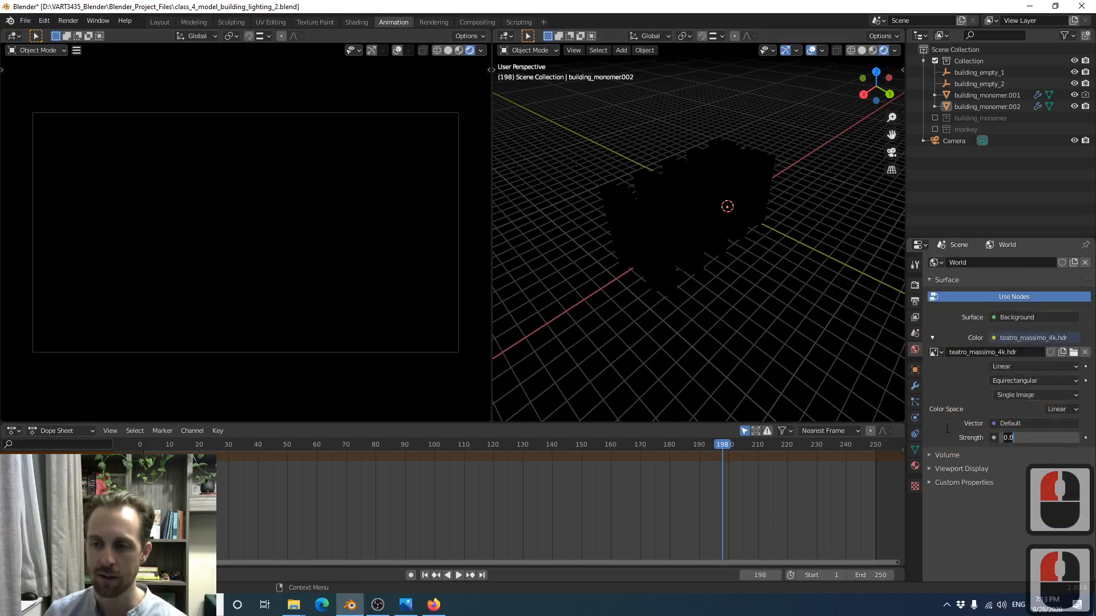
{"action": "type", "text": "1"}
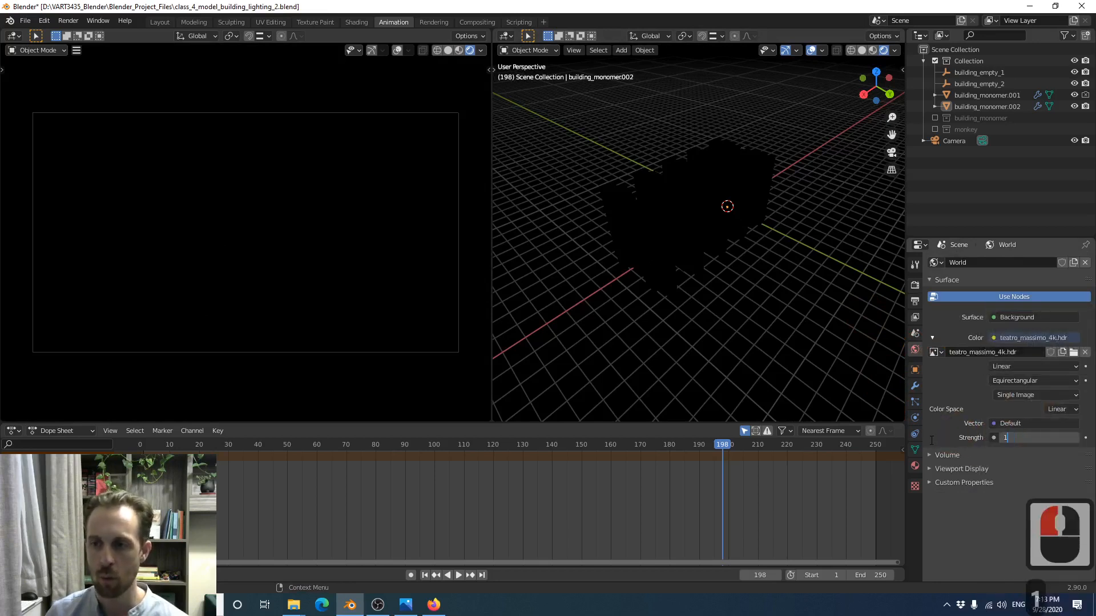
{"action": "key", "text": "Return"}
{"action": "middle_click_drag", "start_coordinate": [618, 226], "coordinate": [670, 228]}
{"action": "scroll", "coordinate": [736, 182], "scroll_direction": "up", "scroll_amount": 2}
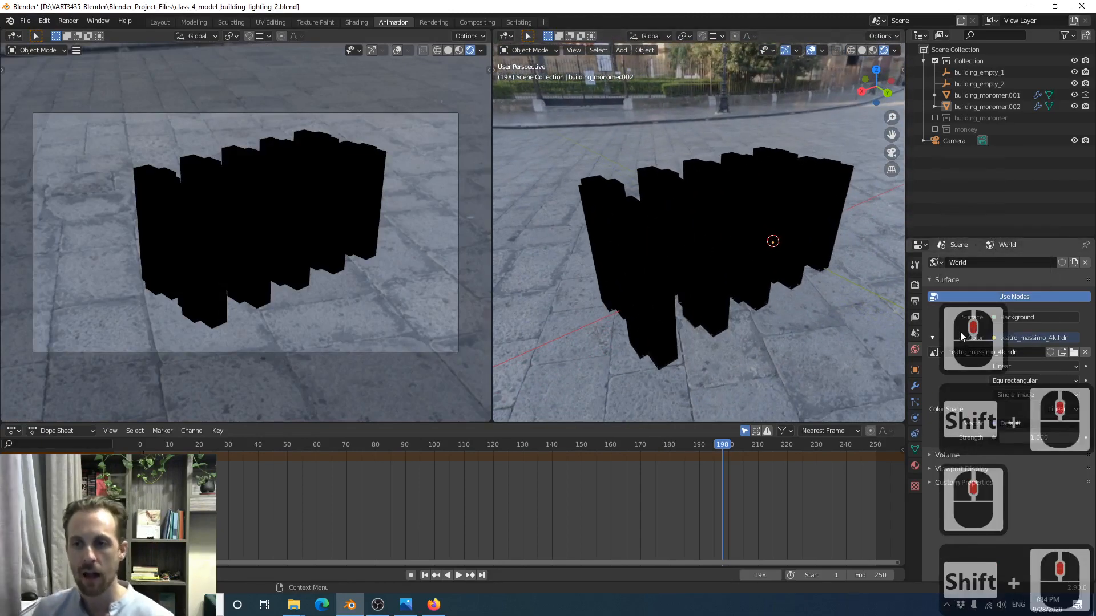
Look through the render, output and view layer settings for the indirect lighting cache controls
{"action": "left_click", "coordinate": [915, 285]}
{"action": "scroll", "coordinate": [972, 498], "scroll_direction": "down", "scroll_amount": 8}
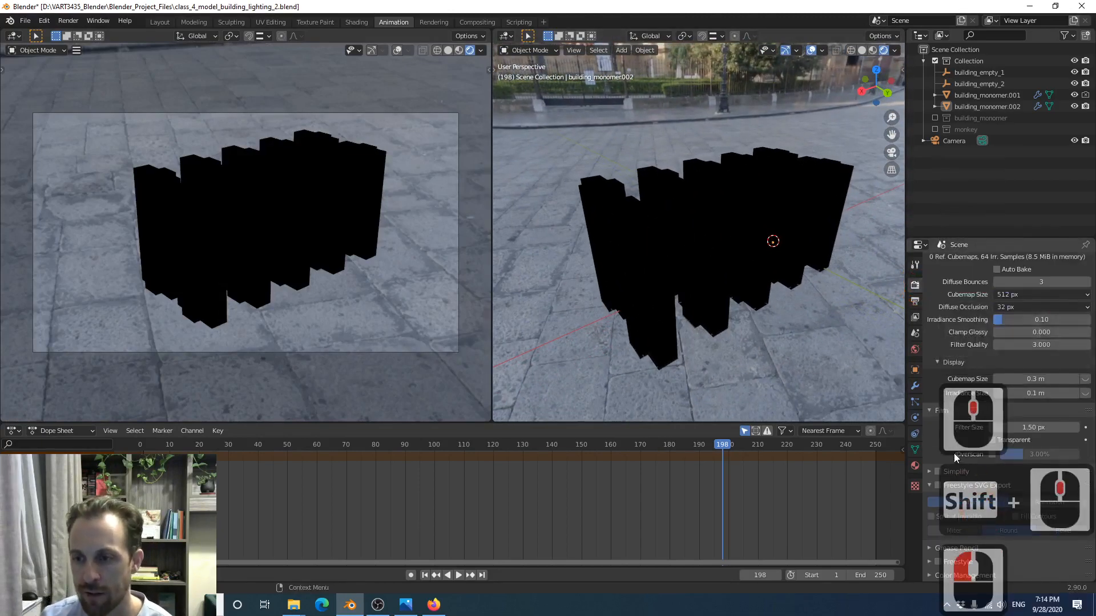
{"action": "scroll", "coordinate": [933, 429], "scroll_direction": "down", "scroll_amount": 3}
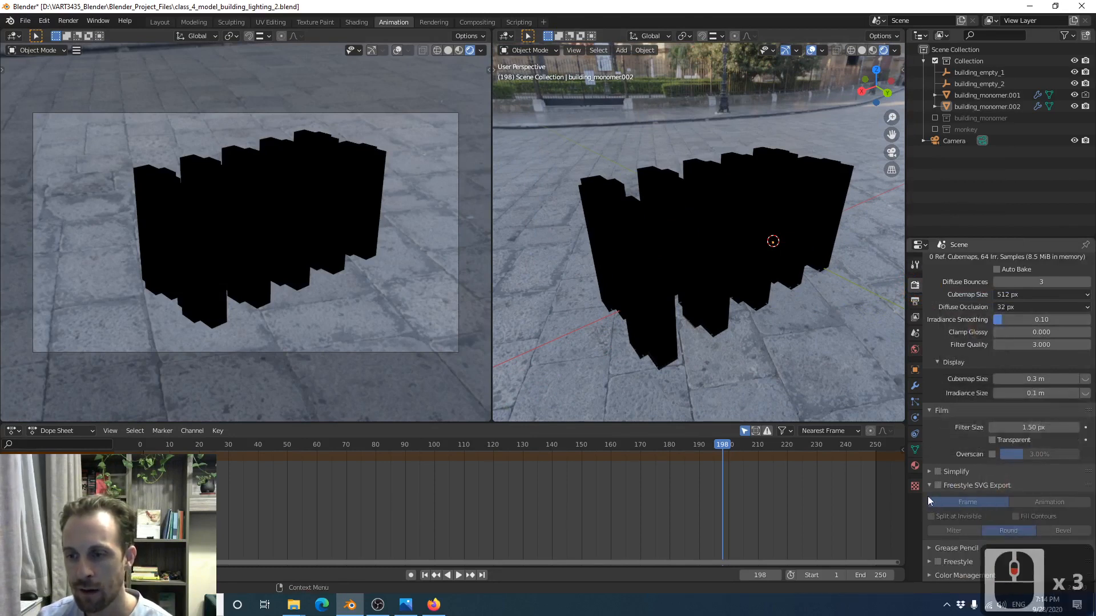
{"action": "left_click", "coordinate": [917, 306]}
{"action": "scroll", "coordinate": [936, 490], "scroll_direction": "down", "scroll_amount": 3}
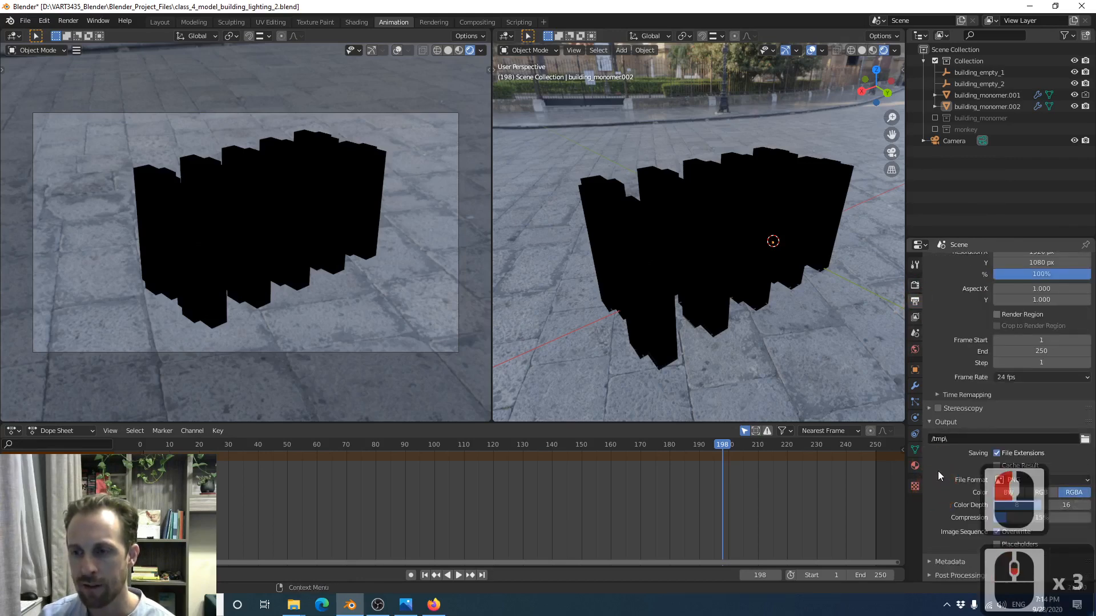
{"action": "scroll", "coordinate": [938, 465], "scroll_direction": "up", "scroll_amount": 6}
{"action": "scroll", "coordinate": [941, 365], "scroll_direction": "down", "scroll_amount": 6}
{"action": "scroll", "coordinate": [940, 441], "scroll_direction": "up", "scroll_amount": 1}
{"action": "scroll", "coordinate": [939, 440], "scroll_direction": "down", "scroll_amount": 1}
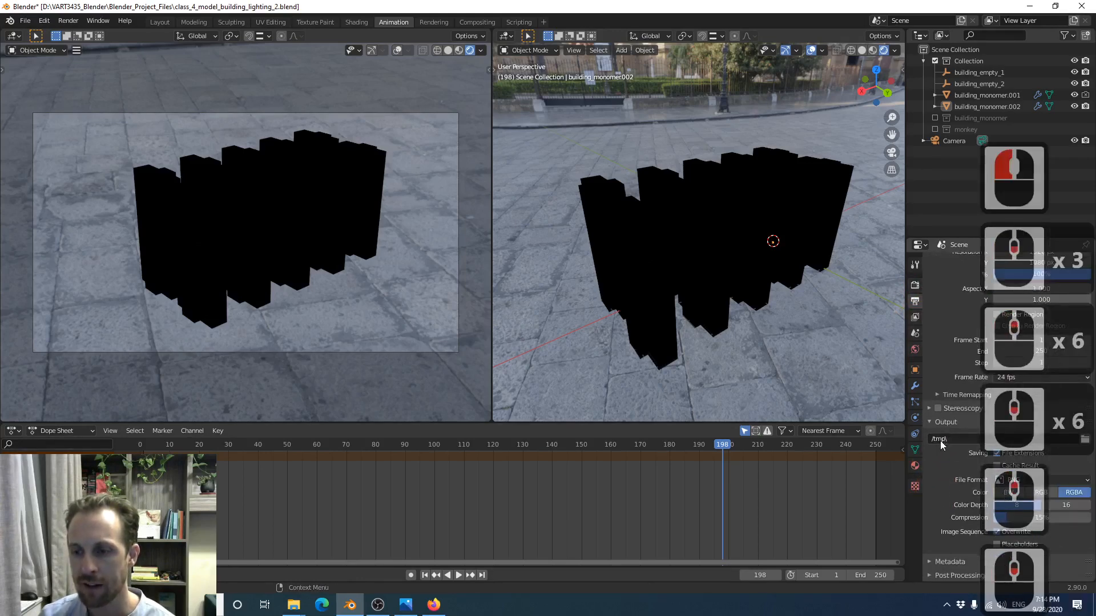
{"action": "scroll", "coordinate": [940, 442], "scroll_direction": "down", "scroll_amount": 3}
{"action": "scroll", "coordinate": [946, 411], "scroll_direction": "up", "scroll_amount": 6}
{"action": "left_click", "coordinate": [914, 315]}
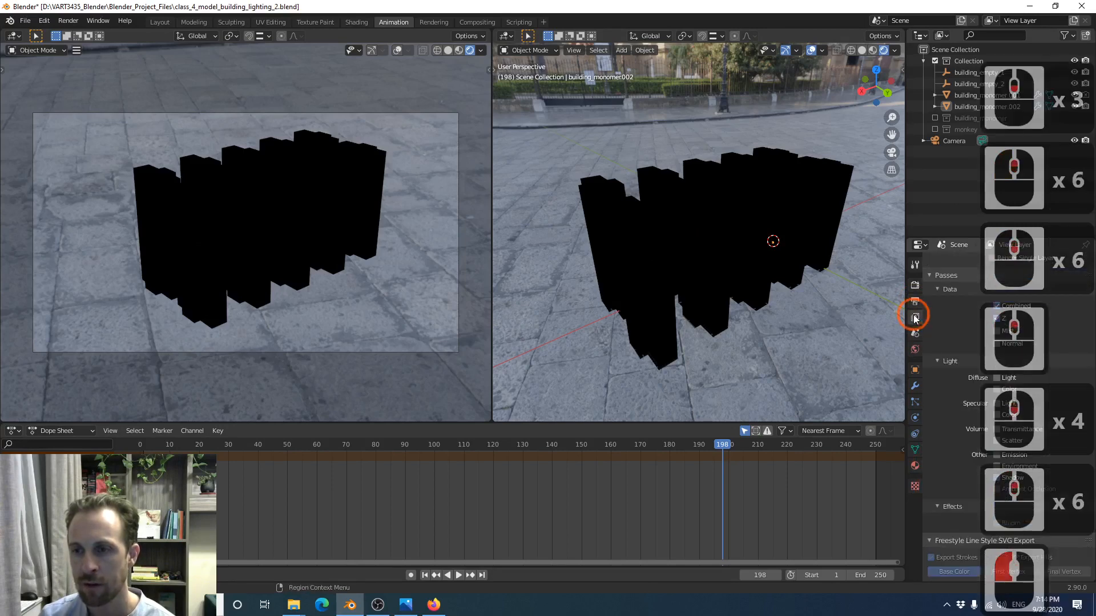
{"action": "scroll", "coordinate": [938, 331], "scroll_direction": "up", "scroll_amount": 2}
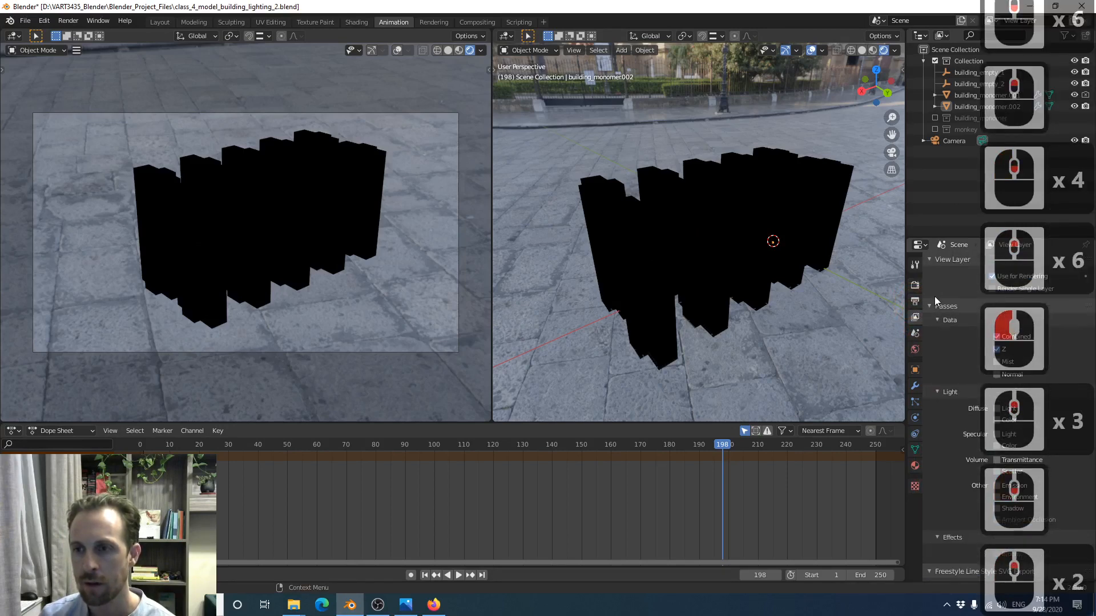
Delete the scene's lighting cache from the Indirect Lighting render settings
{"action": "left_click", "coordinate": [914, 285]}
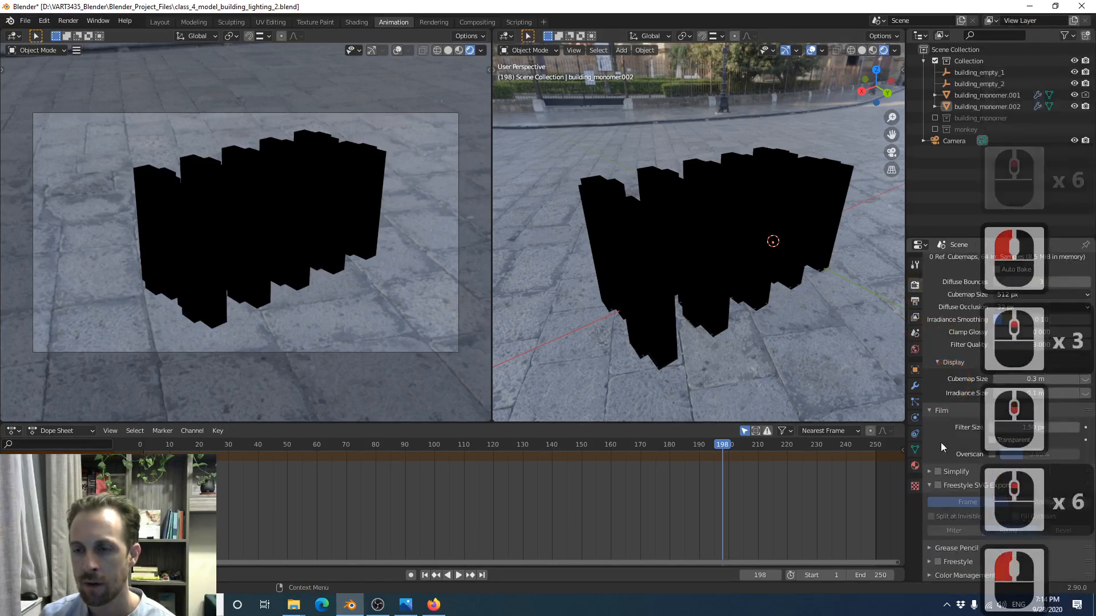
{"action": "scroll", "coordinate": [941, 433], "scroll_direction": "up", "scroll_amount": 5}
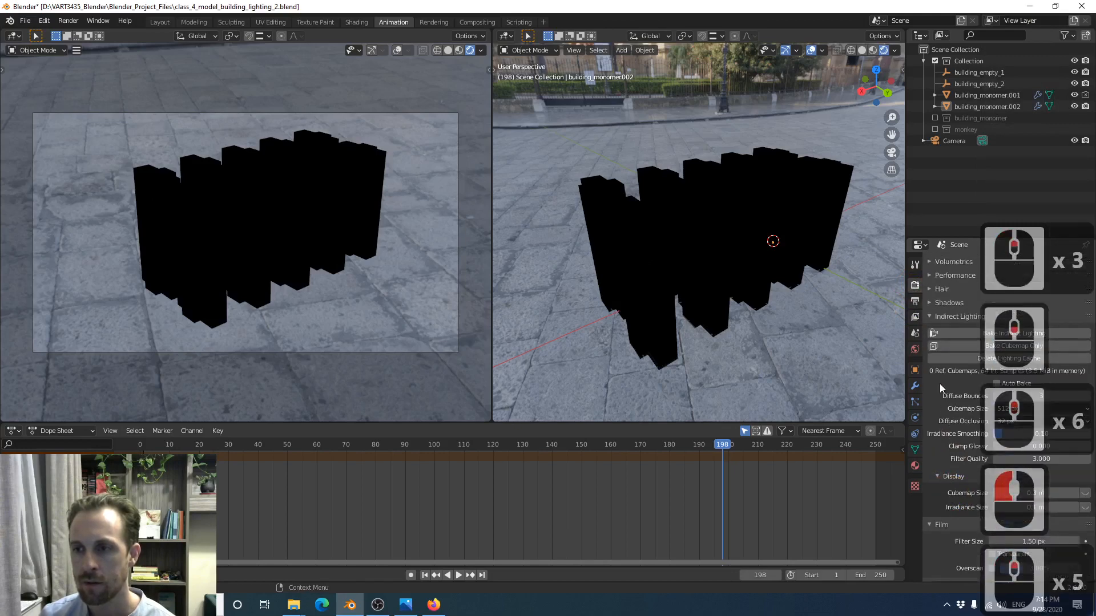
{"action": "left_click", "coordinate": [954, 357]}
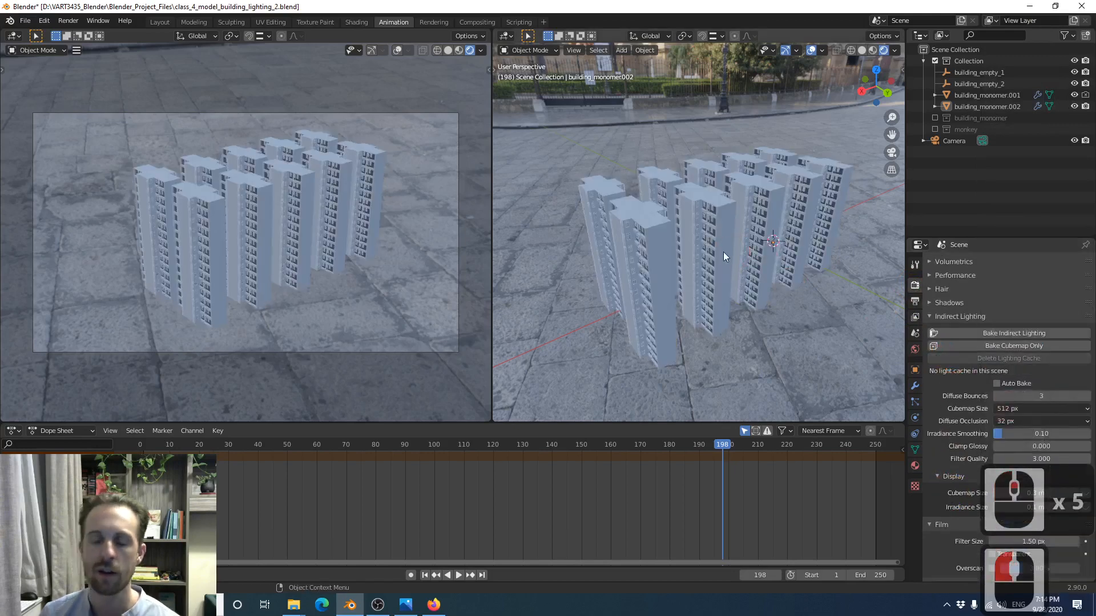
Examine the HDRI-lit tower facades and windows up close in the user perspective viewport
{"action": "mouse_move", "coordinate": [679, 272]}
{"action": "middle_mouse_down"}
{"action": "mouse_move", "coordinate": [704, 277]}
{"action": "mouse_move", "coordinate": [637, 203]}
{"action": "mouse_move", "coordinate": [665, 282]}
{"action": "mouse_move", "coordinate": [687, 273]}
{"action": "mouse_move", "coordinate": [662, 268]}
{"action": "middle_mouse_up"}
{"action": "scroll", "coordinate": [698, 280], "scroll_direction": "up", "scroll_amount": 1}
{"action": "scroll", "coordinate": [686, 299], "scroll_direction": "up", "scroll_amount": 1}
{"action": "scroll", "coordinate": [663, 273], "scroll_direction": "up", "scroll_amount": 3}
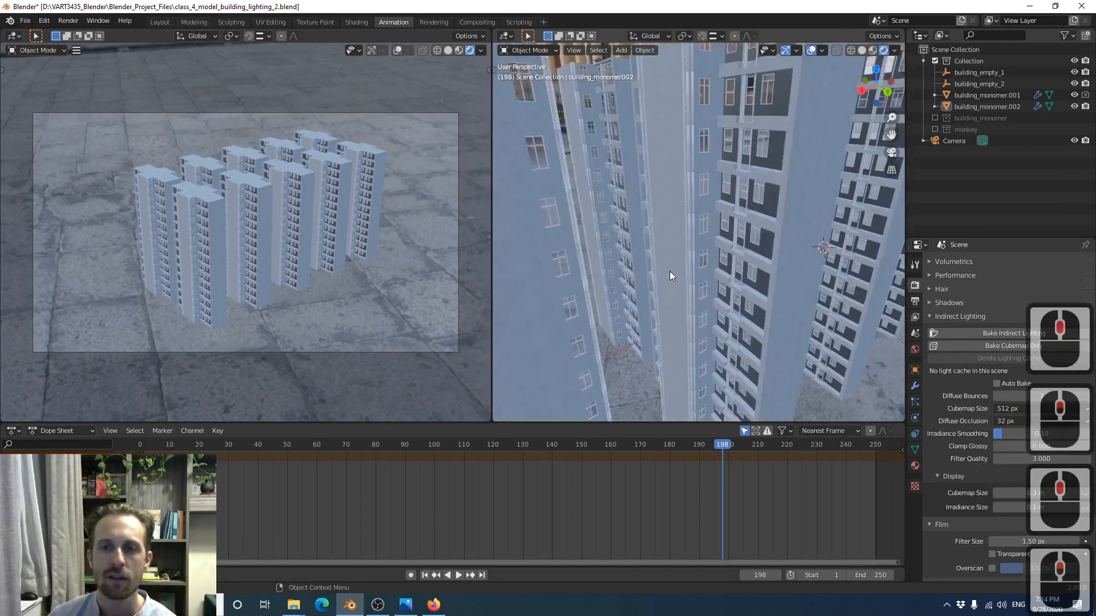
Move the camera in close to a tower's windows and balconies in the camera view
{"action": "scroll", "coordinate": [257, 275], "scroll_direction": "up", "scroll_amount": 5}
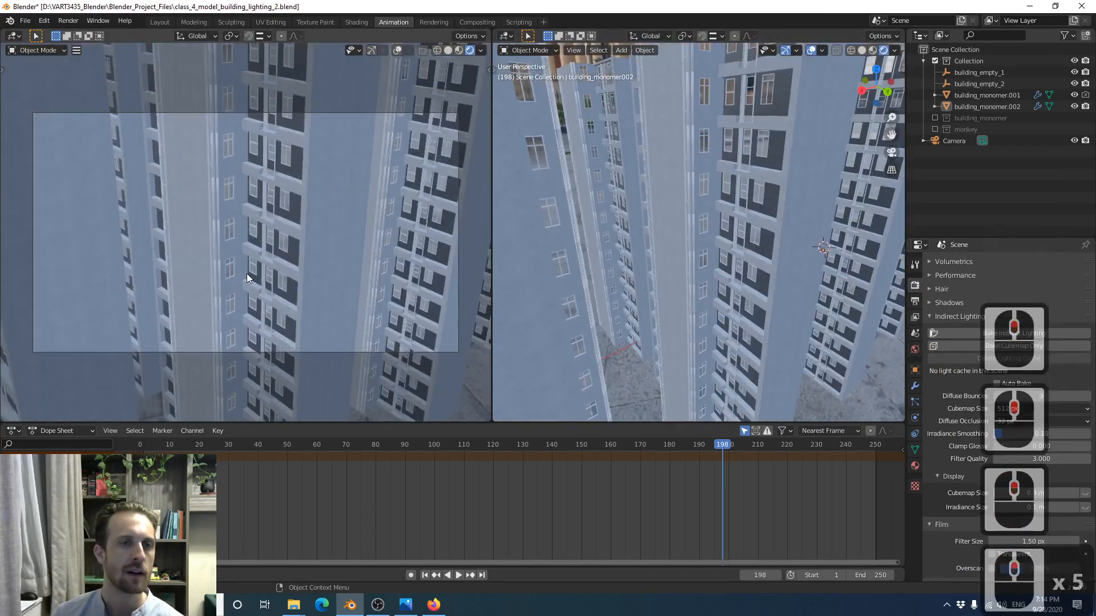
{"action": "middle_click_drag", "start_coordinate": [224, 241], "coordinate": [347, 285]}
{"action": "scroll", "coordinate": [347, 285], "scroll_direction": "up", "scroll_amount": 1}
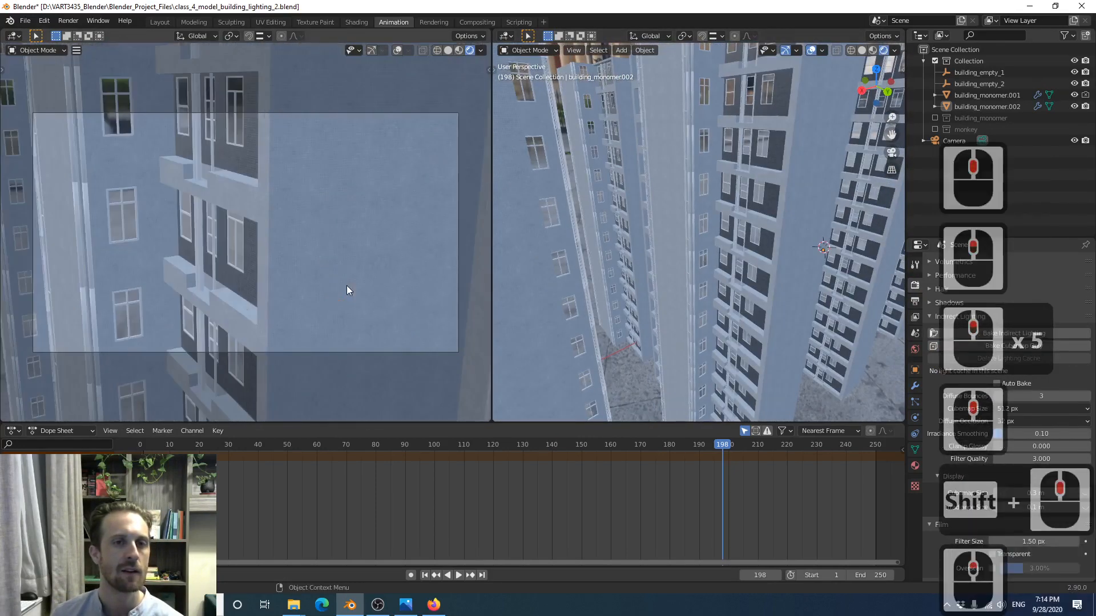
Reframe the camera view to show the building towers from a distance, with the palm tree and columned facade behind them
{"action": "scroll", "coordinate": [231, 270], "scroll_direction": "up", "scroll_amount": 1}
{"action": "mouse_move", "coordinate": [231, 269]}
{"action": "middle_mouse_down", "text": "shift"}
{"action": "mouse_move", "coordinate": [251, 265]}
{"action": "mouse_move", "coordinate": [214, 266]}
{"action": "mouse_move", "coordinate": [233, 271]}
{"action": "middle_mouse_up", "text": "shift"}
{"action": "scroll", "coordinate": [249, 265], "scroll_direction": "down", "scroll_amount": 2}
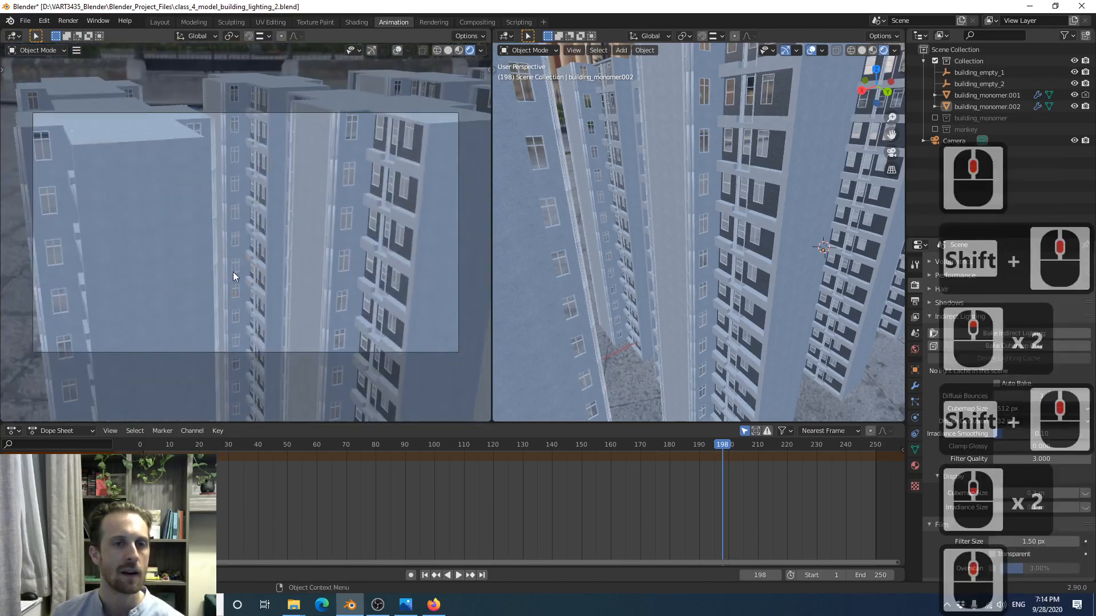
{"action": "scroll", "coordinate": [233, 272], "scroll_direction": "up", "scroll_amount": 2}
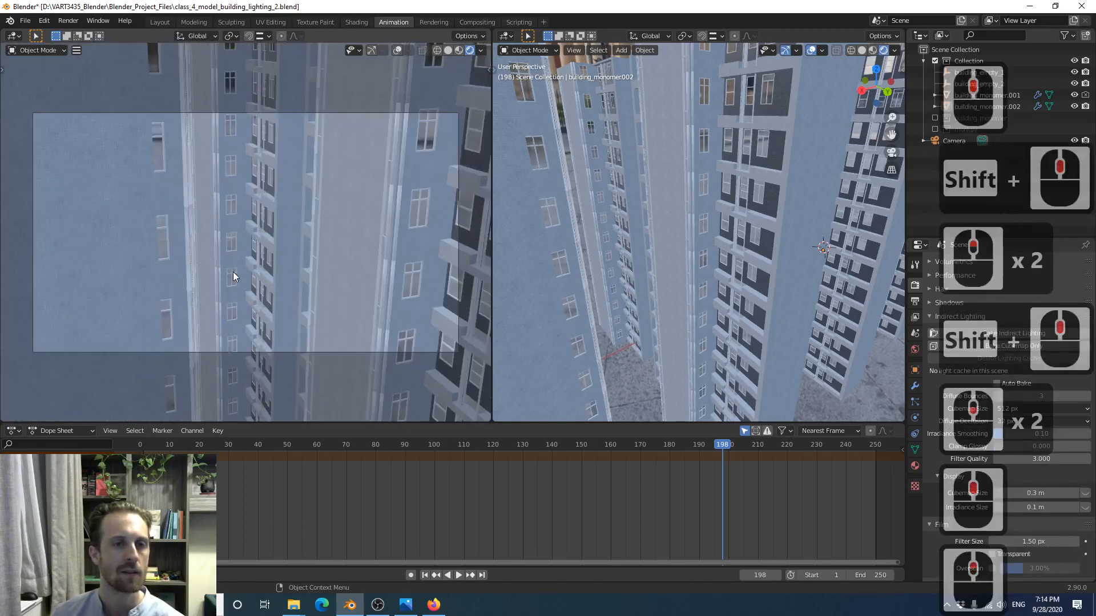
{"action": "middle_click_drag", "start_coordinate": [238, 231], "coordinate": [223, 314]}
{"action": "scroll", "coordinate": [244, 245], "scroll_direction": "down", "scroll_amount": 2}
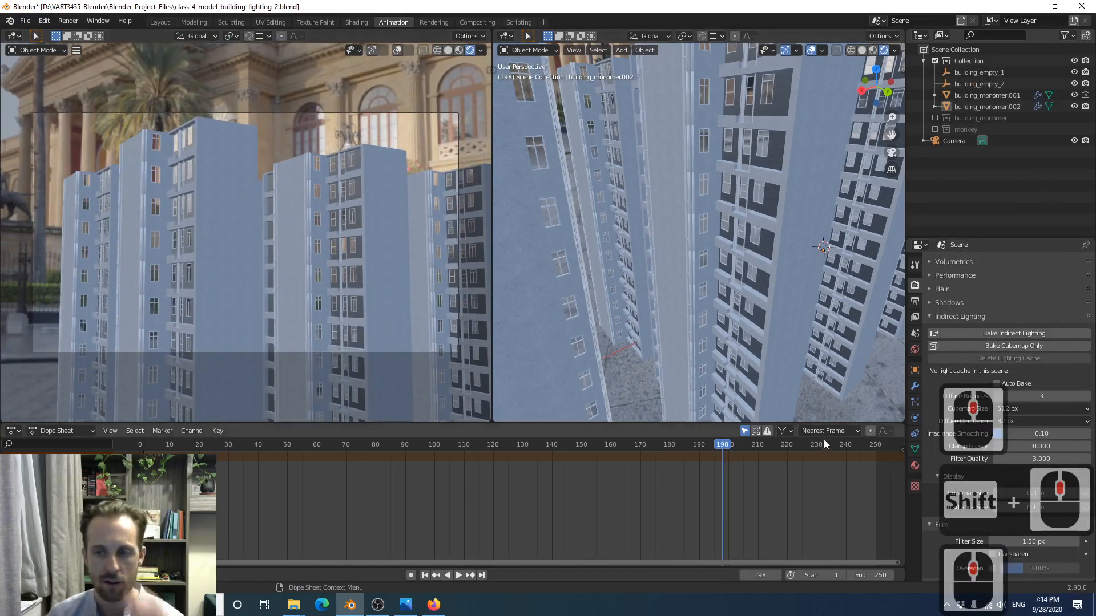
Replace the world's environment texture with hansaplatz_4k.hdr from the skydomes folder
{"action": "left_click", "coordinate": [915, 349]}
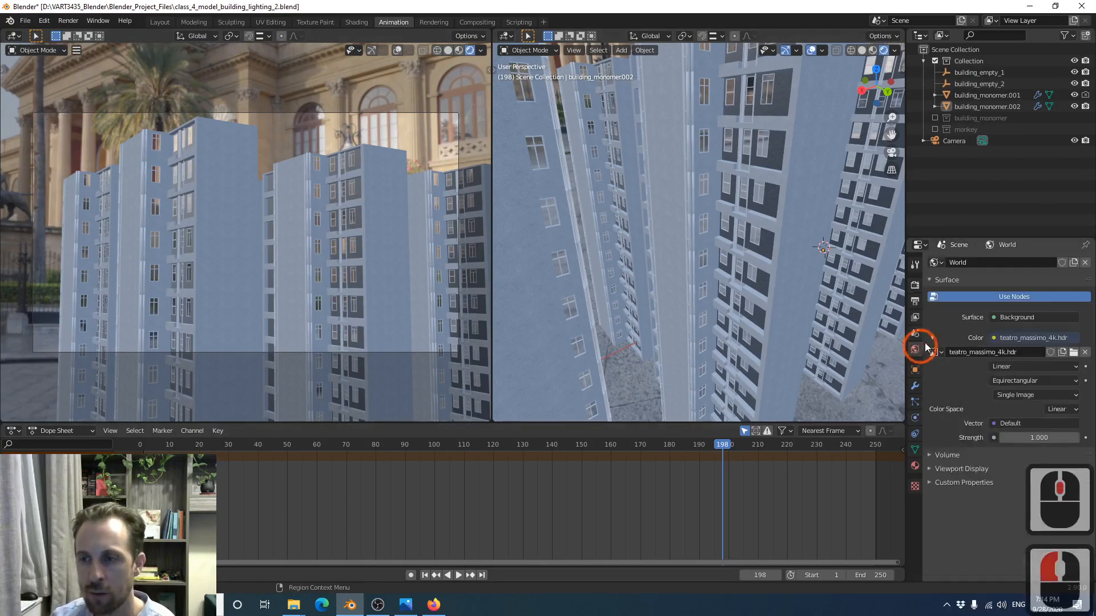
{"action": "left_click", "coordinate": [1085, 353]}
{"action": "left_click", "coordinate": [1059, 353]}
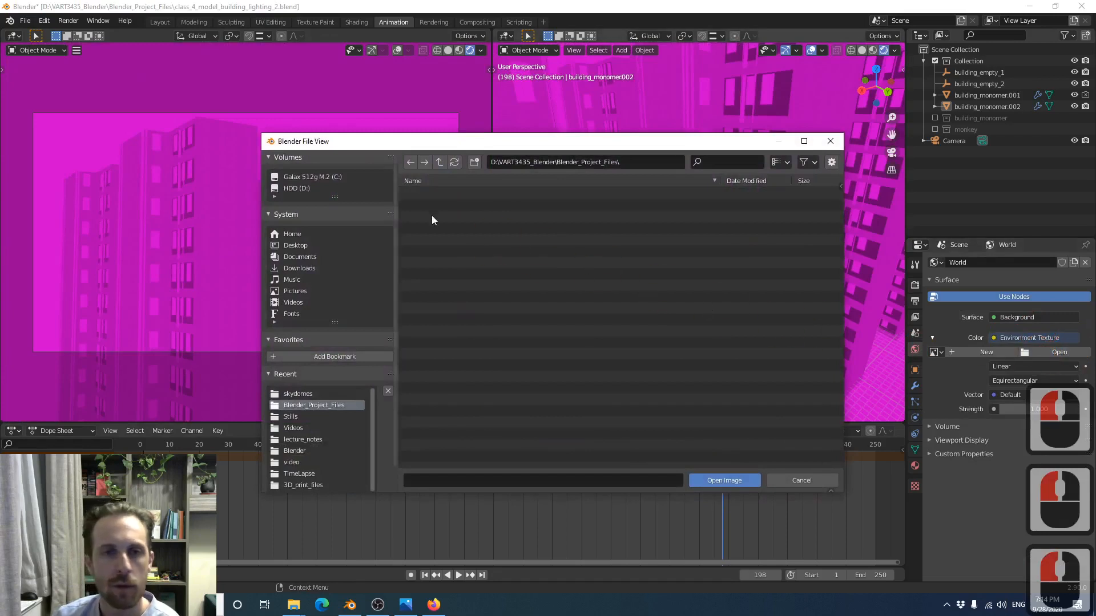
{"action": "left_click", "coordinate": [308, 394]}
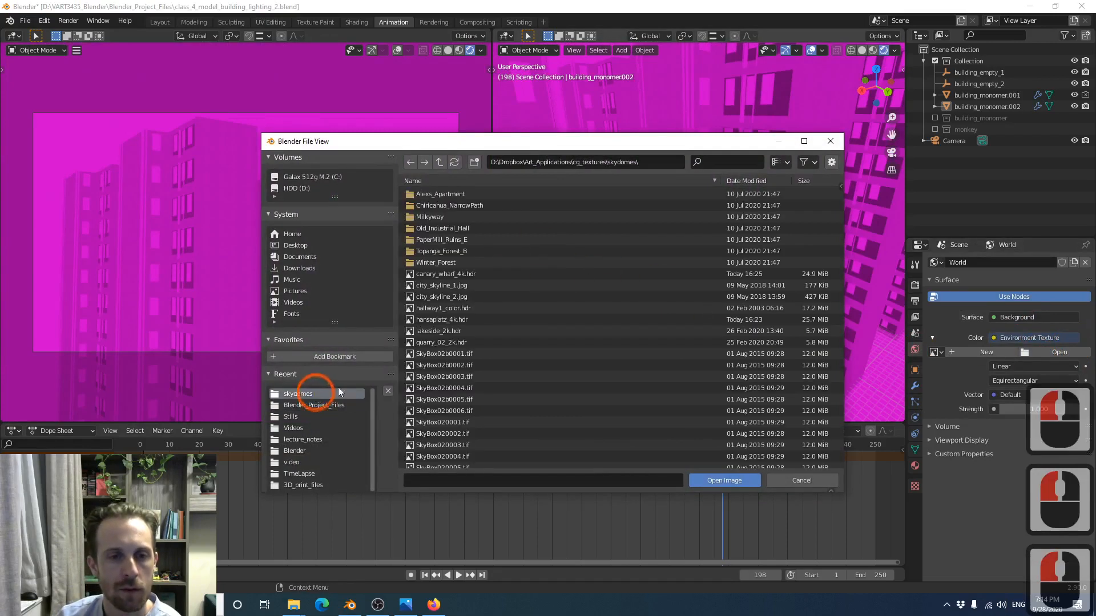
{"action": "left_click", "coordinate": [474, 274]}
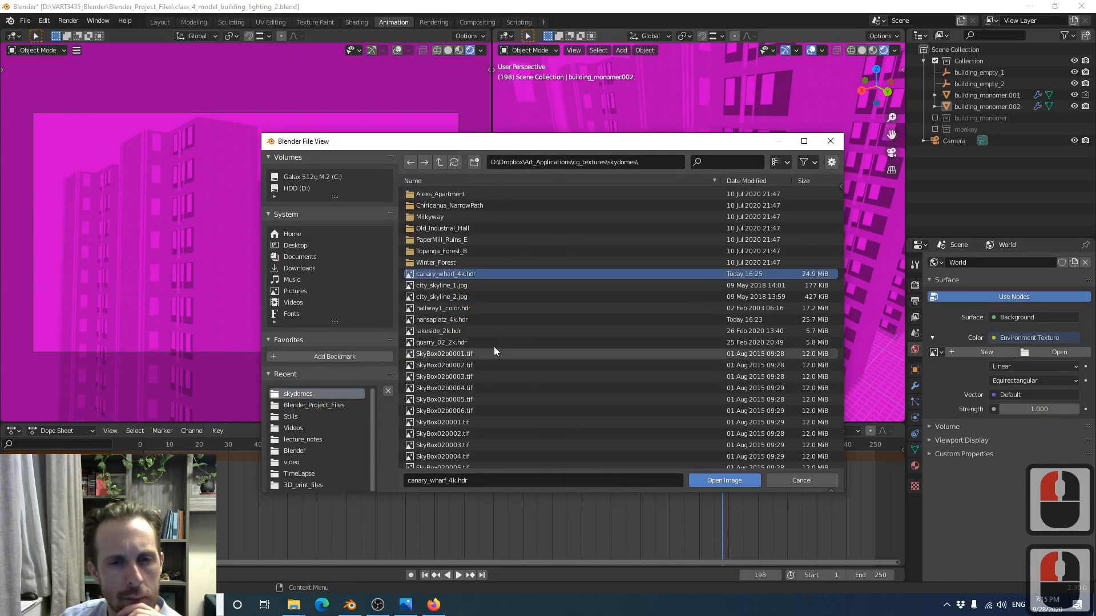
{"action": "left_click", "coordinate": [463, 321]}
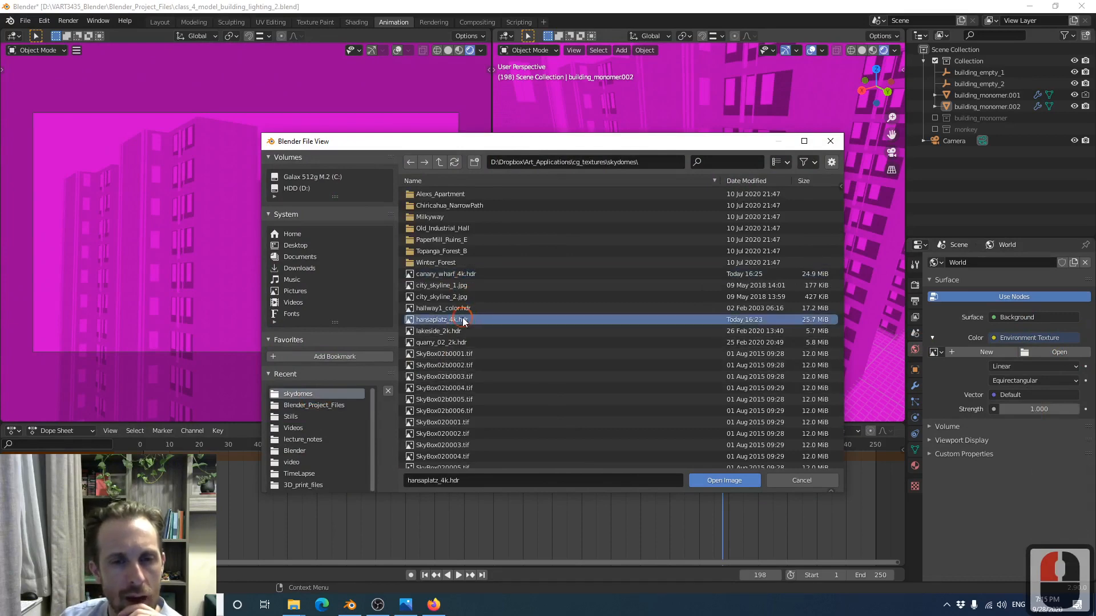
{"action": "left_click", "coordinate": [717, 482]}
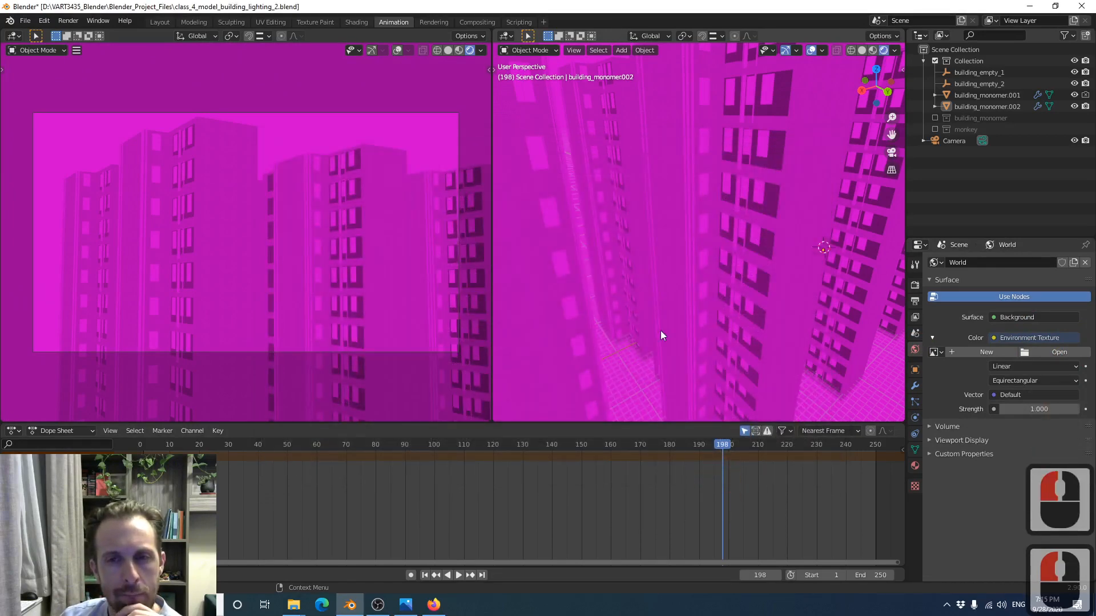
Examine the towers under the new environment lighting in both viewports, from close up and from farther away
{"action": "scroll", "coordinate": [645, 290], "scroll_direction": "down", "scroll_amount": 2}
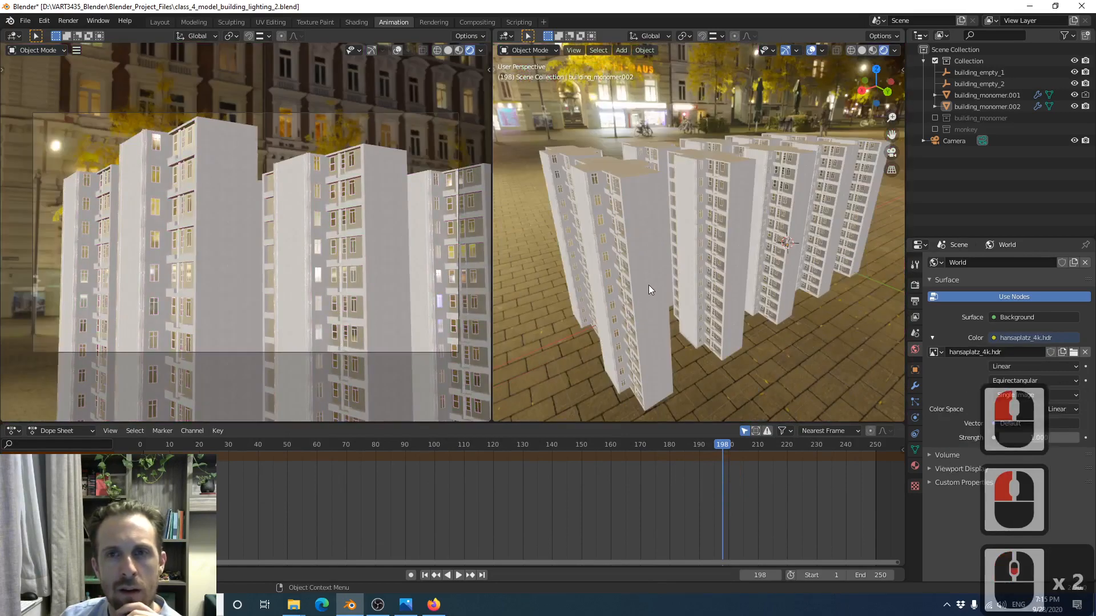
{"action": "scroll", "coordinate": [649, 281], "scroll_direction": "up", "scroll_amount": 2}
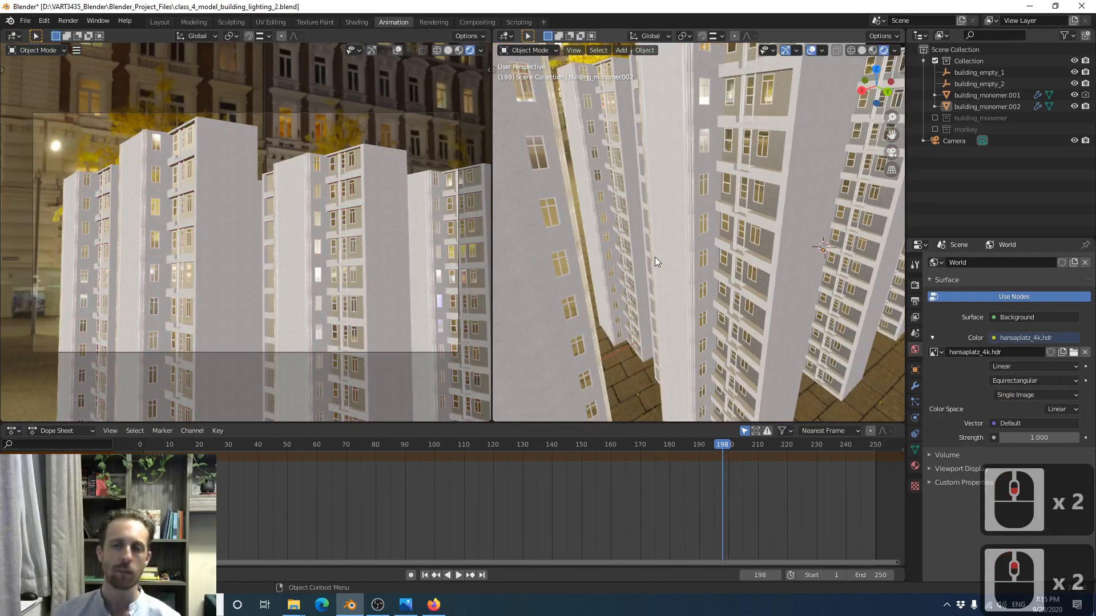
{"action": "scroll", "coordinate": [655, 252], "scroll_direction": "down", "scroll_amount": 2}
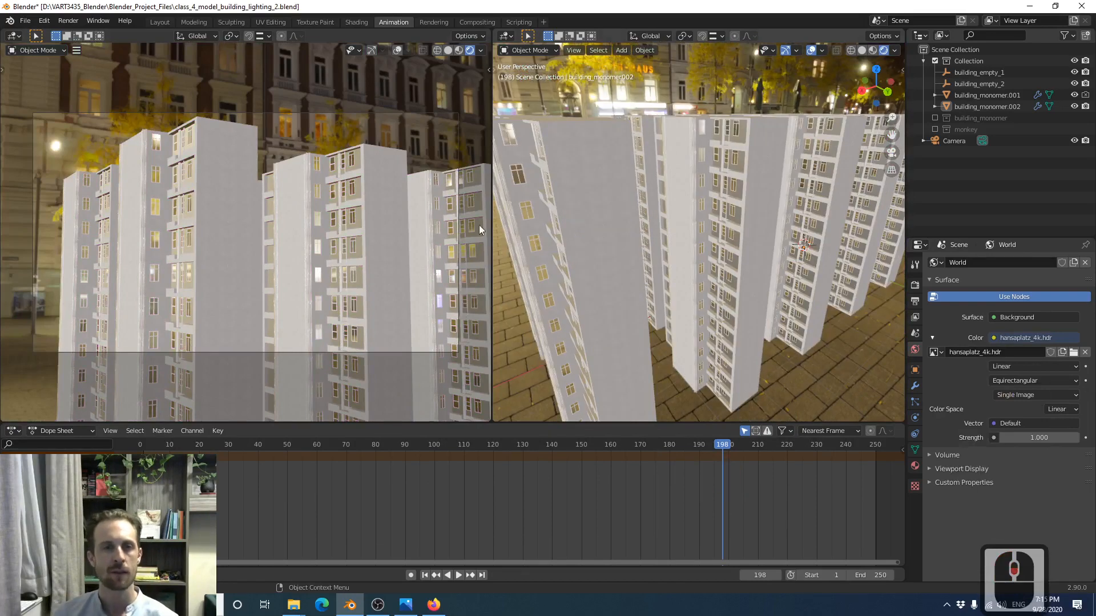
{"action": "middle_click_drag", "start_coordinate": [294, 227], "coordinate": [298, 189]}
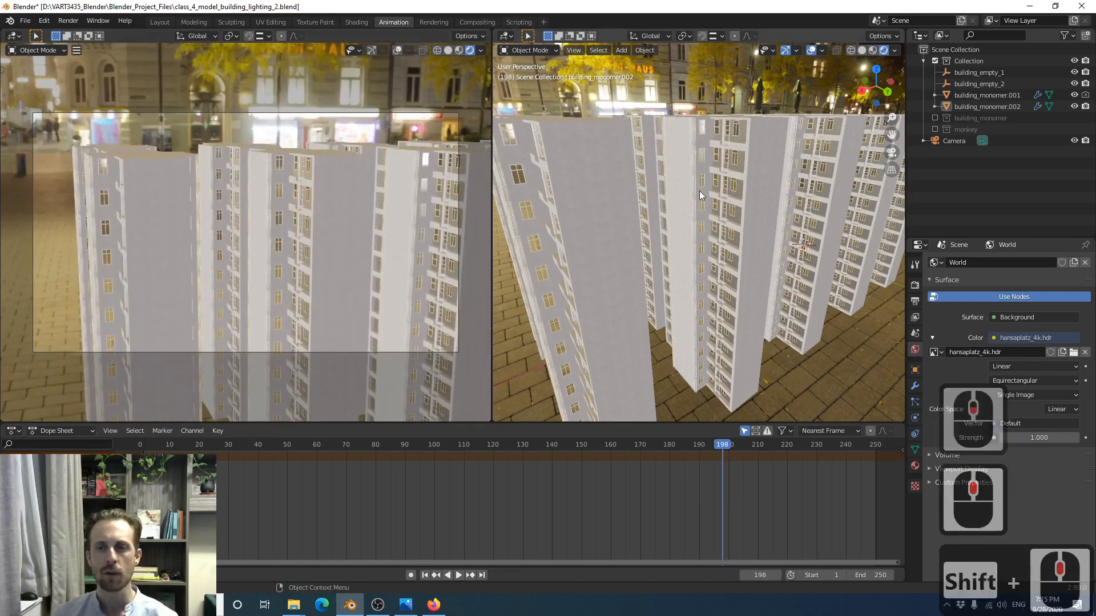
{"action": "middle_click_drag", "start_coordinate": [700, 190], "coordinate": [677, 227]}
{"action": "scroll", "coordinate": [710, 316], "scroll_direction": "down", "scroll_amount": 2}
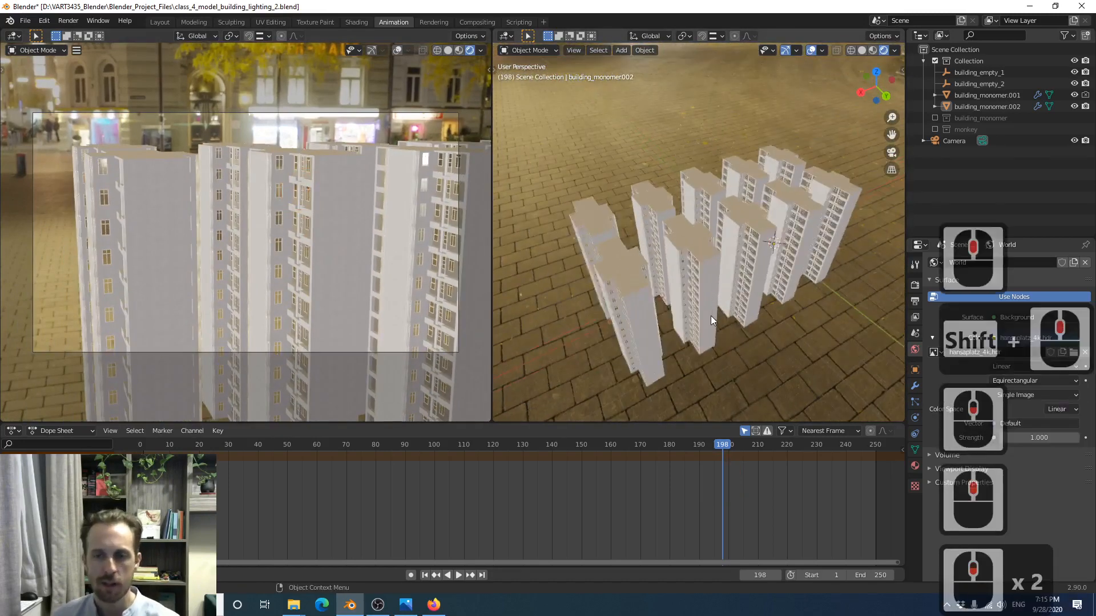
{"action": "scroll", "coordinate": [710, 316], "scroll_direction": "down", "scroll_amount": 1}
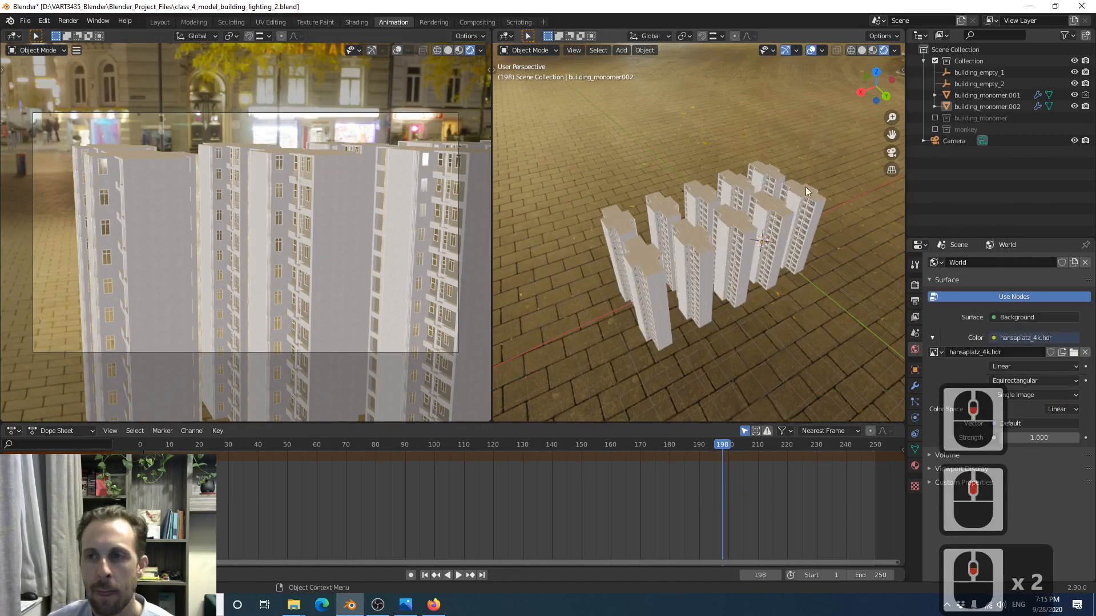
In a top view with solid shading, move the camera to just beyond the far corner of the building grid
{"action": "left_click", "coordinate": [961, 142]}
{"action": "key", "text": "KP_7"}
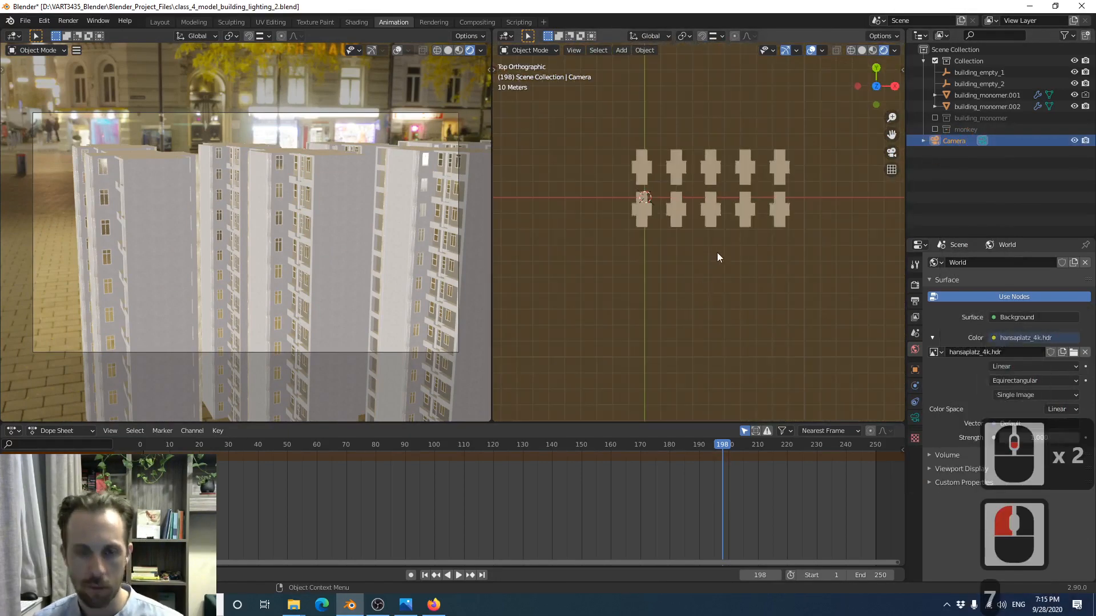
{"action": "key", "text": "z"}
{"action": "scroll", "coordinate": [686, 221], "scroll_direction": "up", "scroll_amount": 5}
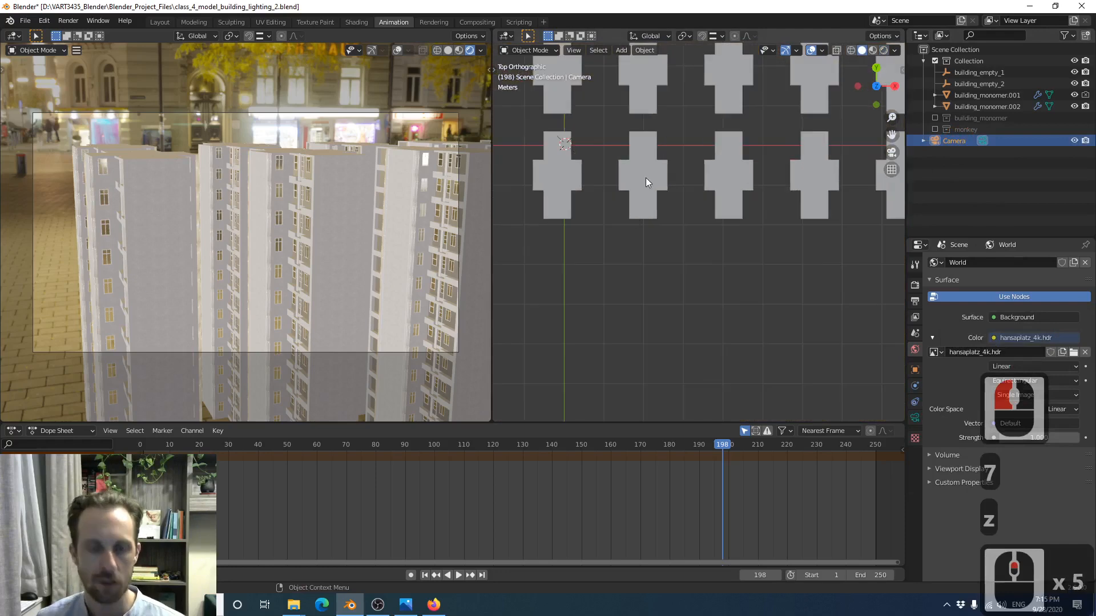
{"action": "scroll", "coordinate": [646, 176], "scroll_direction": "down", "scroll_amount": 2}
{"action": "key", "text": "g"}
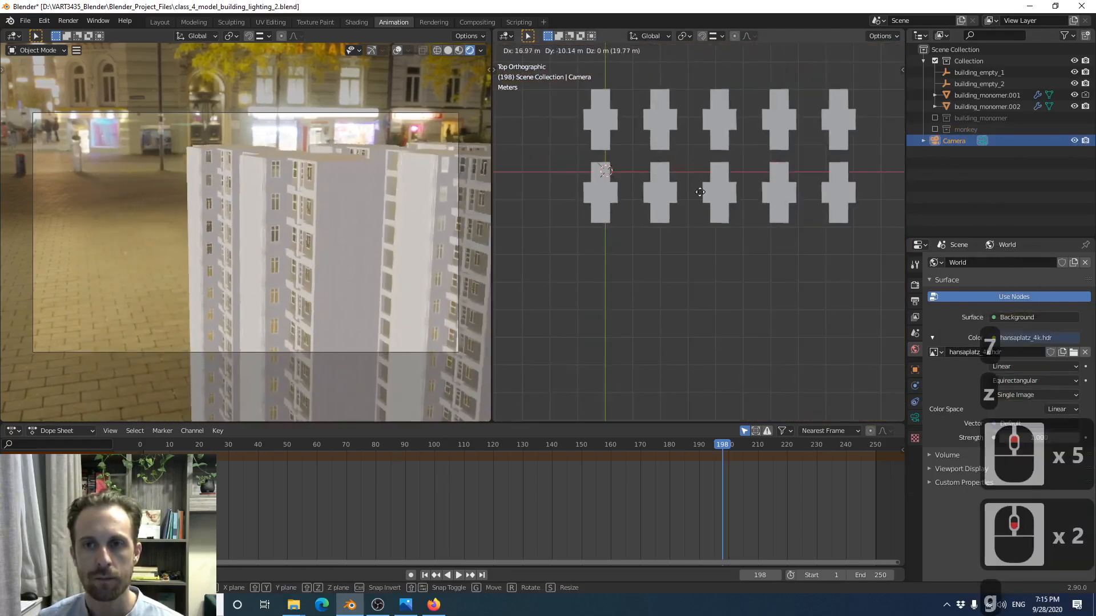
{"action": "left_click", "coordinate": [693, 190]}
{"action": "scroll", "coordinate": [693, 190], "scroll_direction": "down", "scroll_amount": 4}
{"action": "key", "text": "g"}
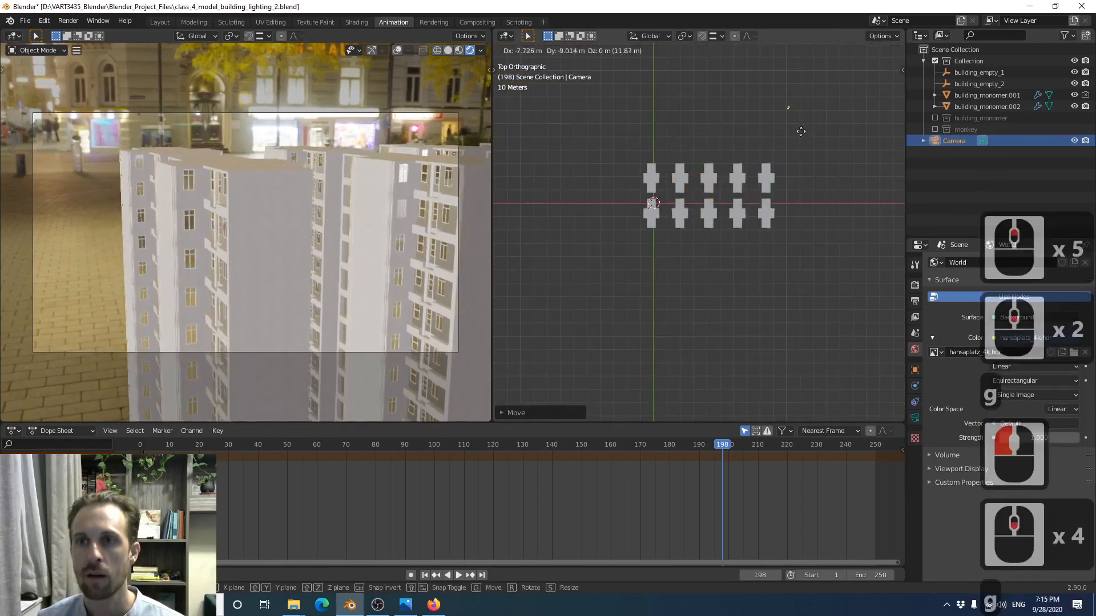
{"action": "left_click", "coordinate": [810, 162]}
{"action": "scroll", "coordinate": [826, 153], "scroll_direction": "up", "scroll_amount": 4}
{"action": "middle_click_drag", "start_coordinate": [827, 153], "coordinate": [696, 244], "text": "shift"}
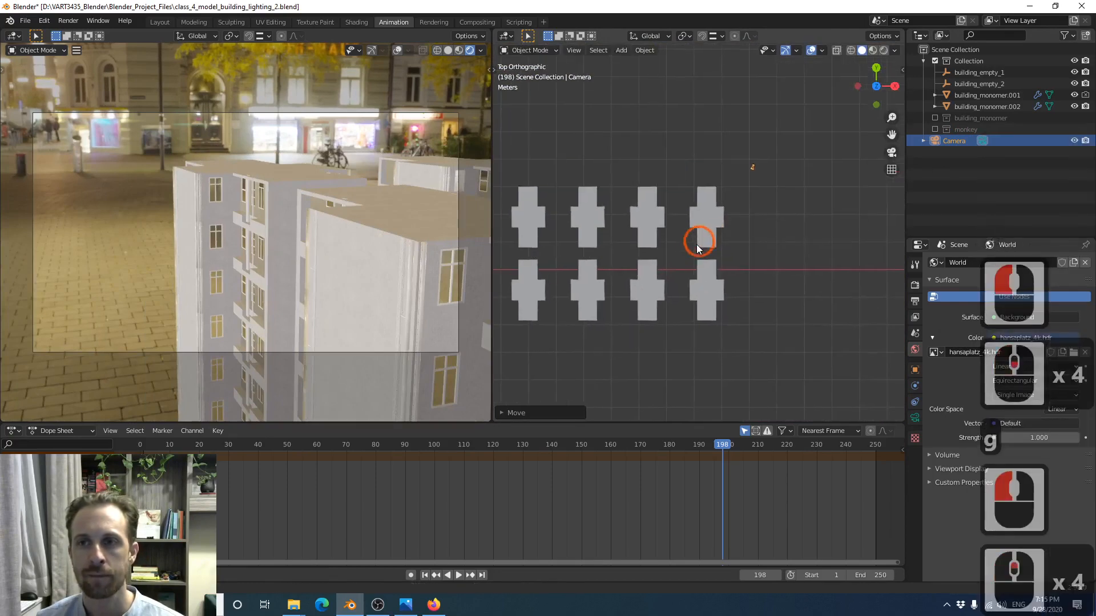
{"action": "scroll", "coordinate": [737, 197], "scroll_direction": "up", "scroll_amount": 4}
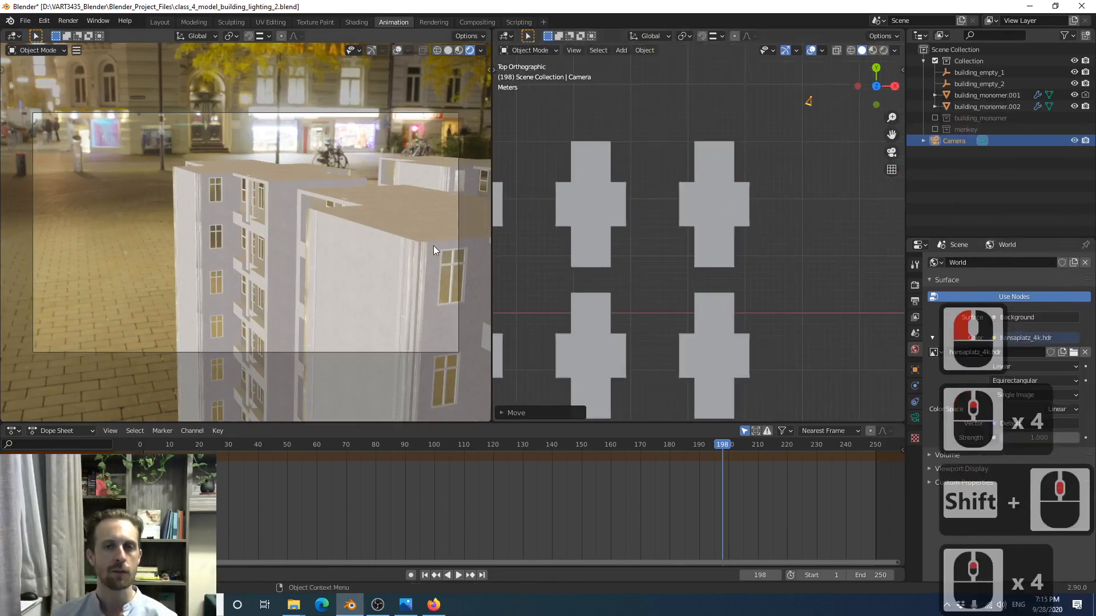
Move the camera in close and aim it down the gap between the towers, tilted slightly upward
{"action": "middle_click_drag", "start_coordinate": [433, 249], "coordinate": [268, 281]}
{"action": "scroll", "coordinate": [269, 197], "scroll_direction": "up", "scroll_amount": 2}
{"action": "scroll", "coordinate": [271, 188], "scroll_direction": "down", "scroll_amount": 1}
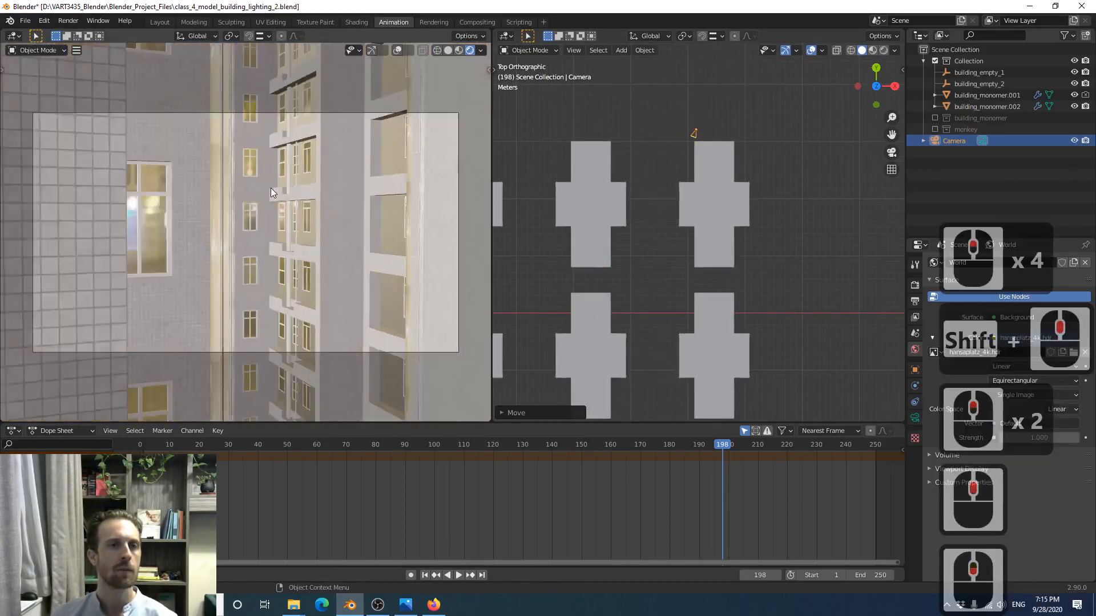
{"action": "scroll", "coordinate": [270, 188], "scroll_direction": "down", "scroll_amount": 1}
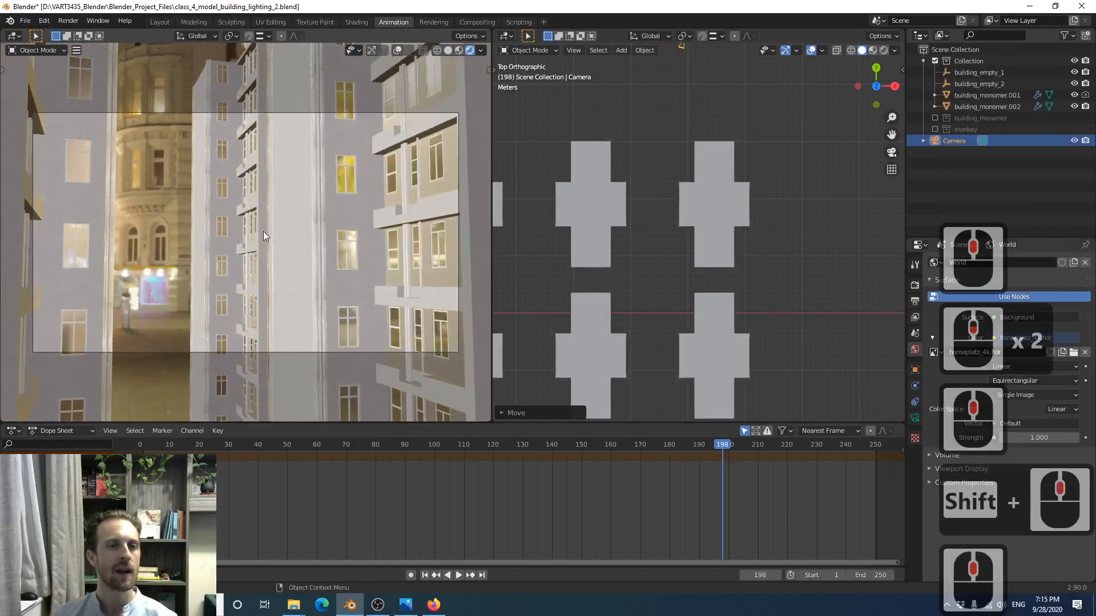
{"action": "mouse_move", "coordinate": [268, 280]}
{"action": "middle_mouse_down", "text": "shift"}
{"action": "mouse_move", "coordinate": [270, 271]}
{"action": "mouse_move", "coordinate": [262, 301]}
{"action": "middle_mouse_up", "text": "shift"}
{"action": "scroll", "coordinate": [269, 270], "scroll_direction": "up", "scroll_amount": 1}
{"action": "scroll", "coordinate": [268, 271], "scroll_direction": "down", "scroll_amount": 1}
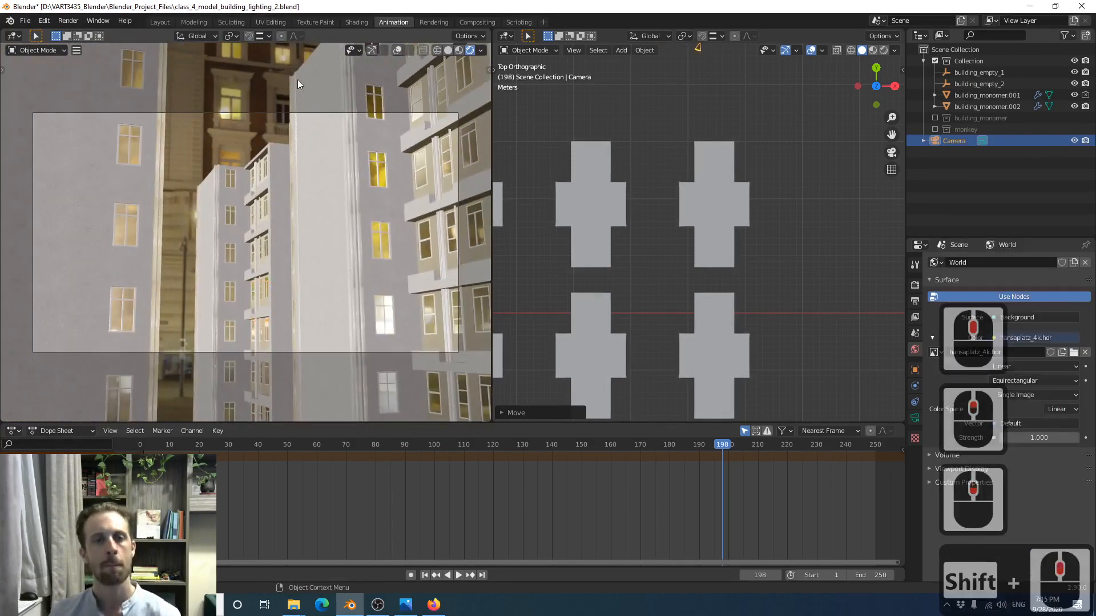
Pull the camera back to frame the row of towers and set its focal length to 15 mm
{"action": "scroll", "coordinate": [253, 179], "scroll_direction": "down", "scroll_amount": 4}
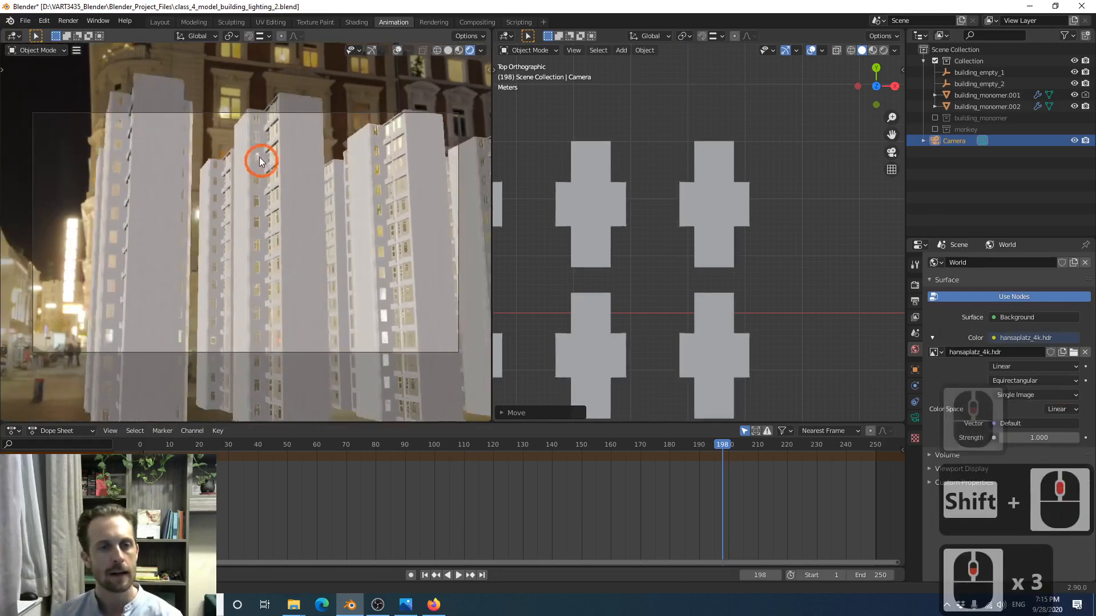
{"action": "scroll", "coordinate": [254, 151], "scroll_direction": "down", "scroll_amount": 3}
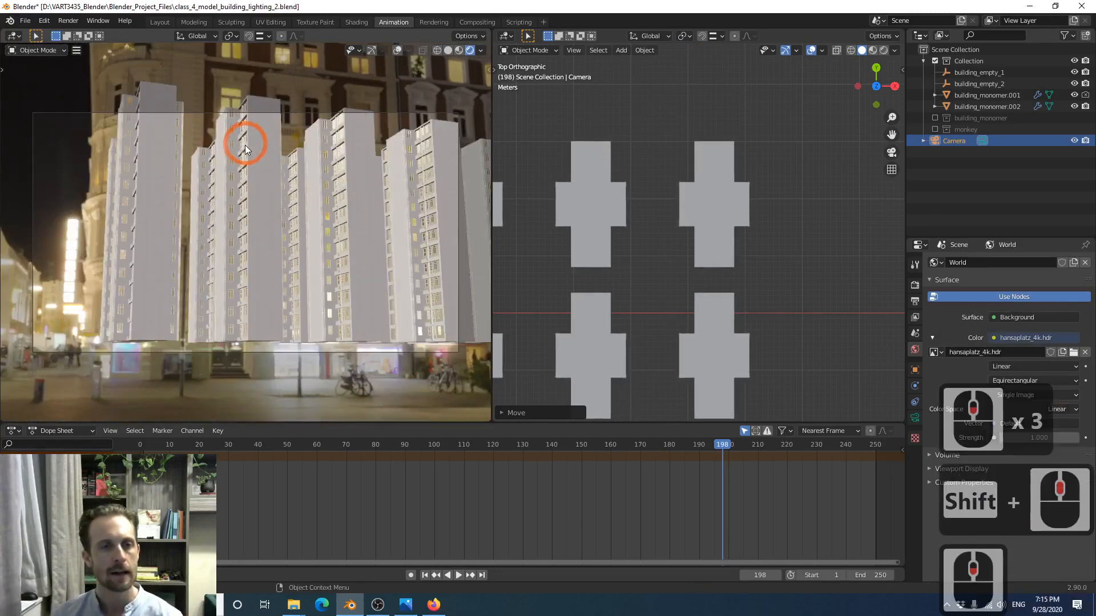
{"action": "left_click", "coordinate": [915, 419]}
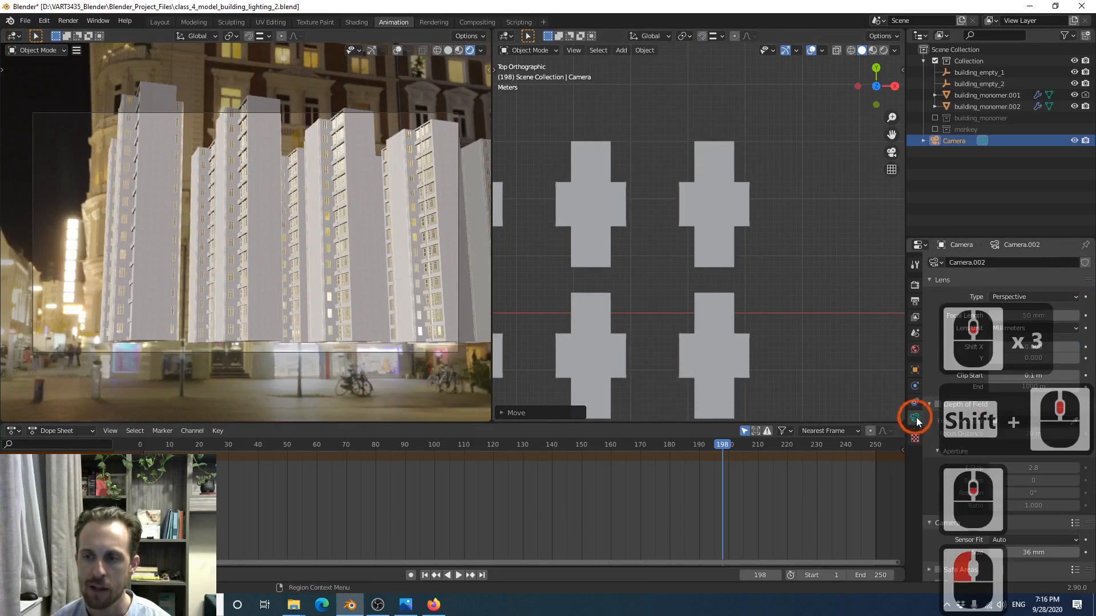
{"action": "left_click", "coordinate": [1029, 316]}
{"action": "type", "text": "15"}
{"action": "key", "text": "Return"}
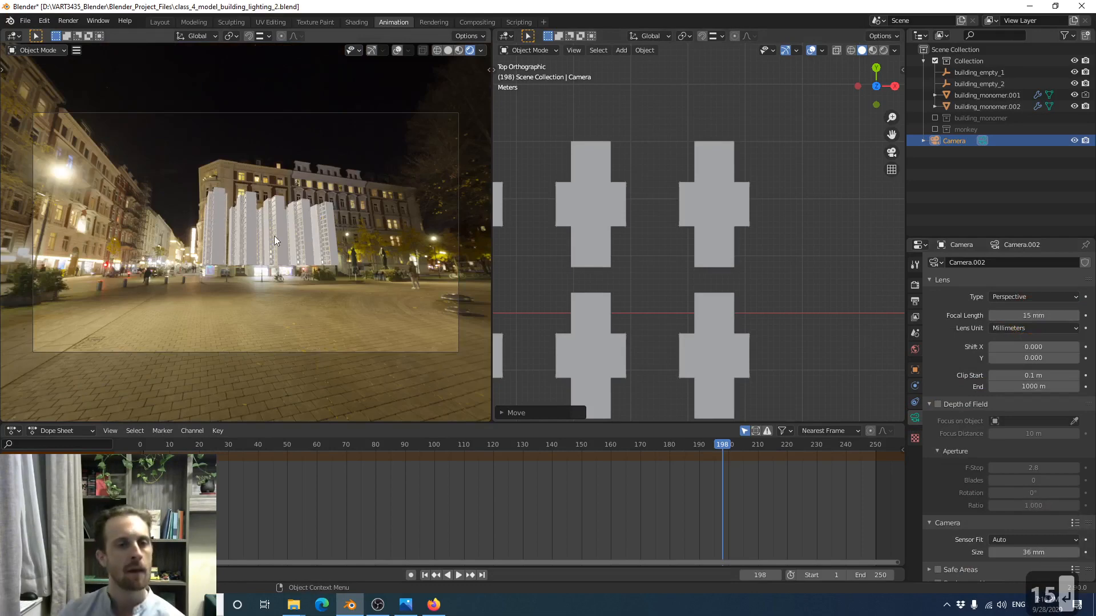
Move the wide-angle camera into the gap between the towers, looking along the facades with the night sky above
{"action": "scroll", "coordinate": [234, 218], "scroll_direction": "up", "scroll_amount": 3}
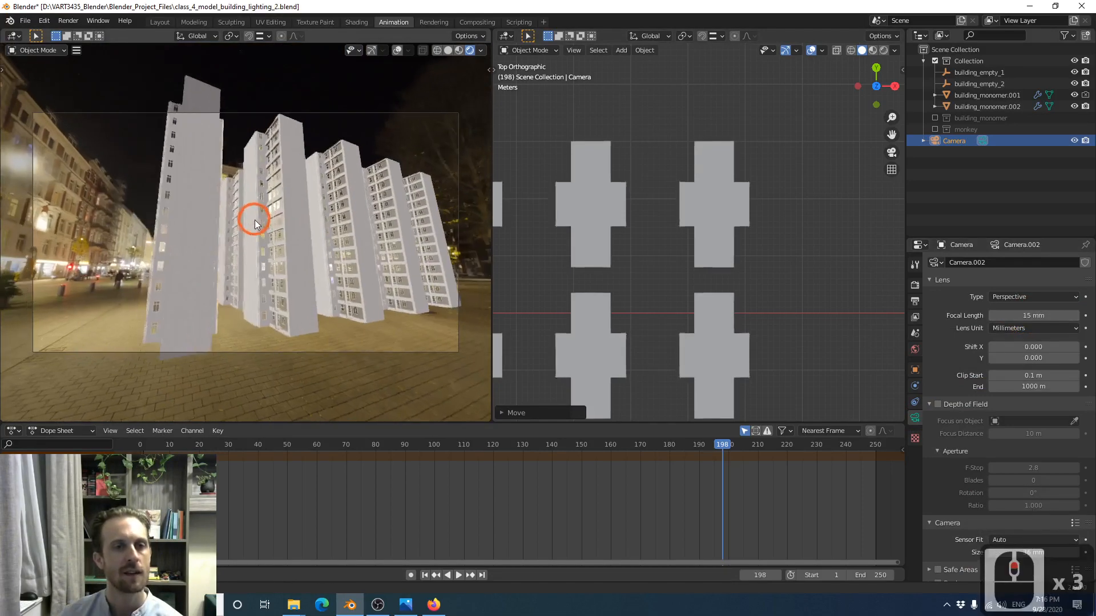
{"action": "middle_click_drag", "start_coordinate": [254, 220], "coordinate": [231, 237]}
{"action": "scroll", "coordinate": [245, 230], "scroll_direction": "up", "scroll_amount": 1}
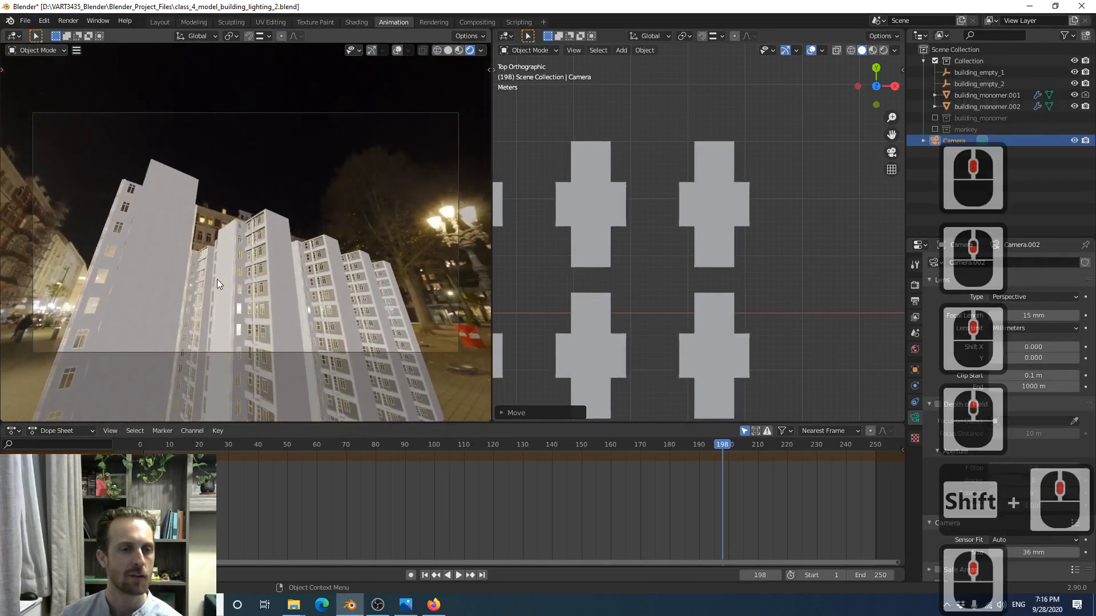
{"action": "middle_click_drag", "start_coordinate": [217, 280], "coordinate": [227, 231]}
{"action": "scroll", "coordinate": [220, 235], "scroll_direction": "up", "scroll_amount": 8}
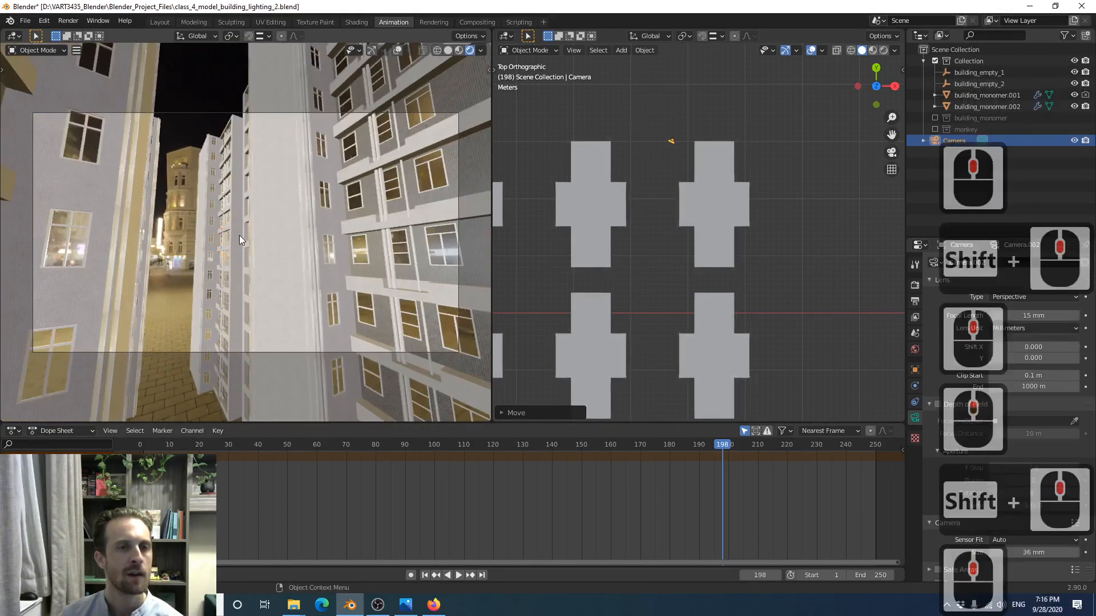
{"action": "middle_click_drag", "start_coordinate": [239, 235], "coordinate": [239, 259], "text": "shift"}
{"action": "middle_click_drag", "start_coordinate": [239, 259], "coordinate": [244, 240], "text": "shift"}
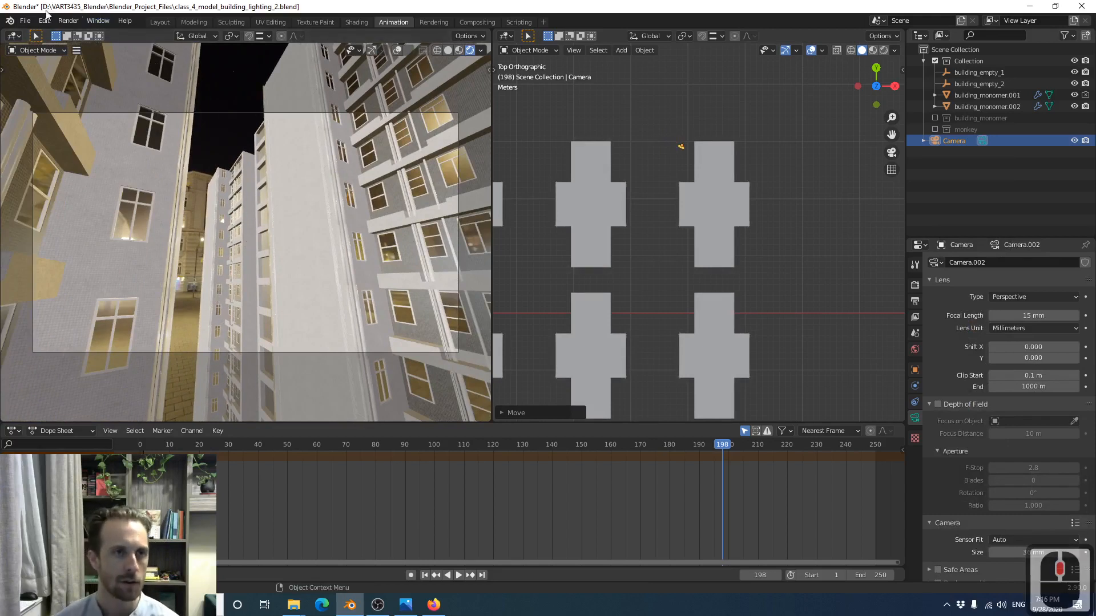
{"action": "left_click", "coordinate": [68, 21]}
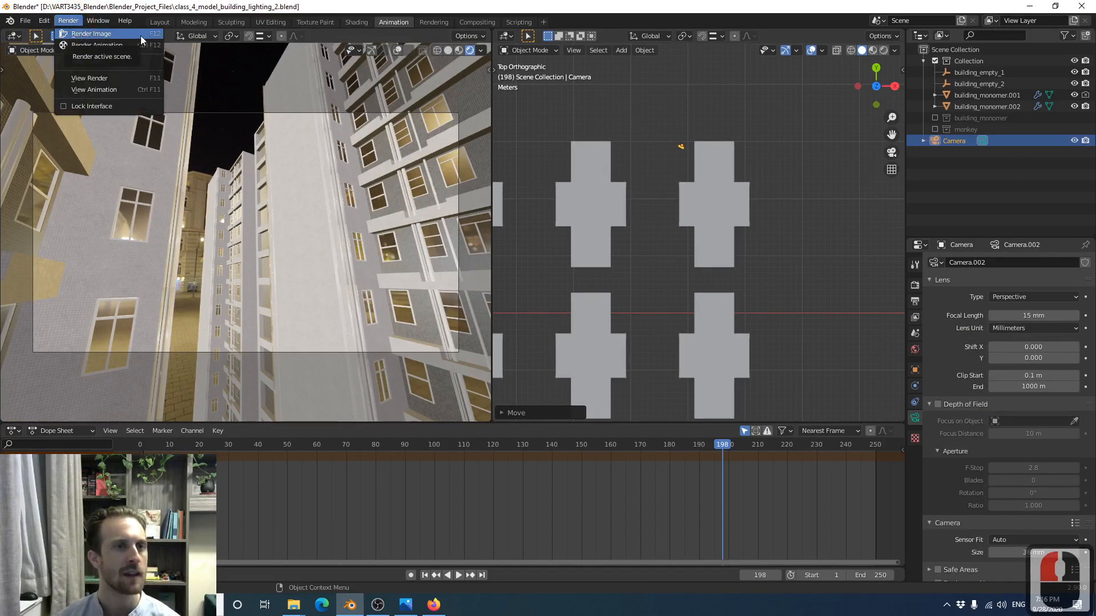
{"action": "left_click", "coordinate": [68, 23]}
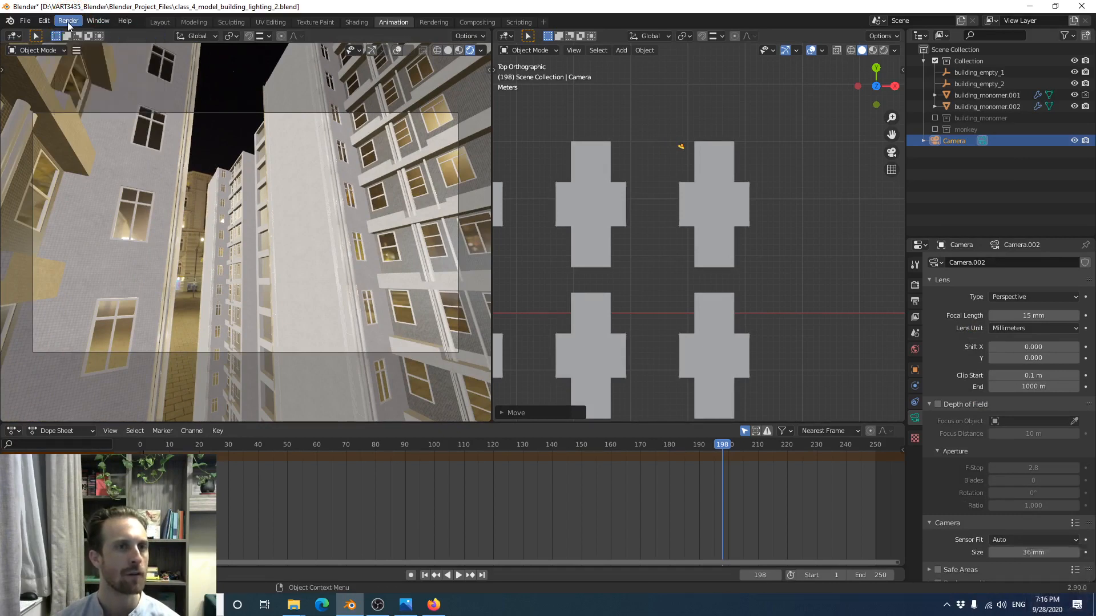
{"action": "left_click", "coordinate": [68, 21]}
{"action": "left_click", "coordinate": [68, 21]}
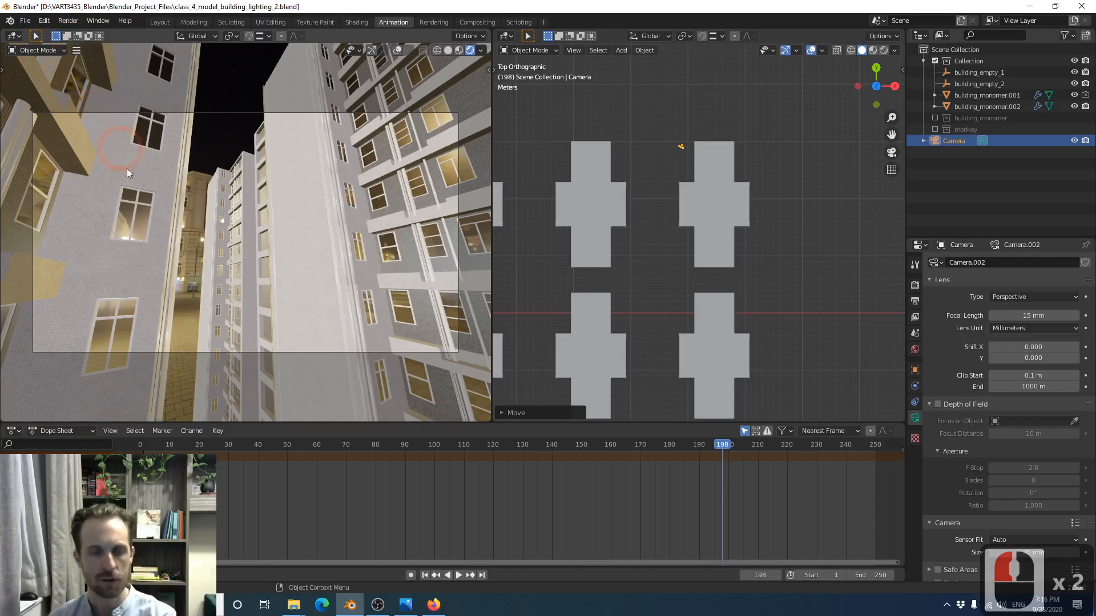
Test-render the camera view and reduce the strength of the hansaplatz_4k.hdr world background to 0.1
{"action": "key", "text": "F12"}
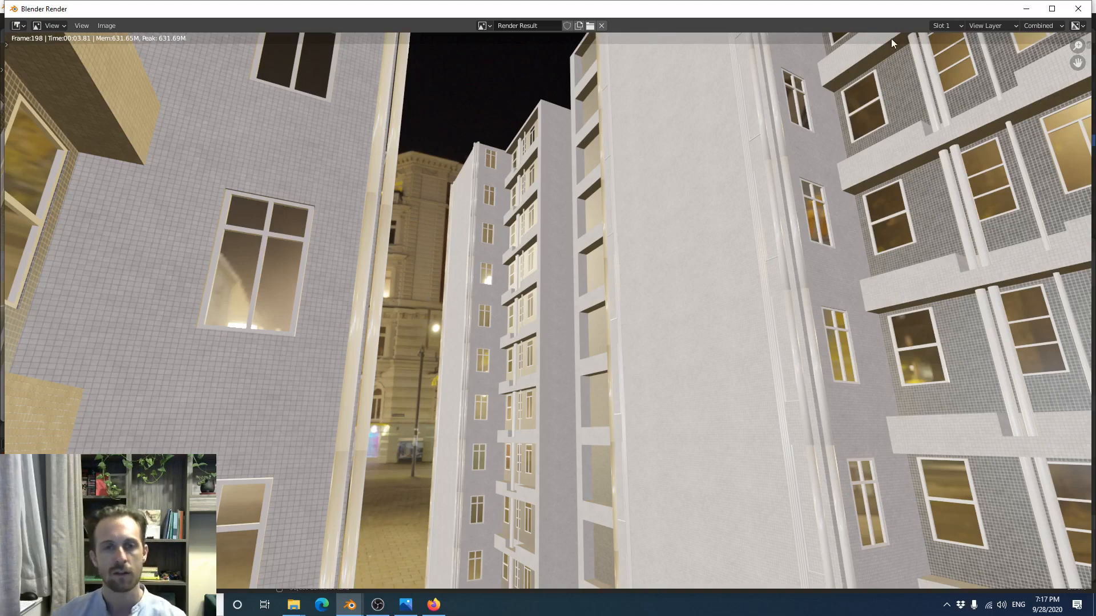
{"action": "left_click", "coordinate": [1078, 8]}
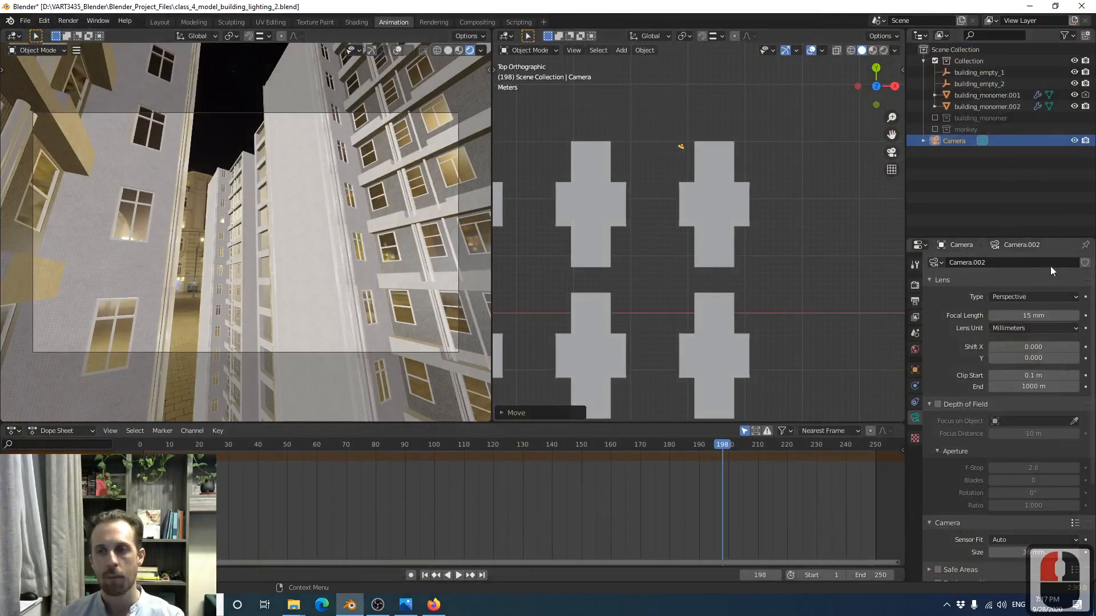
{"action": "left_click", "coordinate": [915, 349]}
{"action": "left_click", "coordinate": [1004, 437]}
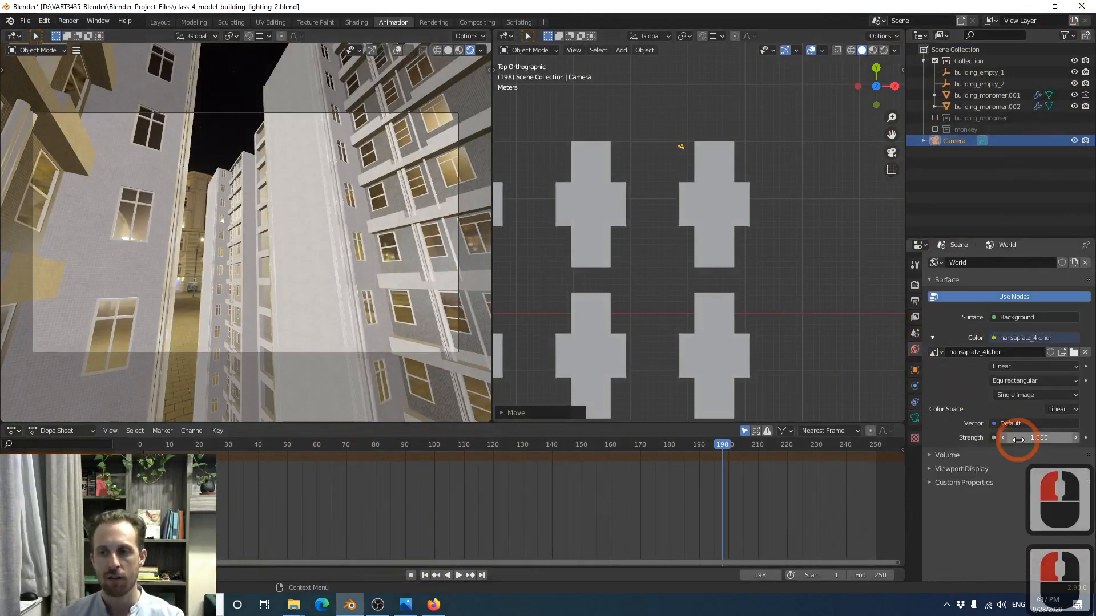
{"action": "type", "text": "1.0"}
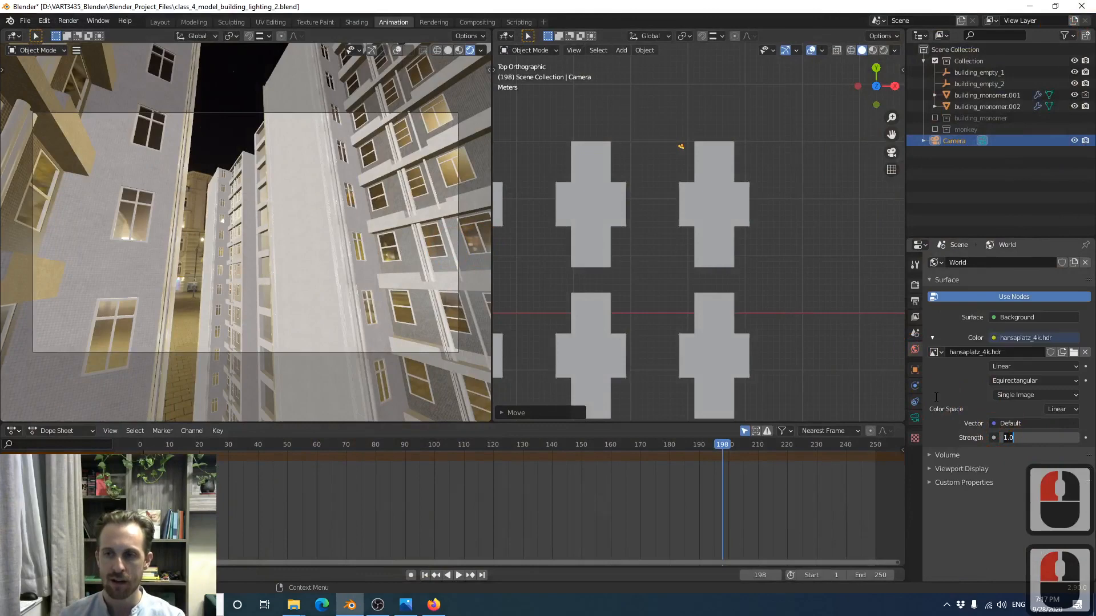
{"action": "type", "text": ".1"}
{"action": "key", "text": "Return"}
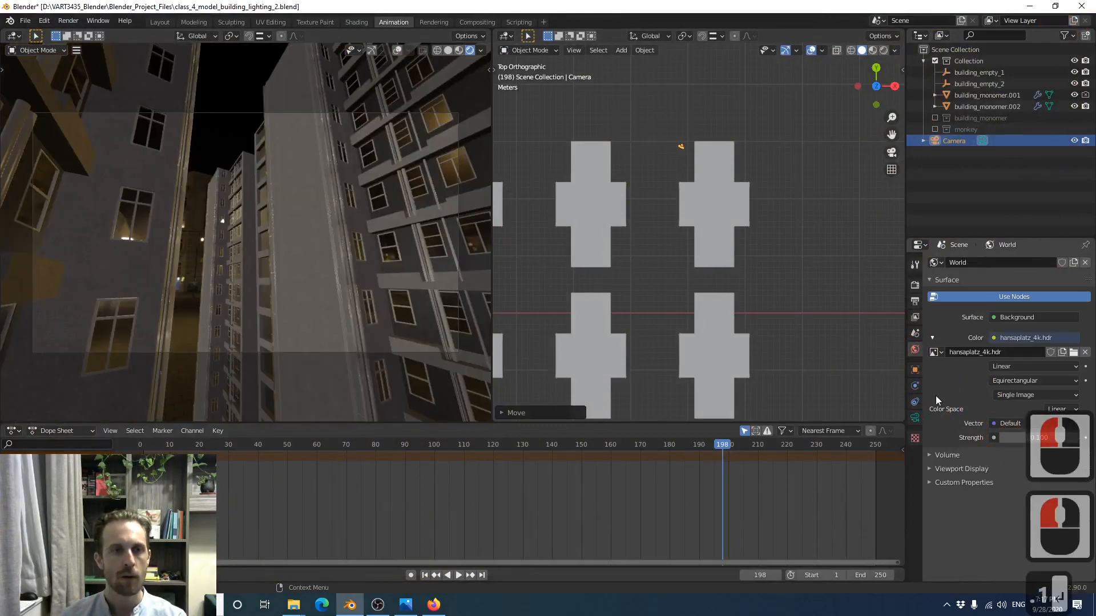
Lower the world background strength to 0.05 and test-render the darker scene
{"action": "left_click", "coordinate": [1028, 438]}
{"action": "type", "text": ".05"}
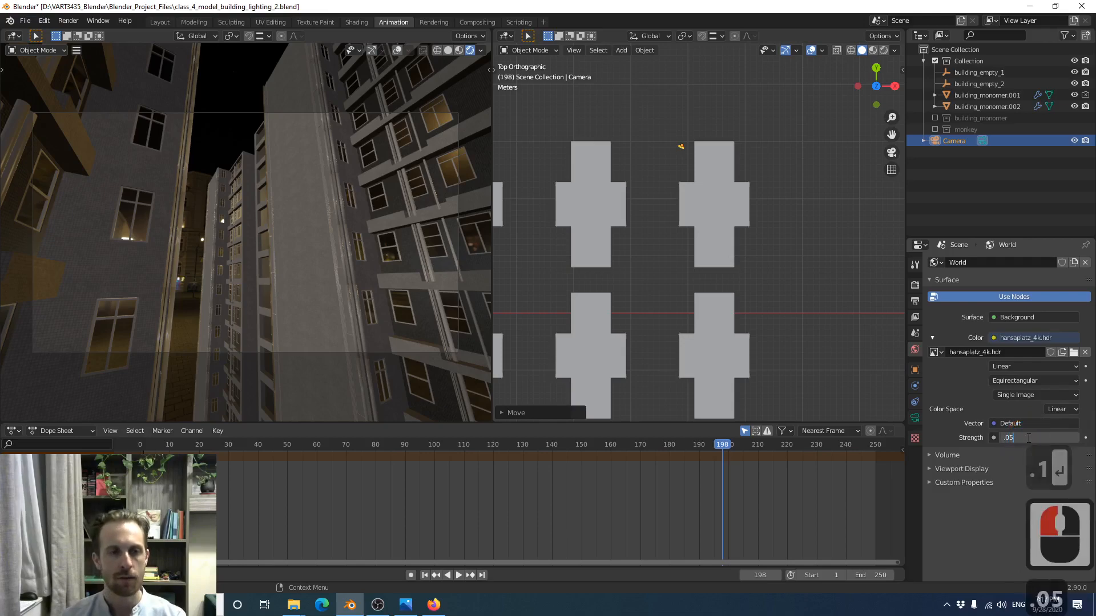
{"action": "key", "text": "Return"}
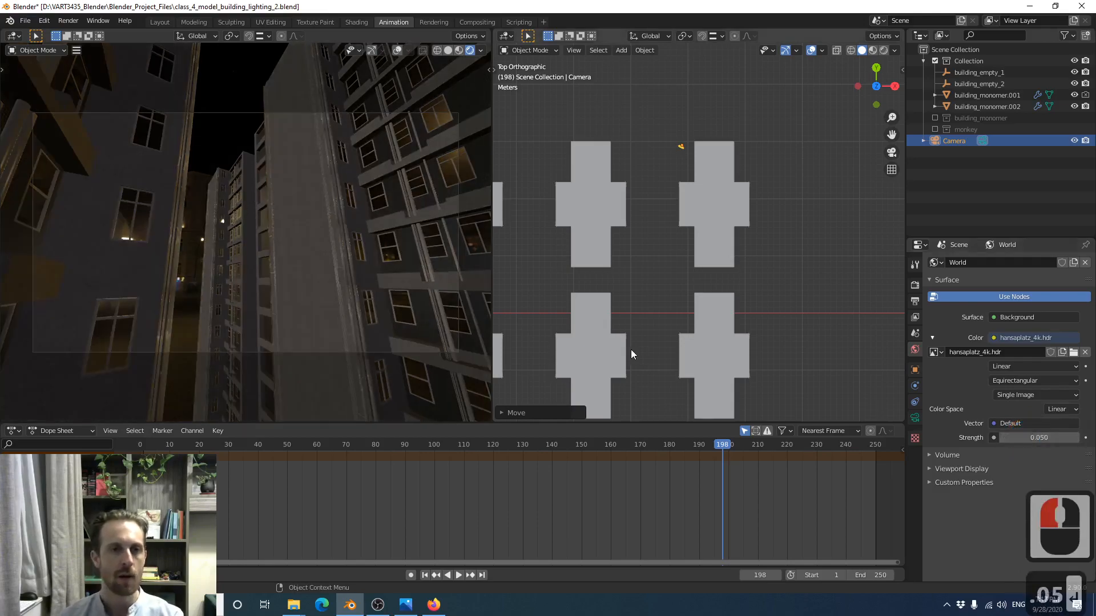
{"action": "key", "text": "F12"}
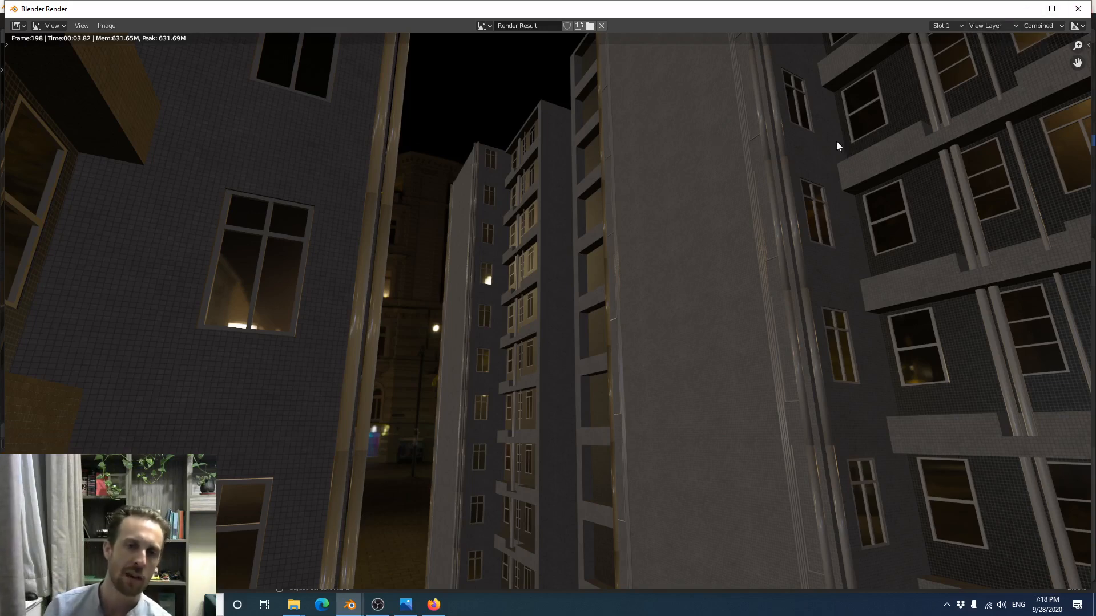
{"action": "left_click", "coordinate": [1078, 8]}
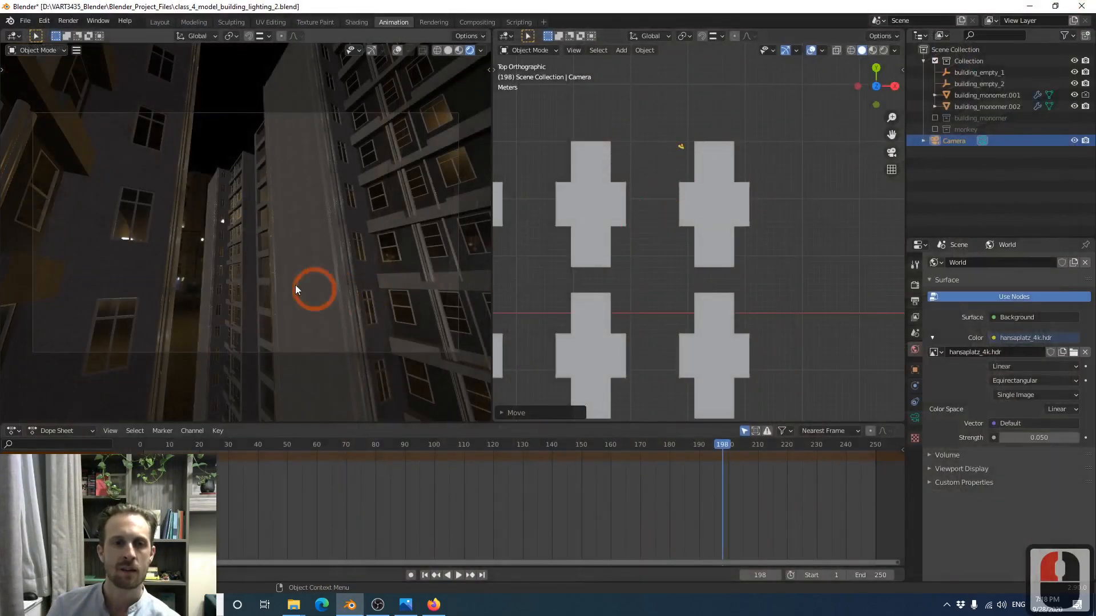
Move the camera slightly closer to the nearest tower's corner and test-render the new framing
{"action": "left_click", "coordinate": [270, 221]}
{"action": "key", "text": "s"}
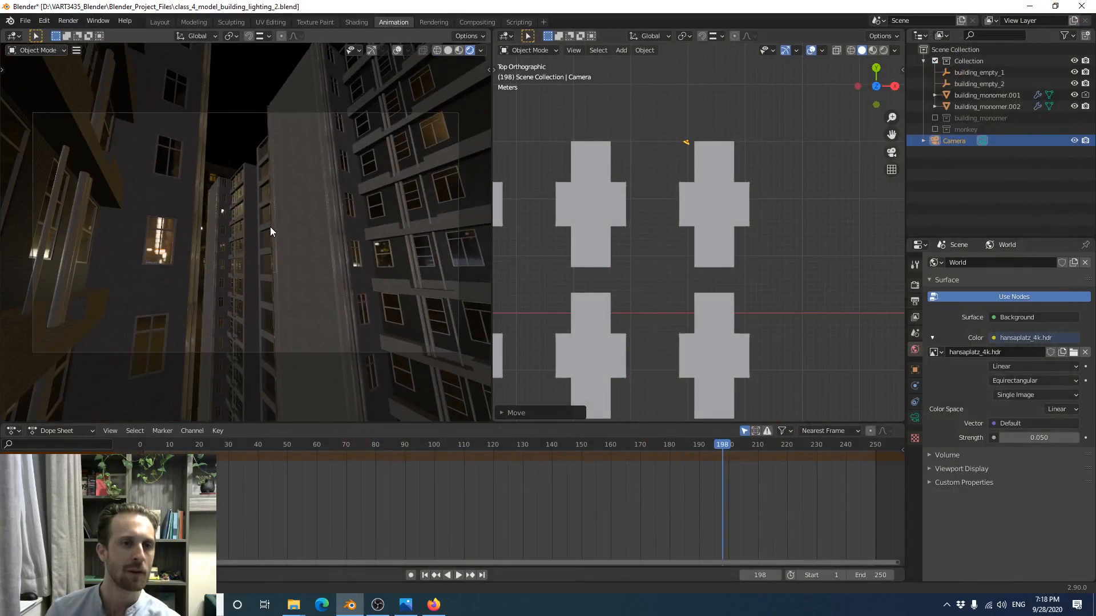
{"action": "middle_click", "coordinate": [270, 227]}
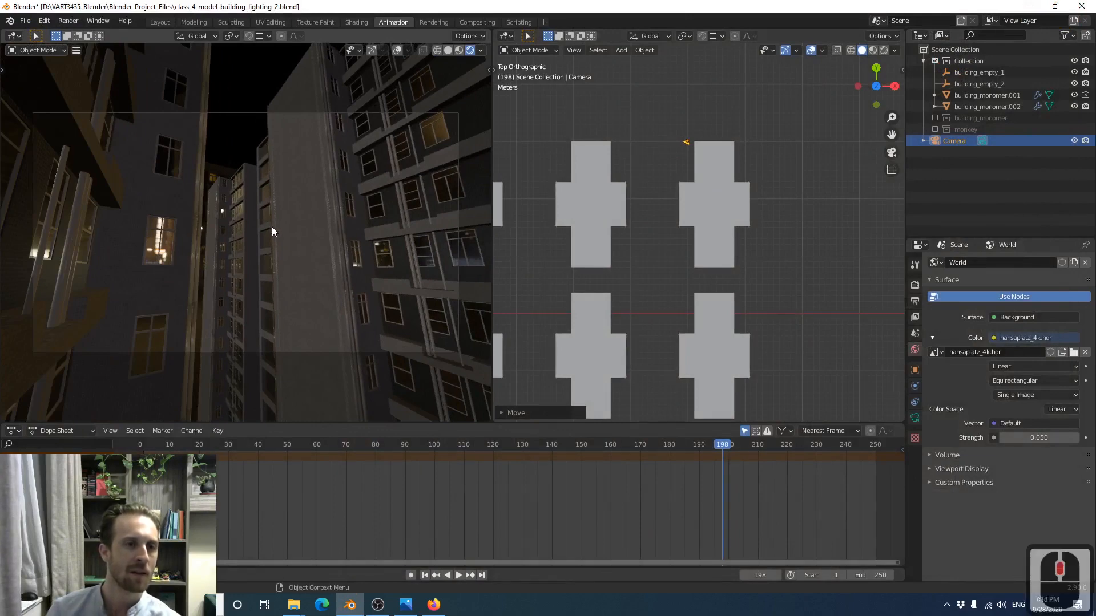
{"action": "key", "text": "F12"}
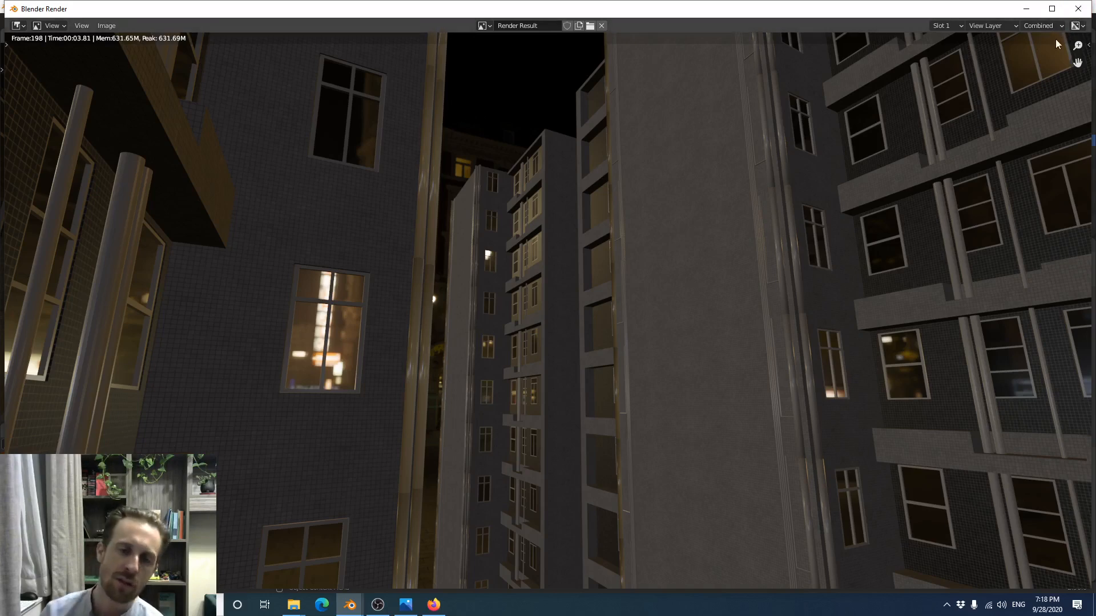
{"action": "left_click", "coordinate": [1078, 8]}
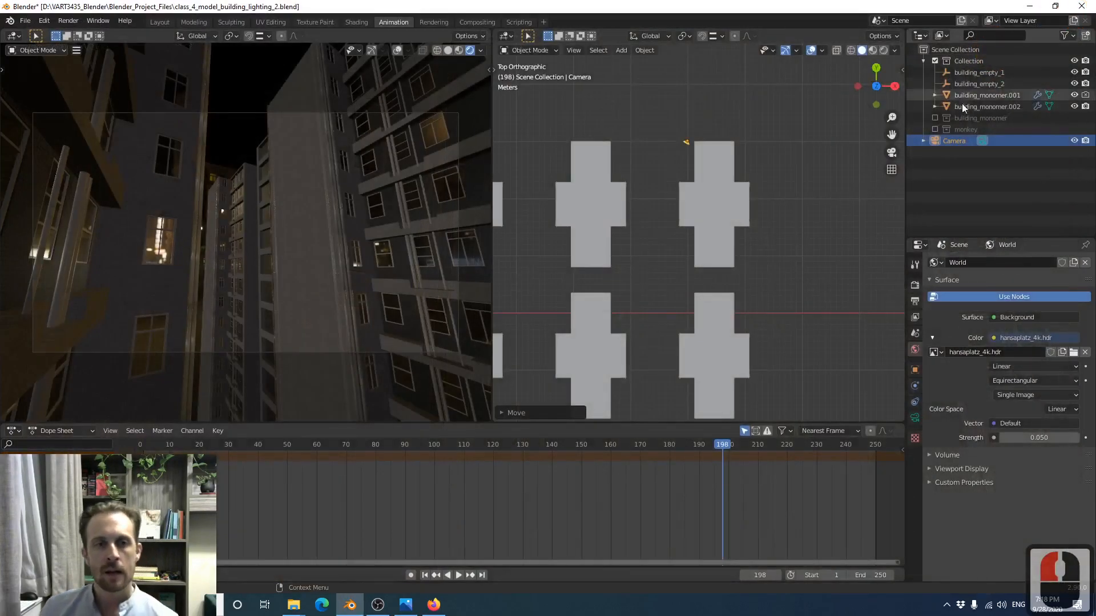
Enable depth of field on the camera and set its aperture F-Stop to 1.0
{"action": "left_click", "coordinate": [915, 419]}
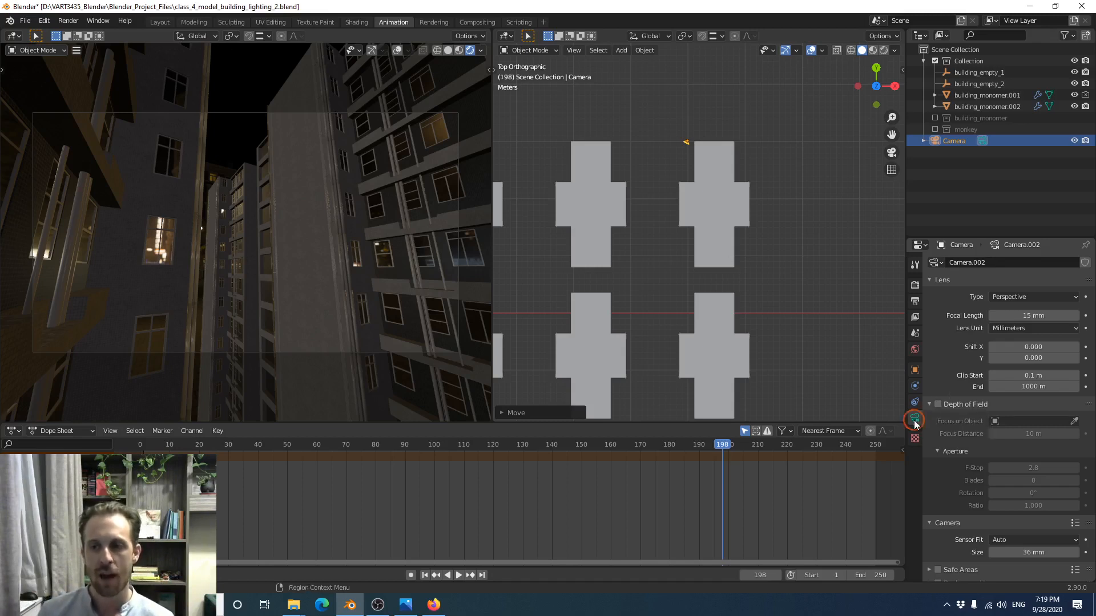
{"action": "left_click", "coordinate": [937, 405]}
{"action": "left_click", "coordinate": [937, 404]}
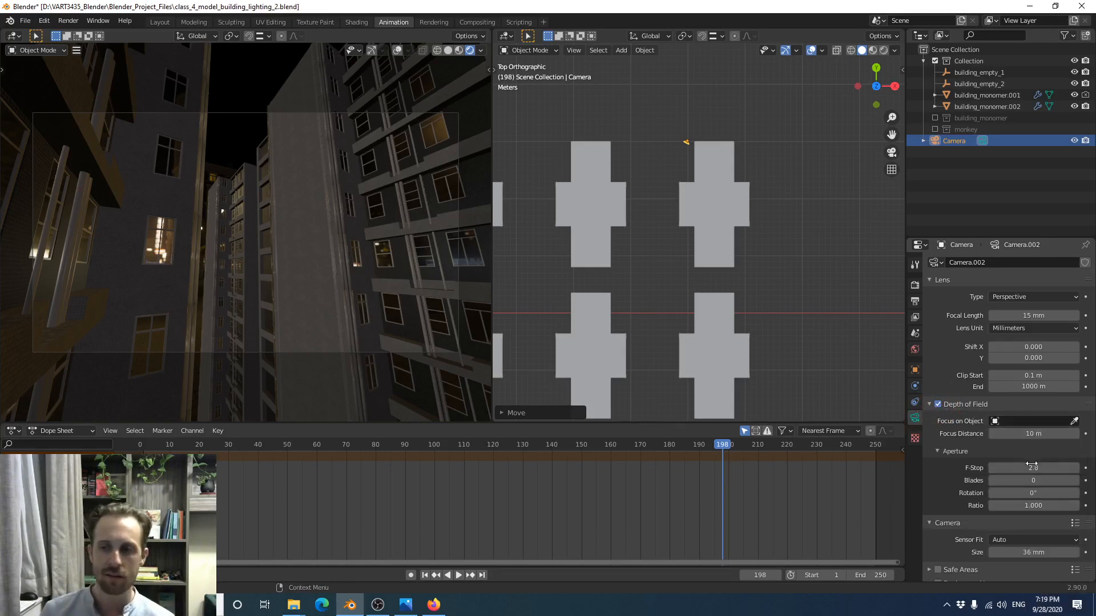
{"action": "left_click", "coordinate": [1035, 468]}
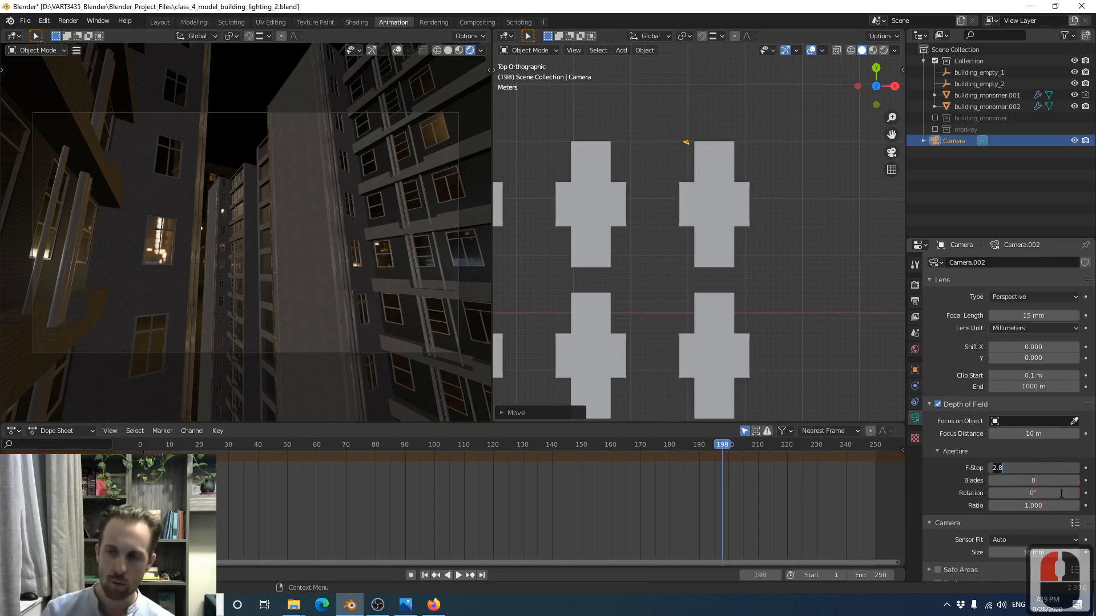
{"action": "type", "text": "1"}
{"action": "key", "text": "Return"}
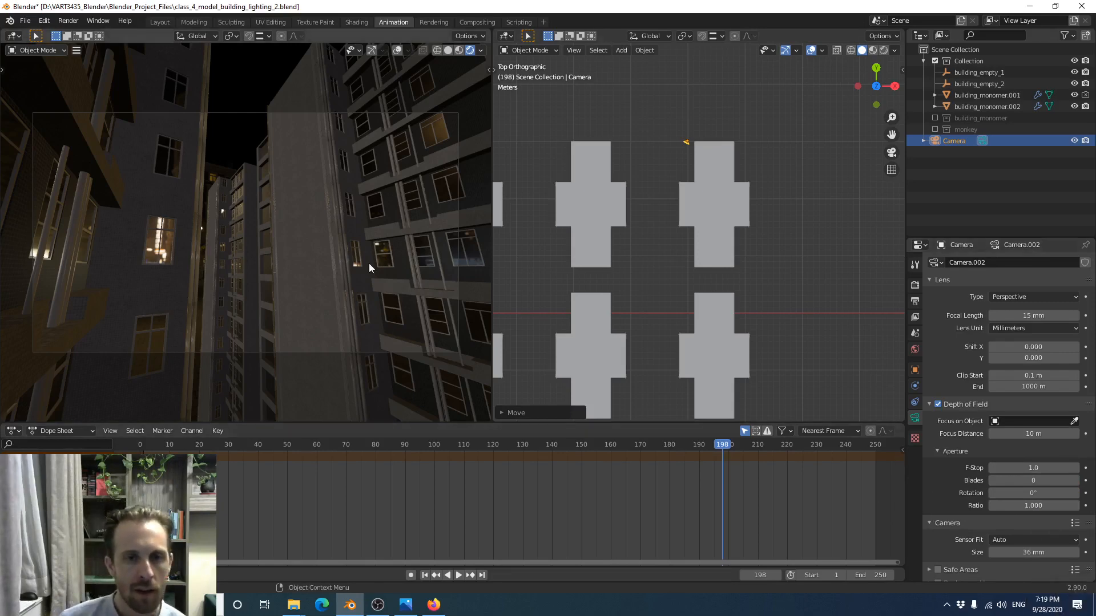
Render the camera view with depth of field enabled and inspect the result up close for blur
{"action": "key", "text": "F12"}
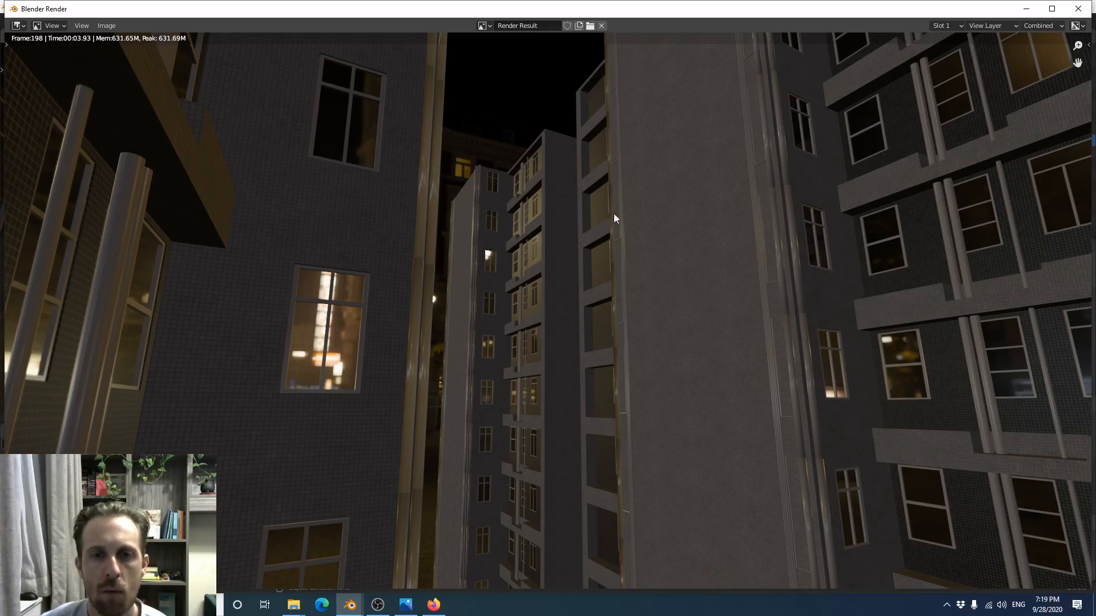
{"action": "scroll", "coordinate": [360, 260], "scroll_direction": "up", "scroll_amount": 5}
{"action": "scroll", "coordinate": [345, 252], "scroll_direction": "down", "scroll_amount": 5}
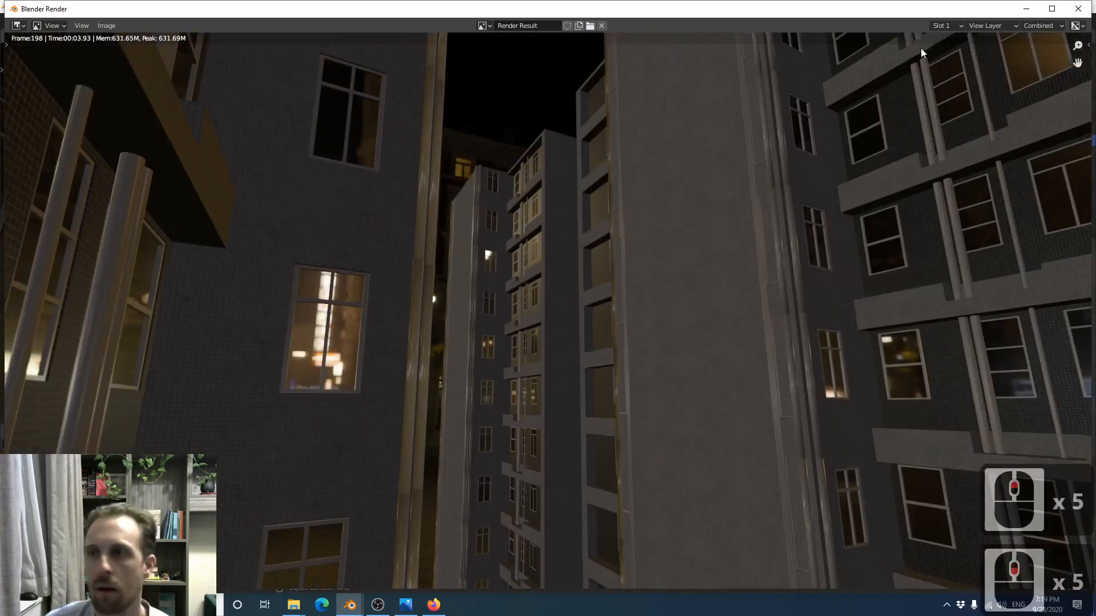
{"action": "left_click", "coordinate": [1067, 10]}
{"action": "left_click", "coordinate": [768, 248]}
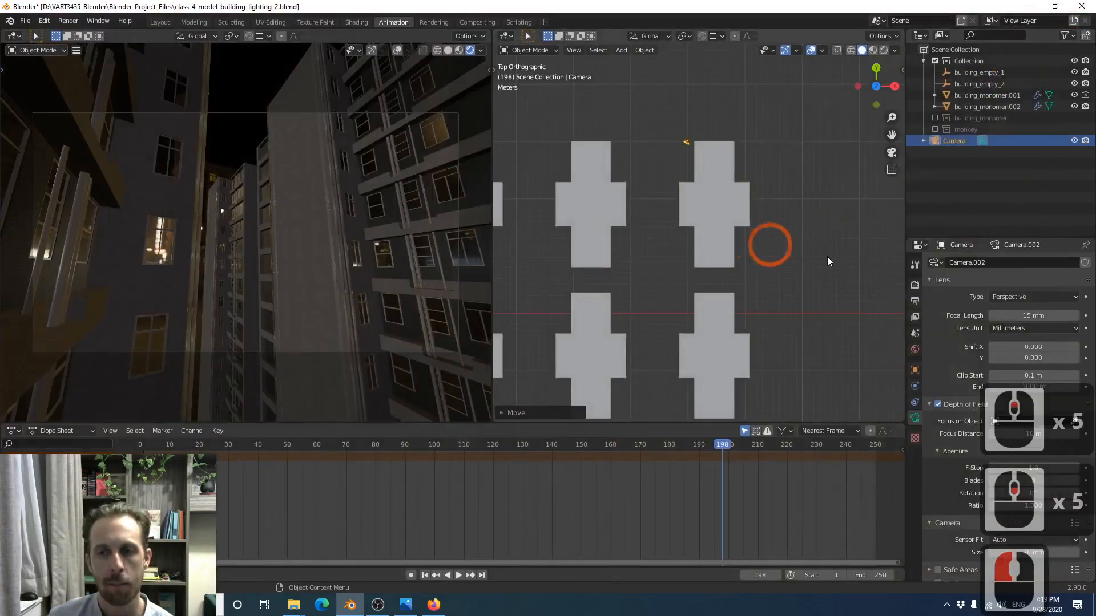
{"action": "left_click", "coordinate": [914, 421]}
{"action": "double_click", "coordinate": [996, 433]}
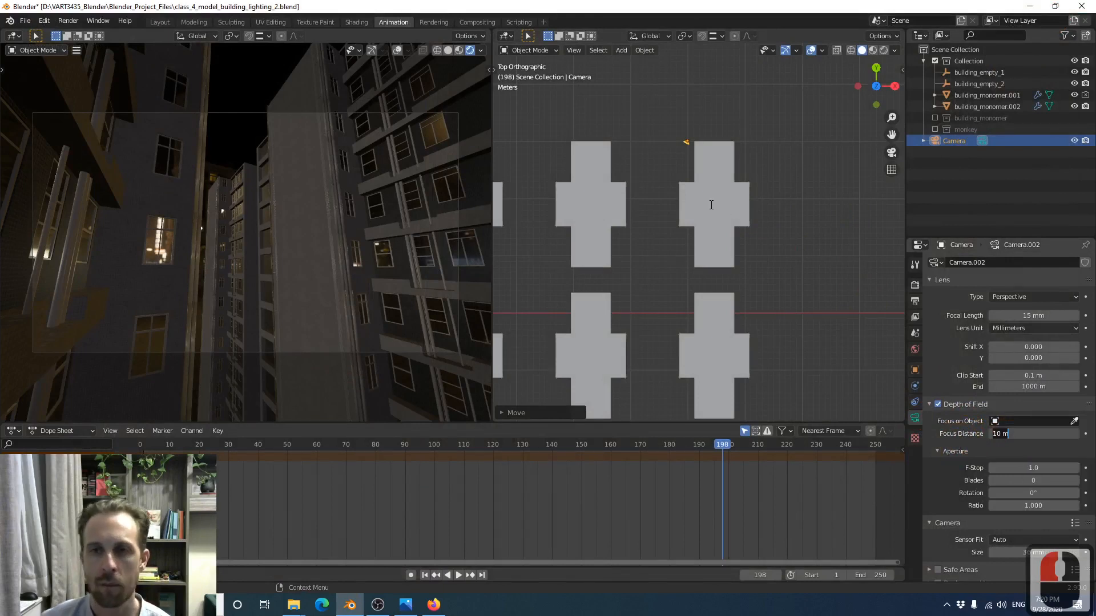
{"action": "left_click", "coordinate": [676, 207]}
Place the 3D cursor on the facade in front of the camera and add a cube there
{"action": "scroll", "coordinate": [677, 208], "scroll_direction": "down", "scroll_amount": 2}
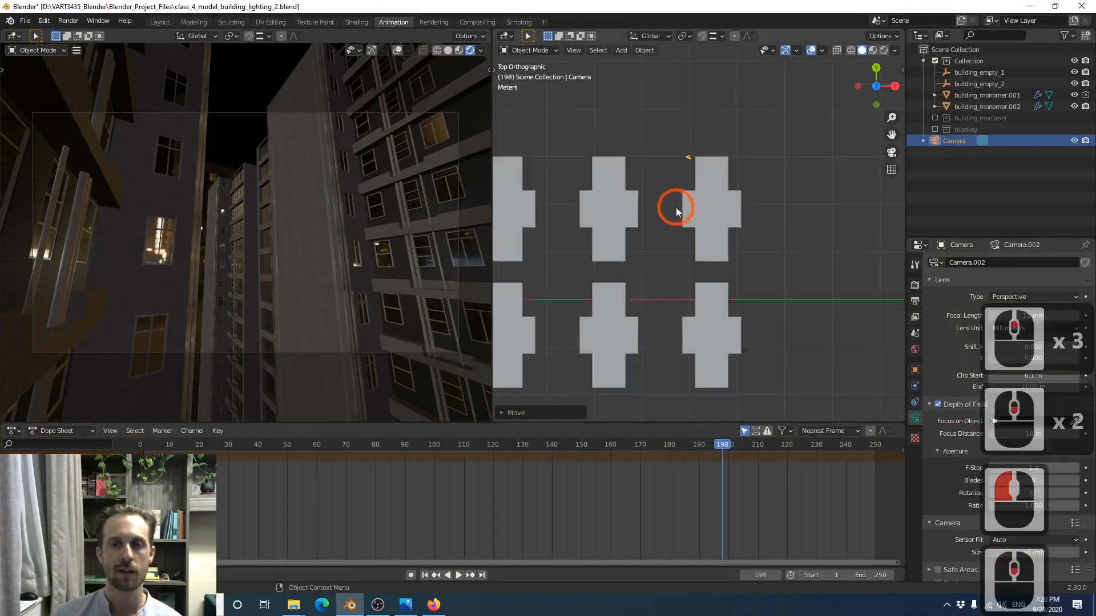
{"action": "middle_click_drag", "start_coordinate": [662, 202], "coordinate": [734, 183]}
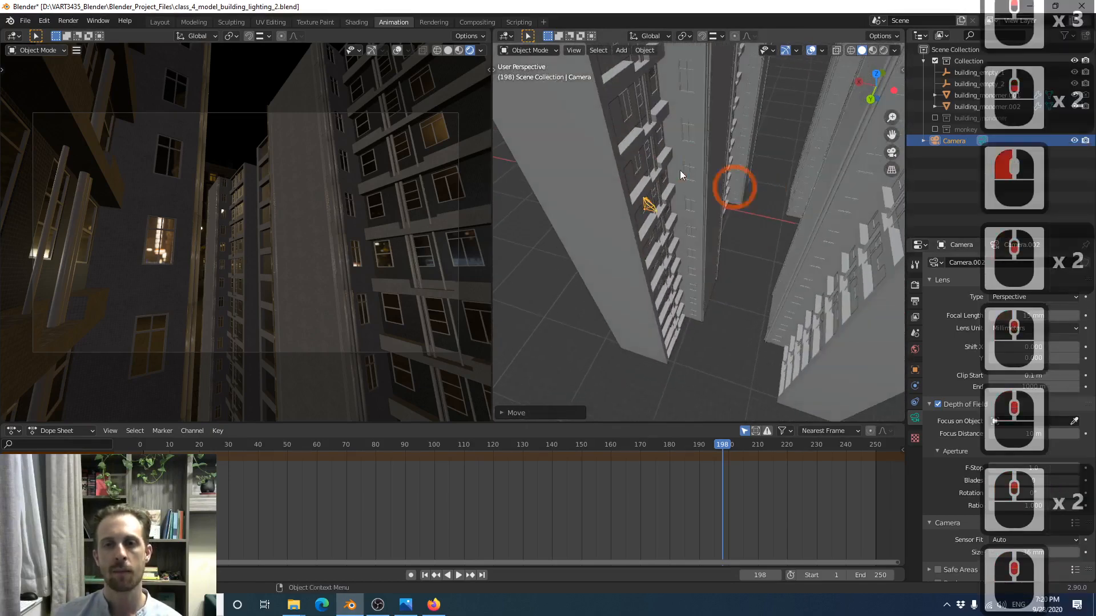
{"action": "right_click", "coordinate": [703, 151], "text": "shift"}
{"action": "key", "text": "shift+a"}
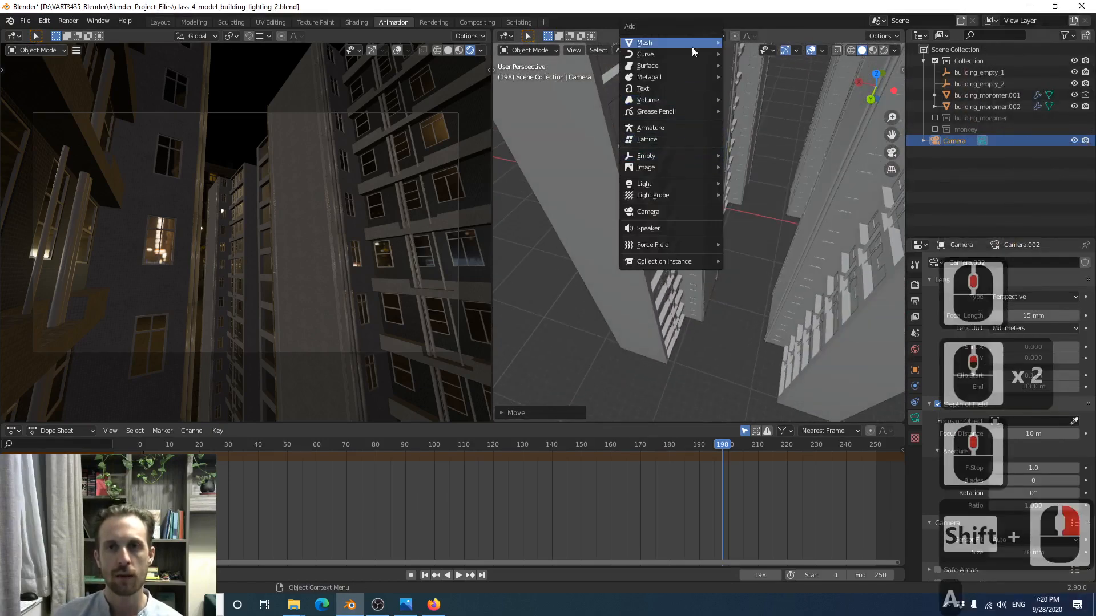
{"action": "mouse_move", "coordinate": [691, 45]}
{"action": "left_click", "coordinate": [740, 53]}
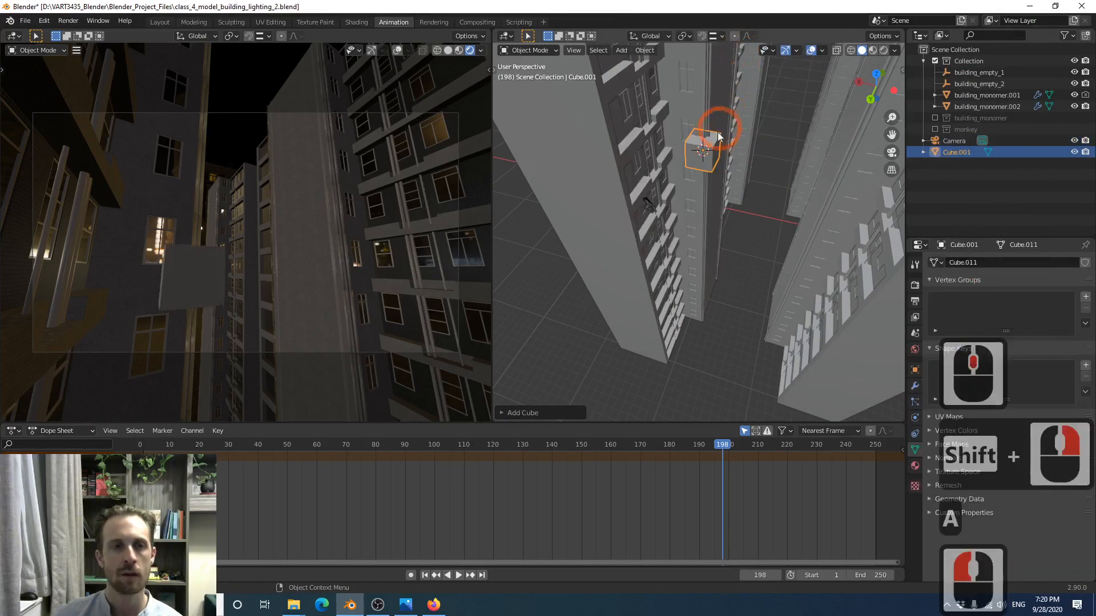
Rename the new cube camera_focus and exclude it from renders
{"action": "double_click", "coordinate": [949, 152]}
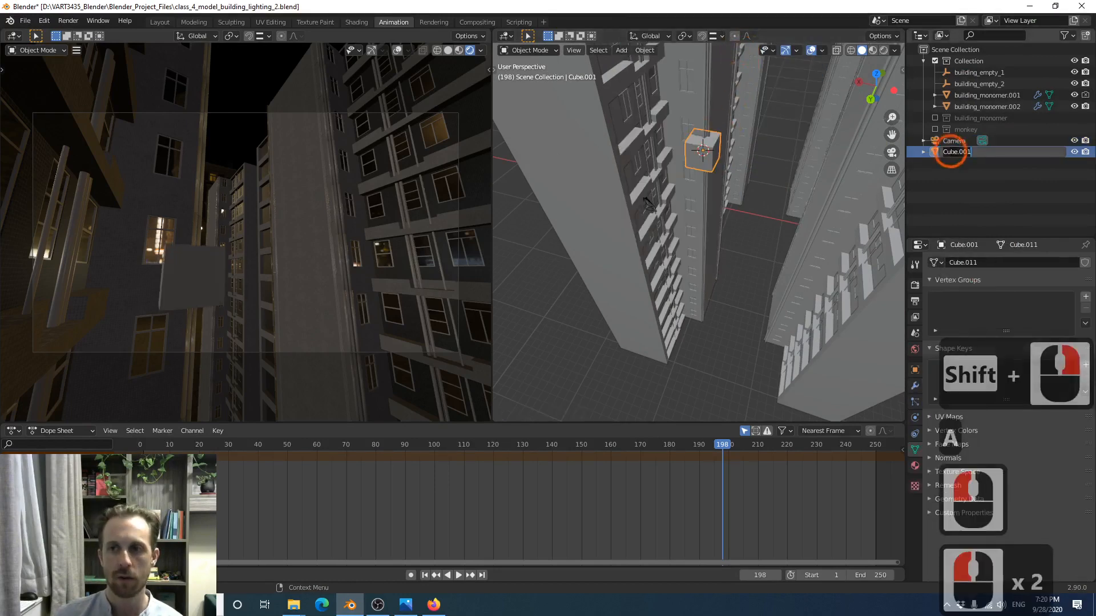
{"action": "type", "text": "camera_focus"}
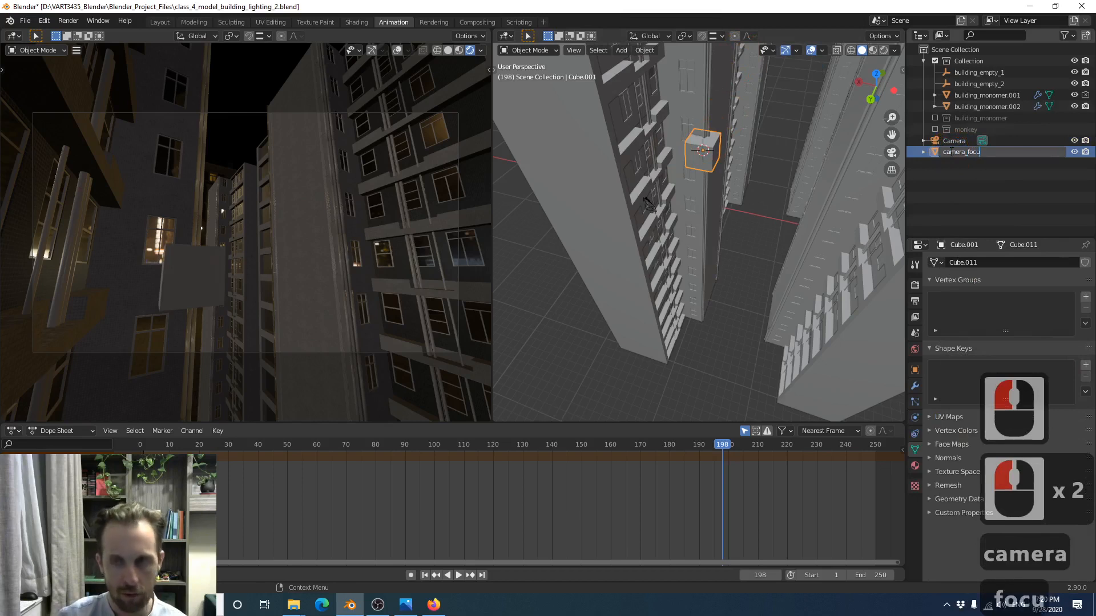
{"action": "left_click", "coordinate": [996, 197]}
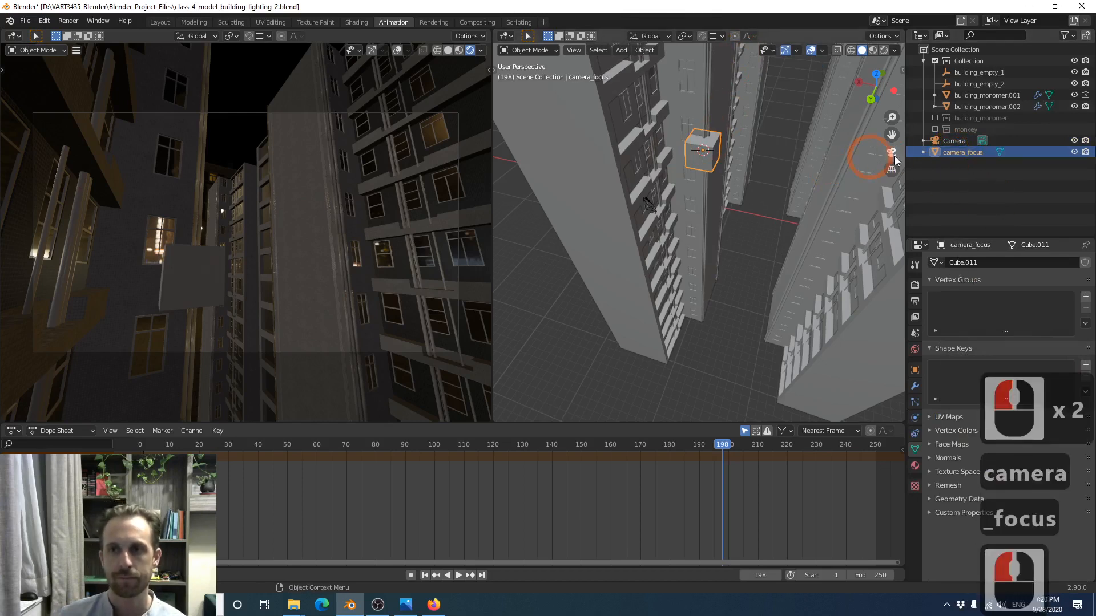
{"action": "left_click", "coordinate": [1067, 152]}
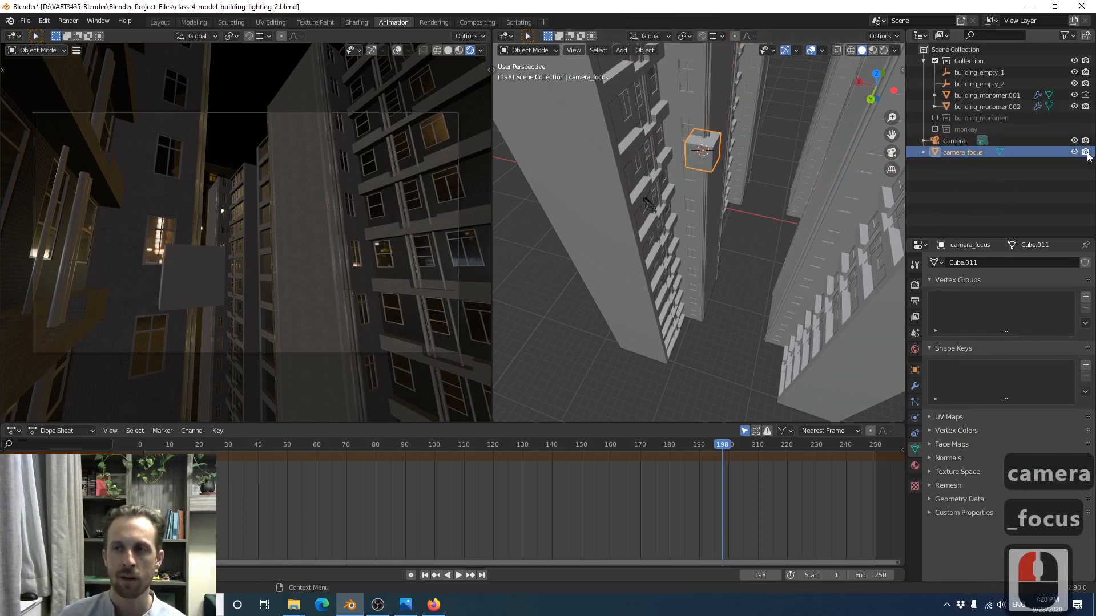
{"action": "left_click", "coordinate": [1086, 153]}
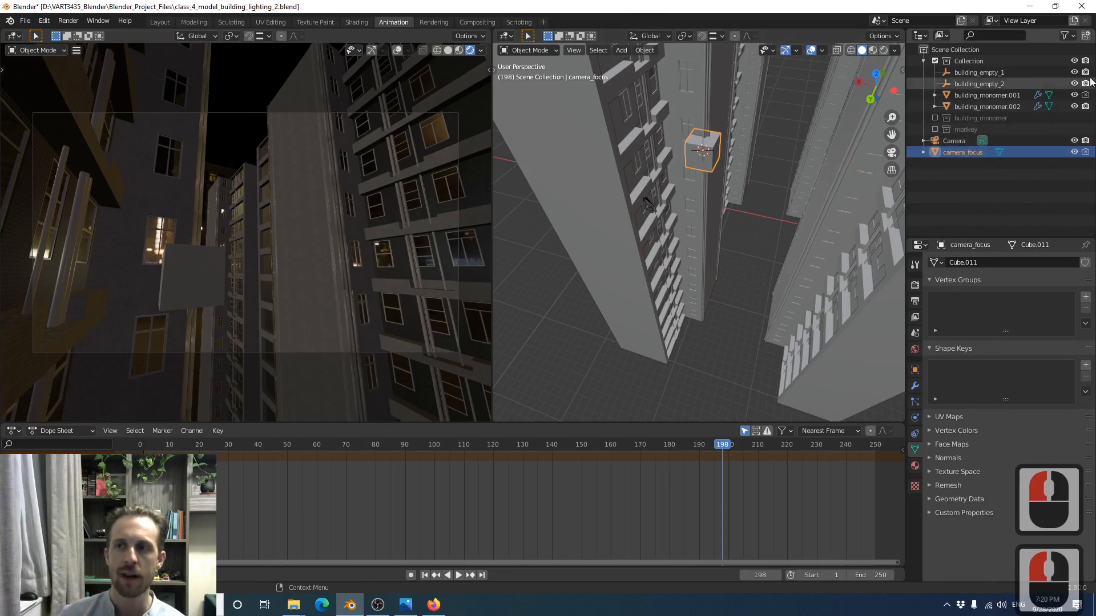
{"action": "left_click", "coordinate": [1070, 35]}
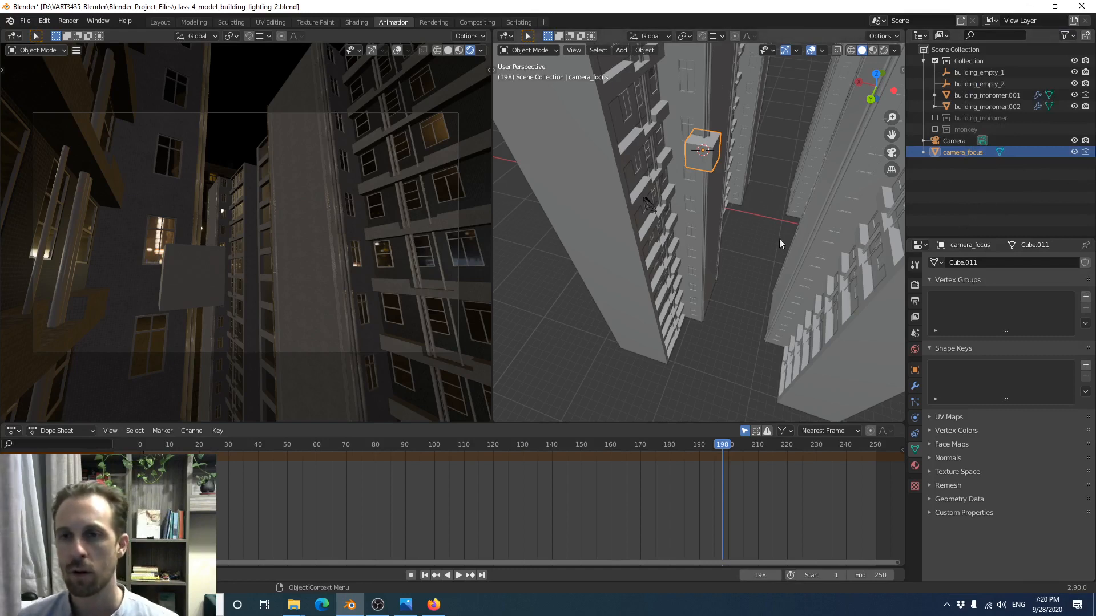
Set the camera_focus cube as the camera's depth-of-field focus object
{"action": "left_click", "coordinate": [947, 141]}
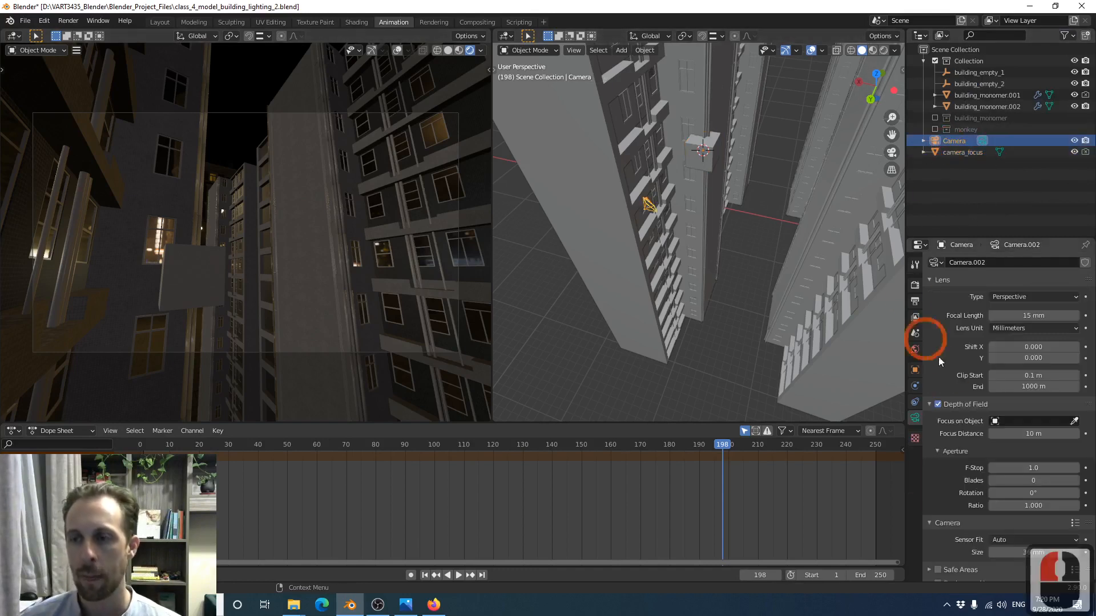
{"action": "left_click", "coordinate": [1074, 422]}
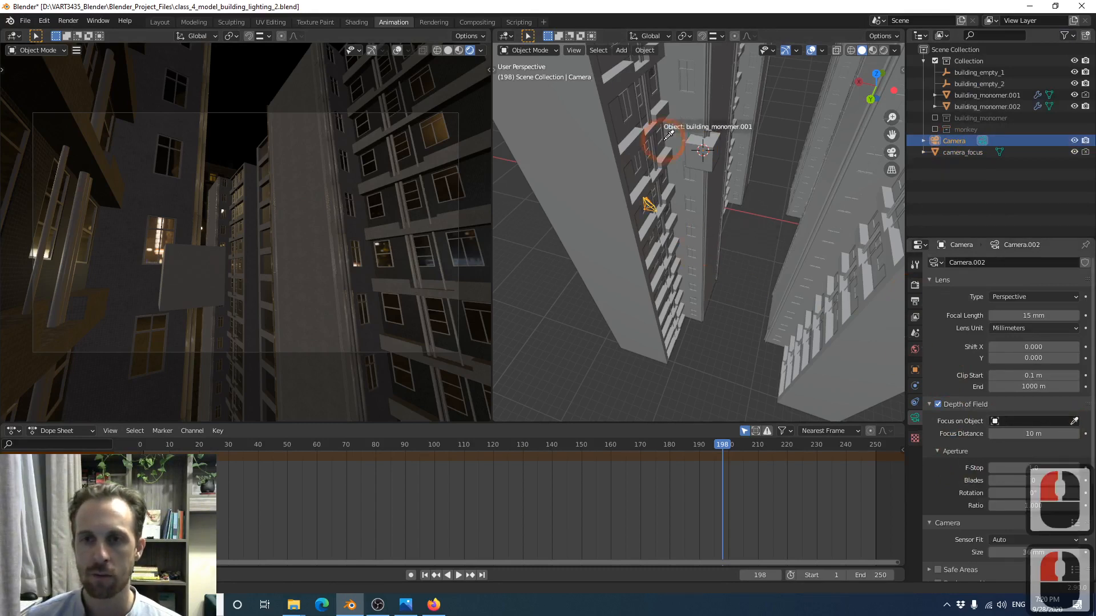
{"action": "left_click", "coordinate": [720, 142]}
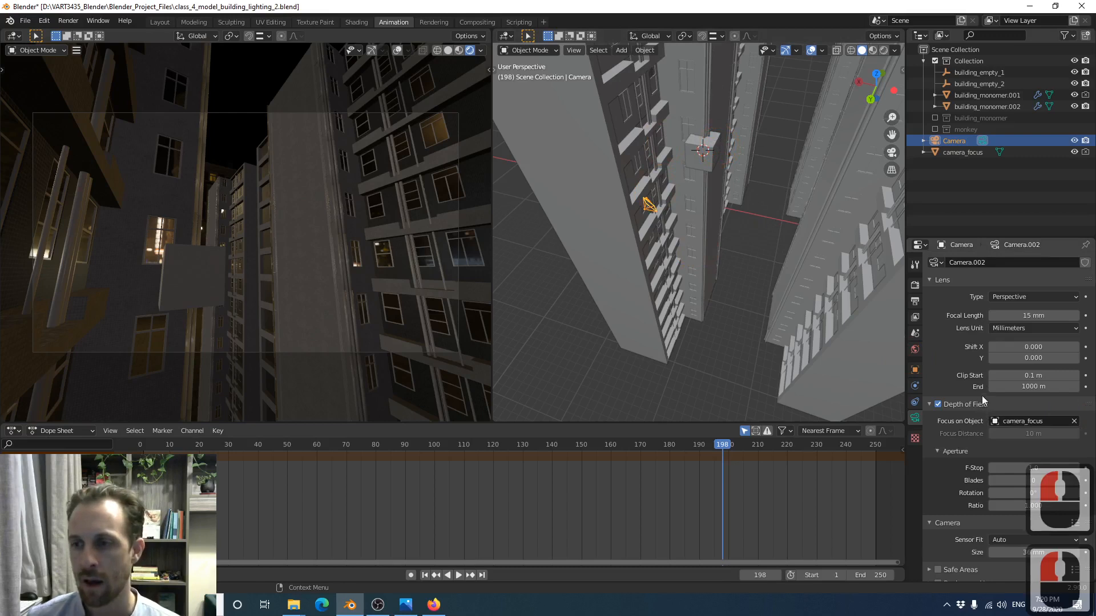
Set the camera's depth-of-field F-Stop to 0.8 and render the saved scene to check the blur
{"action": "left_click", "coordinate": [1019, 468]}
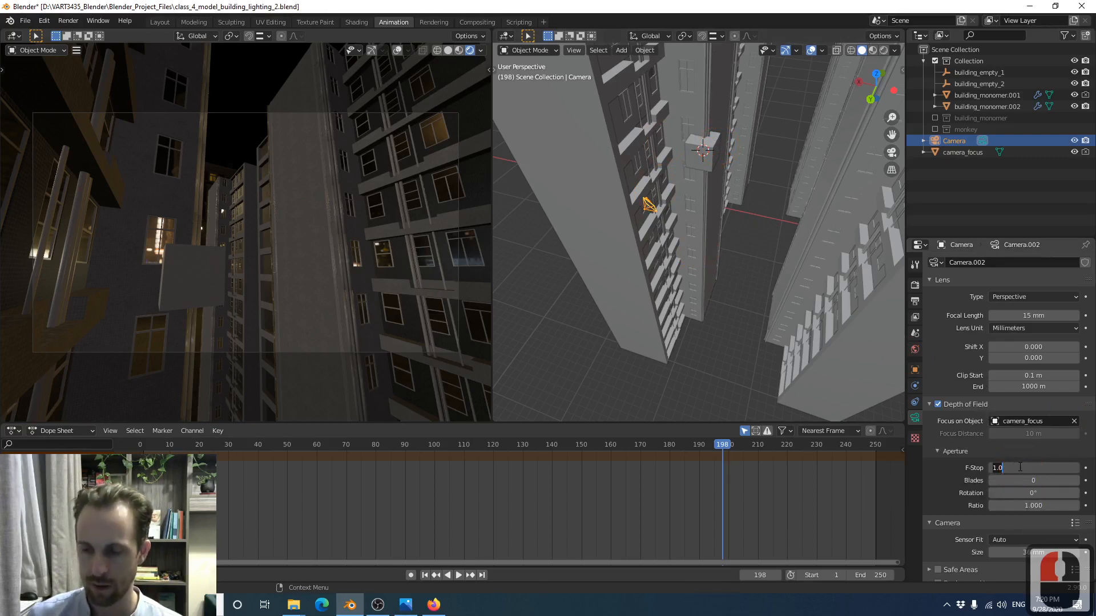
{"action": "type", "text": "0.8"}
{"action": "key", "text": "Return"}
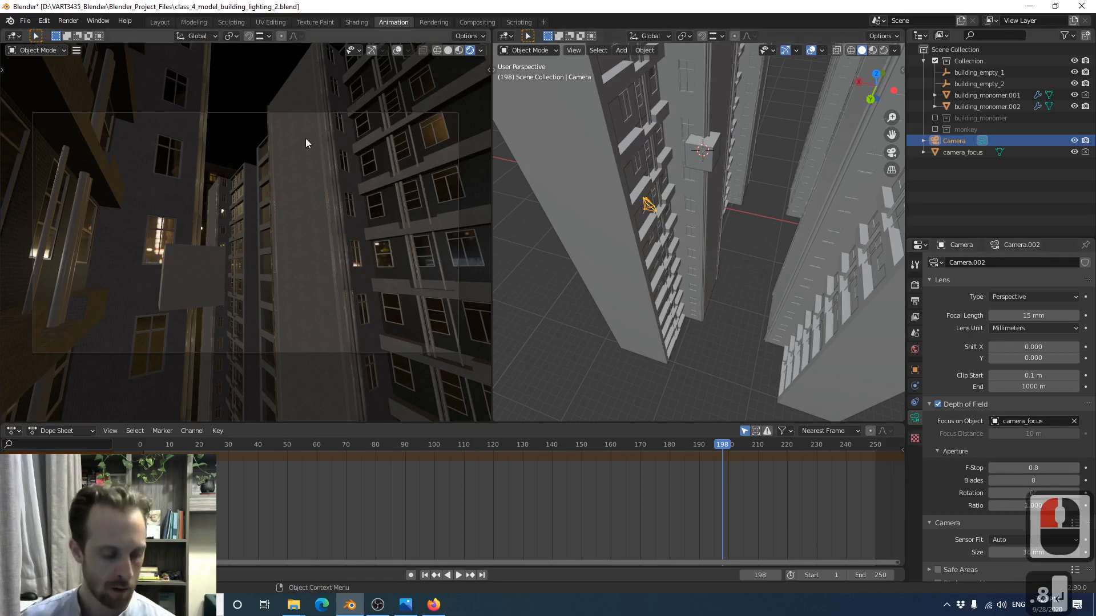
{"action": "key", "text": "ctrl+s"}
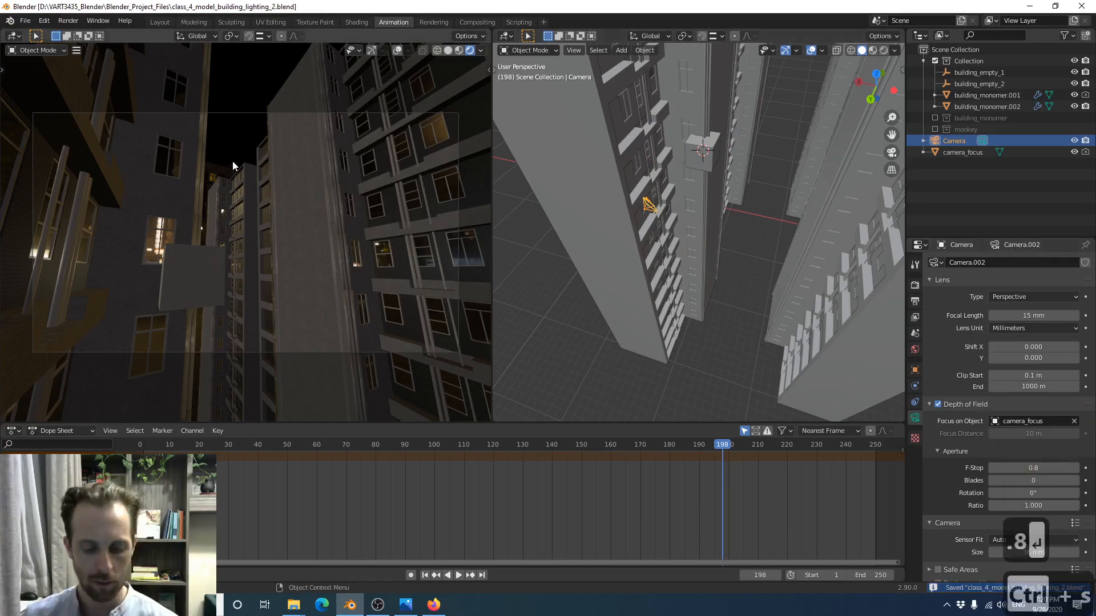
{"action": "key", "text": "F12"}
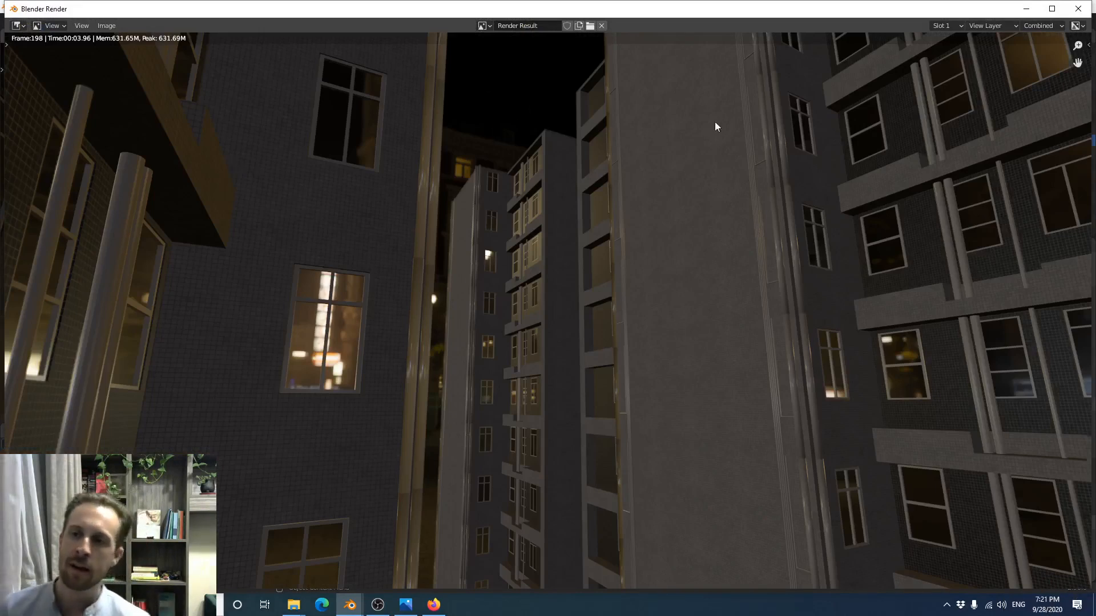
{"action": "left_click", "coordinate": [1079, 9]}
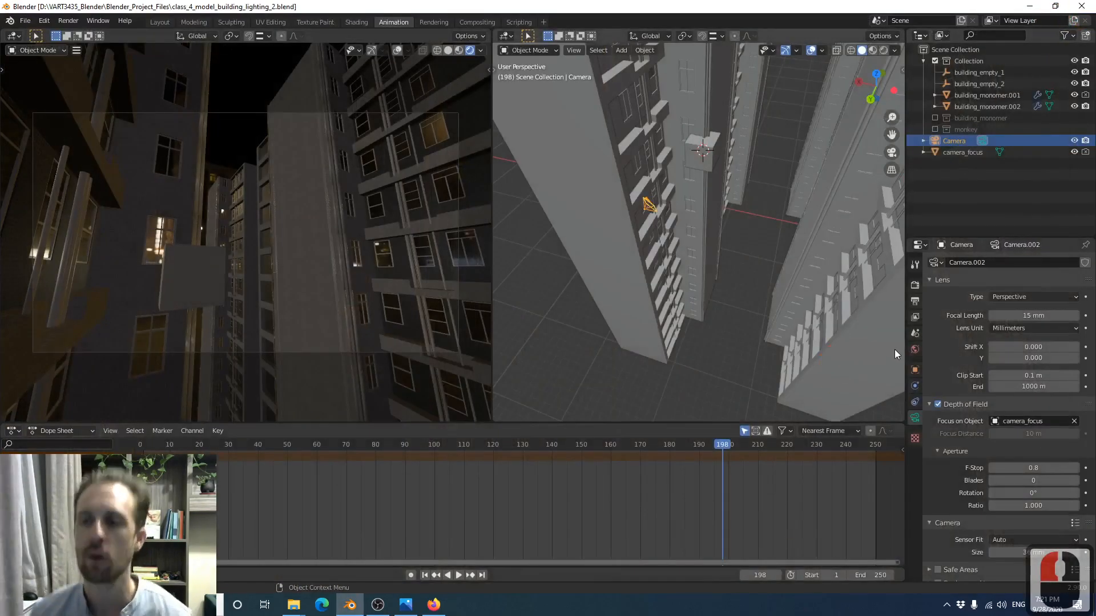
Enable Bloom in the Eevee render settings, toggling it off and on to compare the glow around the lit windows
{"action": "left_click", "coordinate": [914, 285]}
{"action": "left_click", "coordinate": [937, 318]}
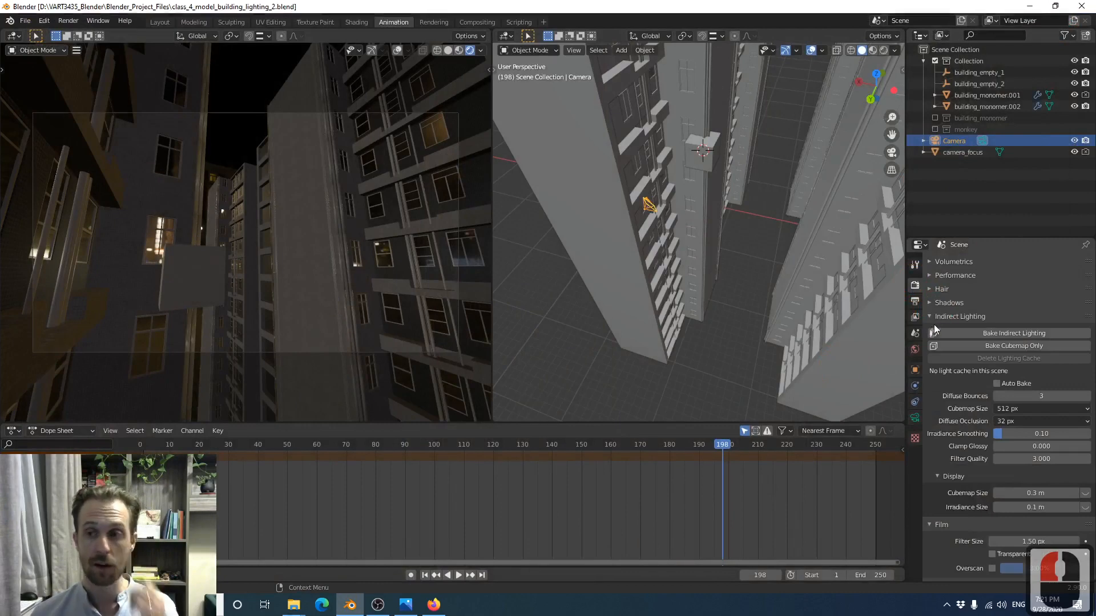
{"action": "scroll", "coordinate": [973, 370], "scroll_direction": "up", "scroll_amount": 8}
{"action": "scroll", "coordinate": [971, 361], "scroll_direction": "up", "scroll_amount": 6}
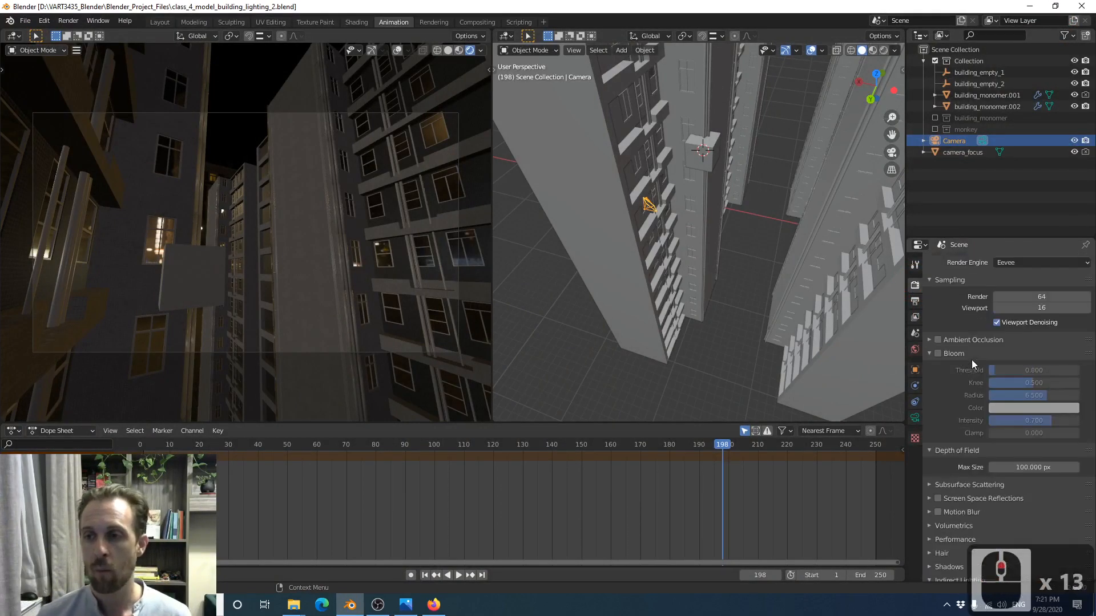
{"action": "left_click", "coordinate": [937, 354]}
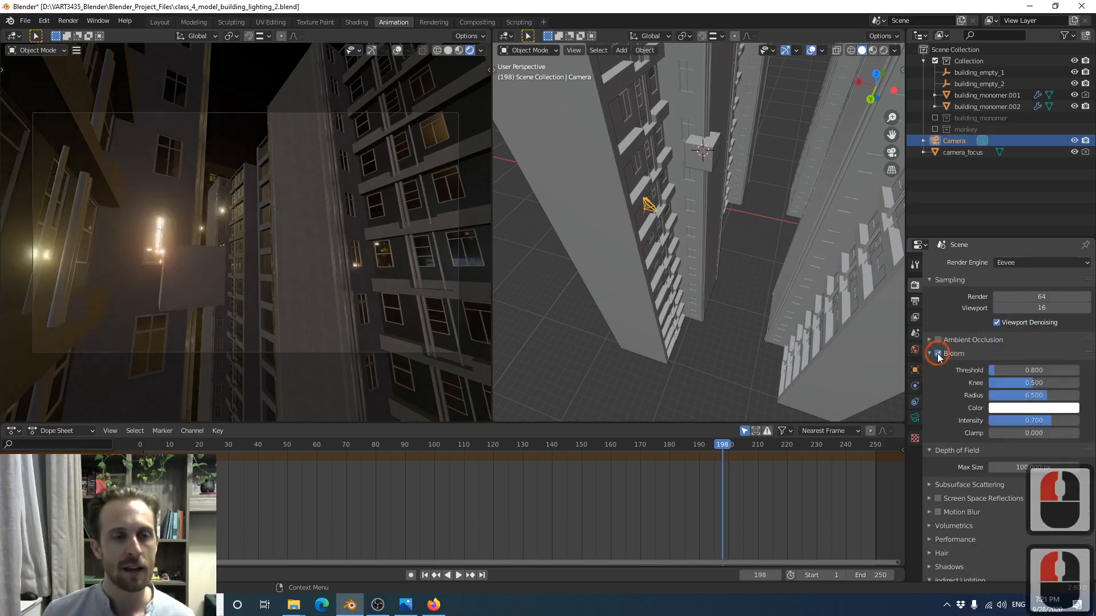
{"action": "left_click", "coordinate": [937, 354]}
{"action": "left_click", "coordinate": [937, 354]}
{"action": "left_click", "coordinate": [937, 354]}
{"action": "left_click", "coordinate": [937, 353]}
{"action": "left_click", "coordinate": [937, 354]}
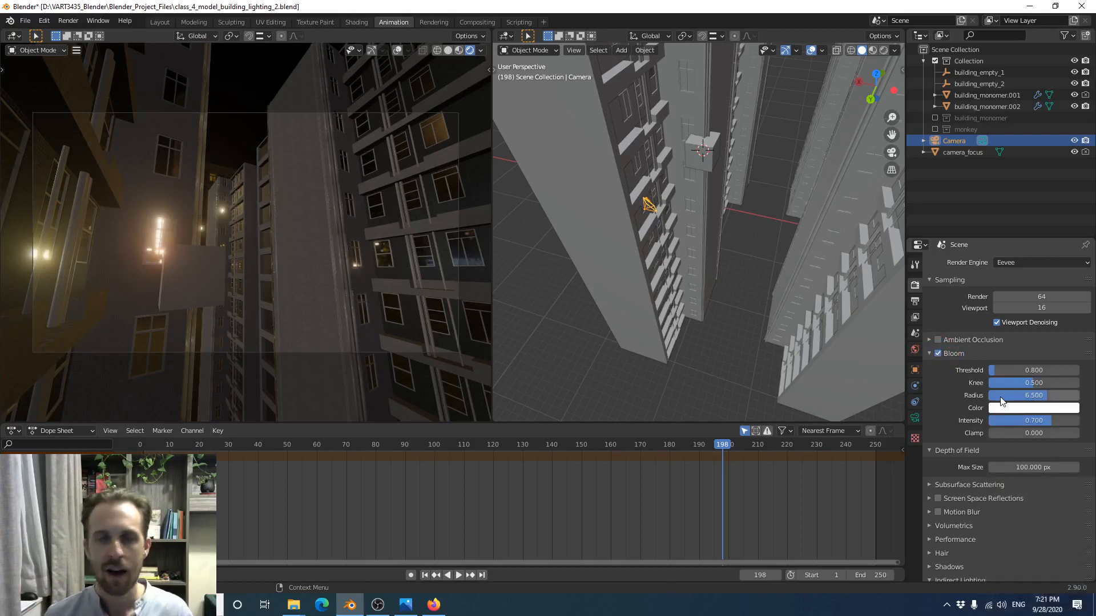
Lower the Bloom intensity to 0.155 and render the camera view to check the glow
{"action": "left_click", "coordinate": [1037, 423]}
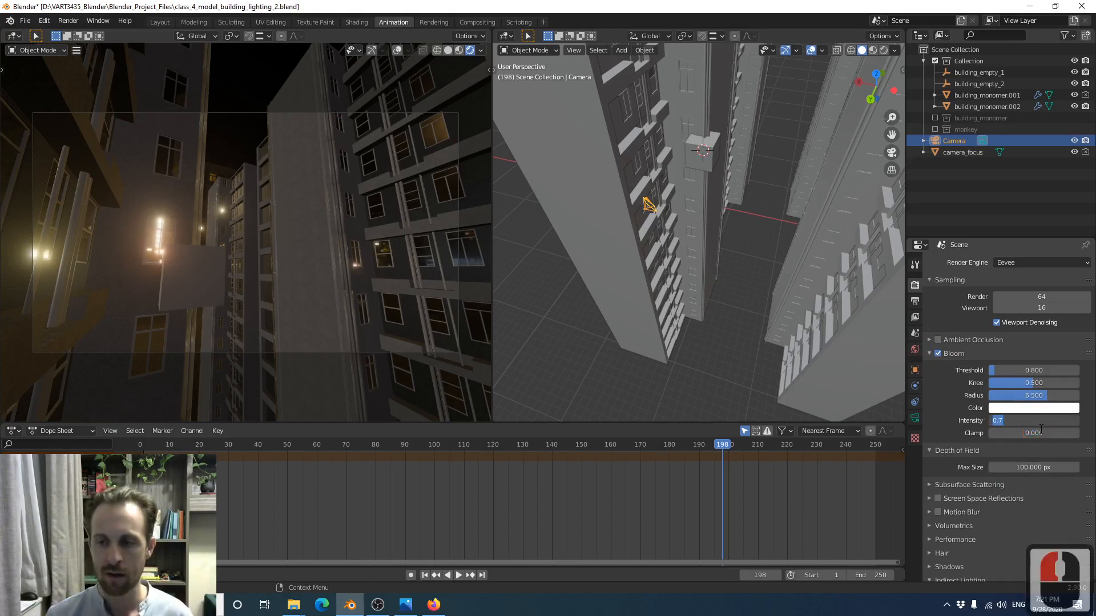
{"action": "type", "text": "0.4"}
{"action": "key", "text": "Return"}
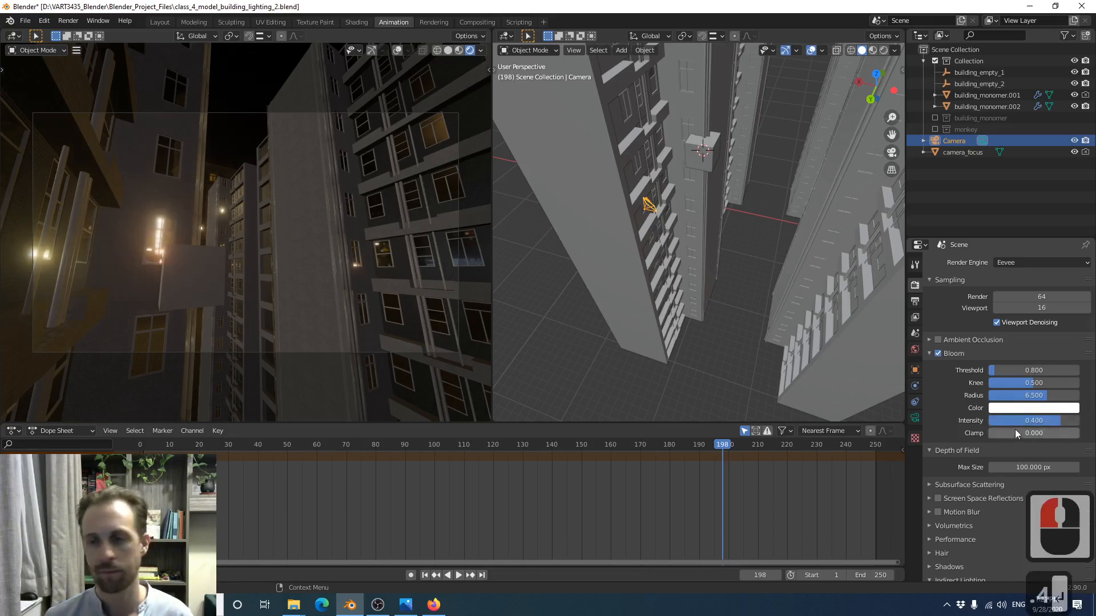
{"action": "left_click_drag", "start_coordinate": [1037, 420], "coordinate": [1015, 420]}
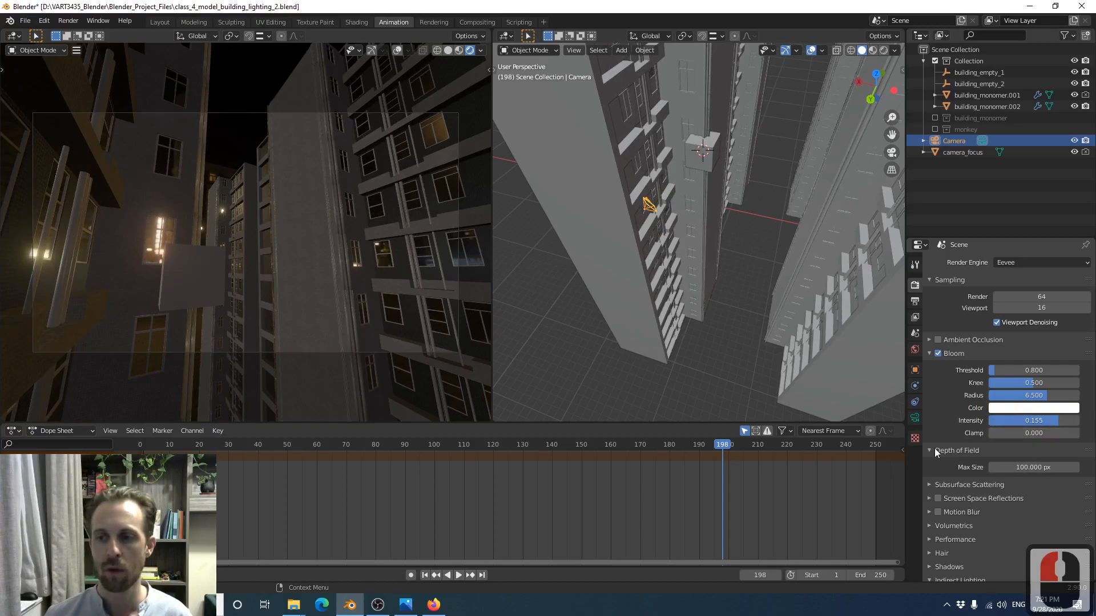
{"action": "key", "text": "F12"}
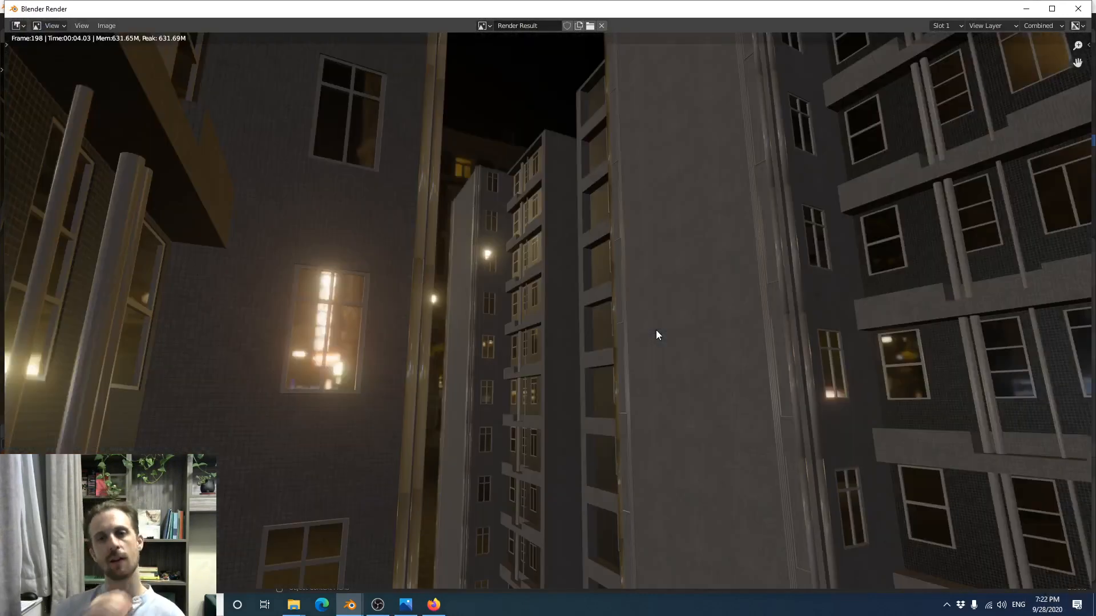
{"action": "left_click", "coordinate": [1078, 8]}
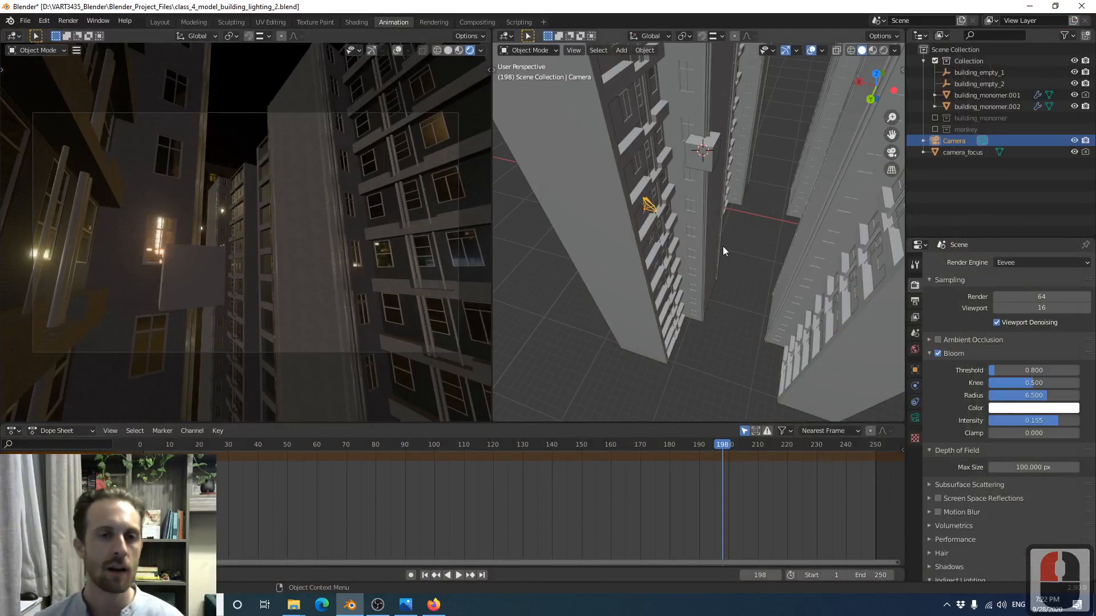
Set the world background strength to 0.01 and render the darkened camera view
{"action": "middle_click_drag", "start_coordinate": [723, 246], "coordinate": [722, 249]}
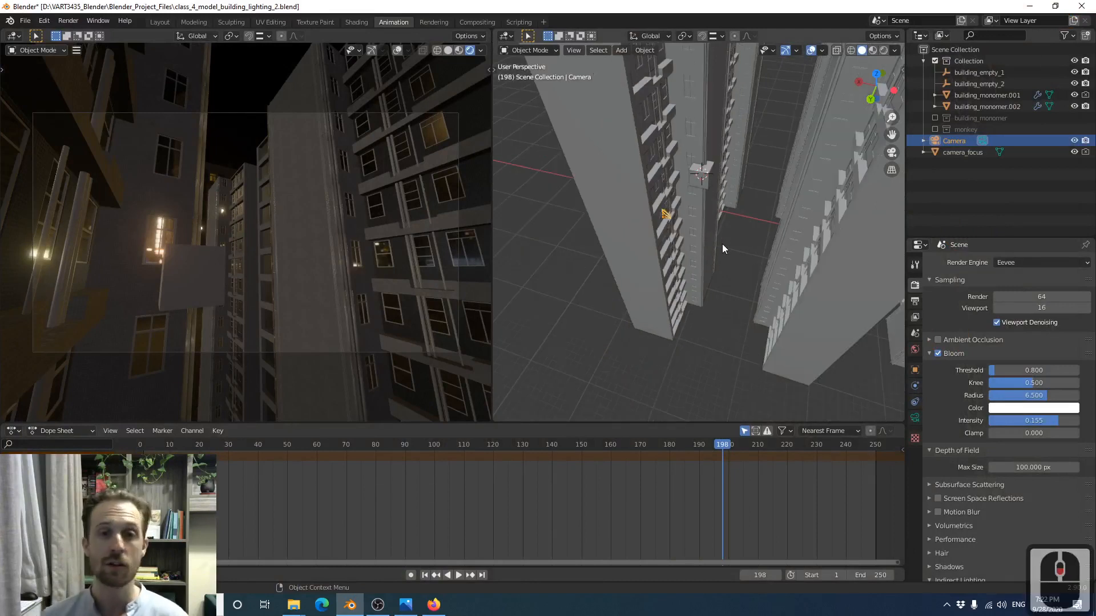
{"action": "left_click", "coordinate": [914, 349]}
{"action": "left_click_drag", "start_coordinate": [1046, 436], "coordinate": [1026, 437]}
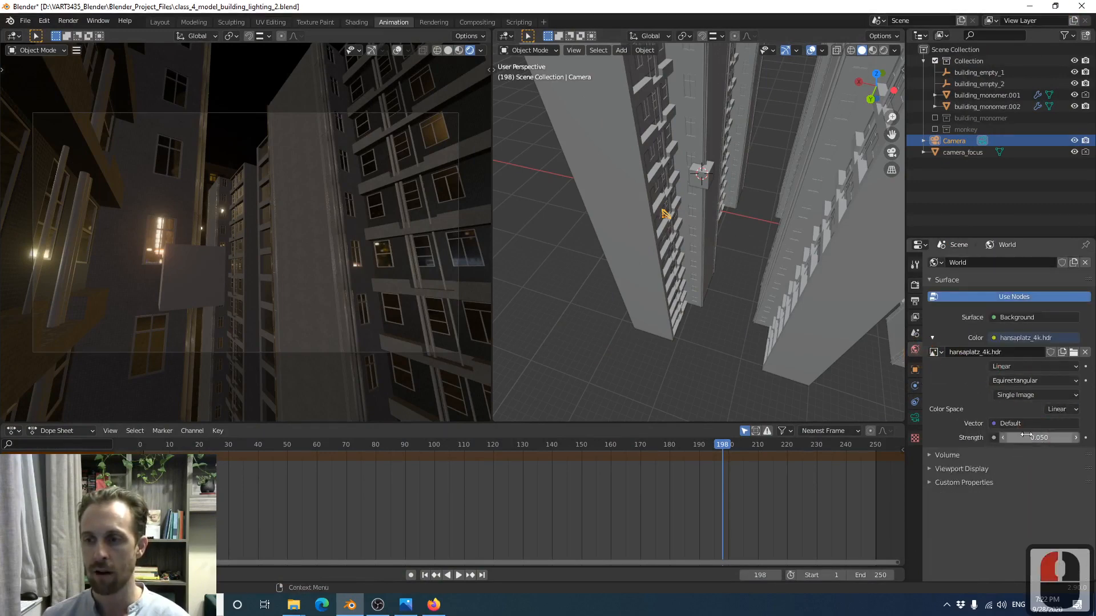
{"action": "double_click", "coordinate": [1041, 437]}
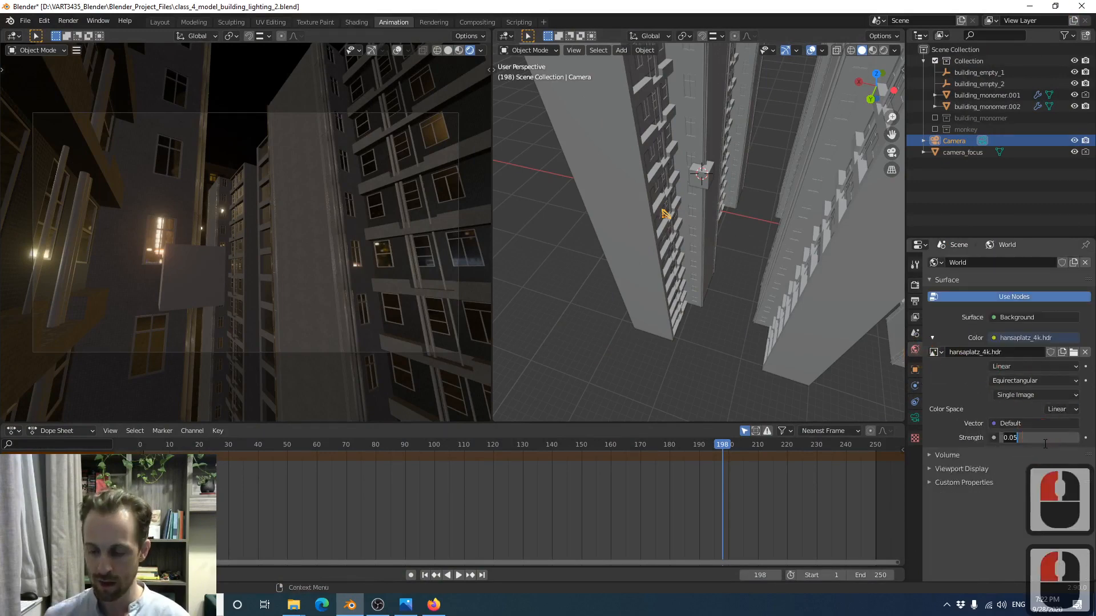
{"action": "type", "text": ".01"}
{"action": "key", "text": "Return"}
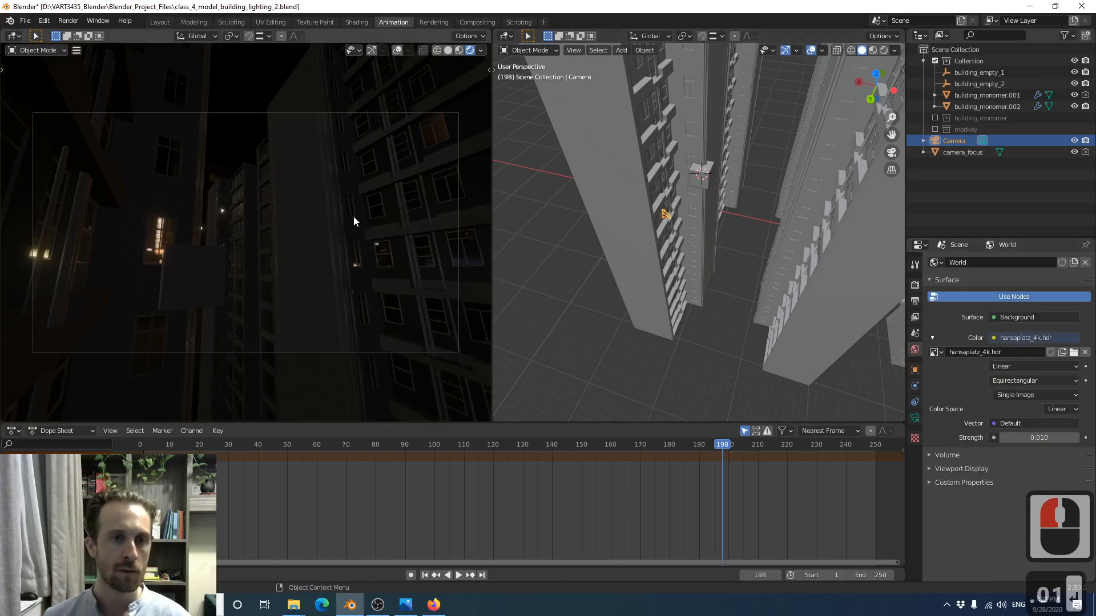
{"action": "key", "text": "F12"}
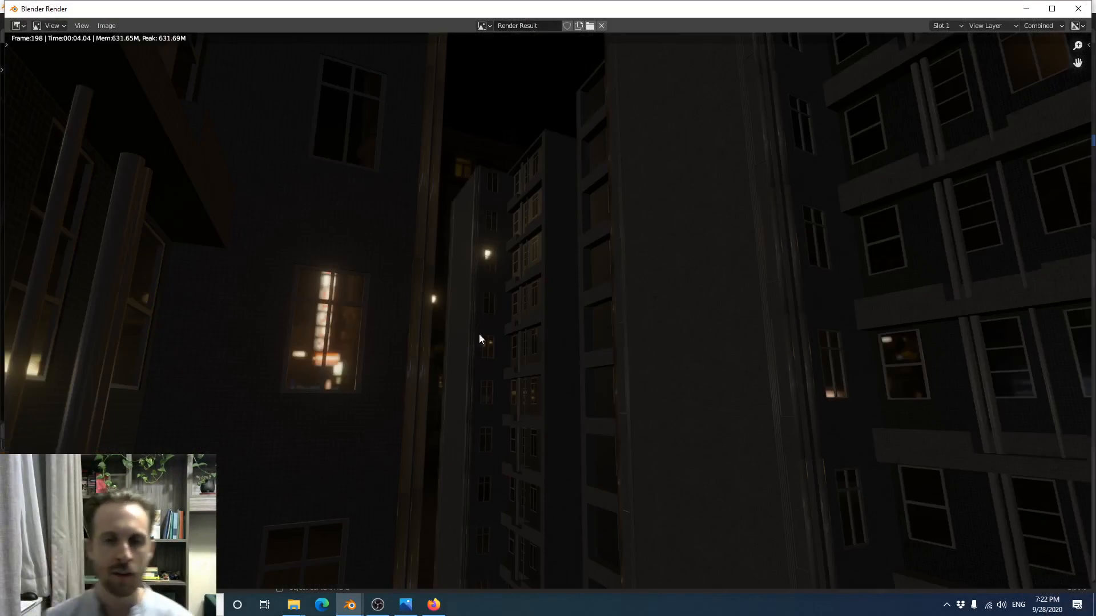
{"action": "left_click", "coordinate": [1077, 9]}
Place the 3D cursor on the roof corner of a tower and add a point light there
{"action": "scroll", "coordinate": [677, 190], "scroll_direction": "down", "scroll_amount": 3}
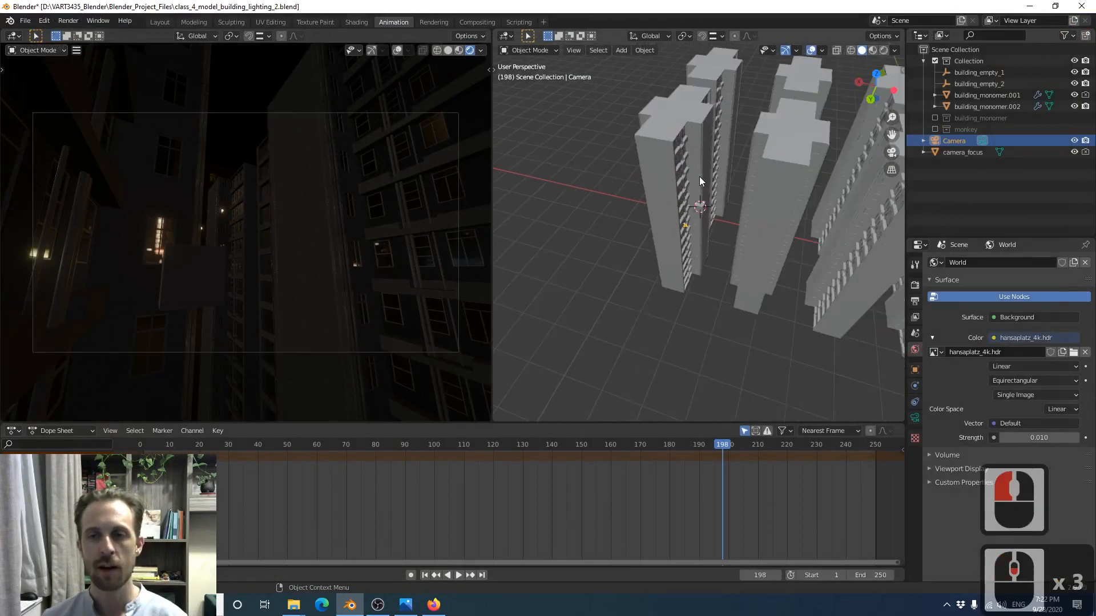
{"action": "middle_click_drag", "start_coordinate": [699, 177], "coordinate": [677, 244], "text": "shift"}
{"action": "scroll", "coordinate": [688, 179], "scroll_direction": "up", "scroll_amount": 4}
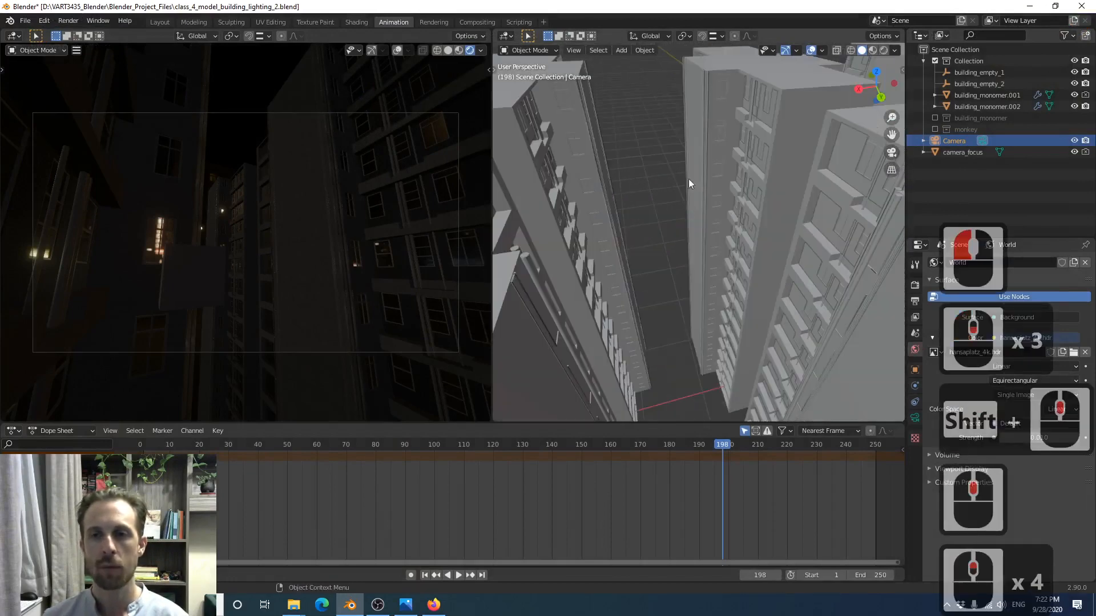
{"action": "middle_click_drag", "start_coordinate": [688, 179], "coordinate": [720, 238]}
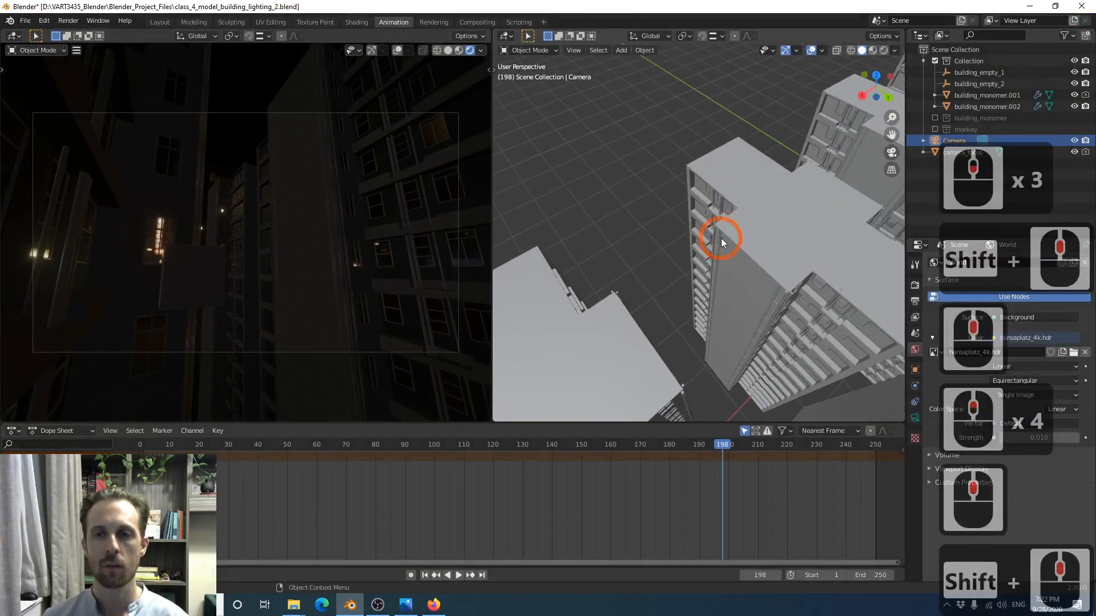
{"action": "right_click", "coordinate": [723, 225], "text": "shift"}
{"action": "key", "text": "shift+a"}
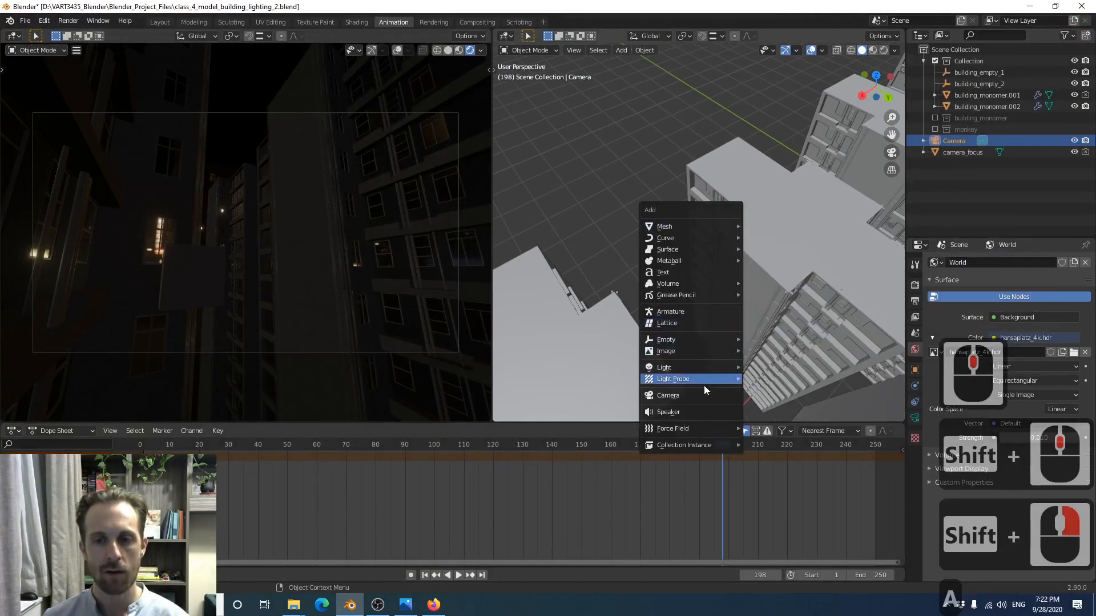
{"action": "mouse_move", "coordinate": [708, 366]}
{"action": "left_click", "coordinate": [753, 369]}
Move the point light about 2 m off the roof corner into the gap between the towers, working from top view
{"action": "middle_click_drag", "start_coordinate": [747, 371], "coordinate": [760, 286]}
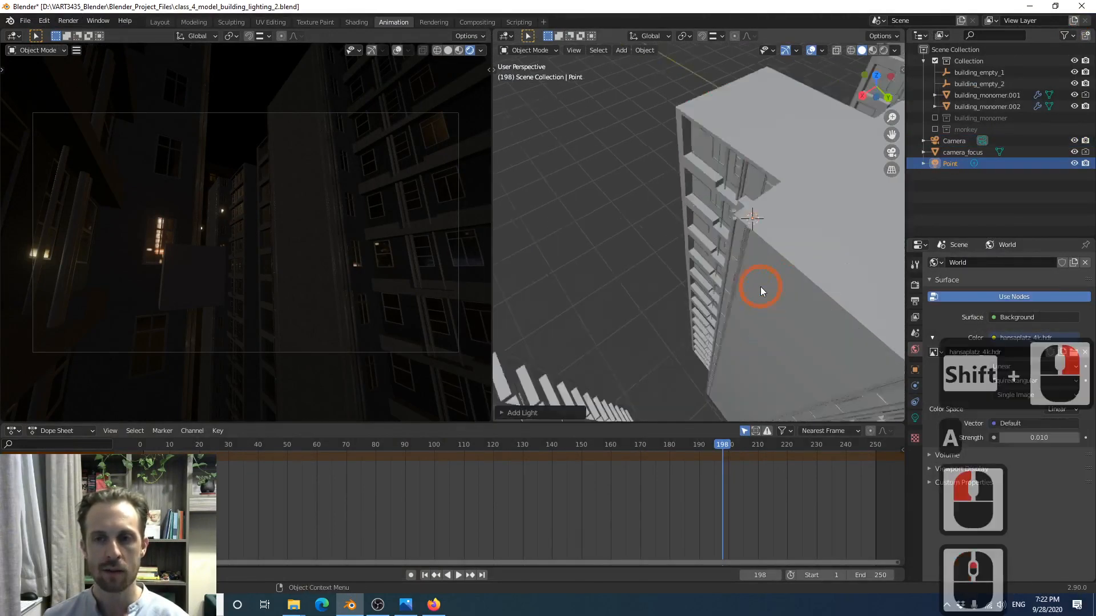
{"action": "scroll", "coordinate": [760, 286], "scroll_direction": "up", "scroll_amount": 2}
{"action": "middle_click_drag", "start_coordinate": [822, 240], "coordinate": [730, 228], "text": "shift"}
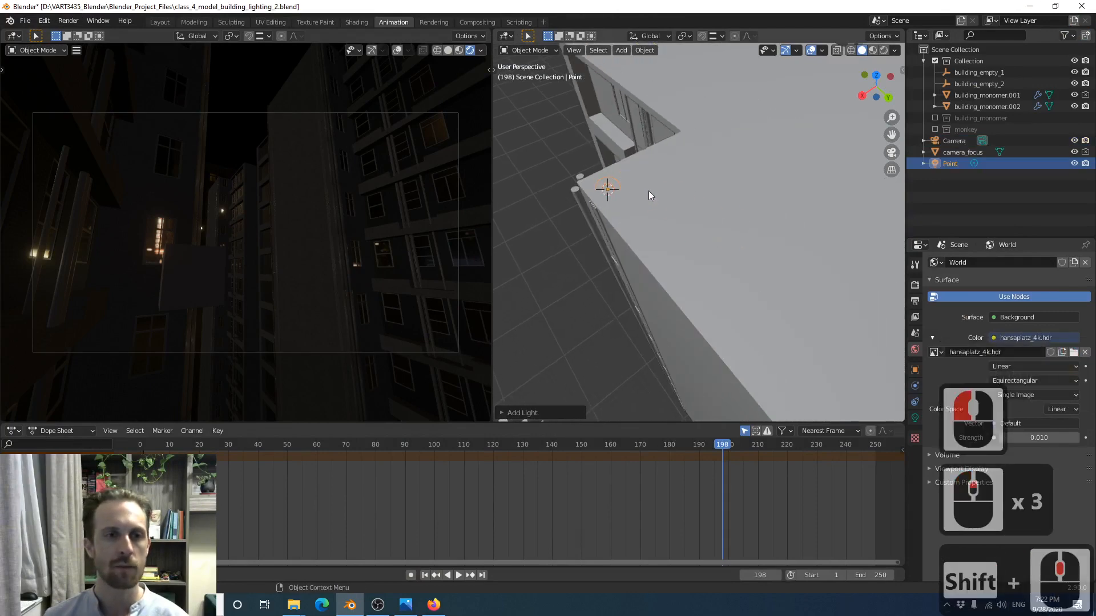
{"action": "key", "text": "KP_7"}
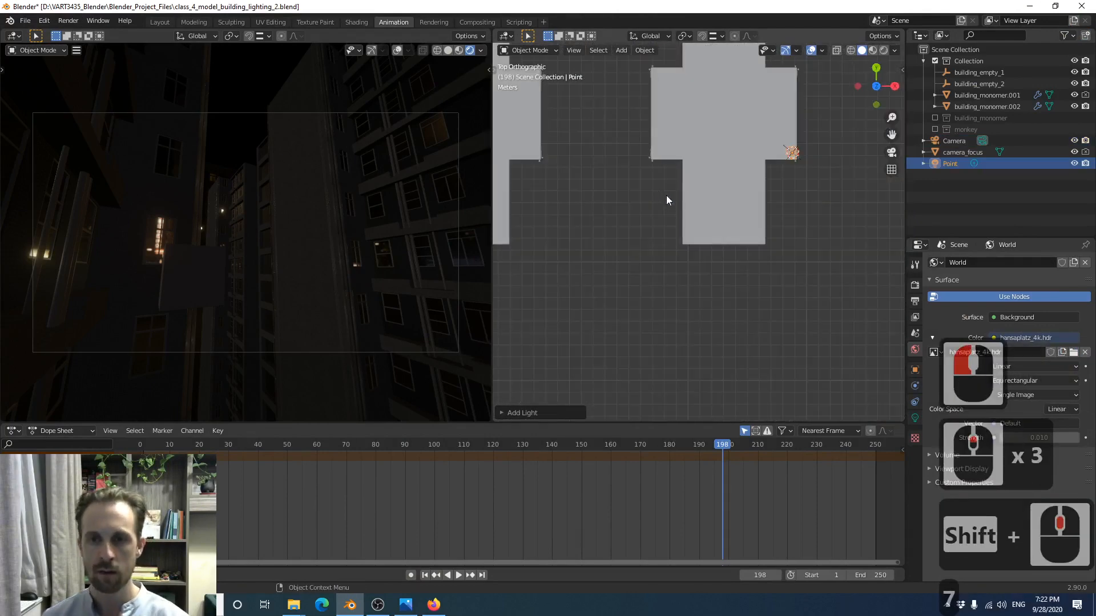
{"action": "scroll", "coordinate": [759, 168], "scroll_direction": "down", "scroll_amount": 3}
{"action": "scroll", "coordinate": [794, 162], "scroll_direction": "down", "scroll_amount": 3}
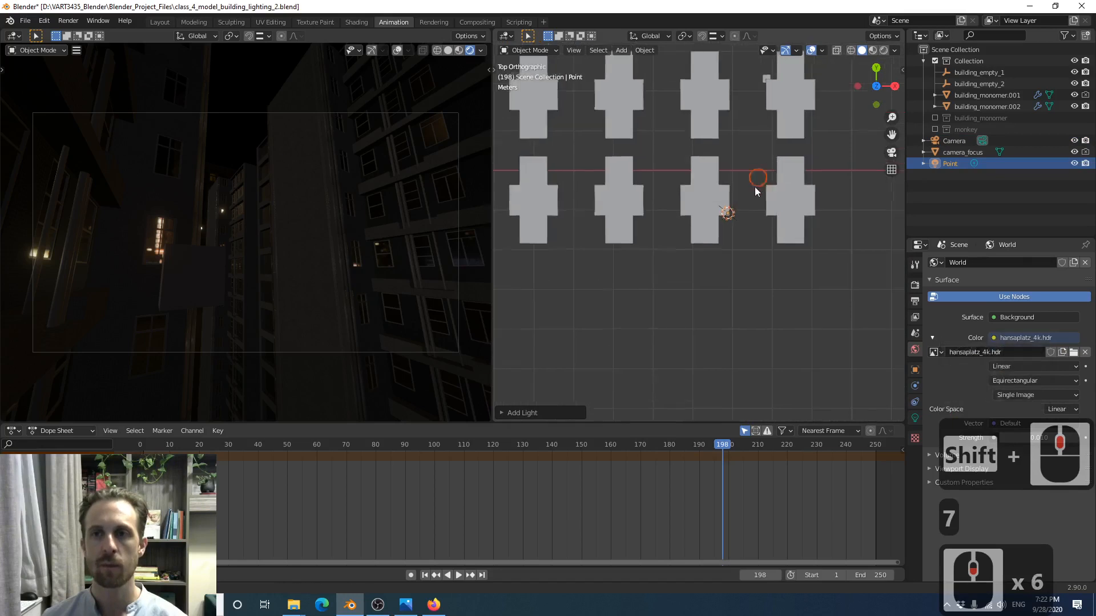
{"action": "middle_click_drag", "start_coordinate": [754, 187], "coordinate": [742, 142], "text": "shift"}
{"action": "scroll", "coordinate": [709, 242], "scroll_direction": "up", "scroll_amount": 8}
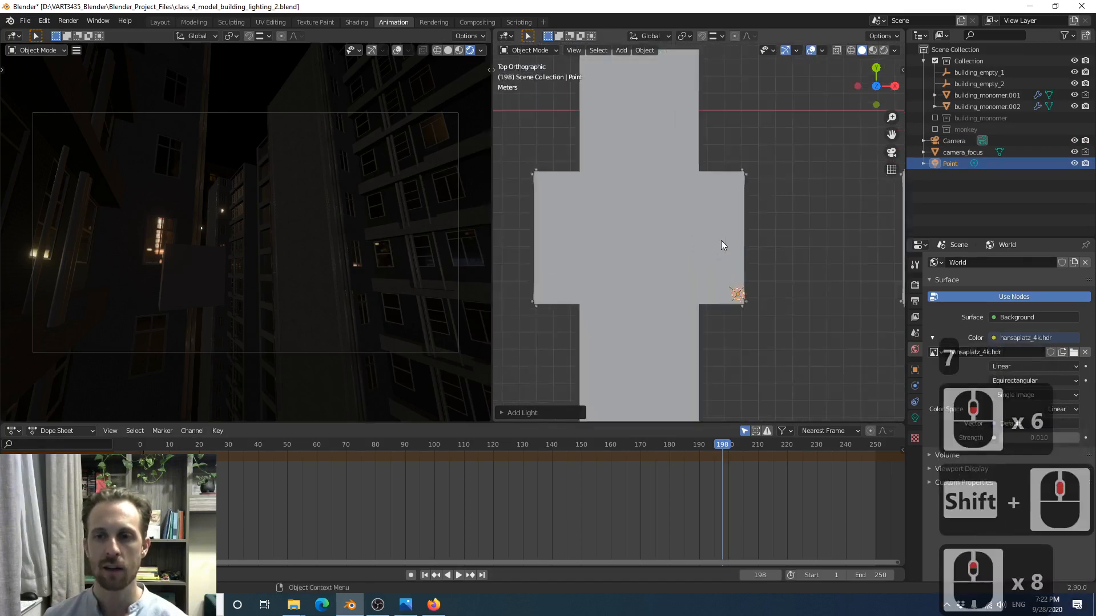
{"action": "middle_click_drag", "start_coordinate": [723, 242], "coordinate": [631, 207], "text": "shift"}
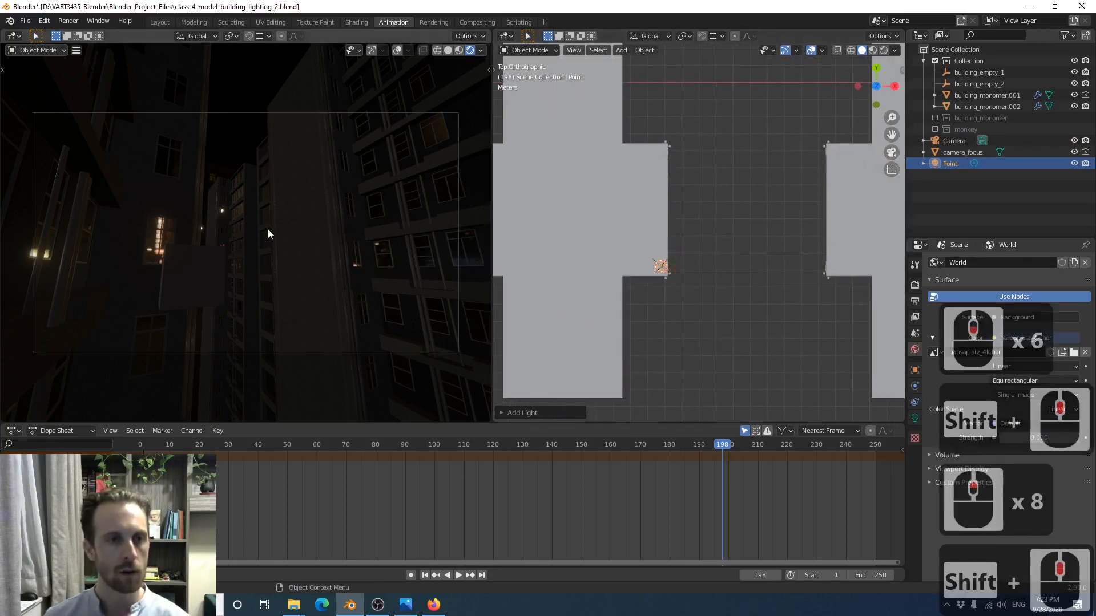
{"action": "key", "text": "g"}
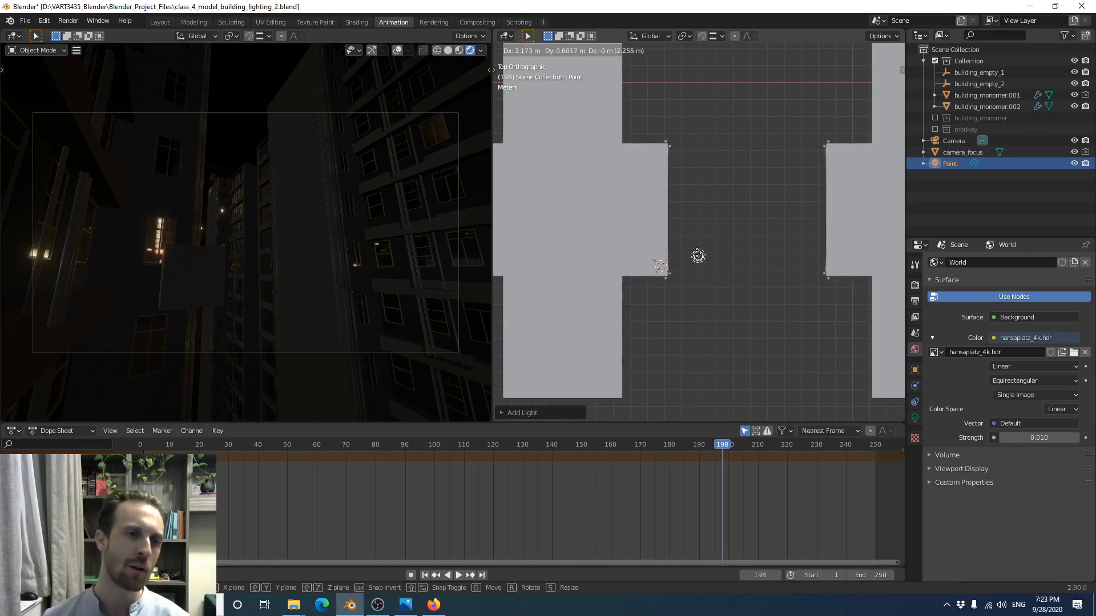
{"action": "left_click", "coordinate": [680, 245]}
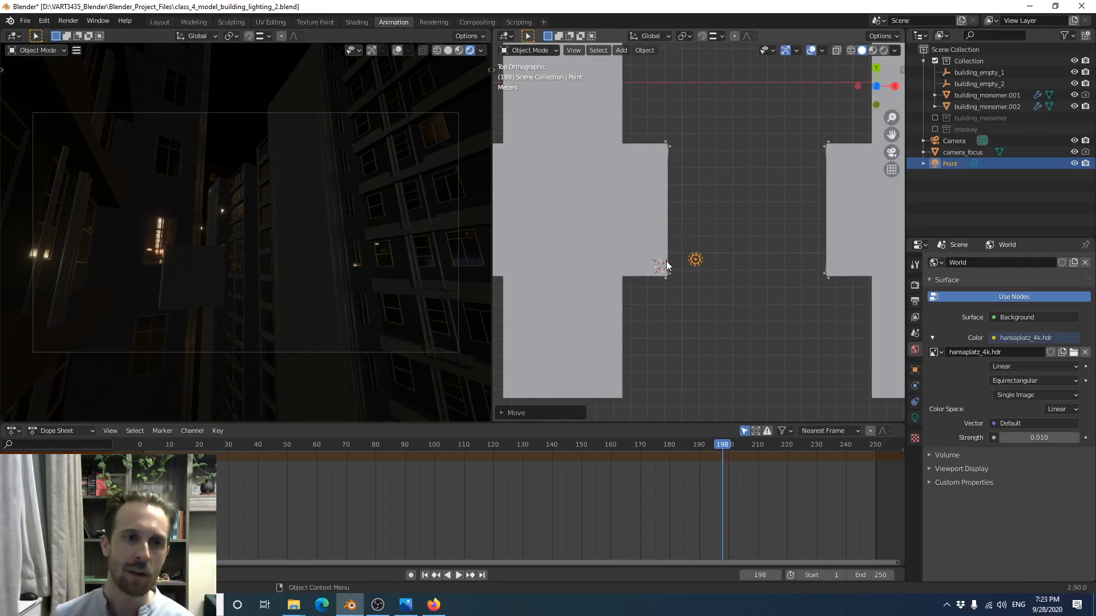
Lower the point light along the global Z axis by about 2.5 m, below the roof edge
{"action": "middle_click_drag", "start_coordinate": [709, 296], "coordinate": [620, 180]}
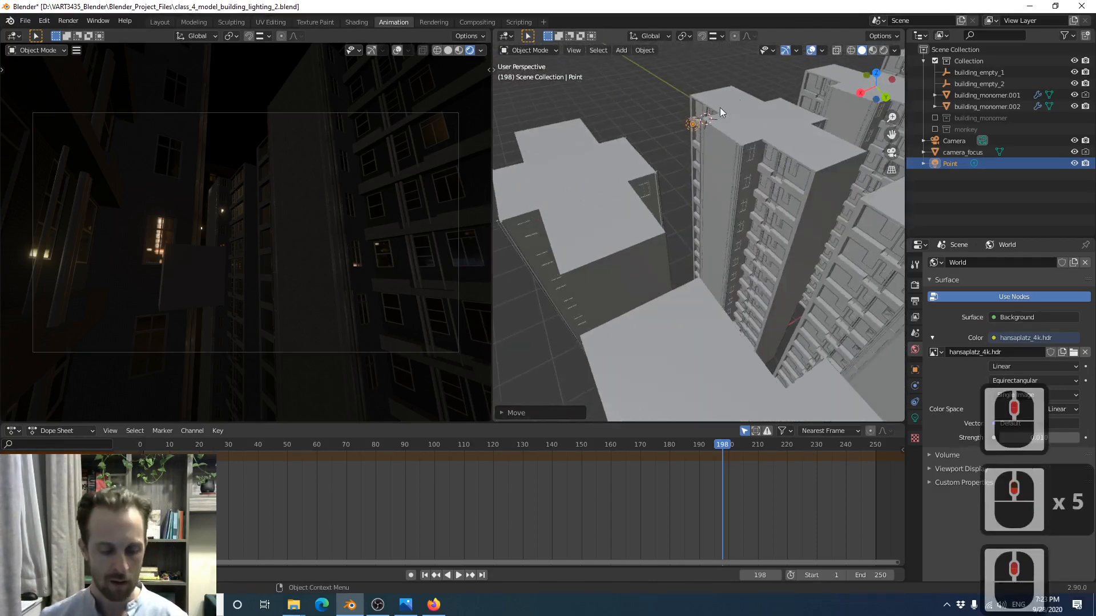
{"action": "key", "text": "g"}
{"action": "key", "text": "z"}
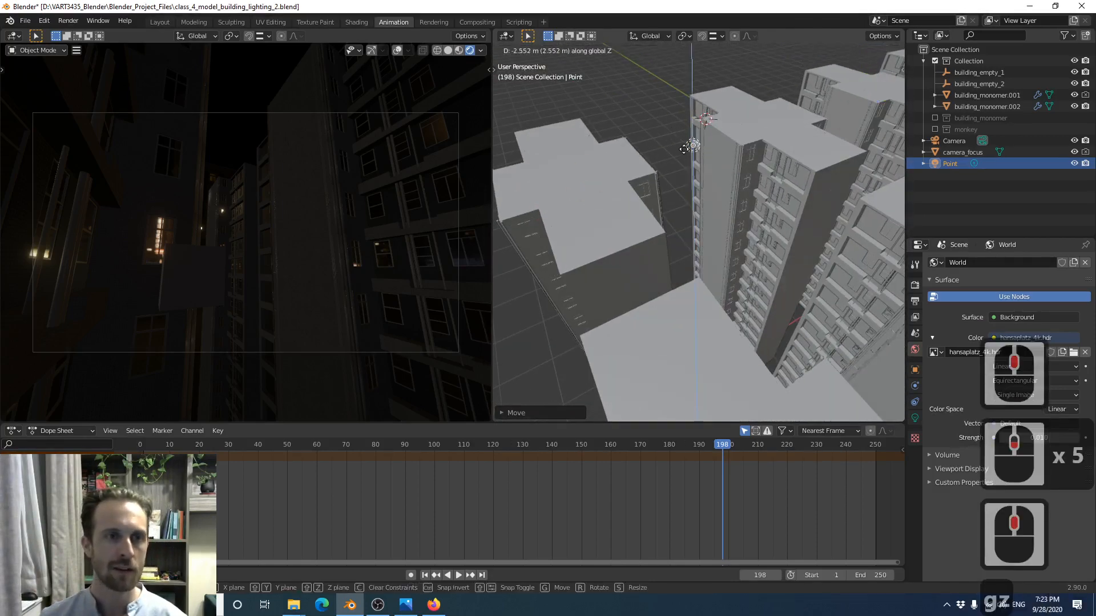
{"action": "left_click", "coordinate": [683, 136]}
Move the point light slightly farther from the tower into the gap between the buildings, working from top view
{"action": "middle_click_drag", "start_coordinate": [683, 136], "coordinate": [734, 207]}
{"action": "key", "text": "KP_7"}
{"action": "scroll", "coordinate": [713, 235], "scroll_direction": "up", "scroll_amount": 1}
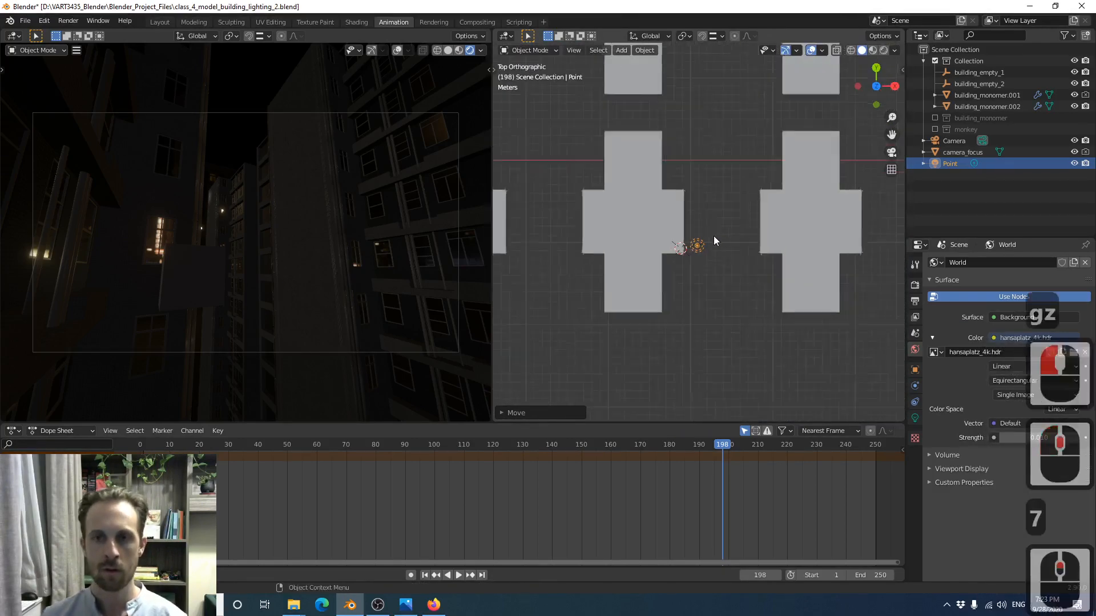
{"action": "scroll", "coordinate": [714, 236], "scroll_direction": "up", "scroll_amount": 2}
{"action": "key", "text": "g"}
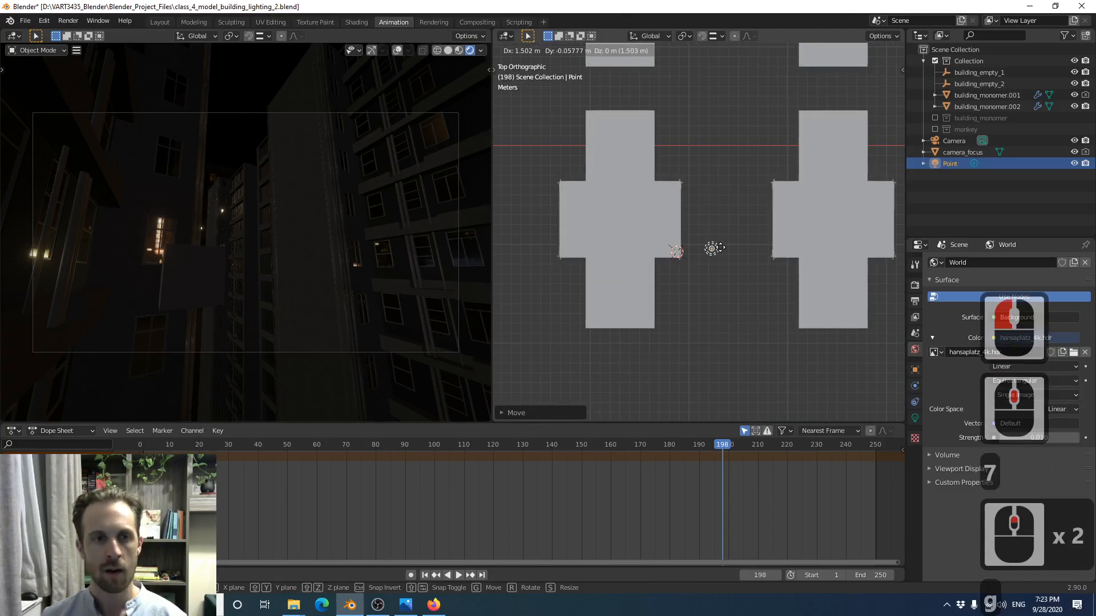
{"action": "left_click", "coordinate": [706, 249]}
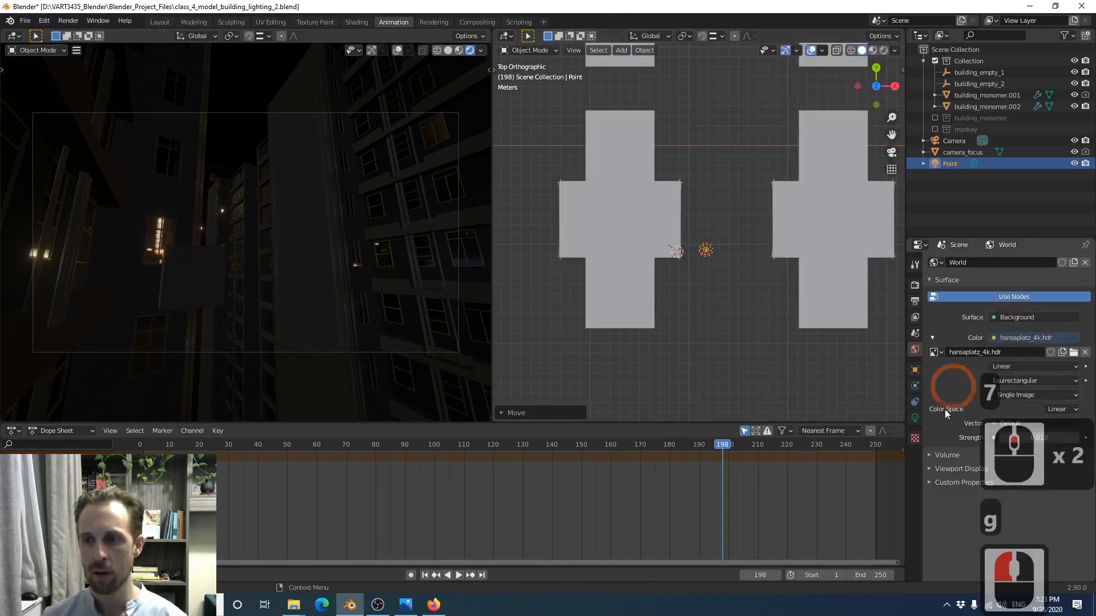
Set the point light's power to 50 W in its light properties
{"action": "left_click", "coordinate": [916, 417]}
{"action": "left_click", "coordinate": [1017, 341]}
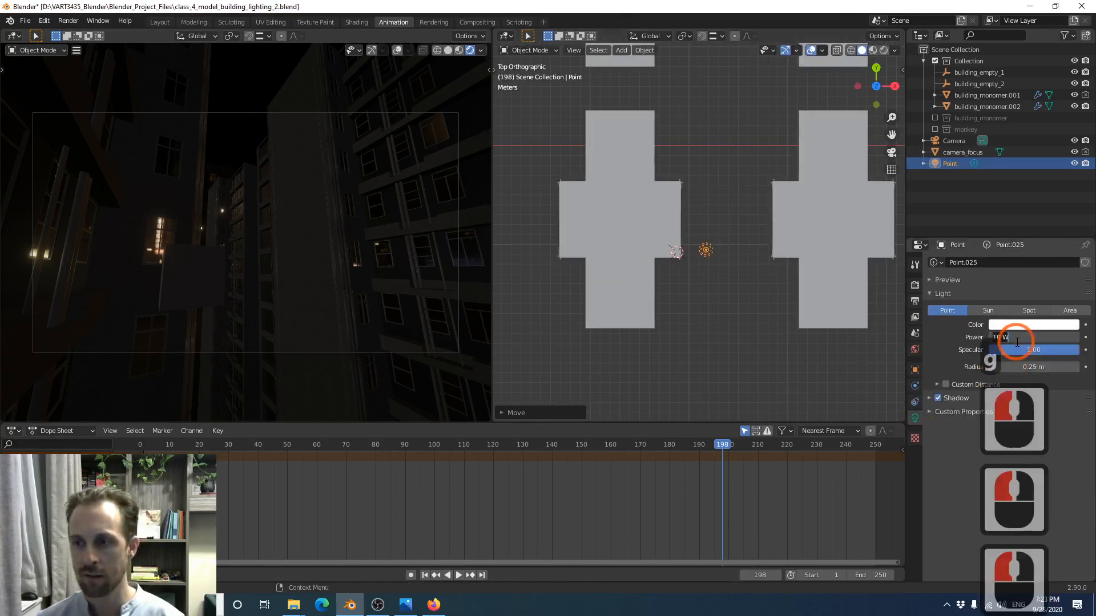
{"action": "type", "text": "50"}
{"action": "key", "text": "Return"}
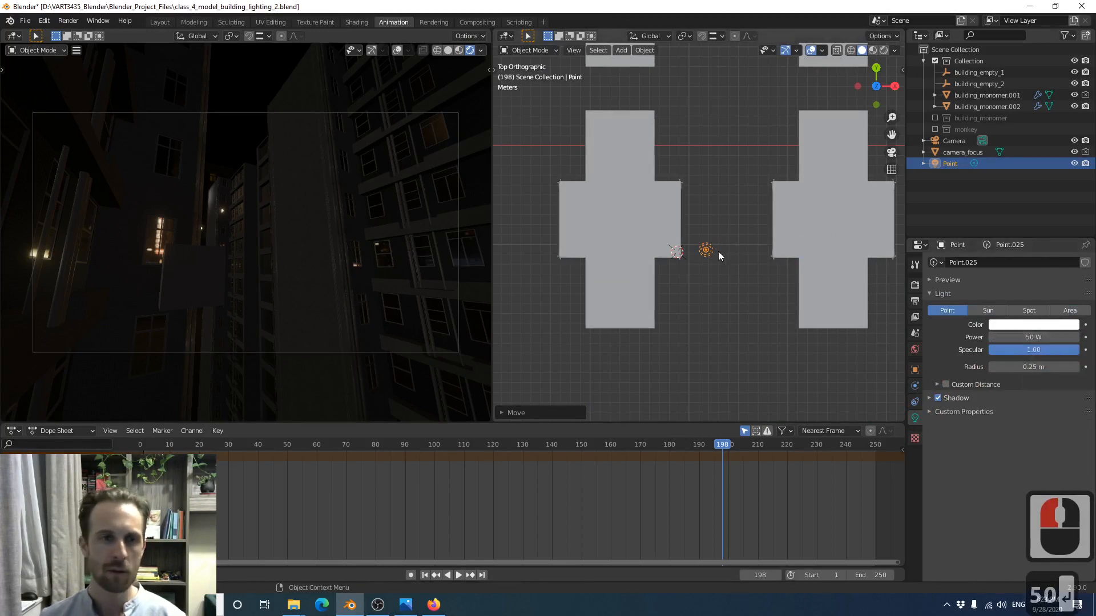
Duplicate the point light five times in a slightly irregular row along the gap, about 6.5 m apart, and render the camera view
{"action": "key", "text": "shift+d"}
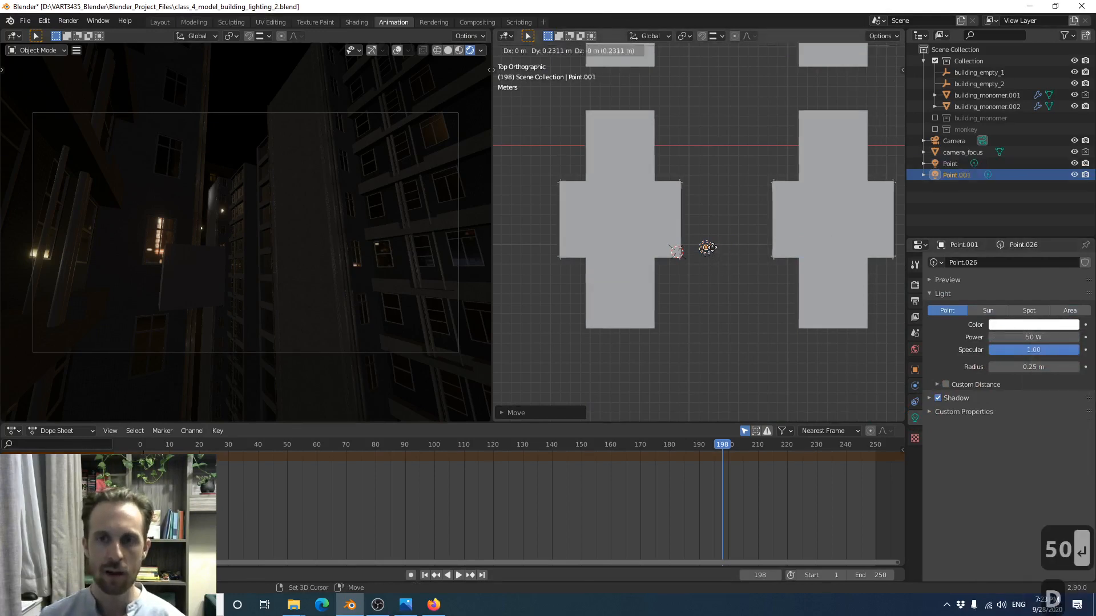
{"action": "left_click", "coordinate": [707, 191]}
{"action": "key", "text": "shift+d"}
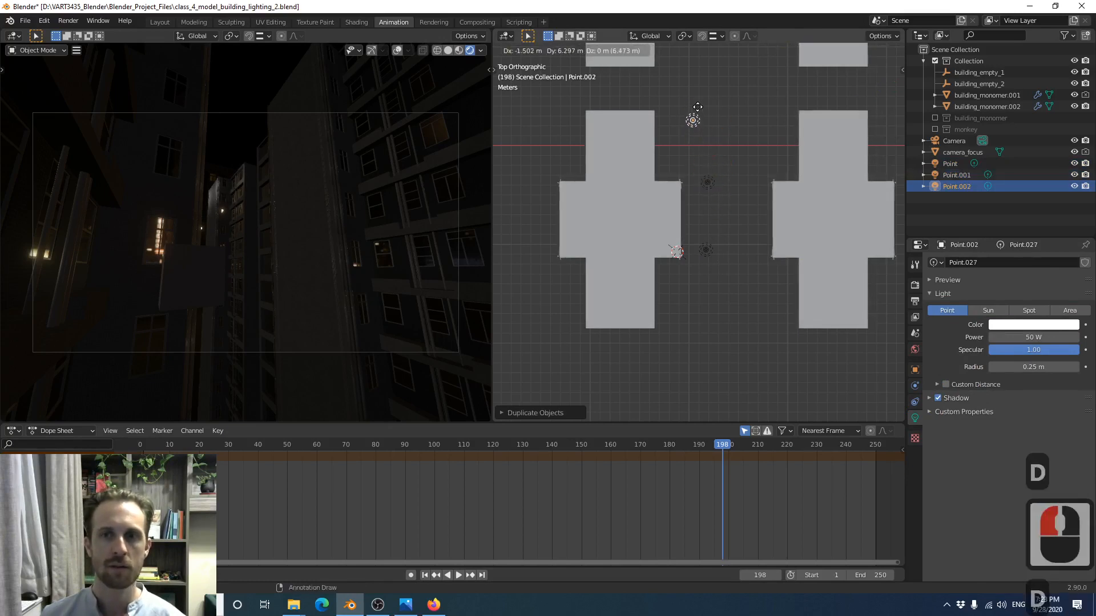
{"action": "left_click", "coordinate": [694, 109]}
{"action": "scroll", "coordinate": [697, 125], "scroll_direction": "down", "scroll_amount": 2}
{"action": "middle_click_drag", "start_coordinate": [700, 152], "coordinate": [703, 189], "text": "shift"}
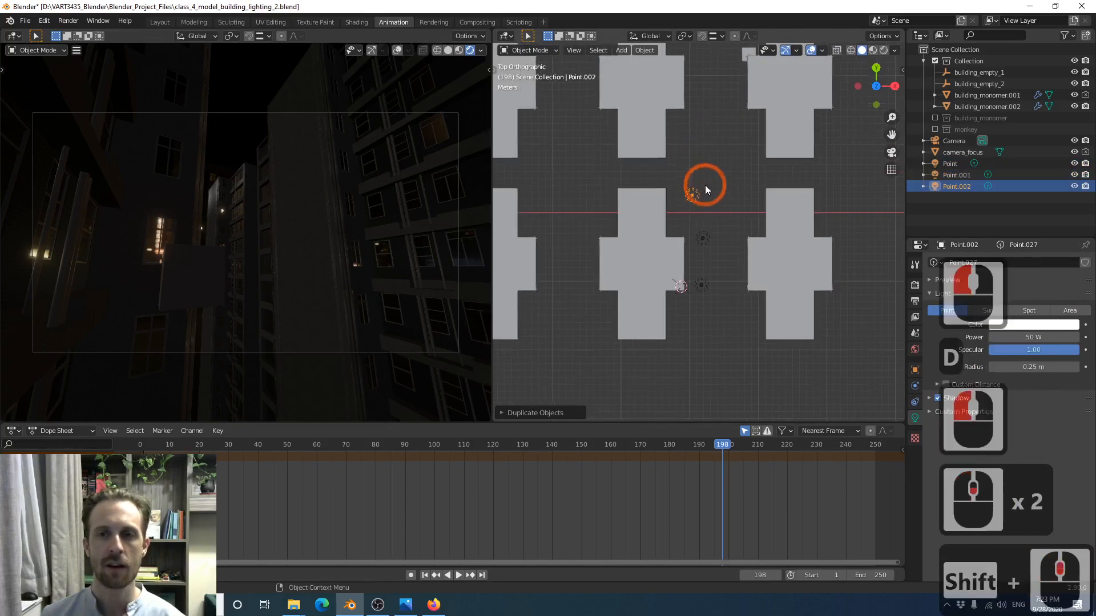
{"action": "key", "text": "shift+d"}
{"action": "left_click", "coordinate": [693, 148]}
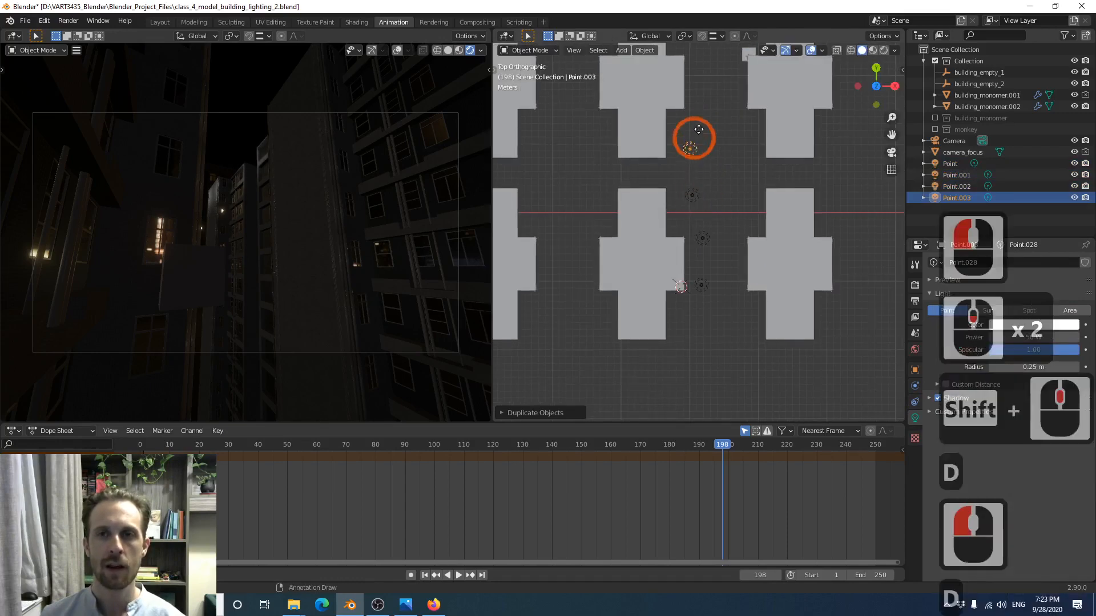
{"action": "key", "text": "shift+d"}
{"action": "left_click", "coordinate": [702, 105]}
{"action": "key", "text": "shift+d"}
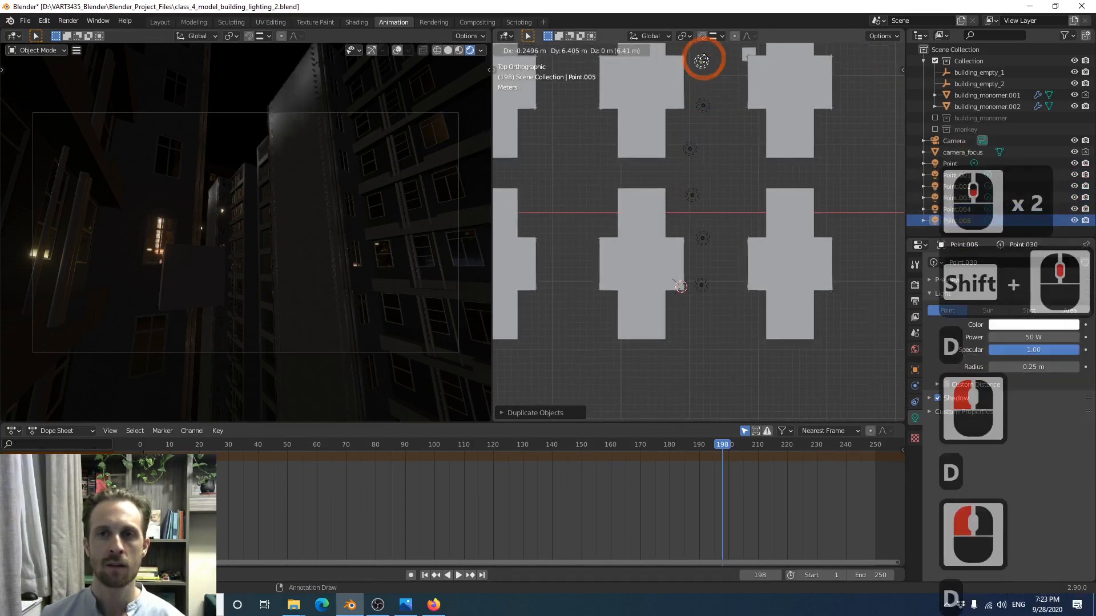
{"action": "left_click", "coordinate": [705, 59]}
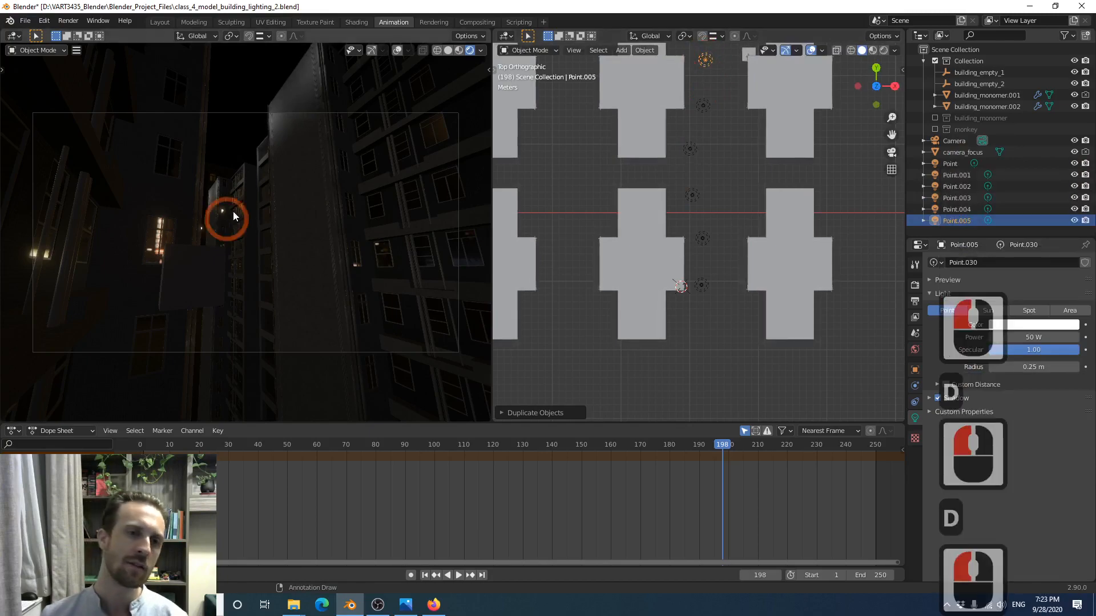
{"action": "key", "text": "F12"}
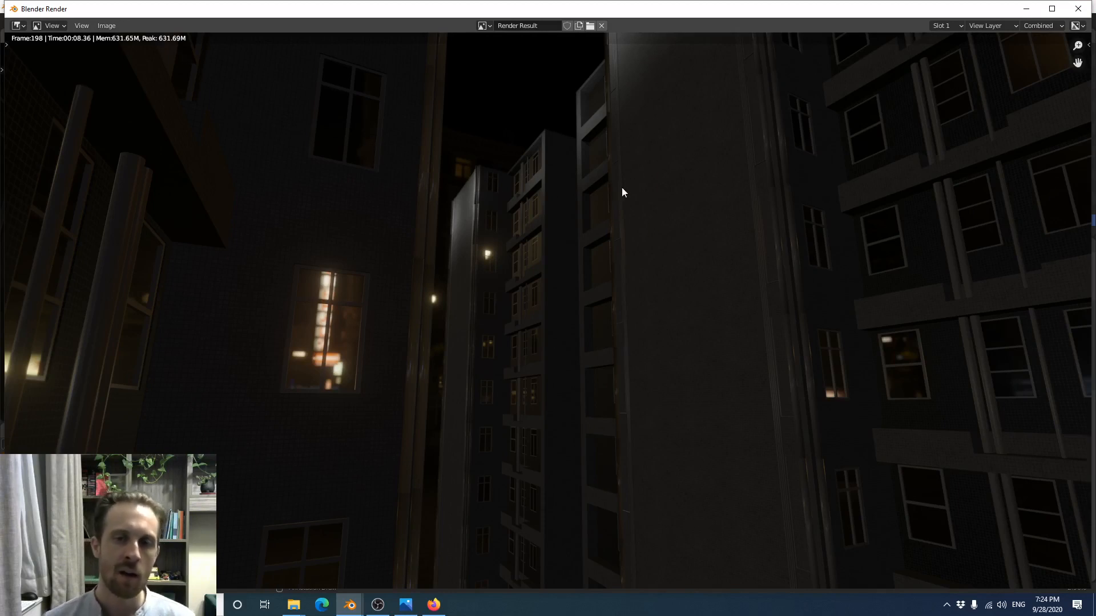
{"action": "left_click", "coordinate": [1078, 8]}
Duplicate the last two point lights of the row and lower the copies about 11.6 m along the global Z axis
{"action": "scroll", "coordinate": [663, 217], "scroll_direction": "down", "scroll_amount": 2}
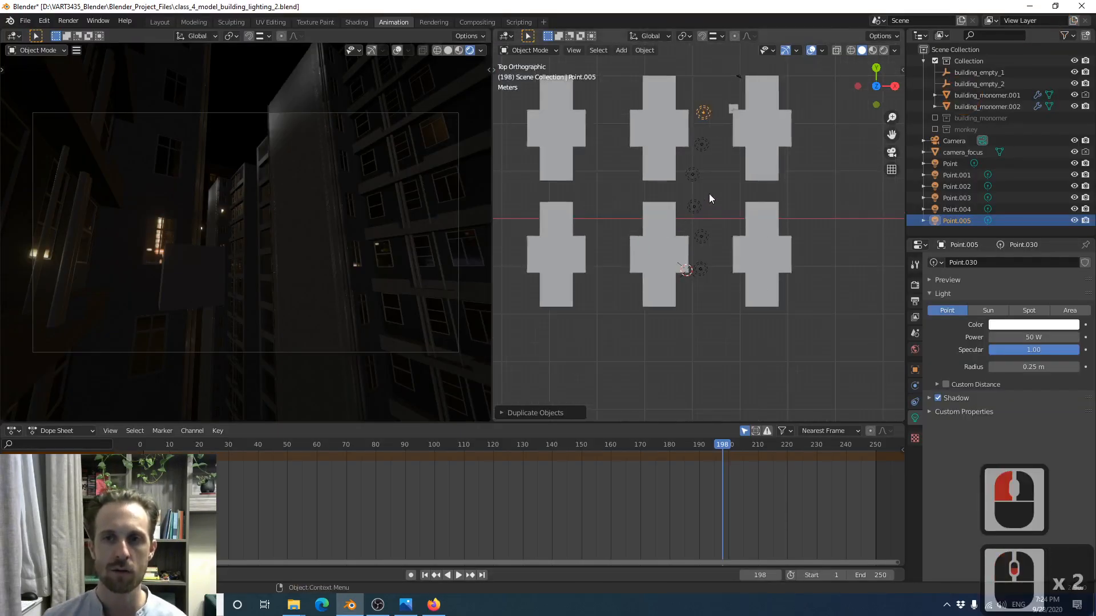
{"action": "left_click", "coordinate": [702, 144], "text": "shift"}
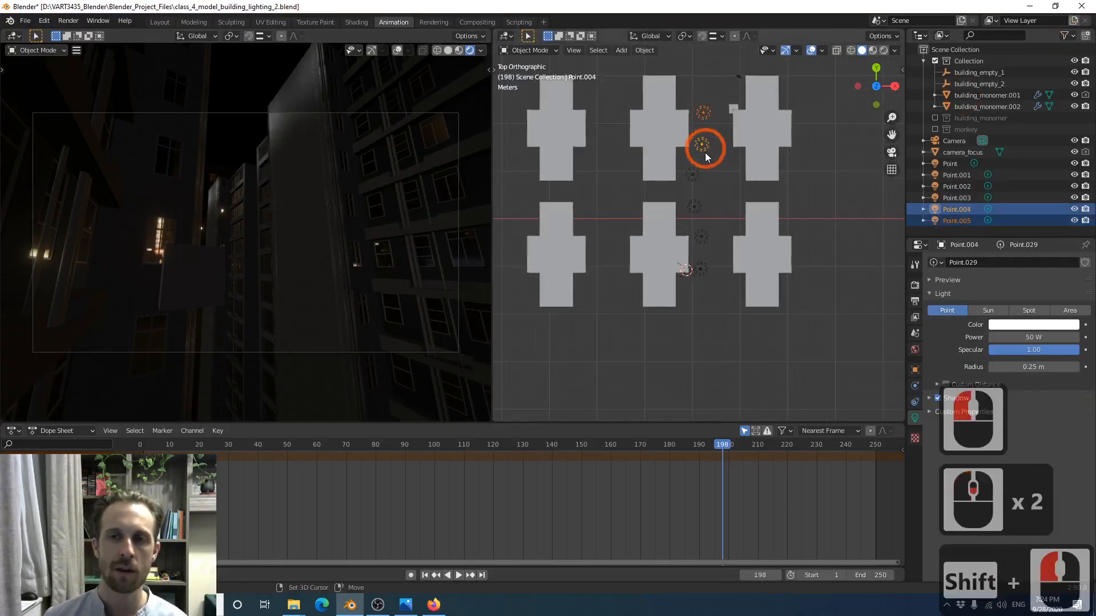
{"action": "middle_click_drag", "start_coordinate": [673, 163], "coordinate": [520, 103]}
{"action": "mouse_move", "coordinate": [697, 207]}
{"action": "middle_mouse_down"}
{"action": "mouse_move", "coordinate": [637, 161]}
{"action": "mouse_move", "coordinate": [707, 211]}
{"action": "middle_mouse_up"}
{"action": "key", "text": "shift+d"}
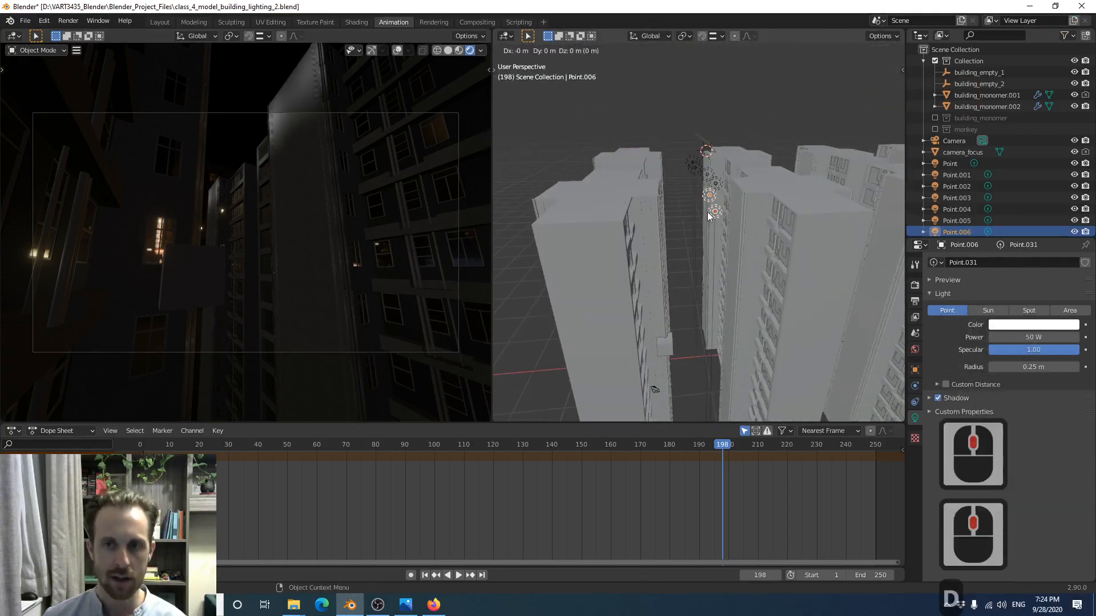
{"action": "left_click", "coordinate": [706, 211]}
{"action": "key", "text": "shift+d"}
{"action": "key", "text": "z"}
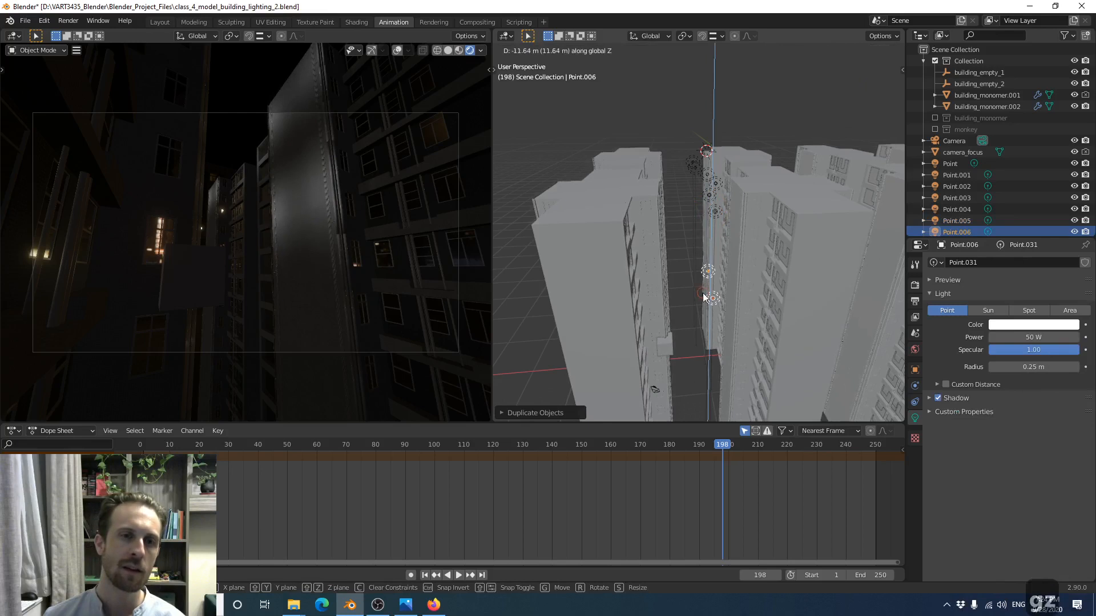
{"action": "left_click", "coordinate": [703, 292]}
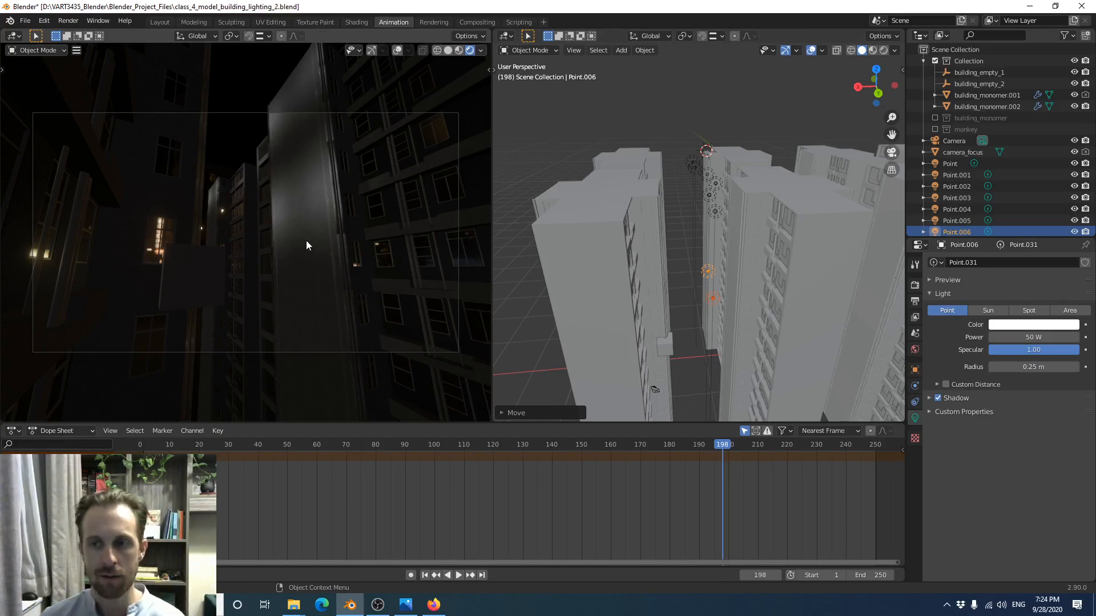
Render the camera view to check the lower pair of lights, and return to the scene
{"action": "key", "text": "F12"}
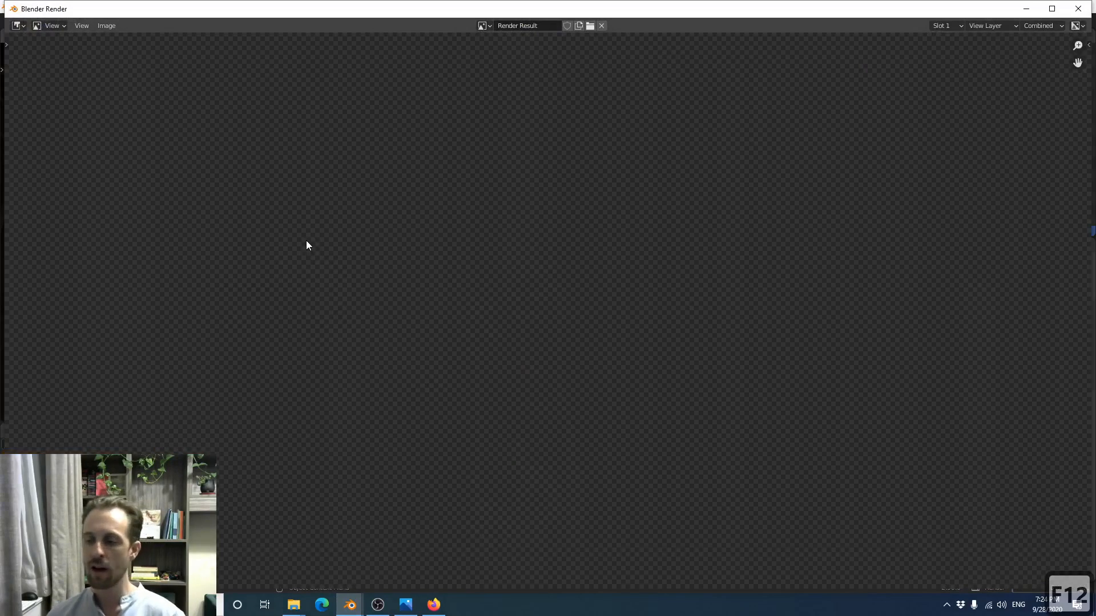
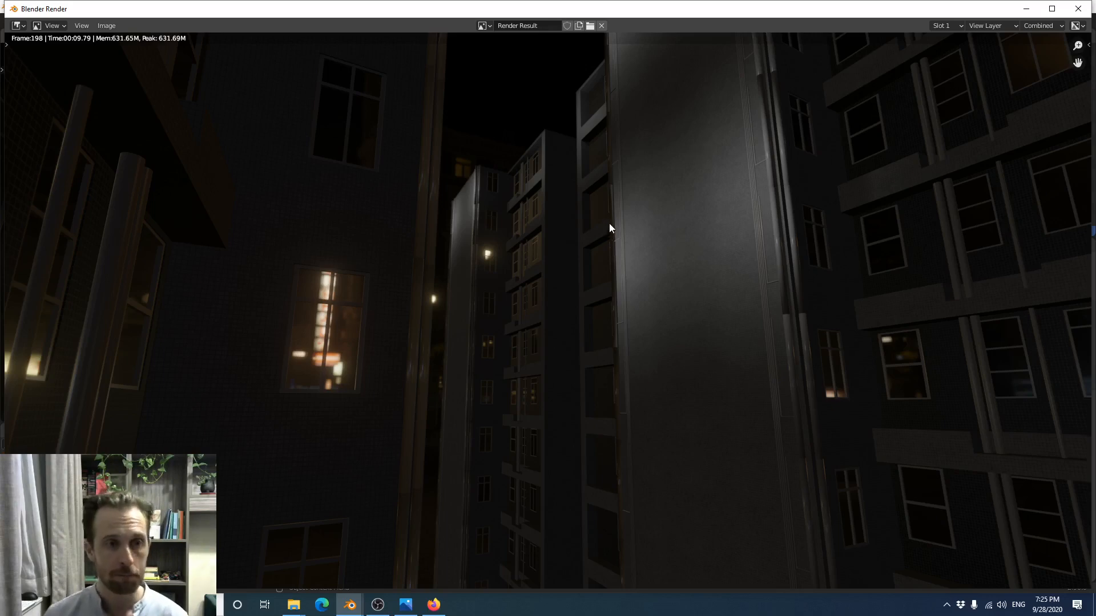
{"action": "left_click", "coordinate": [1077, 9]}
{"action": "left_click", "coordinate": [712, 227]}
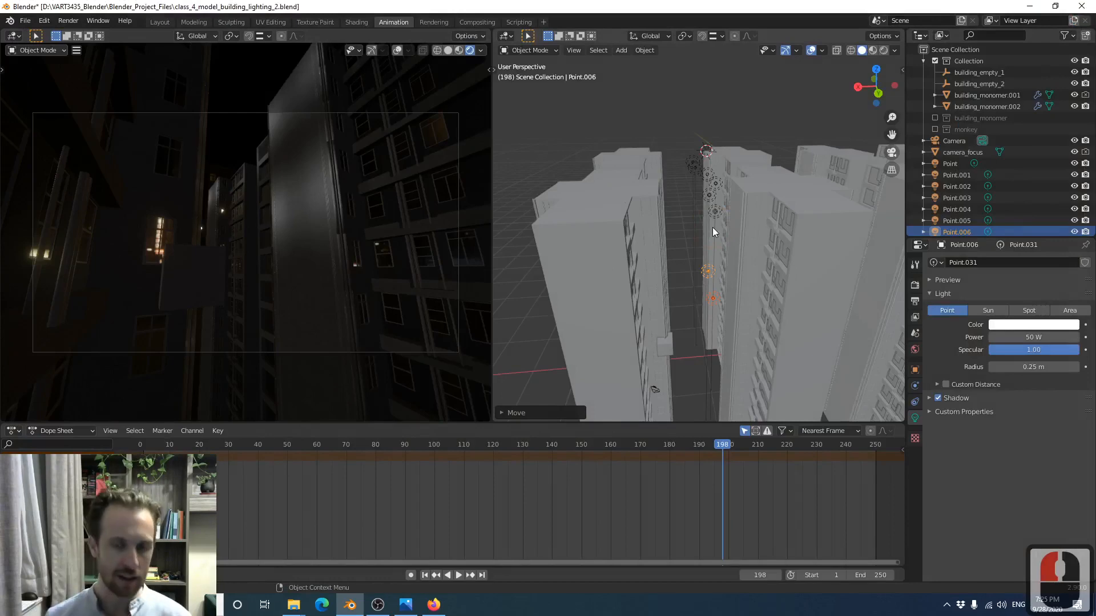
Place the 3D cursor on the roof of the neighbouring tower and add a cylinder mesh there
{"action": "scroll", "coordinate": [721, 310], "scroll_direction": "down", "scroll_amount": 2}
{"action": "middle_click_drag", "start_coordinate": [722, 304], "coordinate": [737, 234], "text": "shift"}
{"action": "scroll", "coordinate": [725, 279], "scroll_direction": "up", "scroll_amount": 3}
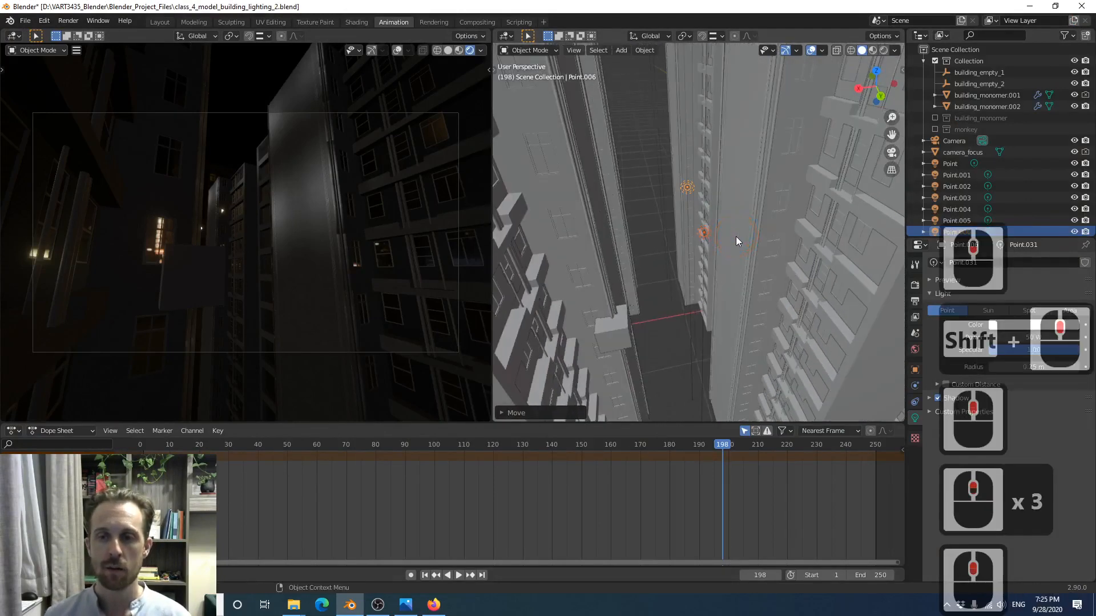
{"action": "scroll", "coordinate": [735, 236], "scroll_direction": "down", "scroll_amount": 3}
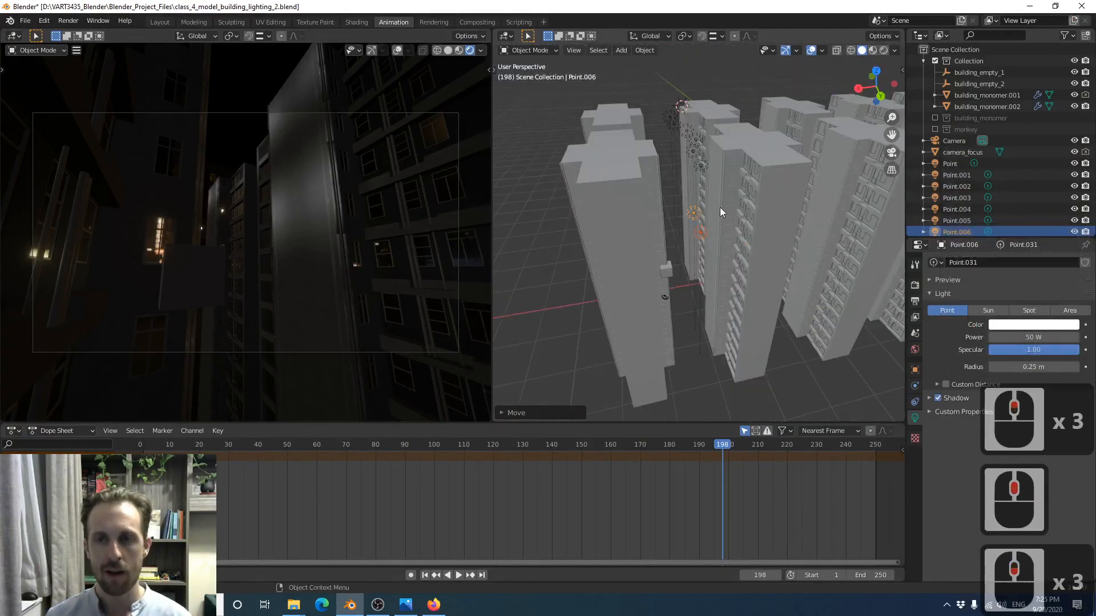
{"action": "right_click", "coordinate": [738, 139], "text": "shift"}
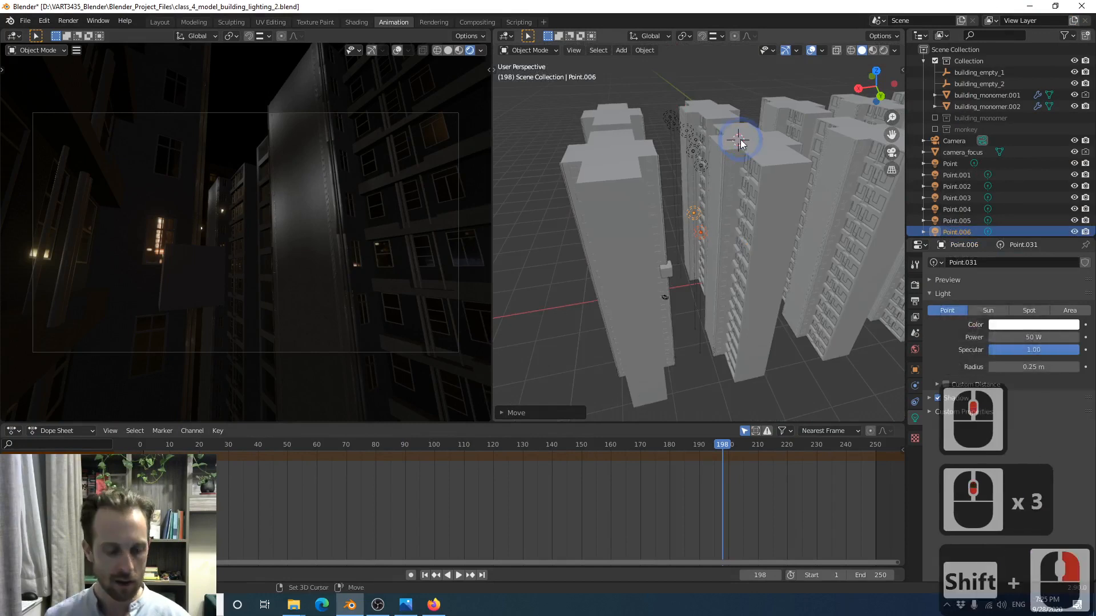
{"action": "key", "text": "shift+a"}
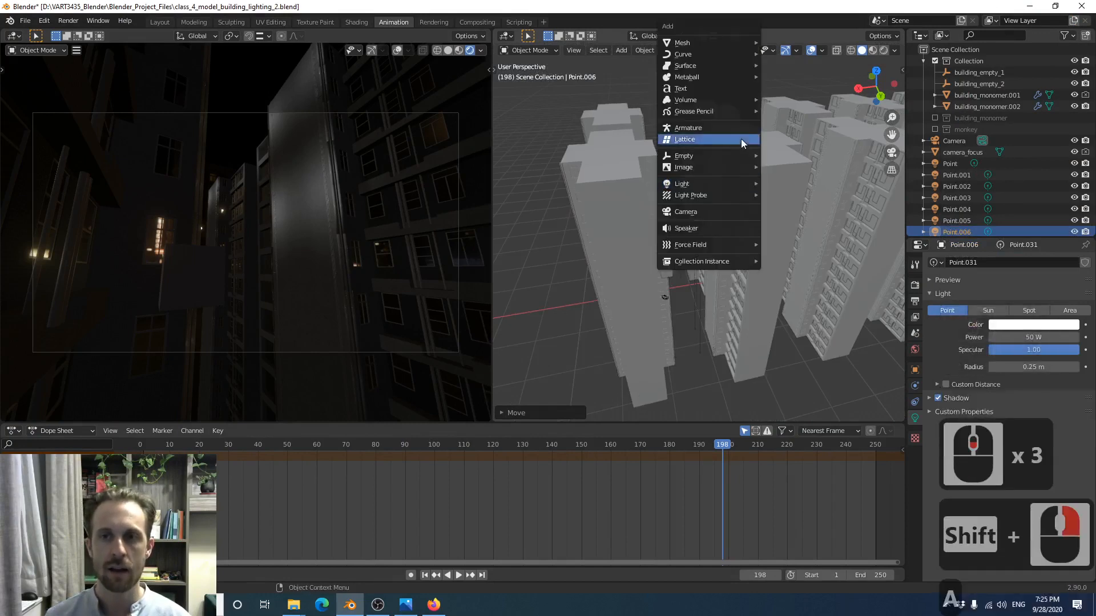
{"action": "mouse_move", "coordinate": [739, 49]}
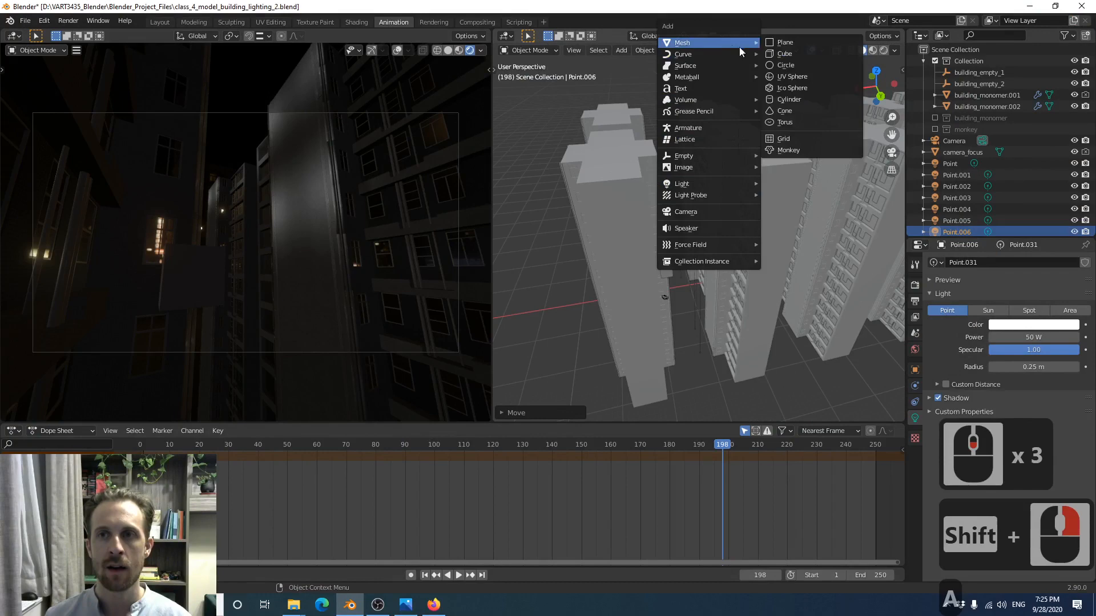
{"action": "left_click", "coordinate": [807, 98]}
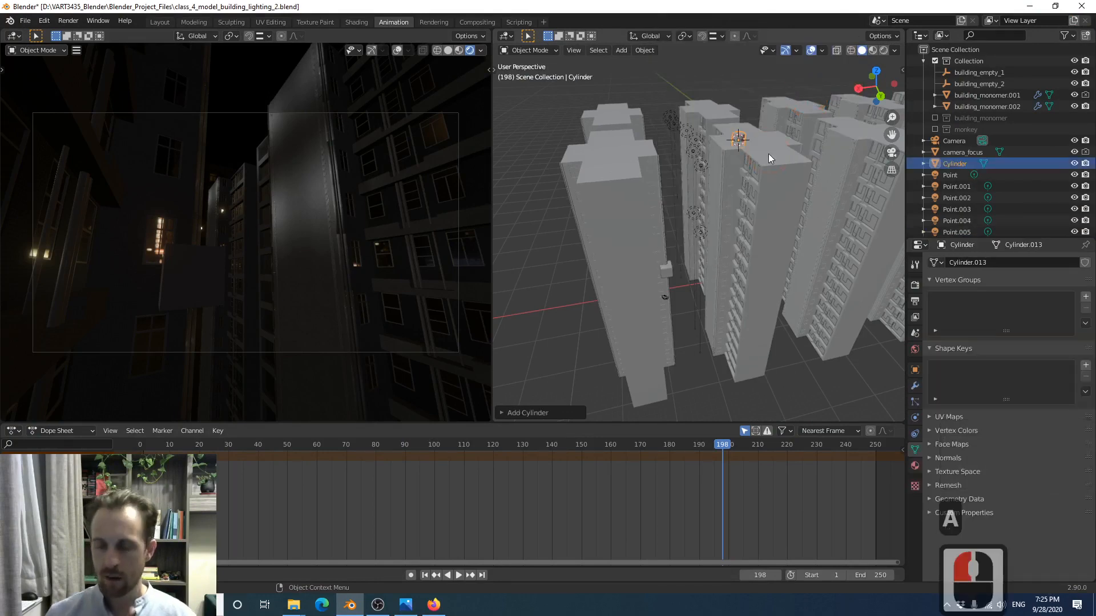
Rotate the roof cylinder 90 degrees about the global X axis and scale it to 0.1
{"action": "scroll", "coordinate": [768, 153], "scroll_direction": "up", "scroll_amount": 5}
{"action": "scroll", "coordinate": [754, 161], "scroll_direction": "down", "scroll_amount": 5}
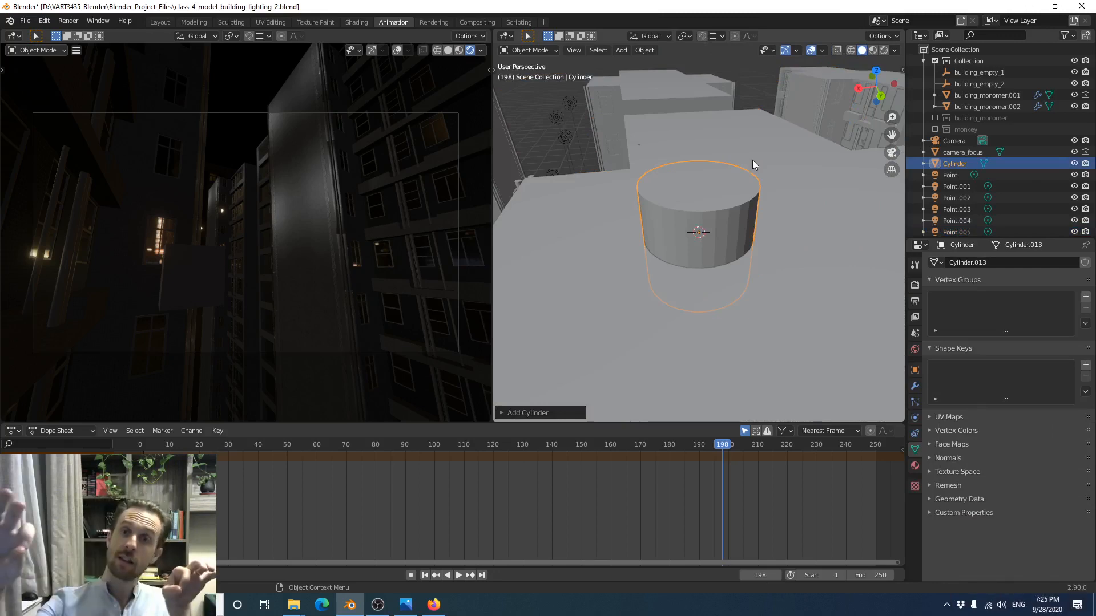
{"action": "middle_click_drag", "start_coordinate": [752, 160], "coordinate": [743, 217]}
{"action": "scroll", "coordinate": [725, 212], "scroll_direction": "down", "scroll_amount": 5}
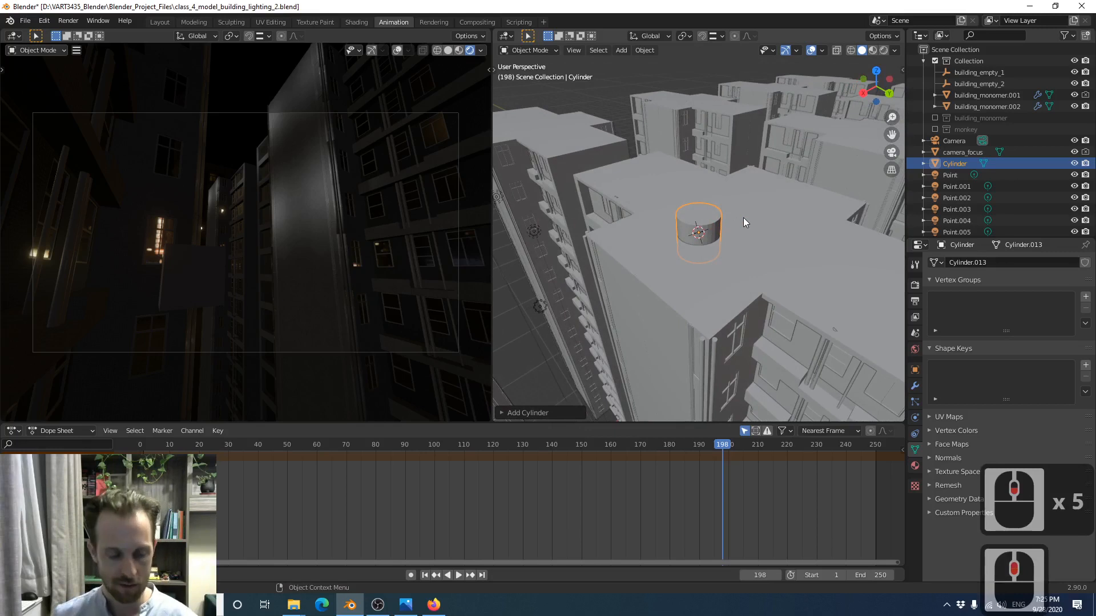
{"action": "type", "text": "rx90"}
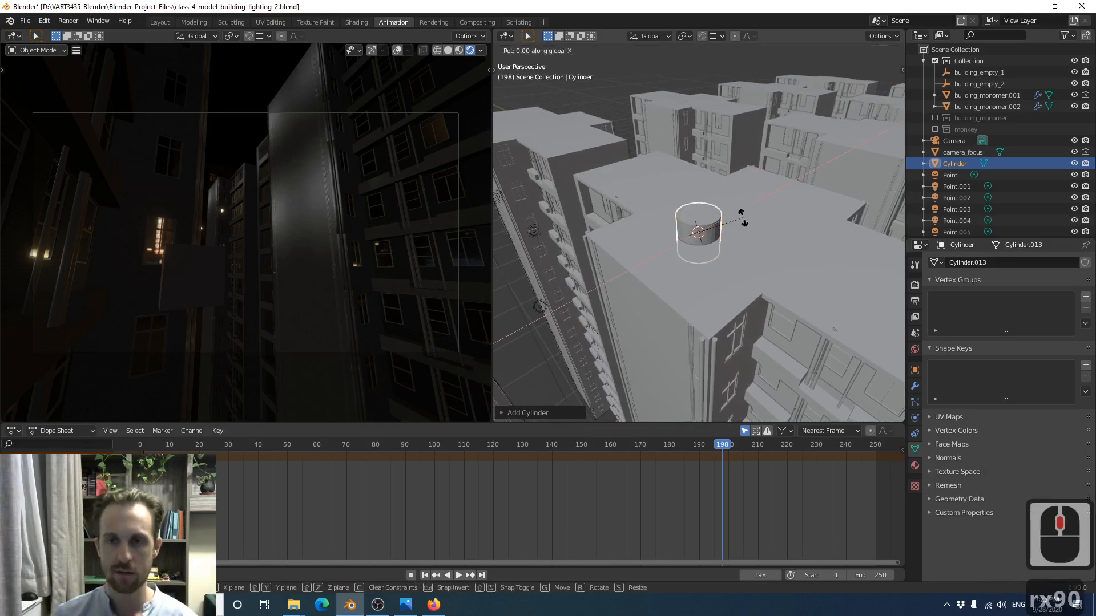
{"action": "key", "text": "Return"}
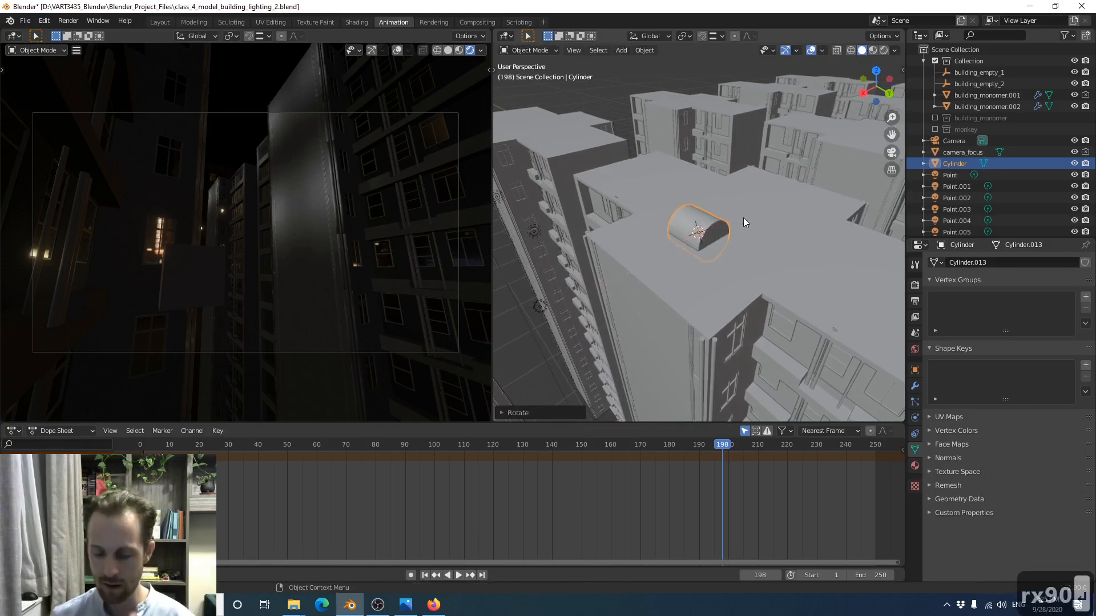
{"action": "type", "text": "s.1"}
{"action": "key", "text": "Return"}
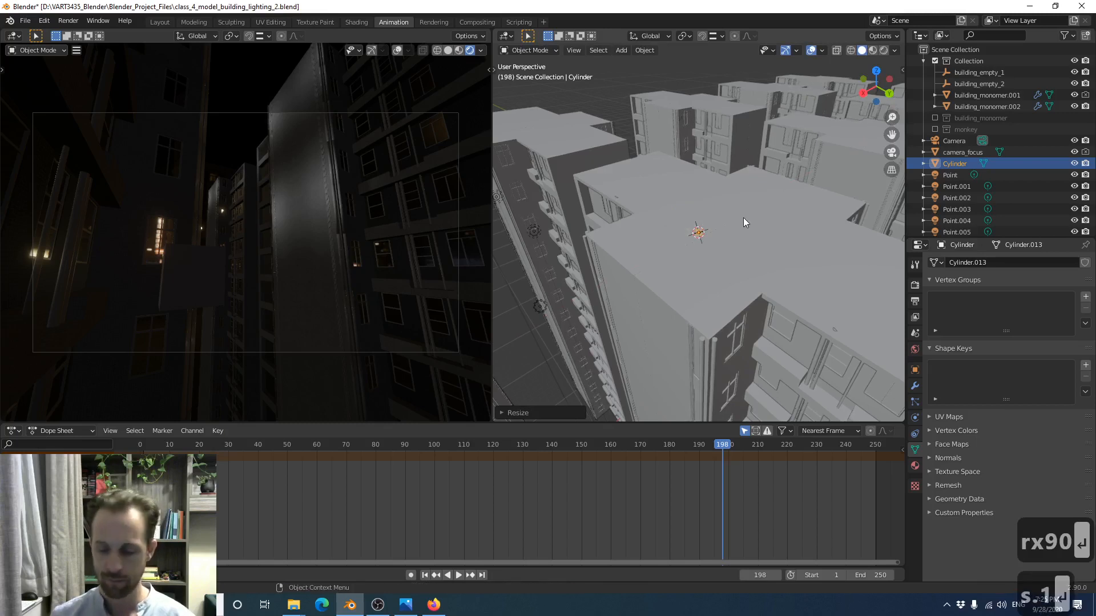
Raise the small cylinder along the global Z axis until it sits clear above the roof surface
{"action": "key", "text": "KP_Divide"}
{"action": "scroll", "coordinate": [716, 234], "scroll_direction": "down", "scroll_amount": 6}
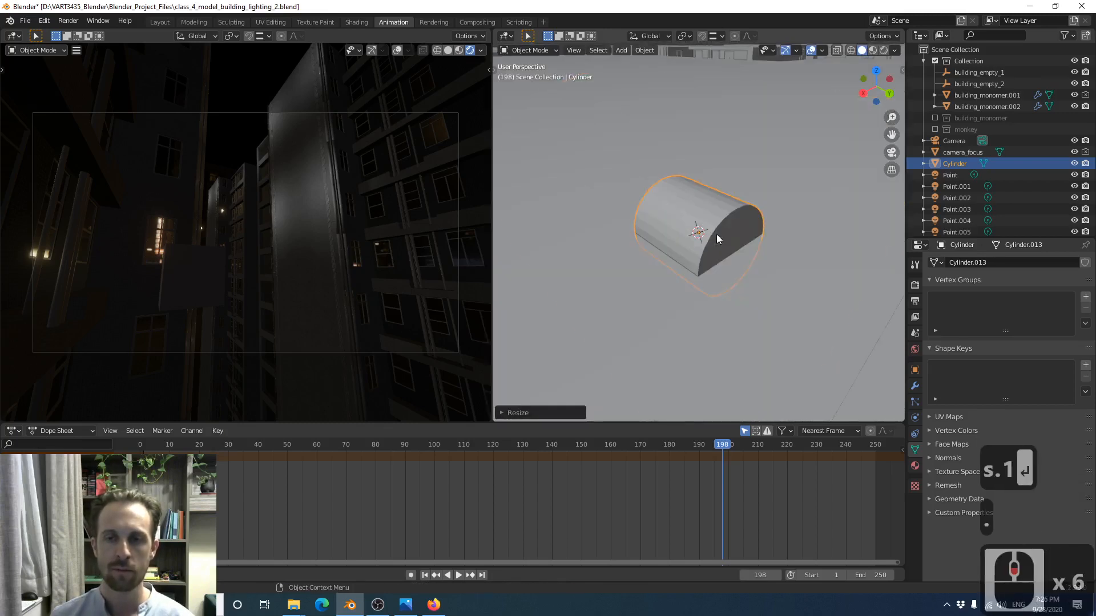
{"action": "scroll", "coordinate": [716, 234], "scroll_direction": "down", "scroll_amount": 9}
{"action": "key", "text": "g"}
{"action": "key", "text": "z"}
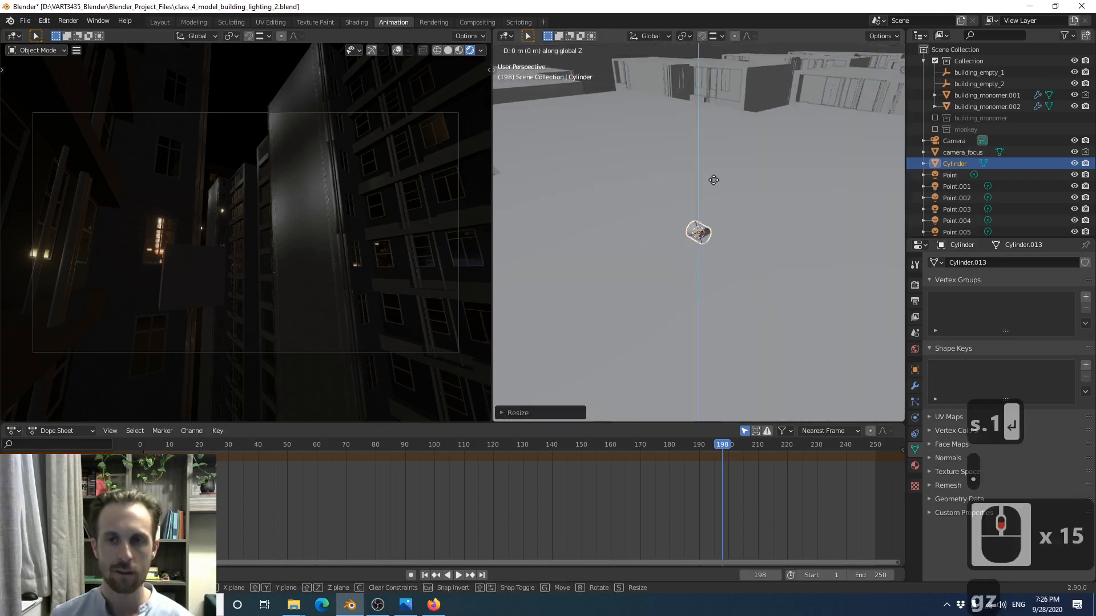
{"action": "left_click", "coordinate": [710, 165]}
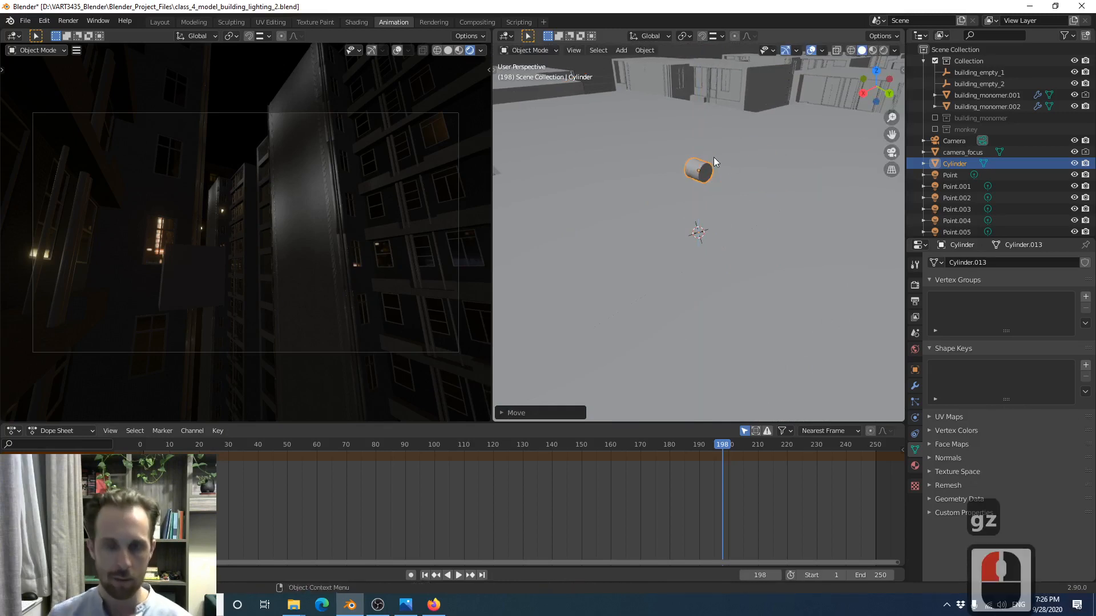
Scale the small roof cylinder by 8 along the global Y axis to stretch it into a tube
{"action": "key", "text": "s"}
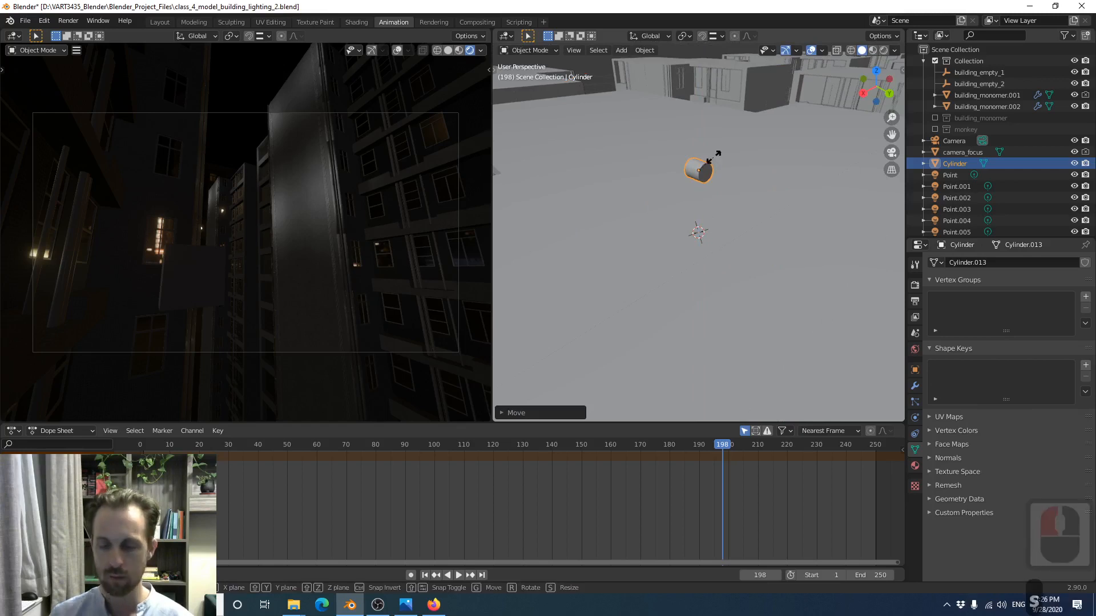
{"action": "key", "text": "y"}
{"action": "key", "text": "8"}
{"action": "key", "text": "Return"}
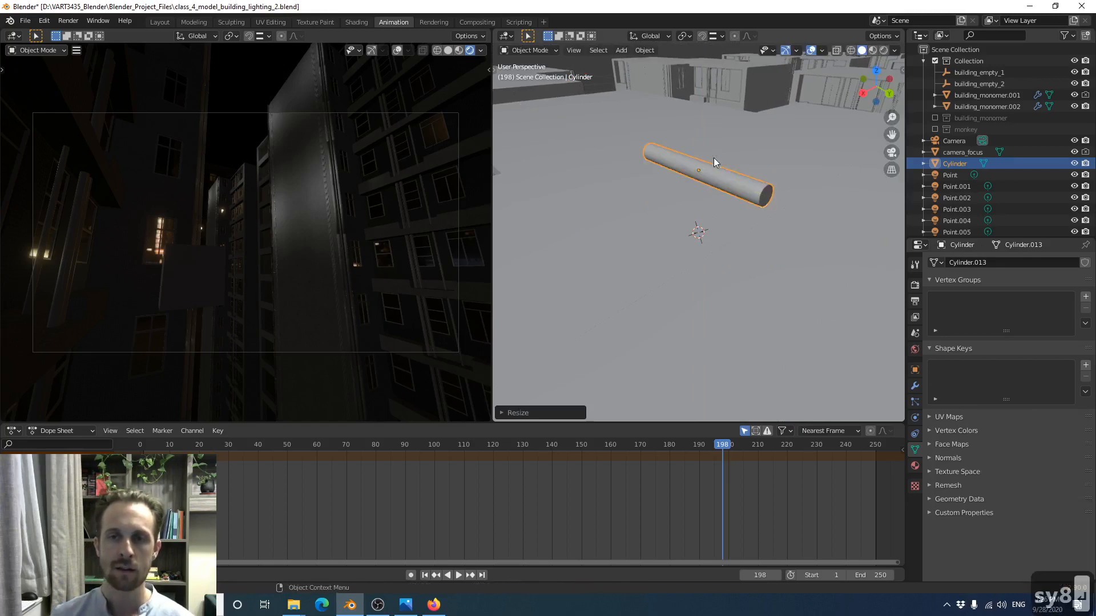
{"action": "scroll", "coordinate": [718, 159], "scroll_direction": "up", "scroll_amount": 4}
{"action": "scroll", "coordinate": [719, 157], "scroll_direction": "down", "scroll_amount": 5}
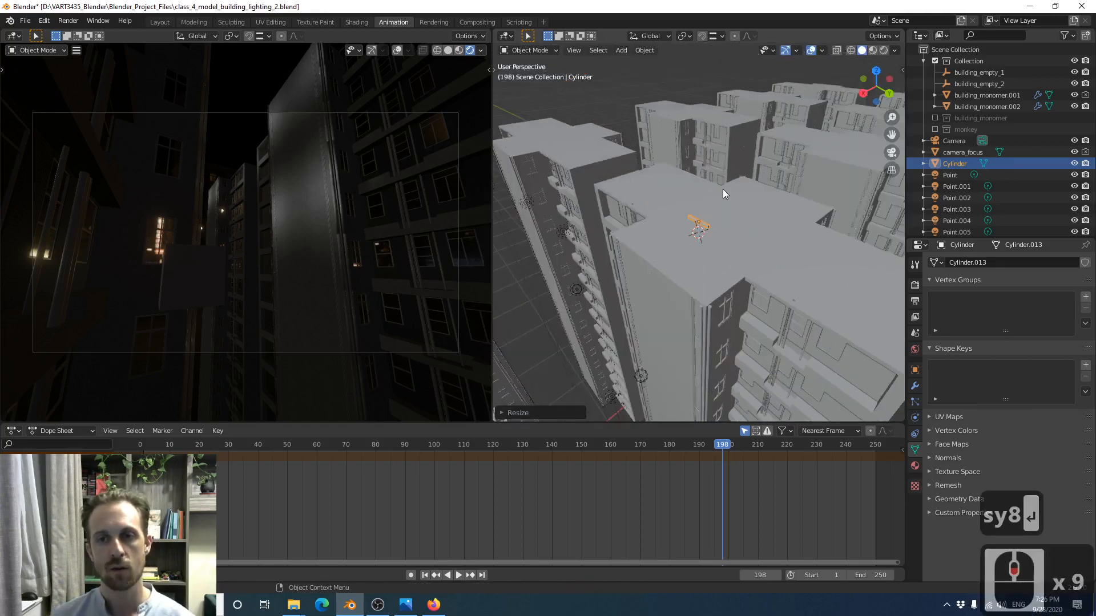
{"action": "scroll", "coordinate": [721, 194], "scroll_direction": "up", "scroll_amount": 3}
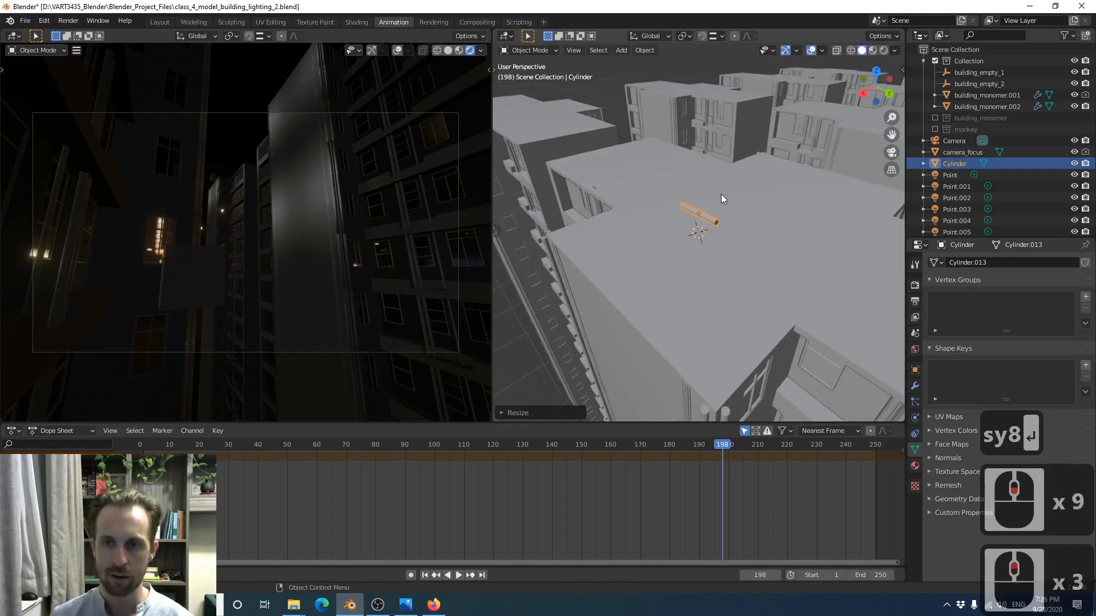
Scale the tube uniformly by 0.4 and lengthen it by a factor of 4 along the global Y axis
{"action": "type", "text": "s.4"}
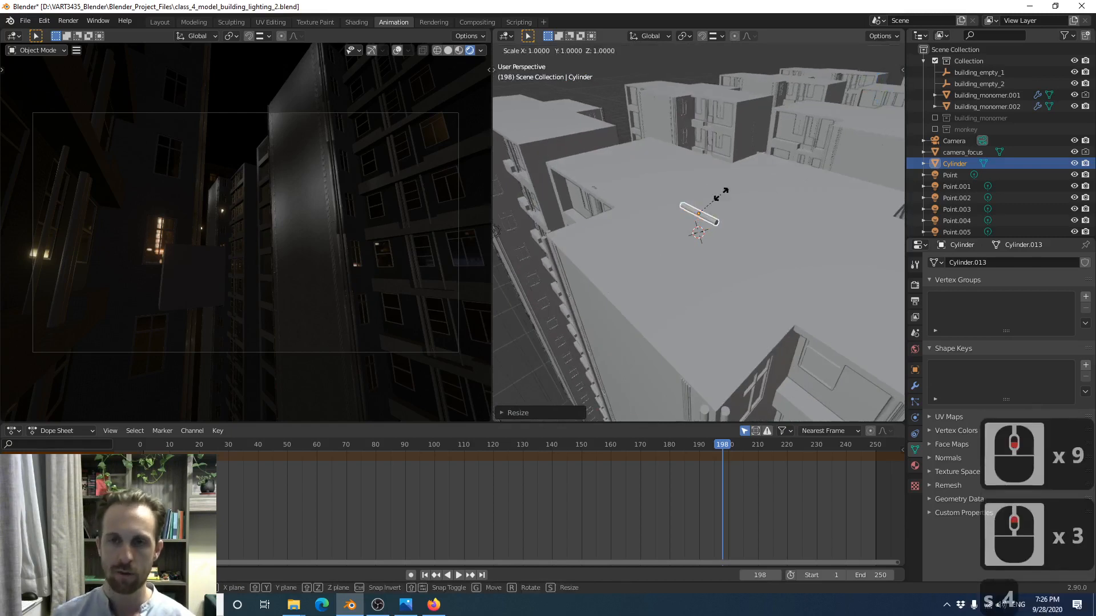
{"action": "key", "text": "Return"}
{"action": "key", "text": "s"}
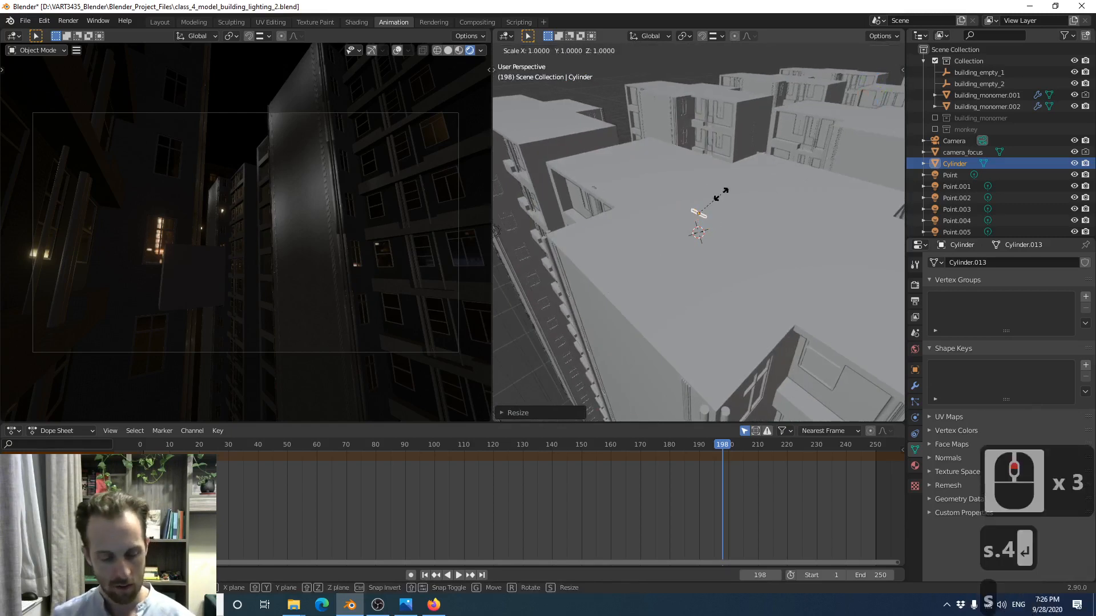
{"action": "type", "text": "y"}
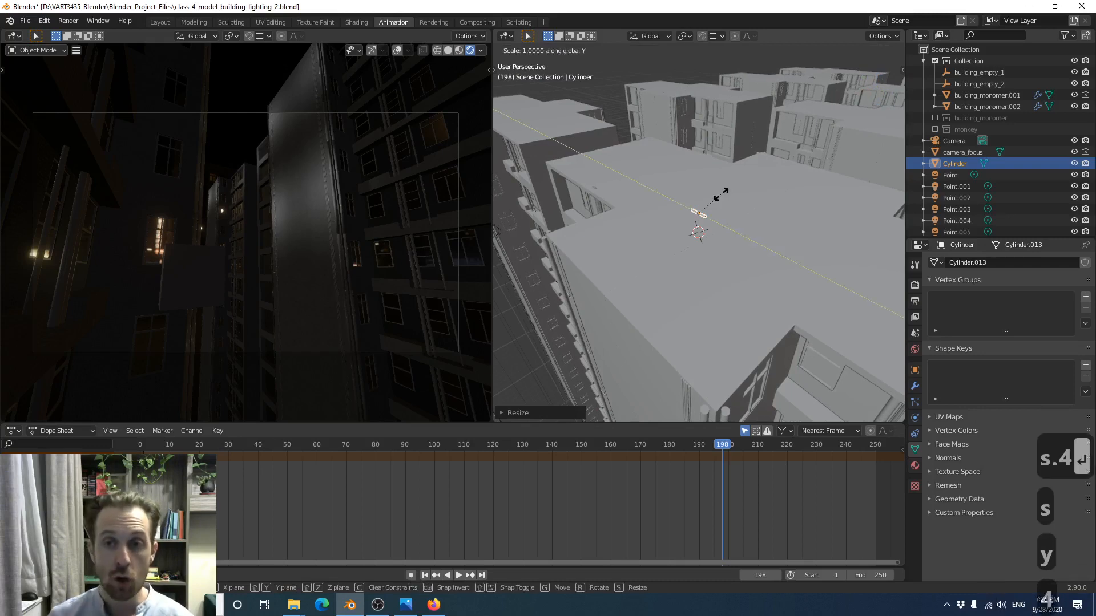
{"action": "type", "text": "4"}
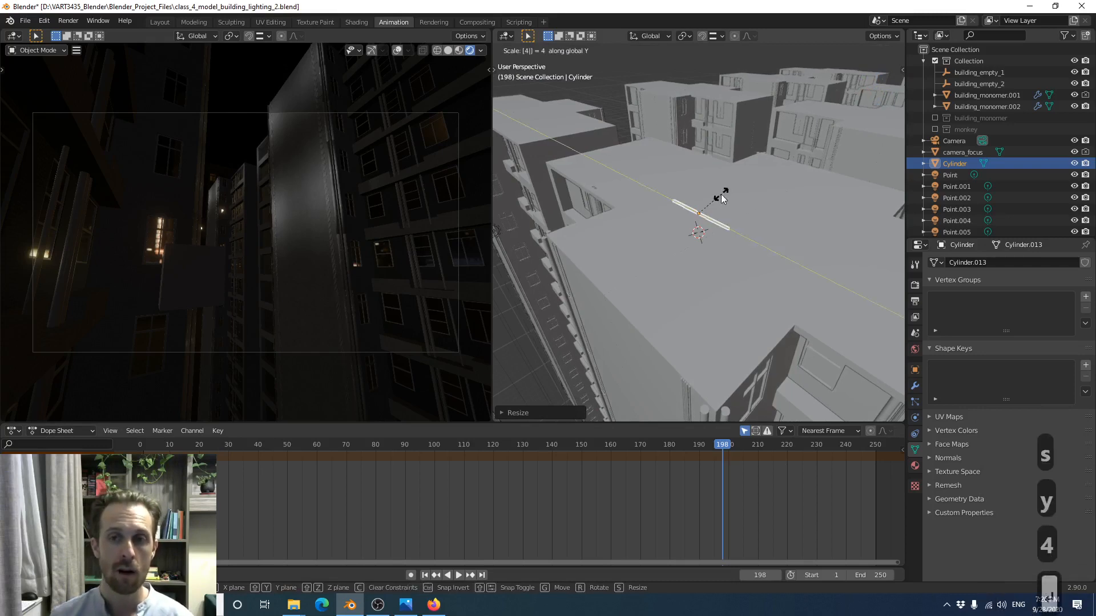
{"action": "key", "text": "Return"}
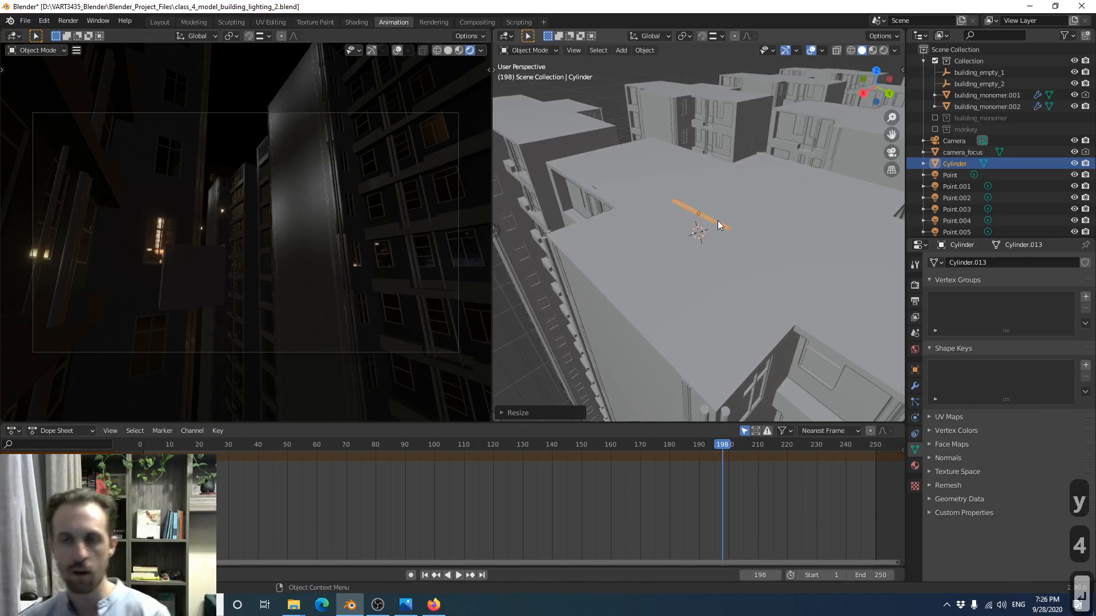
From the top view, move the tube about 0.9 m in X and 6.1 m in Y to the edge of the cross-shaped roof's arm
{"action": "scroll", "coordinate": [720, 223], "scroll_direction": "down", "scroll_amount": 5}
{"action": "middle_click_drag", "start_coordinate": [718, 243], "coordinate": [810, 267]}
{"action": "key", "text": "KP_7"}
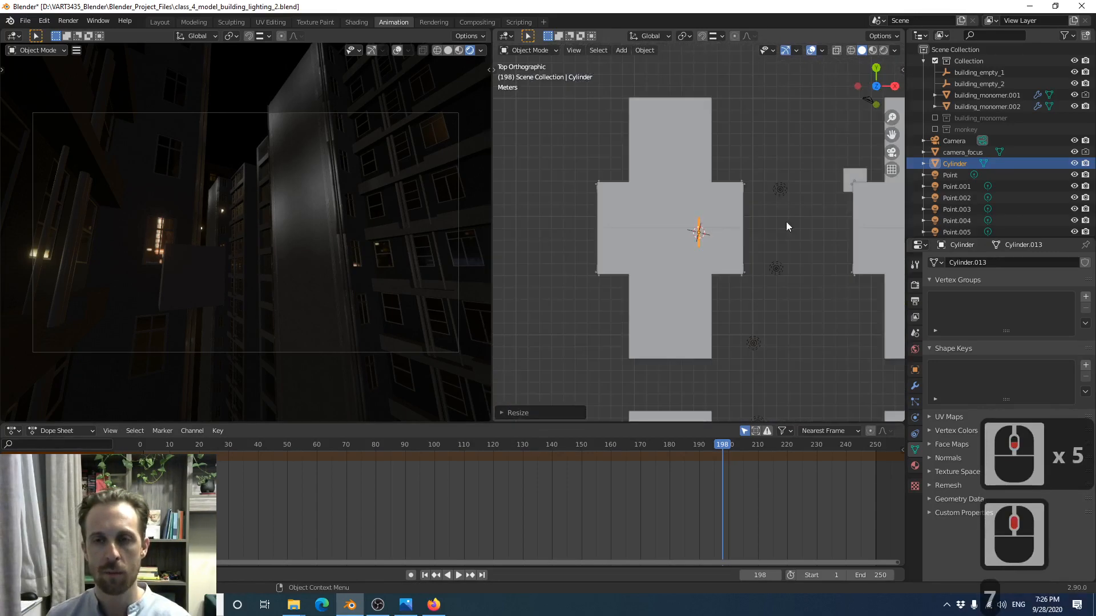
{"action": "scroll", "coordinate": [734, 234], "scroll_direction": "up", "scroll_amount": 2}
{"action": "key", "text": "g"}
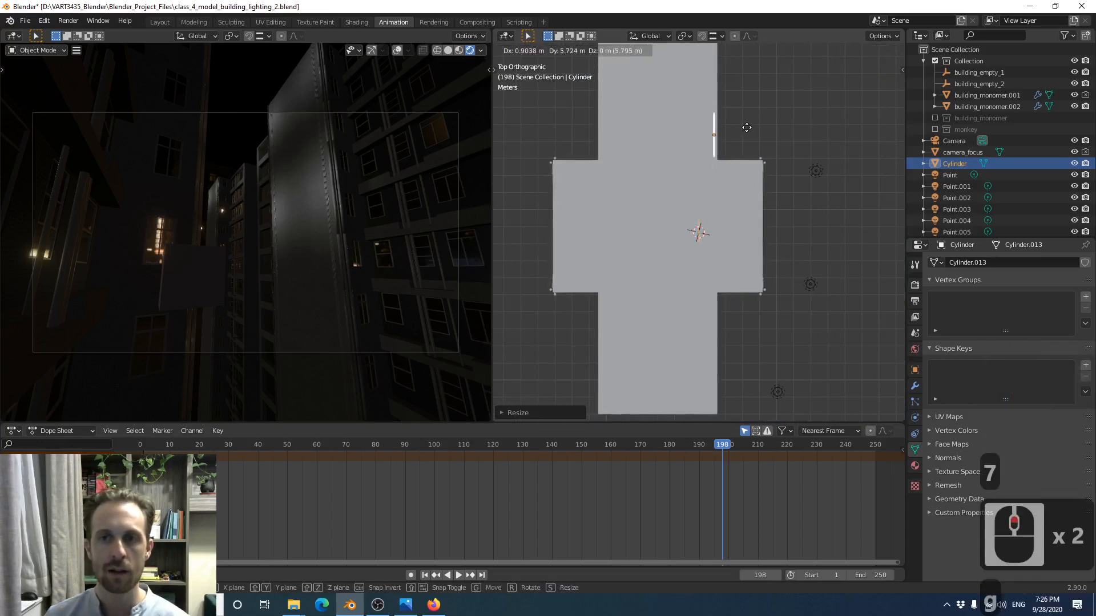
{"action": "left_click", "coordinate": [747, 126]}
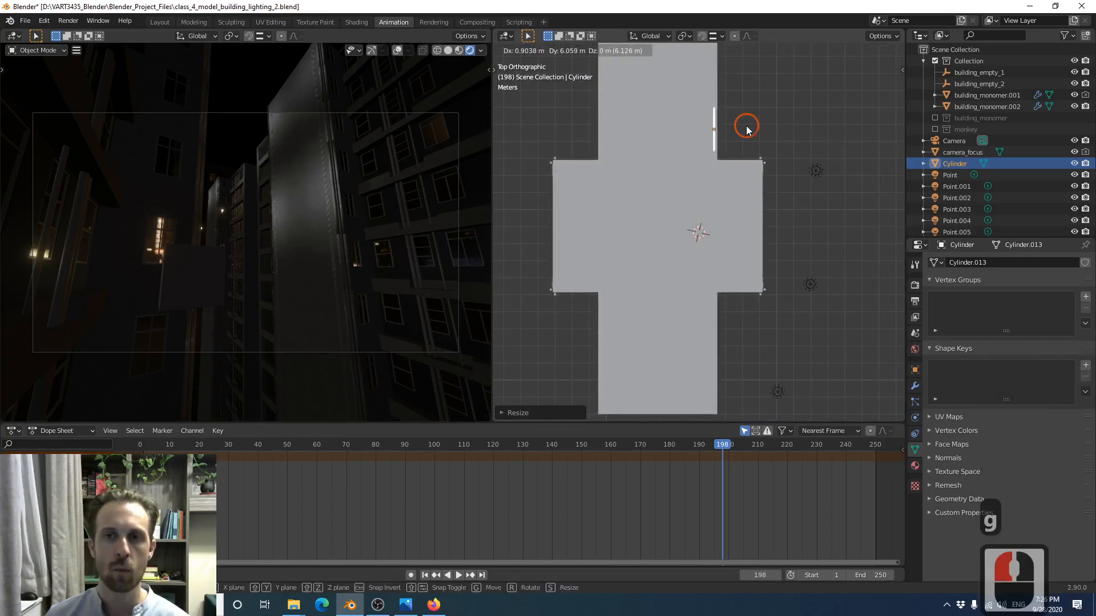
{"action": "left_click", "coordinate": [728, 193]}
Lower the tube along the global Z axis from above the roof to beside the tower's uppermost balconies
{"action": "middle_click_drag", "start_coordinate": [699, 191], "coordinate": [648, 211]}
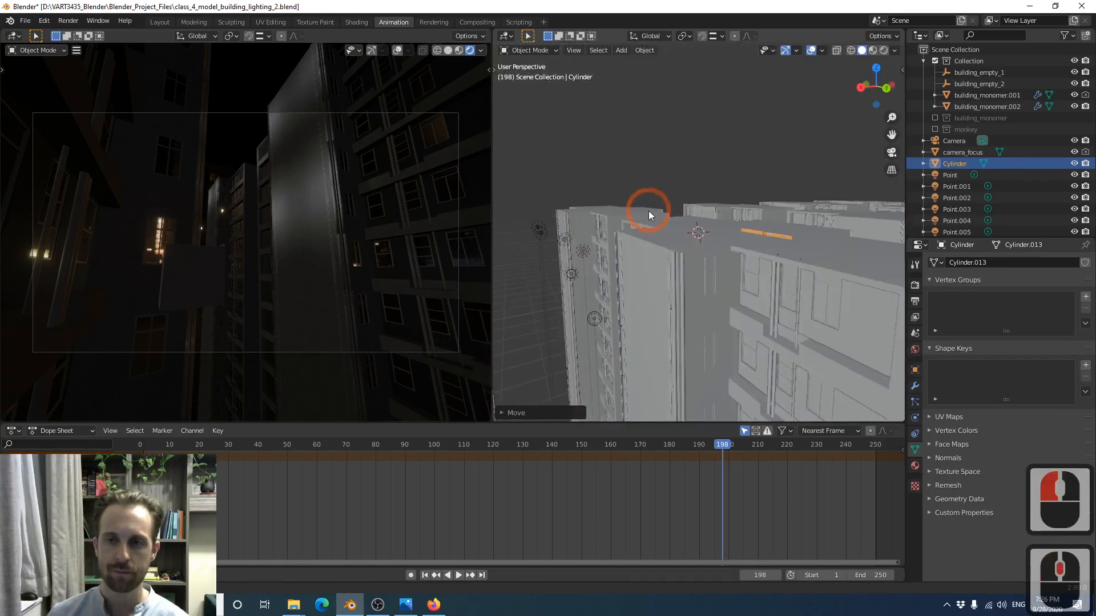
{"action": "middle_click_drag", "start_coordinate": [730, 267], "coordinate": [685, 188]}
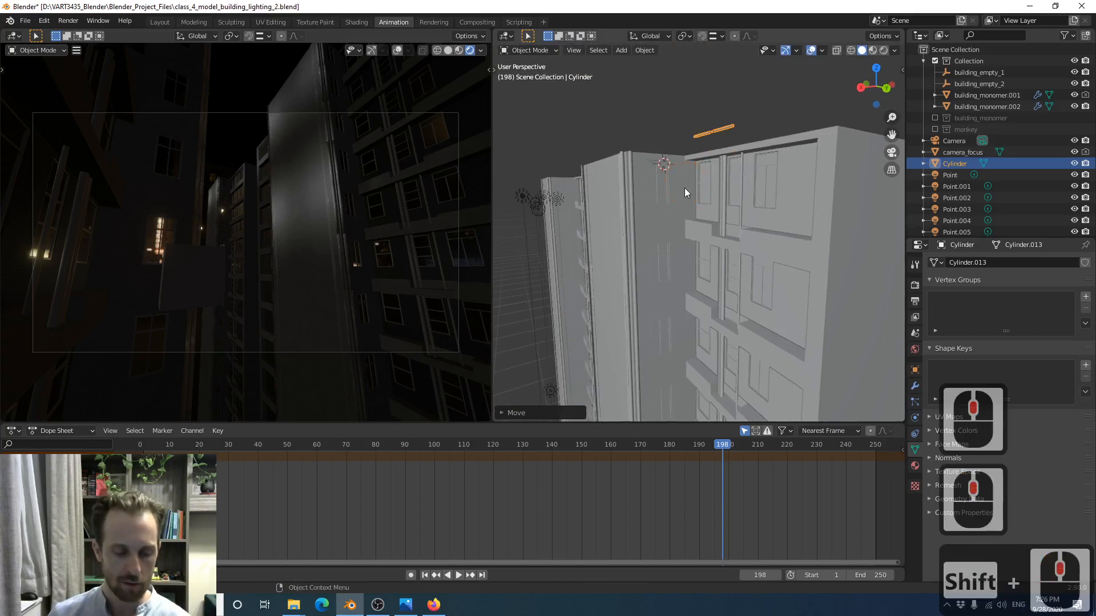
{"action": "key", "text": "g"}
{"action": "key", "text": "z"}
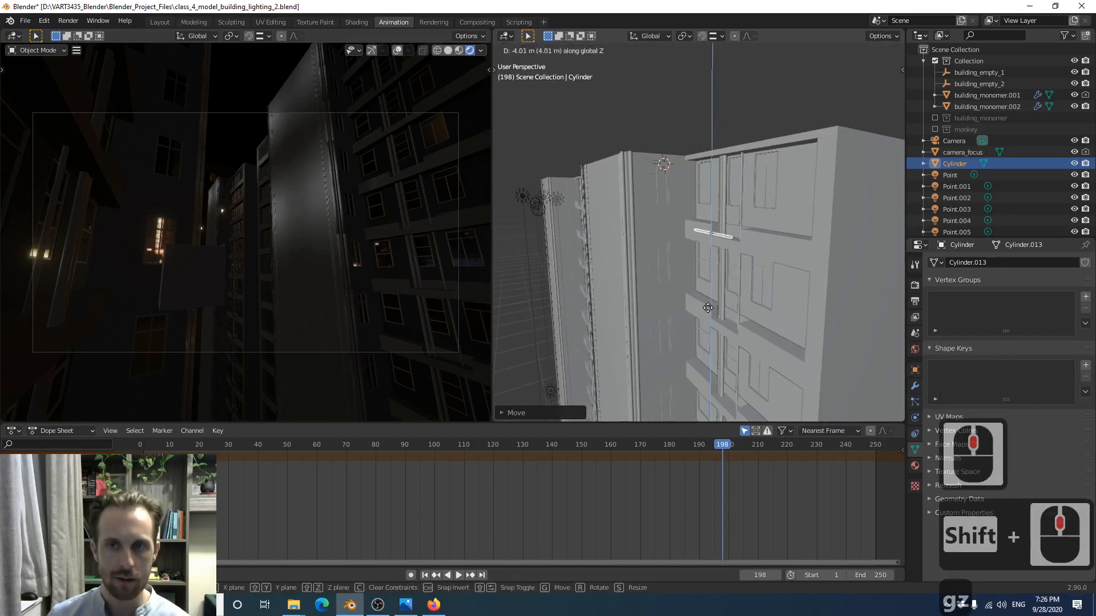
{"action": "left_click", "coordinate": [709, 350]}
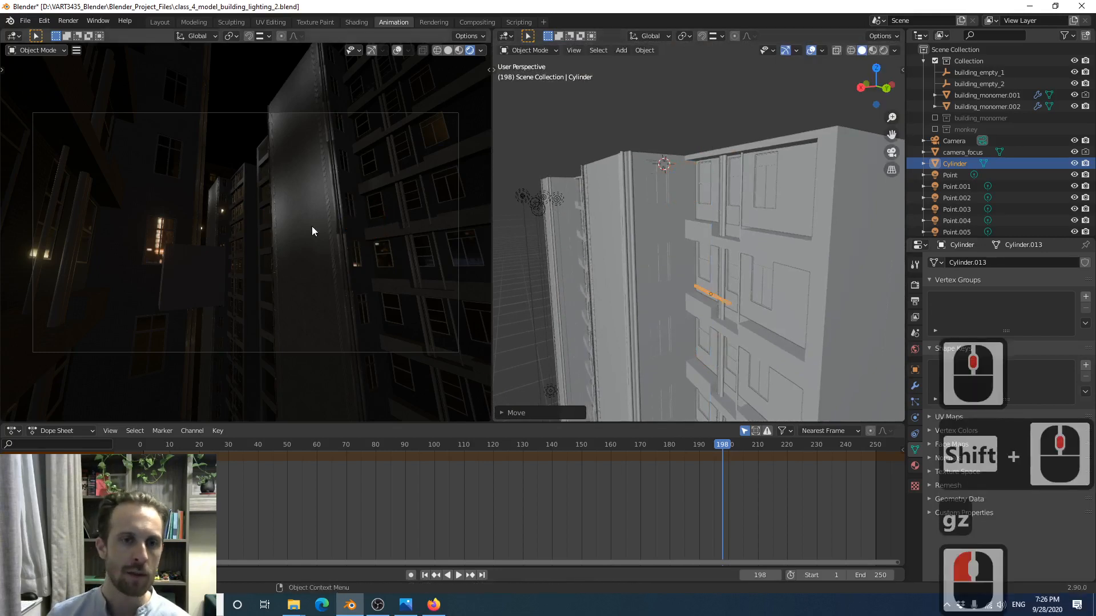
Lower the tube several more storeys along the global Z axis so it sits between two balconies of the facade
{"action": "scroll", "coordinate": [675, 155], "scroll_direction": "down", "scroll_amount": 2}
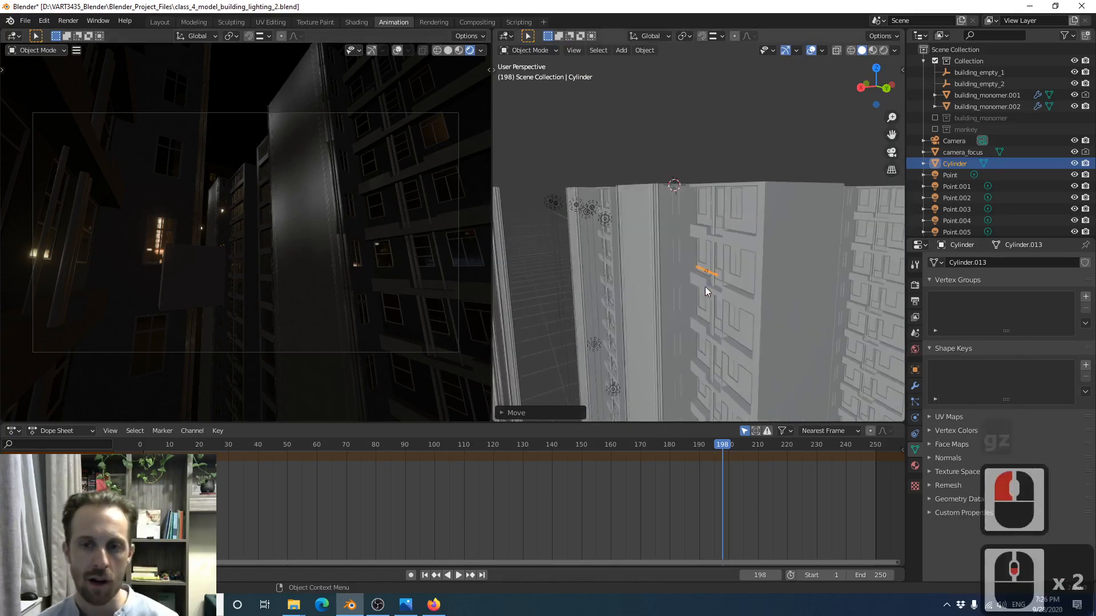
{"action": "middle_click", "coordinate": [676, 156], "text": "shift"}
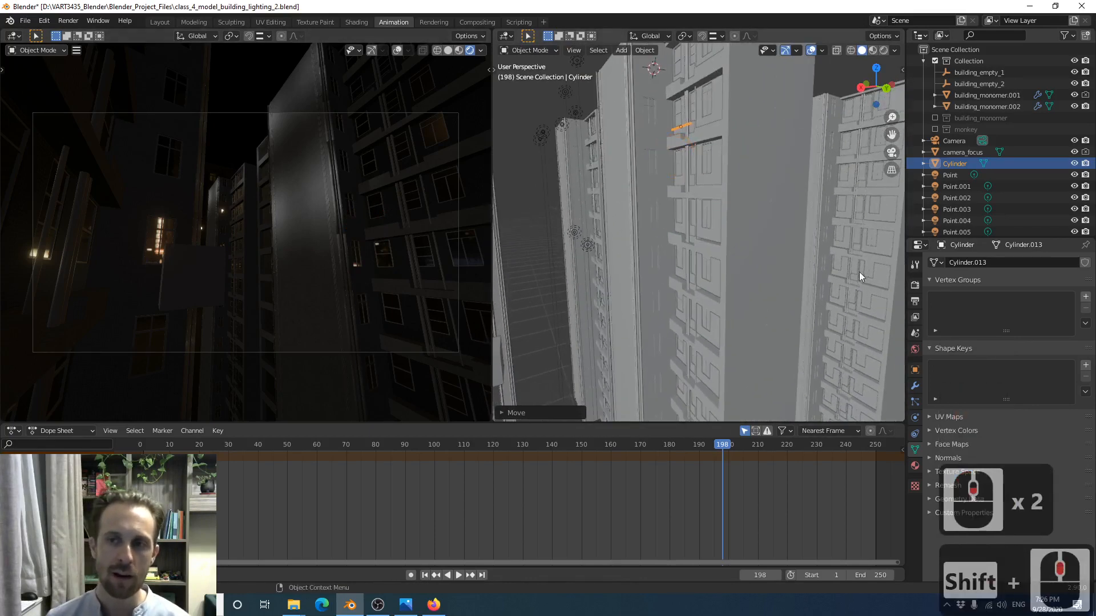
{"action": "scroll", "coordinate": [693, 182], "scroll_direction": "up", "scroll_amount": 1}
{"action": "key", "text": "g"}
{"action": "key", "text": "z"}
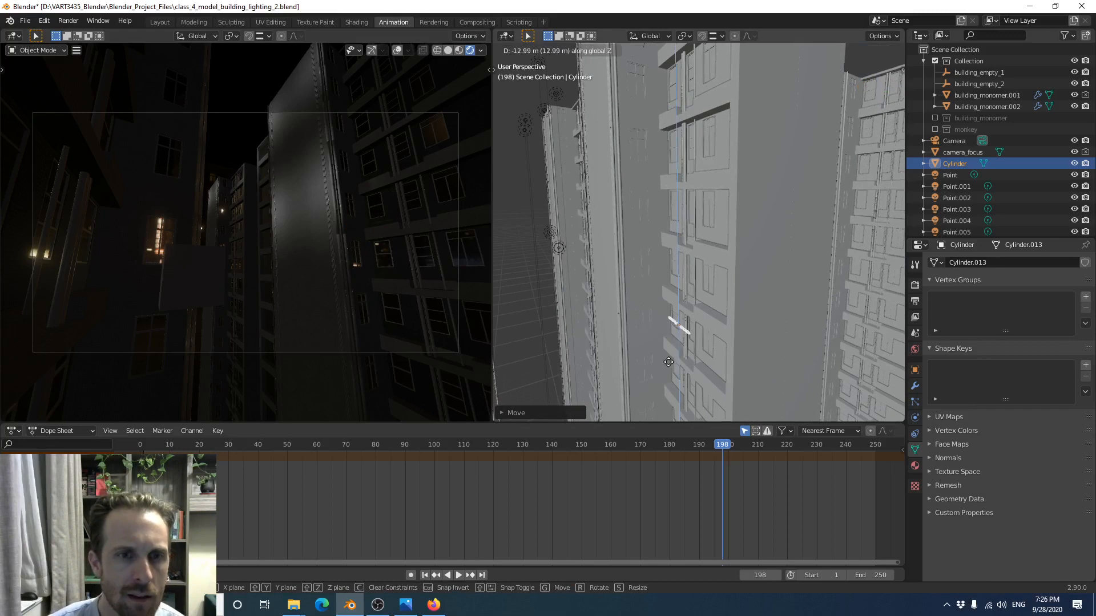
{"action": "left_click", "coordinate": [686, 316]}
{"action": "scroll", "coordinate": [687, 317], "scroll_direction": "up", "scroll_amount": 3}
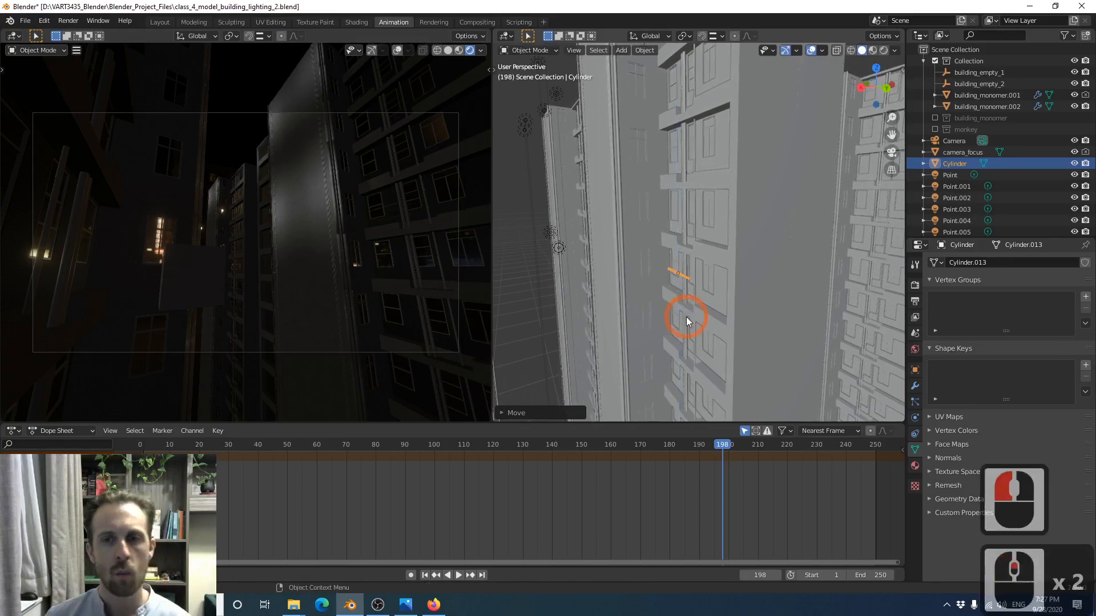
{"action": "middle_click_drag", "start_coordinate": [680, 304], "coordinate": [684, 220], "text": "shift"}
{"action": "middle_click_drag", "start_coordinate": [691, 265], "coordinate": [718, 279]}
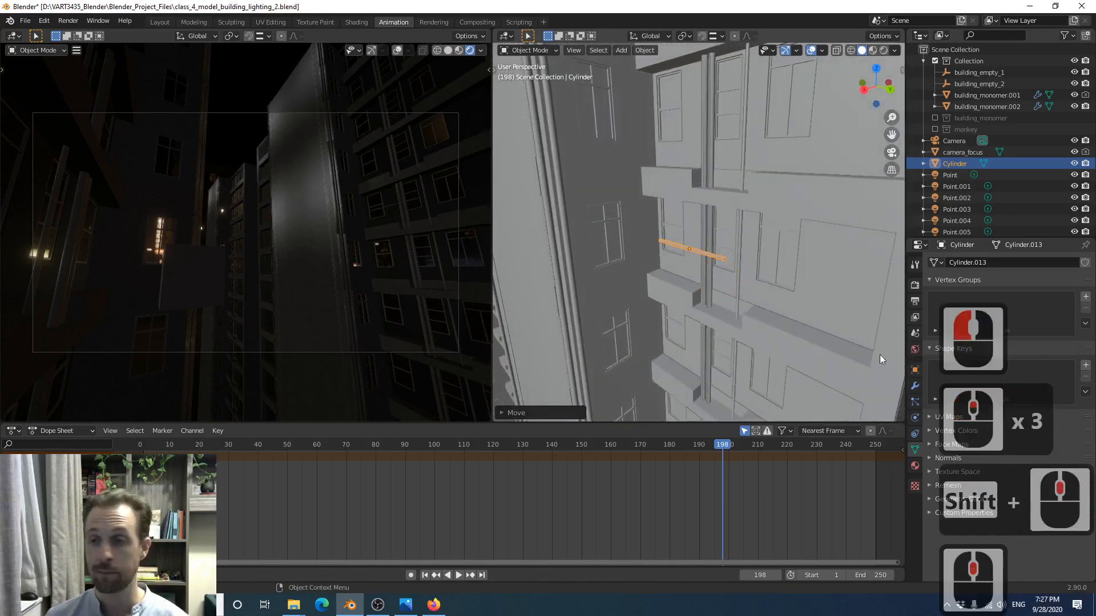
Create a new material for the tube and set its surface shader to Emission
{"action": "left_click", "coordinate": [915, 466]}
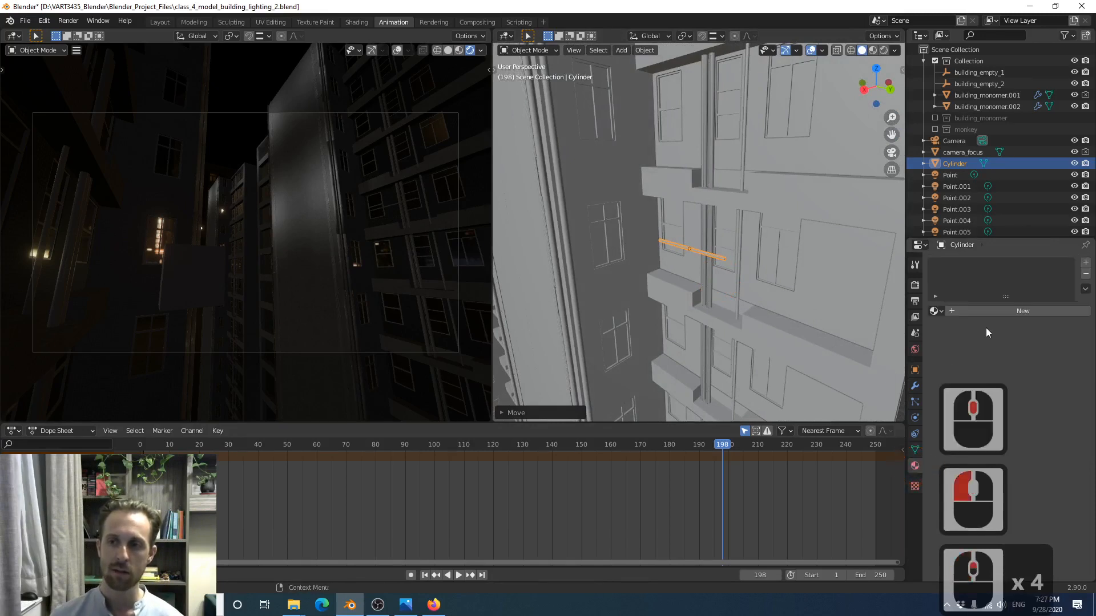
{"action": "left_click", "coordinate": [977, 312]}
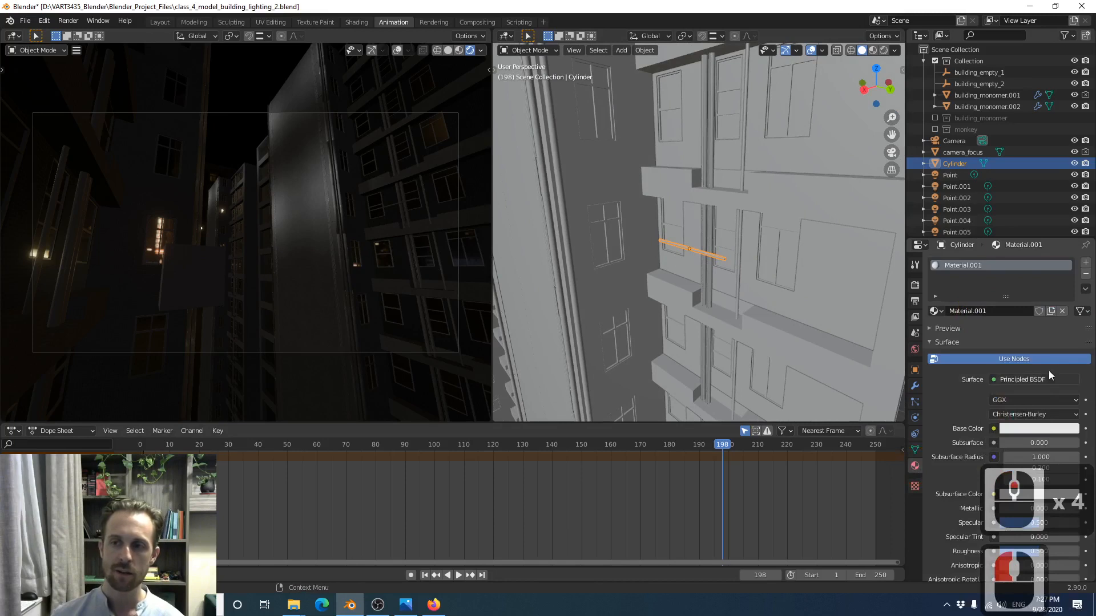
{"action": "left_click", "coordinate": [1008, 379]}
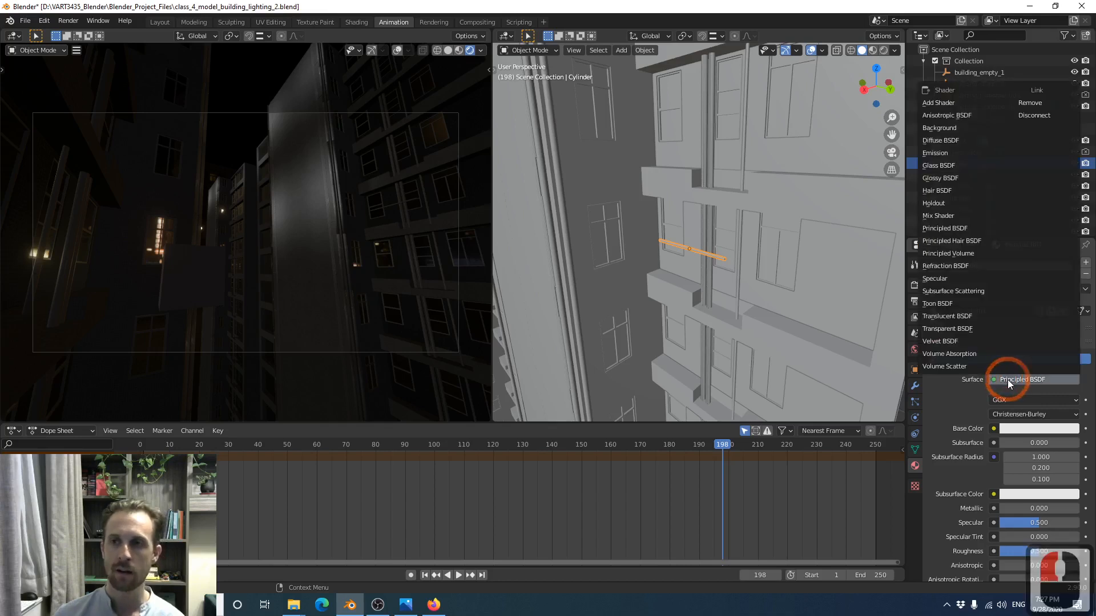
{"action": "left_click", "coordinate": [936, 154]}
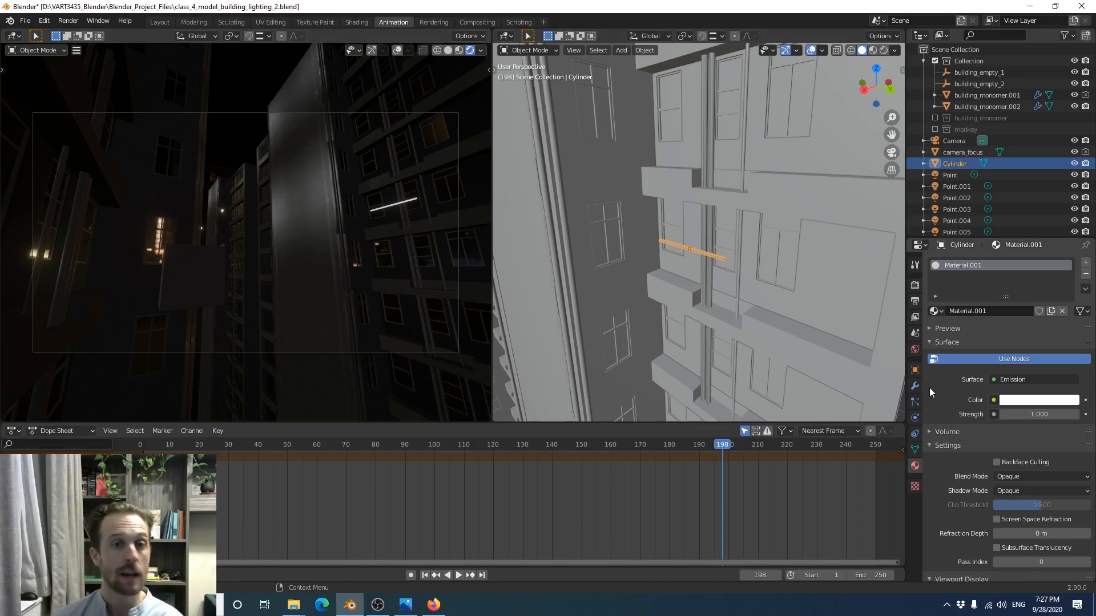
Set the tube's emission colour to a light green with hue 0.352, saturation 0.400 and value 1.000
{"action": "left_click", "coordinate": [1013, 402]}
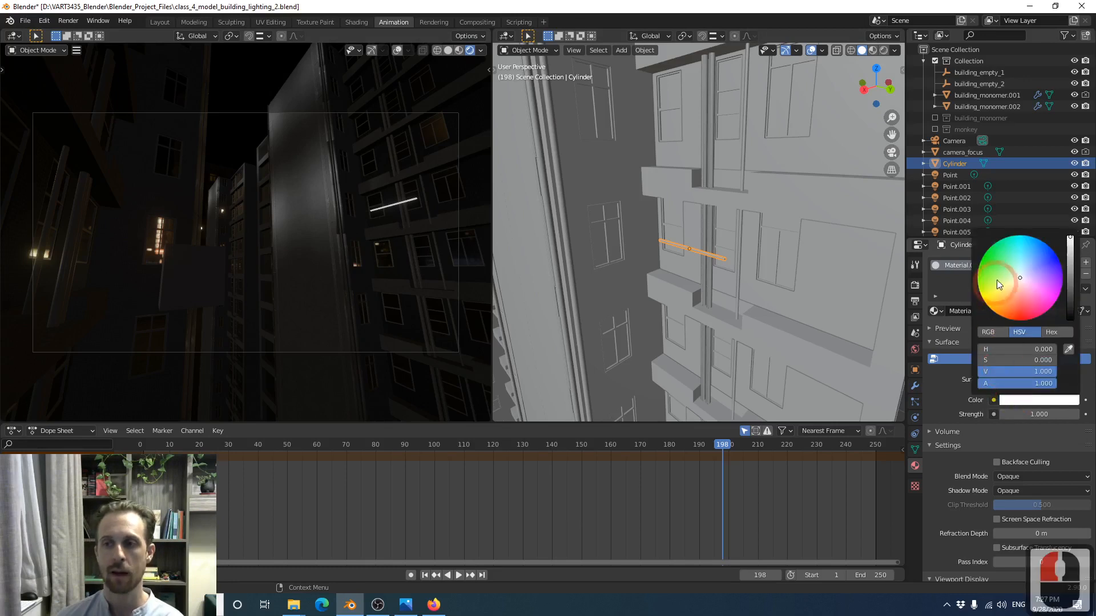
{"action": "left_click", "coordinate": [1006, 265]}
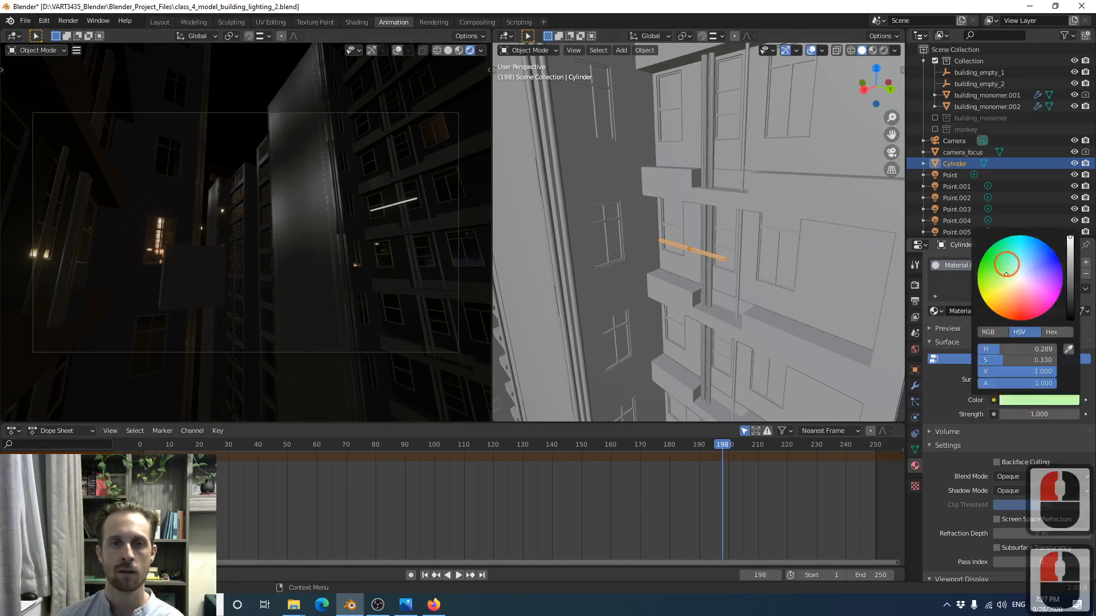
{"action": "left_click", "coordinate": [1006, 267]}
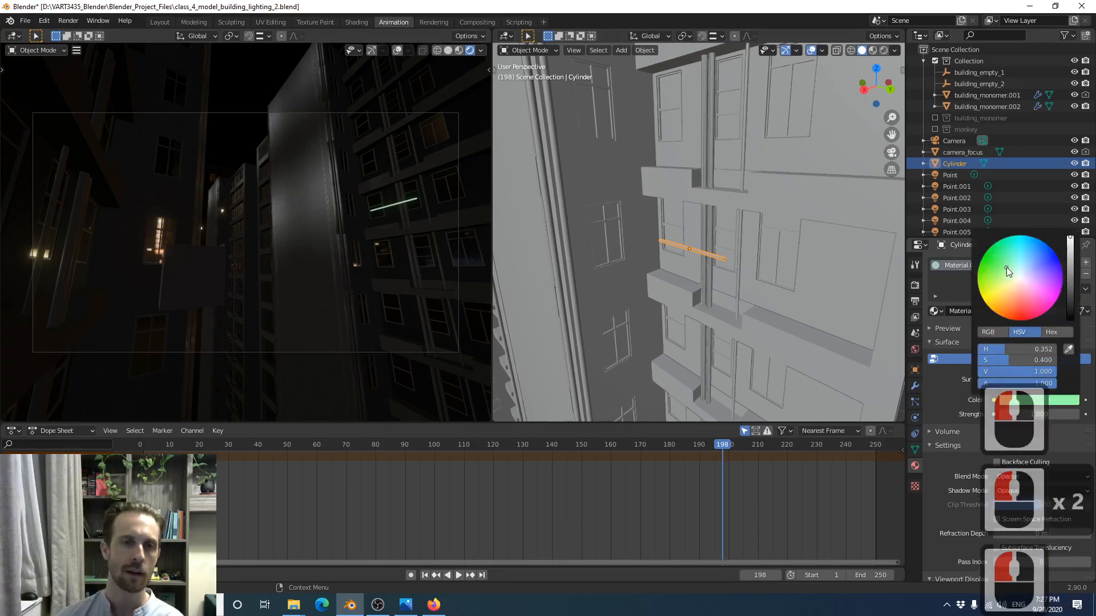
{"action": "left_click", "coordinate": [952, 403]}
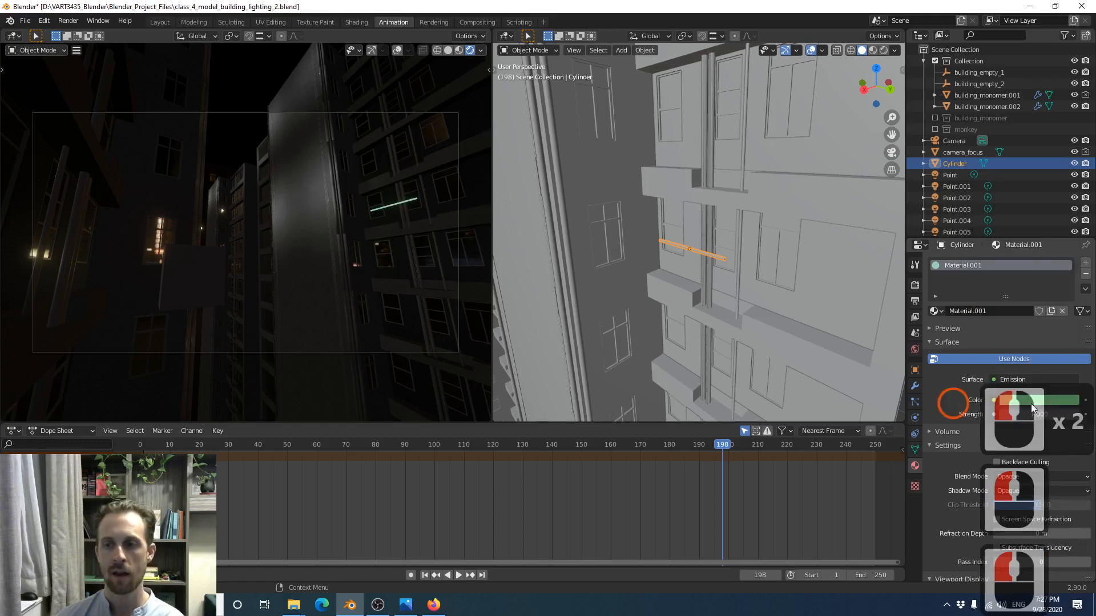
Set the emission strength of the tube's material to 3
{"action": "left_click", "coordinate": [1033, 414]}
{"action": "left_click_drag", "start_coordinate": [1030, 414], "coordinate": [966, 398]}
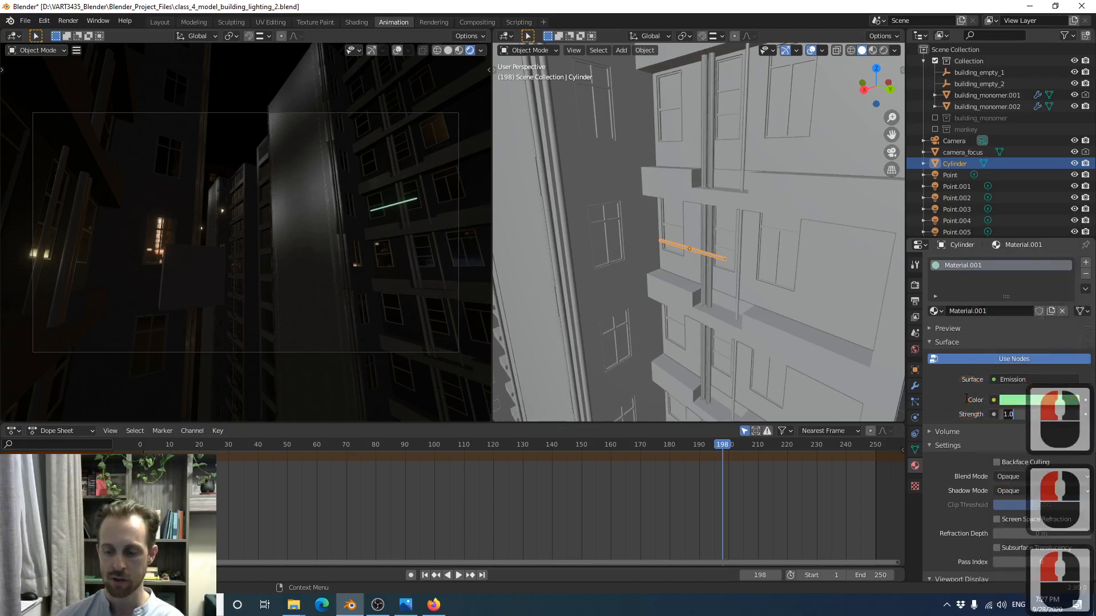
{"action": "type", "text": "3"}
{"action": "key", "text": "Return"}
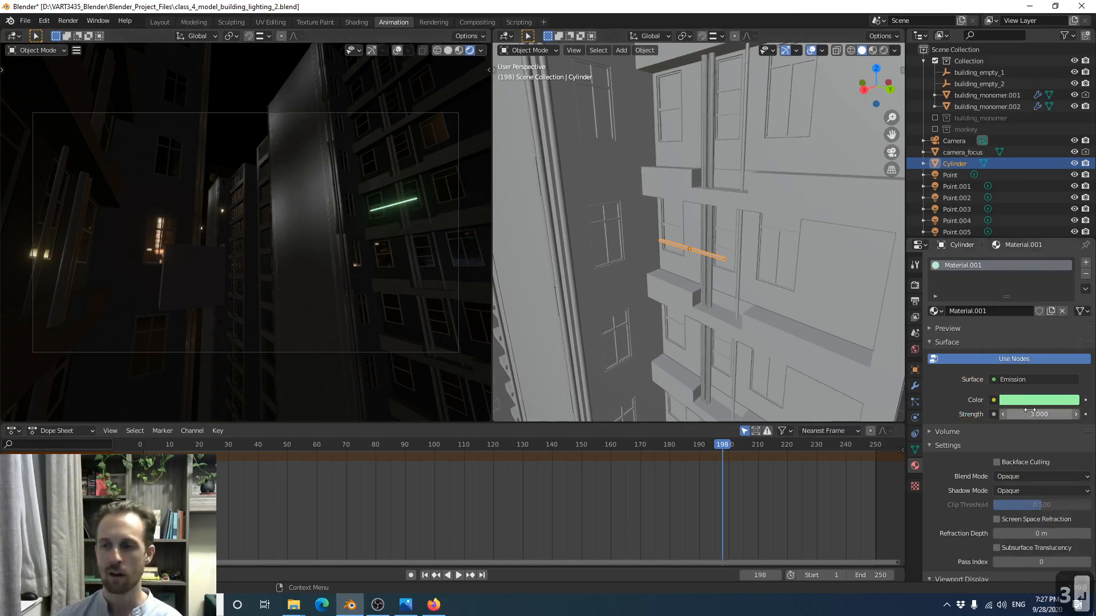
Try an emission strength of 5 on the tube's material and return it to 3
{"action": "left_click", "coordinate": [1030, 414]}
{"action": "type", "text": "5"}
{"action": "key", "text": "Return"}
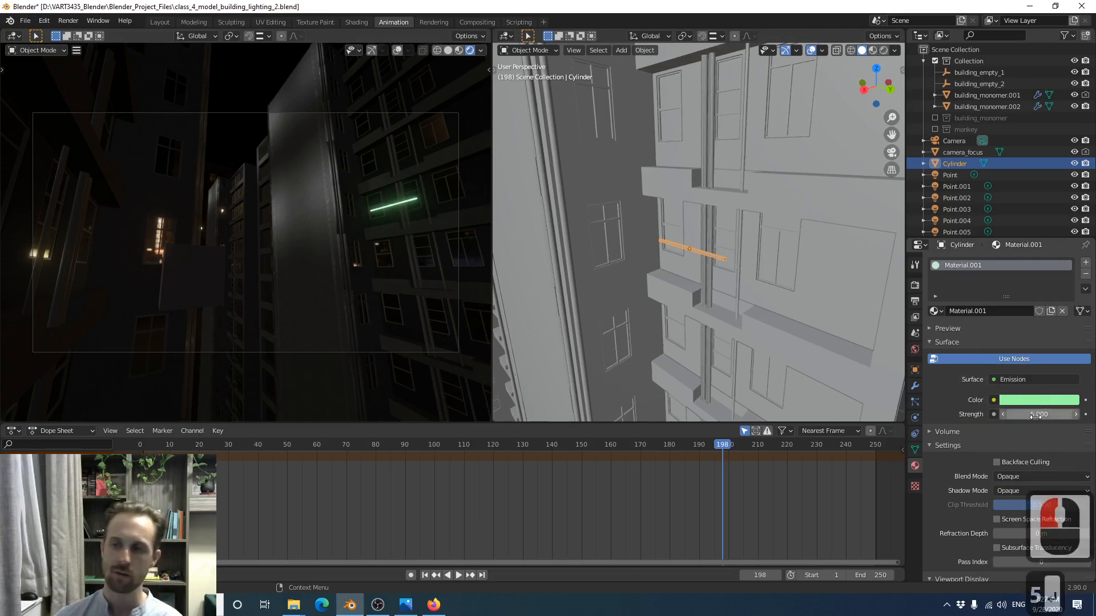
{"action": "left_click", "coordinate": [1036, 415]}
{"action": "type", "text": "3"}
{"action": "key", "text": "Return"}
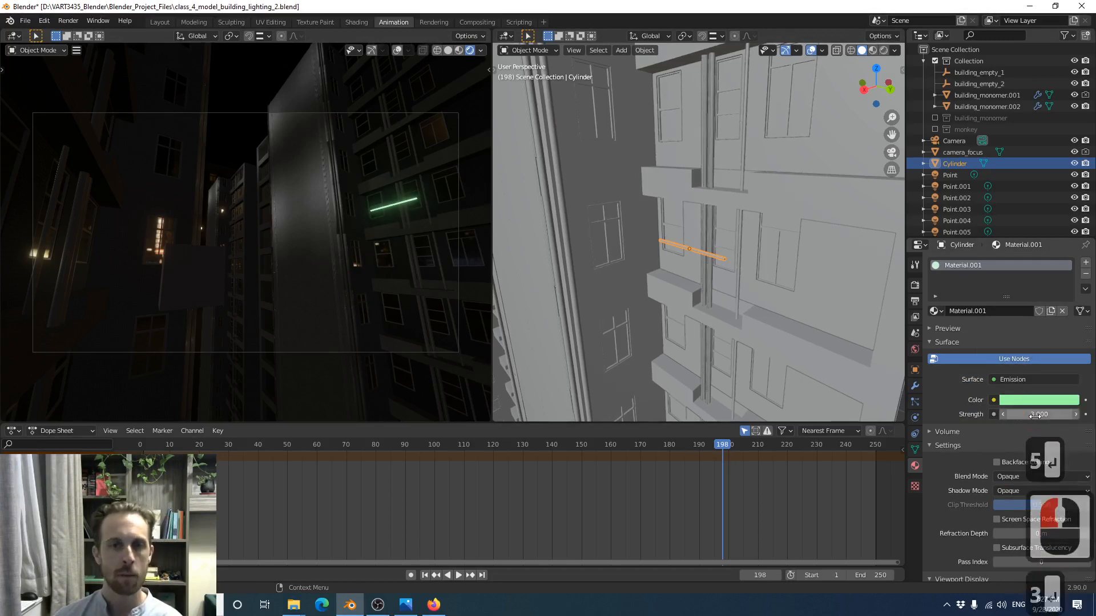
{"action": "scroll", "coordinate": [954, 467], "scroll_direction": "down", "scroll_amount": 4}
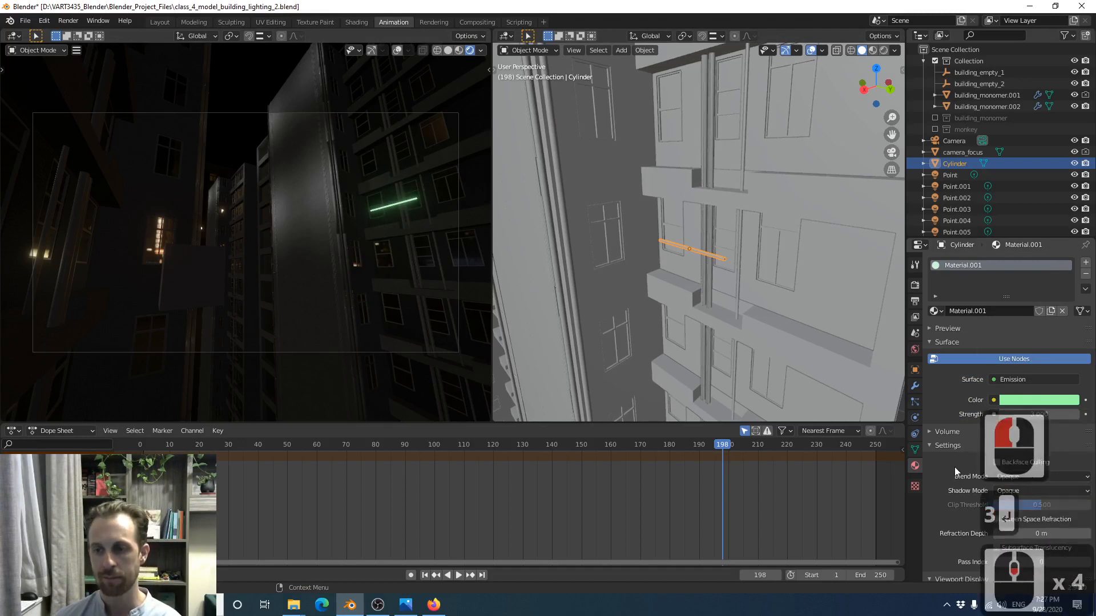
{"action": "scroll", "coordinate": [944, 456], "scroll_direction": "down", "scroll_amount": 2}
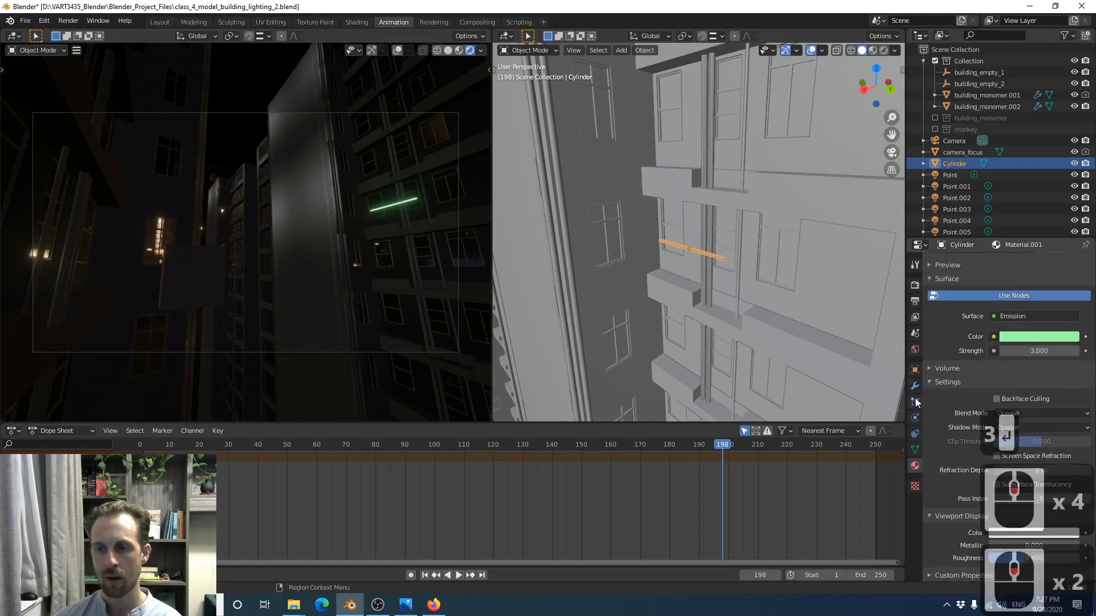
Set the bloom intensity in the scene's render settings to 0.2
{"action": "left_click", "coordinate": [915, 285]}
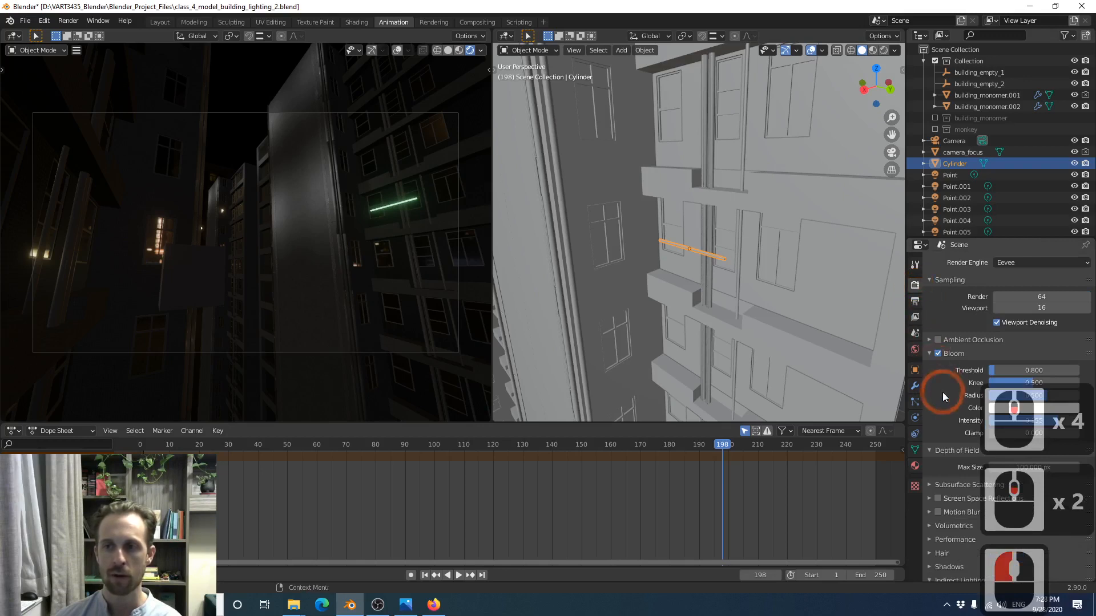
{"action": "left_click", "coordinate": [1026, 423]}
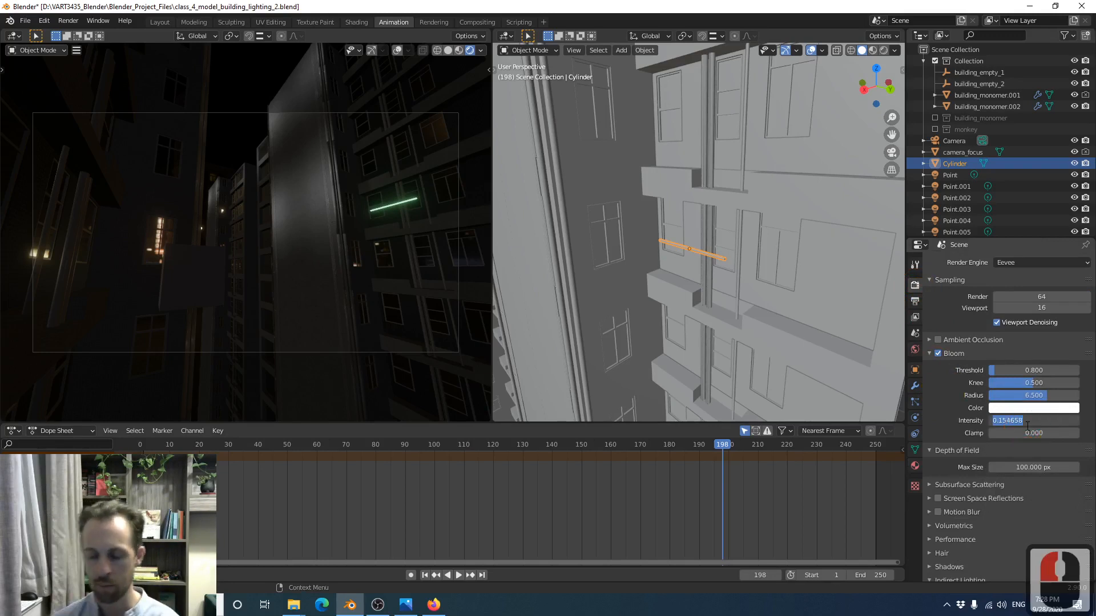
{"action": "type", "text": ".2"}
{"action": "key", "text": "Return"}
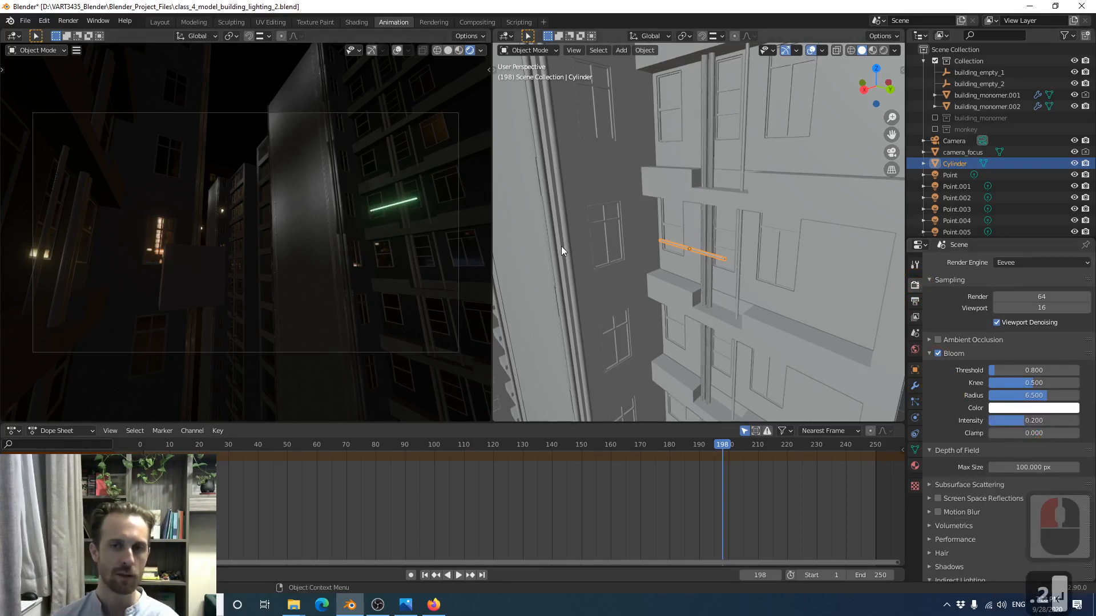
Move the tube up along the Z axis to just beneath the protruding ledge above the windows
{"action": "scroll", "coordinate": [699, 285], "scroll_direction": "up", "scroll_amount": 3}
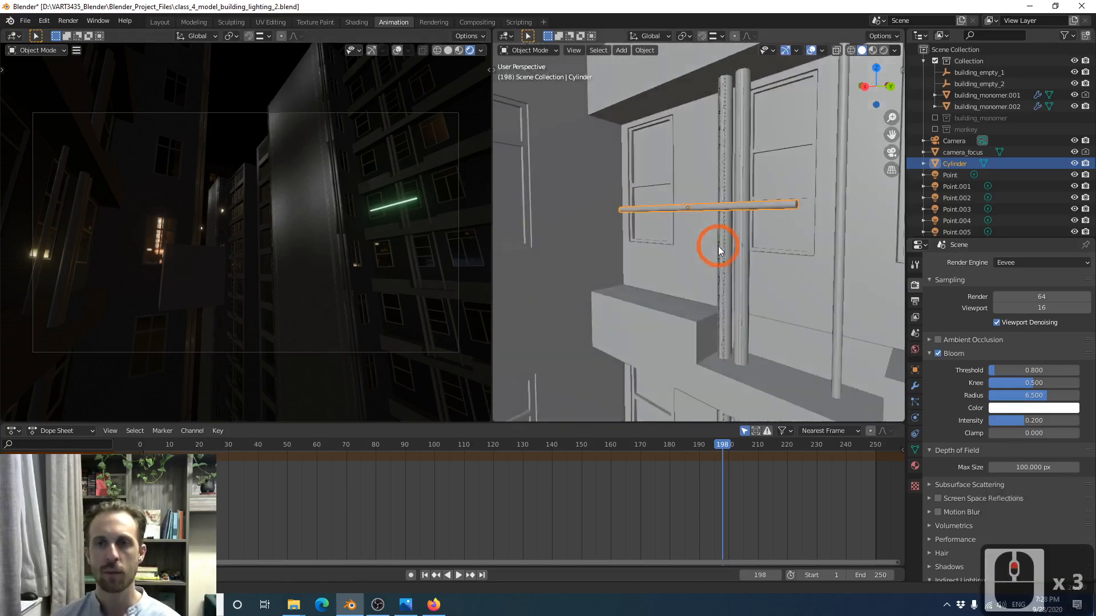
{"action": "key", "text": "g"}
{"action": "key", "text": "z"}
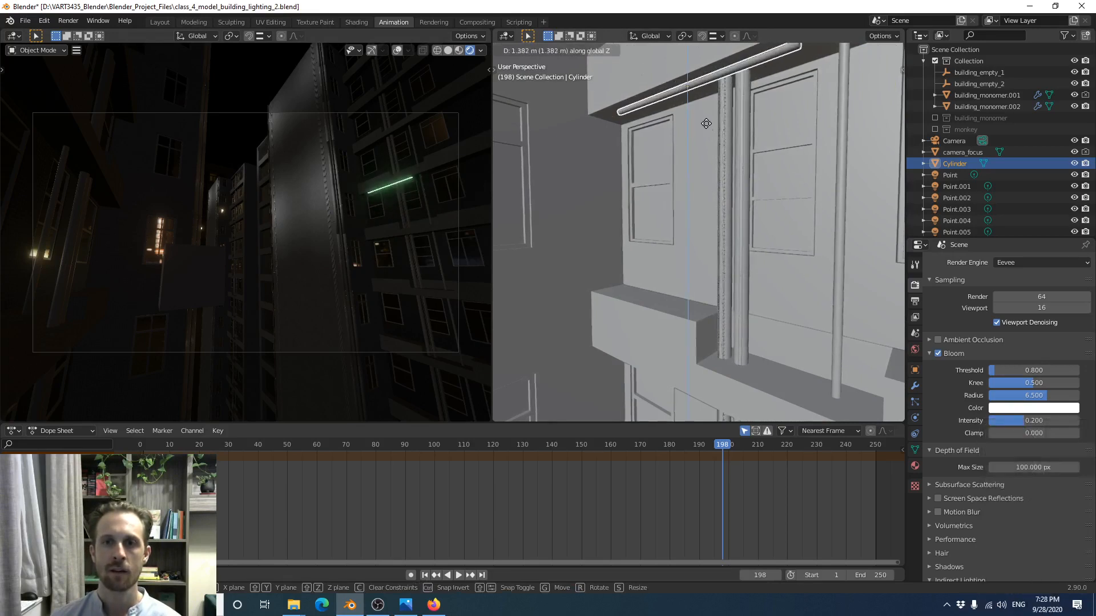
{"action": "left_click", "coordinate": [689, 151]}
{"action": "middle_click_drag", "start_coordinate": [701, 176], "coordinate": [703, 182]}
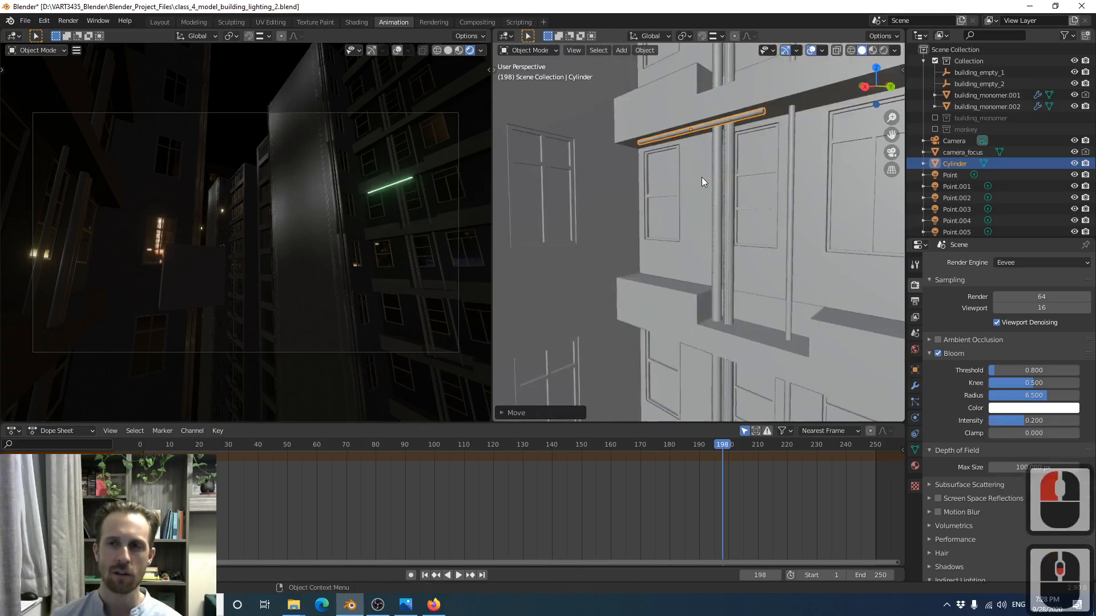
Scale the tube to 0.6 along Y and move it along Y to above the window nearest the building corner
{"action": "key", "text": "s"}
{"action": "key", "text": "y"}
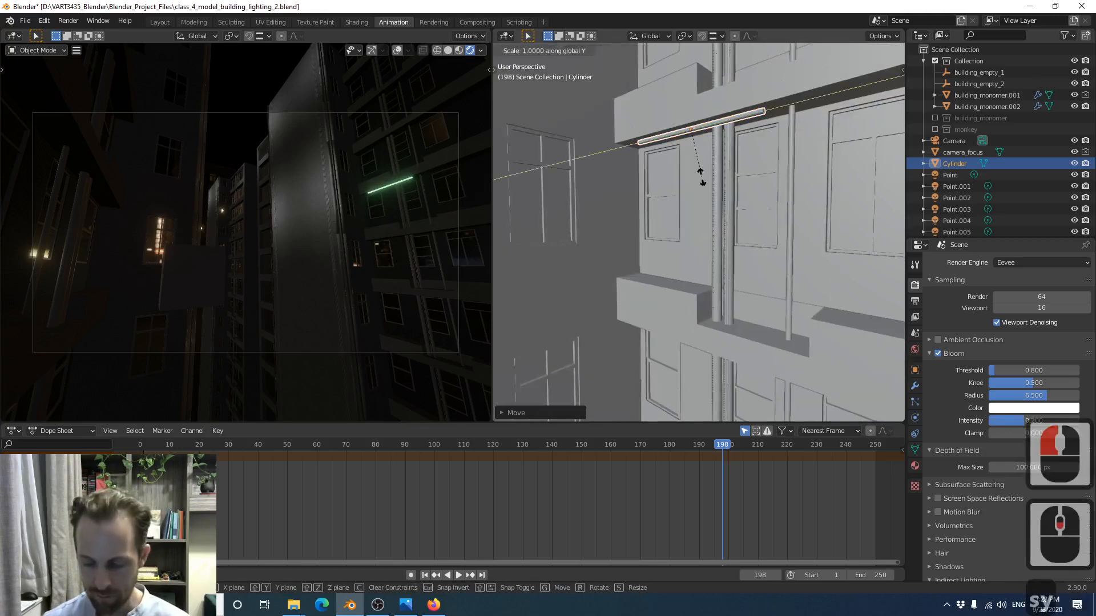
{"action": "left_click", "coordinate": [701, 177]}
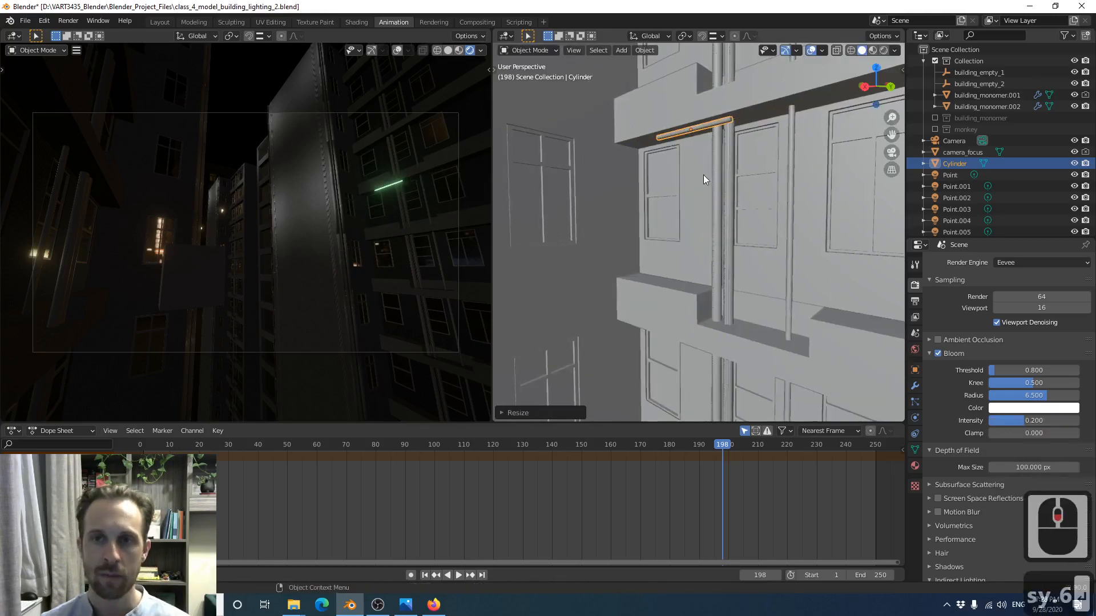
{"action": "key", "text": "g"}
{"action": "key", "text": "y"}
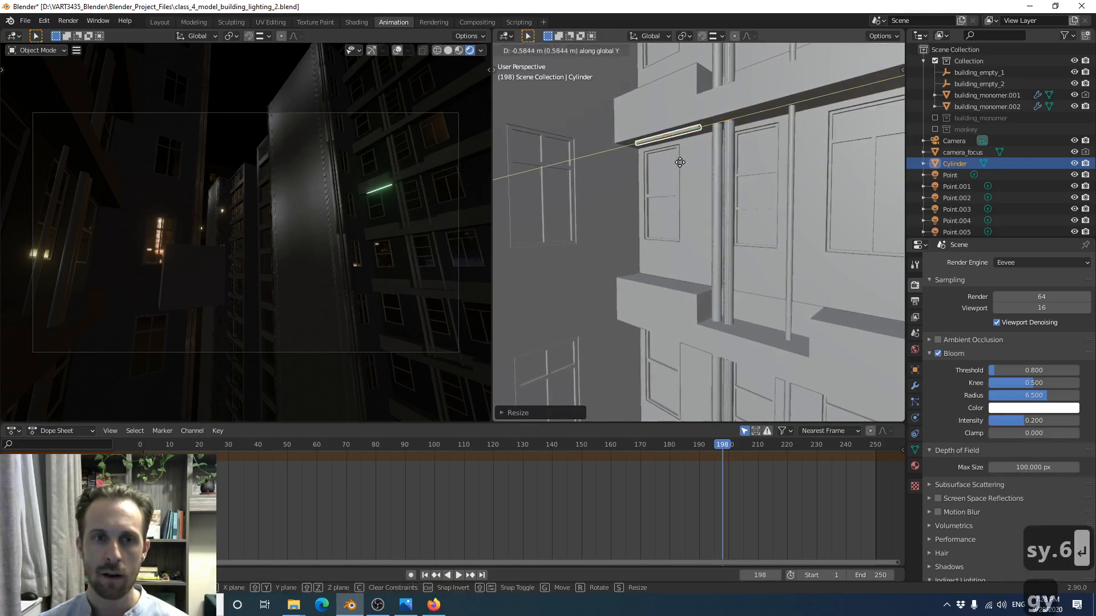
{"action": "left_click", "coordinate": [673, 163]}
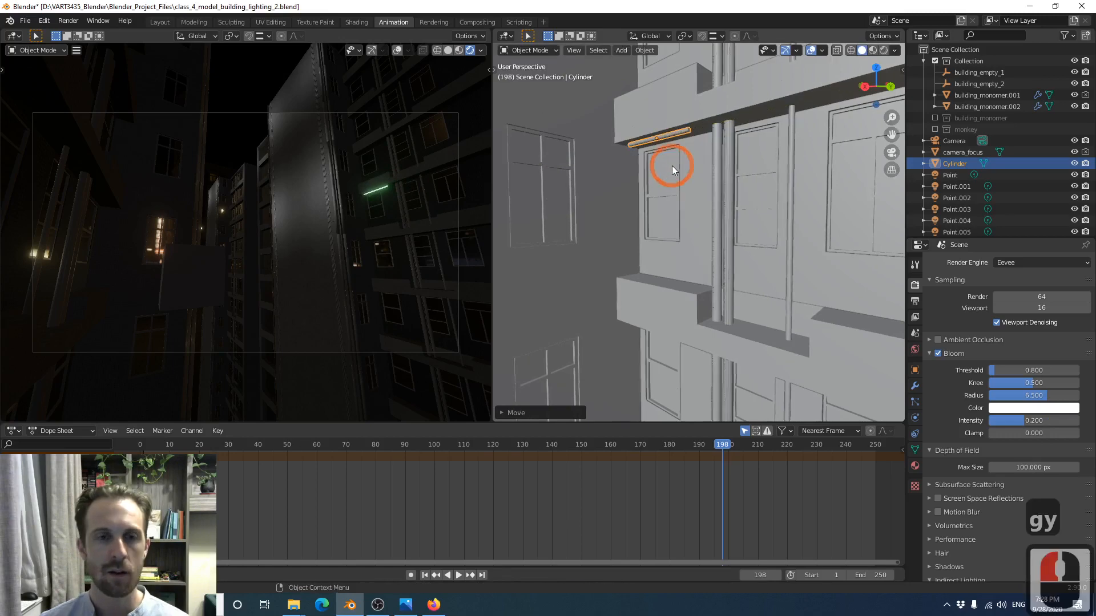
Move the tube about 0.2 m along negative X, closer to the facade wall under the ledge
{"action": "scroll", "coordinate": [679, 160], "scroll_direction": "up", "scroll_amount": 3}
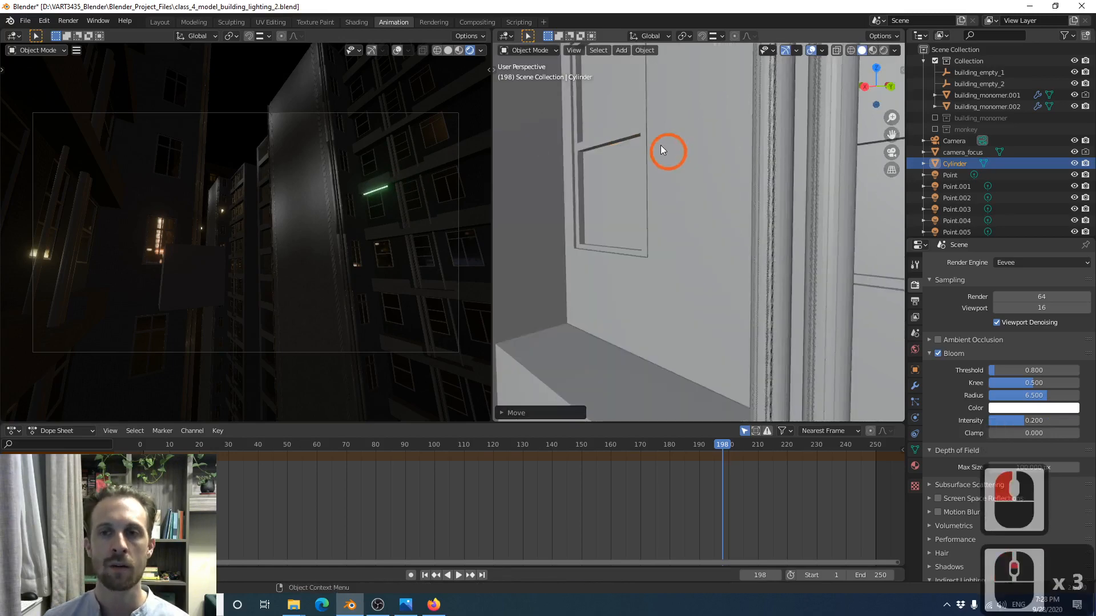
{"action": "middle_click_drag", "start_coordinate": [660, 145], "coordinate": [625, 135], "text": "shift"}
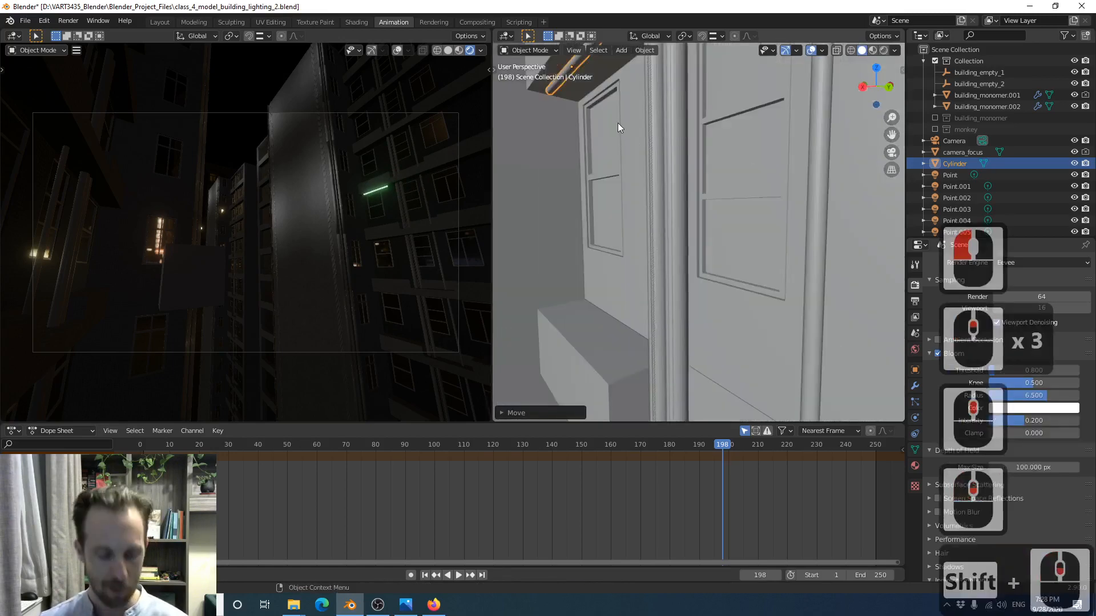
{"action": "key", "text": "g"}
{"action": "key", "text": "x"}
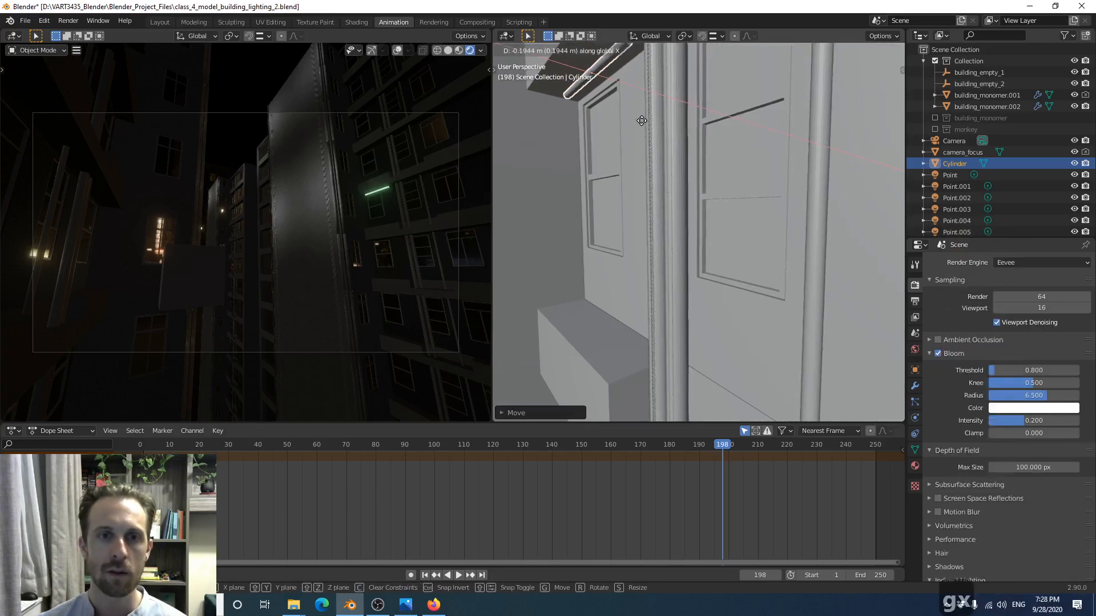
{"action": "left_click", "coordinate": [629, 140]}
{"action": "scroll", "coordinate": [622, 166], "scroll_direction": "down", "scroll_amount": 5}
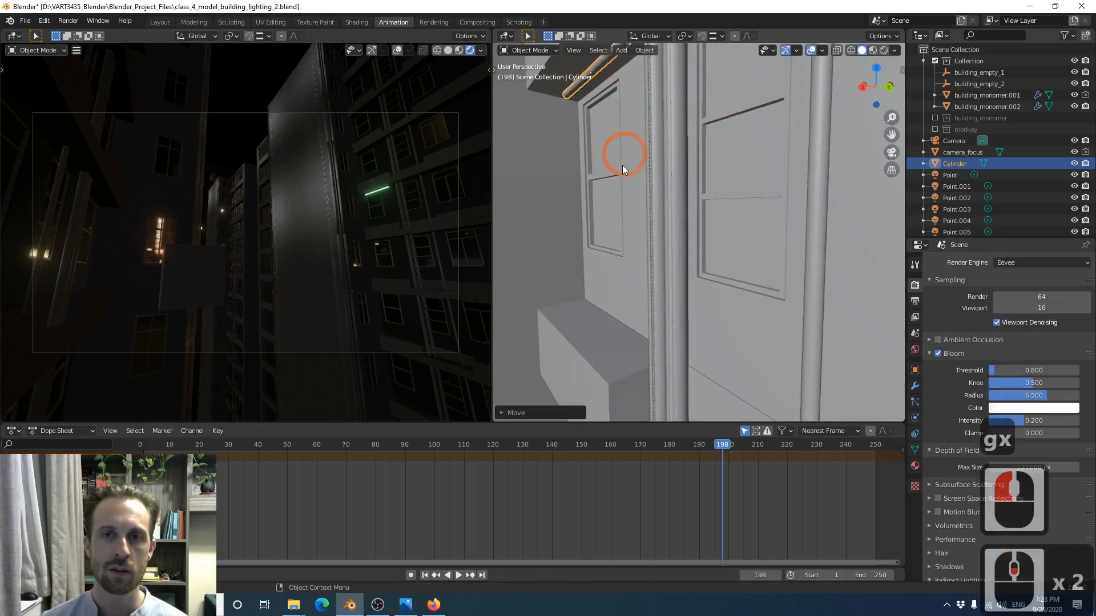
Duplicate the tube and move the copy about 3.3 m along Y, above the wide window beyond the drainpipes
{"action": "middle_click_drag", "start_coordinate": [638, 173], "coordinate": [730, 238]}
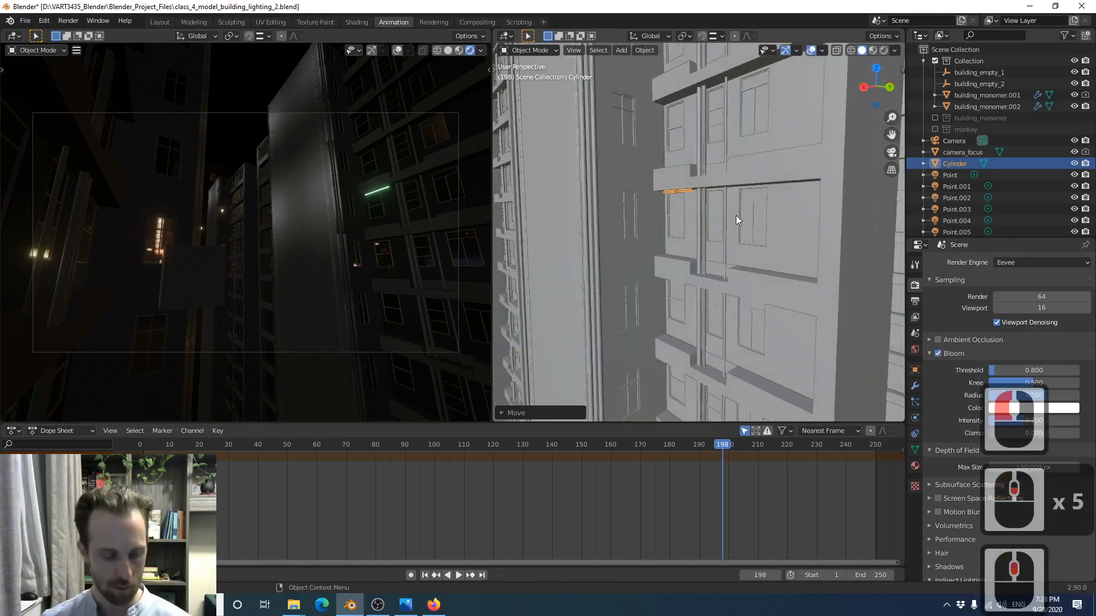
{"action": "scroll", "coordinate": [735, 215], "scroll_direction": "up", "scroll_amount": 1}
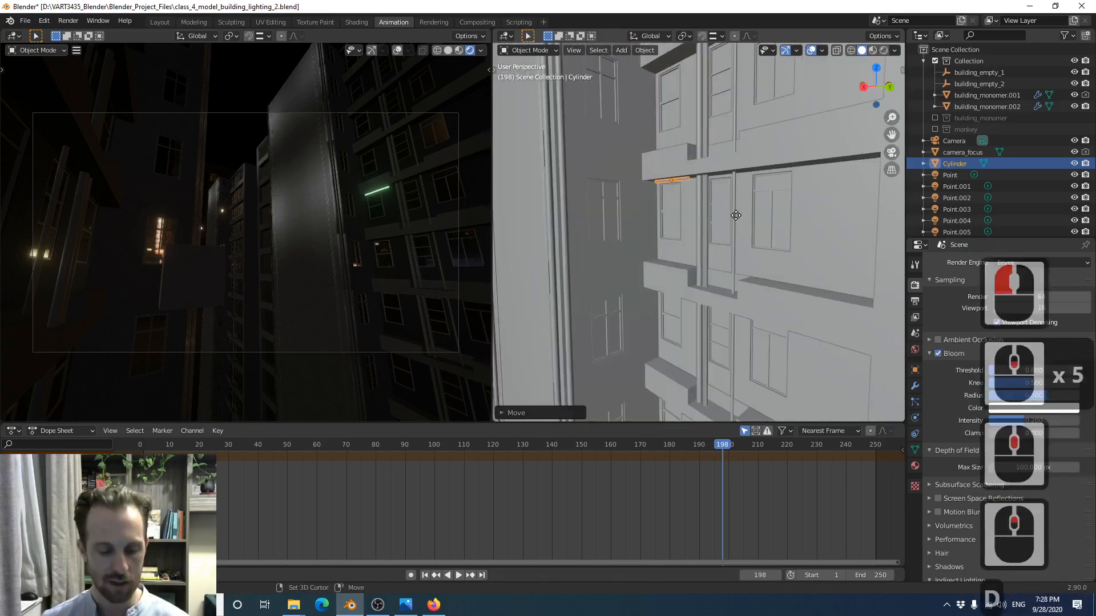
{"action": "key", "text": "shift+d"}
{"action": "left_click", "coordinate": [735, 214]}
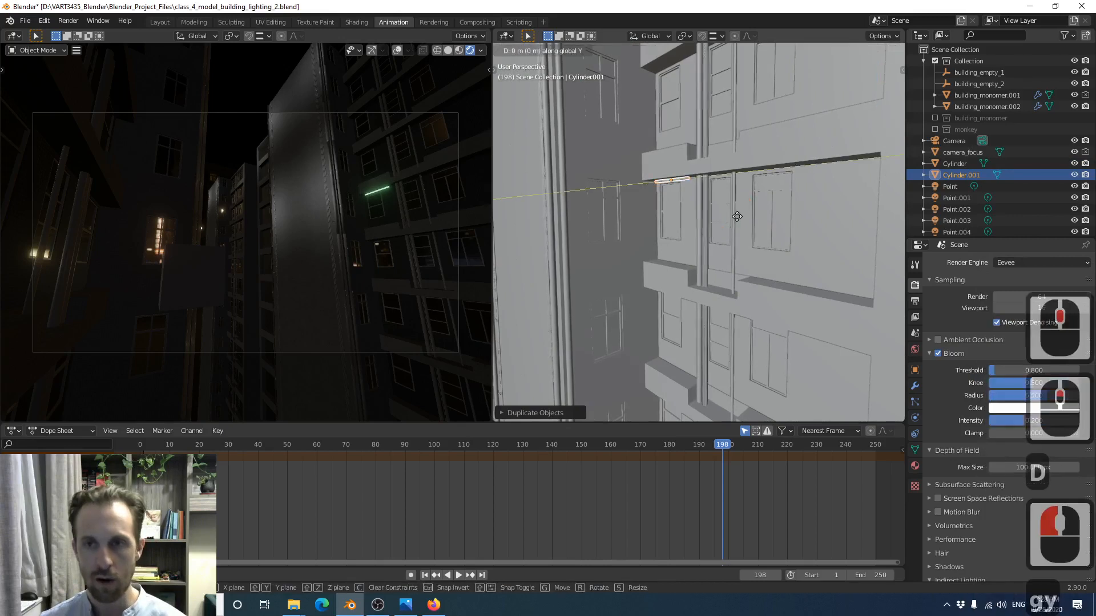
{"action": "key", "text": "g"}
{"action": "key", "text": "y"}
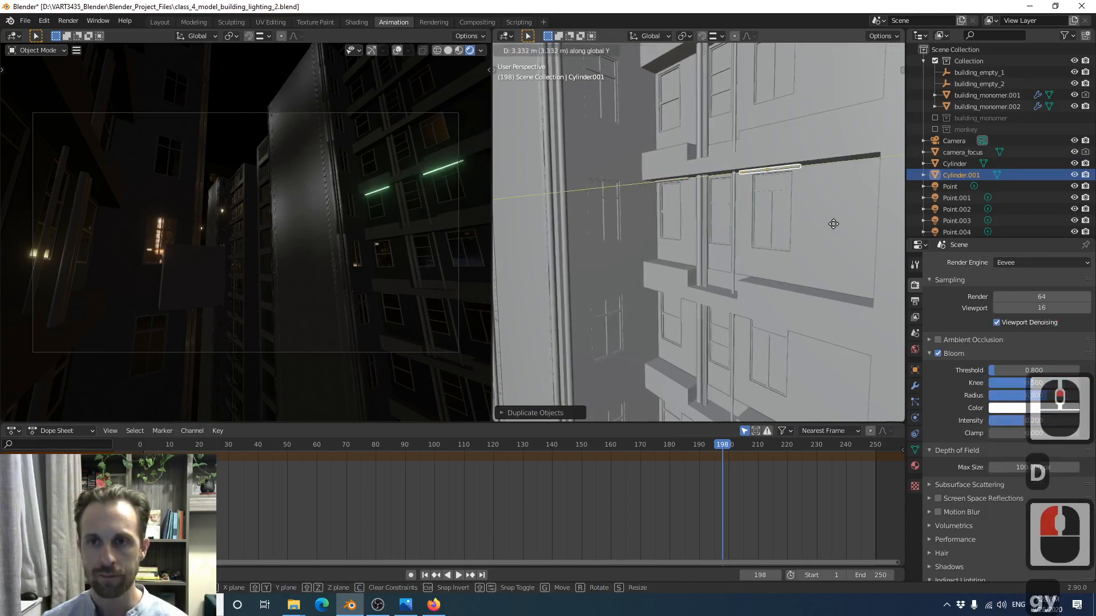
{"action": "left_click", "coordinate": [829, 223]}
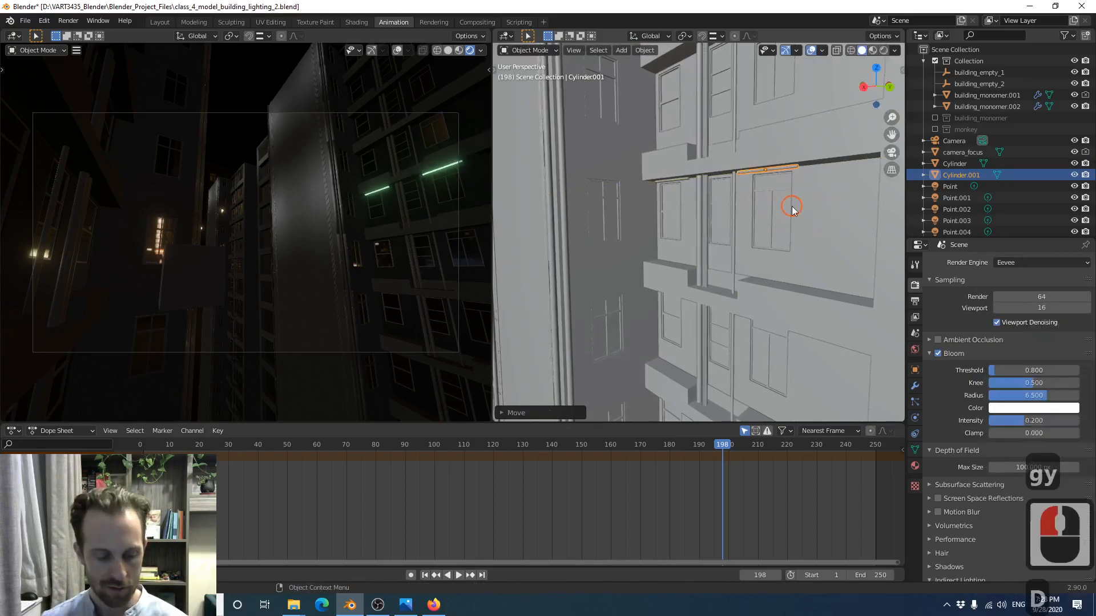
Duplicate the second tube about 1.6 m further along Y under the ledge and shorten the copy along Y
{"action": "key", "text": "shift+d"}
{"action": "key", "text": "y"}
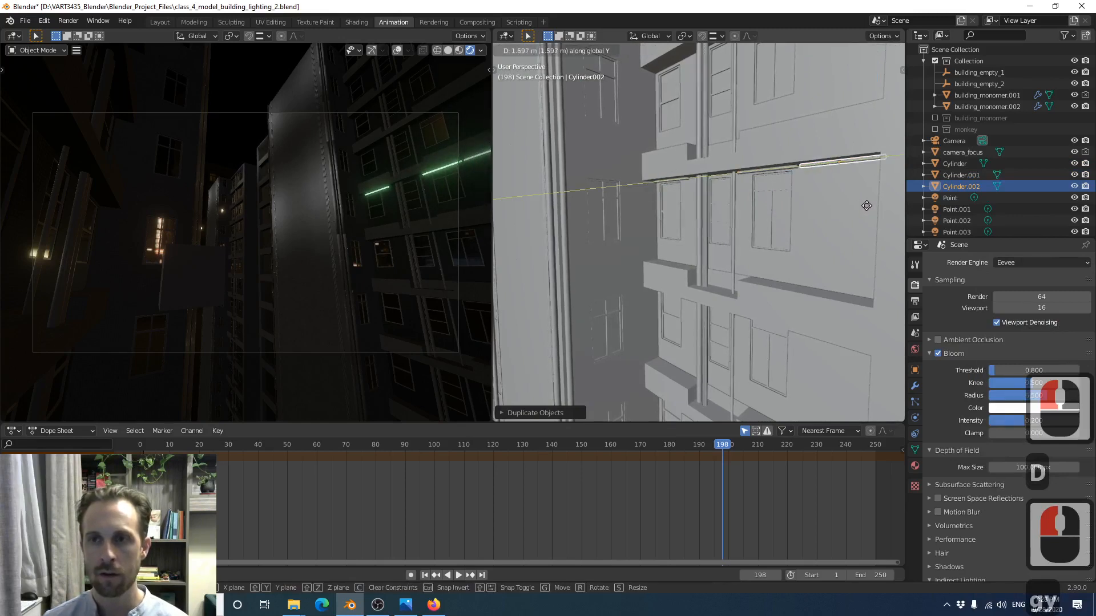
{"action": "left_click", "coordinate": [869, 206]}
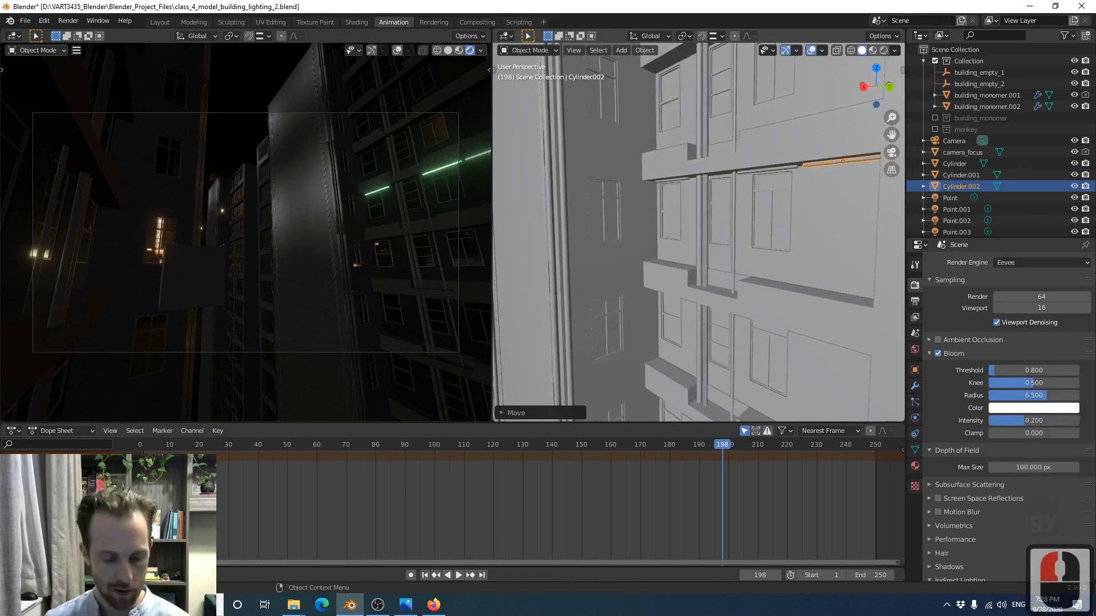
{"action": "key", "text": "s"}
{"action": "key", "text": "y"}
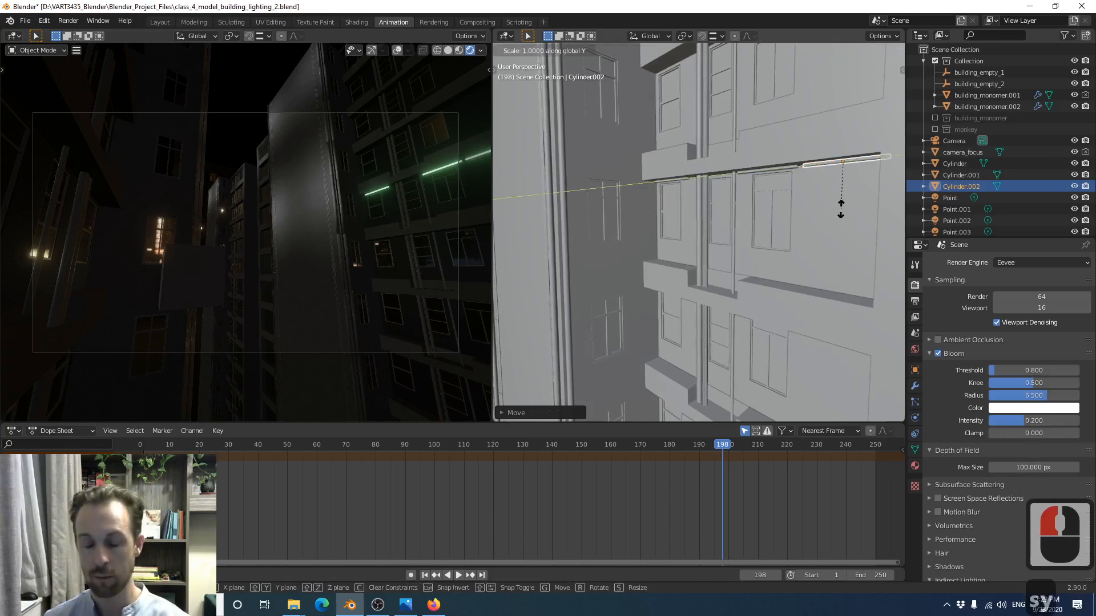
{"action": "left_click", "coordinate": [840, 212]}
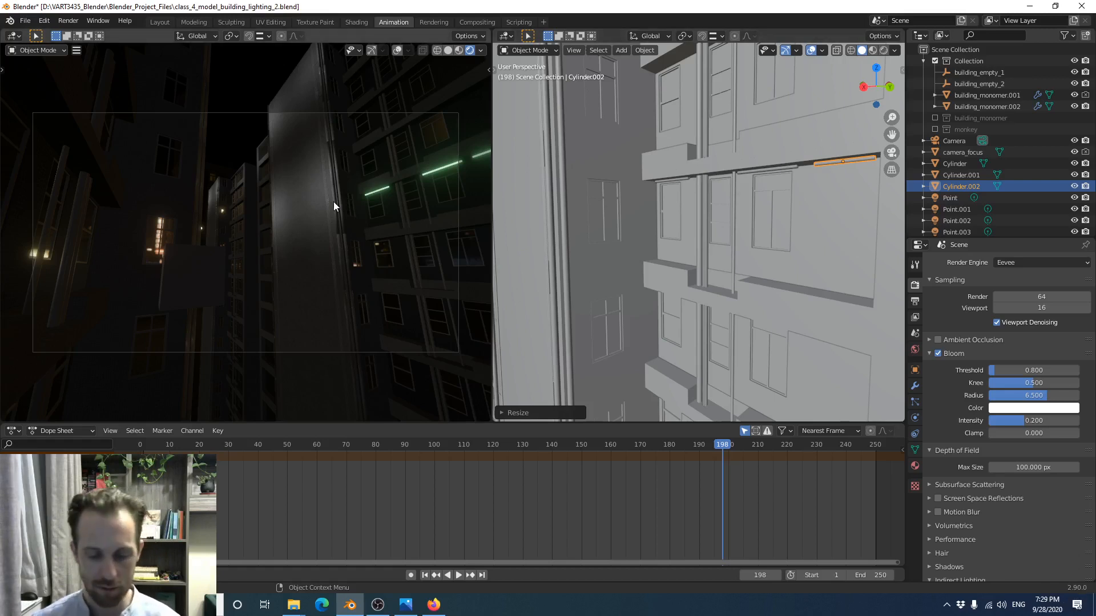
Render frame 198 to check the tube lights, and close the render result
{"action": "key", "text": "F12"}
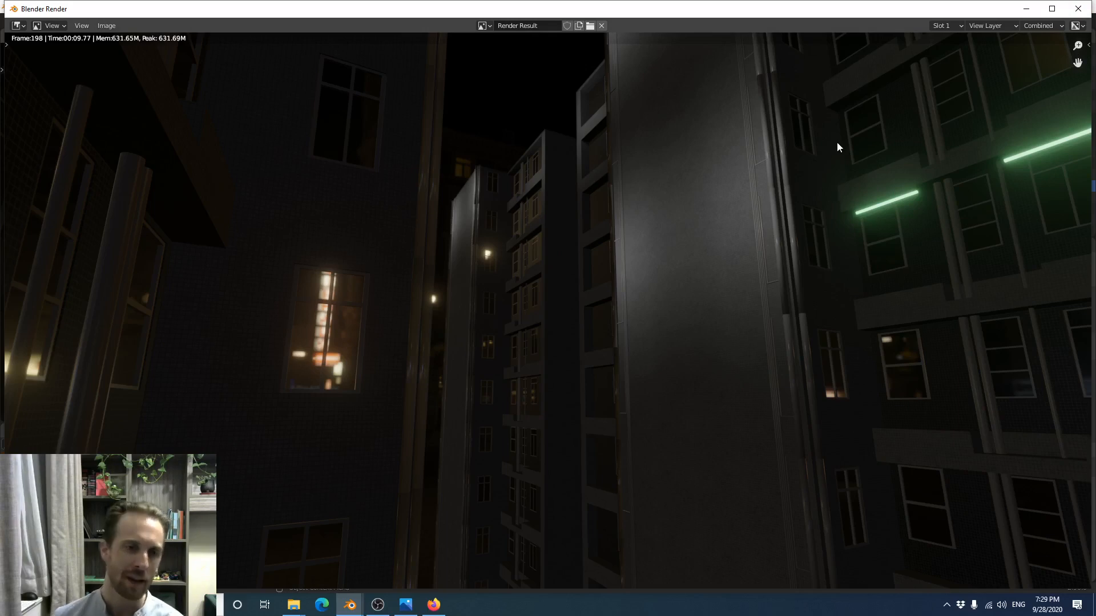
{"action": "left_click", "coordinate": [1077, 9]}
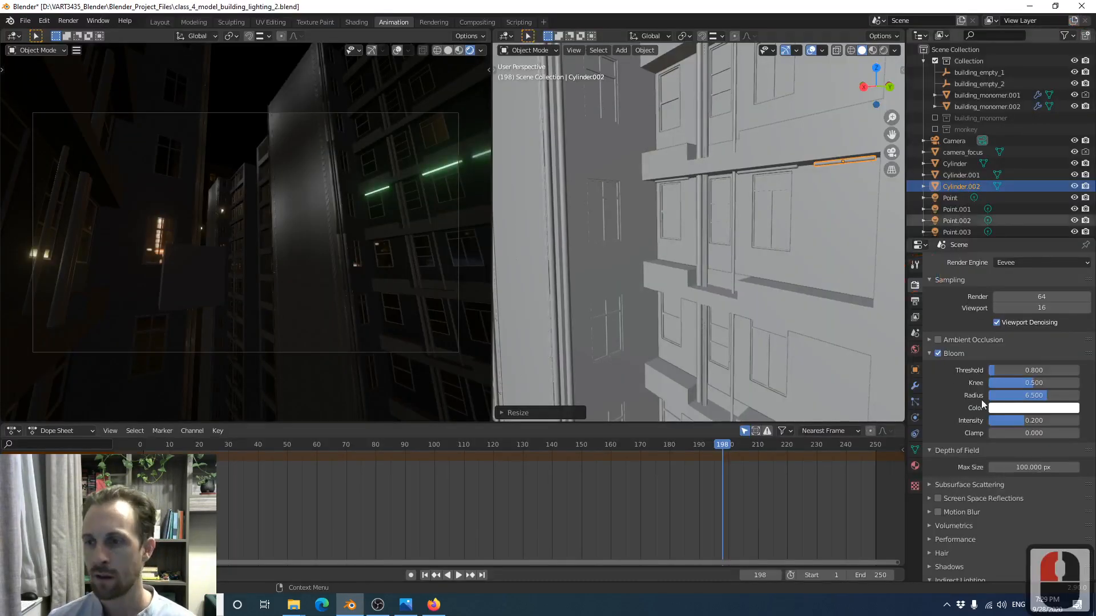
Darken the tube material's emission colour to a muted green with hue 0.361, saturation 0.331 and value 0.493
{"action": "left_click", "coordinate": [915, 466]}
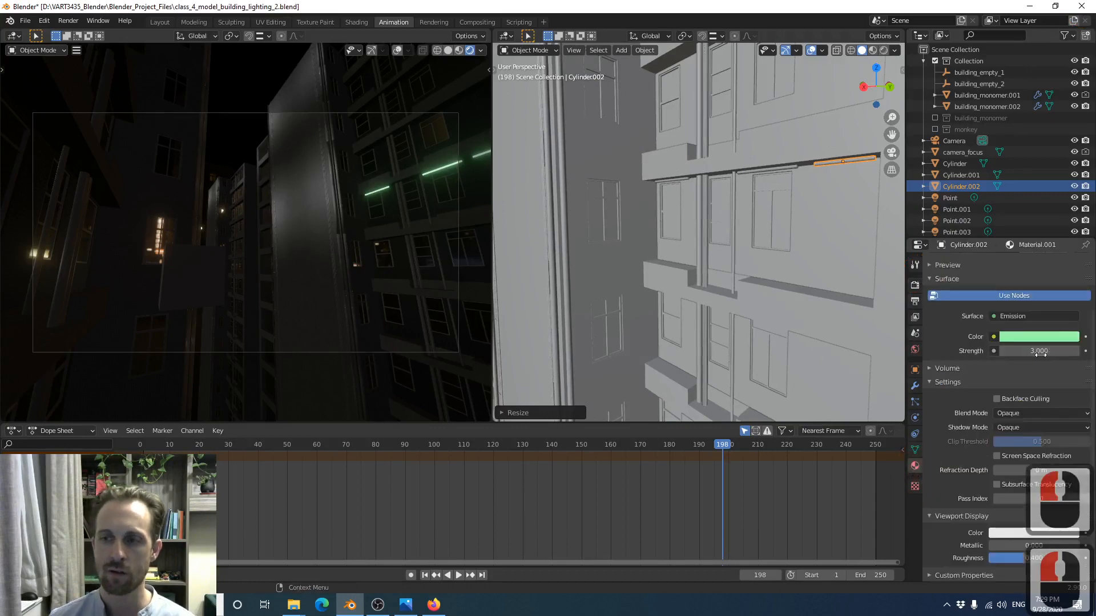
{"action": "left_click", "coordinate": [1048, 336]}
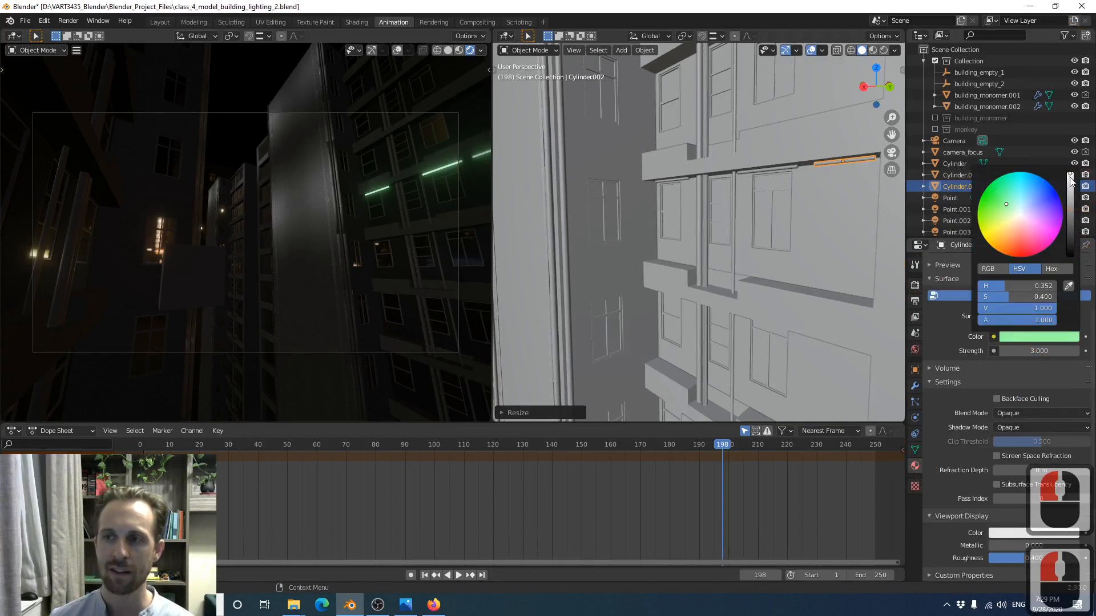
{"action": "mouse_move", "coordinate": [1071, 182]}
{"action": "left_mouse_down"}
{"action": "mouse_move", "coordinate": [1070, 218]}
{"action": "mouse_move", "coordinate": [1071, 200]}
{"action": "left_mouse_up"}
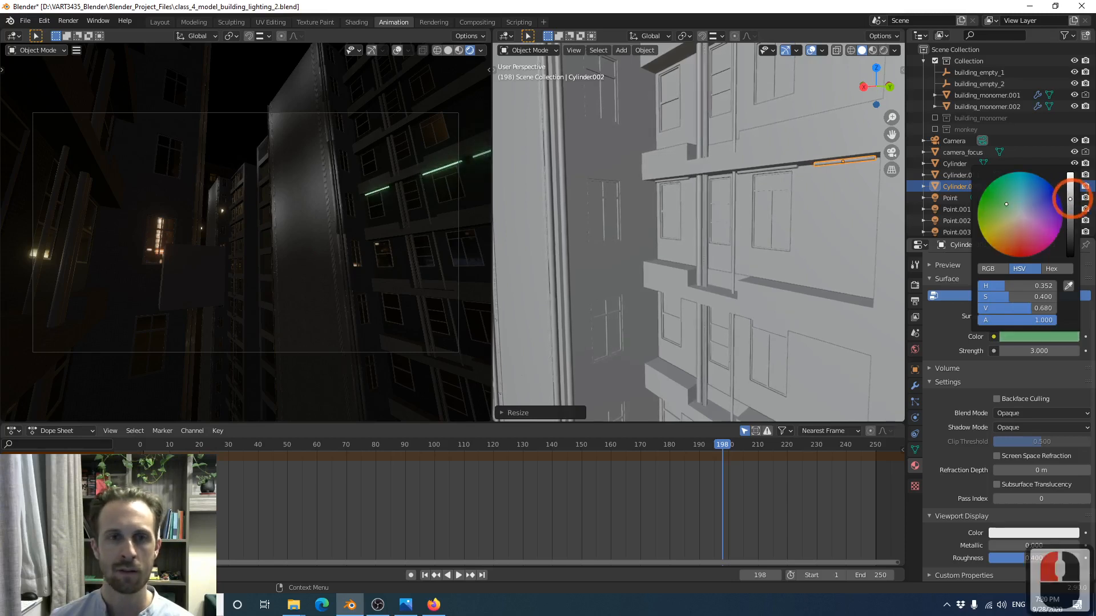
{"action": "left_click", "coordinate": [1009, 205]}
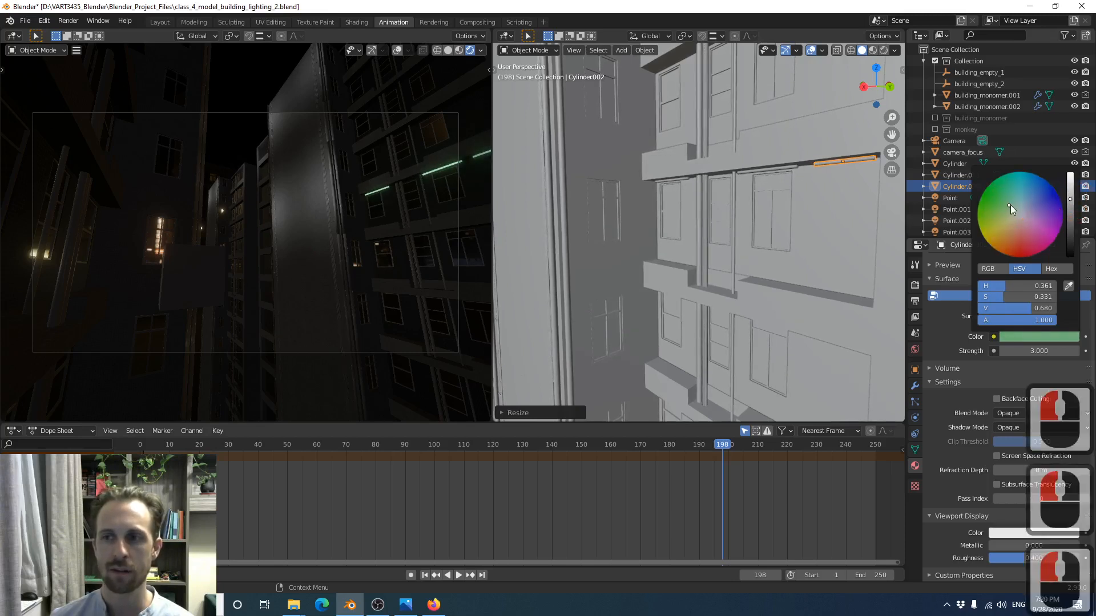
{"action": "left_click", "coordinate": [1070, 207]}
{"action": "left_click", "coordinate": [1069, 216]}
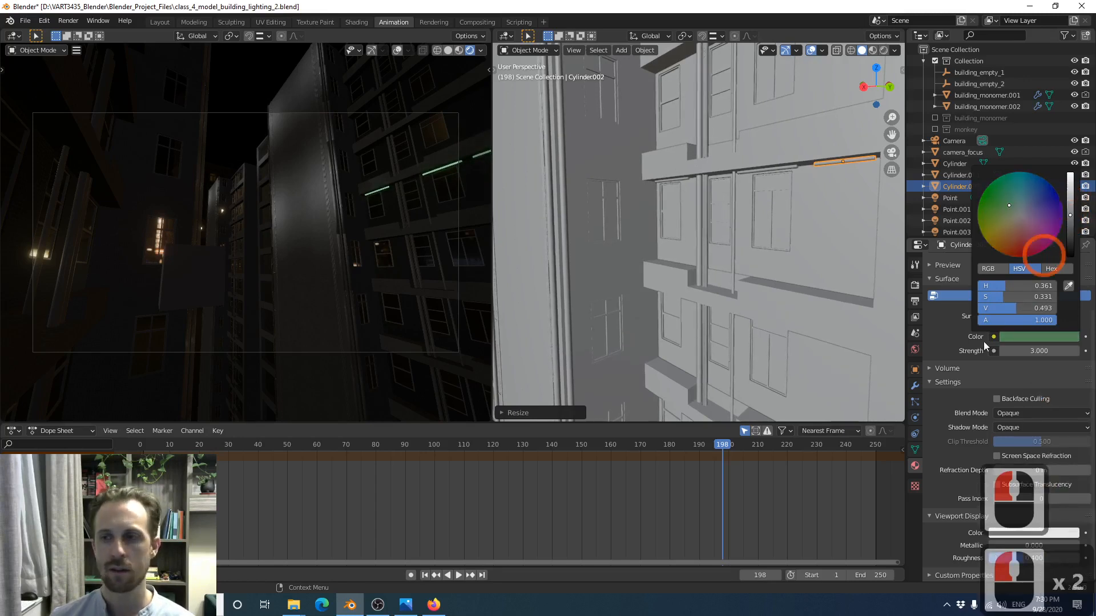
Set the emission strength of the tube material to 6
{"action": "double_click", "coordinate": [1020, 351]}
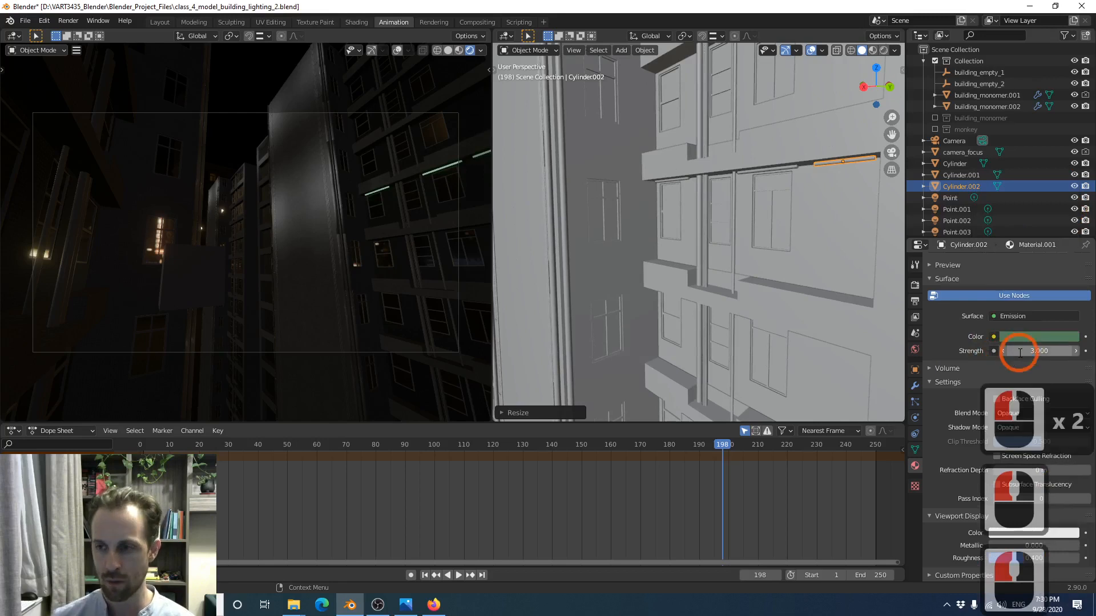
{"action": "type", "text": "6"}
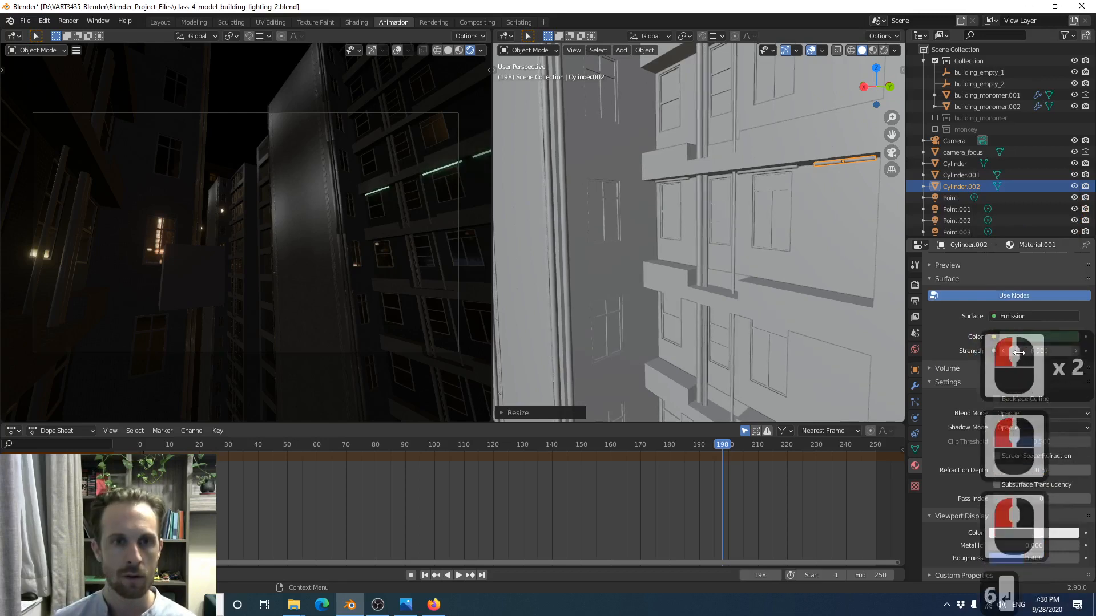
{"action": "key", "text": "Return"}
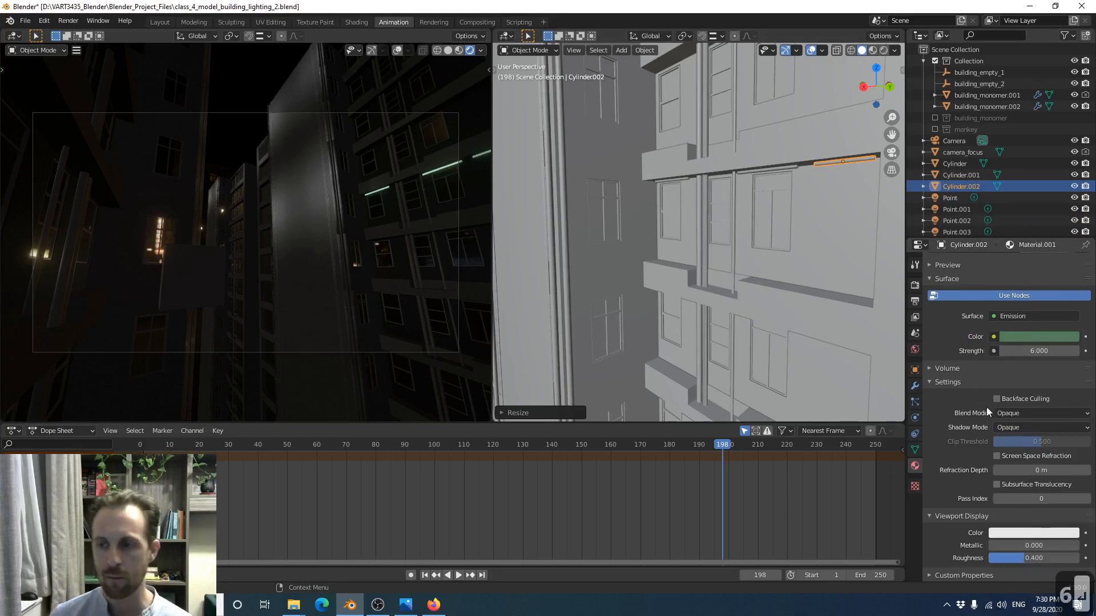
Toggle Screen Space Refraction on the tube material to compare its effect, and leave it enabled
{"action": "left_click", "coordinate": [996, 456]}
{"action": "left_click", "coordinate": [996, 457]}
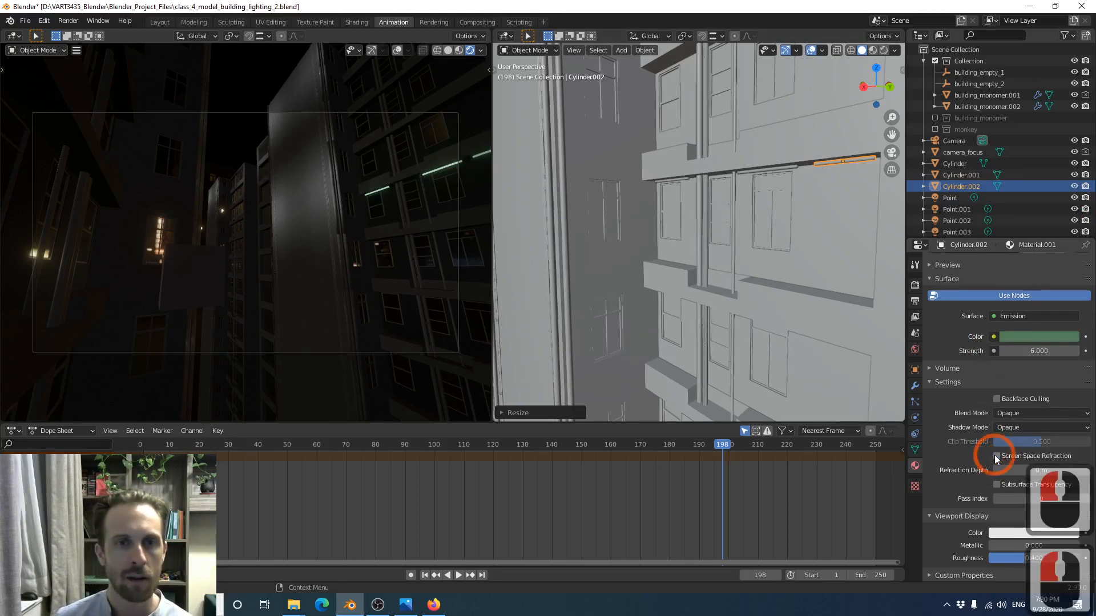
{"action": "left_click", "coordinate": [996, 457]}
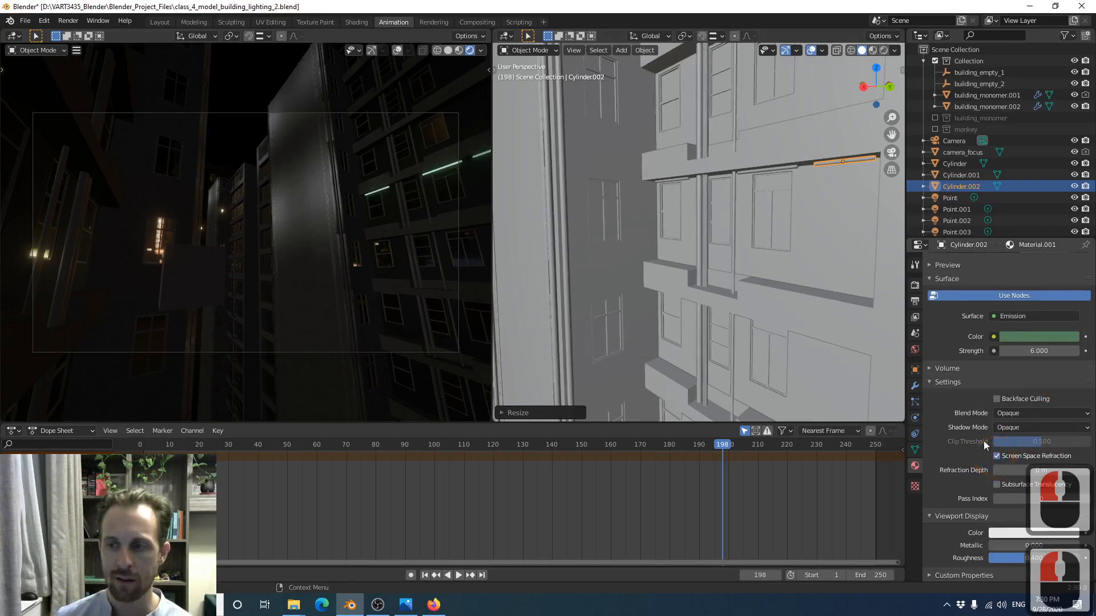
Render frame 198 to check the adjusted tube material, and close the render result
{"action": "scroll", "coordinate": [947, 461], "scroll_direction": "down", "scroll_amount": 2}
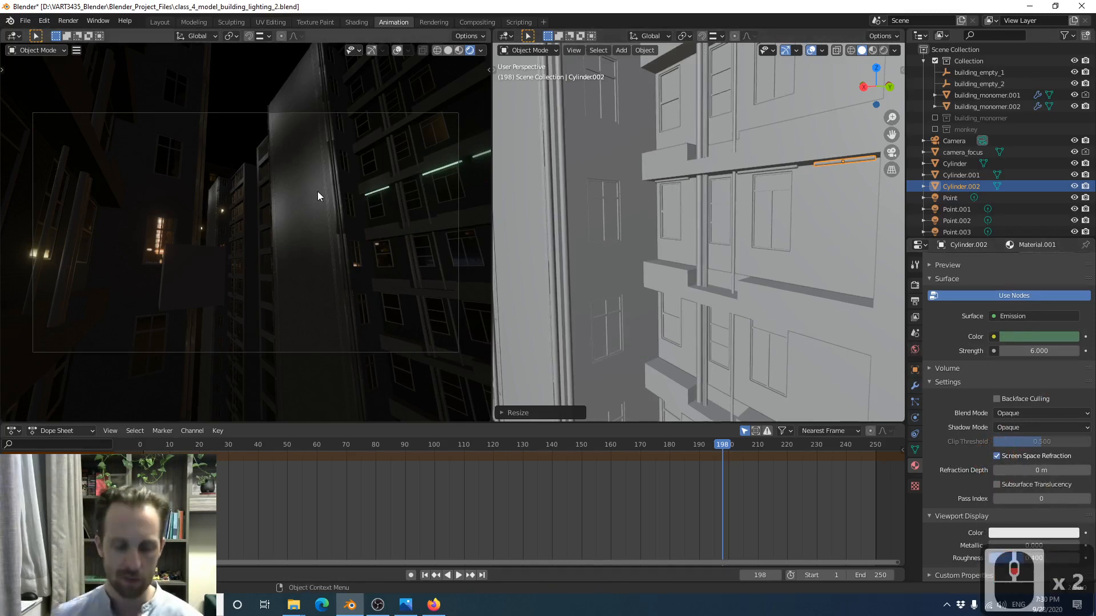
{"action": "key", "text": "F12"}
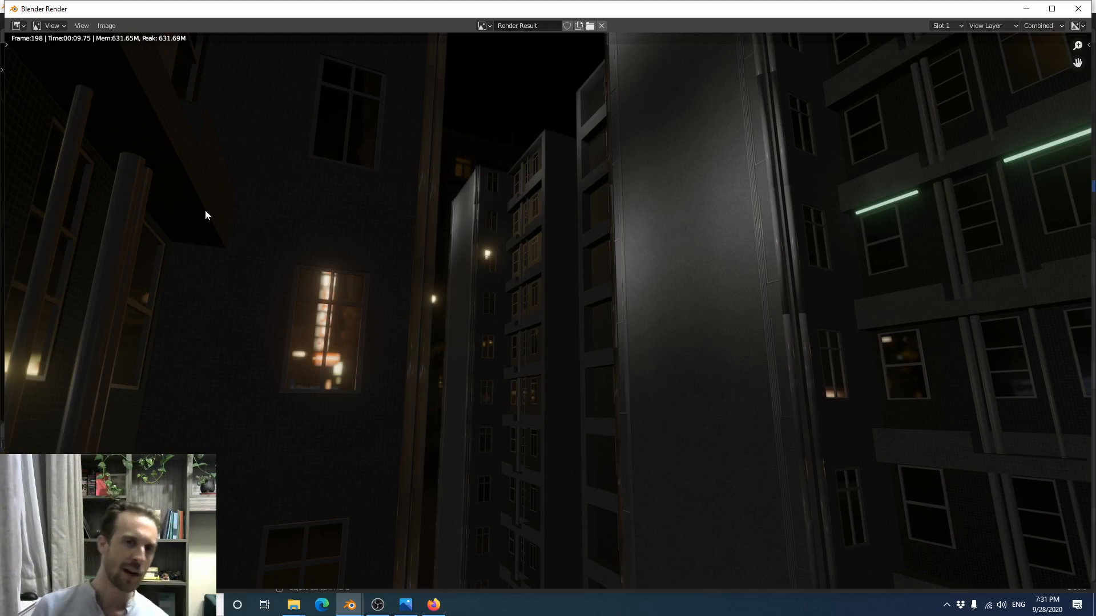
{"action": "left_click", "coordinate": [1077, 9]}
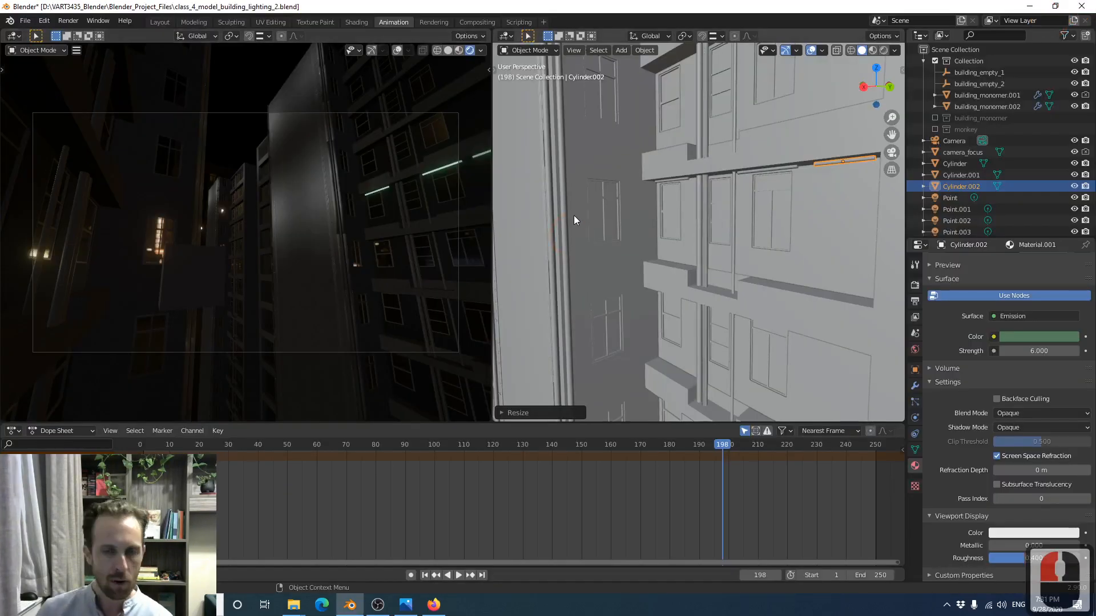
Add an irradiance volume light probe at a spot between the towers and scale it up by a factor of 10
{"action": "scroll", "coordinate": [604, 269], "scroll_direction": "down", "scroll_amount": 4}
{"action": "scroll", "coordinate": [637, 253], "scroll_direction": "down", "scroll_amount": 2}
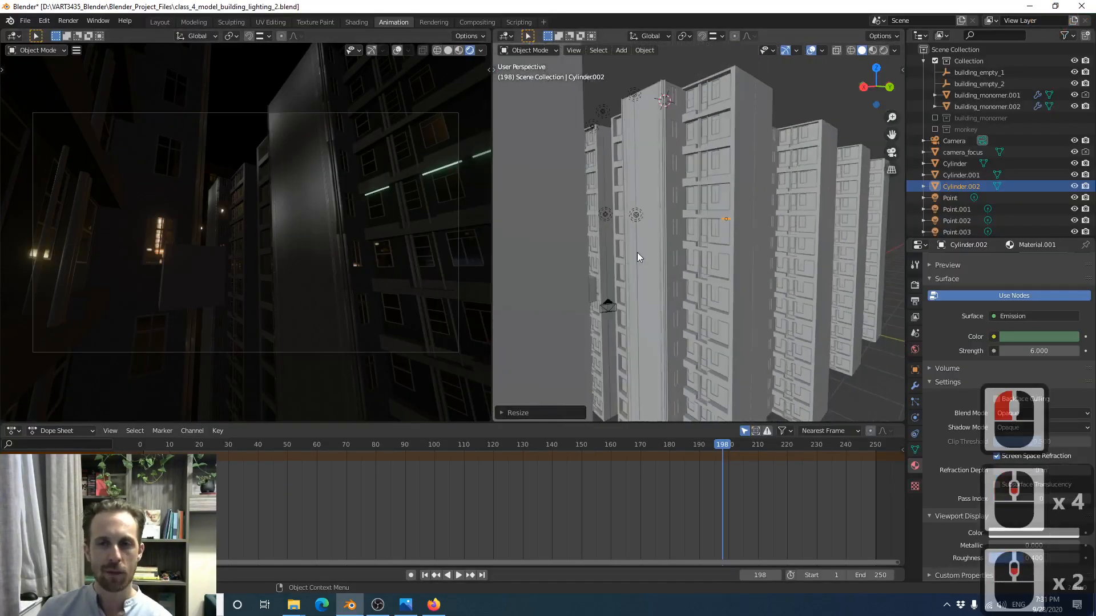
{"action": "middle_click_drag", "start_coordinate": [621, 275], "coordinate": [611, 304]}
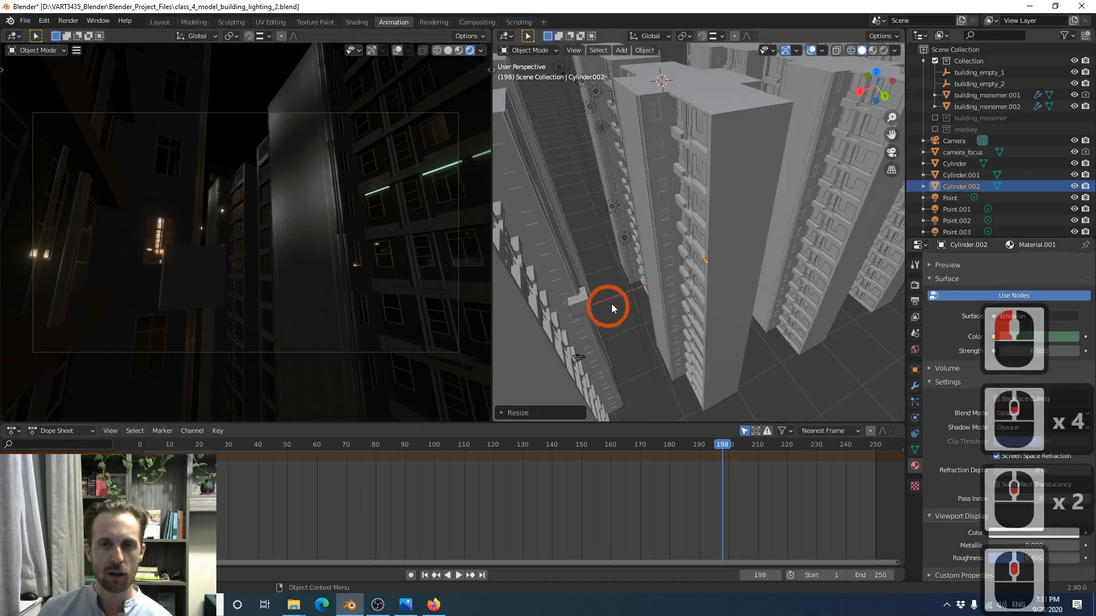
{"action": "right_click", "coordinate": [637, 268], "text": "shift"}
{"action": "key", "text": "shift+a"}
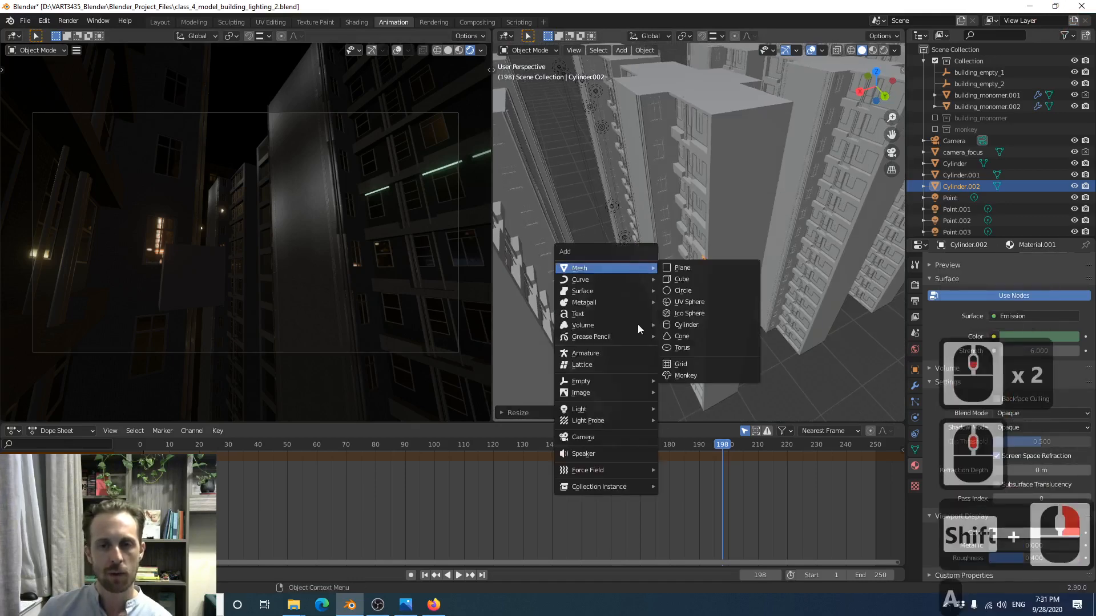
{"action": "mouse_move", "coordinate": [611, 417]}
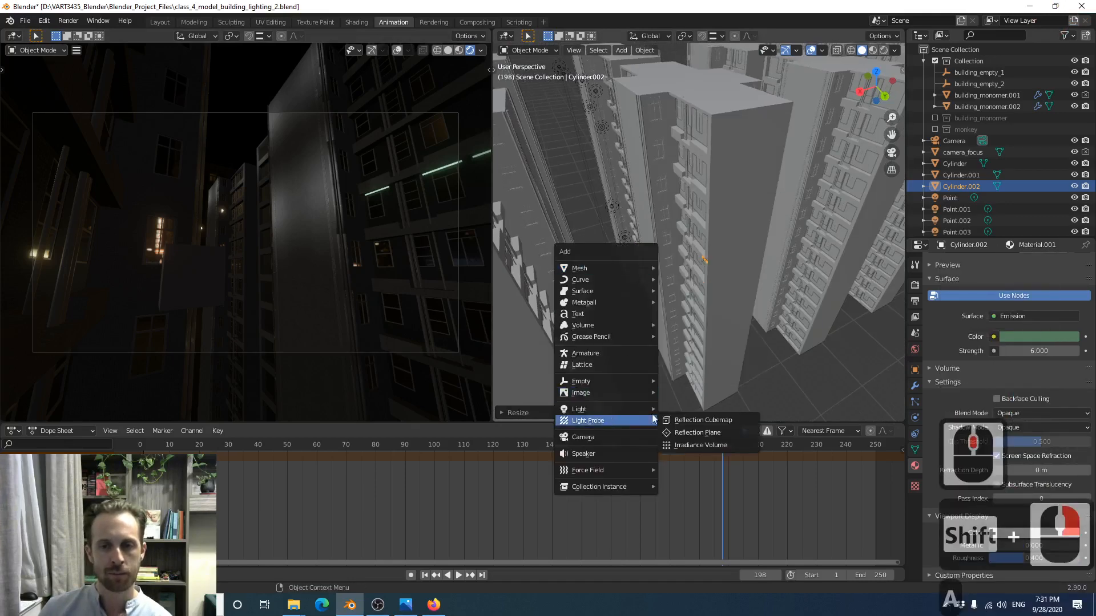
{"action": "left_click", "coordinate": [683, 445]}
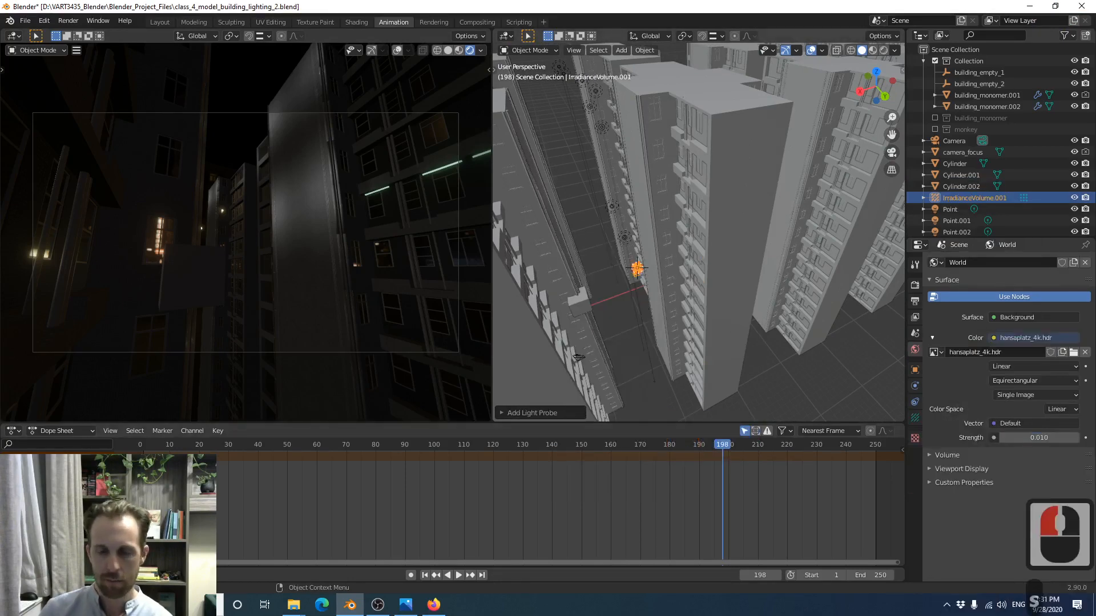
{"action": "type", "text": "s10"}
{"action": "key", "text": "Return"}
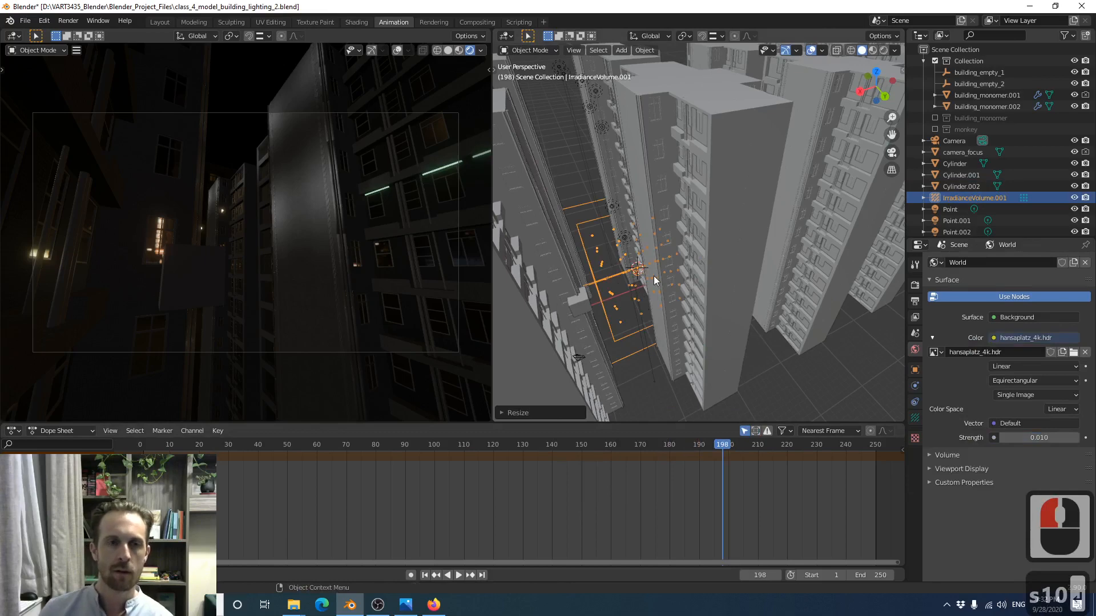
Move the irradiance volume into the gap between the two towers near the camera, and raise it along Z to mid-height of the towers
{"action": "key", "text": "KP_7"}
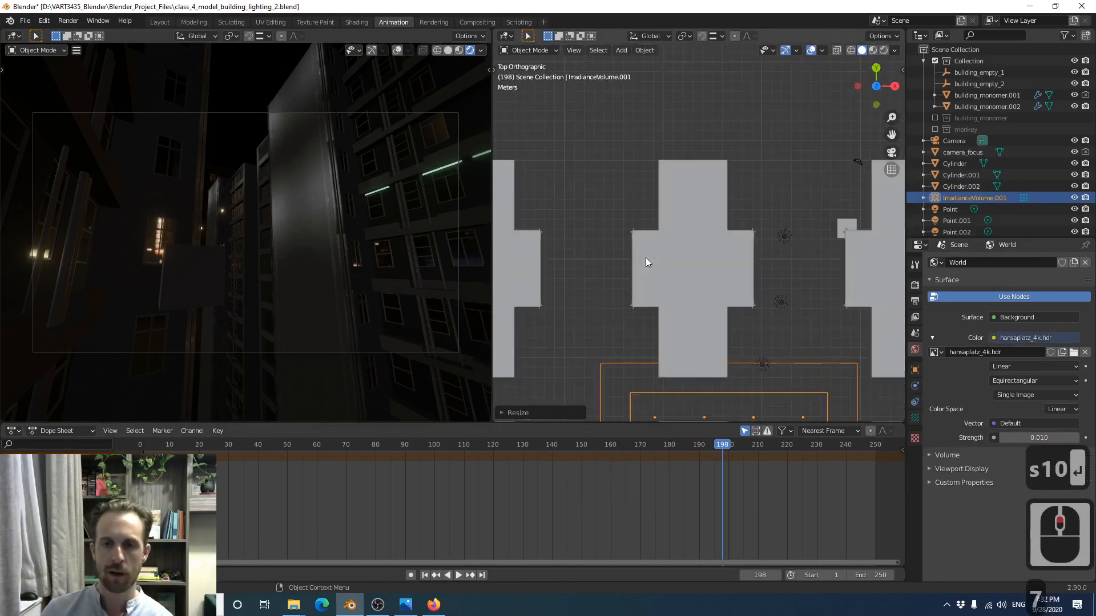
{"action": "scroll", "coordinate": [640, 308], "scroll_direction": "down", "scroll_amount": 4}
{"action": "middle_click_drag", "start_coordinate": [640, 308], "coordinate": [656, 234], "text": "shift"}
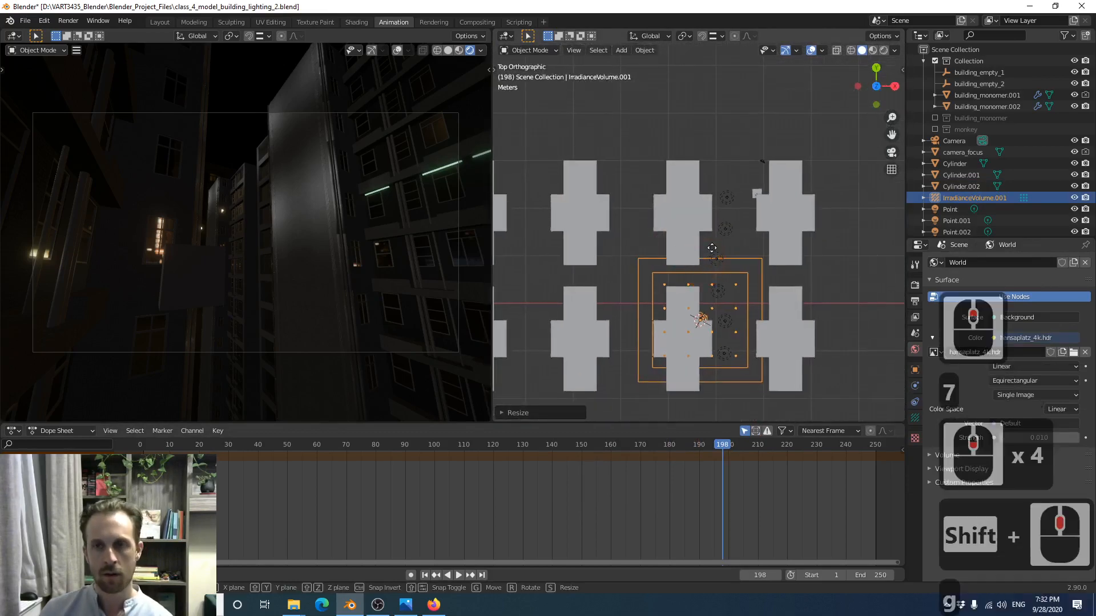
{"action": "key", "text": "g"}
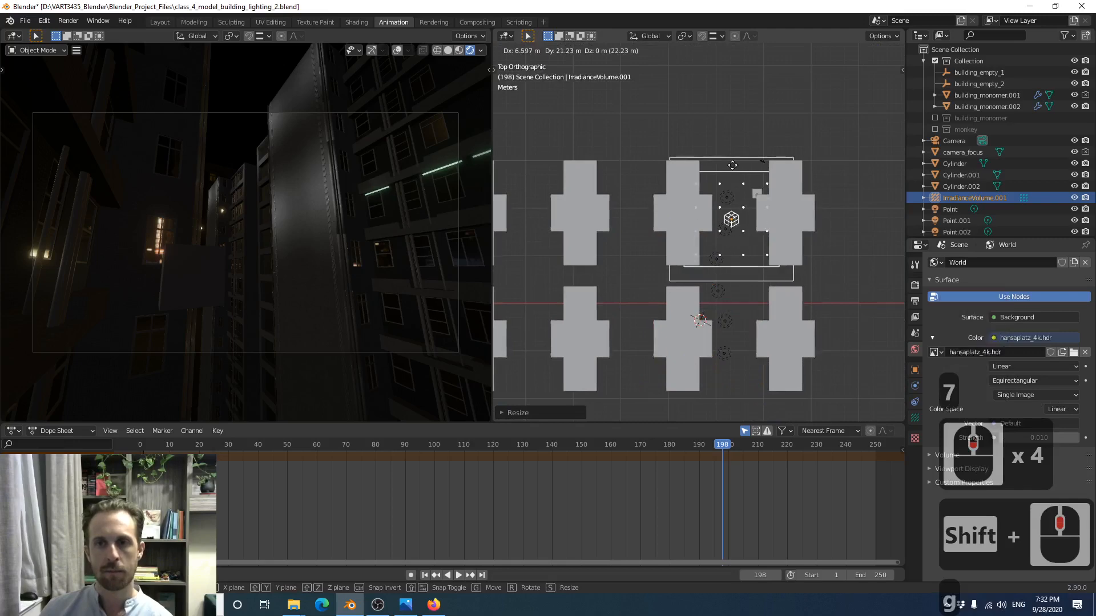
{"action": "left_click", "coordinate": [770, 207]}
{"action": "middle_click_drag", "start_coordinate": [709, 216], "coordinate": [607, 220]}
{"action": "key", "text": "g"}
{"action": "key", "text": "z"}
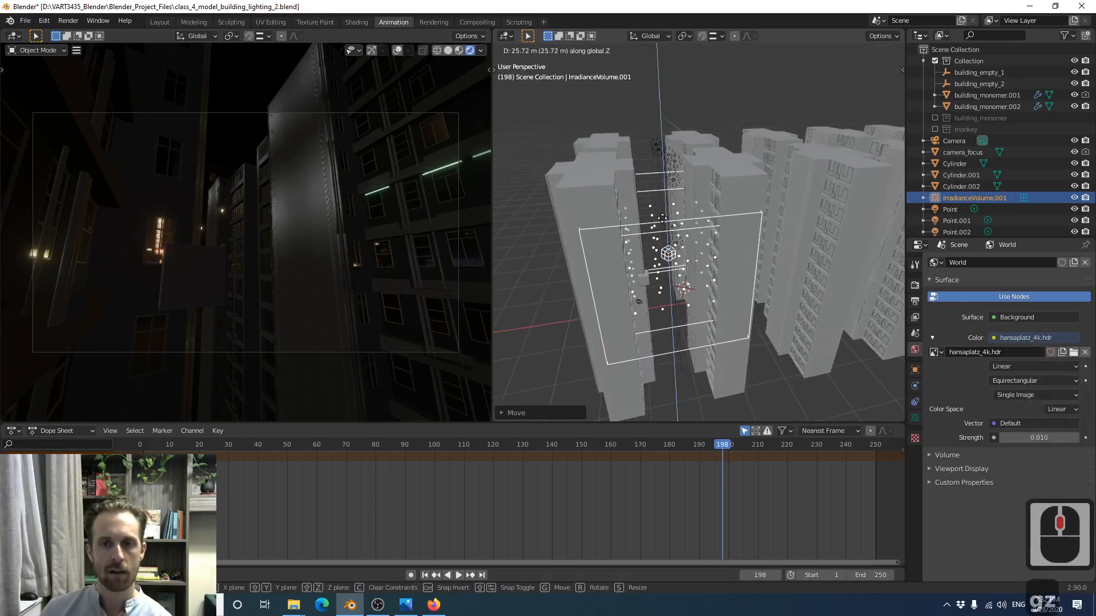
{"action": "left_click", "coordinate": [661, 235]}
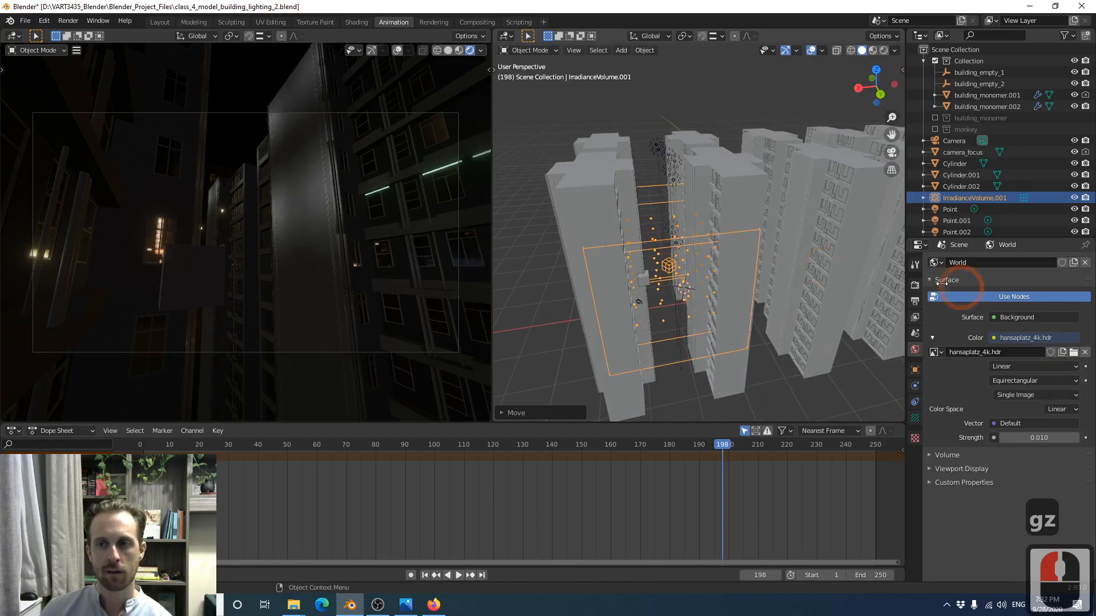
Enable Ambient Occlusion and Screen Space Reflections for the Eevee render
{"action": "left_click", "coordinate": [914, 284]}
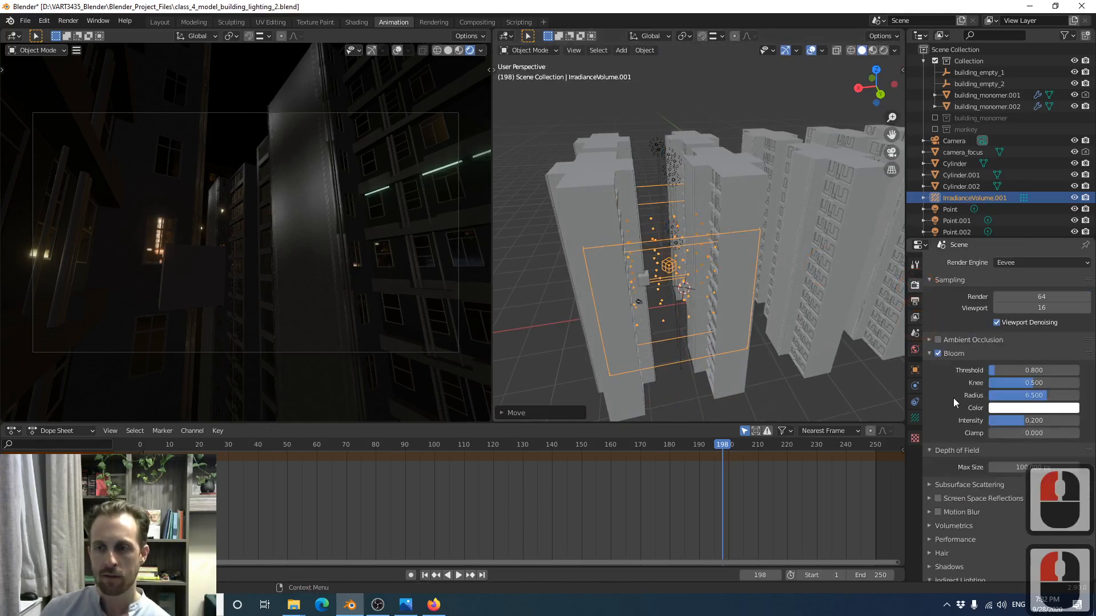
{"action": "left_click", "coordinate": [938, 339]}
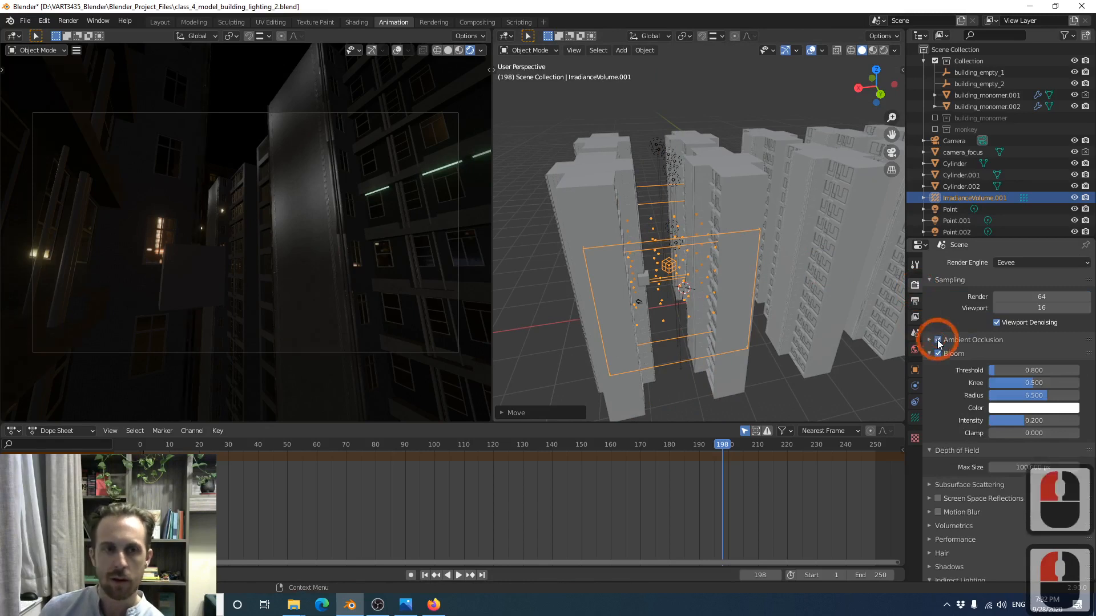
{"action": "left_click", "coordinate": [938, 340]}
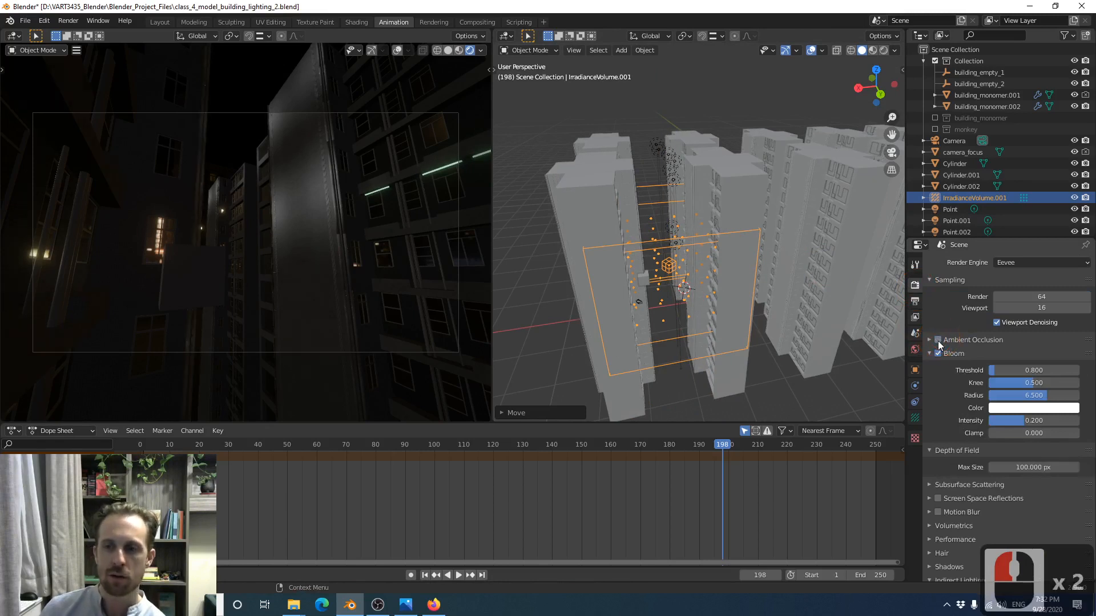
{"action": "left_click", "coordinate": [938, 340]}
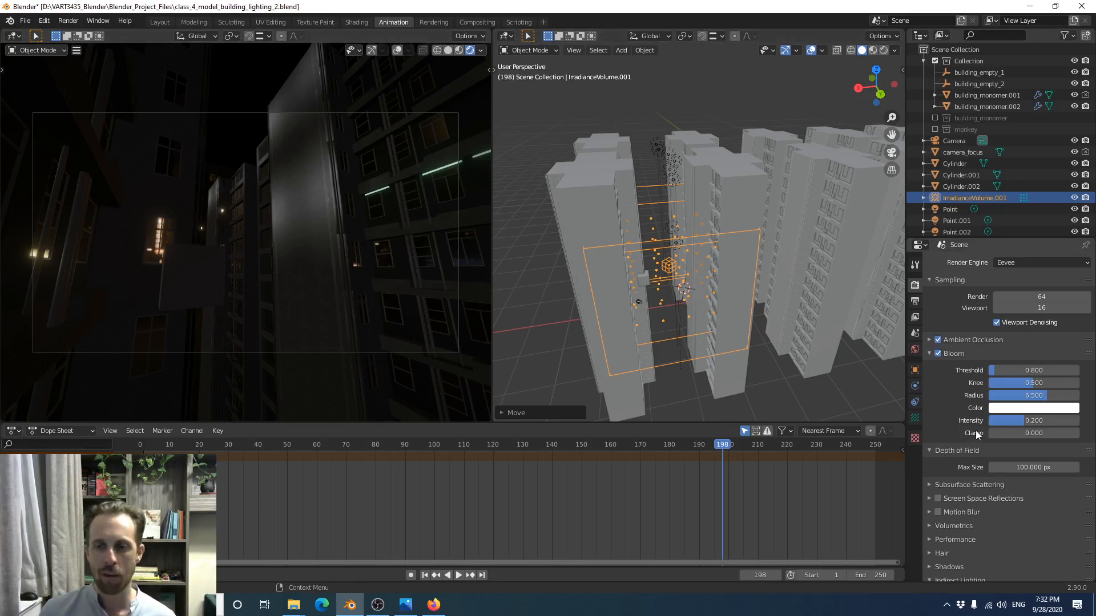
{"action": "left_click", "coordinate": [937, 498]}
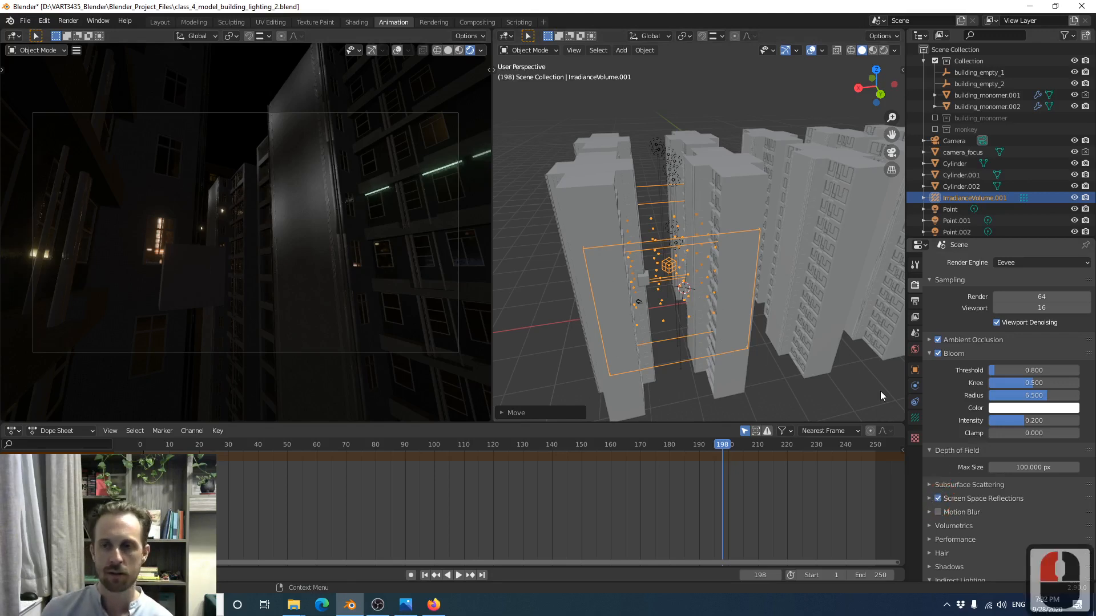
Bake the scene's indirect lighting
{"action": "scroll", "coordinate": [944, 472], "scroll_direction": "down", "scroll_amount": 4}
{"action": "left_click", "coordinate": [946, 482]}
{"action": "scroll", "coordinate": [946, 481], "scroll_direction": "down", "scroll_amount": 3}
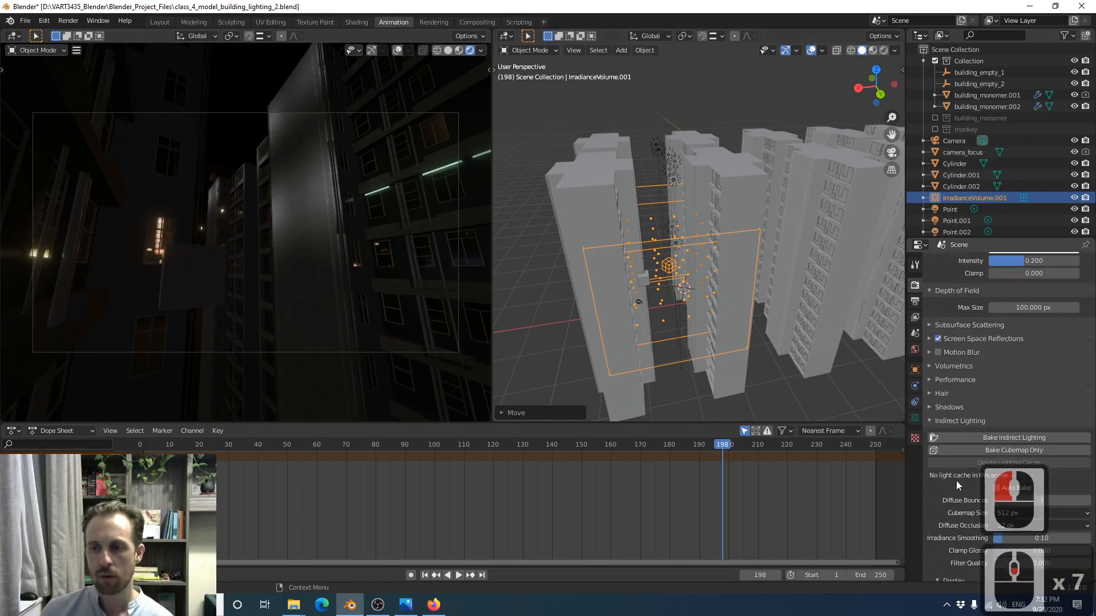
{"action": "left_click", "coordinate": [961, 439]}
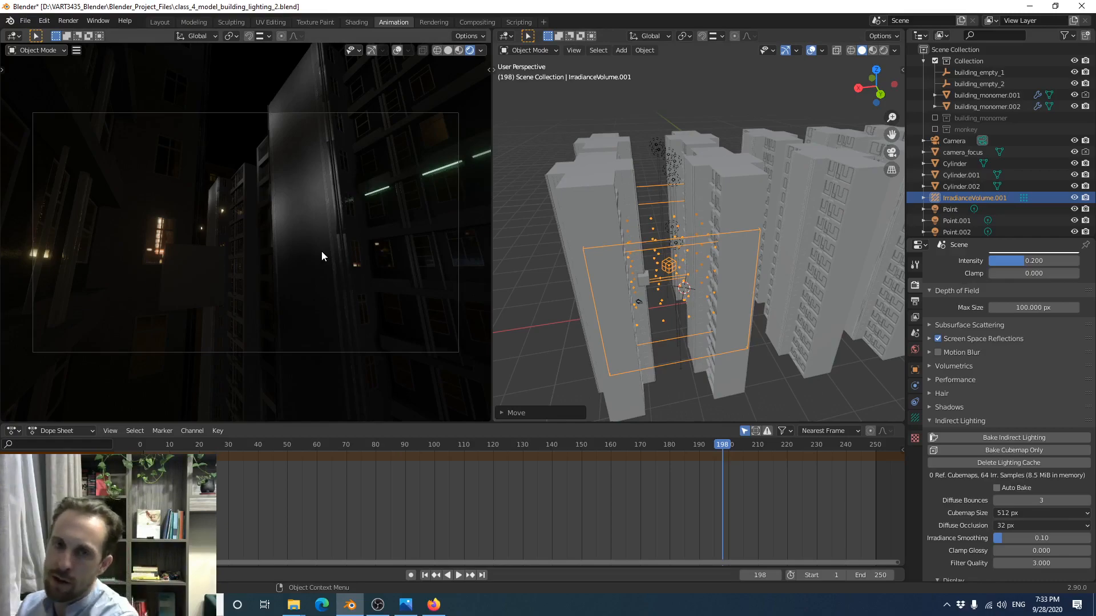
Render frame 198 with the baked indirect lighting and examine the facades and tube lights in the result
{"action": "key", "text": "F12"}
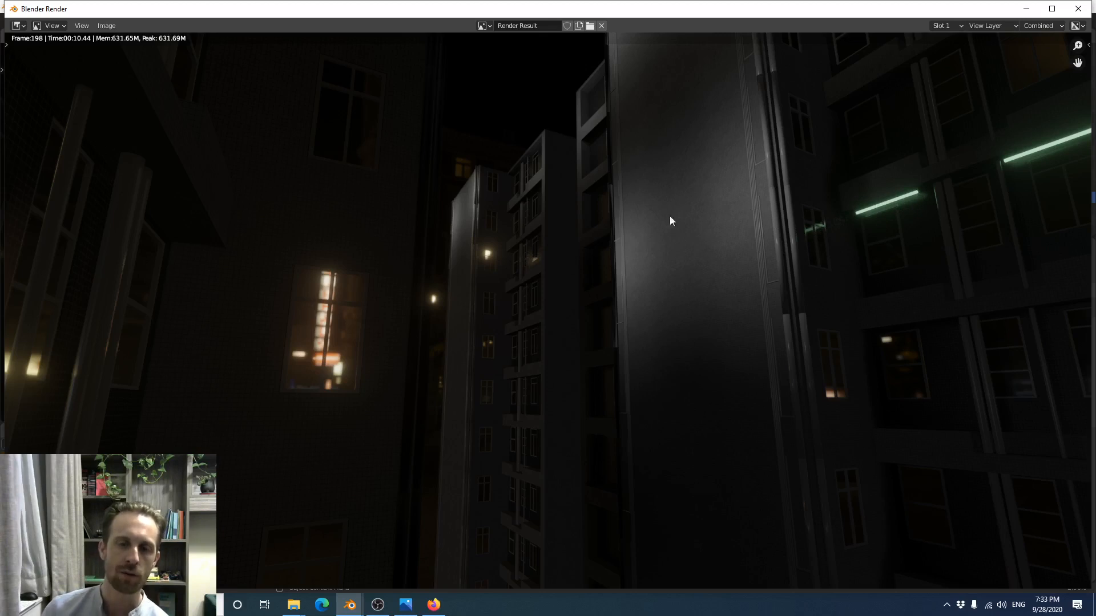
{"action": "scroll", "coordinate": [621, 276], "scroll_direction": "down", "scroll_amount": 2}
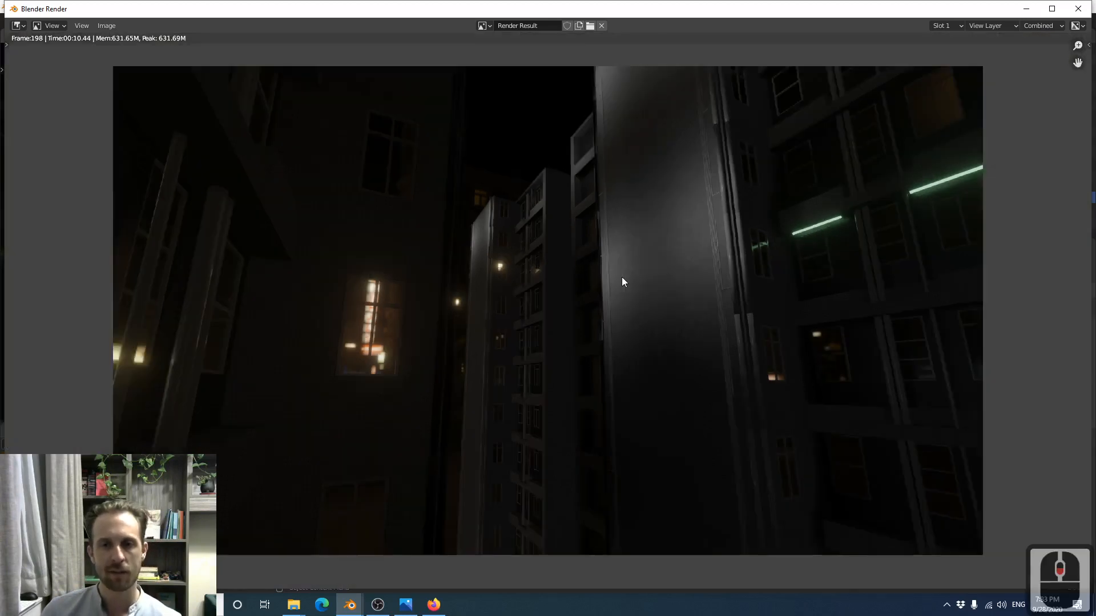
{"action": "scroll", "coordinate": [621, 278], "scroll_direction": "up", "scroll_amount": 3}
{"action": "scroll", "coordinate": [621, 278], "scroll_direction": "down", "scroll_amount": 1}
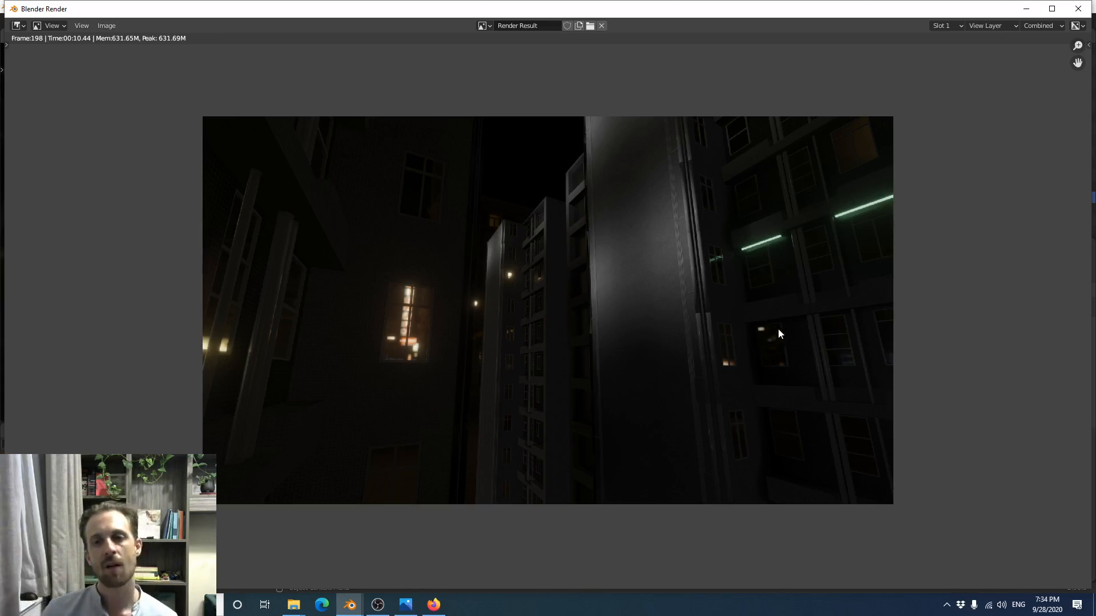
{"action": "scroll", "coordinate": [780, 333], "scroll_direction": "up", "scroll_amount": 2}
{"action": "scroll", "coordinate": [779, 333], "scroll_direction": "down", "scroll_amount": 2}
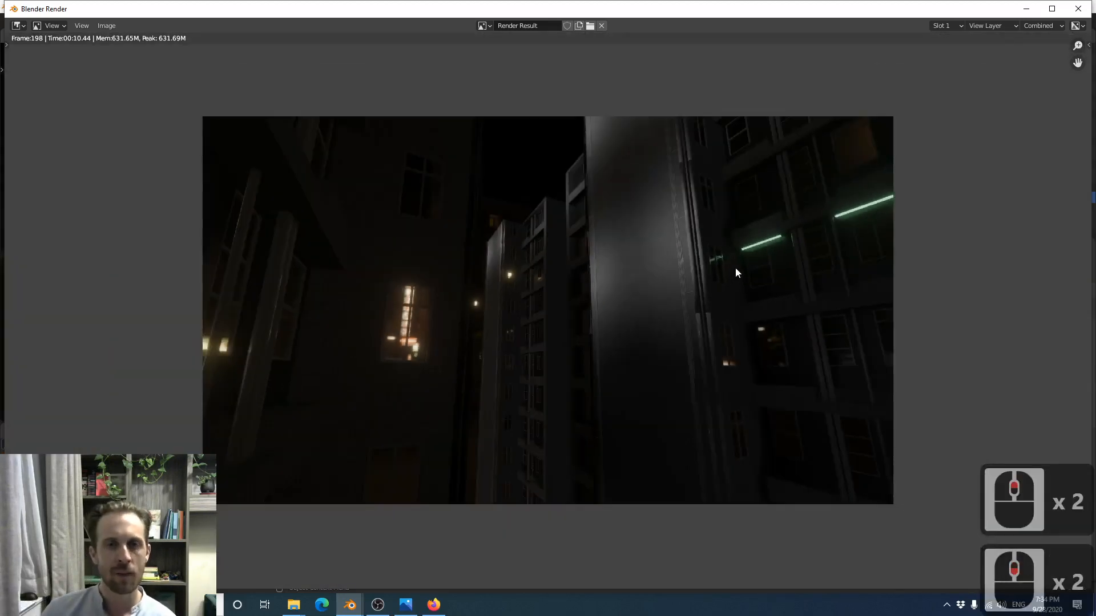
Examine the gap between the towers up close in the 3D view and compare it with the render result
{"action": "key", "text": "alt+Tab"}
{"action": "scroll", "coordinate": [784, 248], "scroll_direction": "down", "scroll_amount": 1}
{"action": "mouse_move", "coordinate": [784, 249]}
{"action": "middle_mouse_down"}
{"action": "mouse_move", "coordinate": [773, 278]}
{"action": "mouse_move", "coordinate": [803, 252]}
{"action": "middle_mouse_up"}
{"action": "scroll", "coordinate": [726, 242], "scroll_direction": "up", "scroll_amount": 3}
{"action": "middle_click_drag", "start_coordinate": [725, 242], "coordinate": [672, 241], "text": "shift"}
{"action": "scroll", "coordinate": [676, 240], "scroll_direction": "up", "scroll_amount": 5}
{"action": "key", "text": "alt+Tab"}
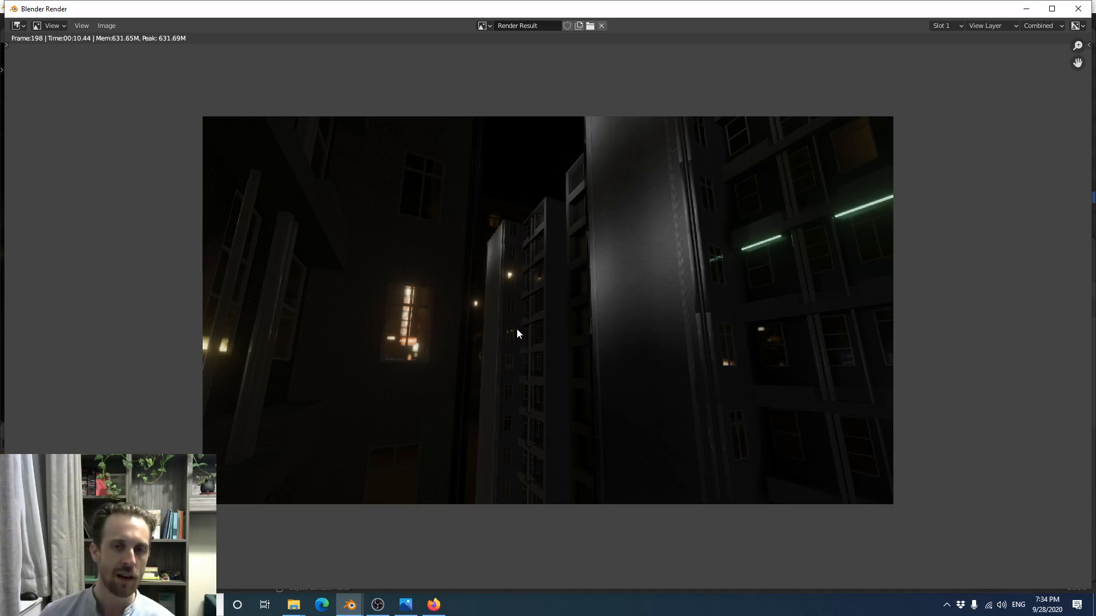
{"action": "key", "text": "alt+Tab"}
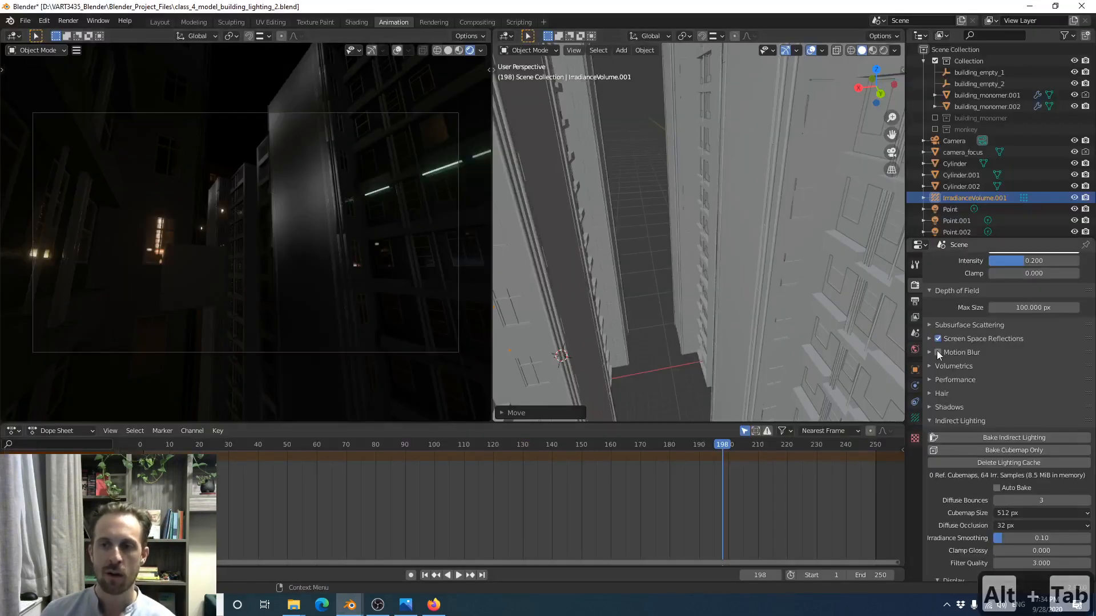
Try a transparent film background, render frame 198 to check it, and close the render result
{"action": "scroll", "coordinate": [951, 437], "scroll_direction": "down", "scroll_amount": 11}
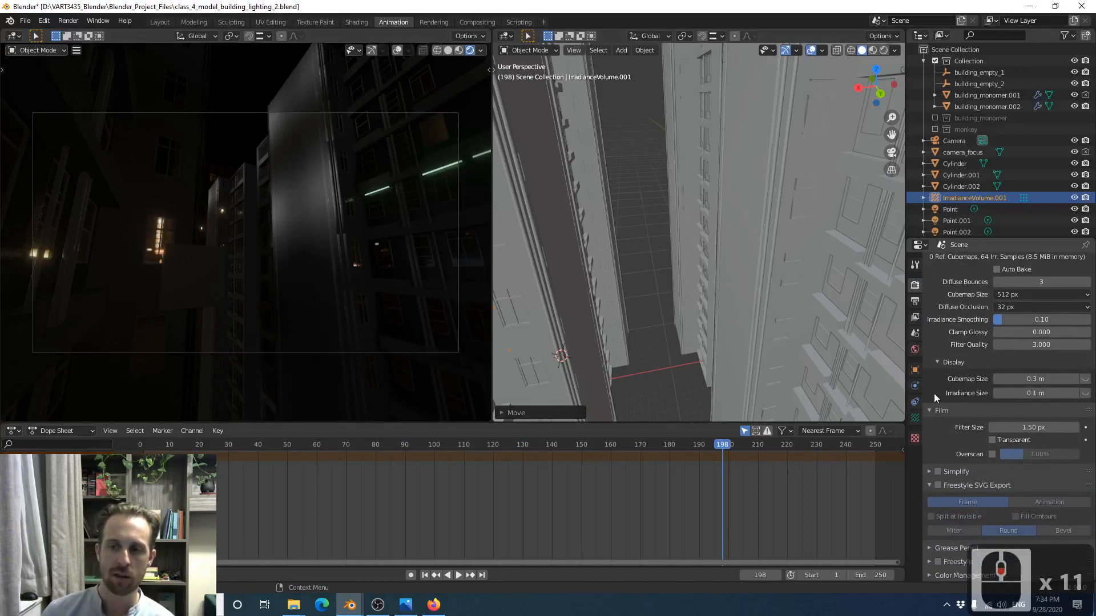
{"action": "left_click", "coordinate": [993, 440]}
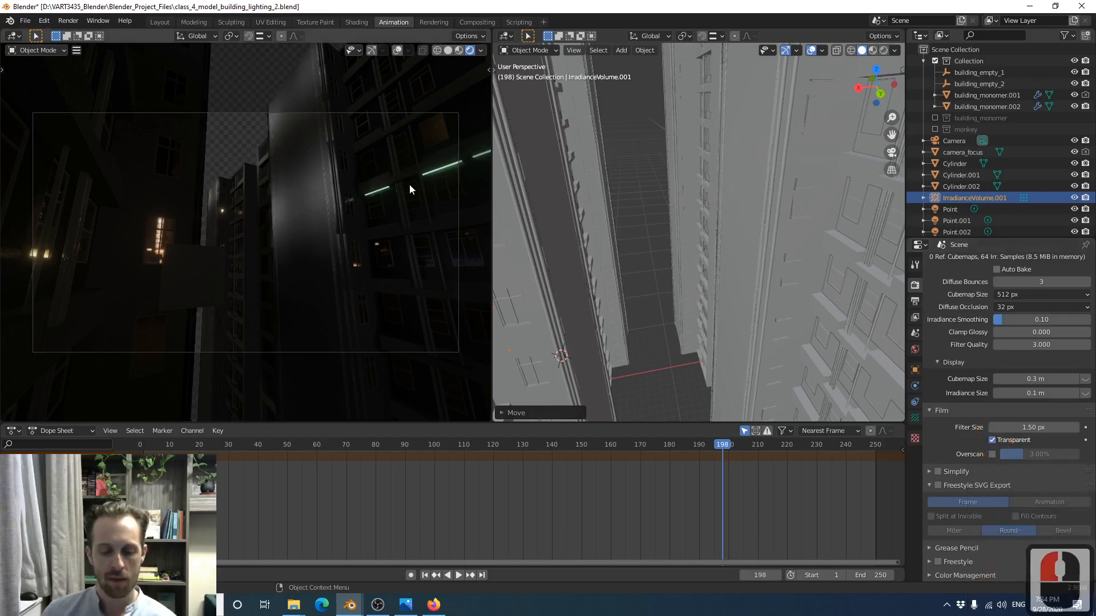
{"action": "key", "text": "F12"}
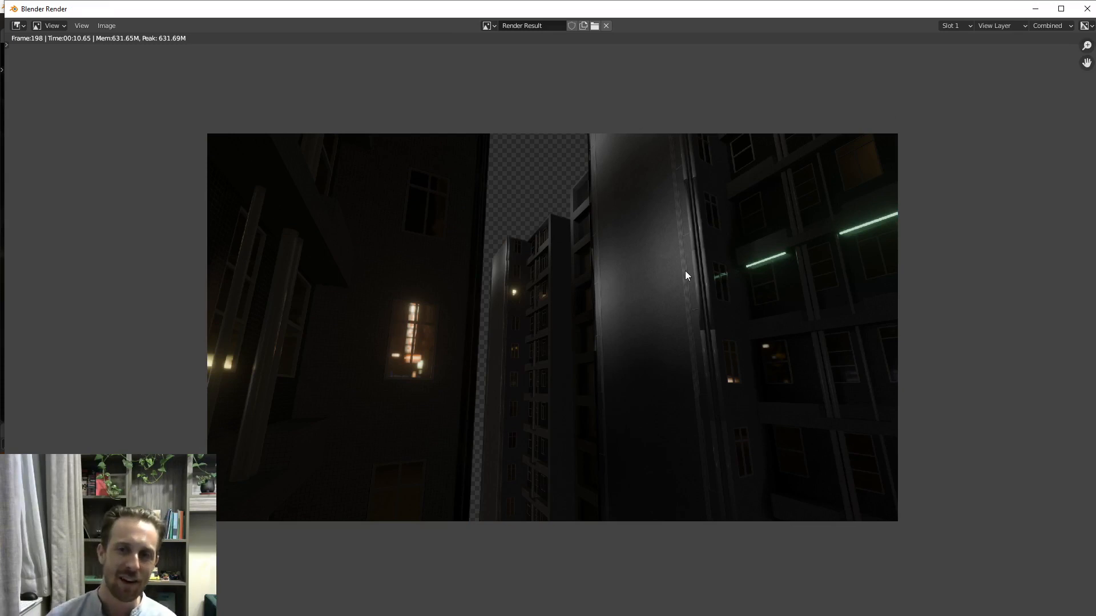
{"action": "scroll", "coordinate": [641, 224], "scroll_direction": "up", "scroll_amount": 1}
{"action": "scroll", "coordinate": [534, 249], "scroll_direction": "down", "scroll_amount": 1}
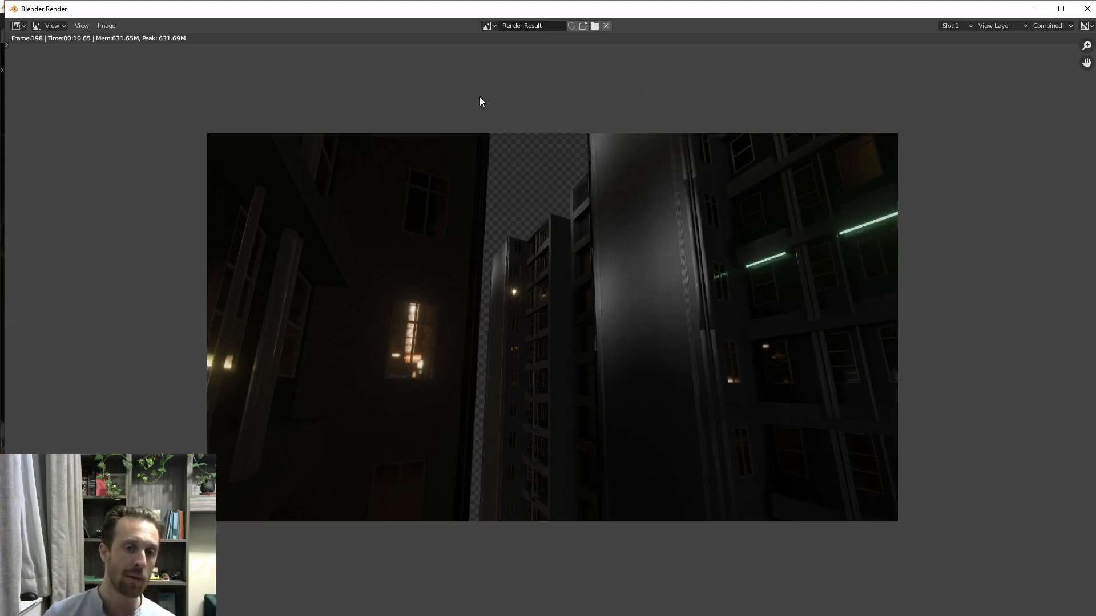
{"action": "left_click", "coordinate": [1087, 9]}
Save the project file, and turn the transparent film background off
{"action": "key", "text": "ctrl+s"}
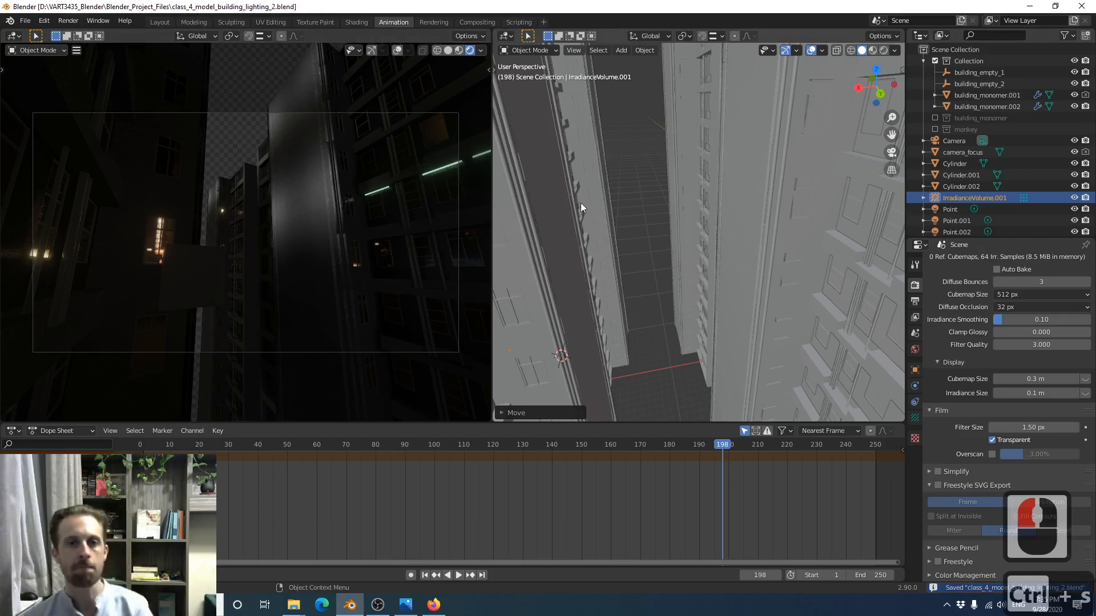
{"action": "left_click", "coordinate": [991, 441]}
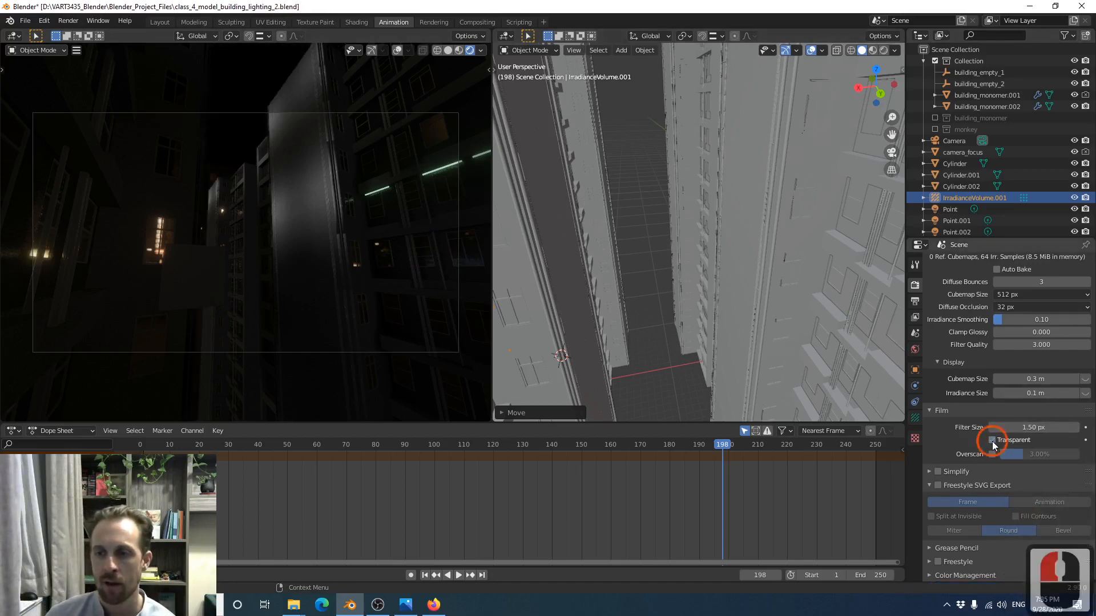
Set the world background strength to 1 for the hansaplatz_4k.hdr environment
{"action": "left_click", "coordinate": [915, 349]}
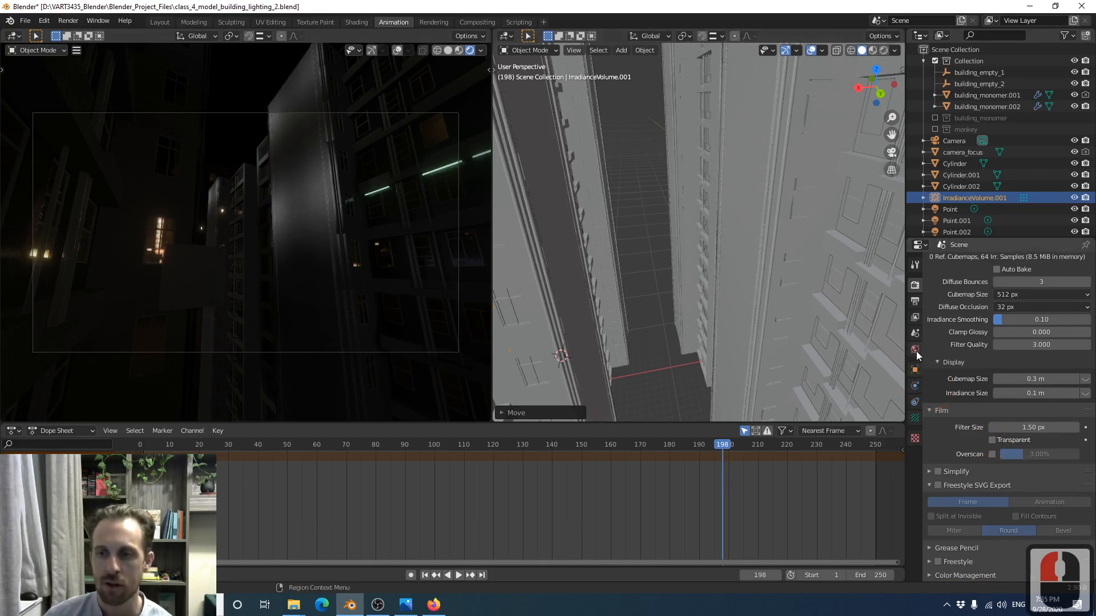
{"action": "left_click", "coordinate": [1027, 437]}
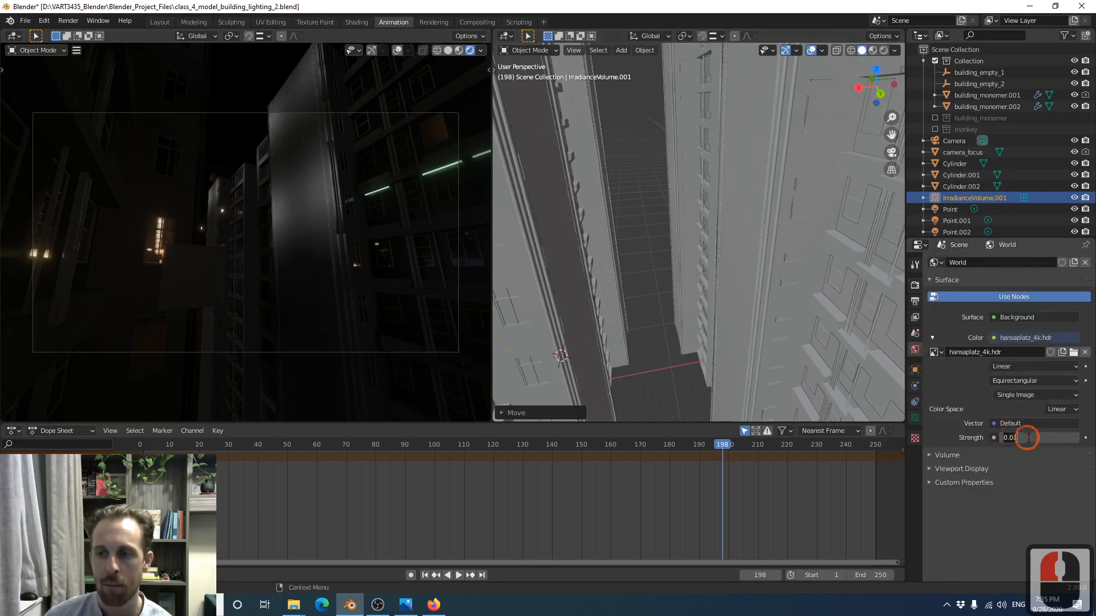
{"action": "left_click", "coordinate": [1057, 439]}
{"action": "type", "text": "1"}
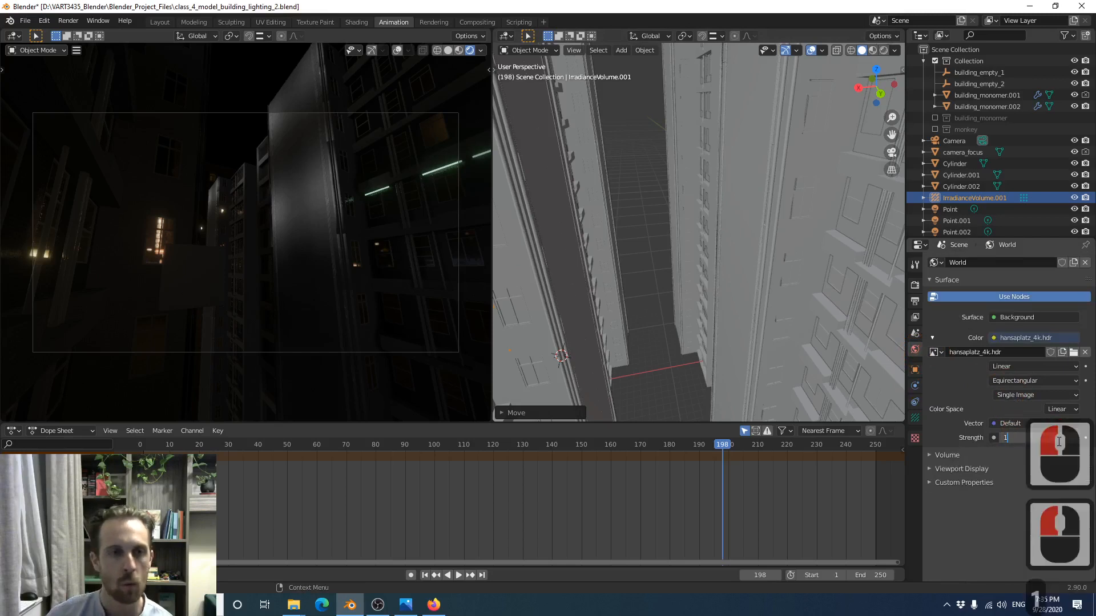
{"action": "key", "text": "Return"}
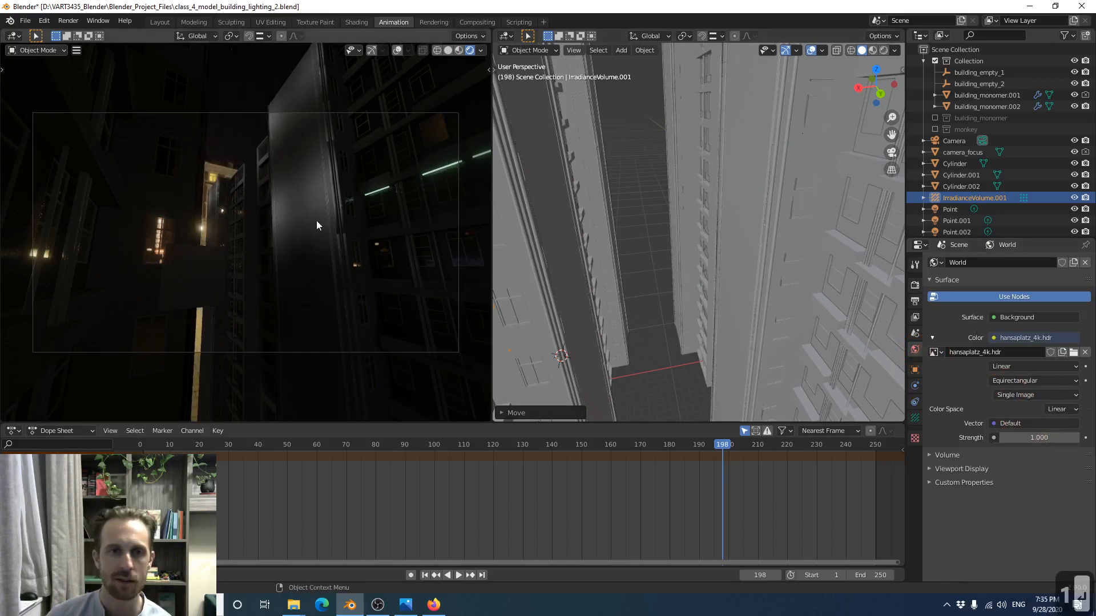
Bake the indirect lighting again with the brighter world background
{"action": "left_click", "coordinate": [915, 285]}
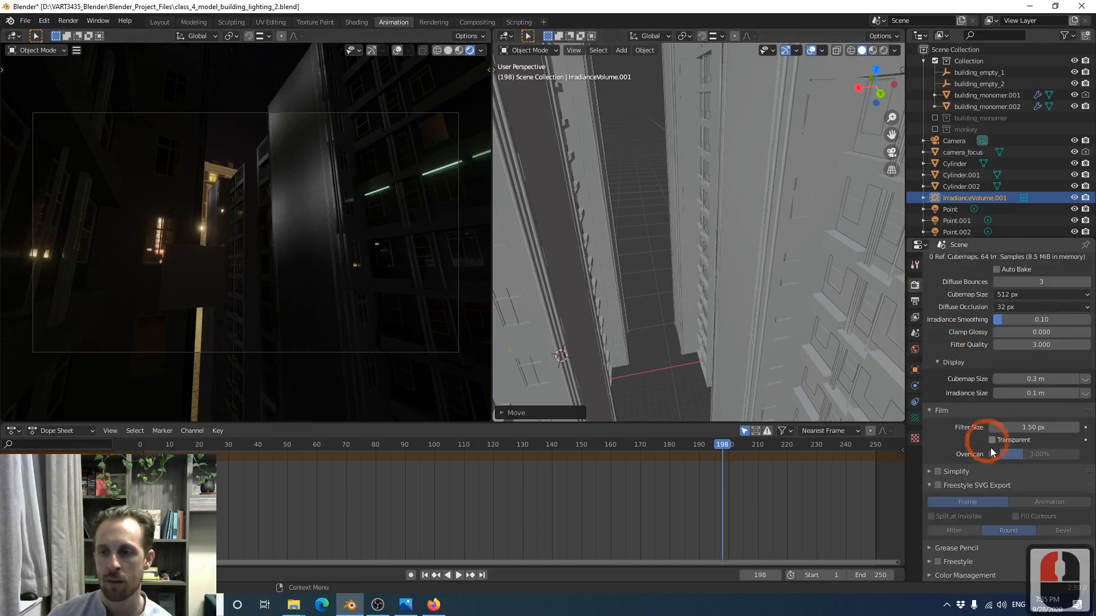
{"action": "scroll", "coordinate": [962, 445], "scroll_direction": "down", "scroll_amount": 2}
{"action": "scroll", "coordinate": [957, 420], "scroll_direction": "down", "scroll_amount": 5}
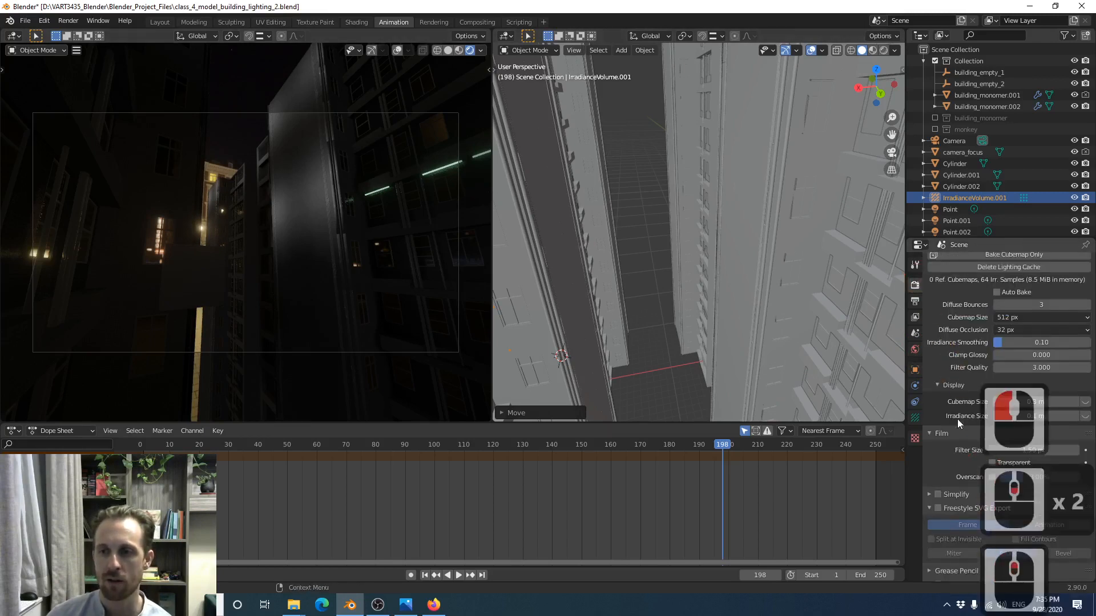
{"action": "scroll", "coordinate": [936, 395], "scroll_direction": "up", "scroll_amount": 4}
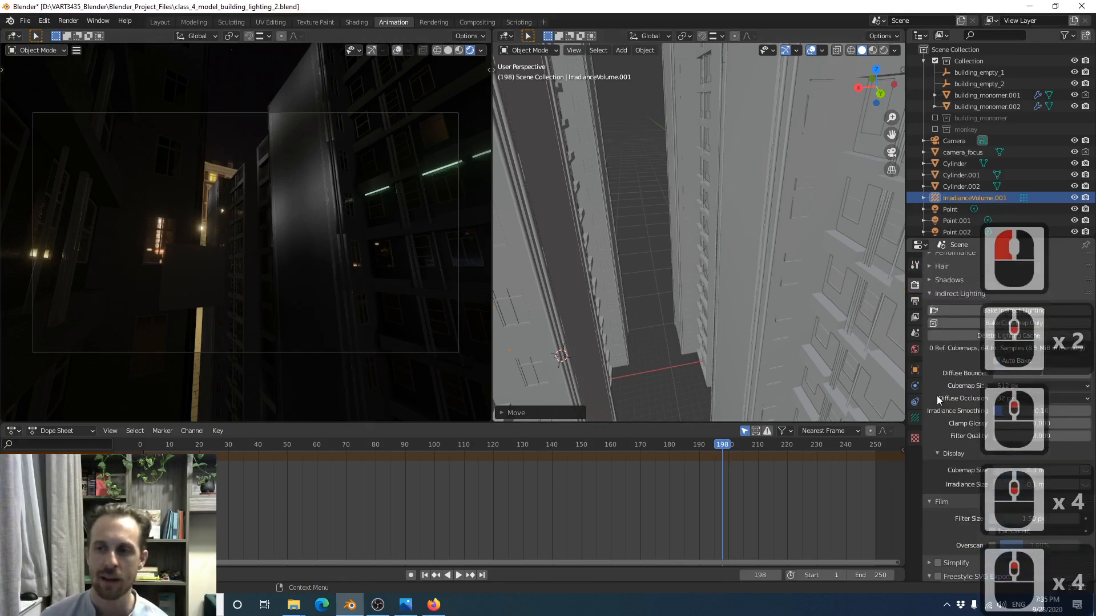
{"action": "left_click", "coordinate": [963, 311]}
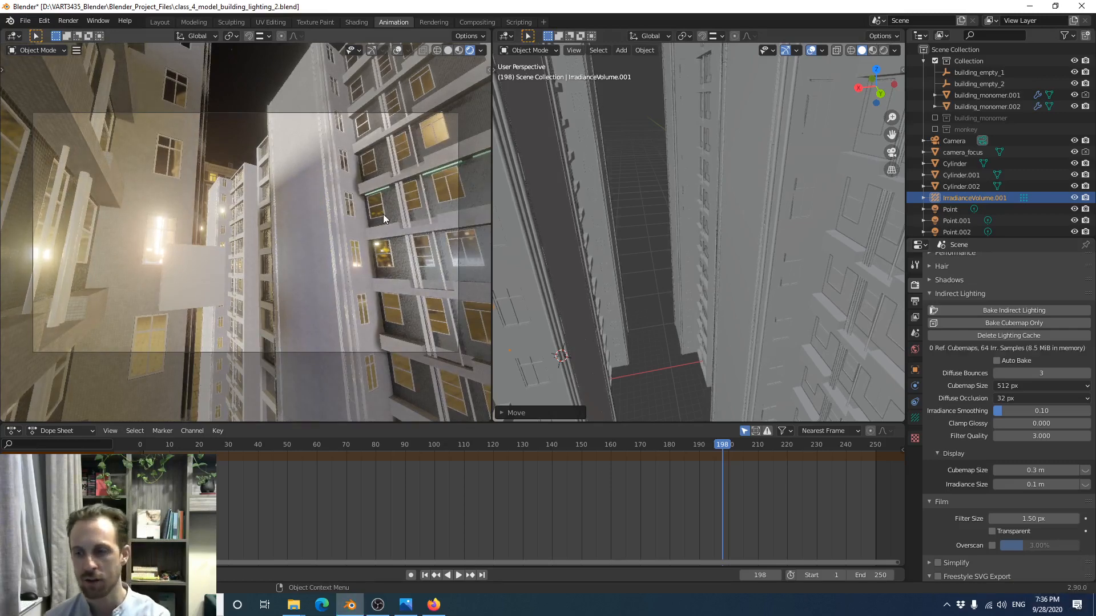
Render frame 198 with the new bake, examine the whole image, and close the render result
{"action": "key", "text": "F12"}
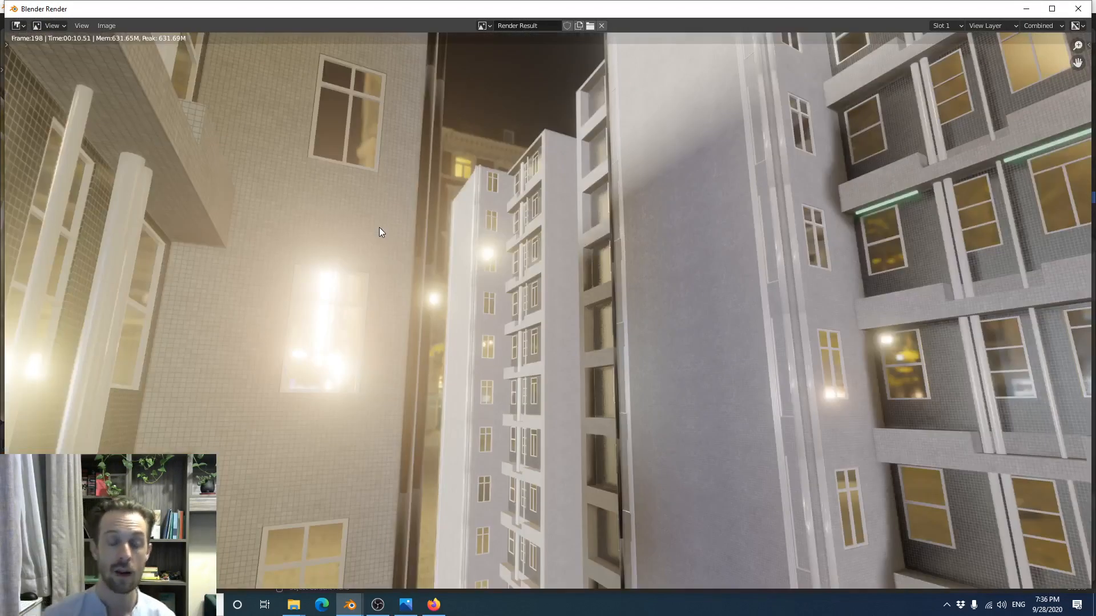
{"action": "scroll", "coordinate": [385, 233], "scroll_direction": "down", "scroll_amount": 2}
{"action": "scroll", "coordinate": [433, 272], "scroll_direction": "up", "scroll_amount": 1}
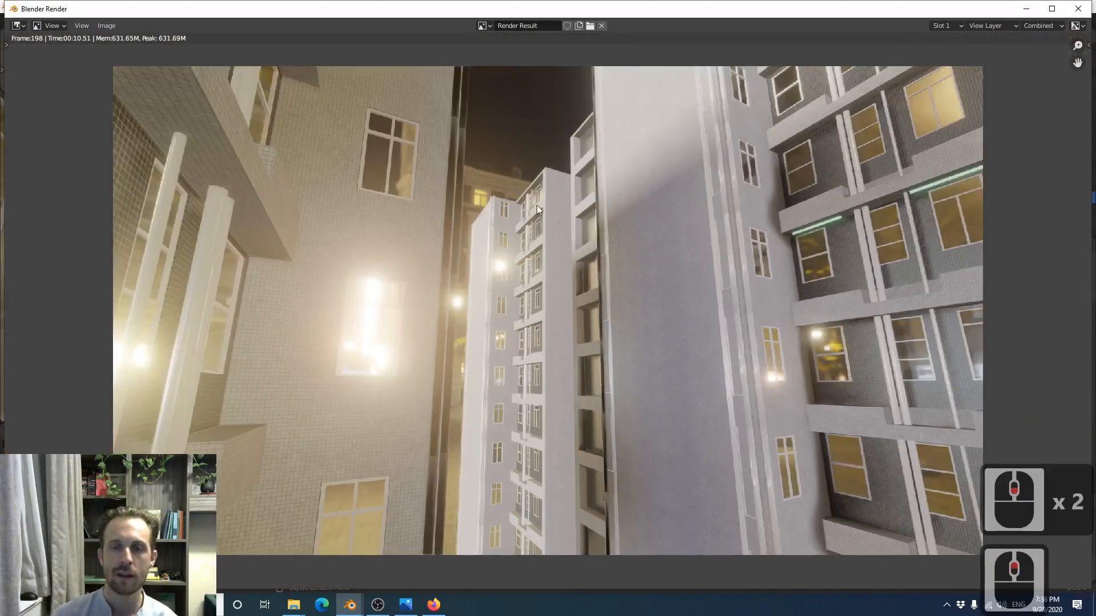
{"action": "scroll", "coordinate": [411, 277], "scroll_direction": "down", "scroll_amount": 1}
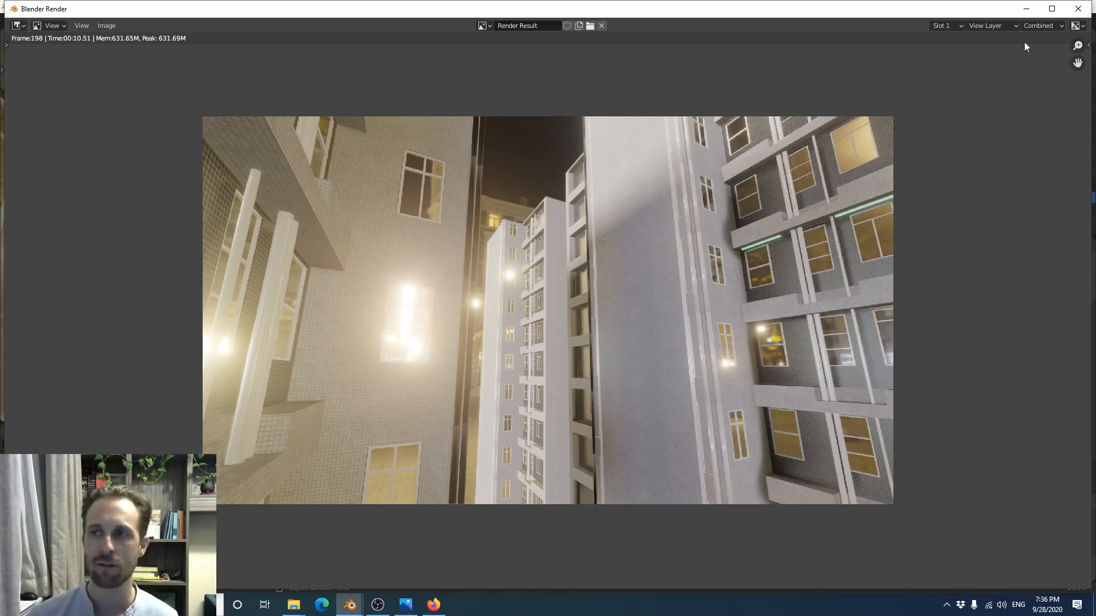
{"action": "left_click", "coordinate": [1078, 9]}
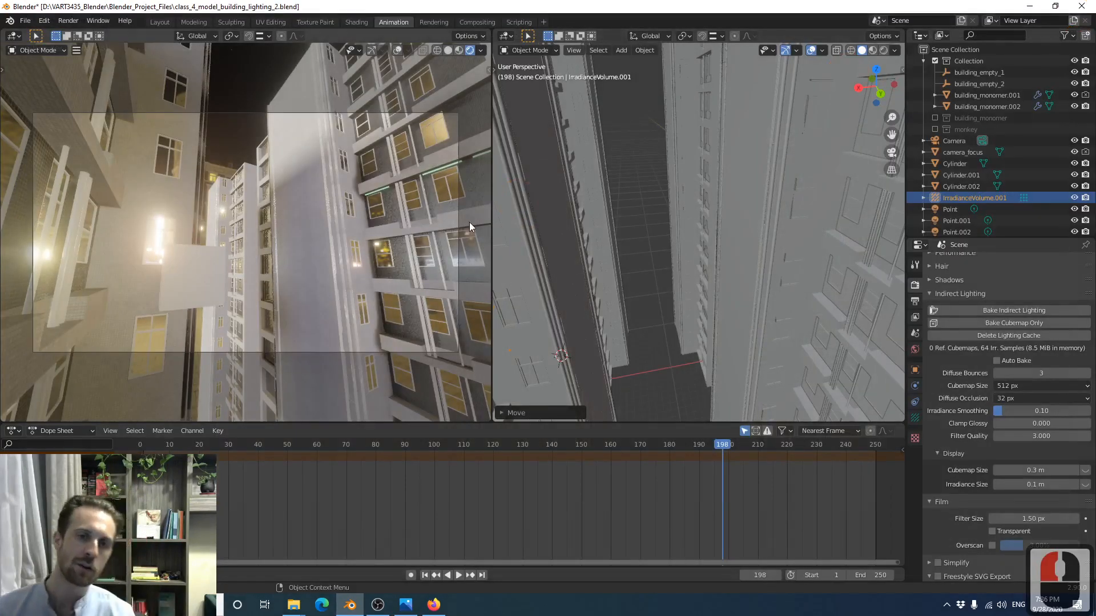
Collapse the buildings' Collection in an enlarged outliner and exclude it from the view layer
{"action": "left_click", "coordinate": [923, 61]}
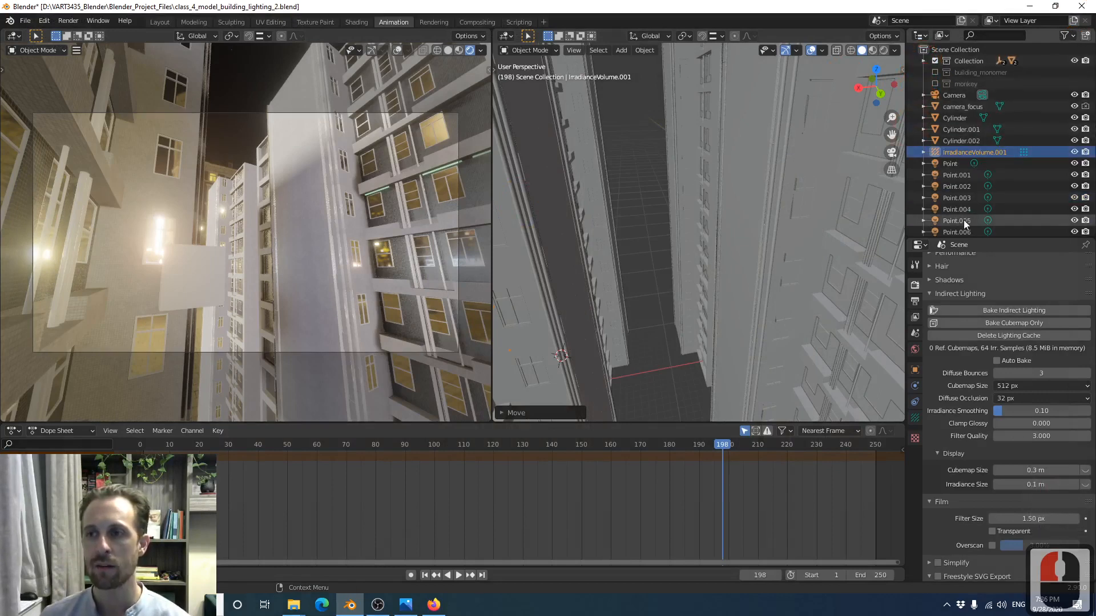
{"action": "left_click_drag", "start_coordinate": [981, 238], "coordinate": [977, 317]}
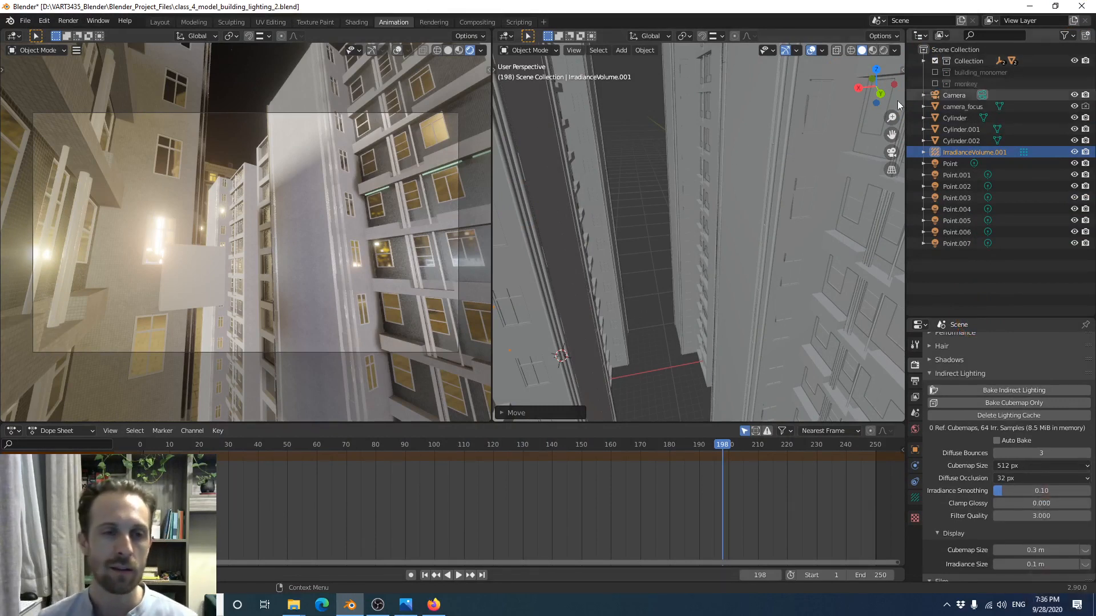
{"action": "left_click", "coordinate": [934, 61]}
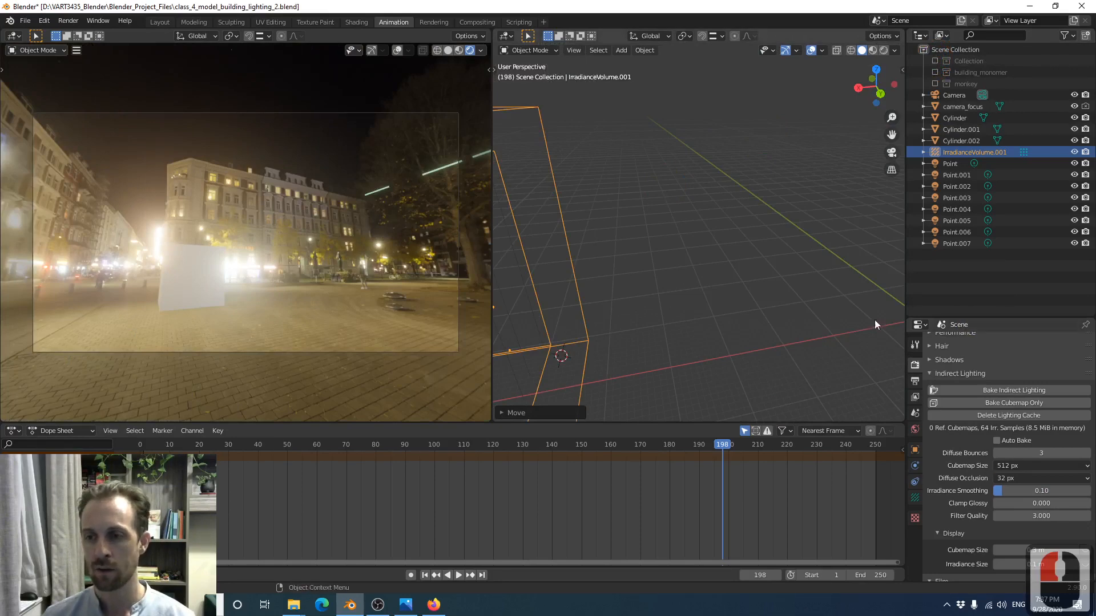
Move all the point lights, IrradianceVolume.001 and the three cylinders into the existing Collection
{"action": "scroll", "coordinate": [663, 219], "scroll_direction": "down", "scroll_amount": 6}
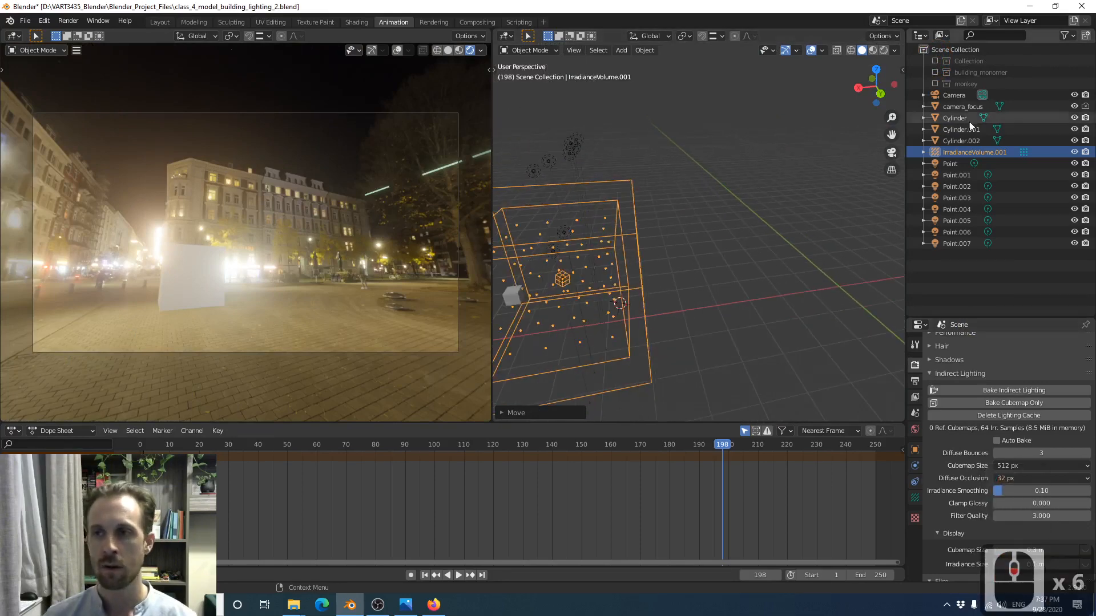
{"action": "left_click", "coordinate": [959, 244]}
{"action": "left_click", "coordinate": [961, 231], "text": "shift"}
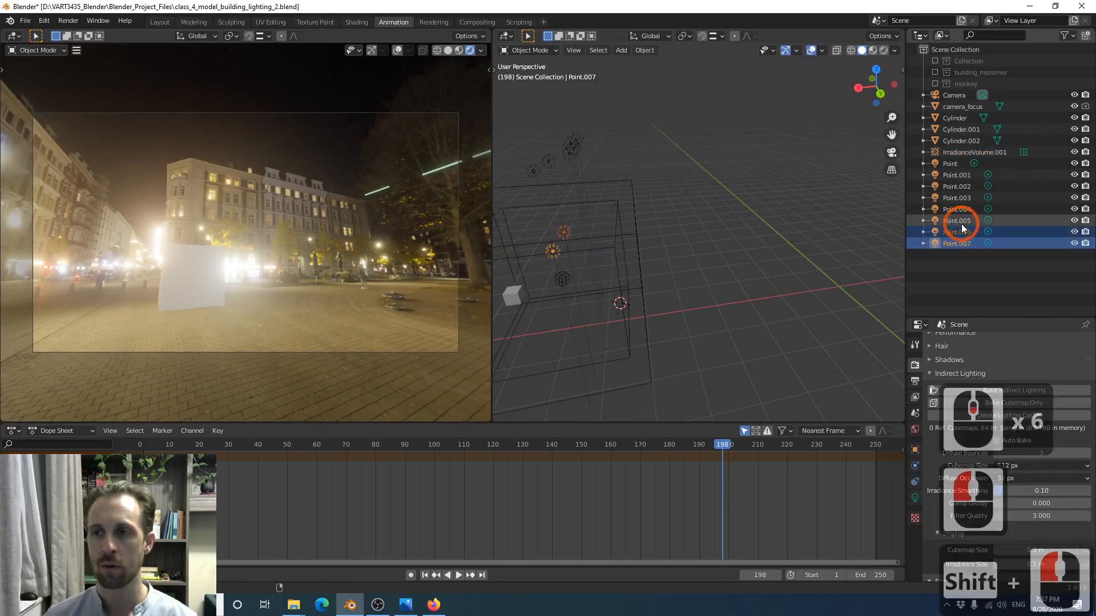
{"action": "left_click", "coordinate": [961, 219], "text": "shift"}
{"action": "left_click", "coordinate": [962, 209], "text": "shift"}
{"action": "left_click", "coordinate": [962, 198], "text": "shift"}
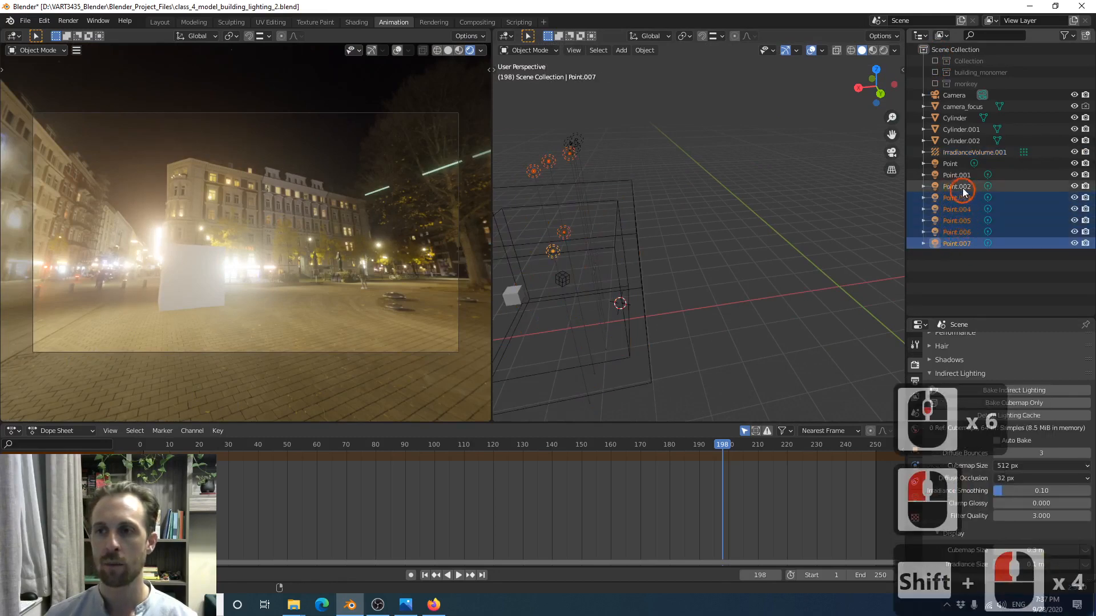
{"action": "left_click", "coordinate": [960, 174], "text": "shift"}
{"action": "left_click", "coordinate": [952, 153], "text": "shift"}
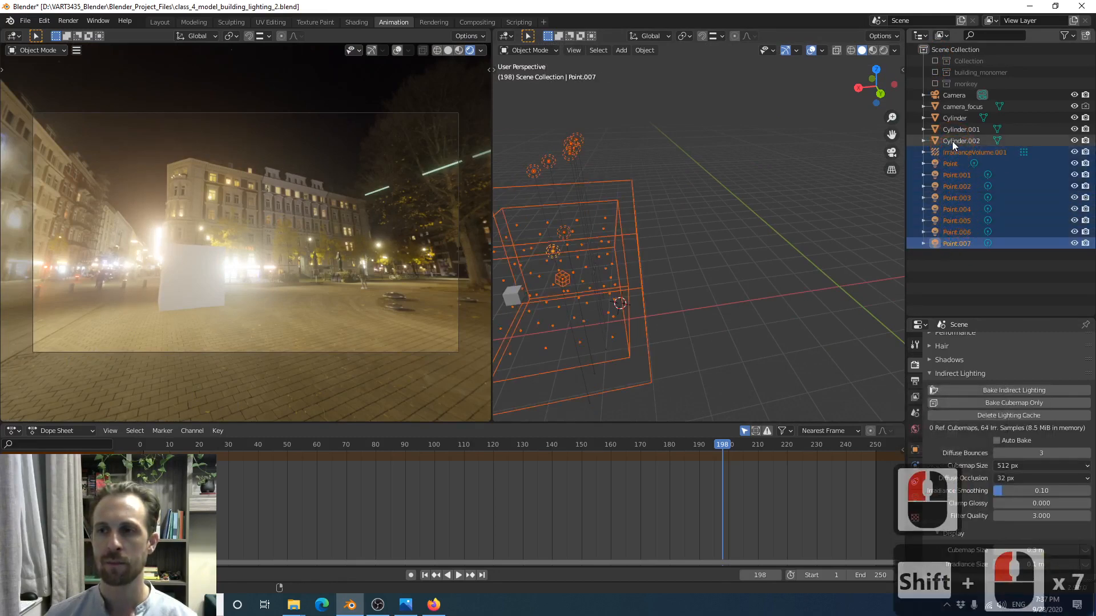
{"action": "left_click", "coordinate": [952, 142], "text": "shift"}
{"action": "left_click", "coordinate": [950, 129], "text": "shift"}
{"action": "left_click", "coordinate": [948, 117], "text": "shift"}
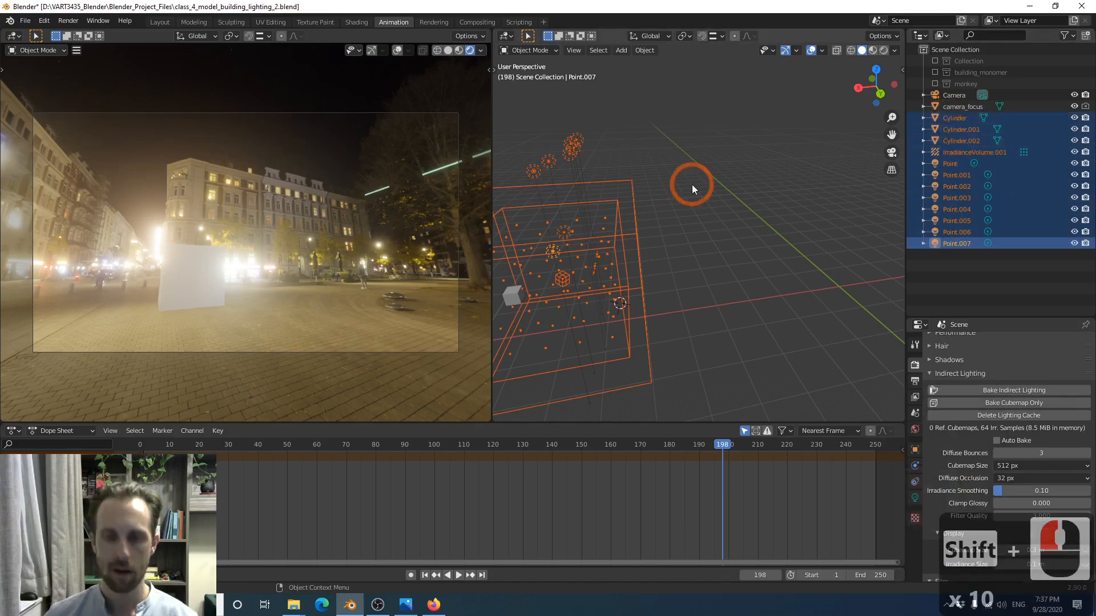
{"action": "key", "text": "m"}
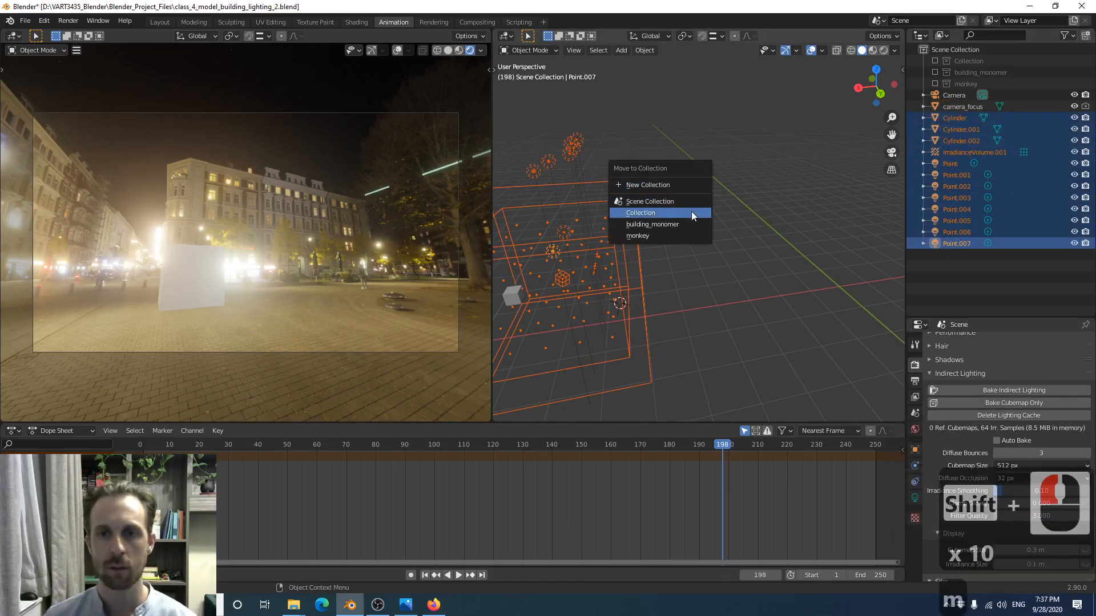
{"action": "left_click", "coordinate": [691, 213]}
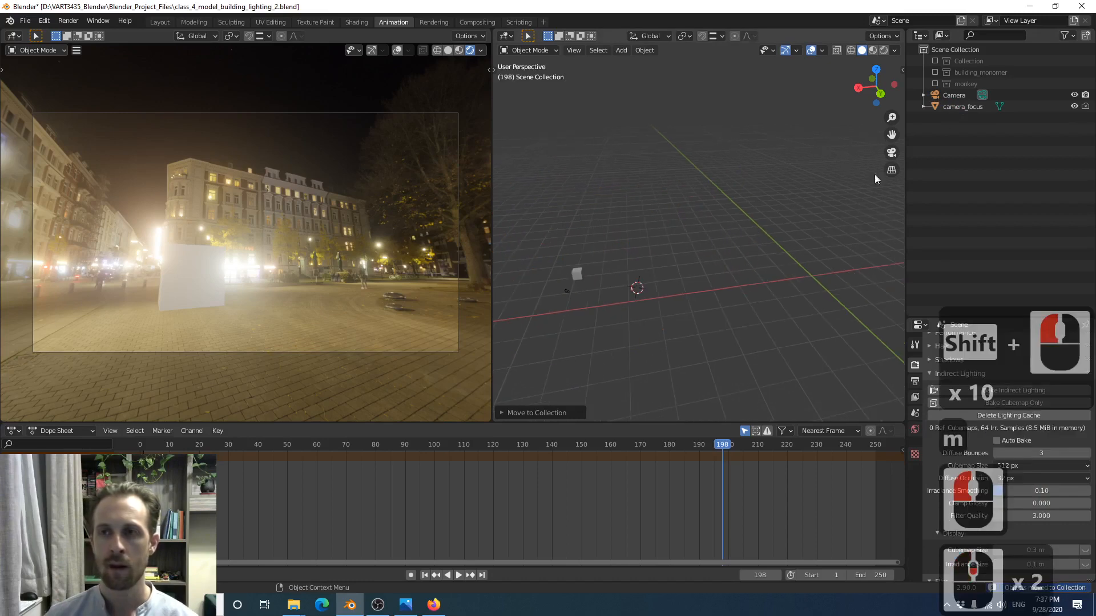
Enable the monkey collection in the view layer and bring its objects into view in the 3D scene
{"action": "left_click", "coordinate": [935, 84]}
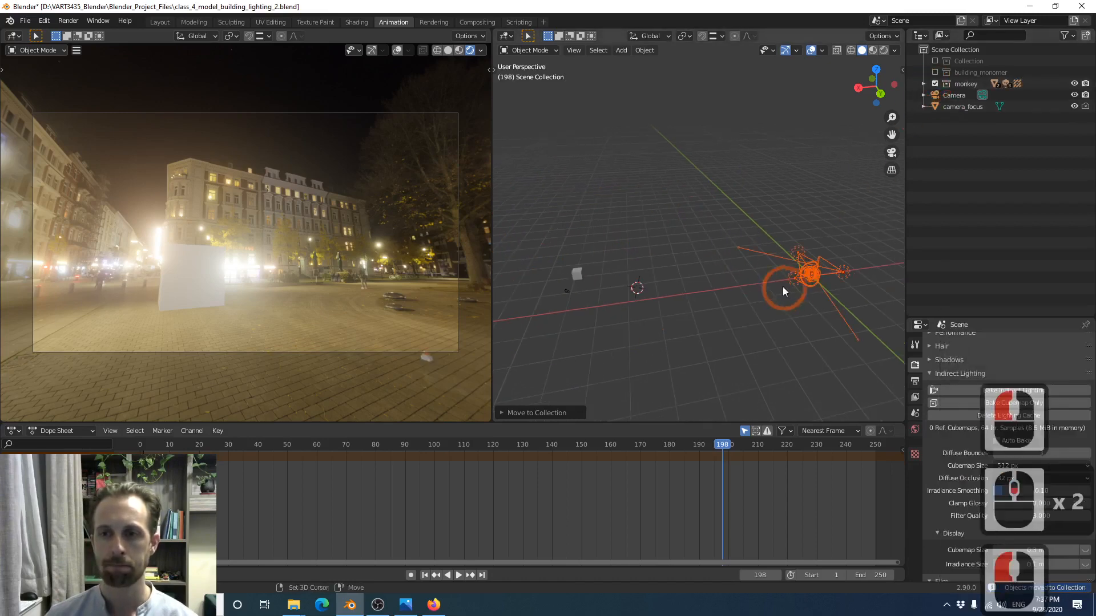
{"action": "middle_click_drag", "start_coordinate": [782, 289], "coordinate": [709, 269], "text": "shift"}
{"action": "scroll", "coordinate": [792, 295], "scroll_direction": "up", "scroll_amount": 12}
{"action": "scroll", "coordinate": [823, 308], "scroll_direction": "up", "scroll_amount": 3}
{"action": "scroll", "coordinate": [821, 317], "scroll_direction": "down", "scroll_amount": 5}
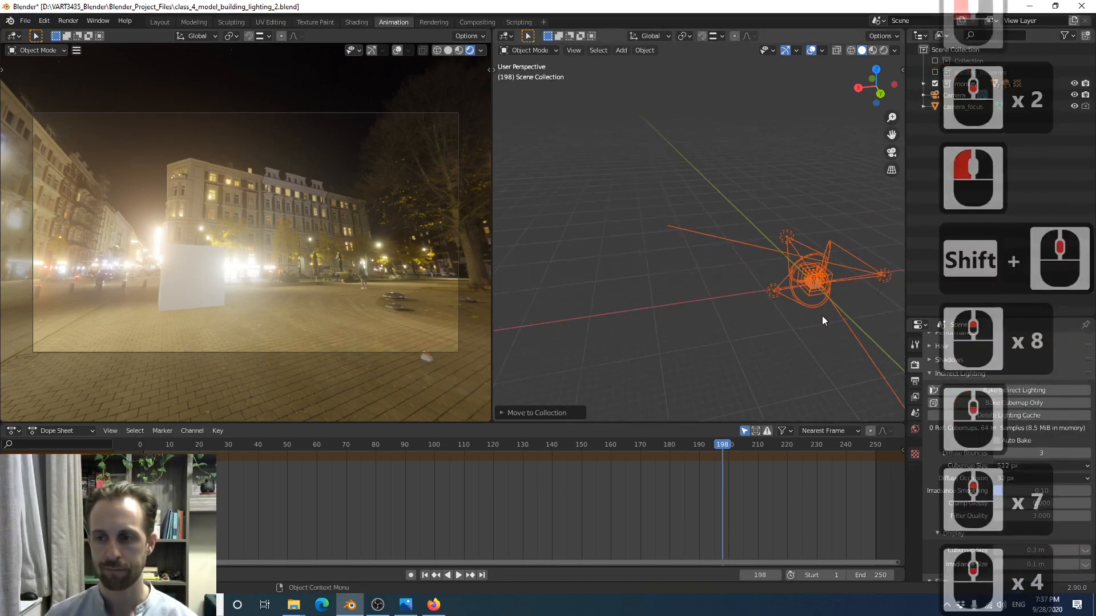
{"action": "scroll", "coordinate": [821, 316], "scroll_direction": "up", "scroll_amount": 1}
{"action": "scroll", "coordinate": [816, 309], "scroll_direction": "down", "scroll_amount": 1}
{"action": "middle_click_drag", "start_coordinate": [811, 299], "coordinate": [772, 284], "text": "shift"}
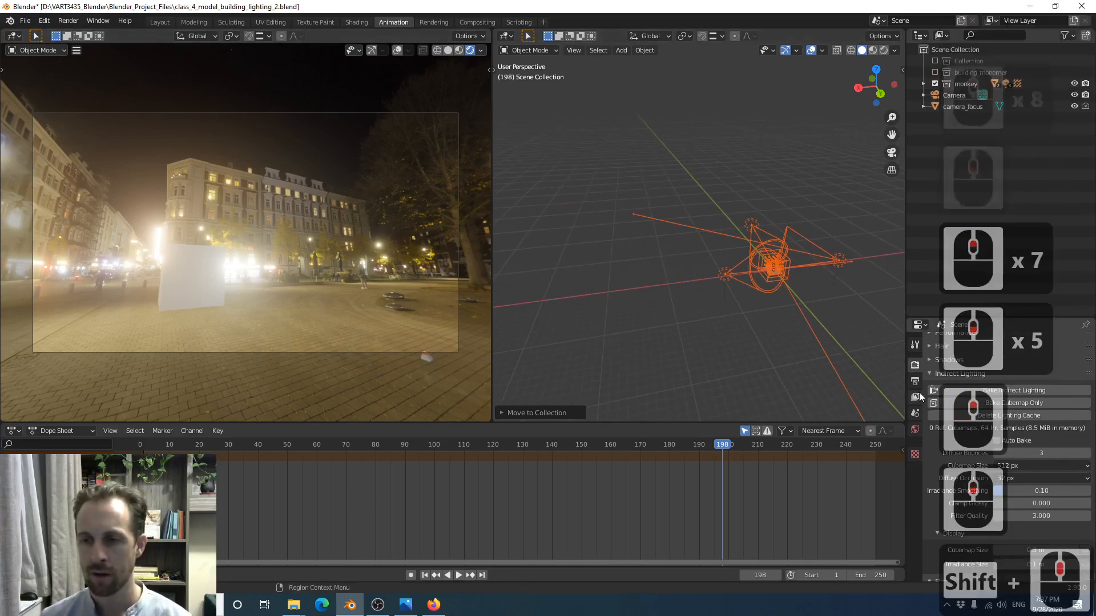
Turn on the transparent film background in the Eevee render settings
{"action": "left_click", "coordinate": [915, 429]}
{"action": "left_click", "coordinate": [960, 464]}
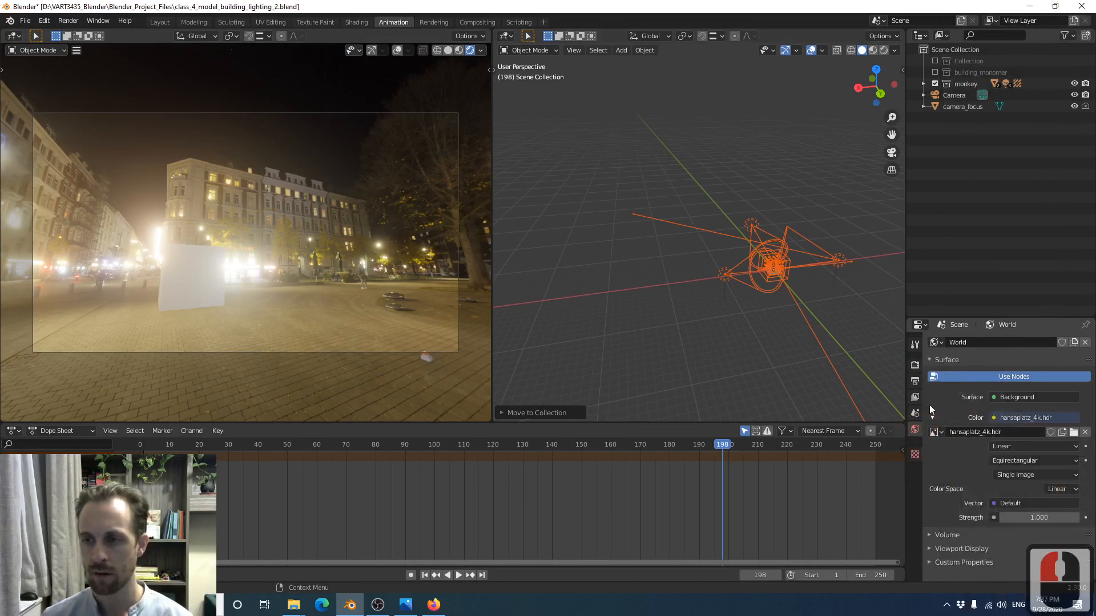
{"action": "left_click", "coordinate": [914, 368]}
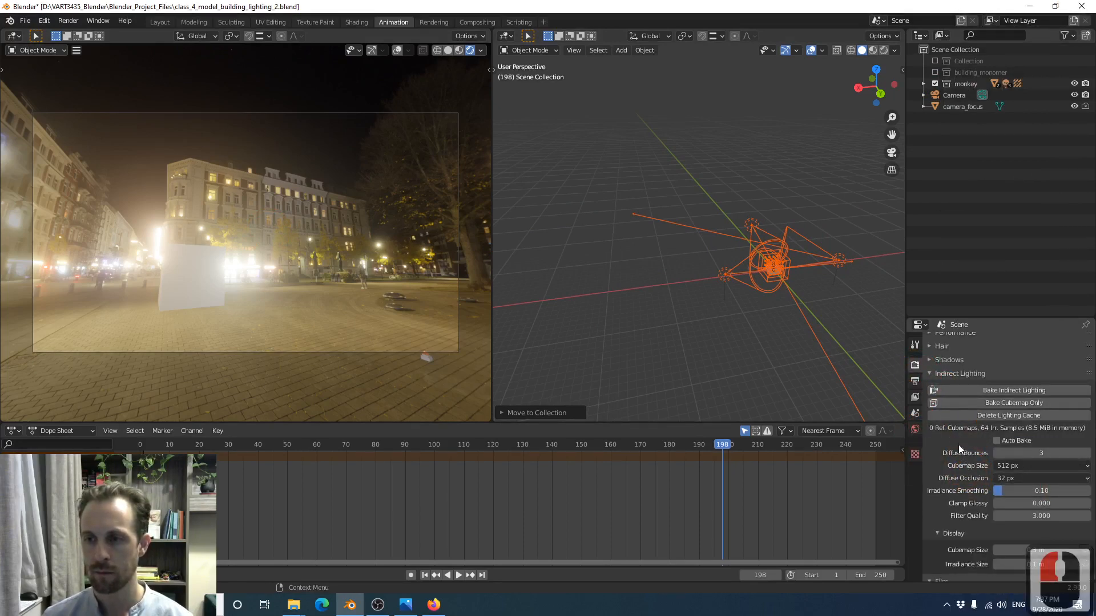
{"action": "scroll", "coordinate": [956, 436], "scroll_direction": "up", "scroll_amount": 4}
{"action": "scroll", "coordinate": [956, 427], "scroll_direction": "up", "scroll_amount": 9}
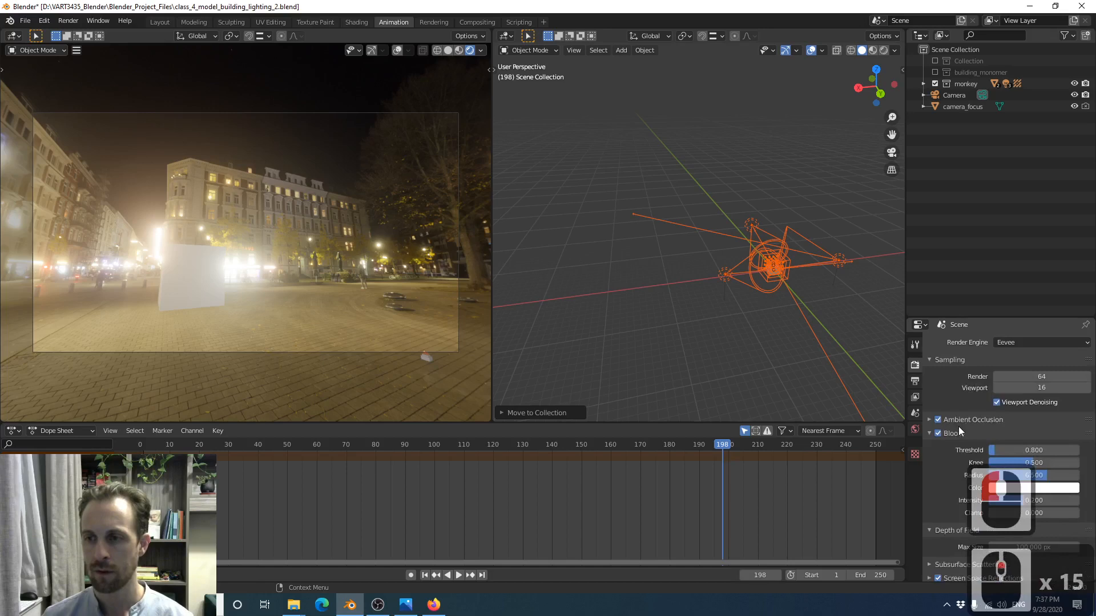
{"action": "scroll", "coordinate": [957, 439], "scroll_direction": "down", "scroll_amount": 7}
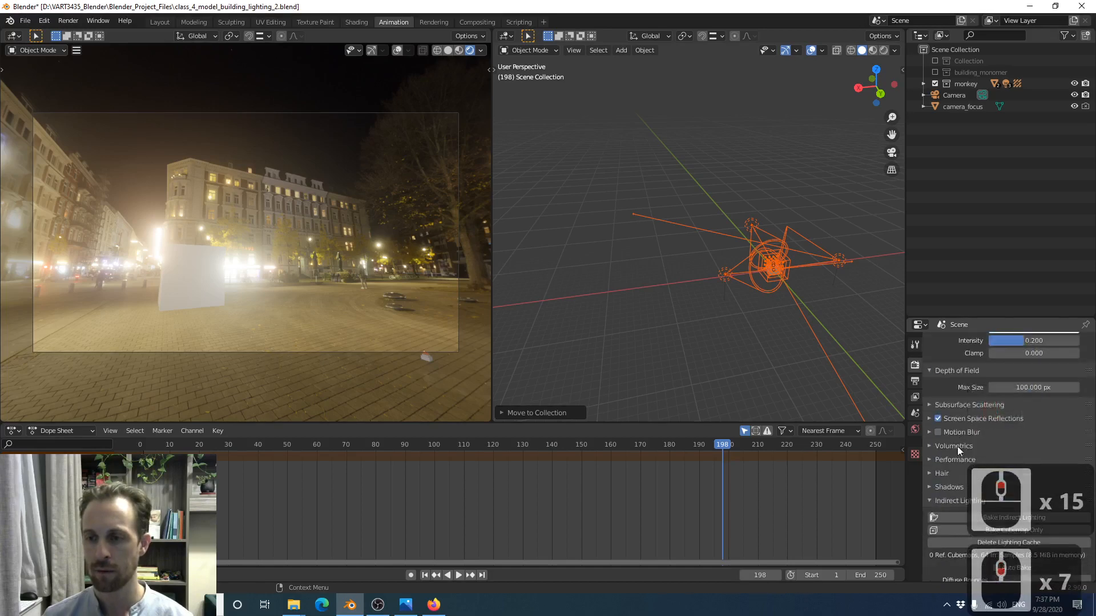
{"action": "scroll", "coordinate": [953, 447], "scroll_direction": "down", "scroll_amount": 15}
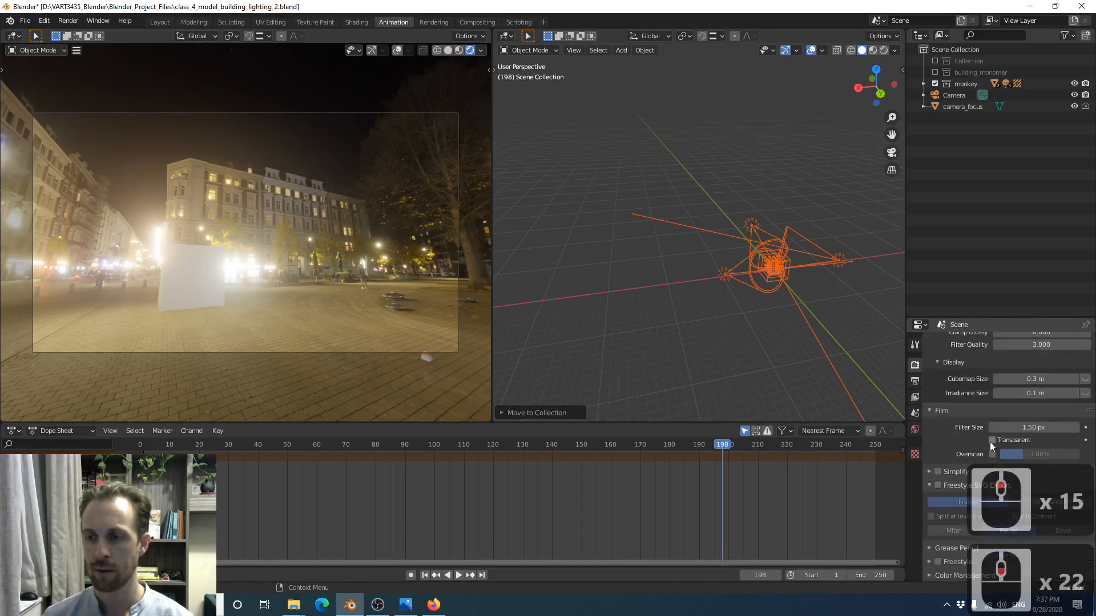
{"action": "left_click", "coordinate": [992, 440]}
Select the Cube pedestal in the monkey collection and frame it to examine it with Suzanne up close
{"action": "scroll", "coordinate": [787, 314], "scroll_direction": "up", "scroll_amount": 13}
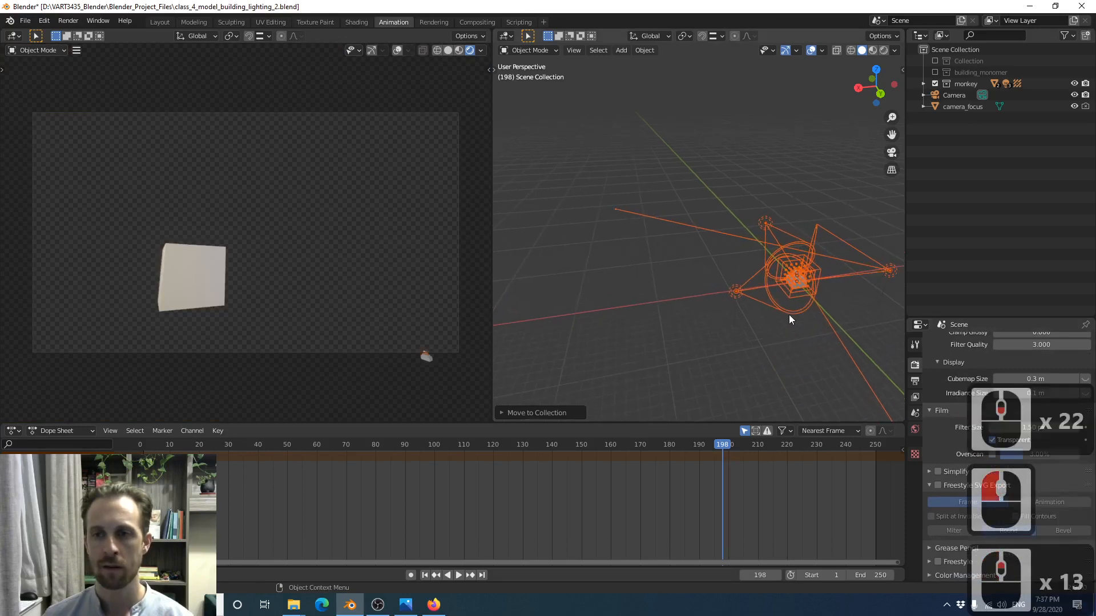
{"action": "left_click", "coordinate": [962, 106]}
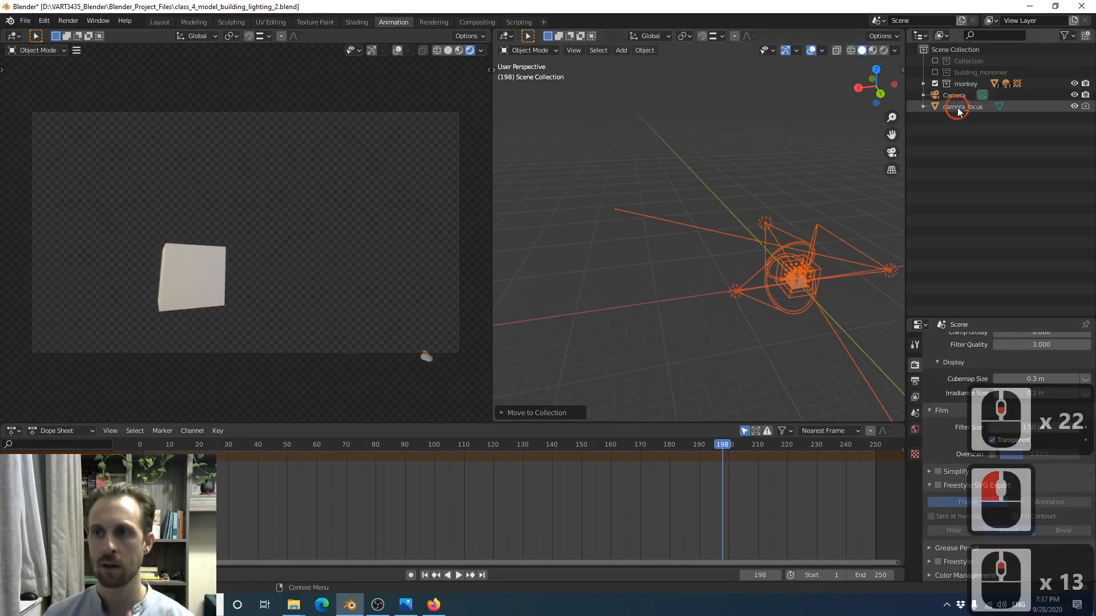
{"action": "left_click", "coordinate": [924, 84]}
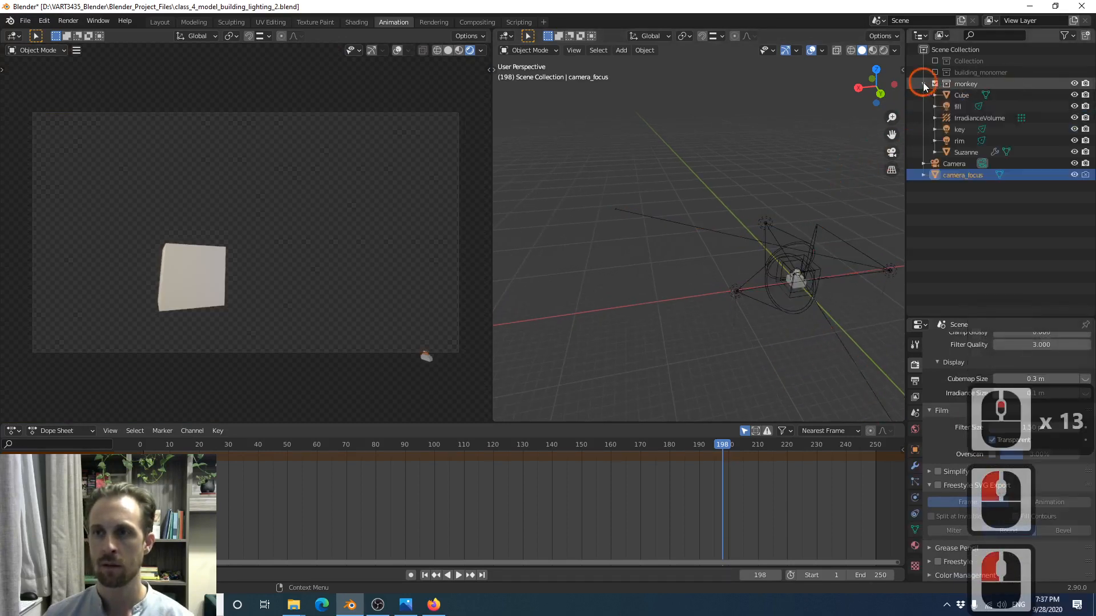
{"action": "left_click", "coordinate": [961, 96]}
{"action": "key", "text": "KP_Decimal"}
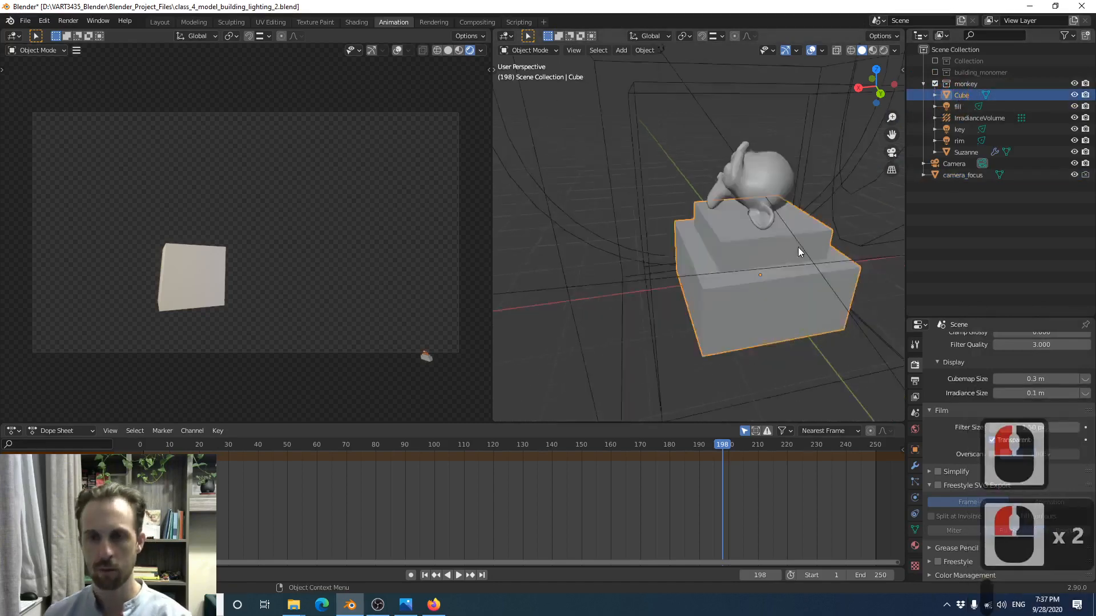
{"action": "scroll", "coordinate": [798, 246], "scroll_direction": "down", "scroll_amount": 3}
{"action": "middle_click_drag", "start_coordinate": [778, 233], "coordinate": [810, 250]}
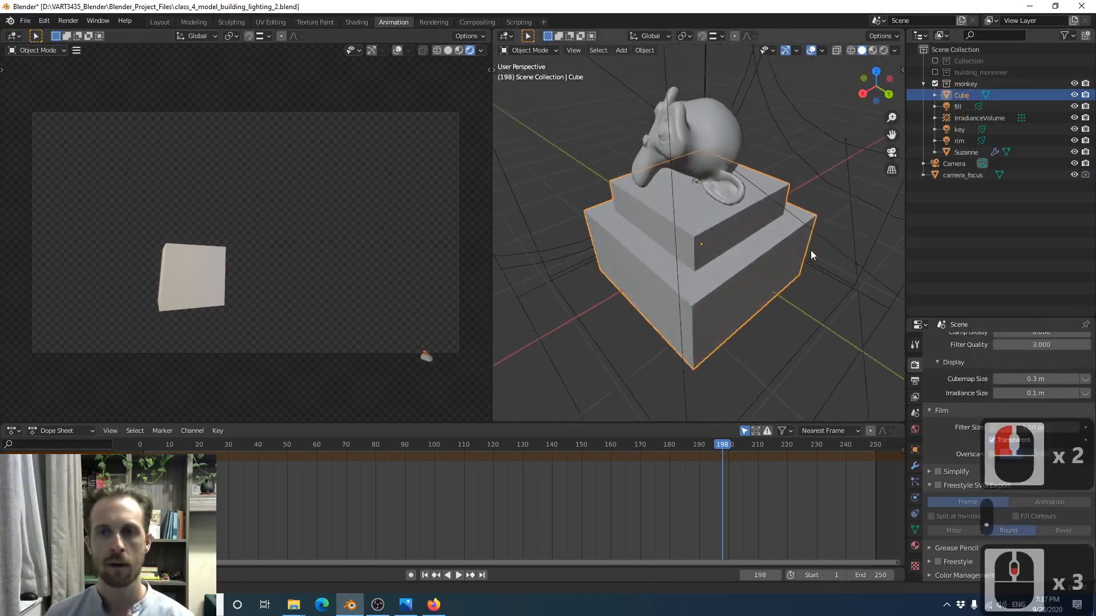
Hide the camera_focus object and move the camera until the monkey and its pedestal are inside the frame
{"action": "left_click", "coordinate": [191, 264]}
{"action": "left_click", "coordinate": [1074, 175]}
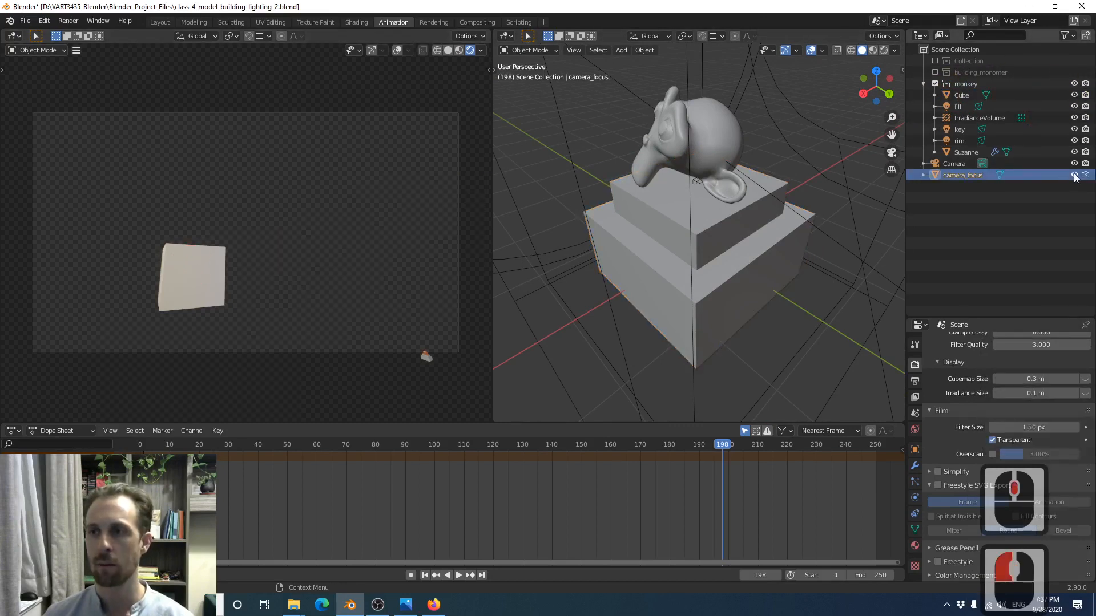
{"action": "middle_click_drag", "start_coordinate": [370, 272], "coordinate": [324, 241], "text": "shift"}
{"action": "scroll", "coordinate": [357, 266], "scroll_direction": "up", "scroll_amount": 5}
{"action": "scroll", "coordinate": [375, 254], "scroll_direction": "down", "scroll_amount": 2, "text": "shift"}
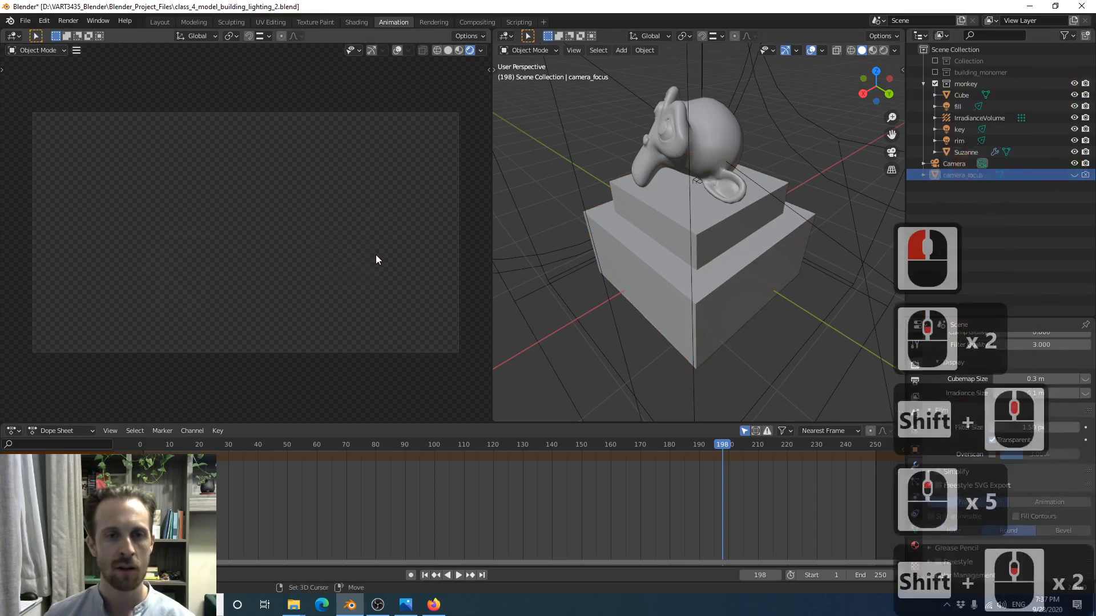
{"action": "scroll", "coordinate": [376, 252], "scroll_direction": "down", "scroll_amount": 4}
{"action": "scroll", "coordinate": [364, 227], "scroll_direction": "up", "scroll_amount": 5}
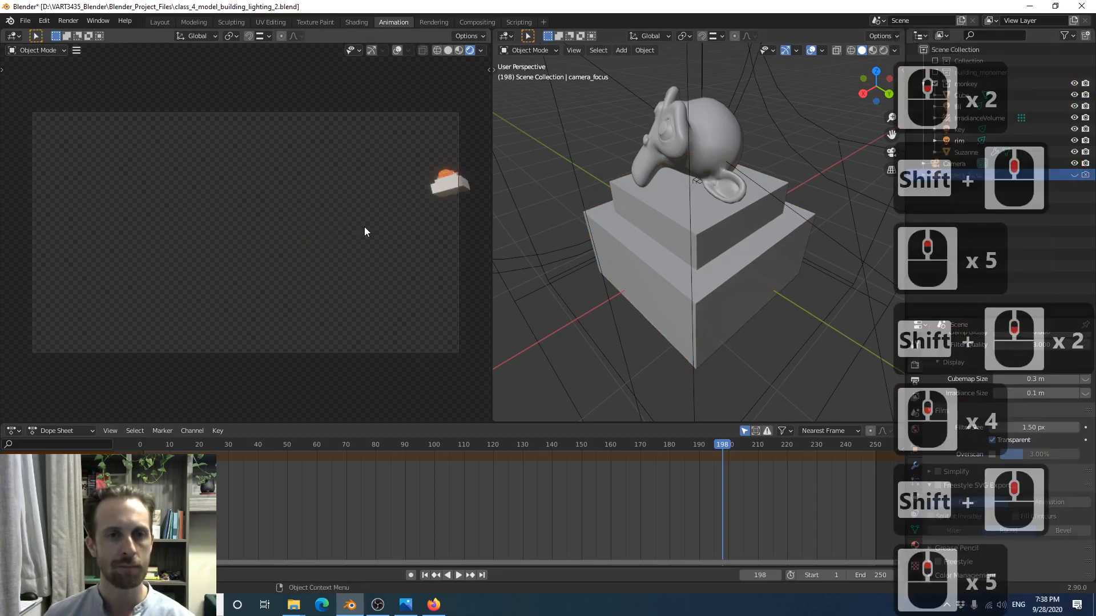
{"action": "middle_click_drag", "start_coordinate": [402, 200], "coordinate": [277, 233], "text": "shift"}
{"action": "middle_click_drag", "start_coordinate": [277, 233], "coordinate": [299, 224]}
{"action": "scroll", "coordinate": [306, 217], "scroll_direction": "up", "scroll_amount": 1}
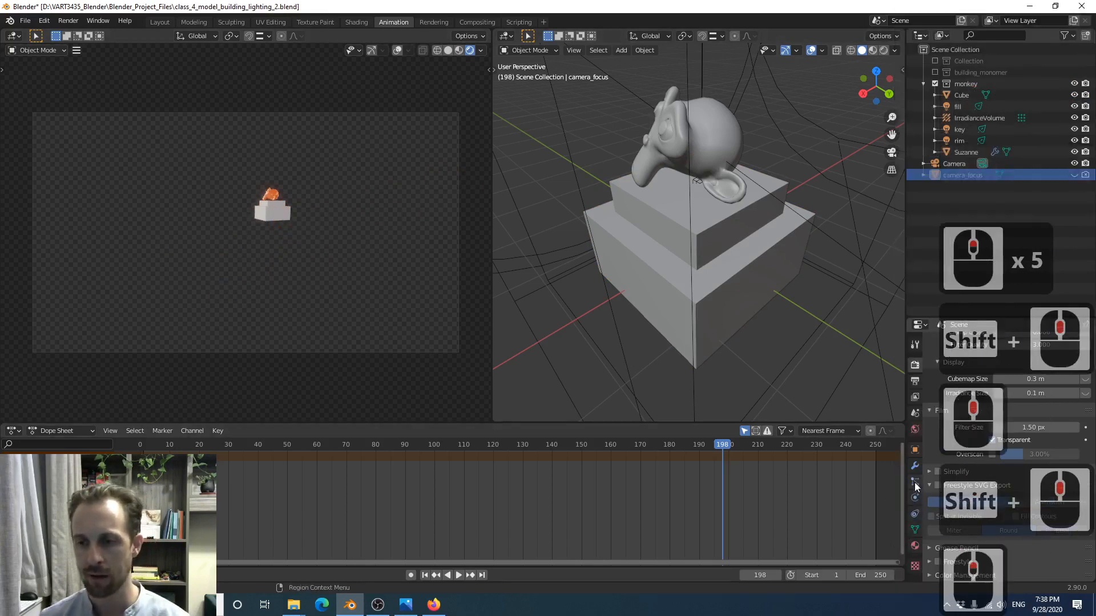
Set the Camera's focal length to 50 mm
{"action": "left_click", "coordinate": [964, 162]}
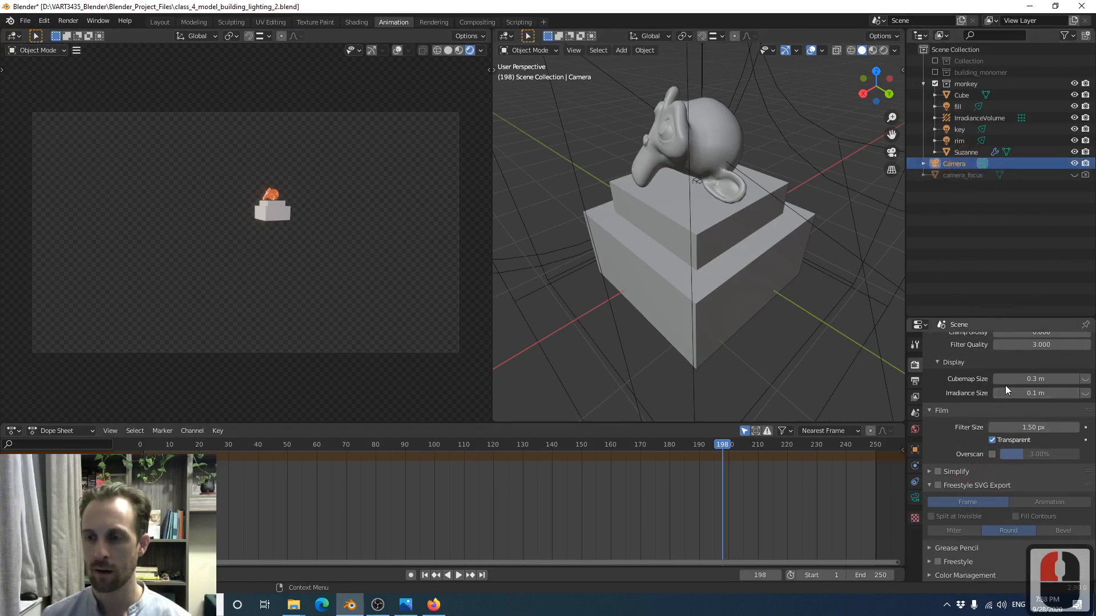
{"action": "scroll", "coordinate": [1007, 388], "scroll_direction": "up", "scroll_amount": 4}
{"action": "scroll", "coordinate": [1007, 388], "scroll_direction": "down", "scroll_amount": 4}
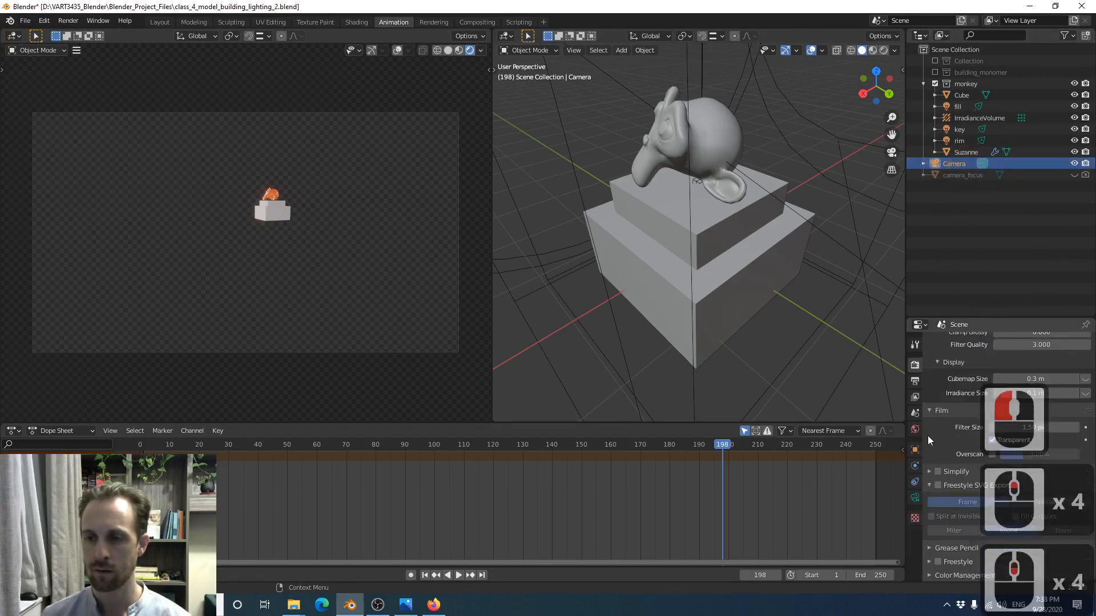
{"action": "left_click", "coordinate": [915, 497]}
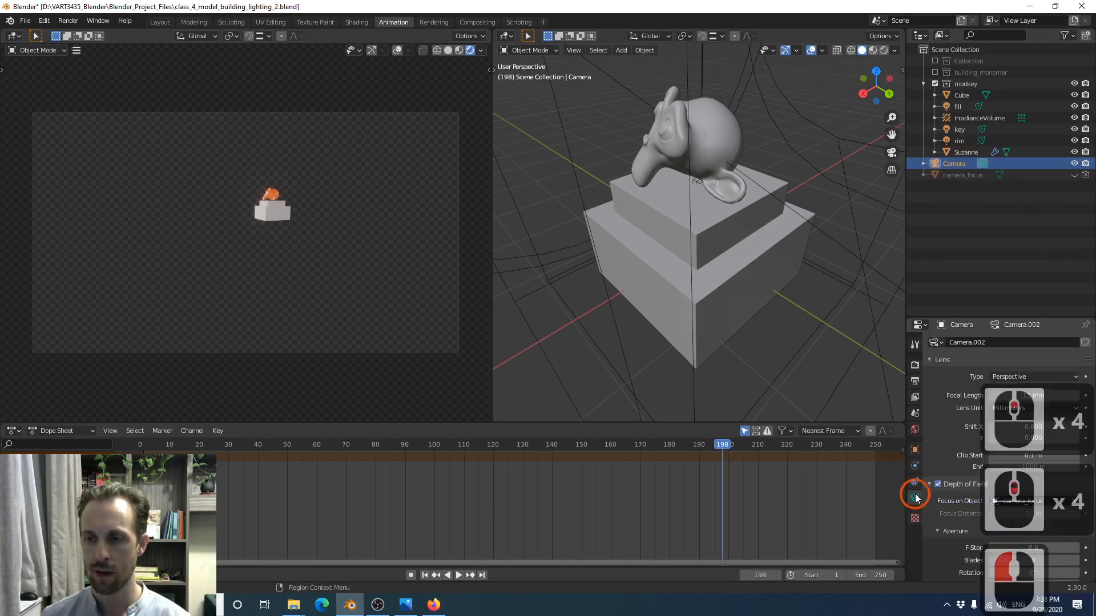
{"action": "left_click", "coordinate": [1027, 395]}
{"action": "type", "text": "50"}
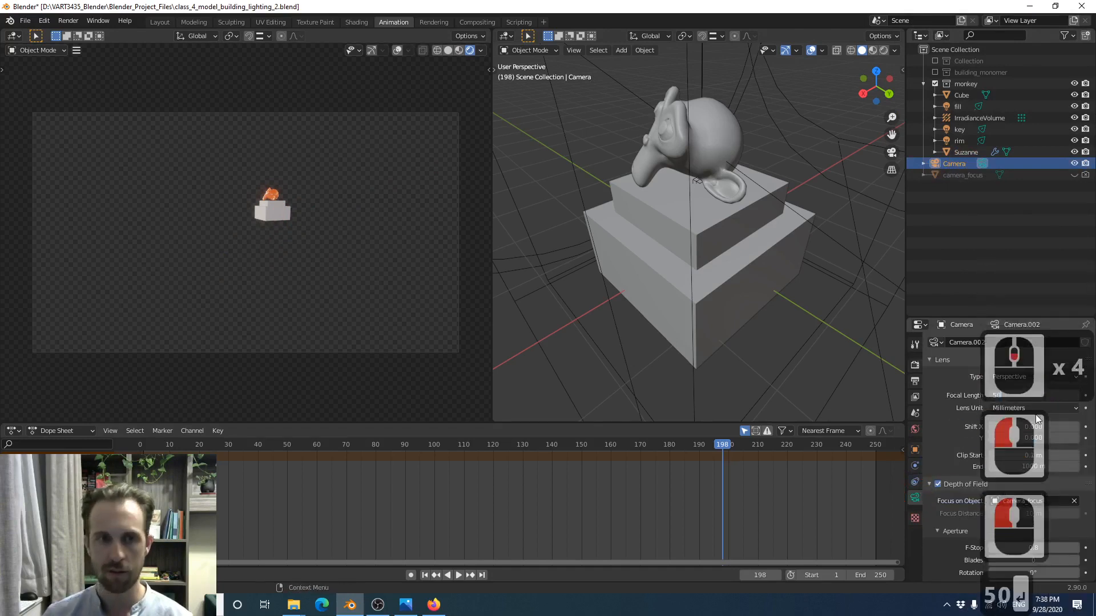
{"action": "key", "text": "Return"}
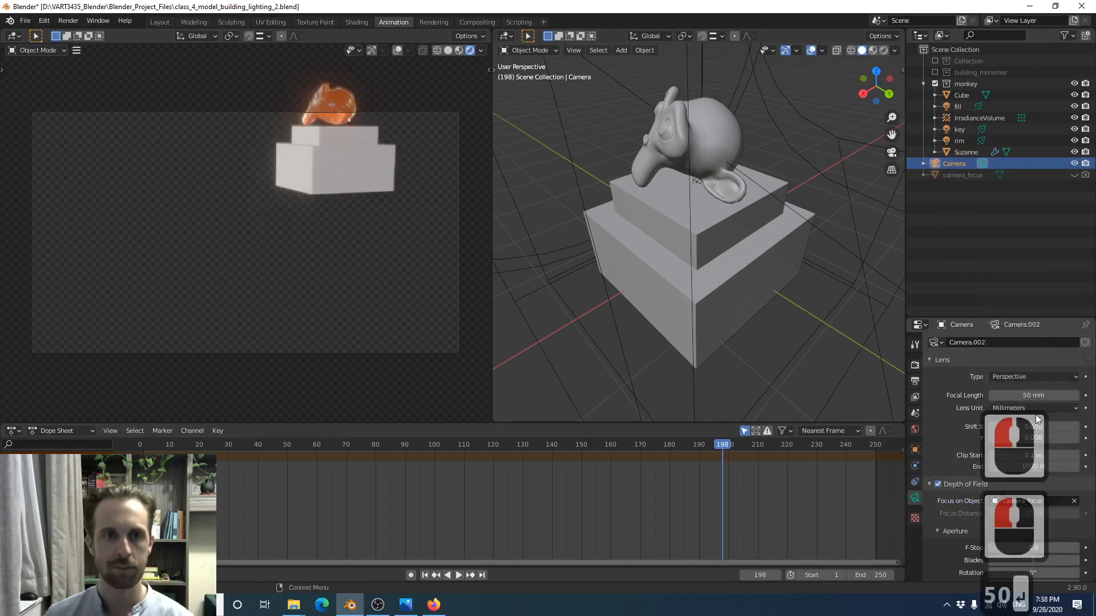
Turn off Bloom in the Eevee render settings
{"action": "left_click", "coordinate": [914, 364]}
{"action": "scroll", "coordinate": [940, 415], "scroll_direction": "up", "scroll_amount": 12}
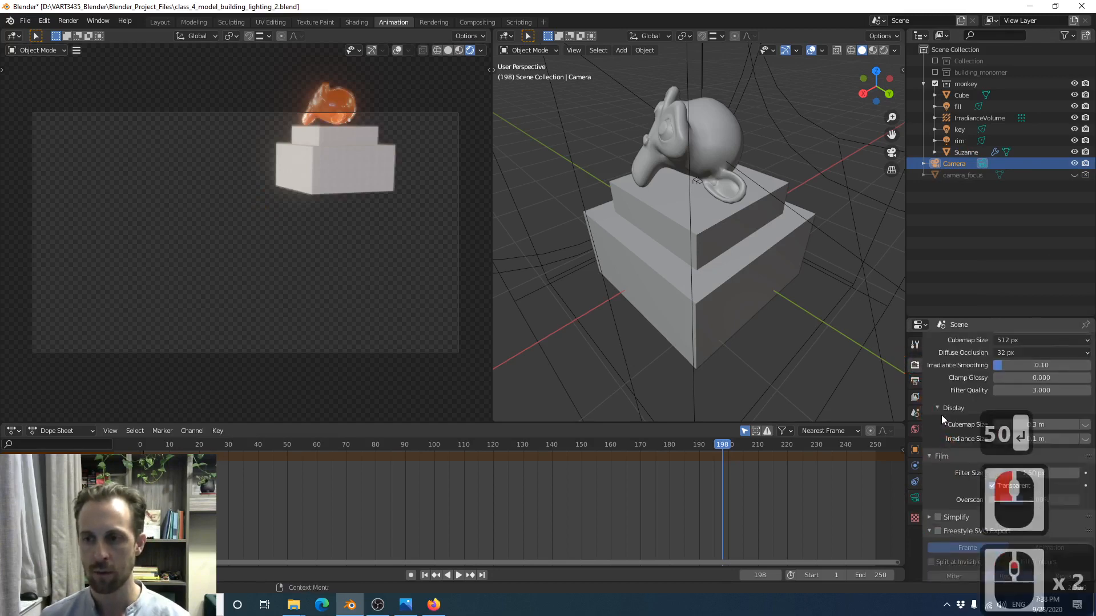
{"action": "scroll", "coordinate": [946, 403], "scroll_direction": "up", "scroll_amount": 2}
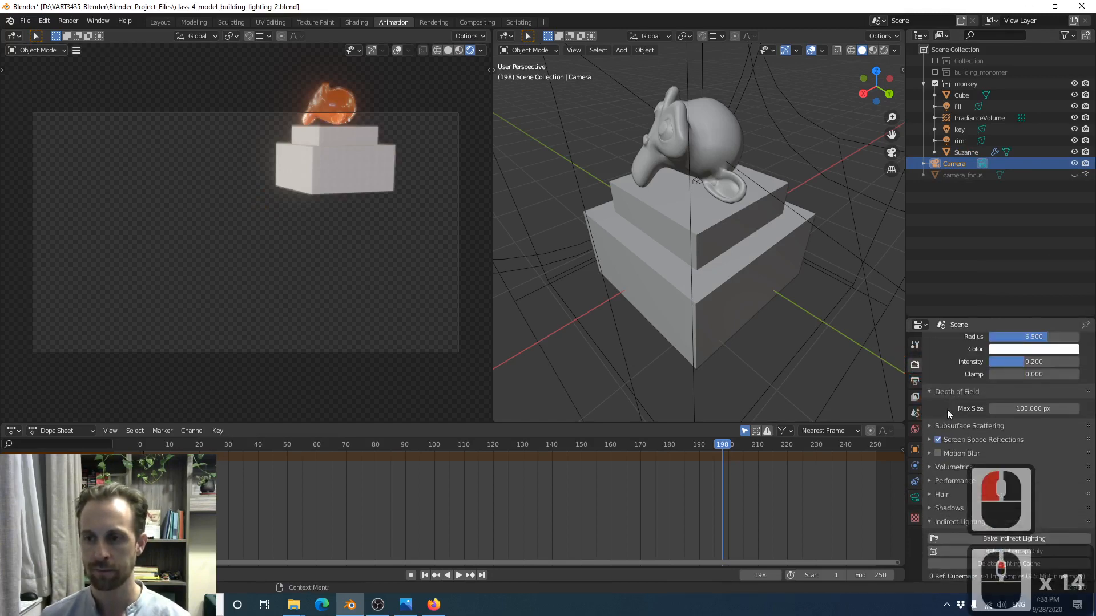
{"action": "scroll", "coordinate": [940, 437], "scroll_direction": "up", "scroll_amount": 5}
{"action": "left_click", "coordinate": [938, 408]}
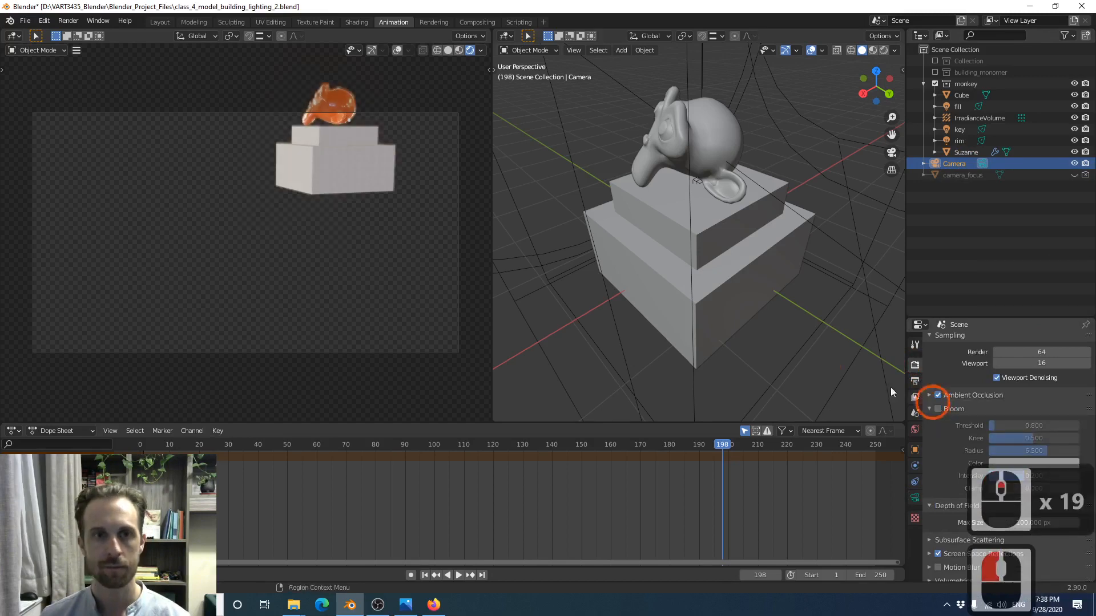
Move the camera closer and angle it down onto the monkey's face and a corner of the pedestal
{"action": "middle_click_drag", "start_coordinate": [301, 194], "coordinate": [317, 211]}
{"action": "scroll", "coordinate": [316, 223], "scroll_direction": "up", "scroll_amount": 1}
{"action": "scroll", "coordinate": [271, 223], "scroll_direction": "up", "scroll_amount": 2}
{"action": "scroll", "coordinate": [360, 208], "scroll_direction": "down", "scroll_amount": 3}
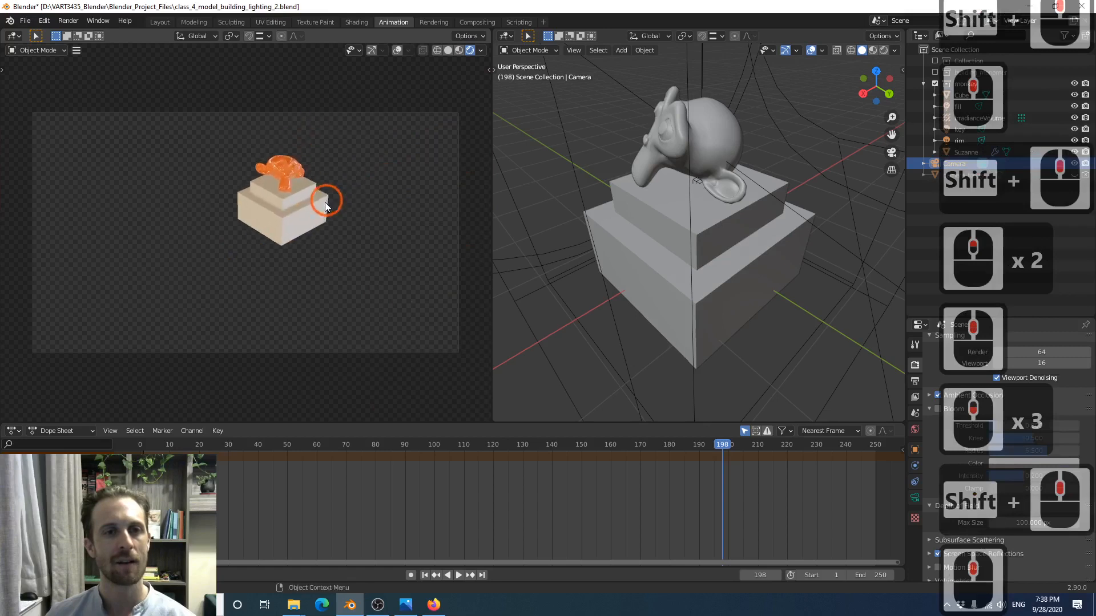
{"action": "scroll", "coordinate": [358, 186], "scroll_direction": "up", "scroll_amount": 1}
{"action": "scroll", "coordinate": [338, 208], "scroll_direction": "up", "scroll_amount": 1}
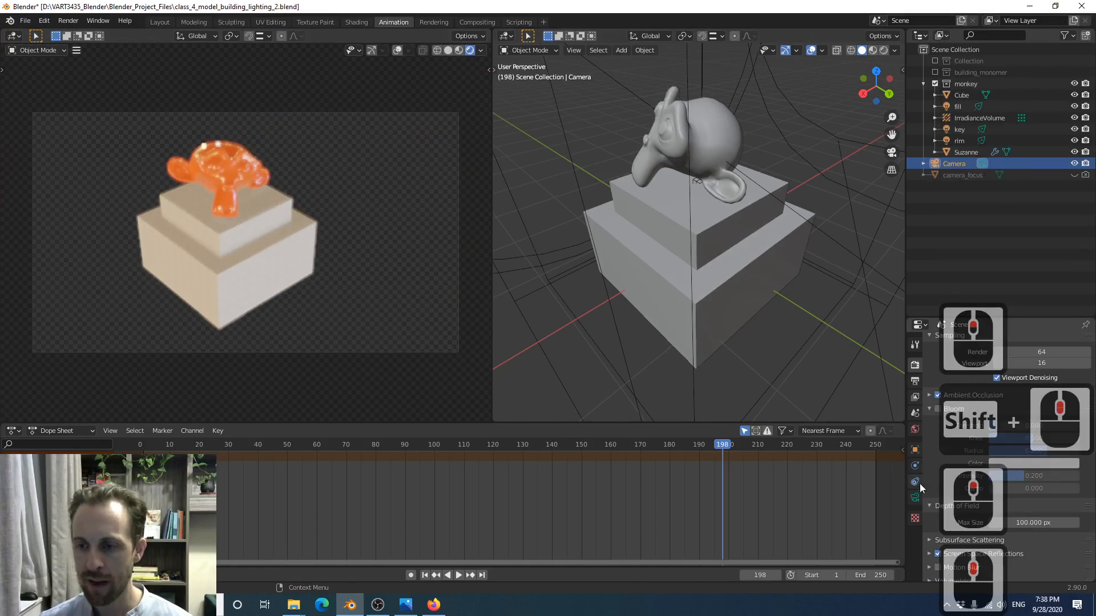
Replace camera_focus with Suzanne as the camera's depth of field focus object and slightly adjust the camera framing
{"action": "left_click", "coordinate": [915, 498]}
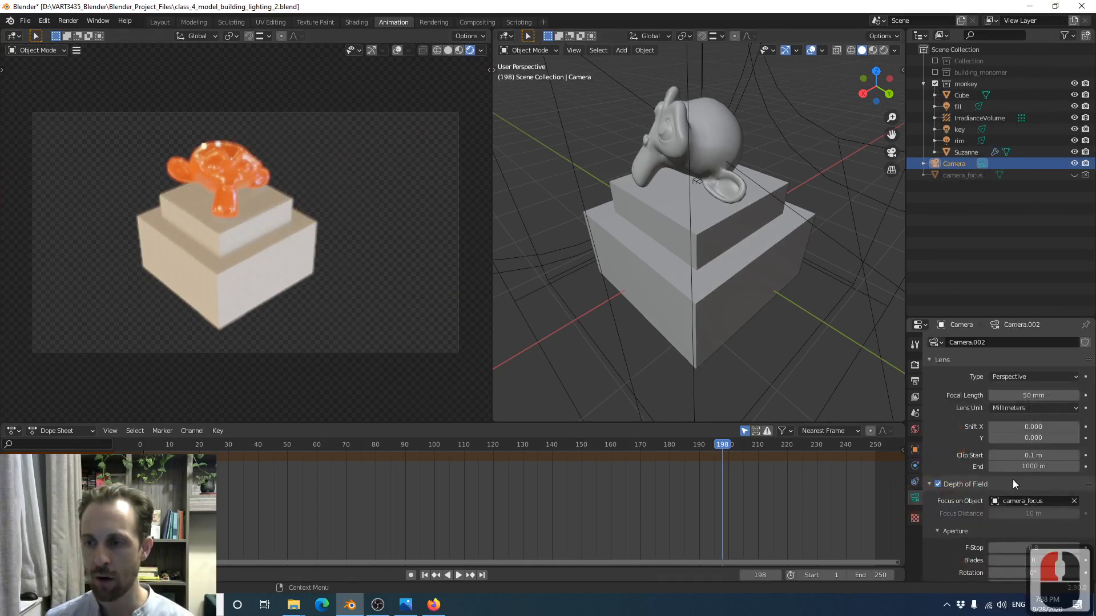
{"action": "left_click", "coordinate": [1075, 502]}
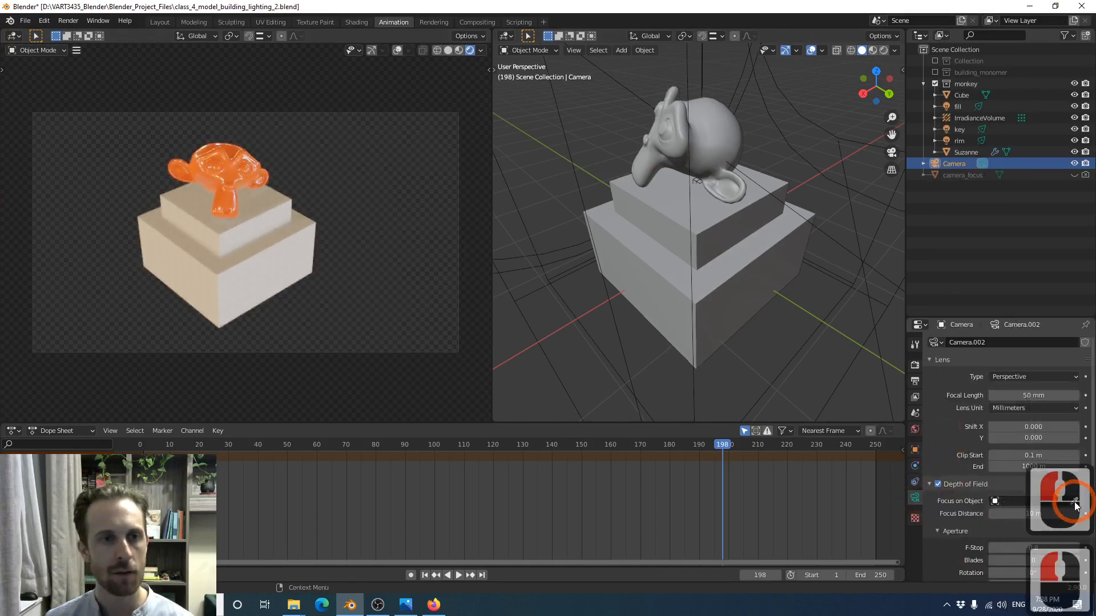
{"action": "left_click", "coordinate": [1022, 501]}
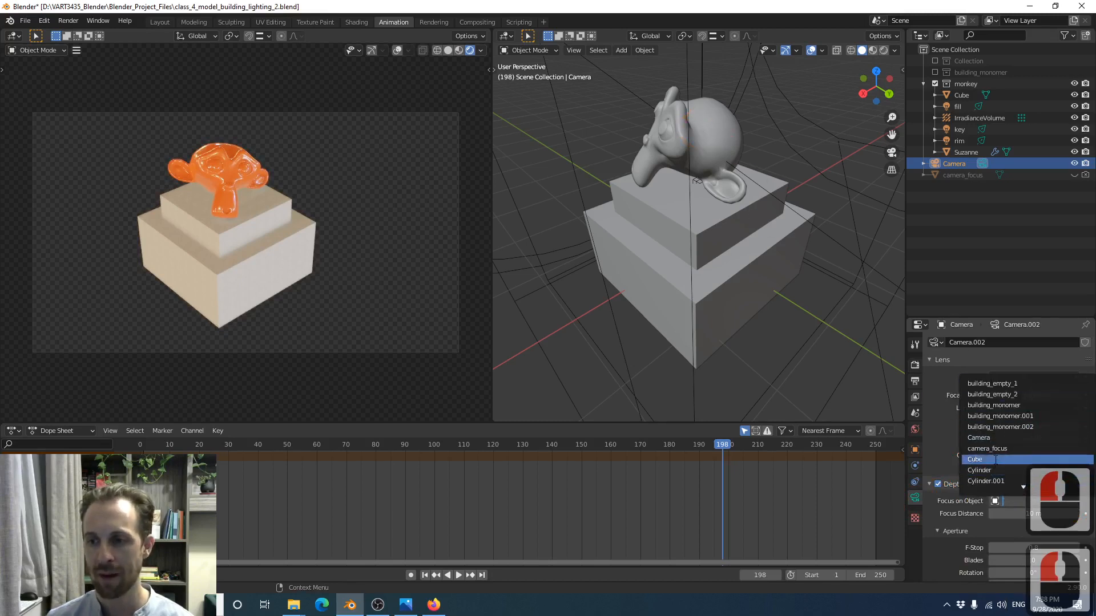
{"action": "left_click", "coordinate": [959, 502]}
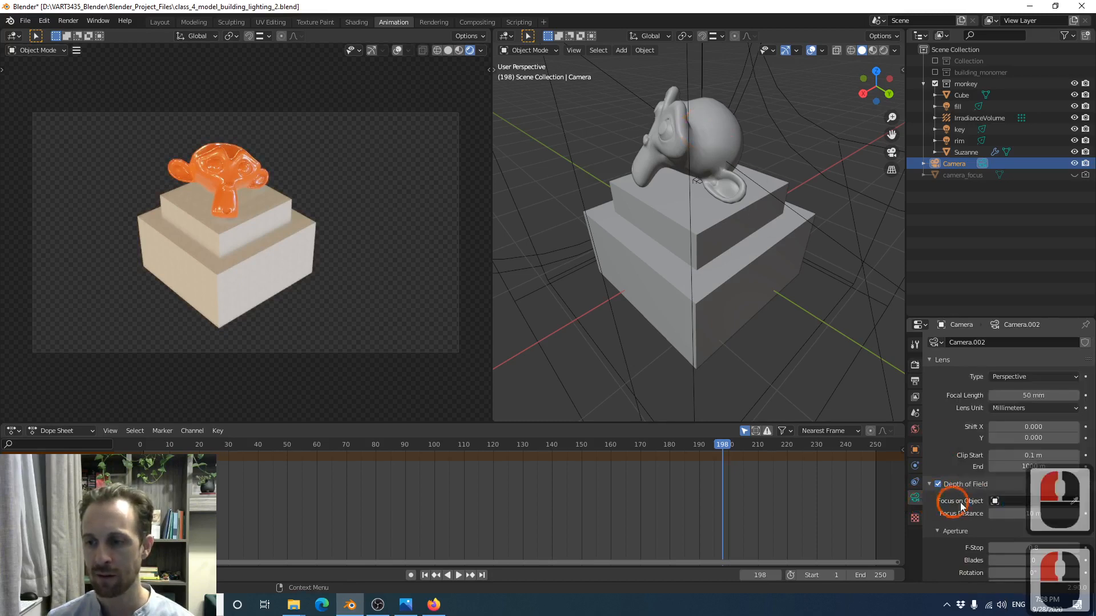
{"action": "left_click", "coordinate": [1076, 507]}
{"action": "left_click", "coordinate": [782, 163]}
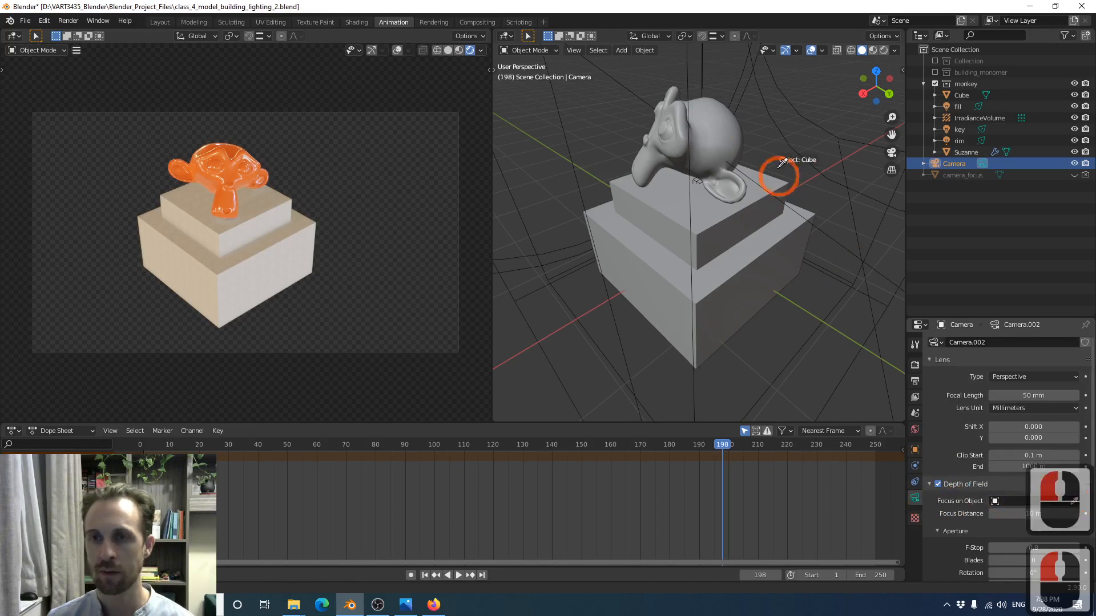
{"action": "left_click", "coordinate": [725, 111]}
{"action": "middle_click_drag", "start_coordinate": [337, 214], "coordinate": [270, 221]}
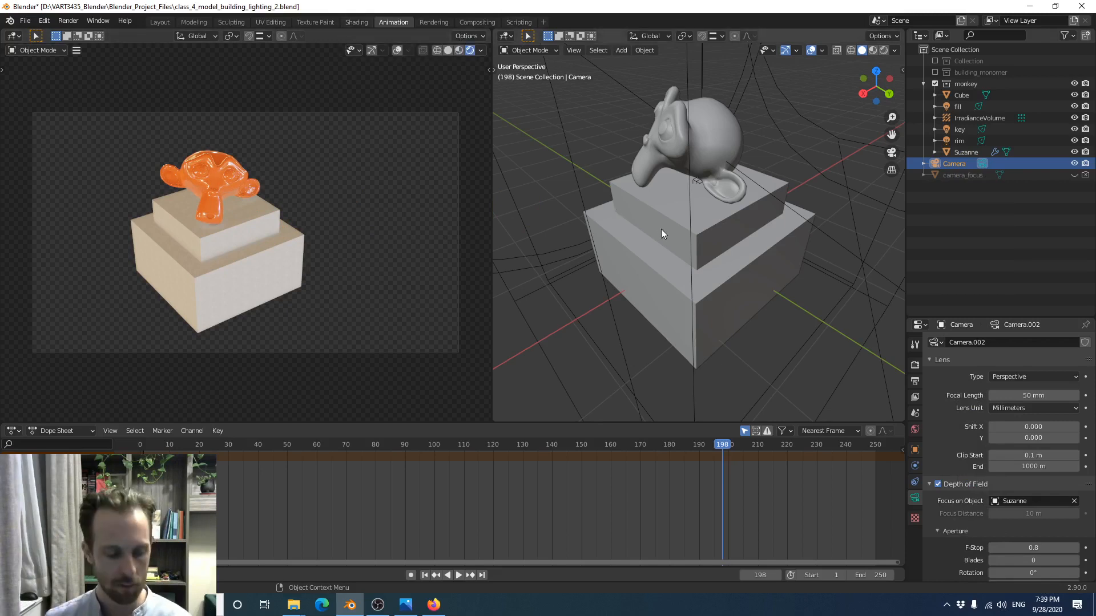
Switch the 3D view to material preview and bring up the pedestal Cube's white_tiles nodes in the Shading workspace
{"action": "key", "text": "z"}
{"action": "scroll", "coordinate": [713, 258], "scroll_direction": "up", "scroll_amount": 7}
{"action": "scroll", "coordinate": [712, 258], "scroll_direction": "down", "scroll_amount": 3}
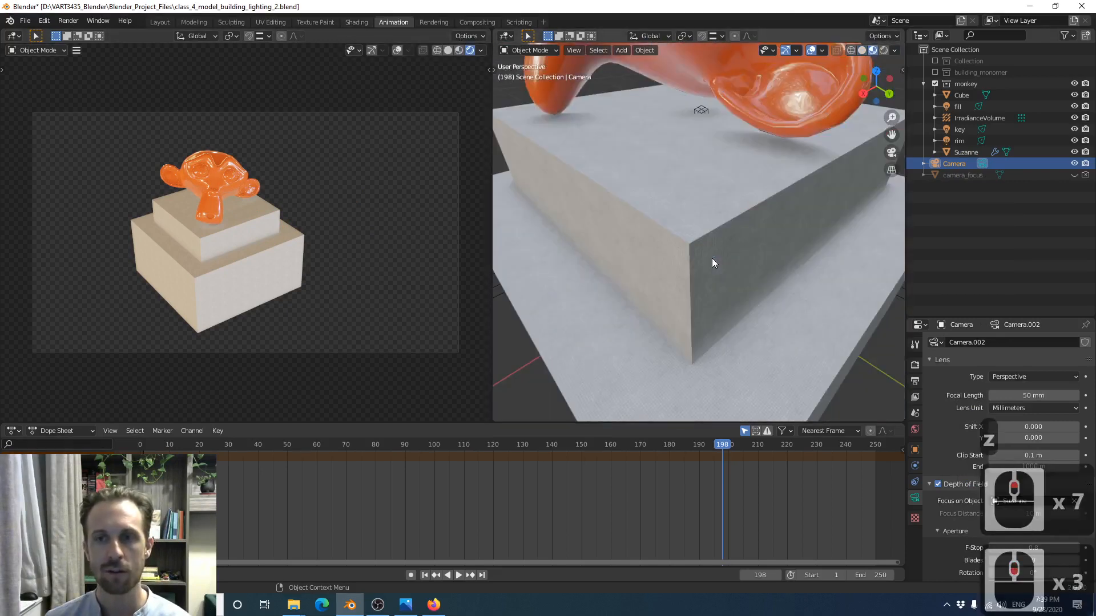
{"action": "left_click", "coordinate": [350, 23]}
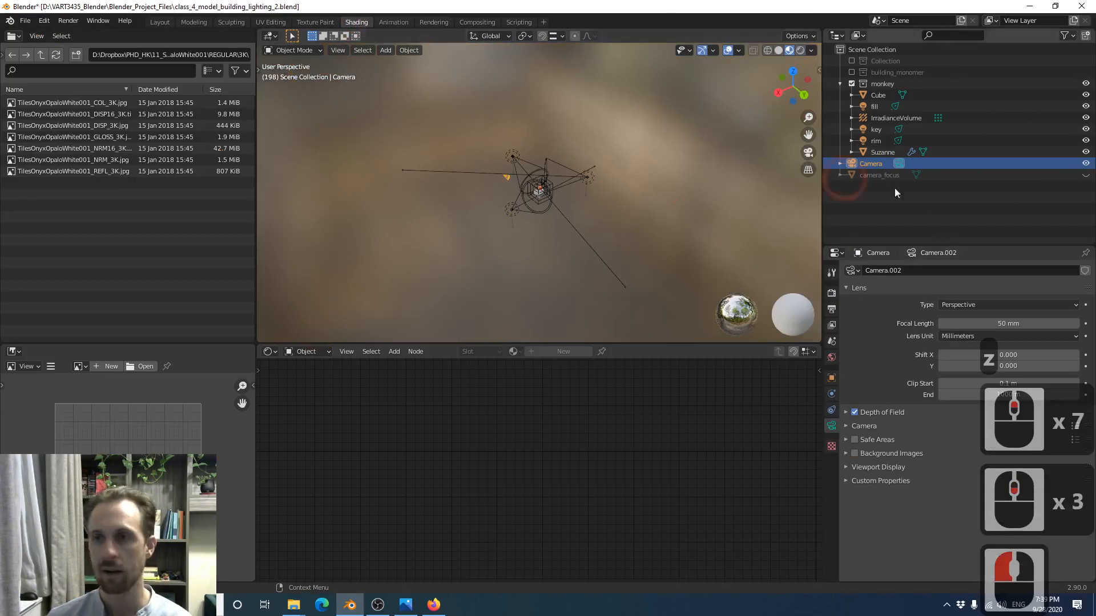
{"action": "left_click", "coordinate": [879, 98]}
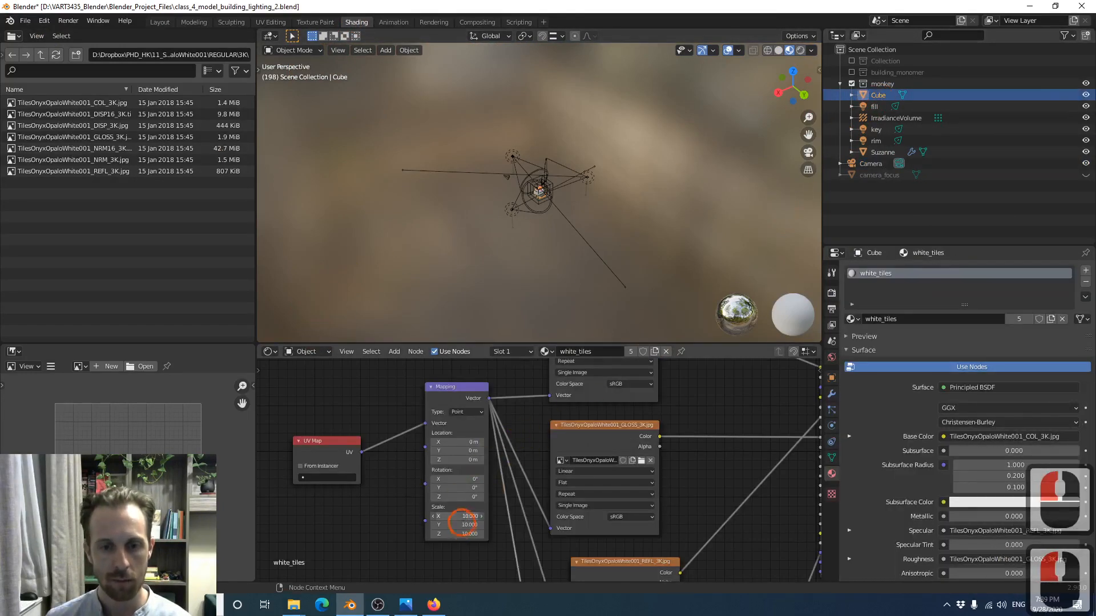
Try to set the scale values of the white_tiles Mapping node to 0.5
{"action": "left_click_drag", "start_coordinate": [458, 538], "coordinate": [455, 516]}
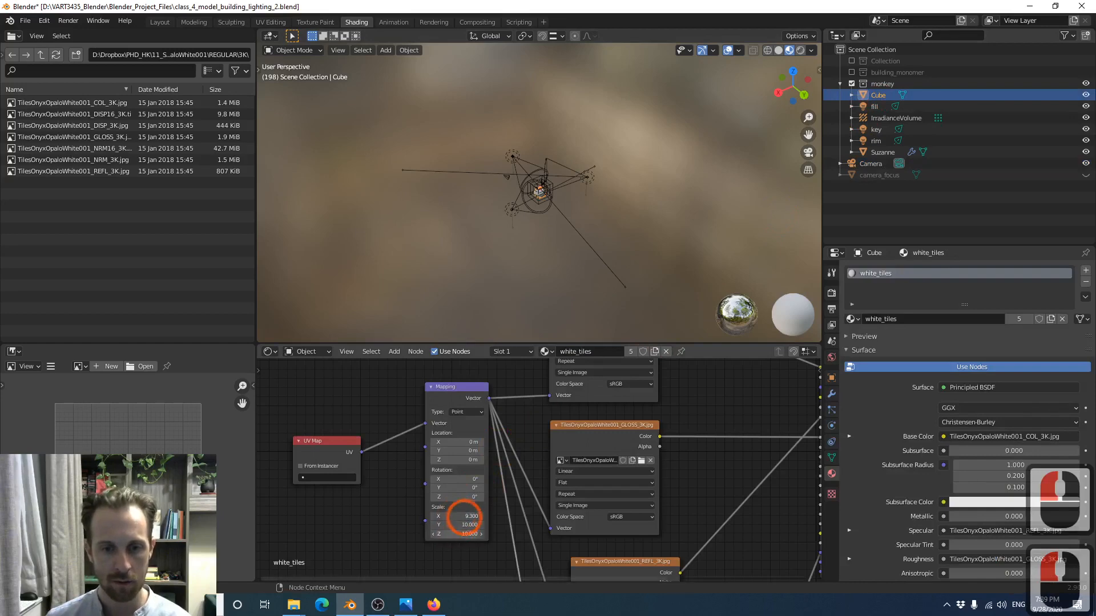
{"action": "left_click", "coordinate": [459, 534]}
{"action": "key", "text": "KP_Decimal"}
{"action": "key", "text": "5"}
{"action": "key", "text": "Return"}
Set the X, Y and Z scale of the white_tiles Mapping node to 0.5
{"action": "scroll", "coordinate": [393, 403], "scroll_direction": "down", "scroll_amount": 4}
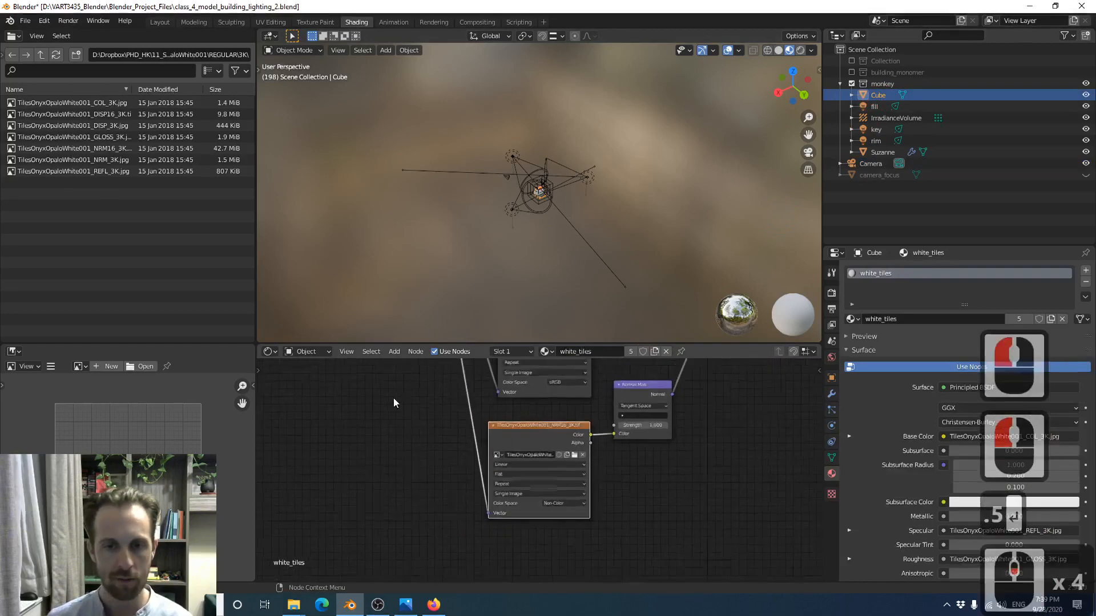
{"action": "middle_click_drag", "start_coordinate": [389, 425], "coordinate": [481, 551]}
{"action": "scroll", "coordinate": [485, 501], "scroll_direction": "up", "scroll_amount": 3}
{"action": "middle_click_drag", "start_coordinate": [473, 411], "coordinate": [489, 484]}
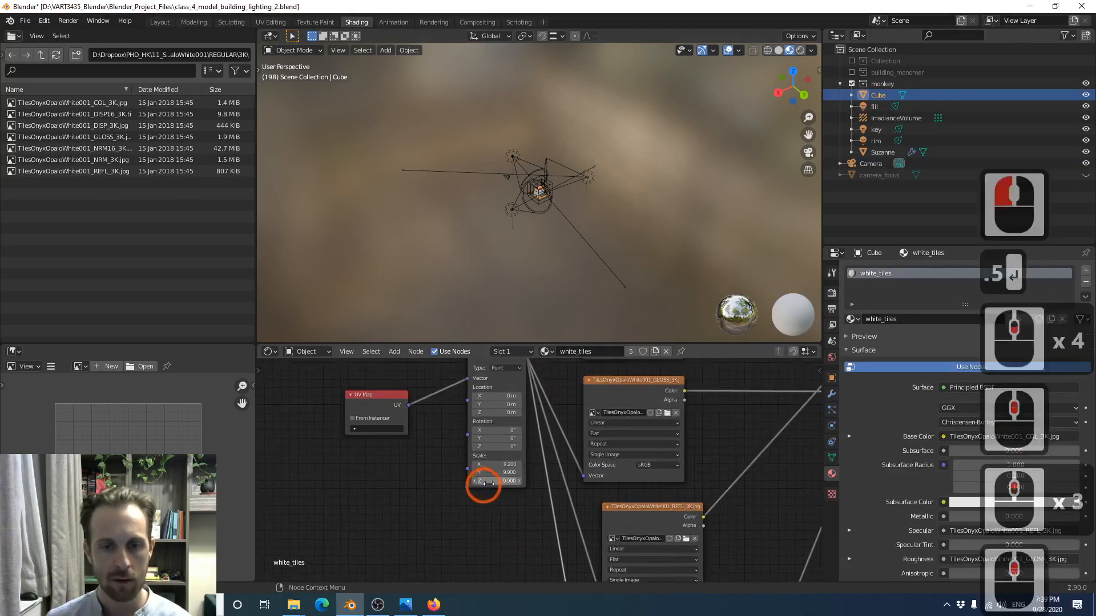
{"action": "scroll", "coordinate": [489, 484], "scroll_direction": "up", "scroll_amount": 7}
{"action": "left_click_drag", "start_coordinate": [483, 486], "coordinate": [483, 472]}
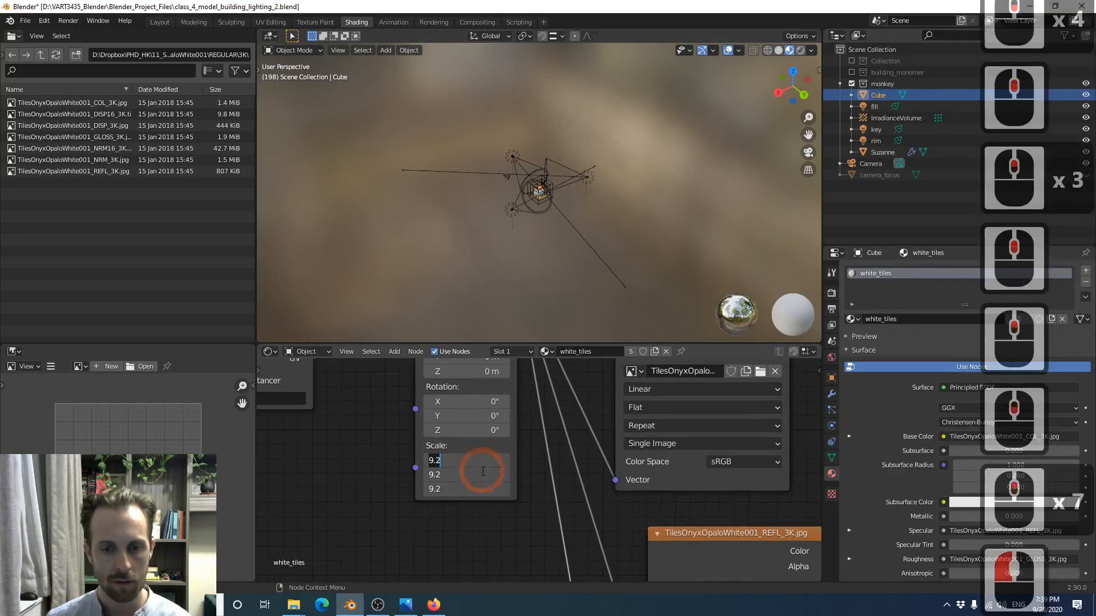
{"action": "type", "text": ".5"}
{"action": "key", "text": "Return"}
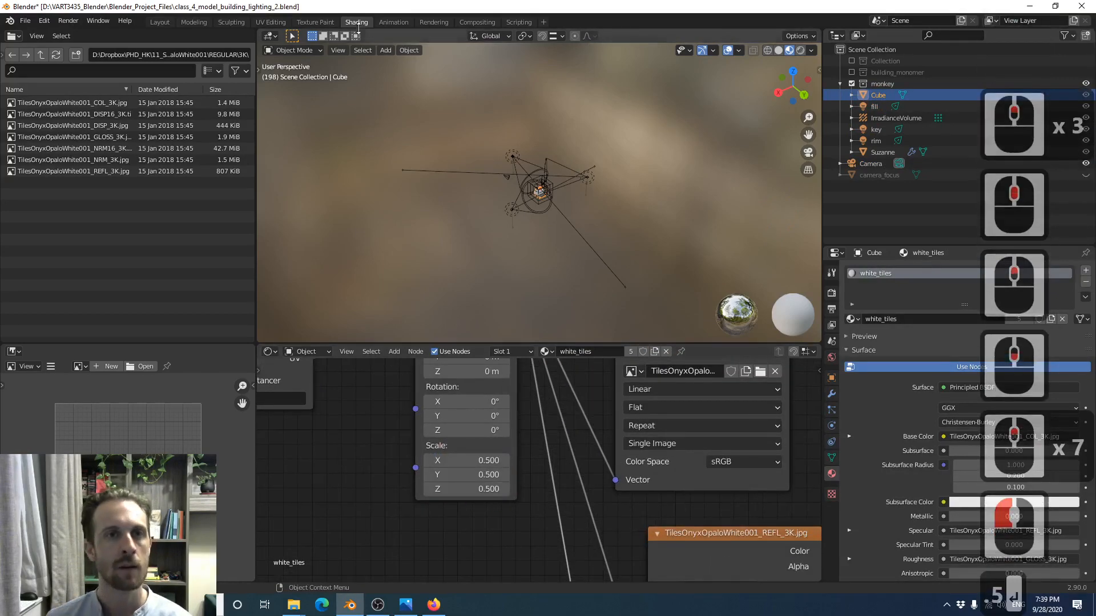
Return to the Animation workspace and bring the whole tiled pedestal with Suzanne into the 3D view
{"action": "left_click", "coordinate": [393, 22]}
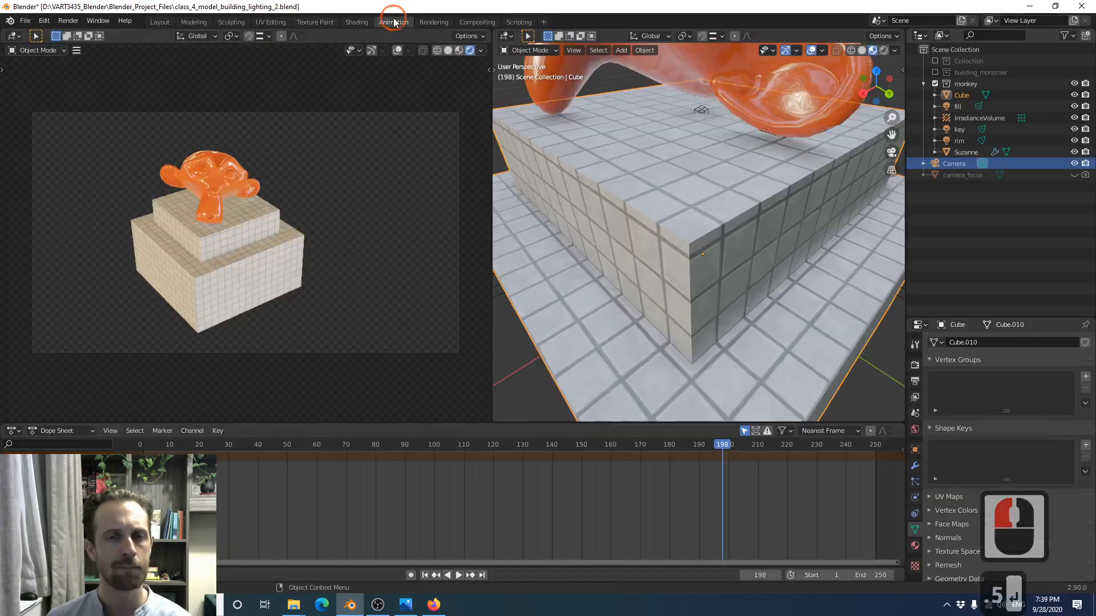
{"action": "left_click", "coordinate": [590, 168]}
{"action": "scroll", "coordinate": [694, 242], "scroll_direction": "down", "scroll_amount": 3}
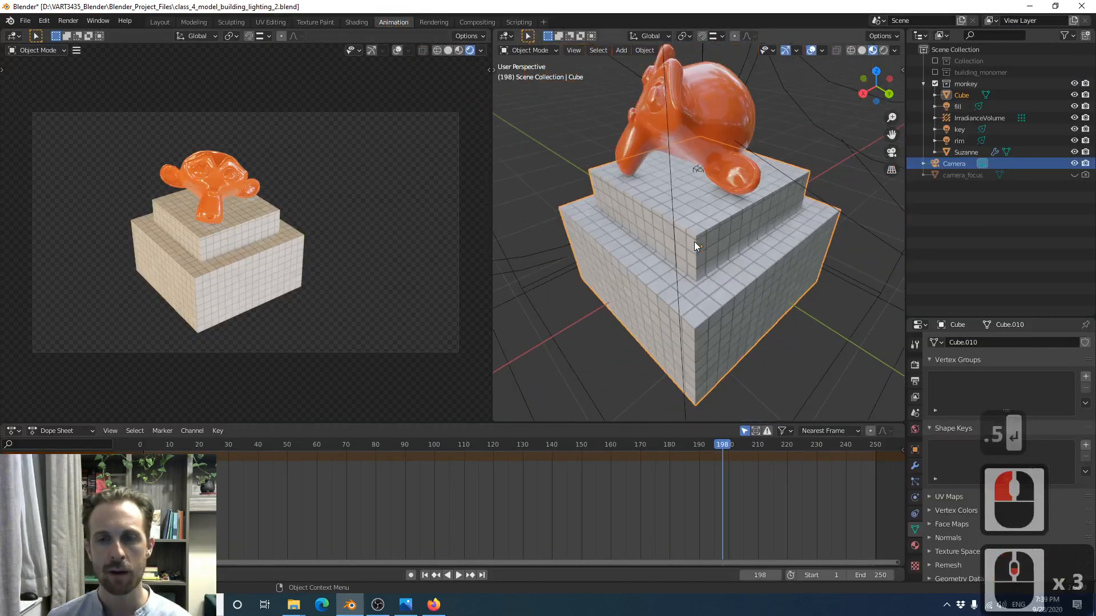
{"action": "left_click", "coordinate": [307, 214]}
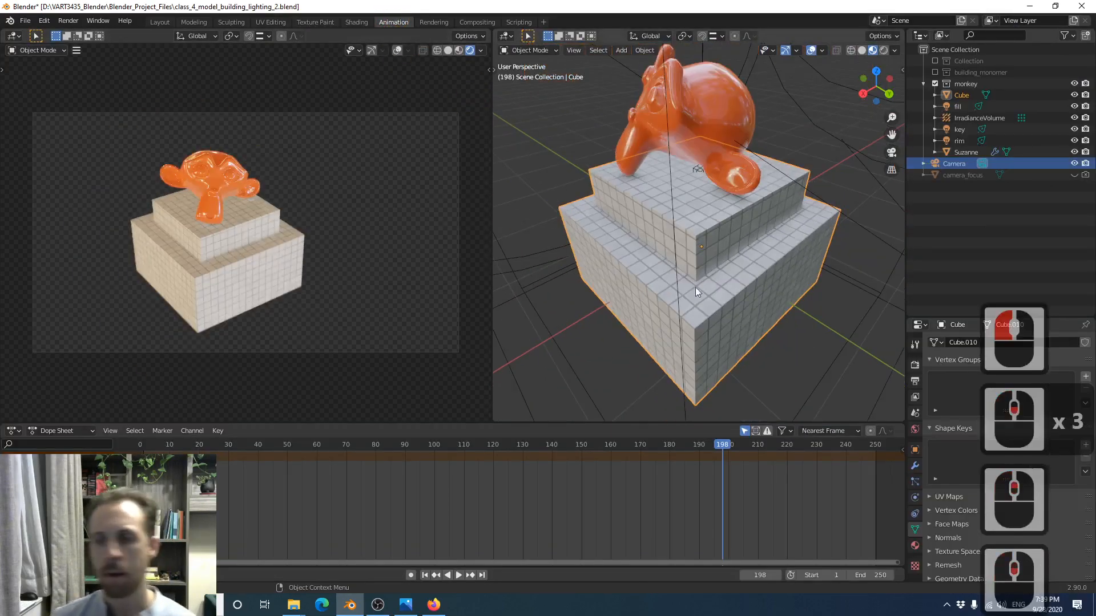
Set the strength of the hansaplatz_4k.hdr world background to 0
{"action": "left_click", "coordinate": [914, 430]}
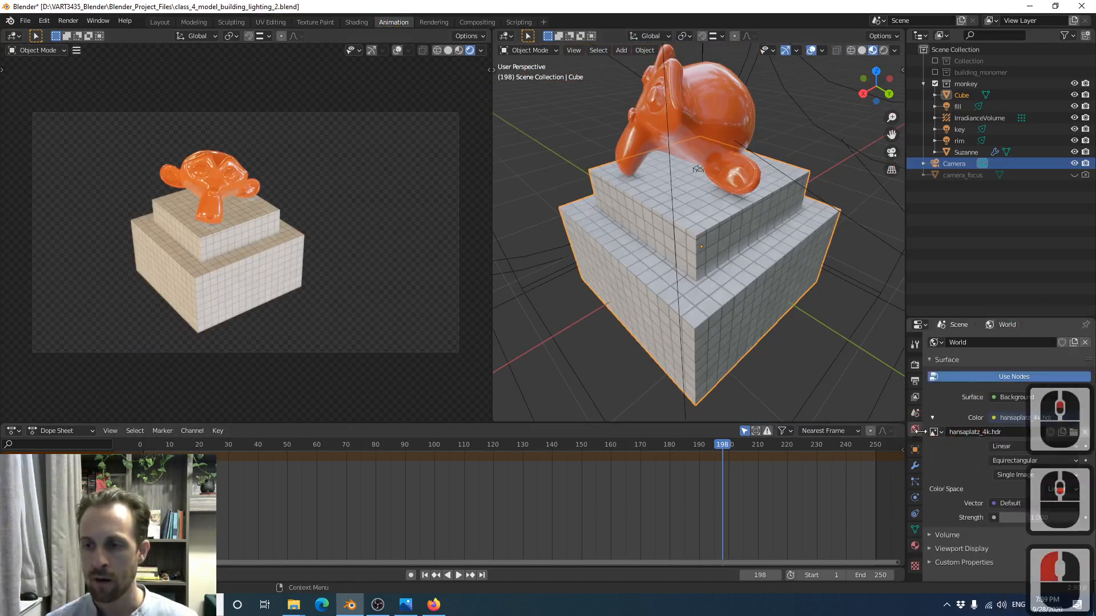
{"action": "left_click", "coordinate": [1032, 516]}
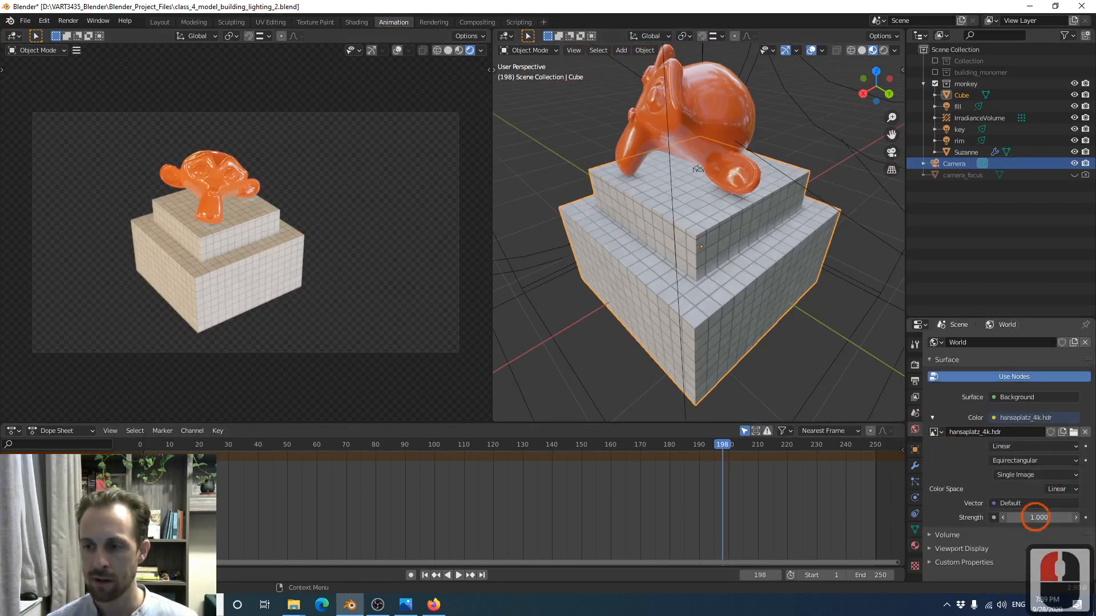
{"action": "type", "text": "0"}
{"action": "key", "text": "Return"}
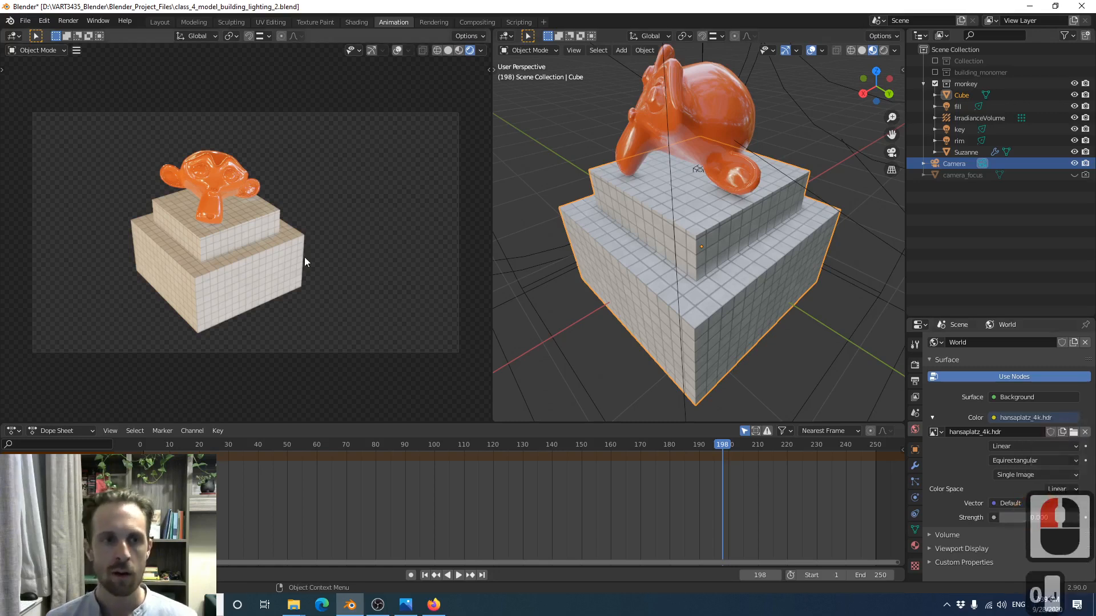
{"action": "key", "text": "z"}
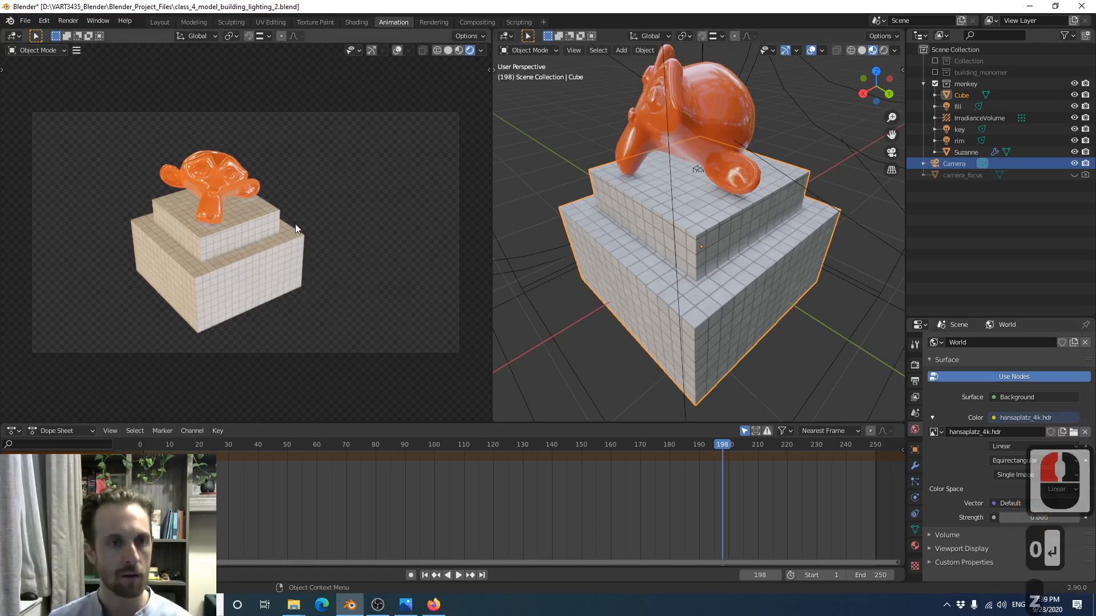
Shift the camera framing so the pedestal sits slightly further right, and delete the baked indirect lighting cache
{"action": "middle_click_drag", "start_coordinate": [273, 207], "coordinate": [287, 207], "text": "shift"}
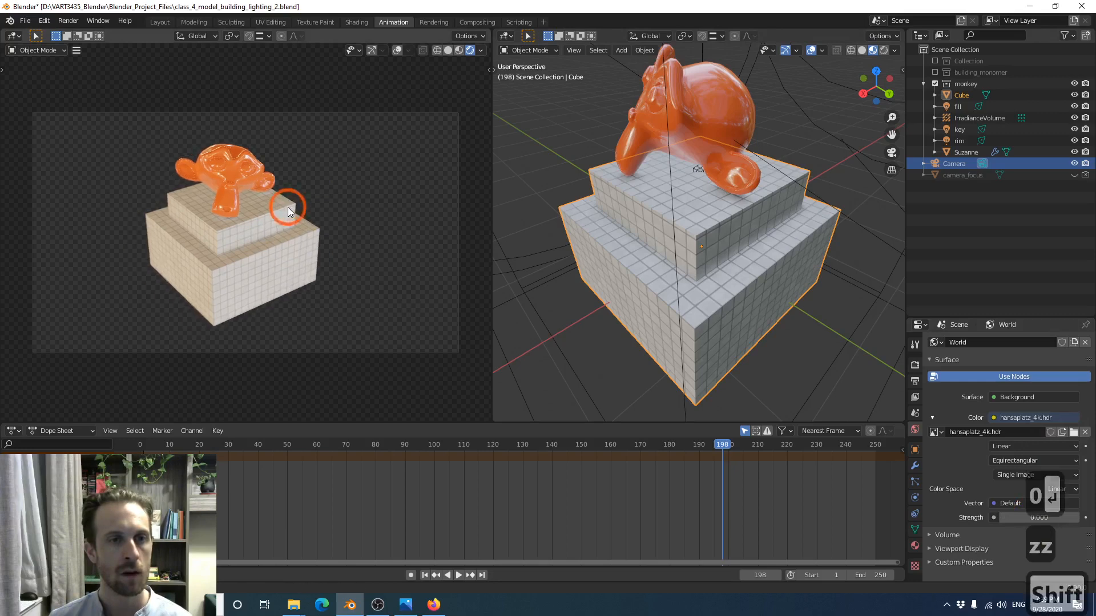
{"action": "left_click", "coordinate": [914, 365]}
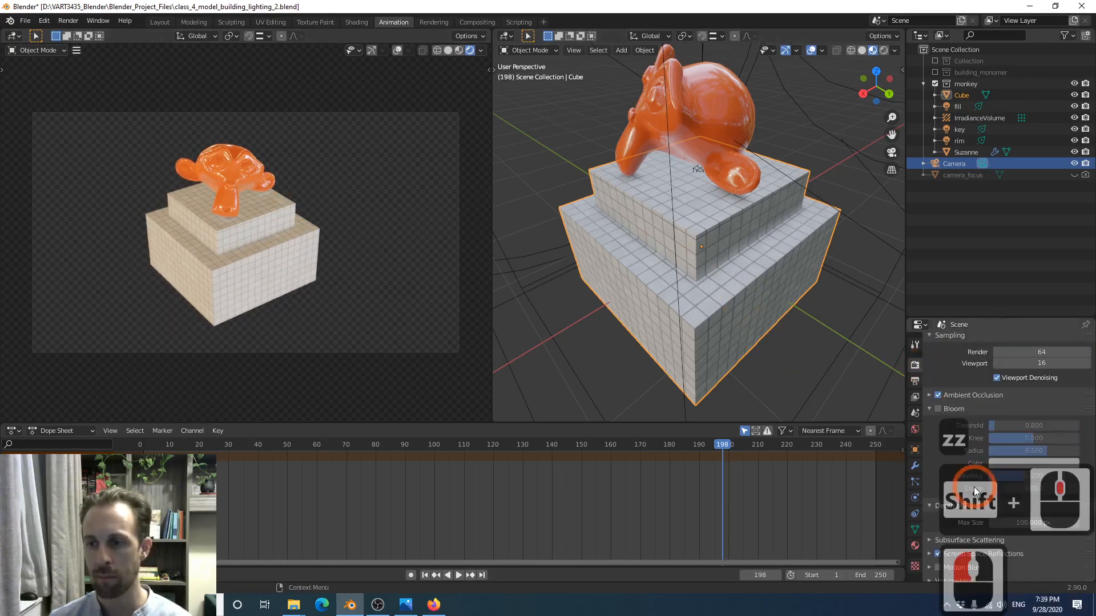
{"action": "scroll", "coordinate": [958, 441], "scroll_direction": "down", "scroll_amount": 12}
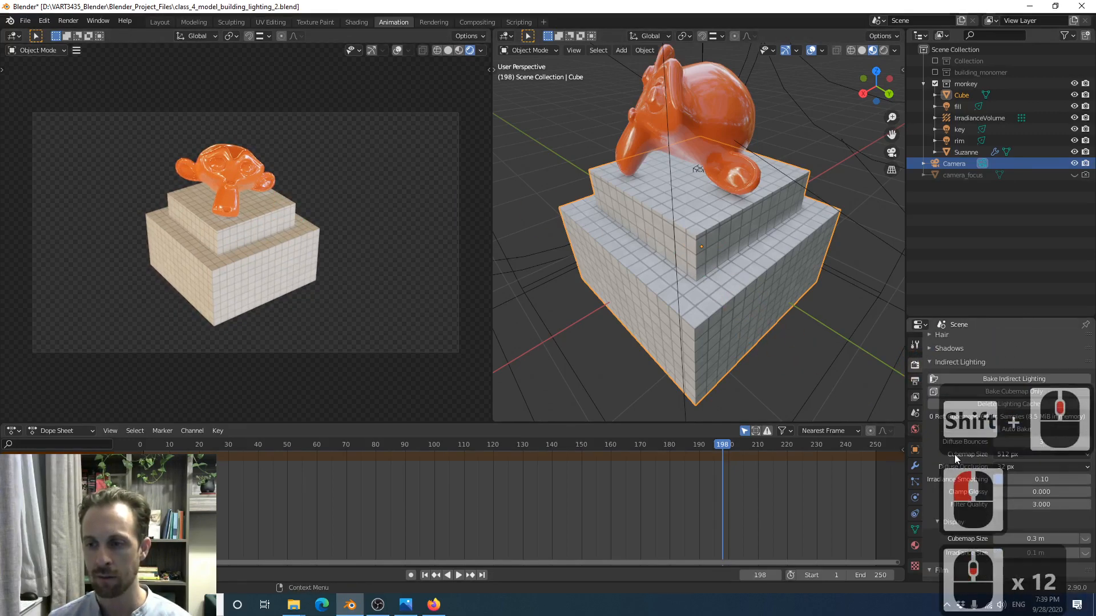
{"action": "scroll", "coordinate": [988, 436], "scroll_direction": "up", "scroll_amount": 1}
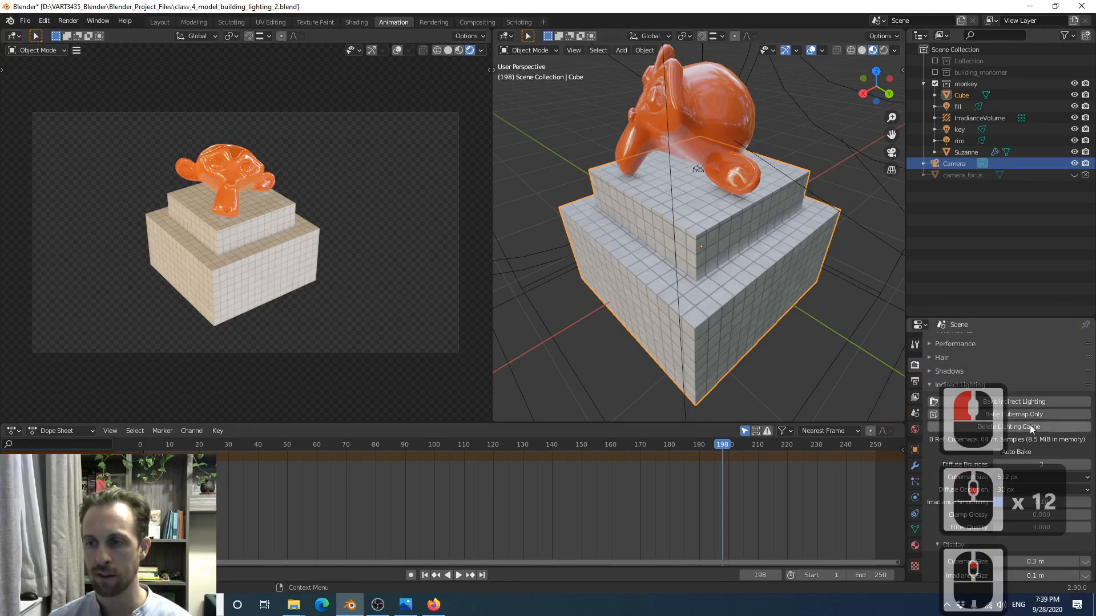
{"action": "left_click", "coordinate": [1030, 427]}
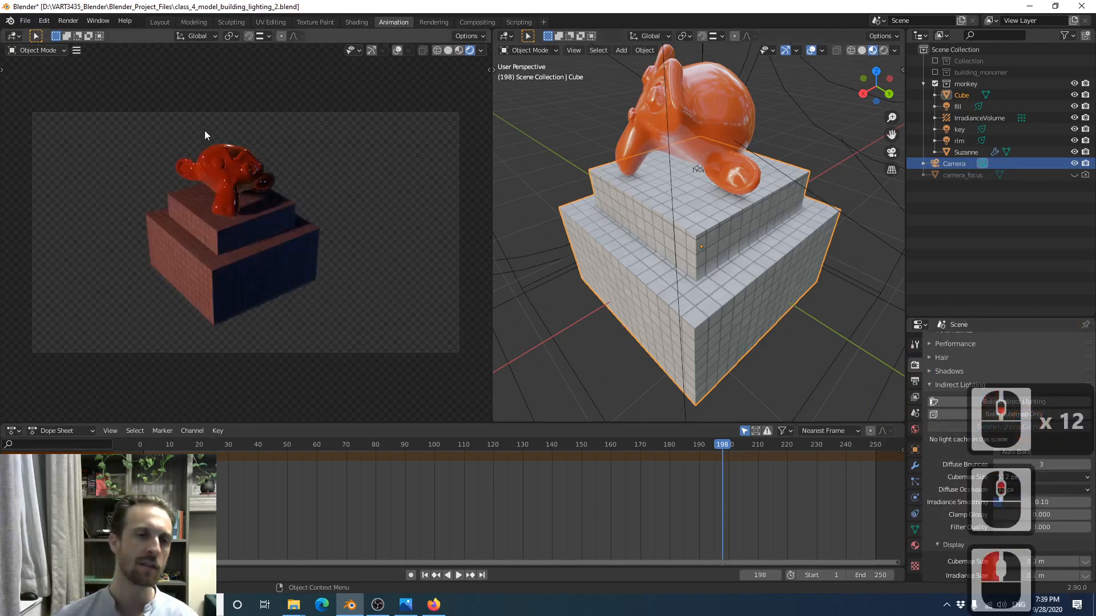
Change the color of the key spot light to nearly white
{"action": "left_click", "coordinate": [964, 129]}
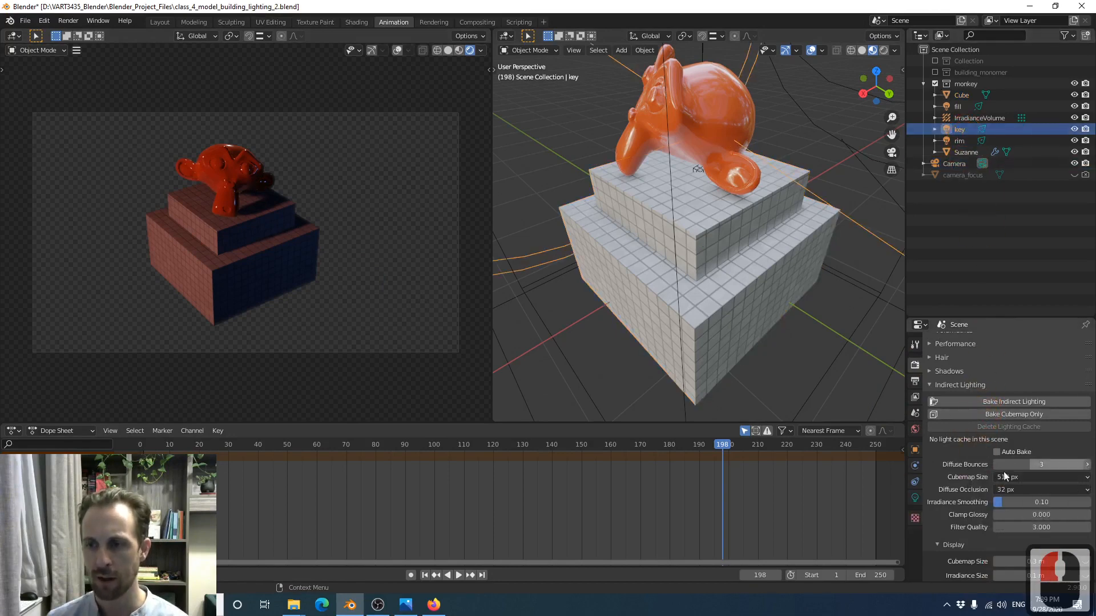
{"action": "left_click", "coordinate": [914, 496]}
{"action": "left_click", "coordinate": [1016, 396]}
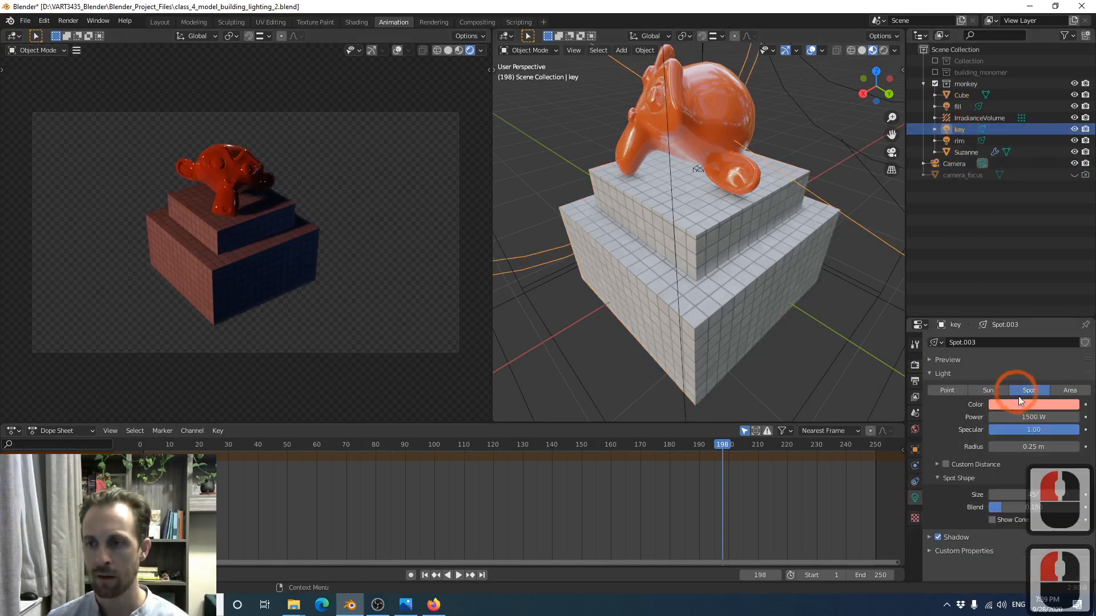
{"action": "left_click", "coordinate": [1010, 402]}
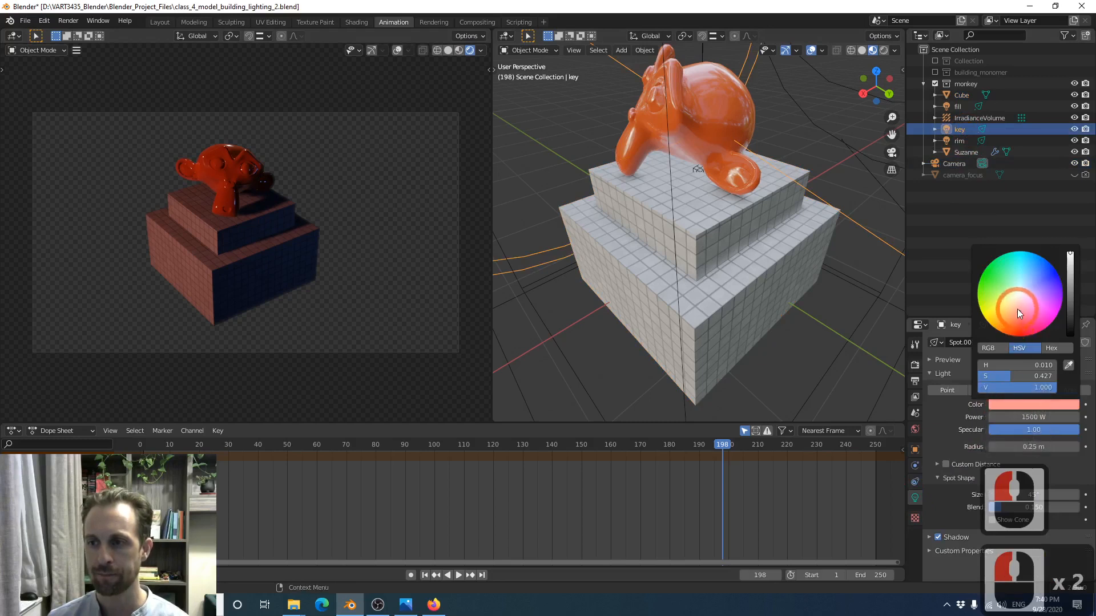
{"action": "left_click_drag", "start_coordinate": [1017, 310], "coordinate": [1019, 293]}
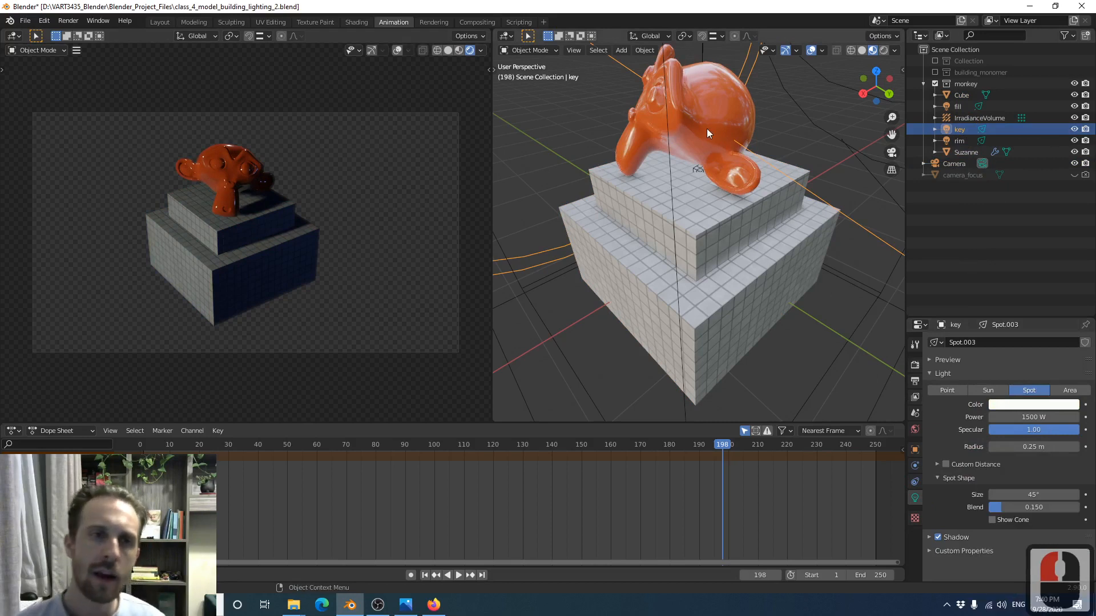
Set the Metallic value of Suzanne's monkeymaterial to 1 and test-render the frame
{"action": "left_click", "coordinate": [915, 429]}
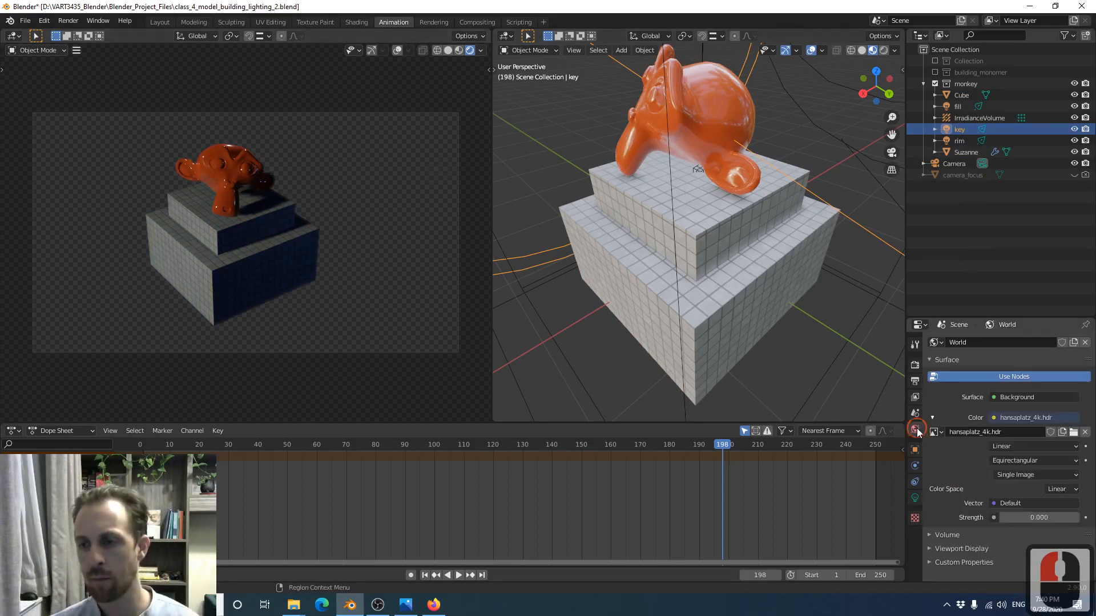
{"action": "left_click", "coordinate": [704, 134]}
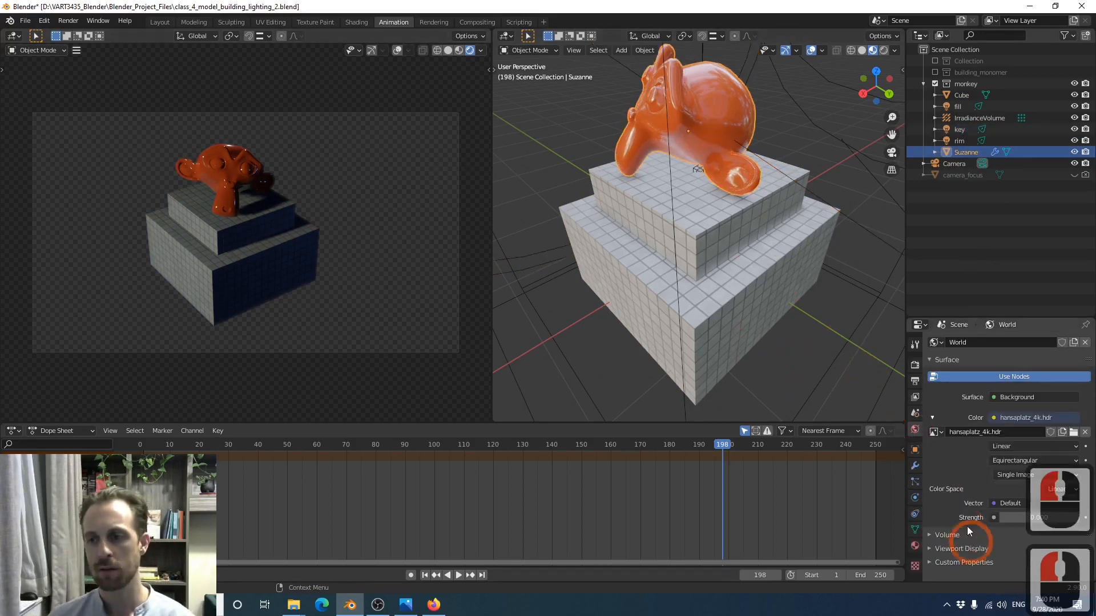
{"action": "left_click", "coordinate": [915, 546]}
{"action": "scroll", "coordinate": [952, 485], "scroll_direction": "down", "scroll_amount": 3}
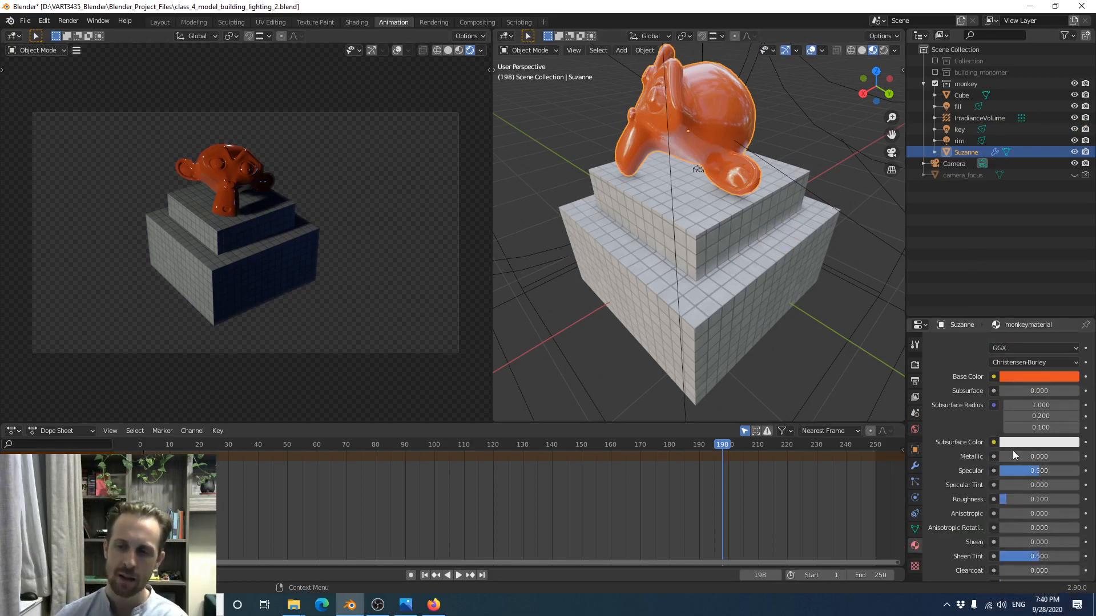
{"action": "left_click", "coordinate": [1025, 456]}
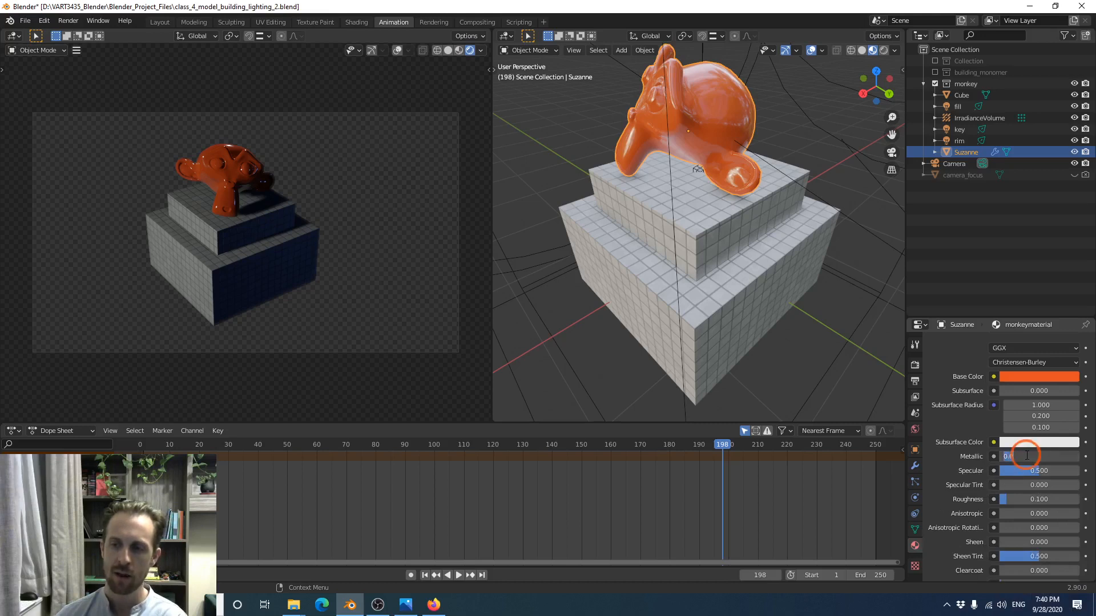
{"action": "type", "text": "1"}
{"action": "key", "text": "Return"}
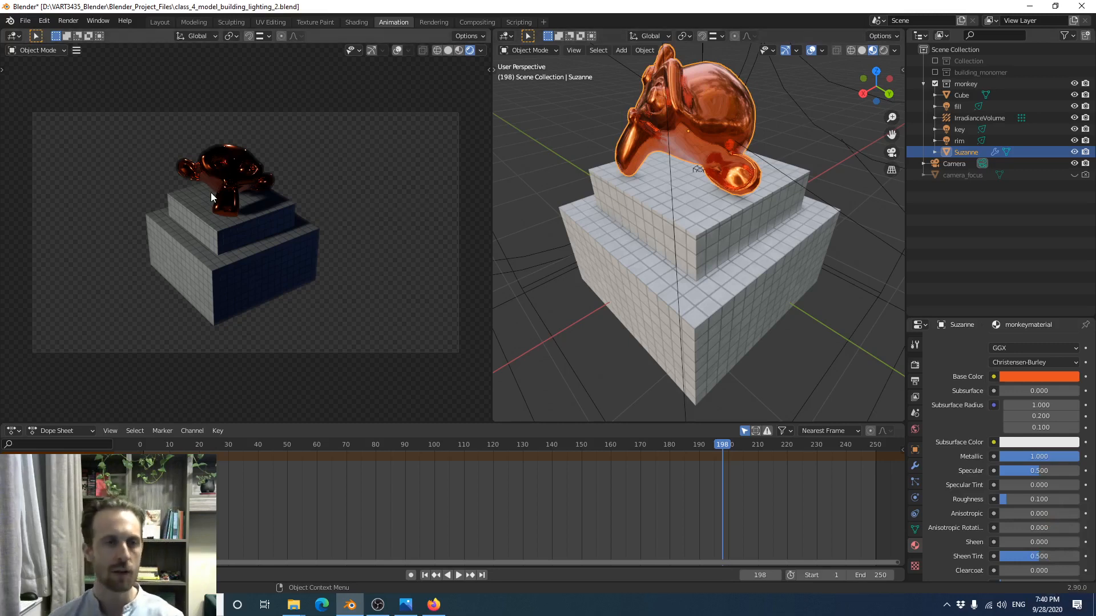
{"action": "key", "text": "F12"}
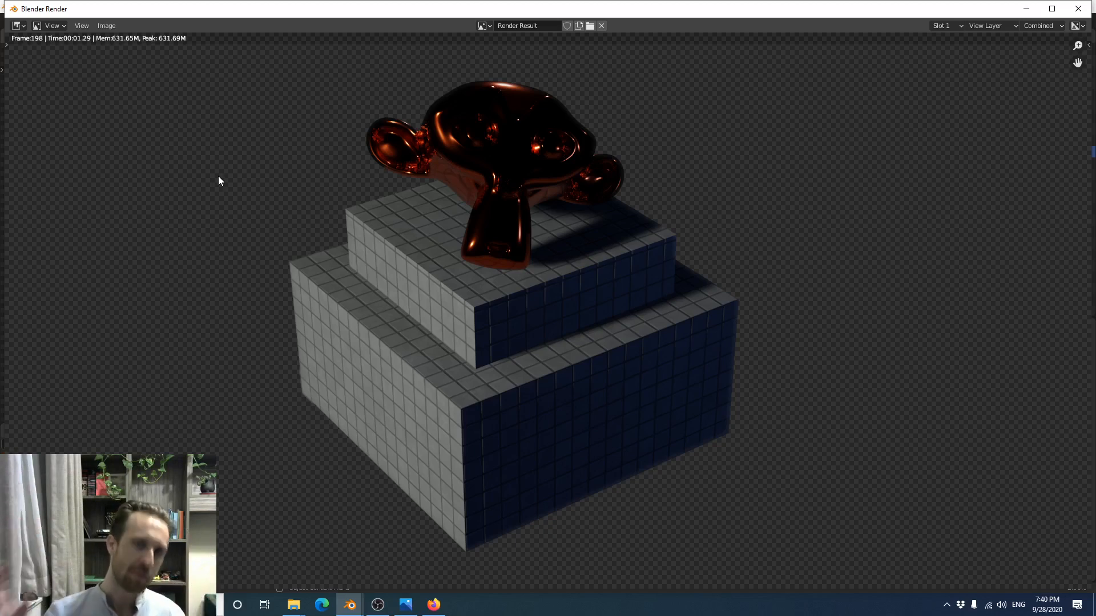
{"action": "left_click", "coordinate": [1077, 9]}
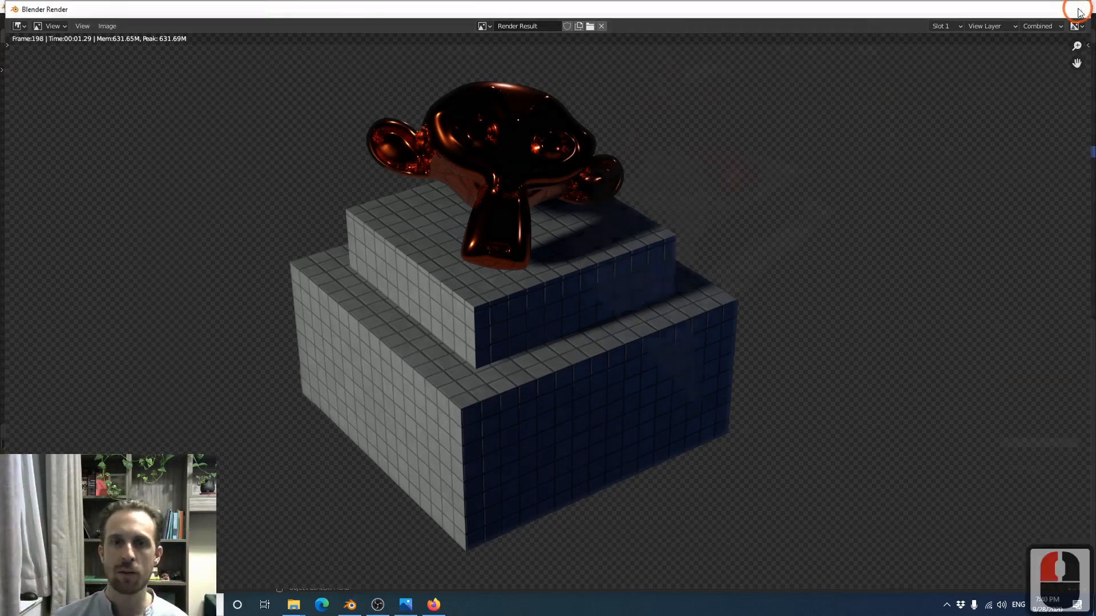
Try a world background strength of 0.2 and render the frame to check the reflections on Suzanne
{"action": "left_click", "coordinate": [914, 430]}
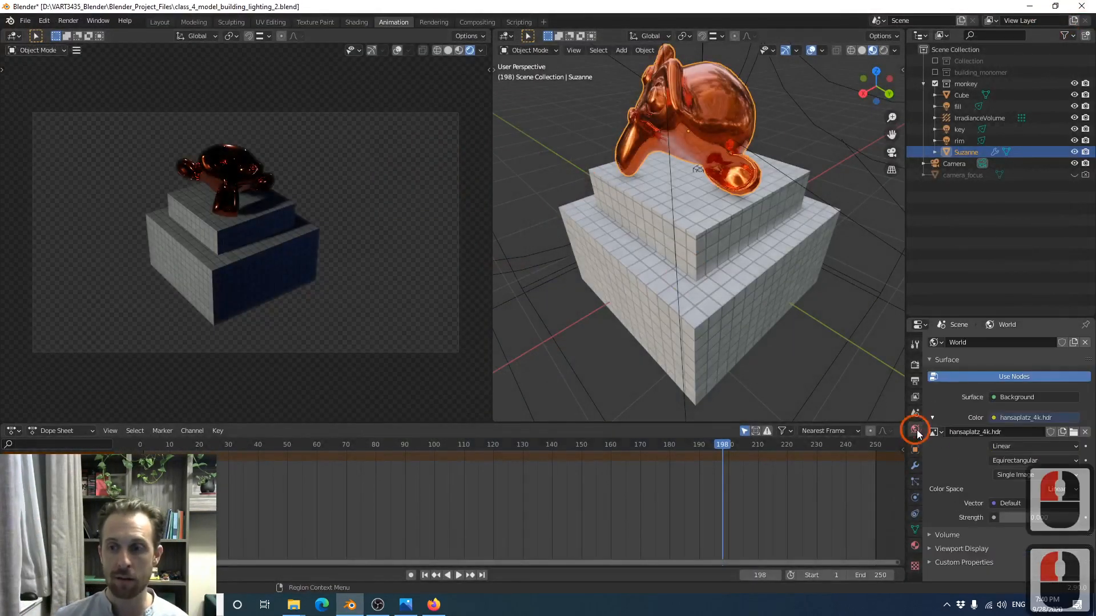
{"action": "left_click", "coordinate": [1026, 520]}
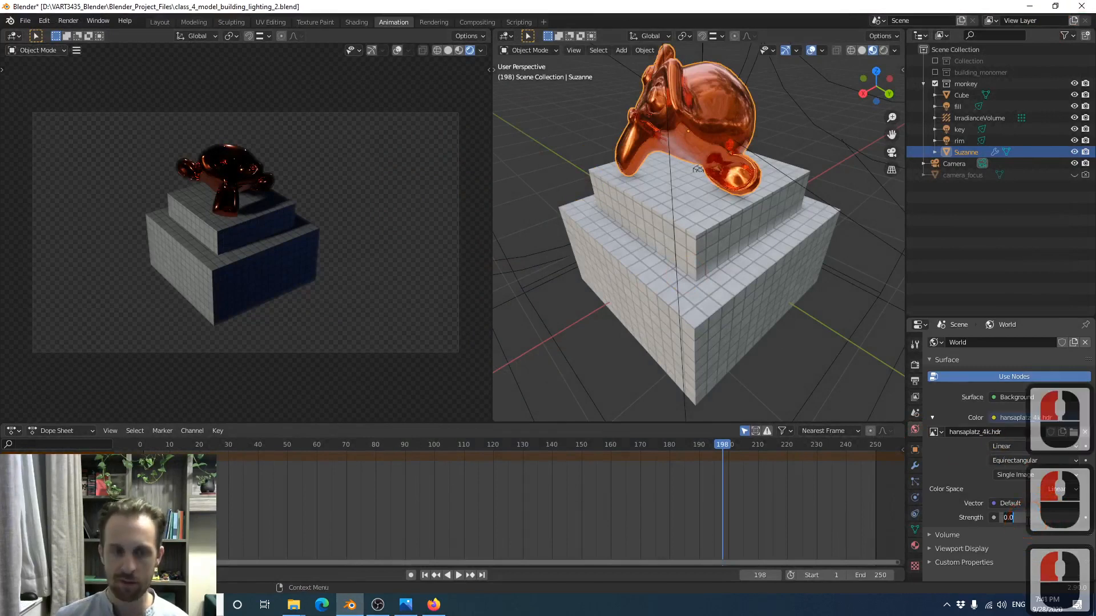
{"action": "type", "text": "0.2"}
{"action": "key", "text": "Return"}
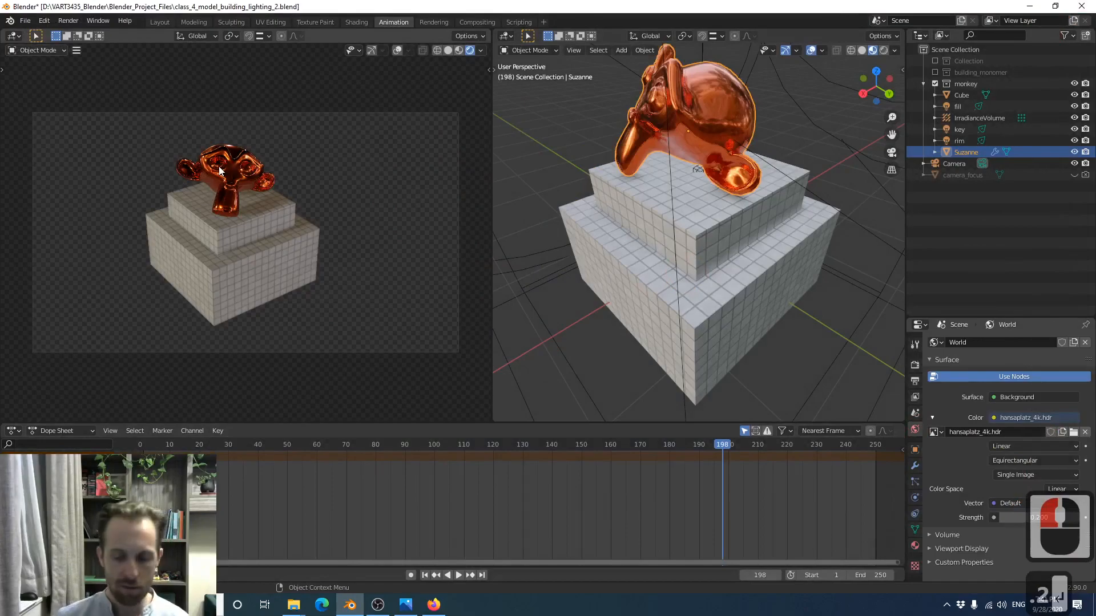
{"action": "key", "text": "F12"}
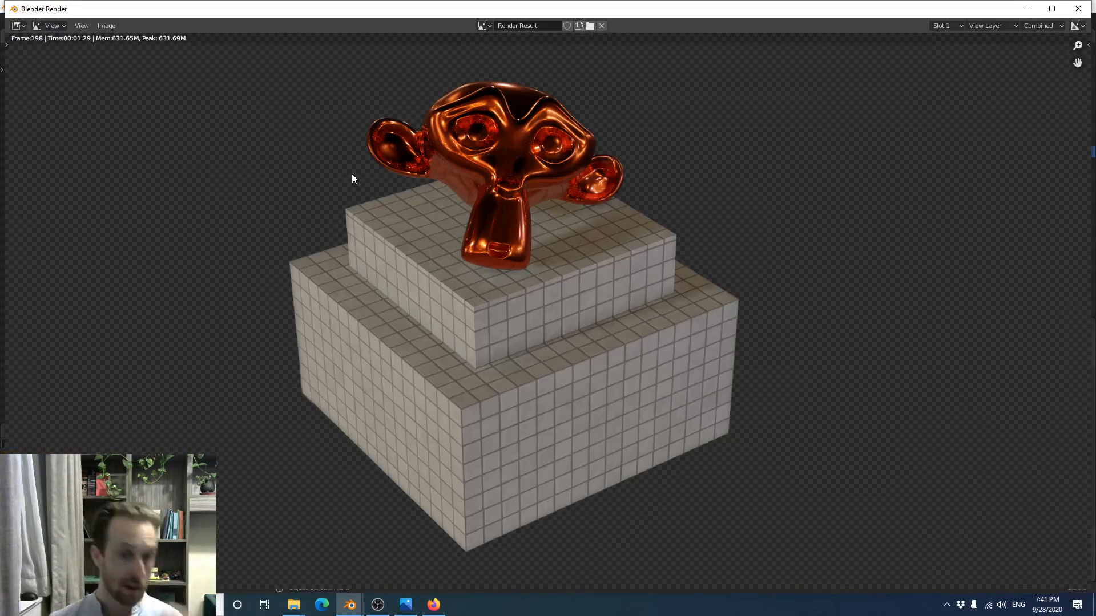
{"action": "left_click", "coordinate": [1079, 11]}
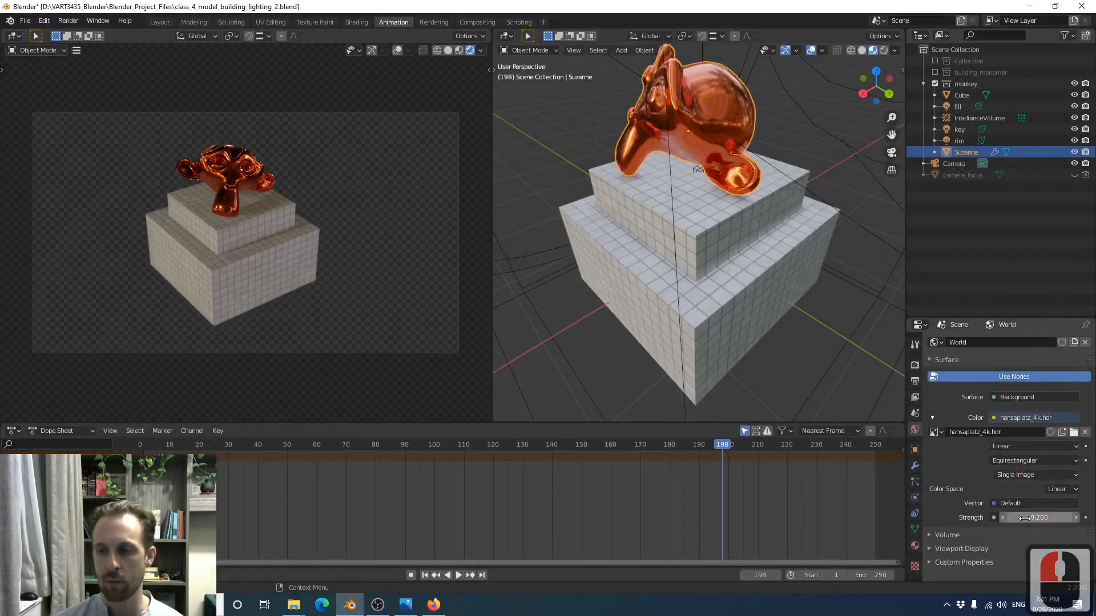
Try a world background strength of 0.05 and render the frame to compare
{"action": "left_click", "coordinate": [1025, 517]}
{"action": "type", "text": "0.05"}
{"action": "key", "text": "Return"}
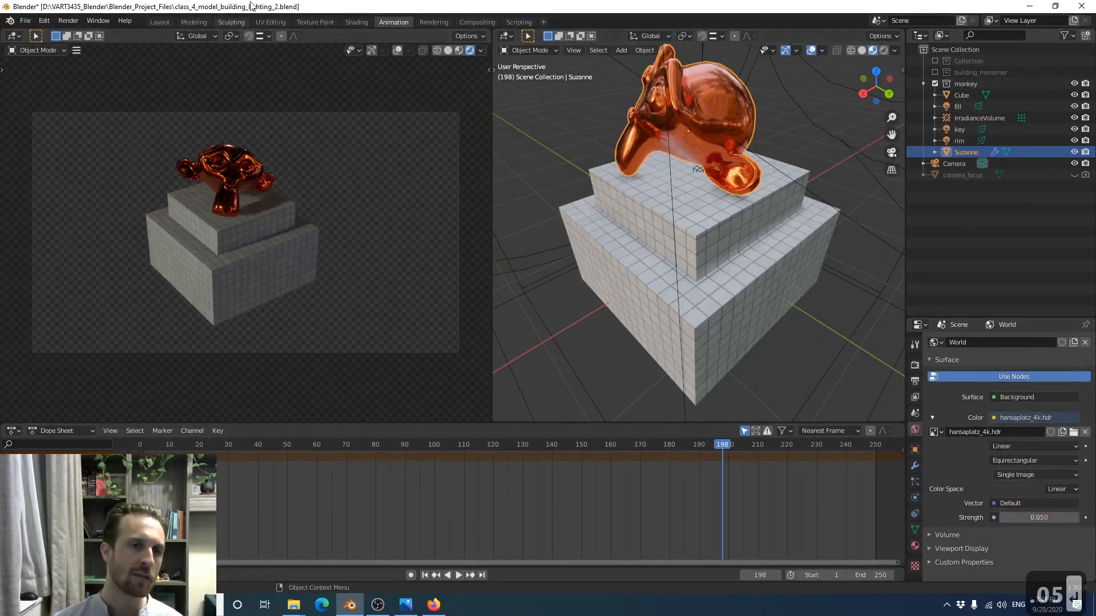
{"action": "key", "text": "F12"}
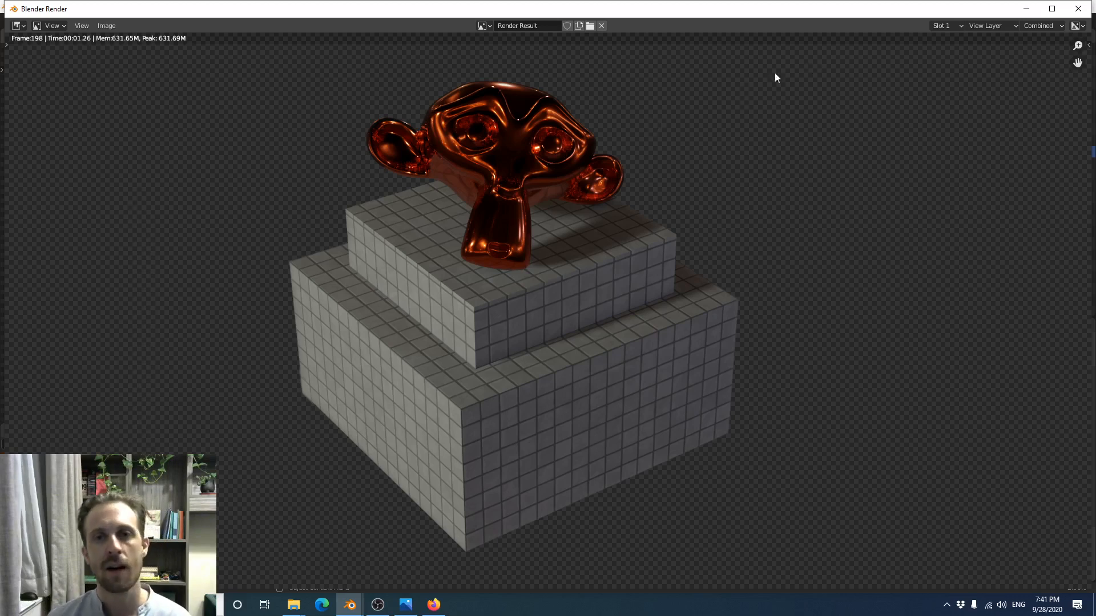
{"action": "left_click", "coordinate": [1077, 8]}
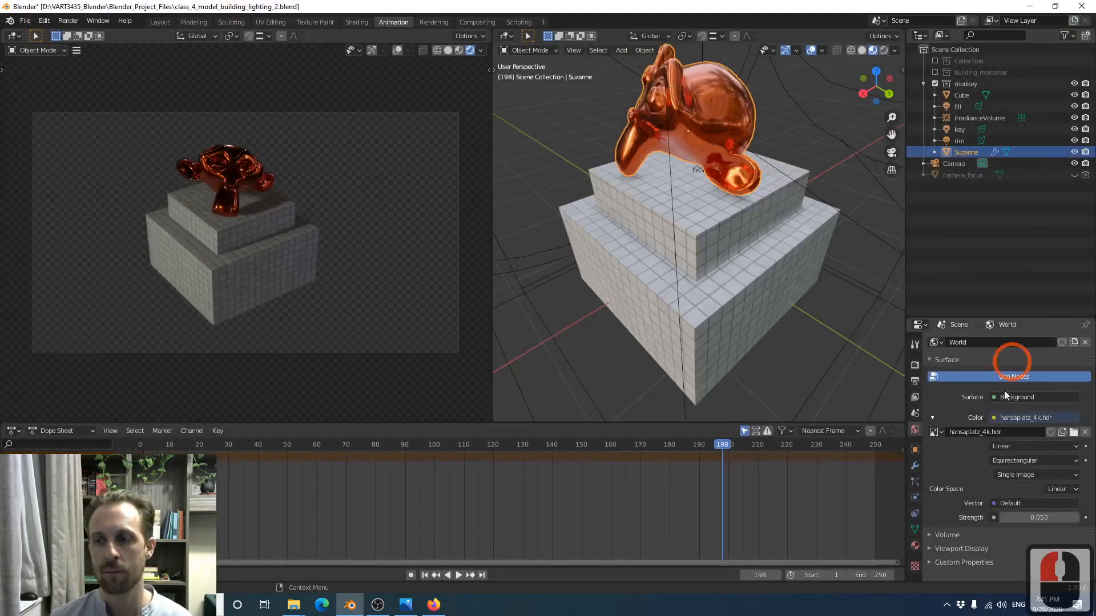
Try a world background strength of 0 and render the frame to compare
{"action": "double_click", "coordinate": [1015, 518]}
{"action": "type", "text": "0"}
{"action": "key", "text": "Return"}
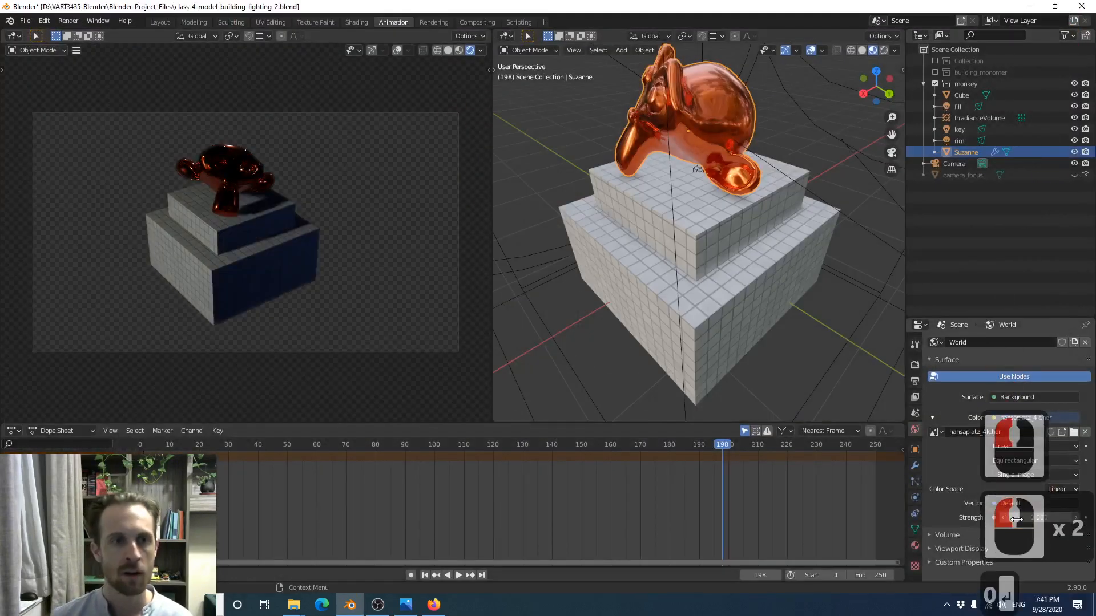
{"action": "key", "text": "F12"}
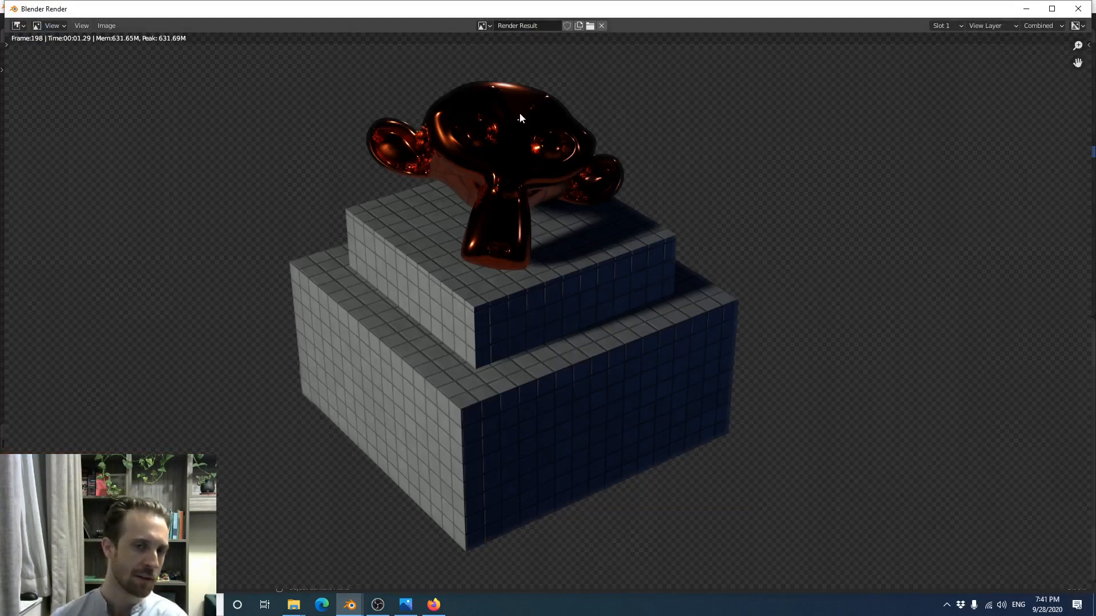
{"action": "left_click", "coordinate": [1078, 9]}
Set the strength of the hansaplatz_4k.hdr world background to 0.1
{"action": "left_click_drag", "start_coordinate": [1001, 522], "coordinate": [1024, 518]}
{"action": "left_click", "coordinate": [1023, 518]}
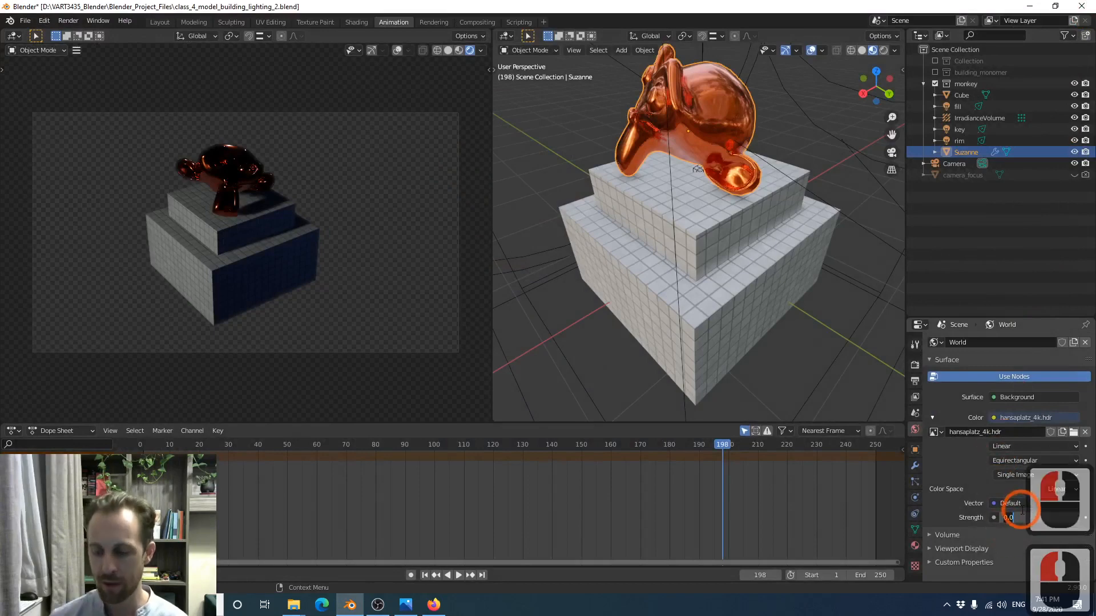
{"action": "type", "text": ".1"}
{"action": "key", "text": "Return"}
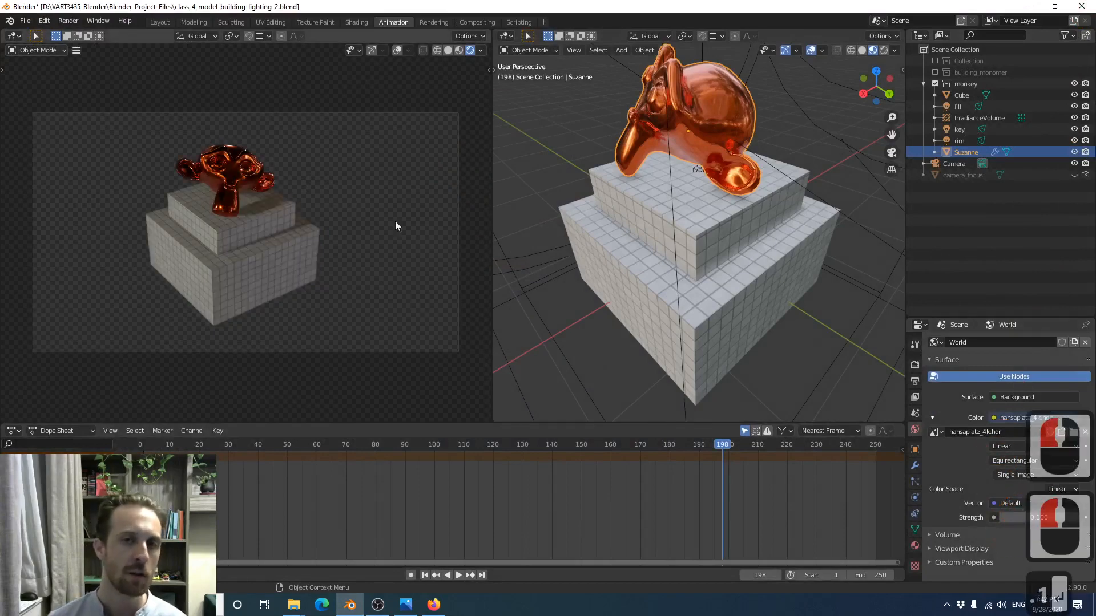
Reframe the camera as a close-up of Suzanne's face above the top tier of the tiled pedestal
{"action": "scroll", "coordinate": [228, 216], "scroll_direction": "up", "scroll_amount": 3}
{"action": "scroll", "coordinate": [228, 188], "scroll_direction": "down", "scroll_amount": 1}
{"action": "middle_click_drag", "start_coordinate": [227, 188], "coordinate": [236, 231], "text": "shift"}
{"action": "scroll", "coordinate": [237, 230], "scroll_direction": "up", "scroll_amount": 1}
{"action": "scroll", "coordinate": [235, 225], "scroll_direction": "down", "scroll_amount": 3}
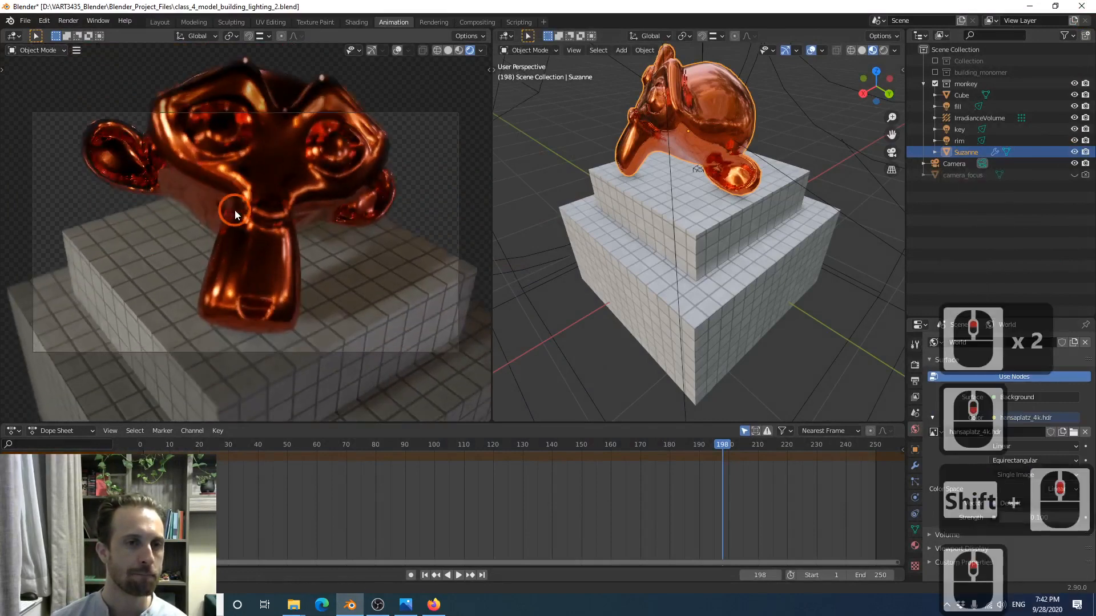
{"action": "middle_click_drag", "start_coordinate": [233, 219], "coordinate": [243, 192]}
{"action": "mouse_move", "coordinate": [243, 192]}
{"action": "middle_mouse_down", "text": "shift"}
{"action": "mouse_move", "coordinate": [241, 202]}
{"action": "mouse_move", "coordinate": [251, 196]}
{"action": "middle_mouse_up", "text": "shift"}
{"action": "scroll", "coordinate": [240, 202], "scroll_direction": "up", "scroll_amount": 1}
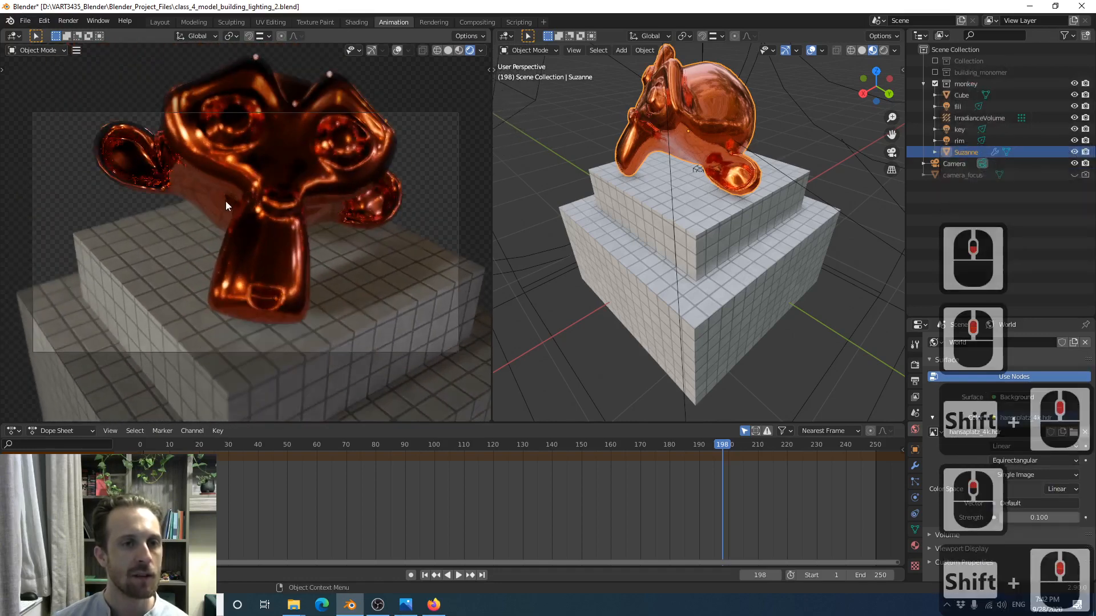
{"action": "scroll", "coordinate": [227, 203], "scroll_direction": "down", "scroll_amount": 3}
{"action": "scroll", "coordinate": [227, 204], "scroll_direction": "up", "scroll_amount": 3}
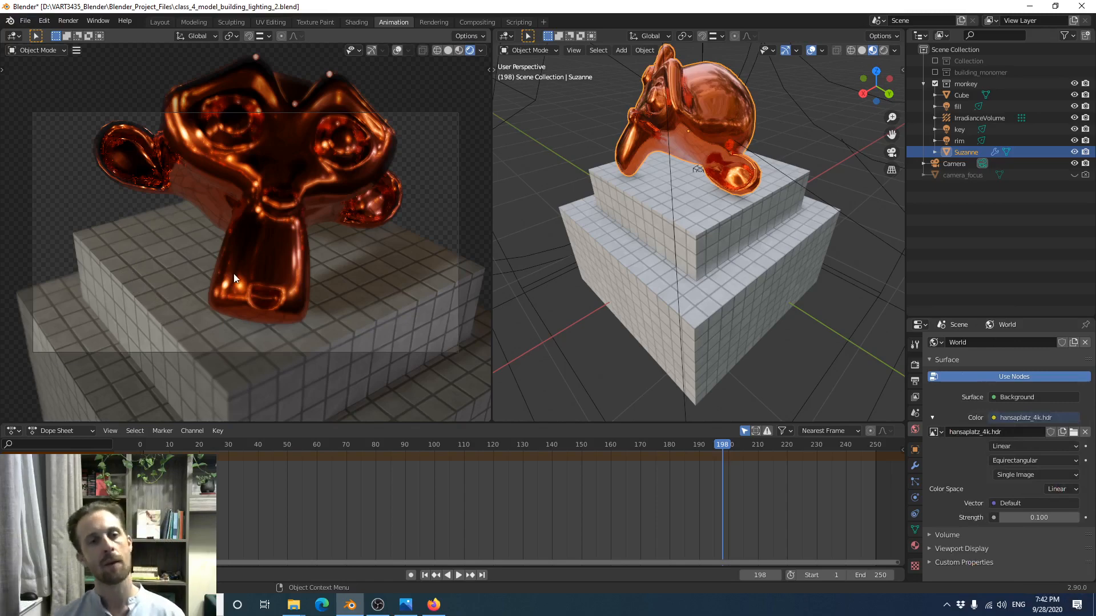
Render the close-up frame and examine the metallic reflections and depth of field on Suzanne and the tiles
{"action": "key", "text": "F12"}
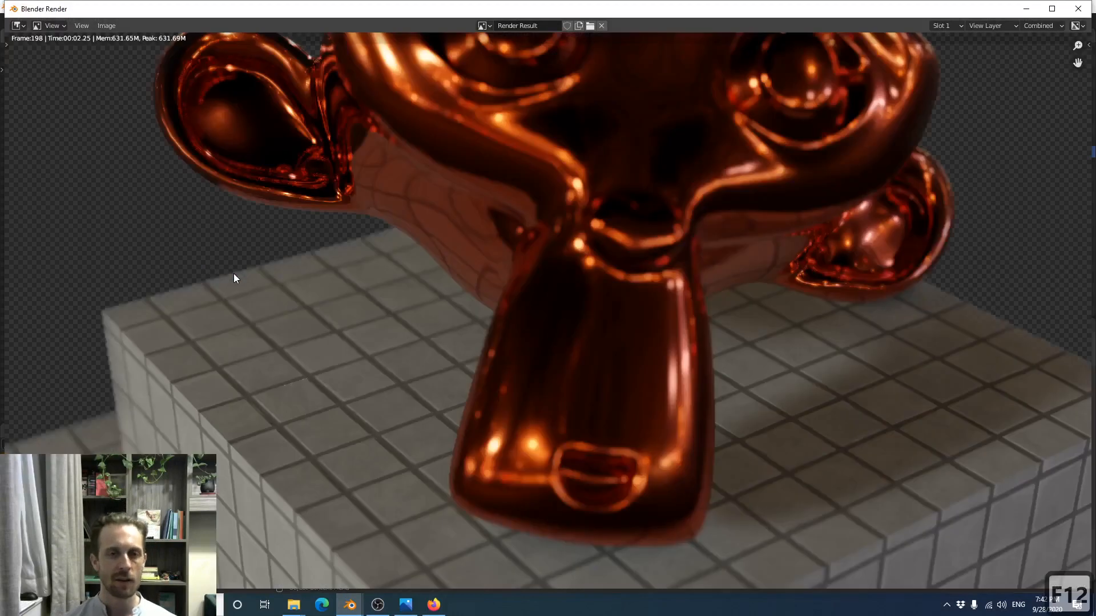
{"action": "scroll", "coordinate": [240, 298], "scroll_direction": "down", "scroll_amount": 1}
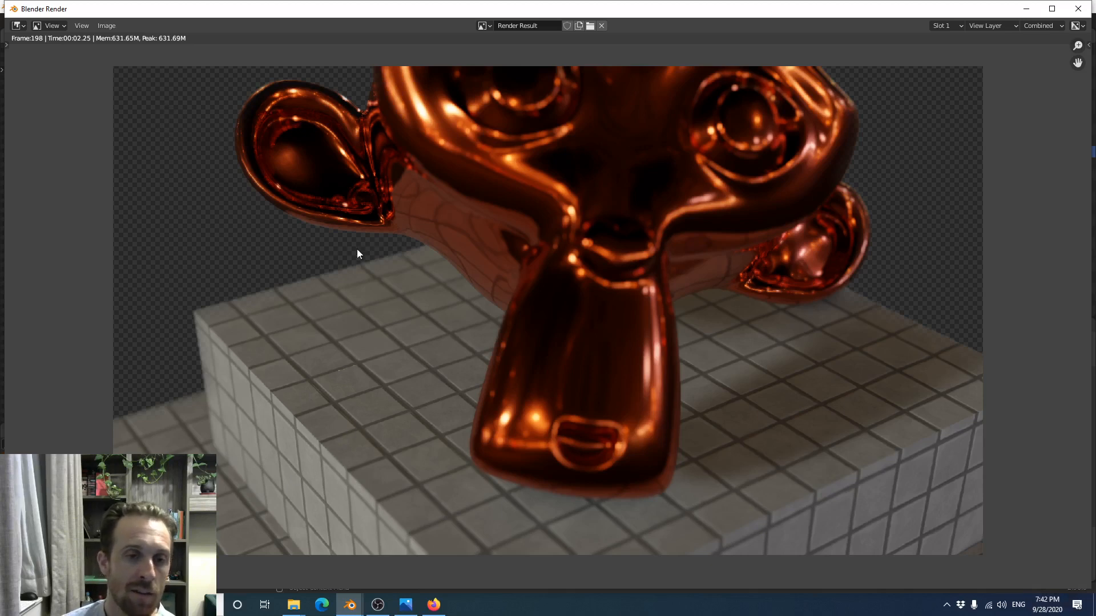
{"action": "scroll", "coordinate": [368, 279], "scroll_direction": "down", "scroll_amount": 1}
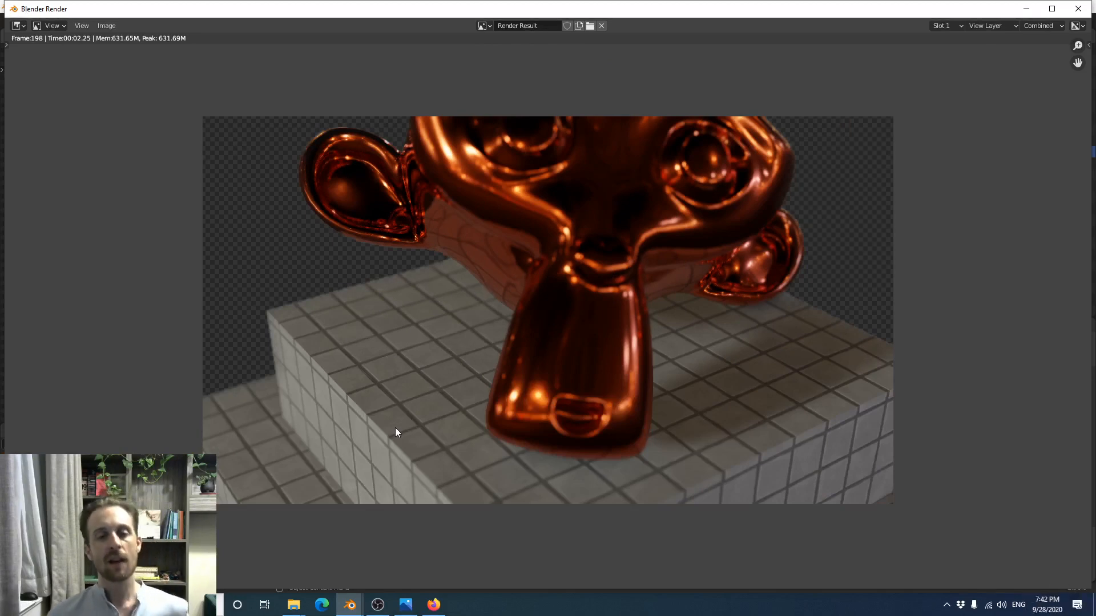
{"action": "scroll", "coordinate": [394, 429], "scroll_direction": "up", "scroll_amount": 1}
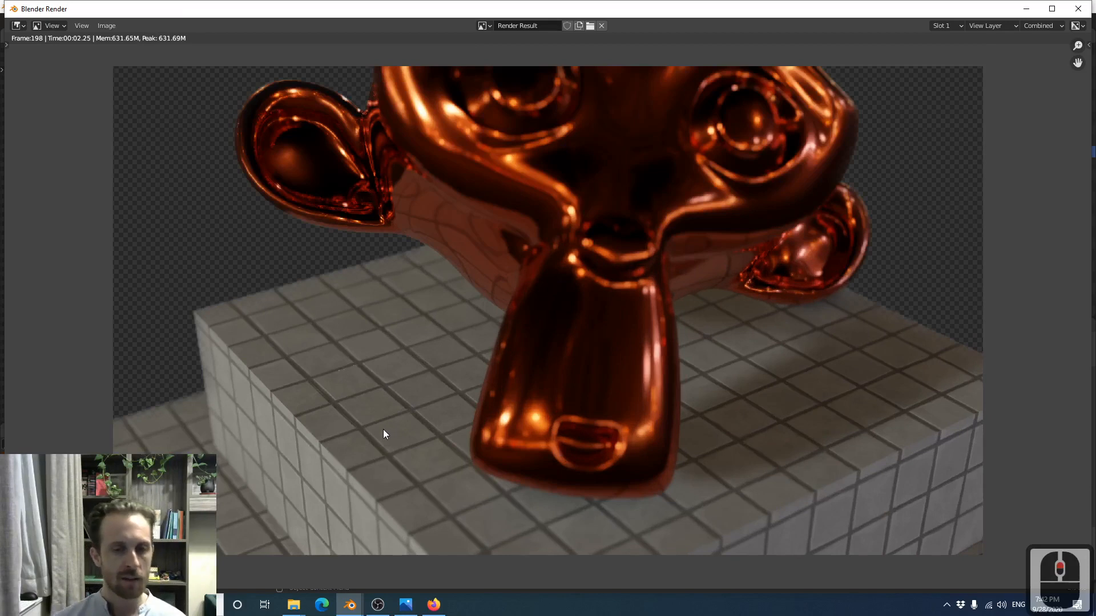
Examine the tile joints and surface detail on the pedestal in the close-up render, and put the render window away
{"action": "middle_click_drag", "start_coordinate": [384, 426], "coordinate": [421, 386], "text": "shift"}
{"action": "scroll", "coordinate": [417, 355], "scroll_direction": "up", "scroll_amount": 2}
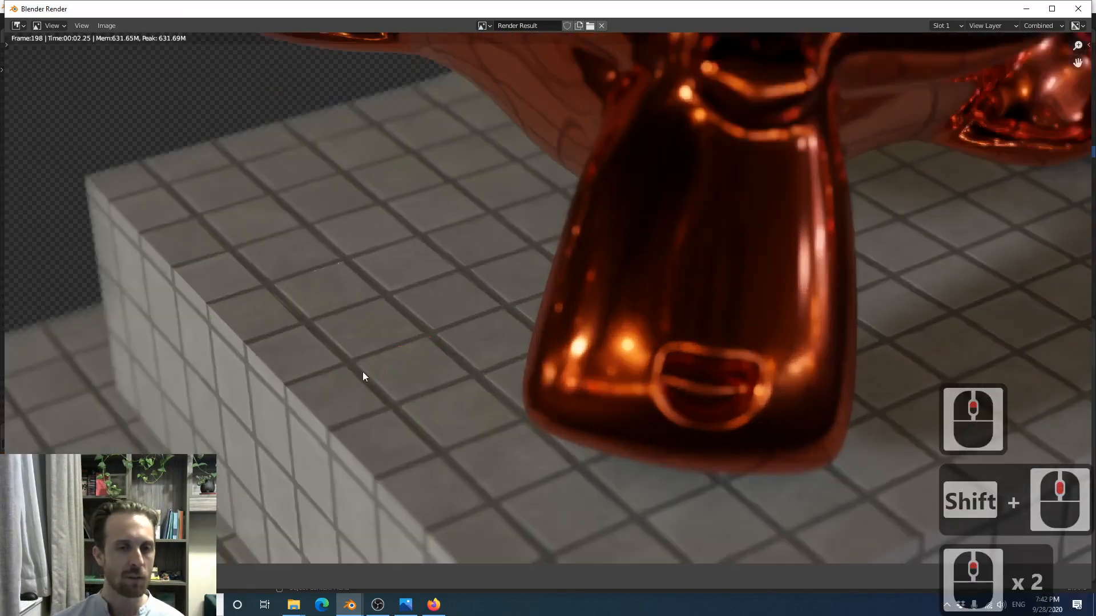
{"action": "scroll", "coordinate": [340, 374], "scroll_direction": "up", "scroll_amount": 3}
{"action": "middle_click_drag", "start_coordinate": [340, 375], "coordinate": [513, 201], "text": "shift"}
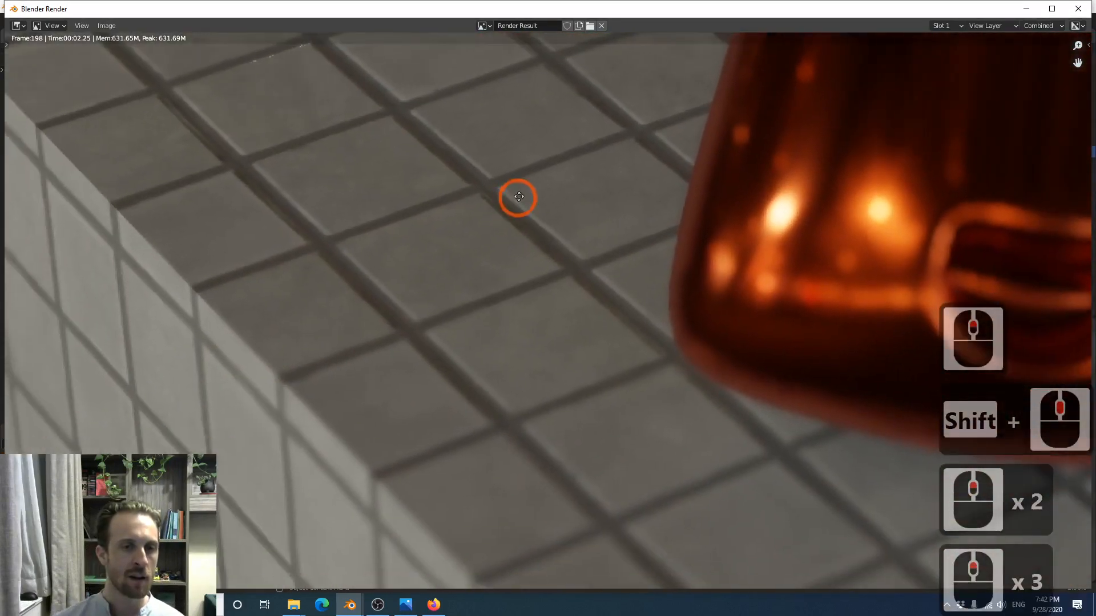
{"action": "scroll", "coordinate": [301, 189], "scroll_direction": "down", "scroll_amount": 2}
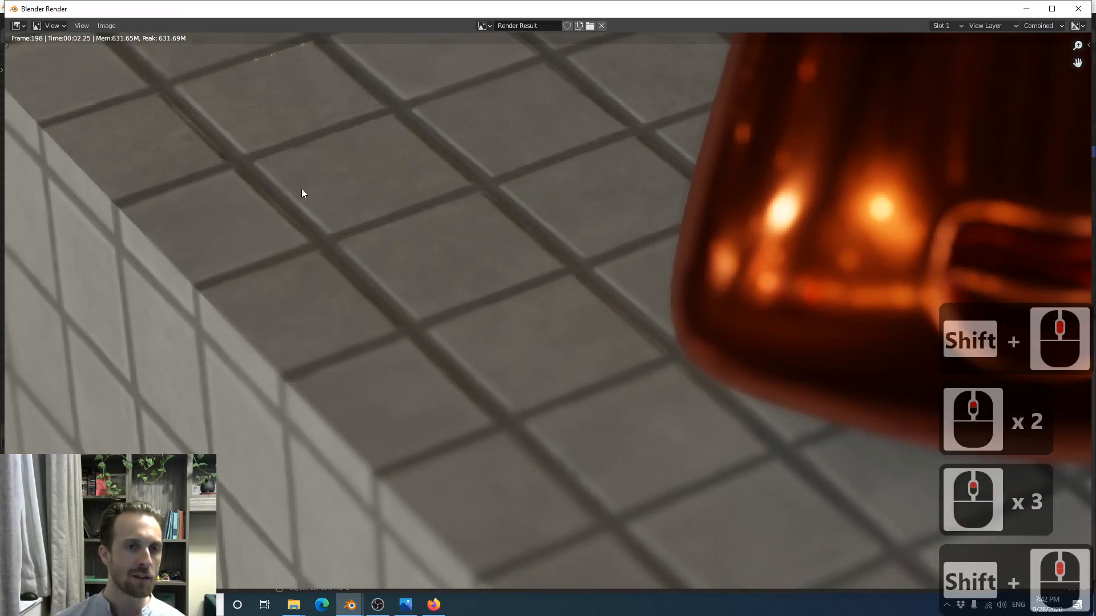
{"action": "scroll", "coordinate": [334, 329], "scroll_direction": "down", "scroll_amount": 2}
{"action": "scroll", "coordinate": [334, 330], "scroll_direction": "down", "scroll_amount": 4}
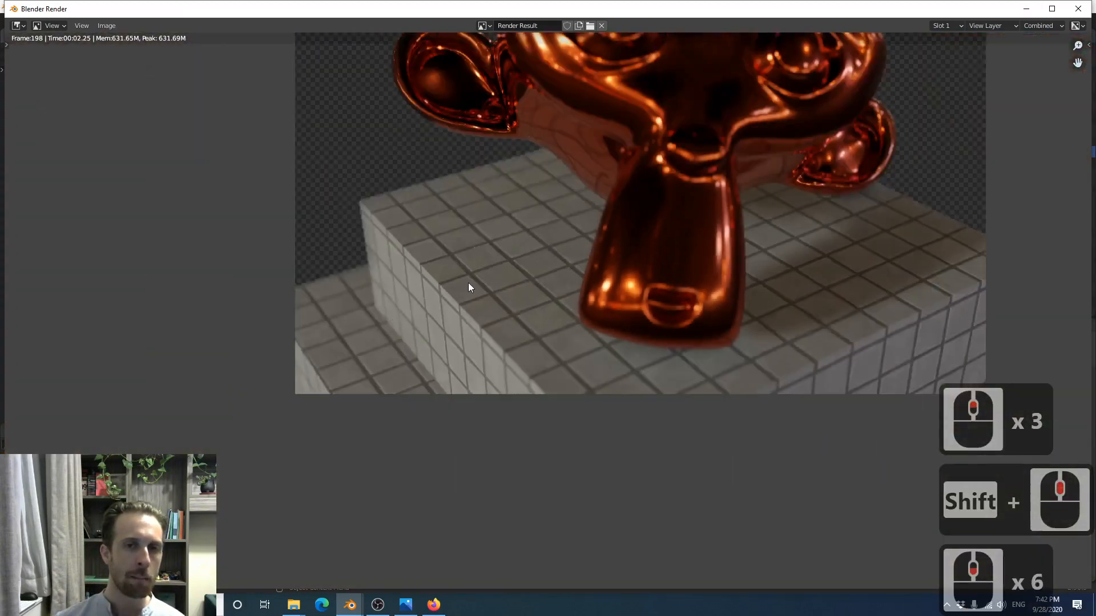
{"action": "middle_click_drag", "start_coordinate": [469, 286], "coordinate": [392, 340], "text": "shift"}
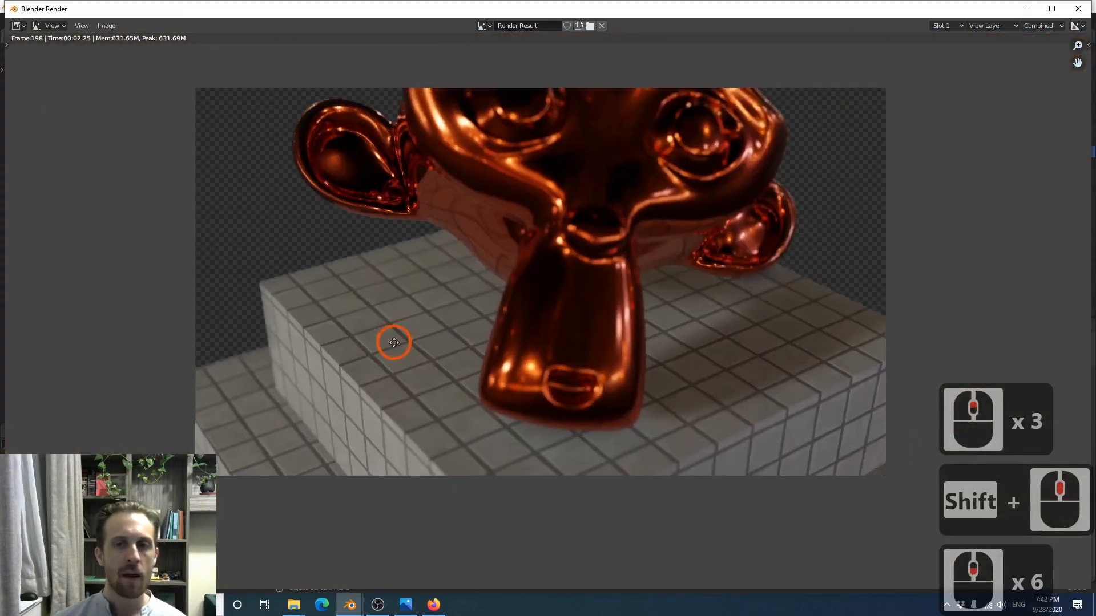
{"action": "left_click", "coordinate": [1026, 9]}
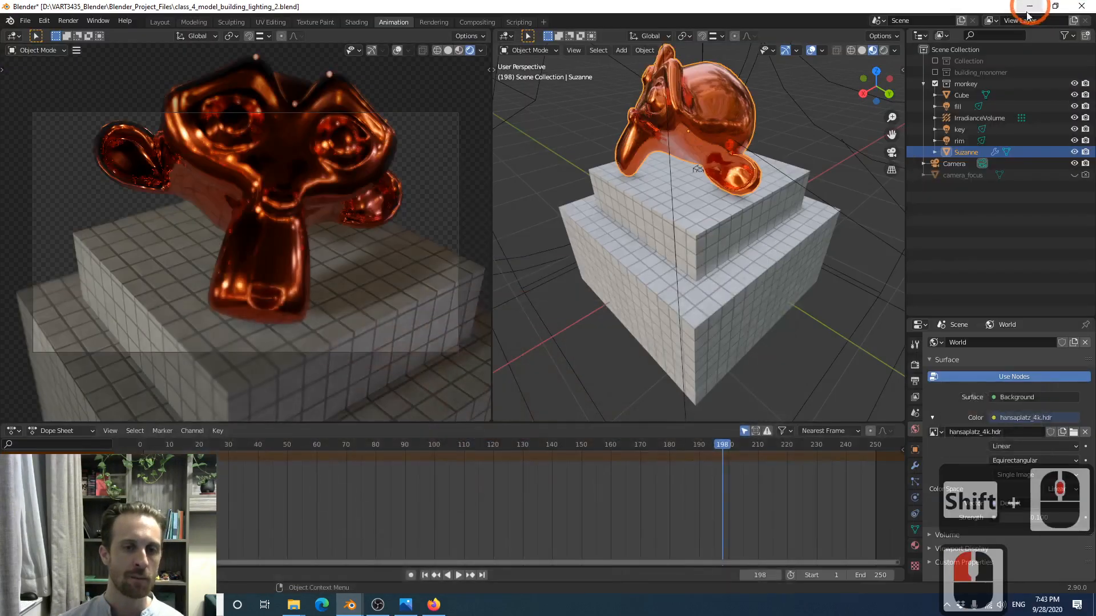
Switch to the Shading workspace, select the tiled pedestal, and enlarge the node editor to show the whole white_tiles node tree
{"action": "left_click", "coordinate": [355, 21]}
{"action": "middle_click_drag", "start_coordinate": [491, 177], "coordinate": [559, 212]}
{"action": "scroll", "coordinate": [559, 212], "scroll_direction": "up", "scroll_amount": 8}
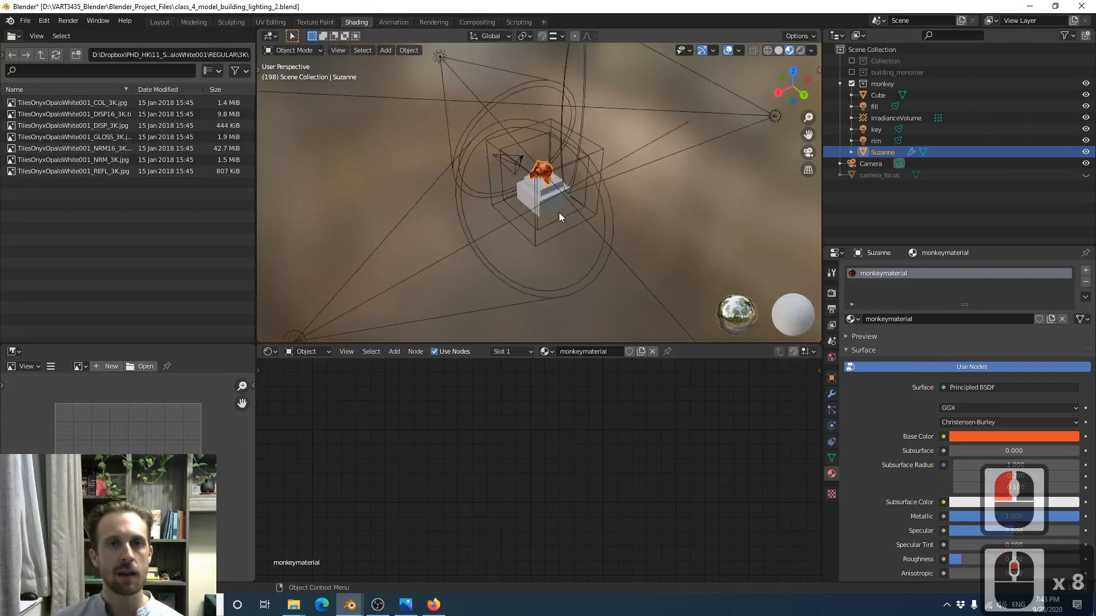
{"action": "scroll", "coordinate": [559, 213], "scroll_direction": "up", "scroll_amount": 6}
{"action": "left_click", "coordinate": [562, 198]}
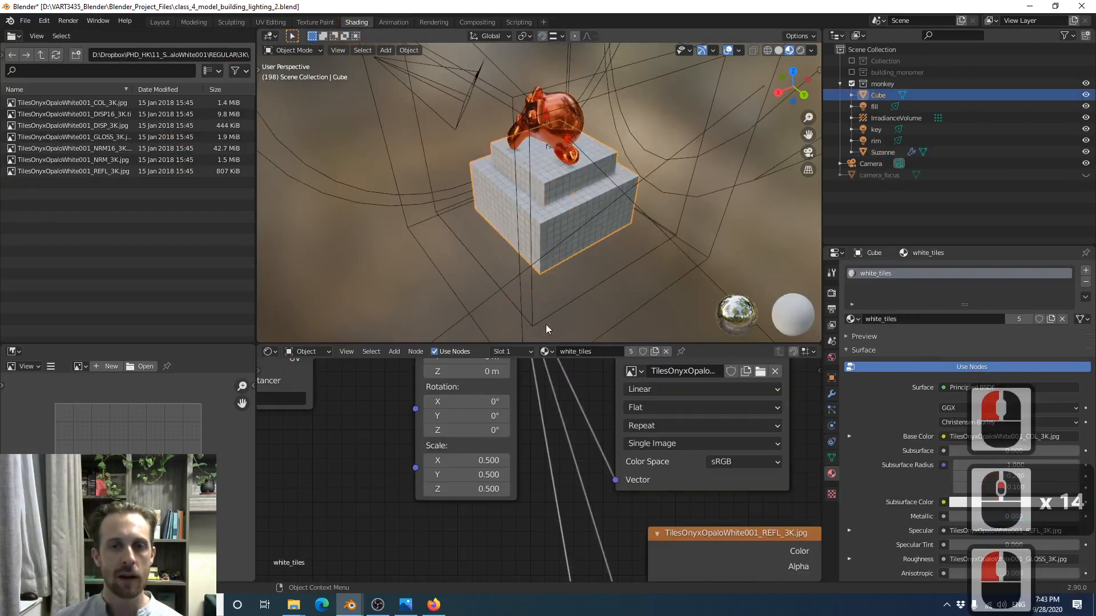
{"action": "left_click_drag", "start_coordinate": [557, 342], "coordinate": [568, 239]}
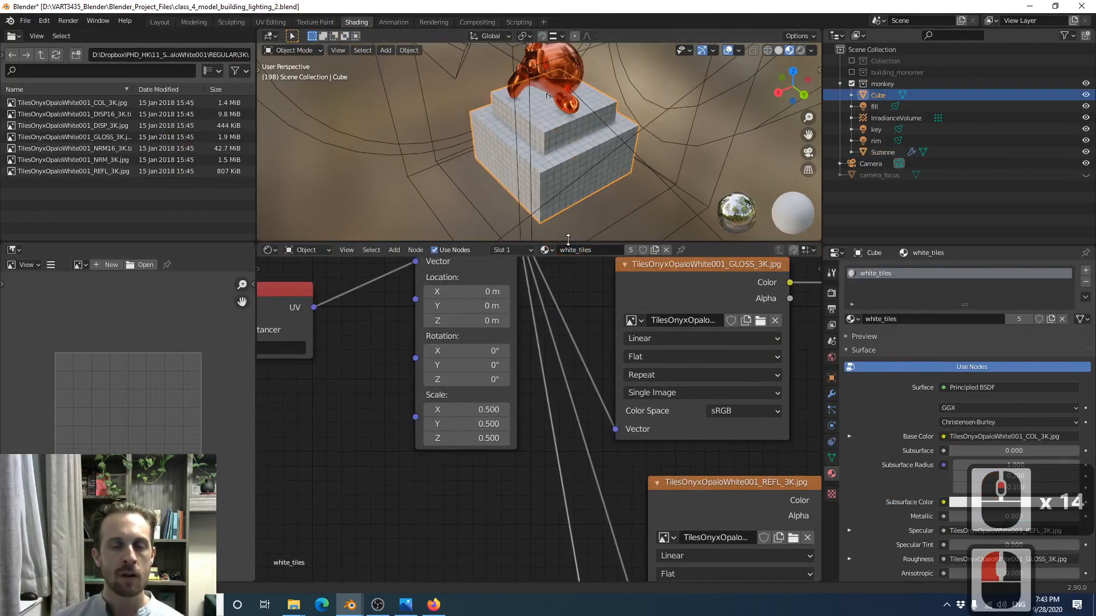
{"action": "scroll", "coordinate": [527, 406], "scroll_direction": "down", "scroll_amount": 17}
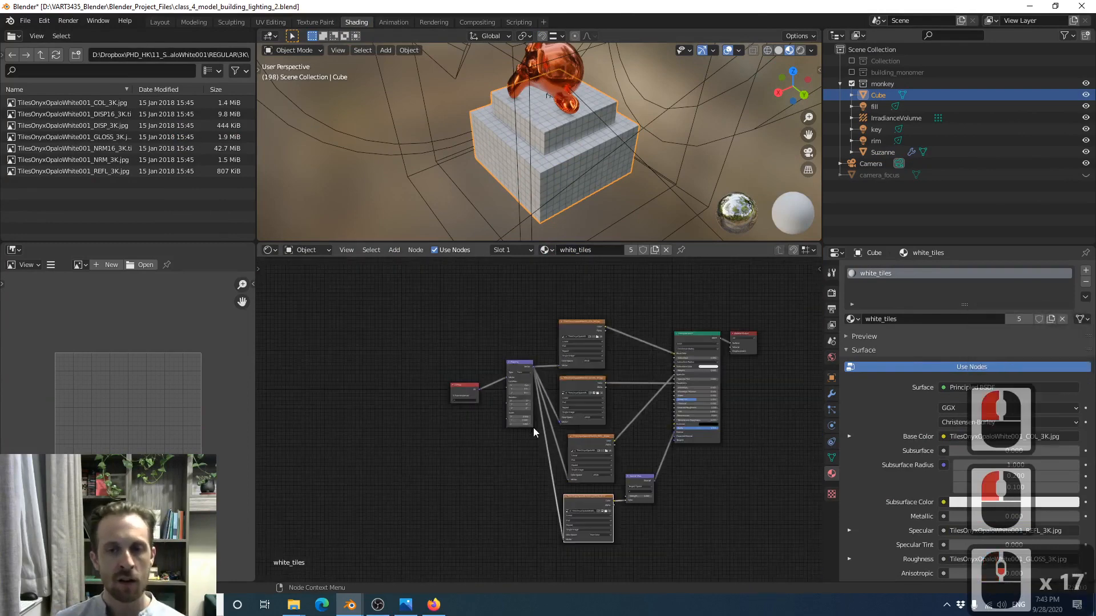
{"action": "middle_click_drag", "start_coordinate": [497, 453], "coordinate": [402, 433]}
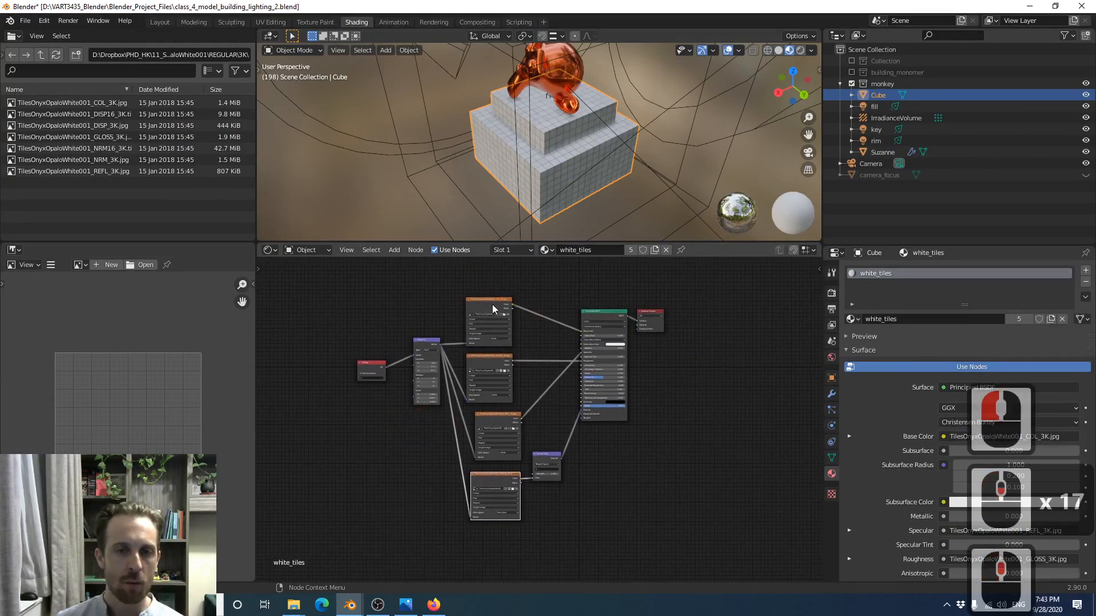
Inspect the image texture nodes of the white_tiles material, including the COL, GLOSS and REFL maps
{"action": "left_click", "coordinate": [481, 361]}
{"action": "left_click", "coordinate": [489, 420]}
{"action": "left_click", "coordinate": [492, 479]}
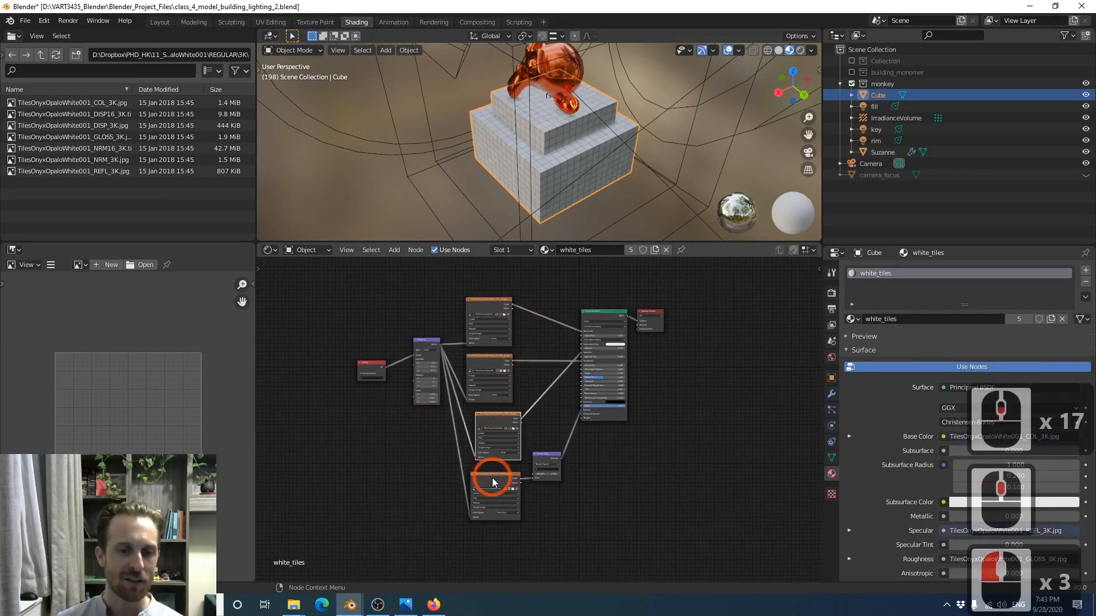
{"action": "scroll", "coordinate": [495, 482], "scroll_direction": "up", "scroll_amount": 7}
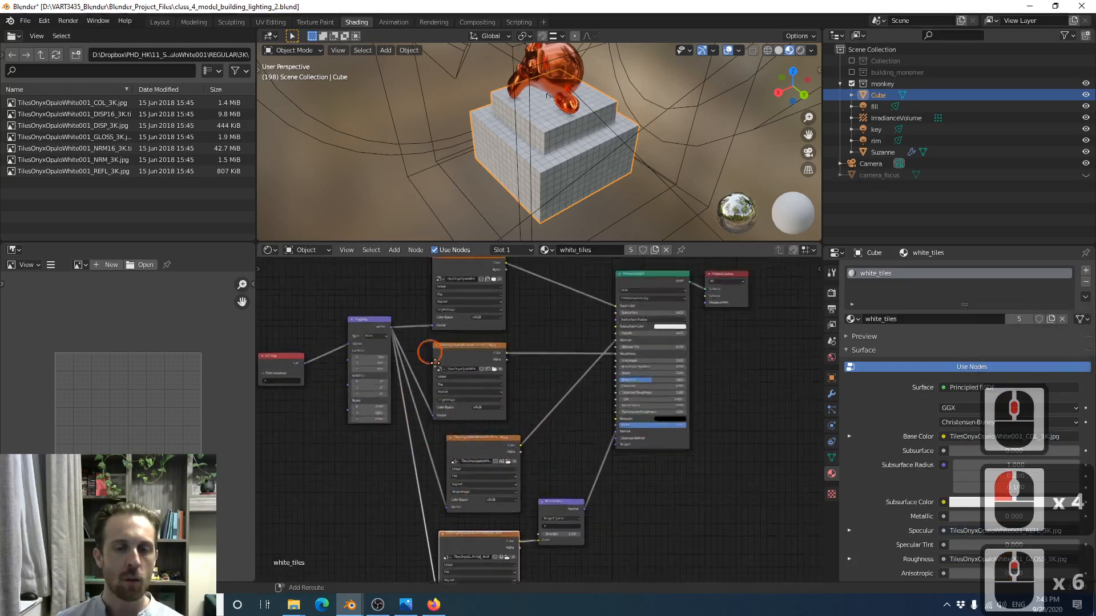
{"action": "scroll", "coordinate": [465, 410], "scroll_direction": "up", "scroll_amount": 1, "text": "shift"}
{"action": "scroll", "coordinate": [466, 409], "scroll_direction": "up", "scroll_amount": 5}
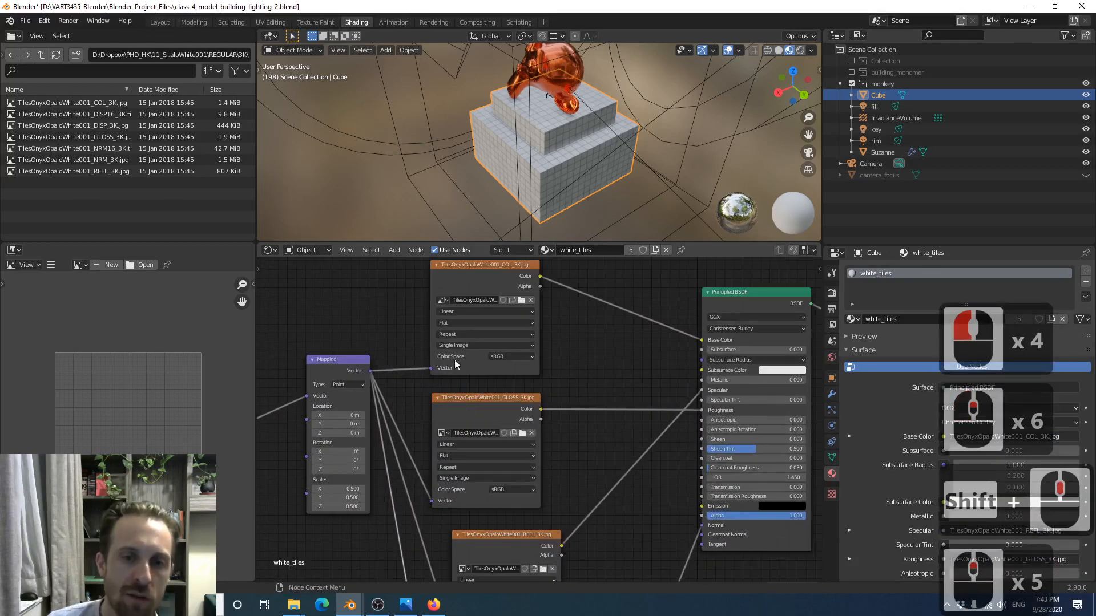
{"action": "left_click", "coordinate": [468, 266]}
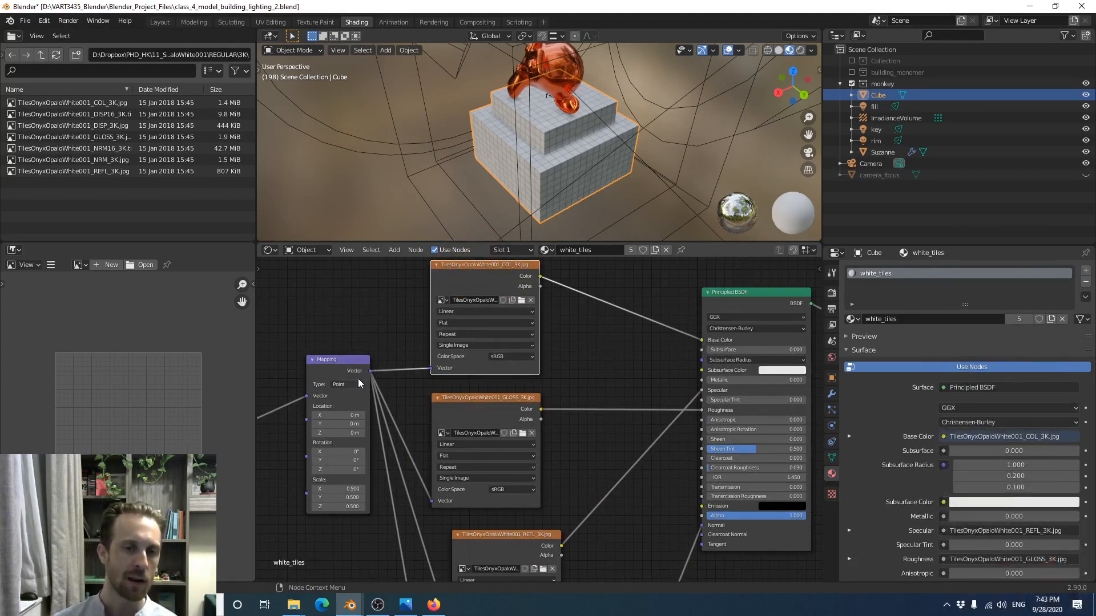
Review how the UV Map and Mapping nodes feed the vector inputs of the white_tiles image textures
{"action": "left_click", "coordinate": [348, 361]}
{"action": "scroll", "coordinate": [348, 360], "scroll_direction": "down", "scroll_amount": 4}
{"action": "middle_click_drag", "start_coordinate": [316, 411], "coordinate": [374, 365]}
{"action": "scroll", "coordinate": [364, 375], "scroll_direction": "up", "scroll_amount": 3}
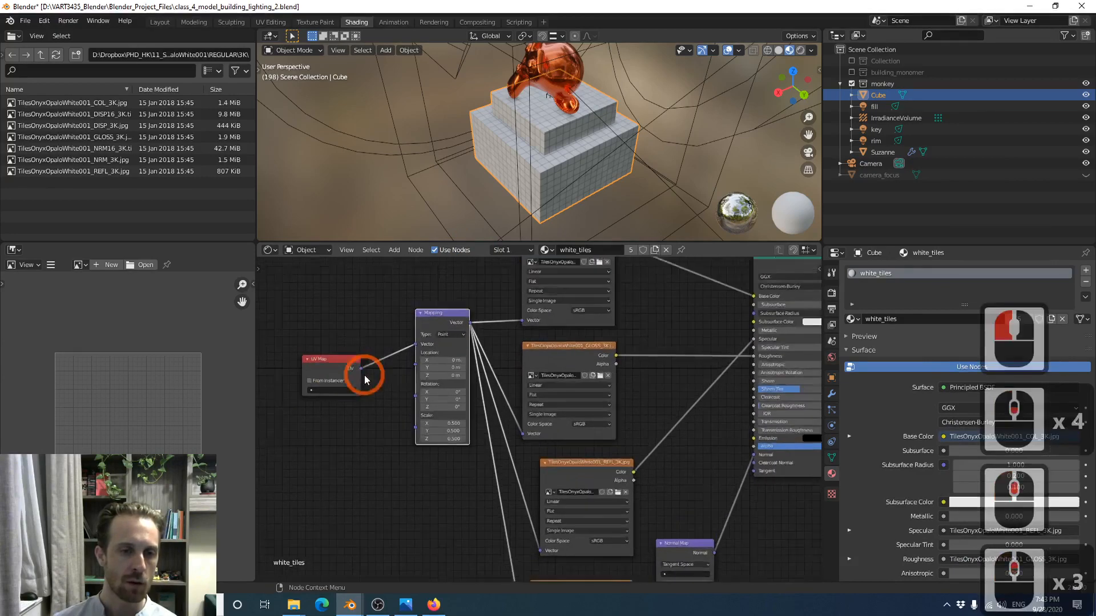
{"action": "left_click", "coordinate": [324, 354]}
{"action": "left_click", "coordinate": [437, 304]}
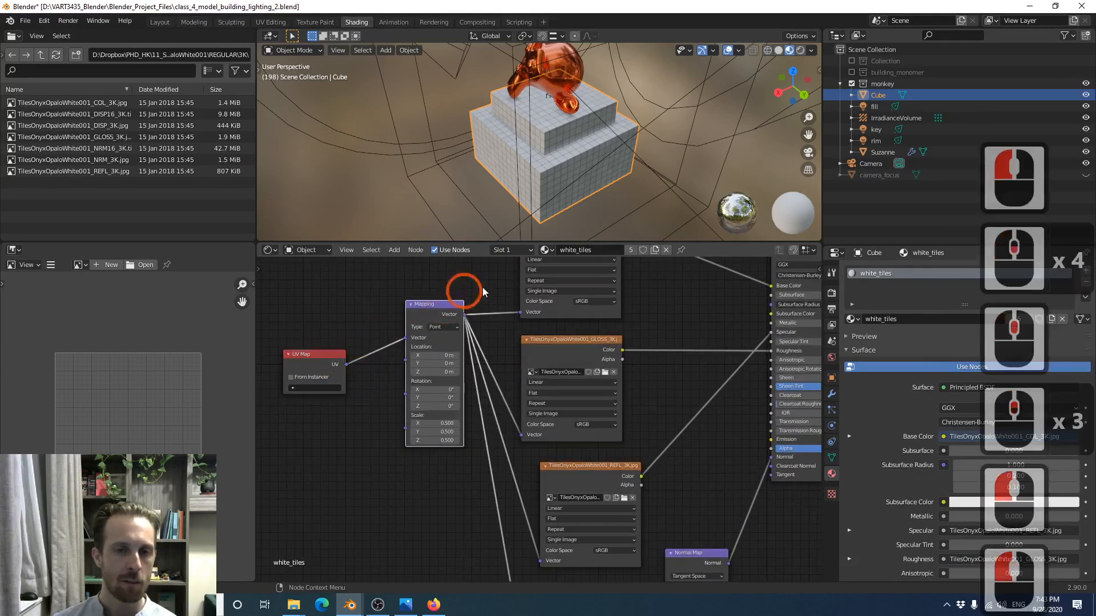
{"action": "middle_click_drag", "start_coordinate": [373, 357], "coordinate": [320, 430]}
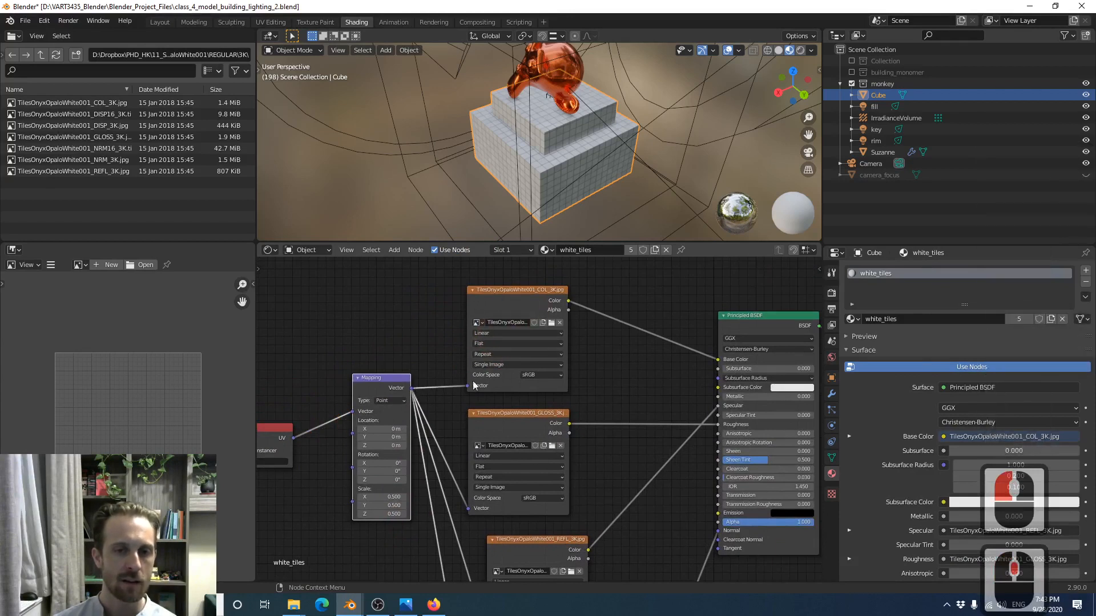
Trace the COL, GLOSS and REFL texture links into the Principled BSDF's Base Color, Roughness and Specular inputs
{"action": "left_click", "coordinate": [509, 293]}
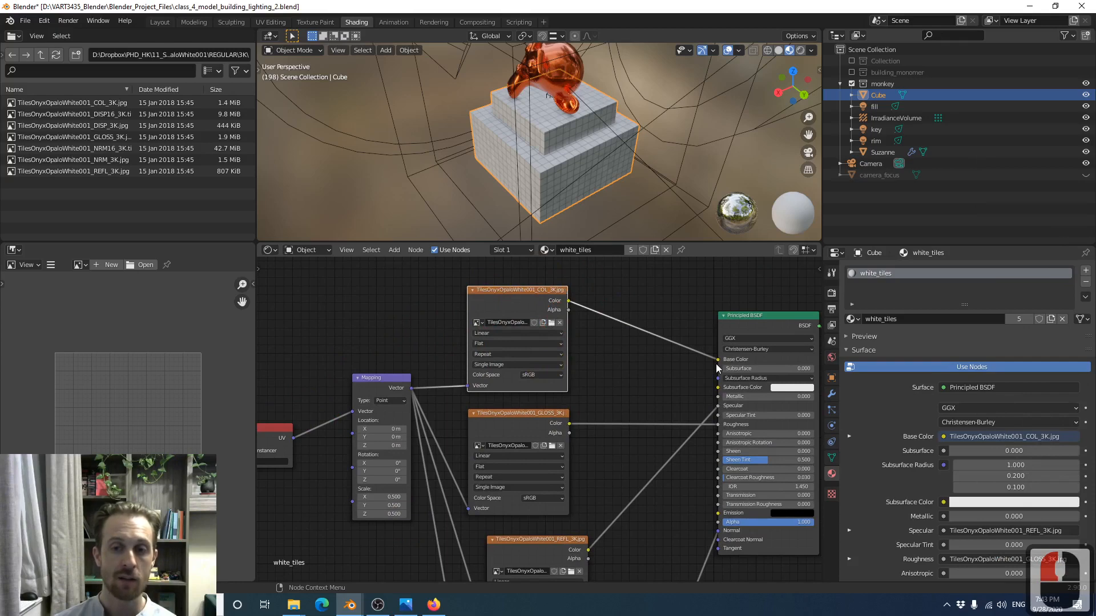
{"action": "middle_click_drag", "start_coordinate": [635, 381], "coordinate": [531, 351]}
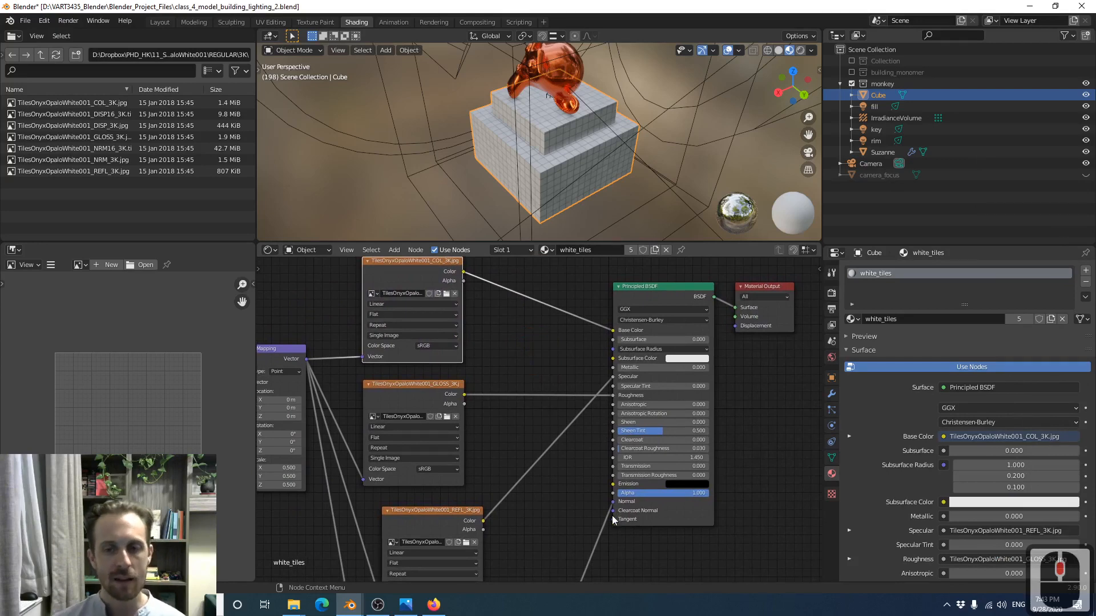
{"action": "scroll", "coordinate": [614, 503], "scroll_direction": "up", "scroll_amount": 2}
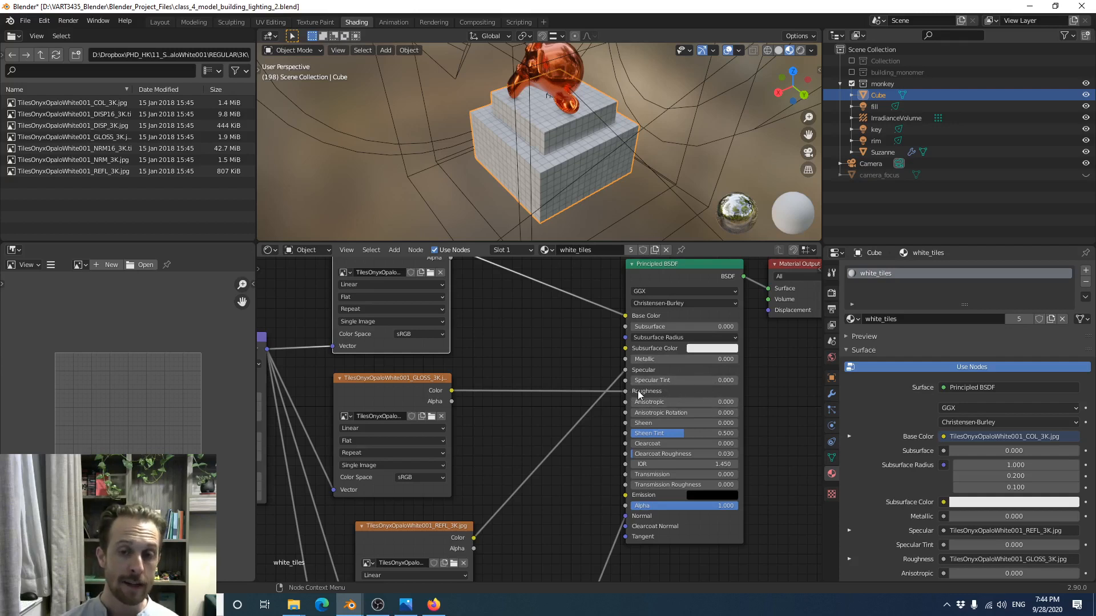
{"action": "scroll", "coordinate": [553, 442], "scroll_direction": "down", "scroll_amount": 2}
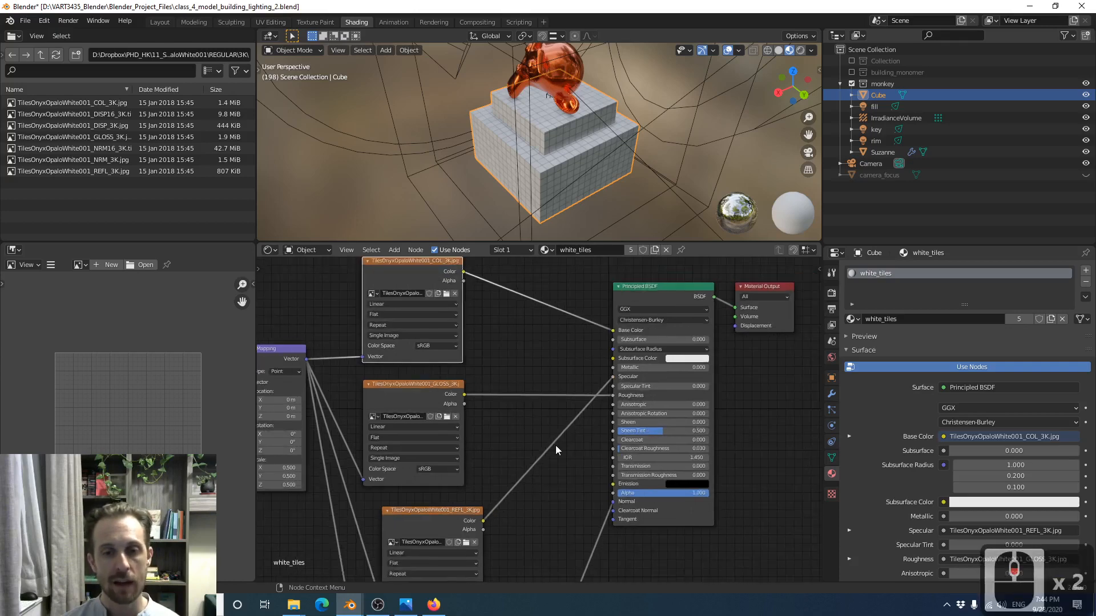
Display the tile texture files in the file browser as thumbnails
{"action": "middle_click_drag", "start_coordinate": [556, 445], "coordinate": [574, 415]}
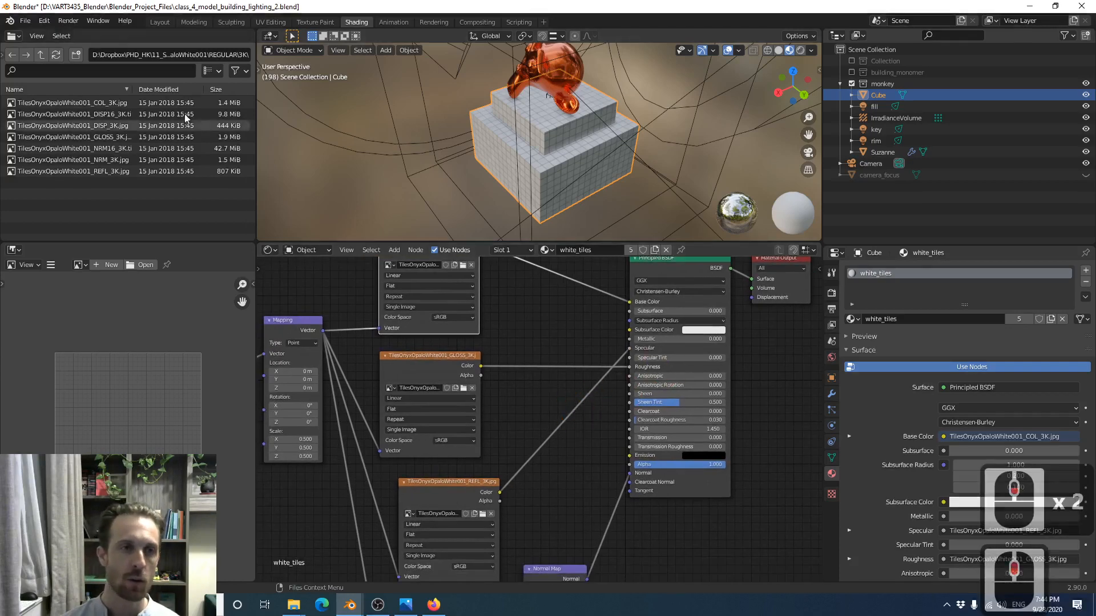
{"action": "left_click", "coordinate": [211, 71]}
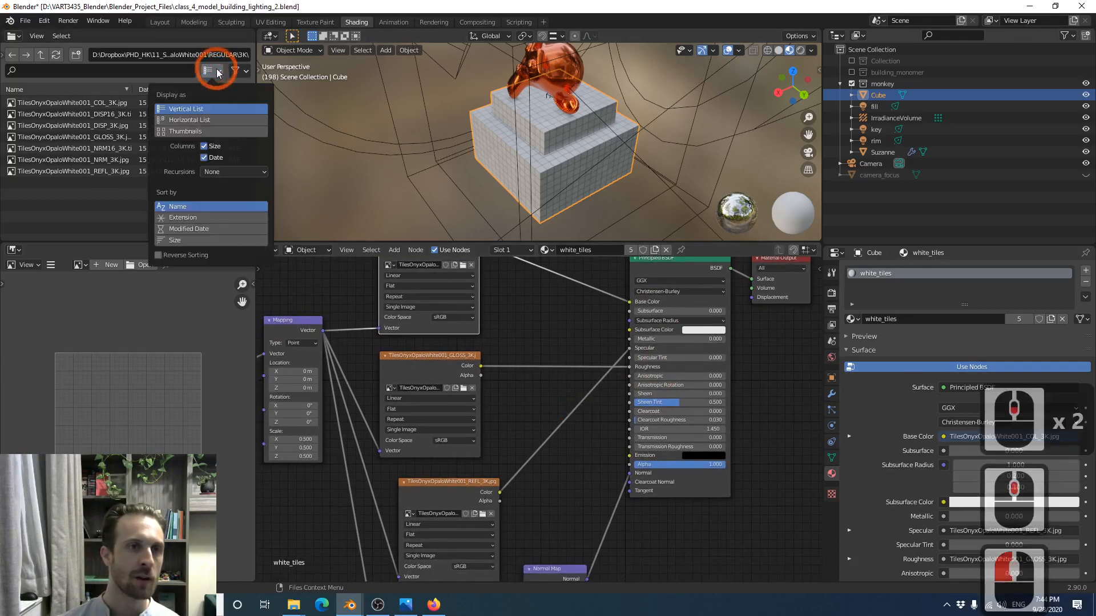
{"action": "left_click", "coordinate": [194, 132]}
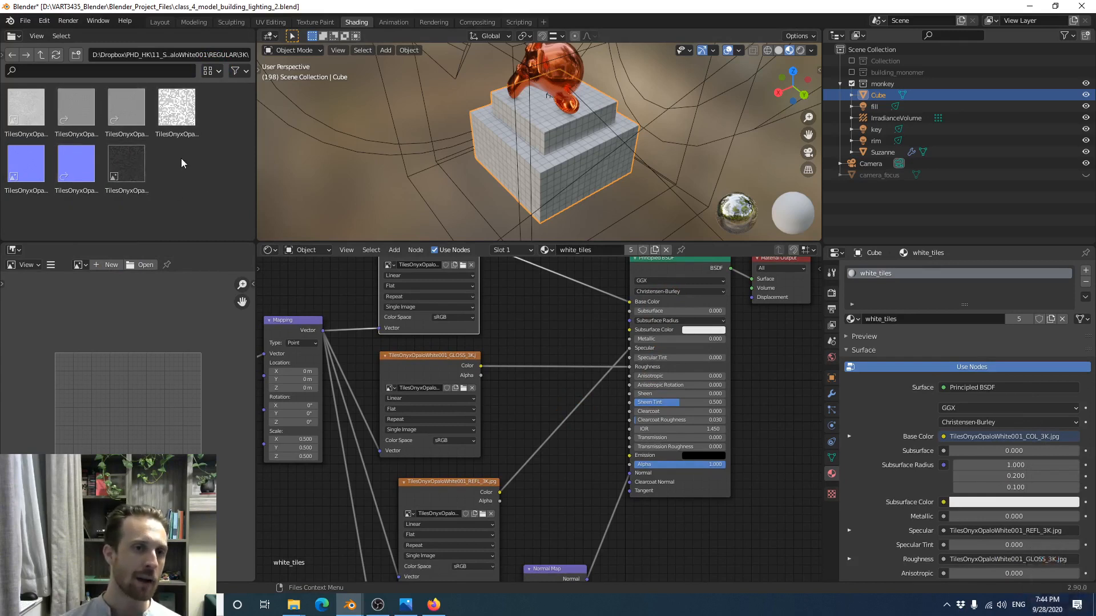
Select the GLOSS texture node and switch the viewport to Rendered shading with a close-up of the pedestal's tile reflections
{"action": "left_click", "coordinate": [433, 357]}
{"action": "scroll", "coordinate": [539, 205], "scroll_direction": "up", "scroll_amount": 5}
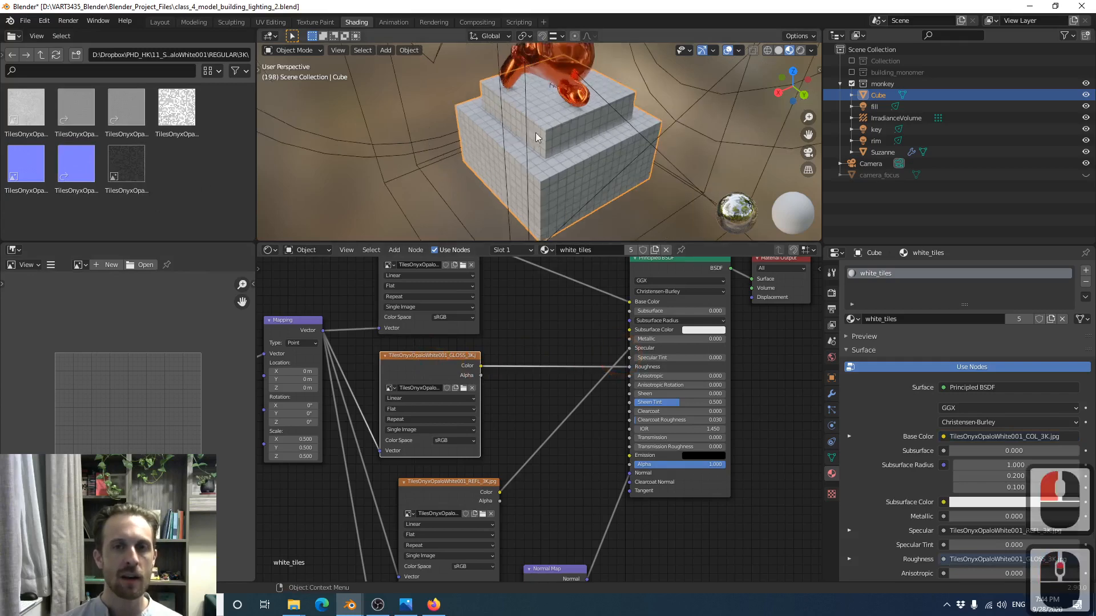
{"action": "scroll", "coordinate": [543, 171], "scroll_direction": "up", "scroll_amount": 4}
{"action": "middle_click_drag", "start_coordinate": [536, 156], "coordinate": [539, 163]}
{"action": "key", "text": "z"}
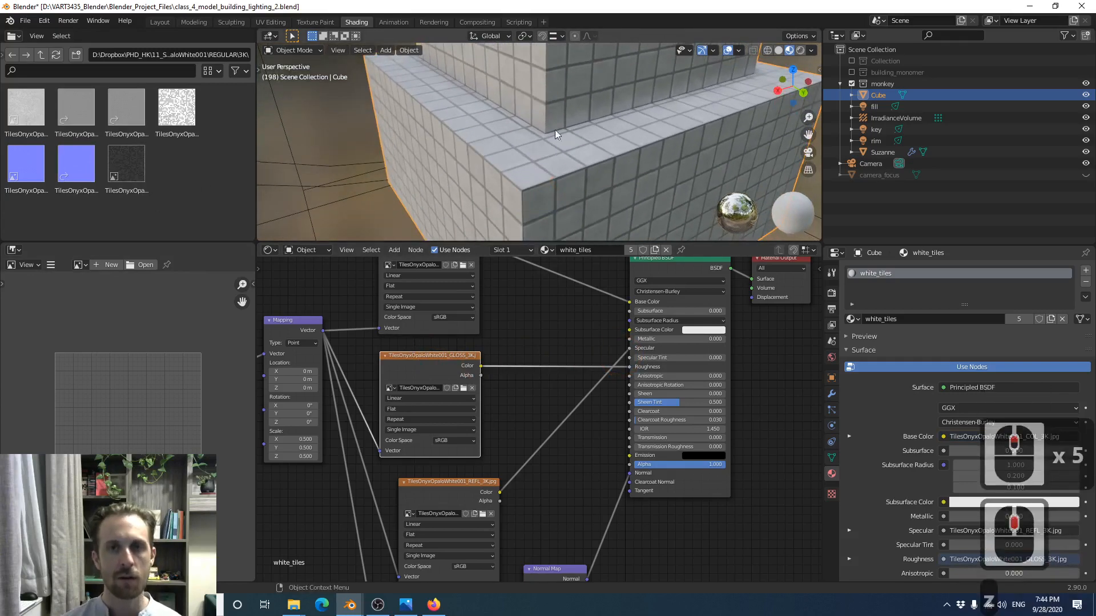
{"action": "key", "text": "z"}
{"action": "mouse_move", "coordinate": [553, 142]}
{"action": "middle_mouse_down"}
{"action": "mouse_move", "coordinate": [522, 131]}
{"action": "mouse_move", "coordinate": [538, 156]}
{"action": "mouse_move", "coordinate": [533, 136]}
{"action": "middle_mouse_up"}
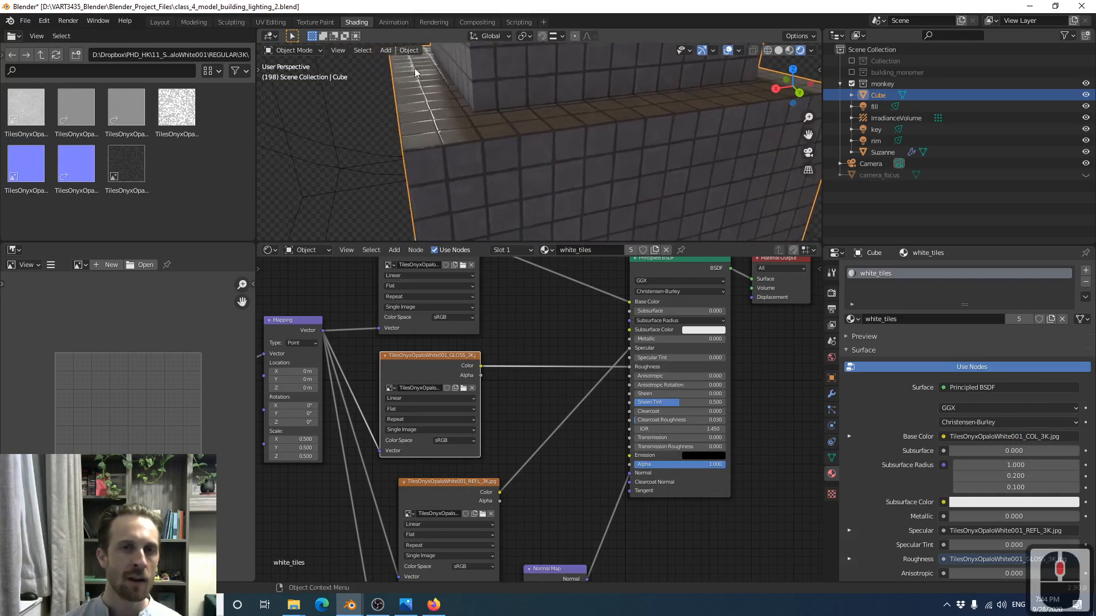
{"action": "mouse_move", "coordinate": [444, 145]}
{"action": "middle_mouse_down"}
{"action": "mouse_move", "coordinate": [432, 134]}
{"action": "mouse_move", "coordinate": [443, 159]}
{"action": "mouse_move", "coordinate": [430, 156]}
{"action": "mouse_move", "coordinate": [448, 125]}
{"action": "mouse_move", "coordinate": [446, 141]}
{"action": "middle_mouse_up"}
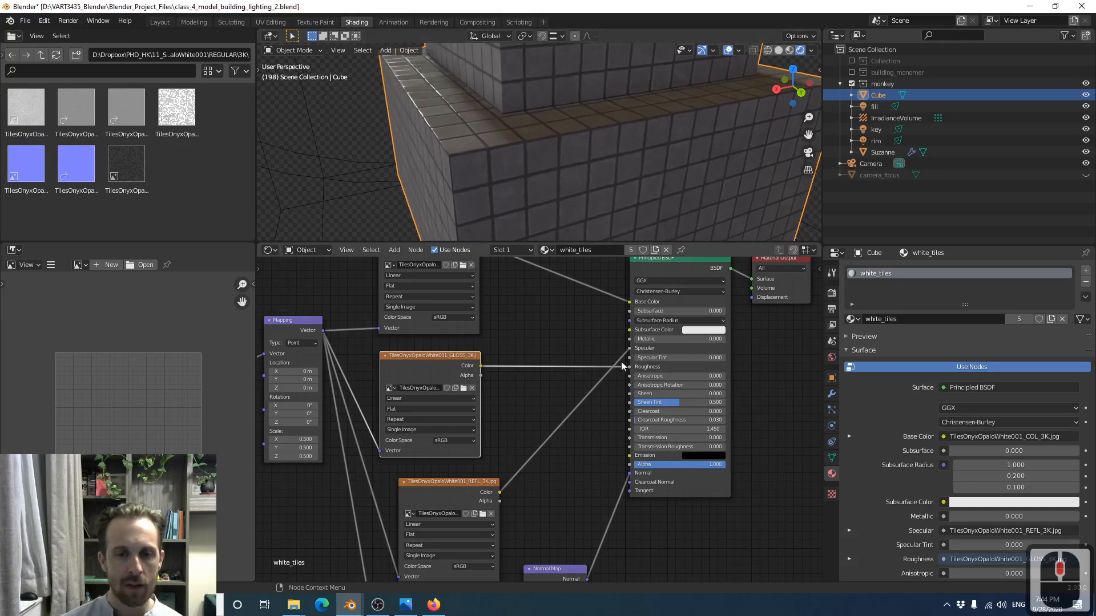
Try a Normal Map strength of 0 in the white_tiles material
{"action": "scroll", "coordinate": [539, 484], "scroll_direction": "down", "scroll_amount": 1}
{"action": "middle_click_drag", "start_coordinate": [539, 482], "coordinate": [540, 361]}
{"action": "scroll", "coordinate": [531, 467], "scroll_direction": "up", "scroll_amount": 3}
{"action": "middle_click_drag", "start_coordinate": [527, 538], "coordinate": [541, 487]}
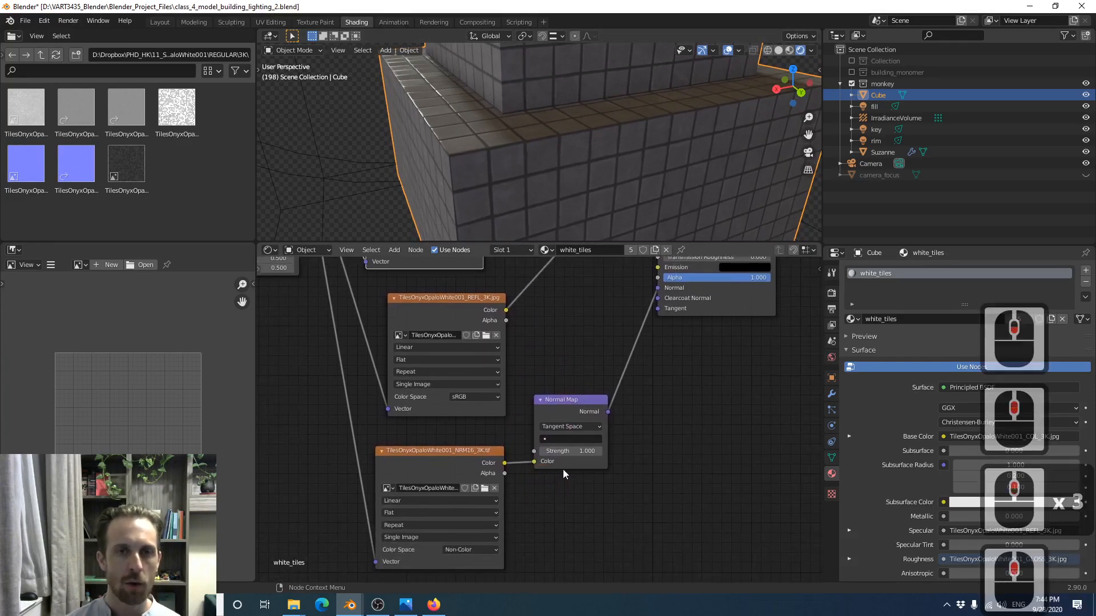
{"action": "left_click", "coordinate": [583, 450]}
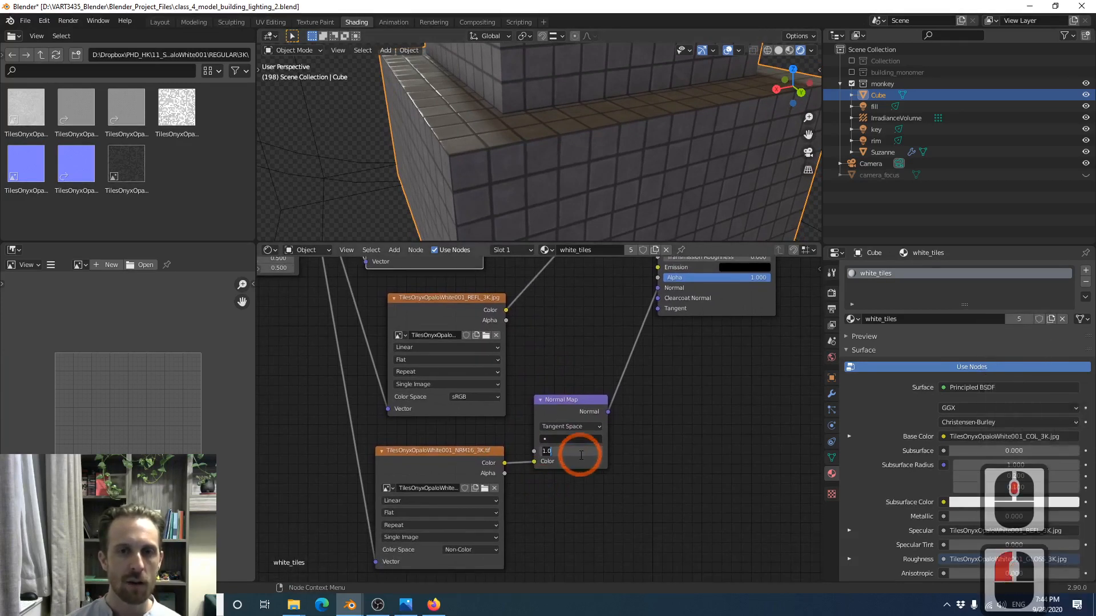
{"action": "type", "text": "0"}
{"action": "key", "text": "Return"}
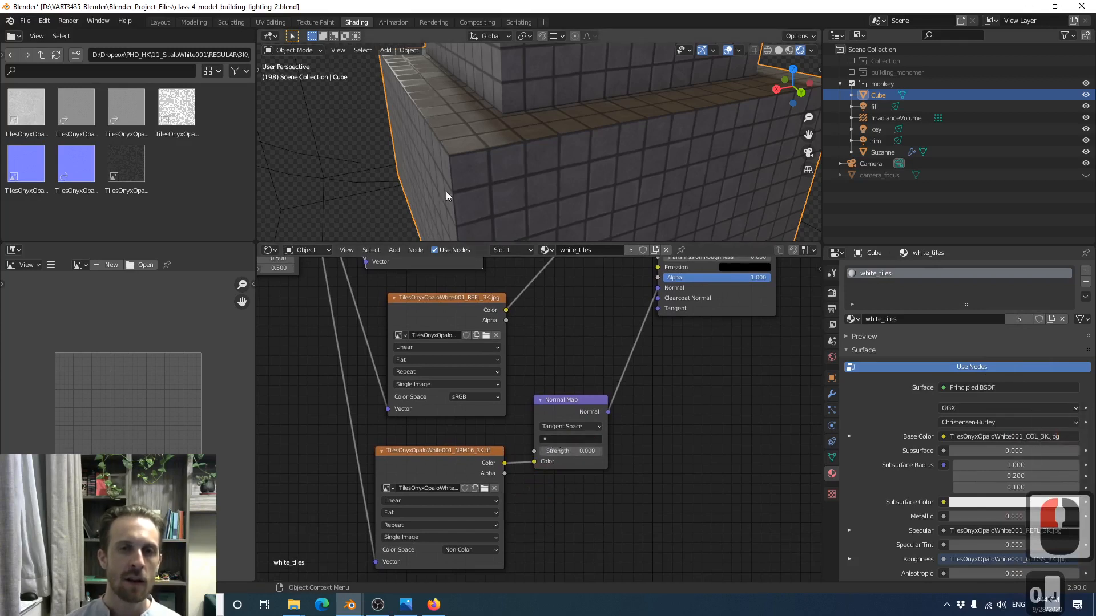
Try a Normal Map strength of about 4.9 to compare the tile relief, and set the strength to 1
{"action": "mouse_move", "coordinate": [556, 450]}
{"action": "left_mouse_down"}
{"action": "mouse_move", "coordinate": [650, 451]}
{"action": "mouse_move", "coordinate": [576, 451]}
{"action": "mouse_move", "coordinate": [596, 450]}
{"action": "left_mouse_up"}
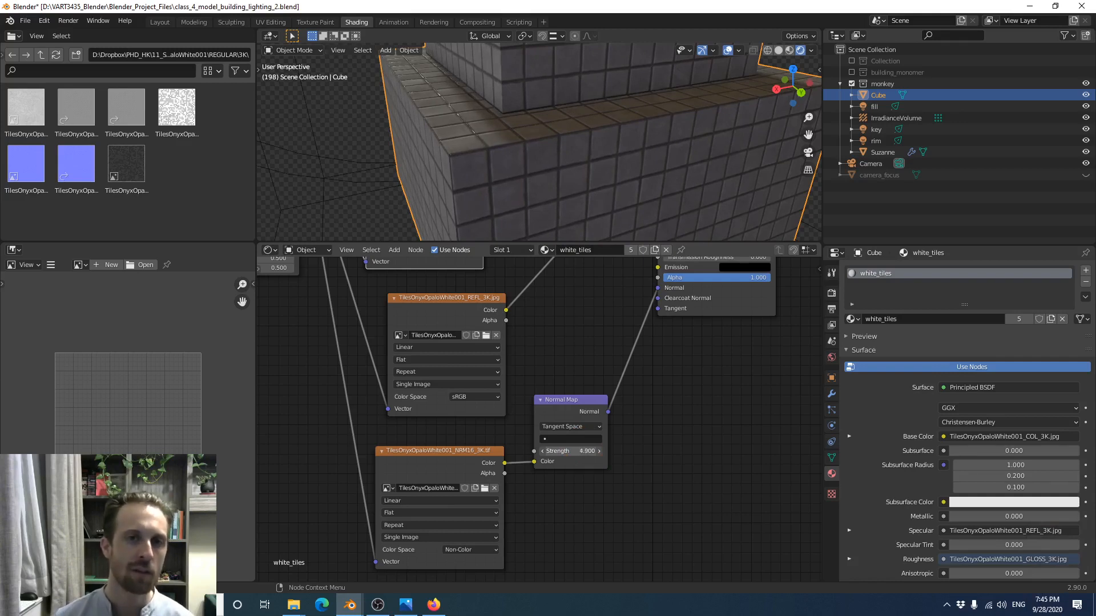
{"action": "double_click", "coordinate": [542, 450]}
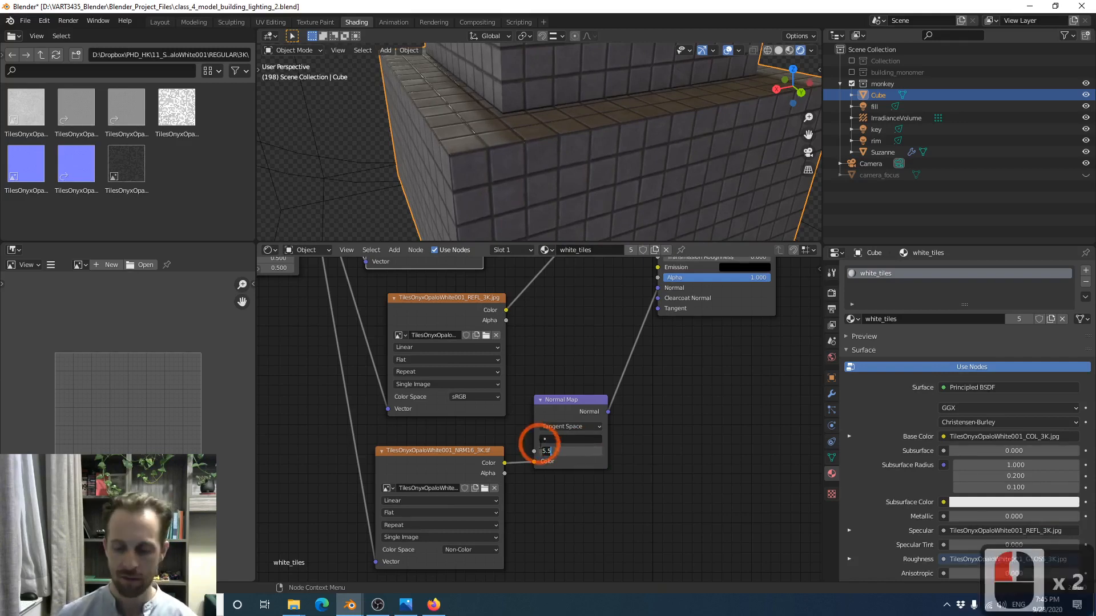
{"action": "type", "text": "1"}
{"action": "key", "text": "Return"}
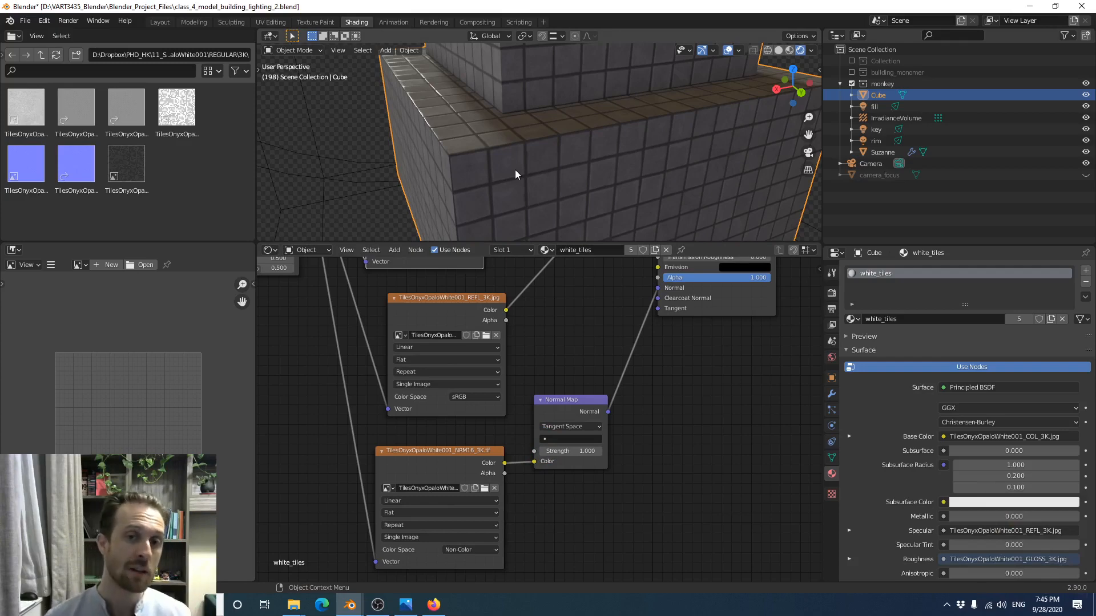
Render the current frame, examine the tiled pedestal's surface and reflections beneath the copper monkey, and close the render window
{"action": "key", "text": "F12"}
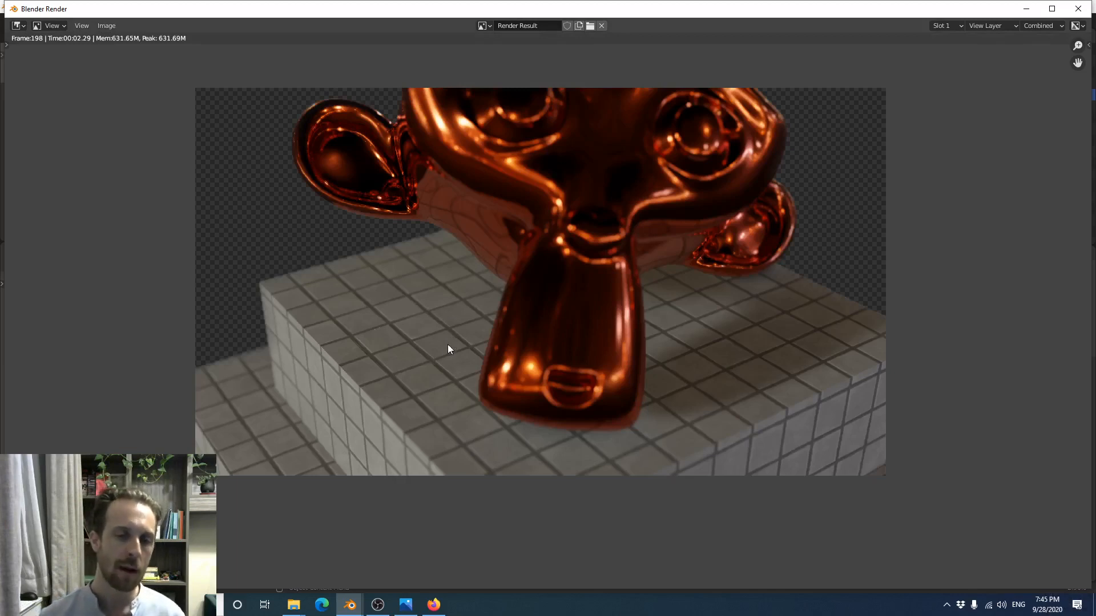
{"action": "middle_click_drag", "start_coordinate": [400, 385], "coordinate": [435, 312], "text": "shift"}
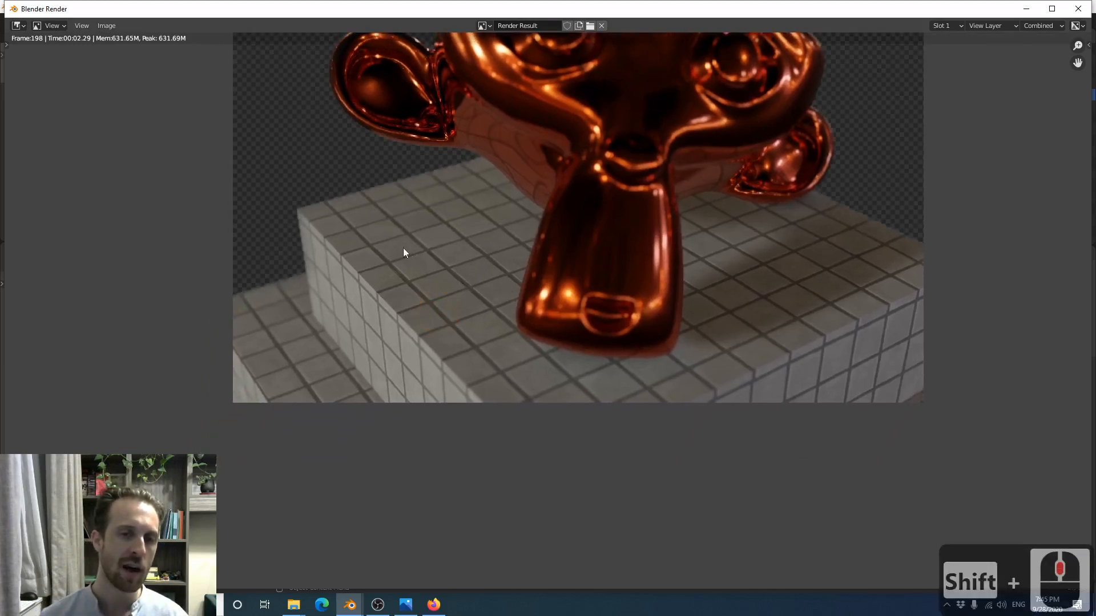
{"action": "scroll", "coordinate": [450, 309], "scroll_direction": "down", "scroll_amount": 1}
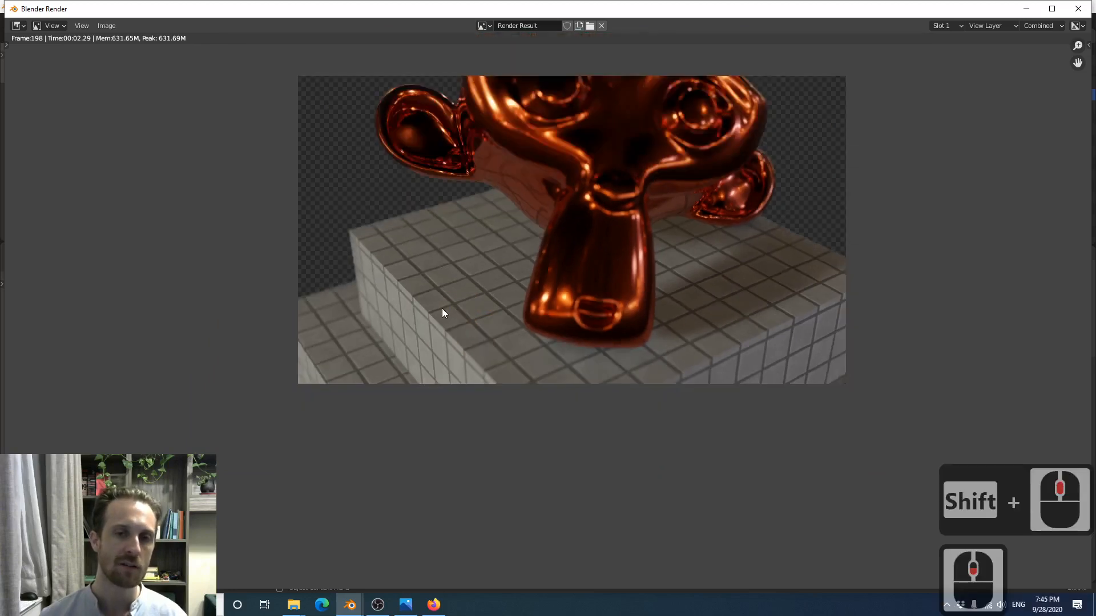
{"action": "middle_click_drag", "start_coordinate": [443, 311], "coordinate": [416, 330]}
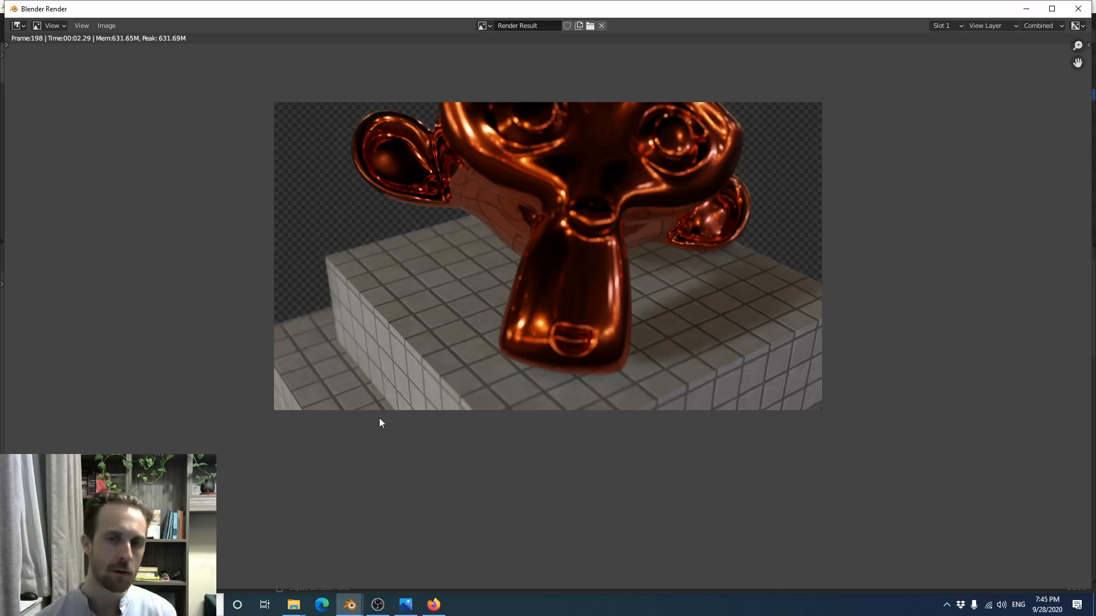
{"action": "left_click", "coordinate": [1078, 10]}
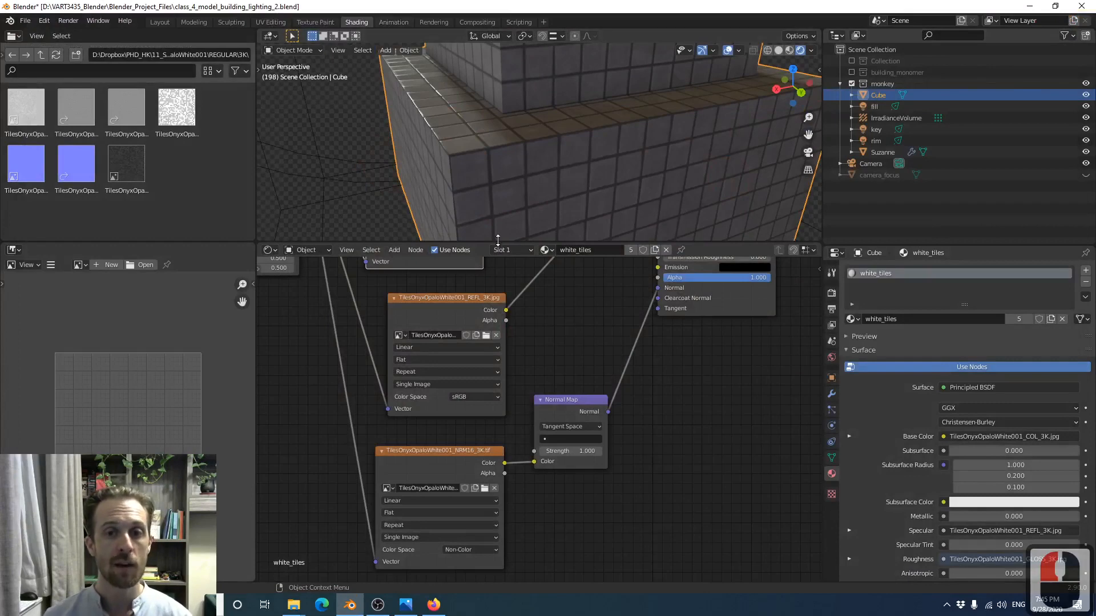
Enlarge the 3D viewport over the node editor to show the whole monkey and pedestal from the front, and deselect the pedestal
{"action": "left_click_drag", "start_coordinate": [498, 242], "coordinate": [466, 443]}
{"action": "scroll", "coordinate": [466, 310], "scroll_direction": "down", "scroll_amount": 3}
{"action": "scroll", "coordinate": [467, 245], "scroll_direction": "down", "scroll_amount": 5}
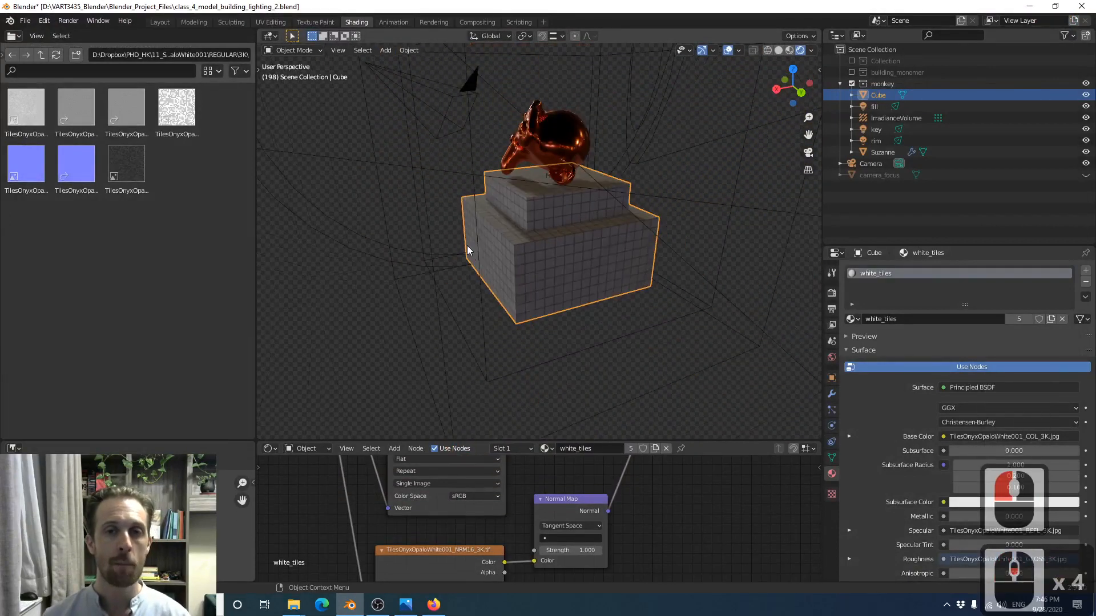
{"action": "middle_click_drag", "start_coordinate": [473, 264], "coordinate": [586, 271]}
{"action": "scroll", "coordinate": [587, 271], "scroll_direction": "up", "scroll_amount": 3}
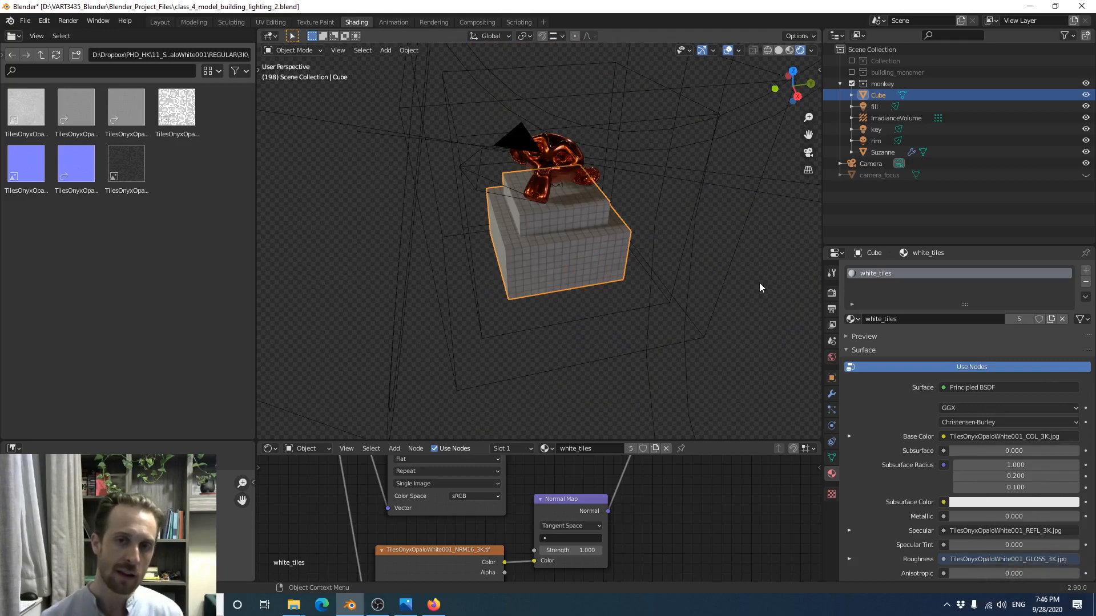
{"action": "left_click", "coordinate": [748, 294]}
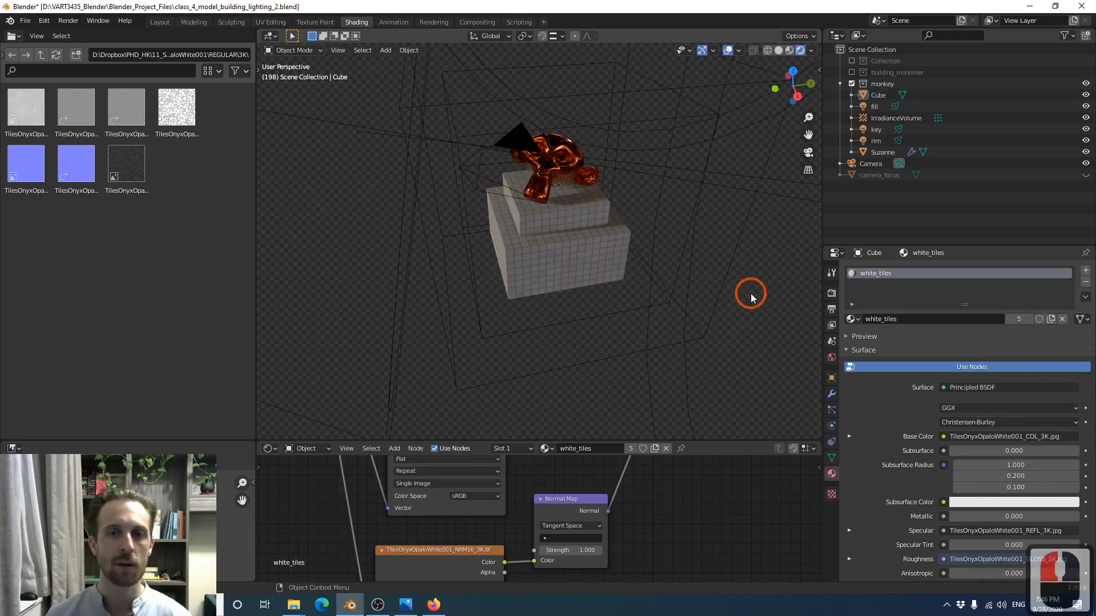
{"action": "scroll", "coordinate": [628, 231], "scroll_direction": "up", "scroll_amount": 2}
{"action": "middle_click_drag", "start_coordinate": [608, 217], "coordinate": [567, 259], "text": "shift"}
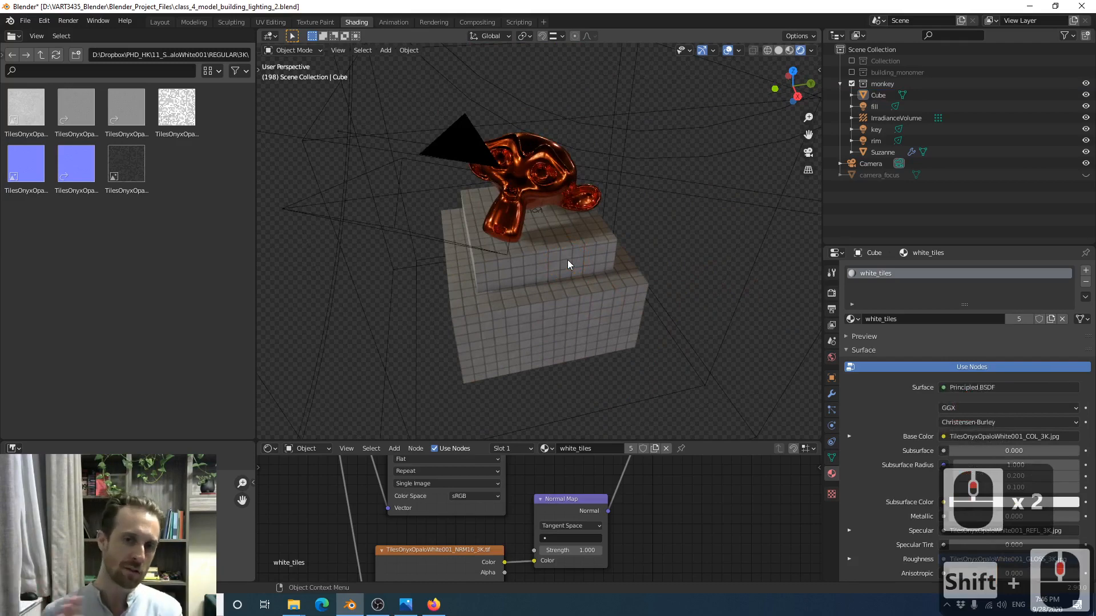
Select the irradiance volume that surrounds the monkey and its pedestal in the 3D viewport
{"action": "scroll", "coordinate": [566, 244], "scroll_direction": "down", "scroll_amount": 5}
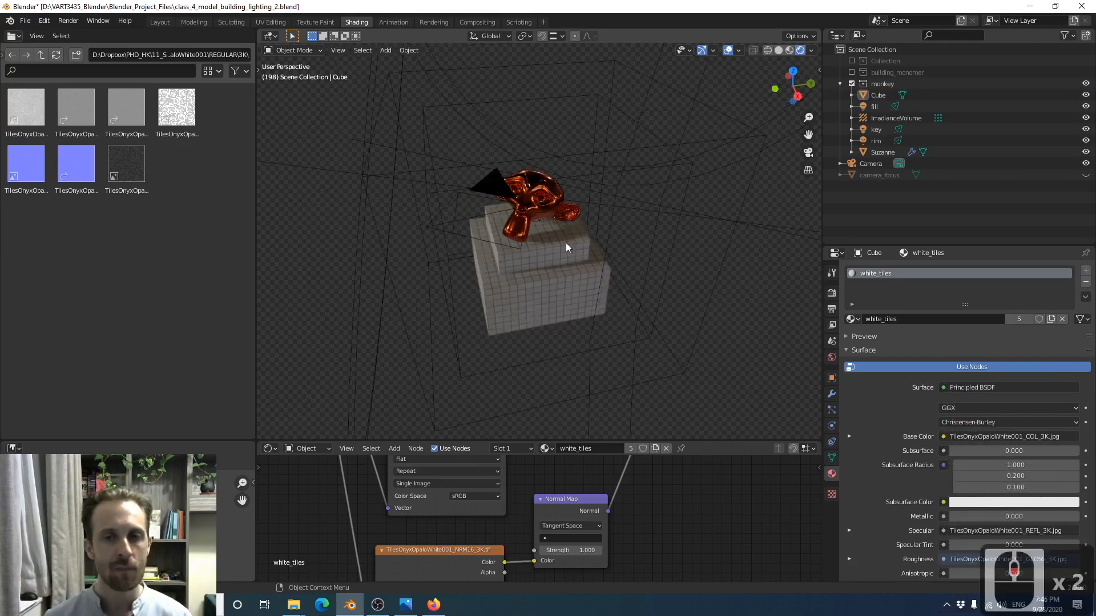
{"action": "left_click", "coordinate": [621, 144]}
{"action": "left_click", "coordinate": [620, 144]}
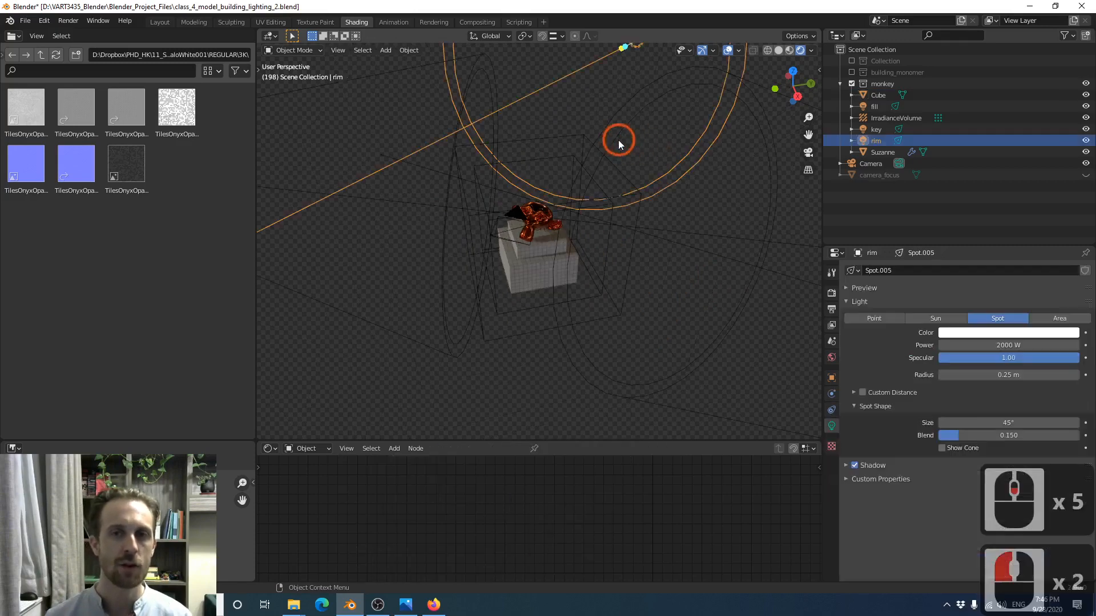
{"action": "left_click", "coordinate": [480, 237]}
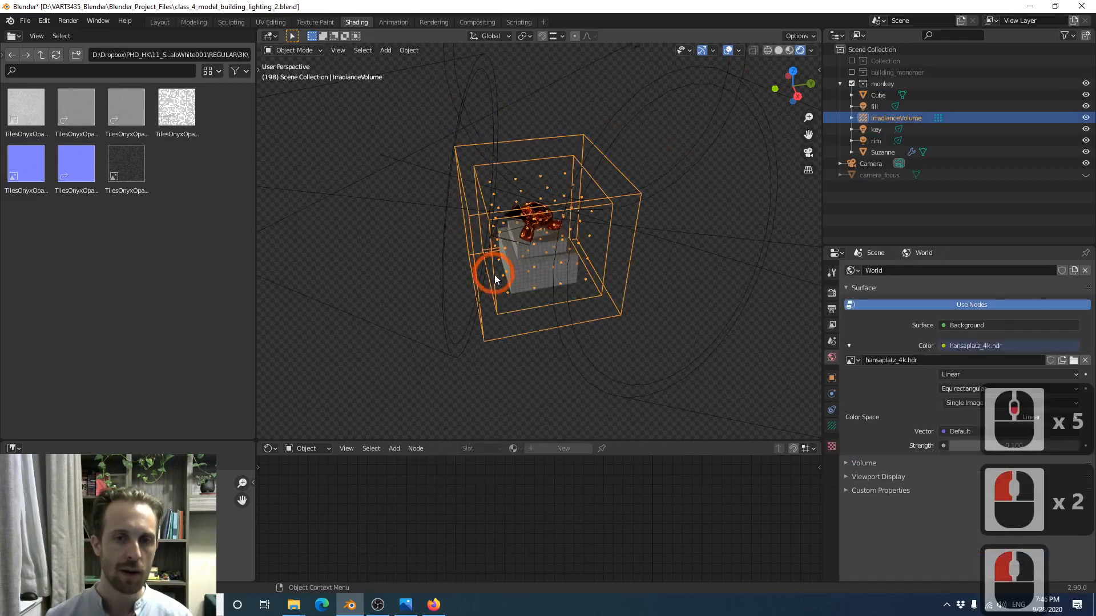